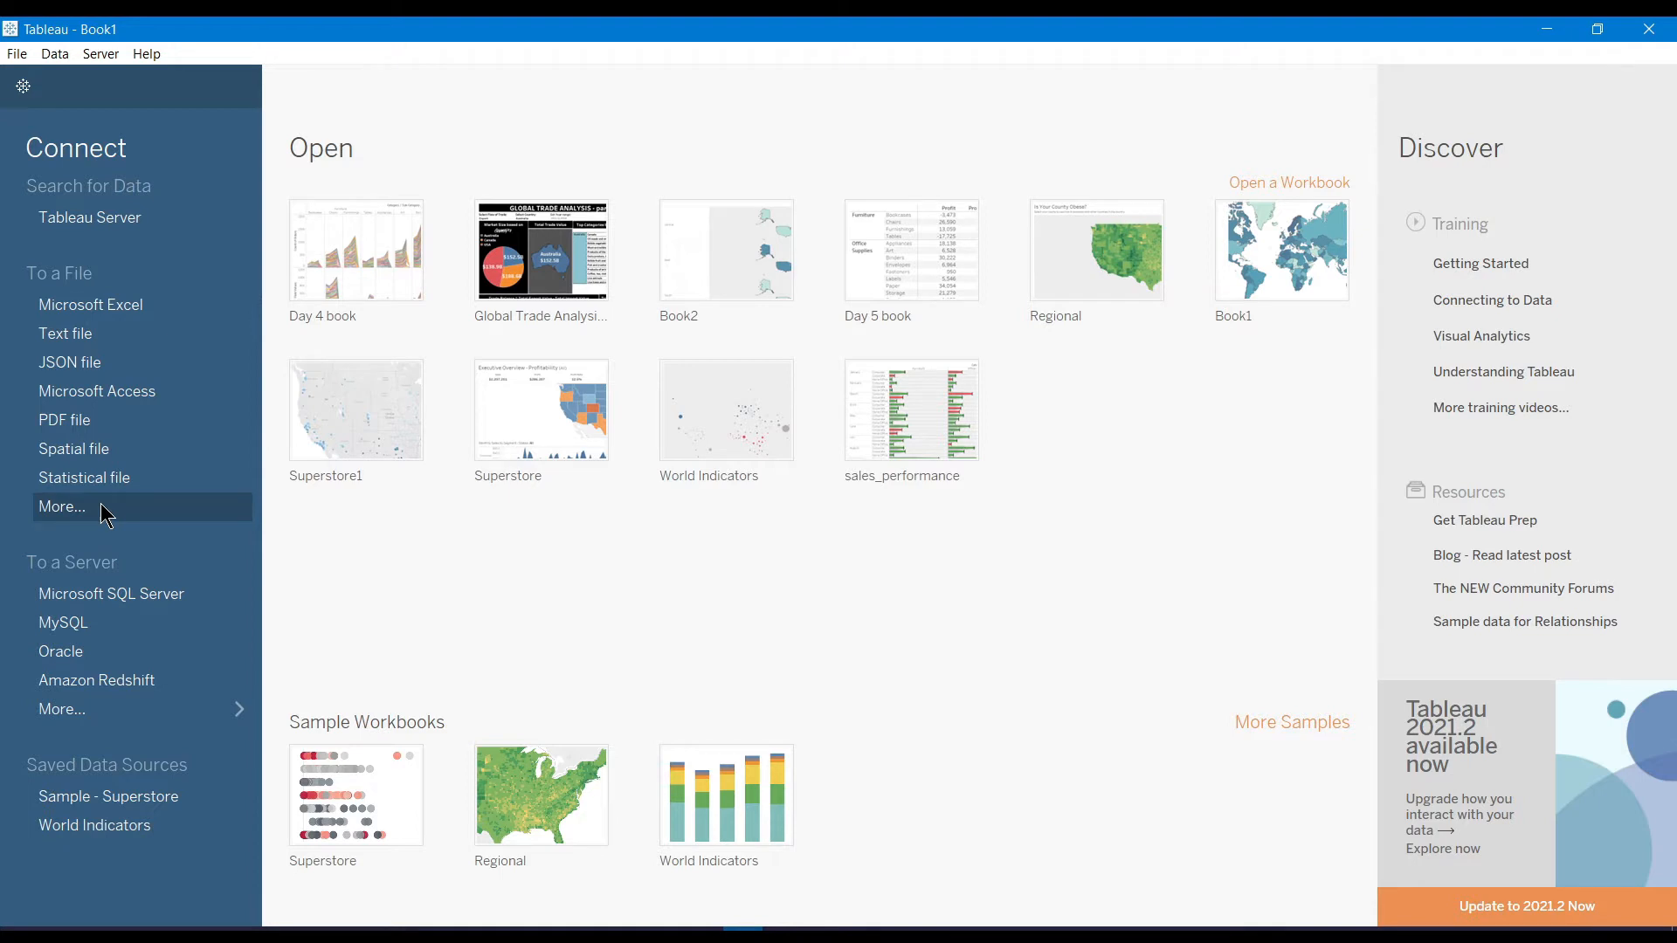
Attempt a Salesforce connection with firewall access allowed, then cancel the timed-out sign-in and dismiss its error
left_click(92, 717)
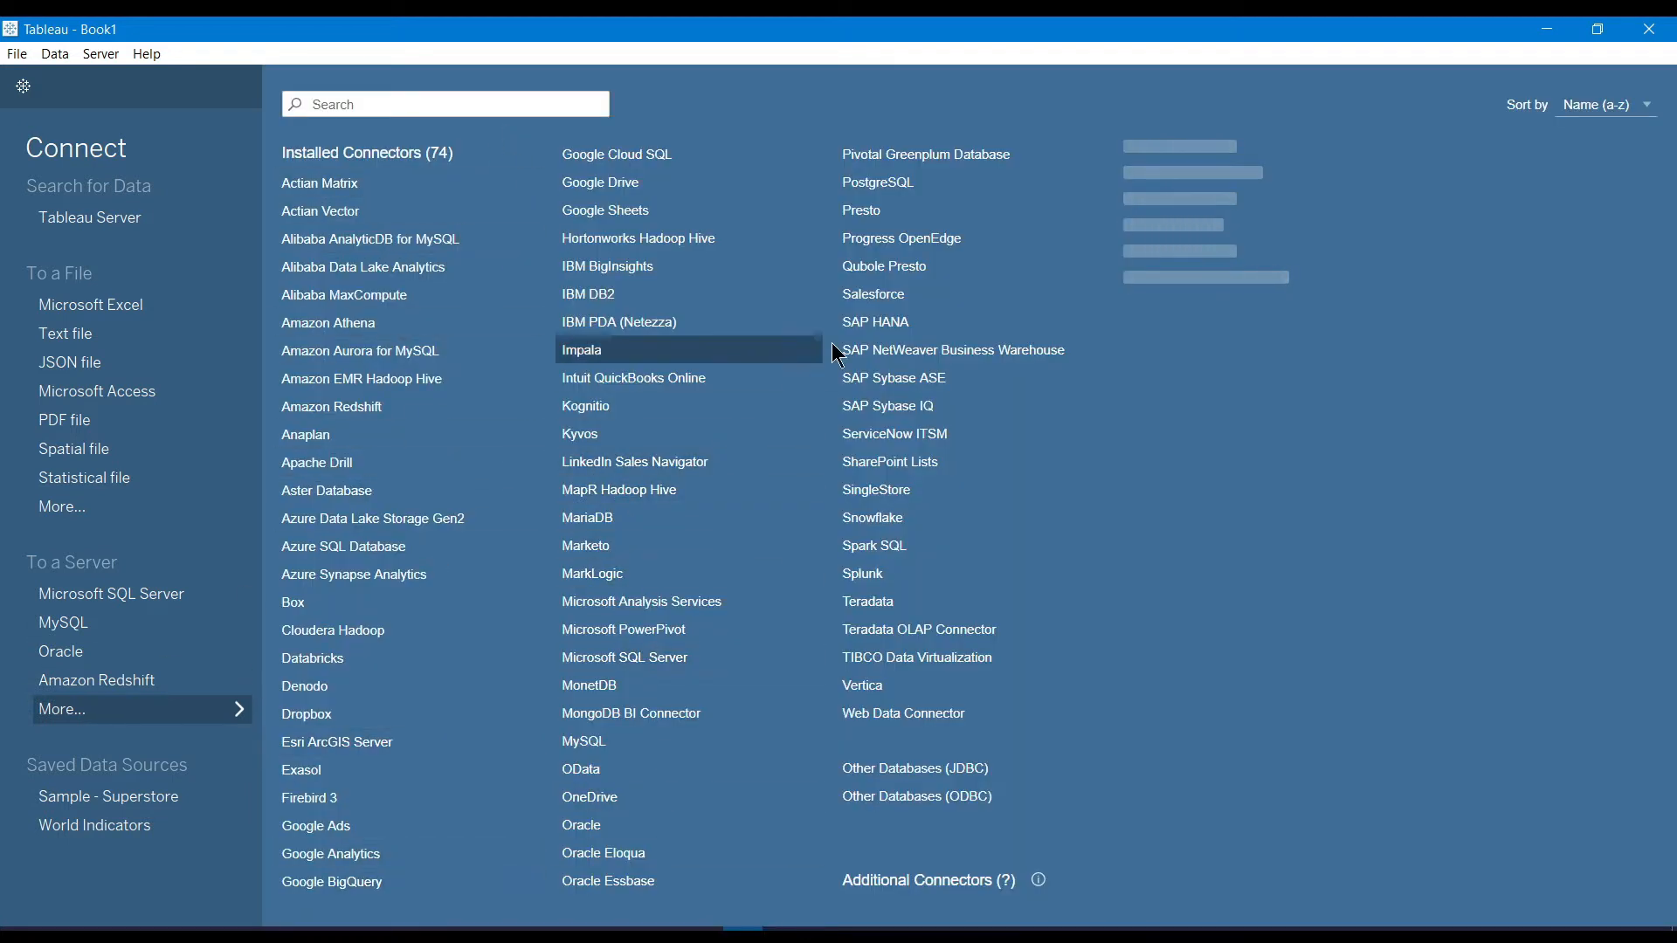
left_click(877, 308)
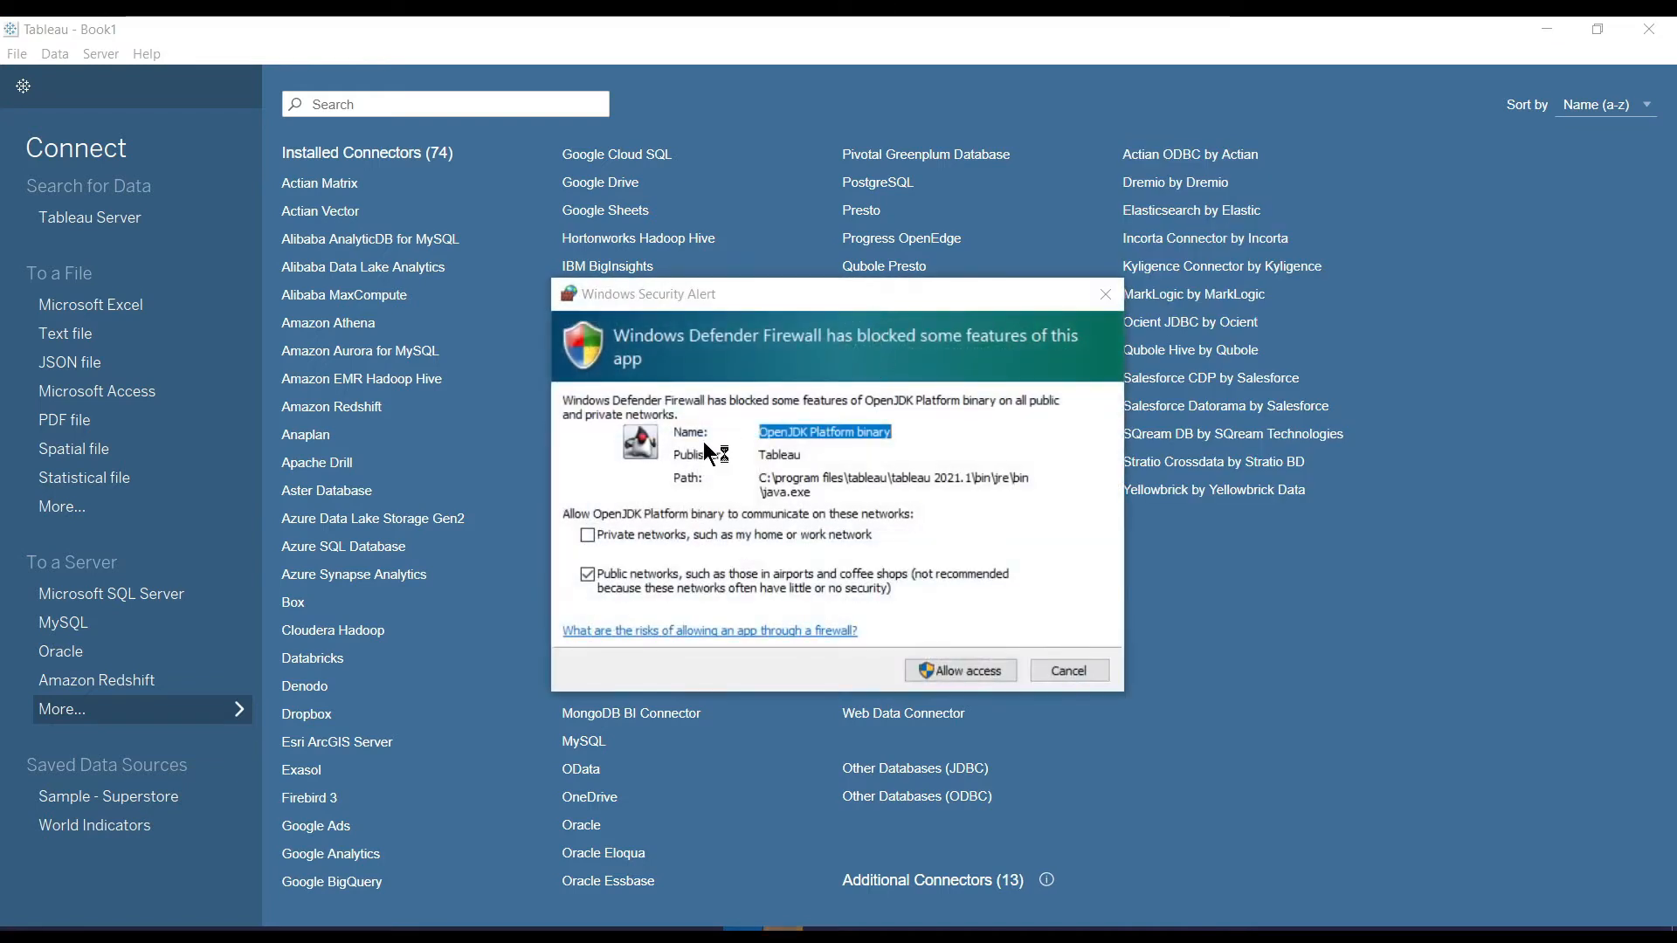
left_click(588, 535)
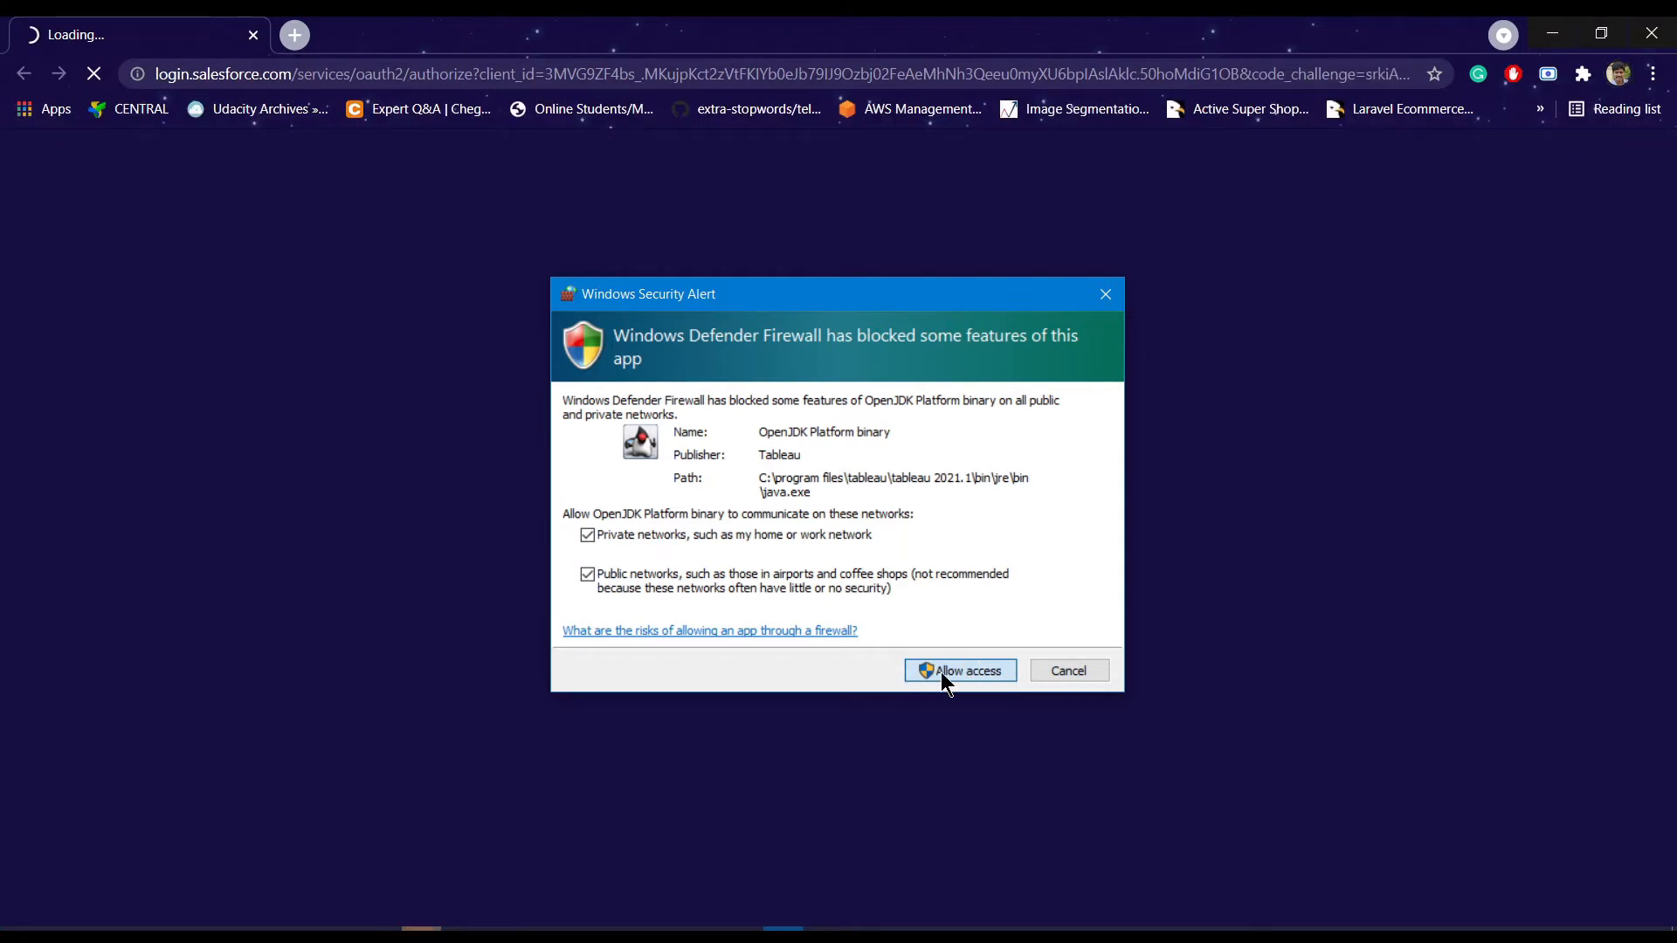
left_click(941, 672)
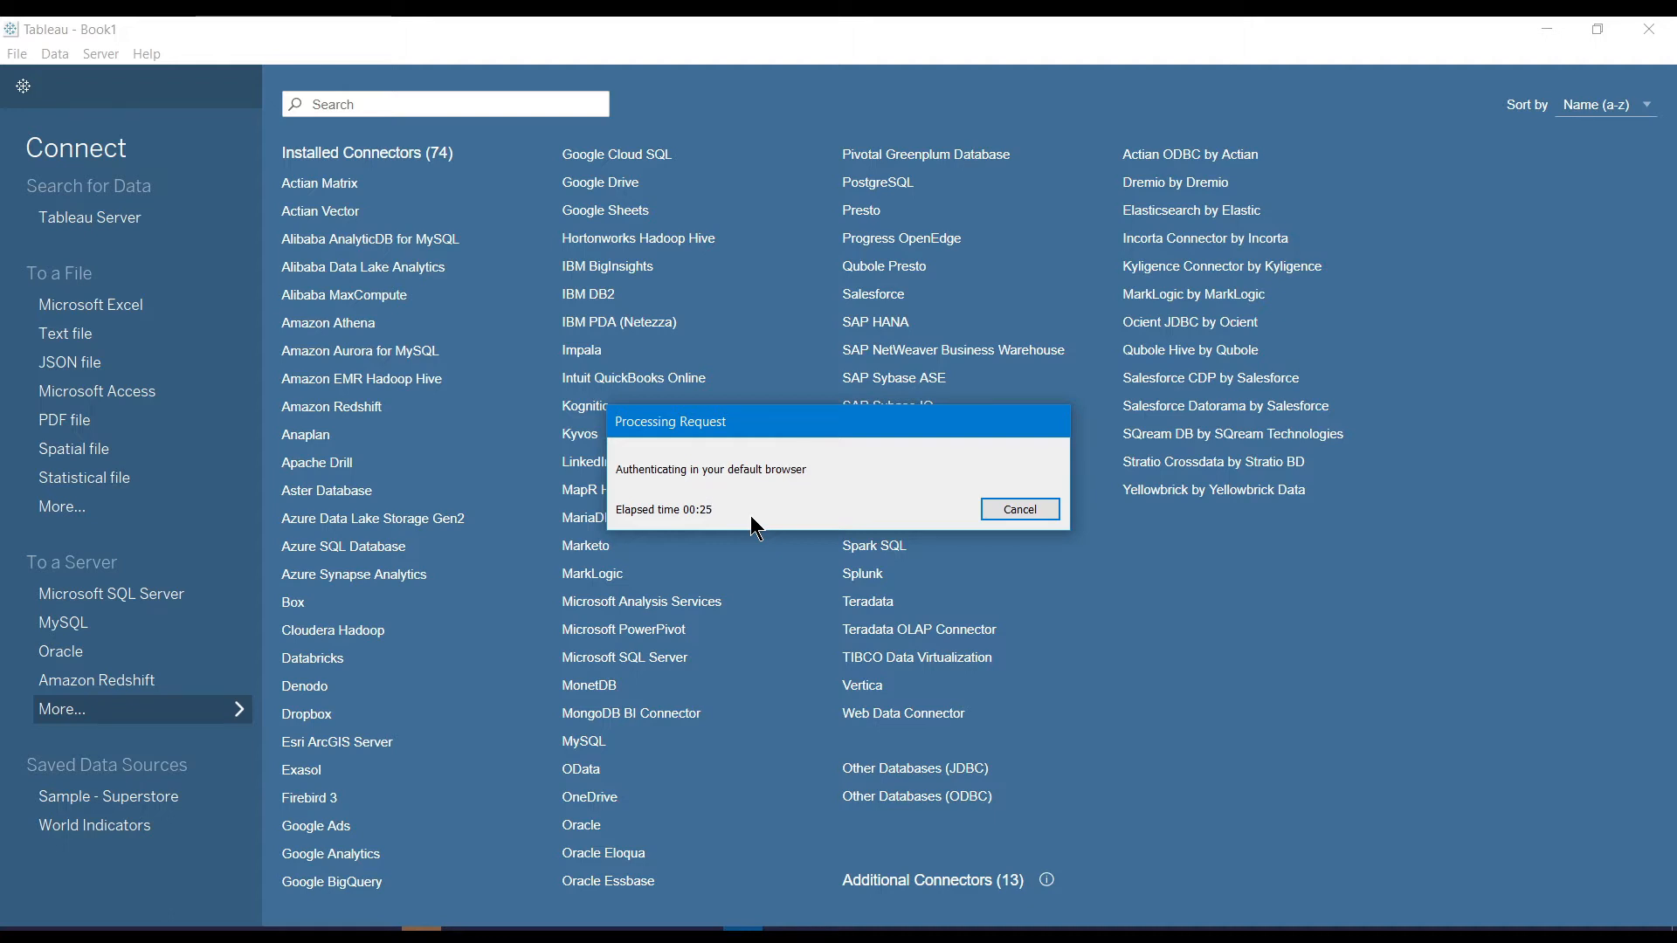
left_click(1020, 510)
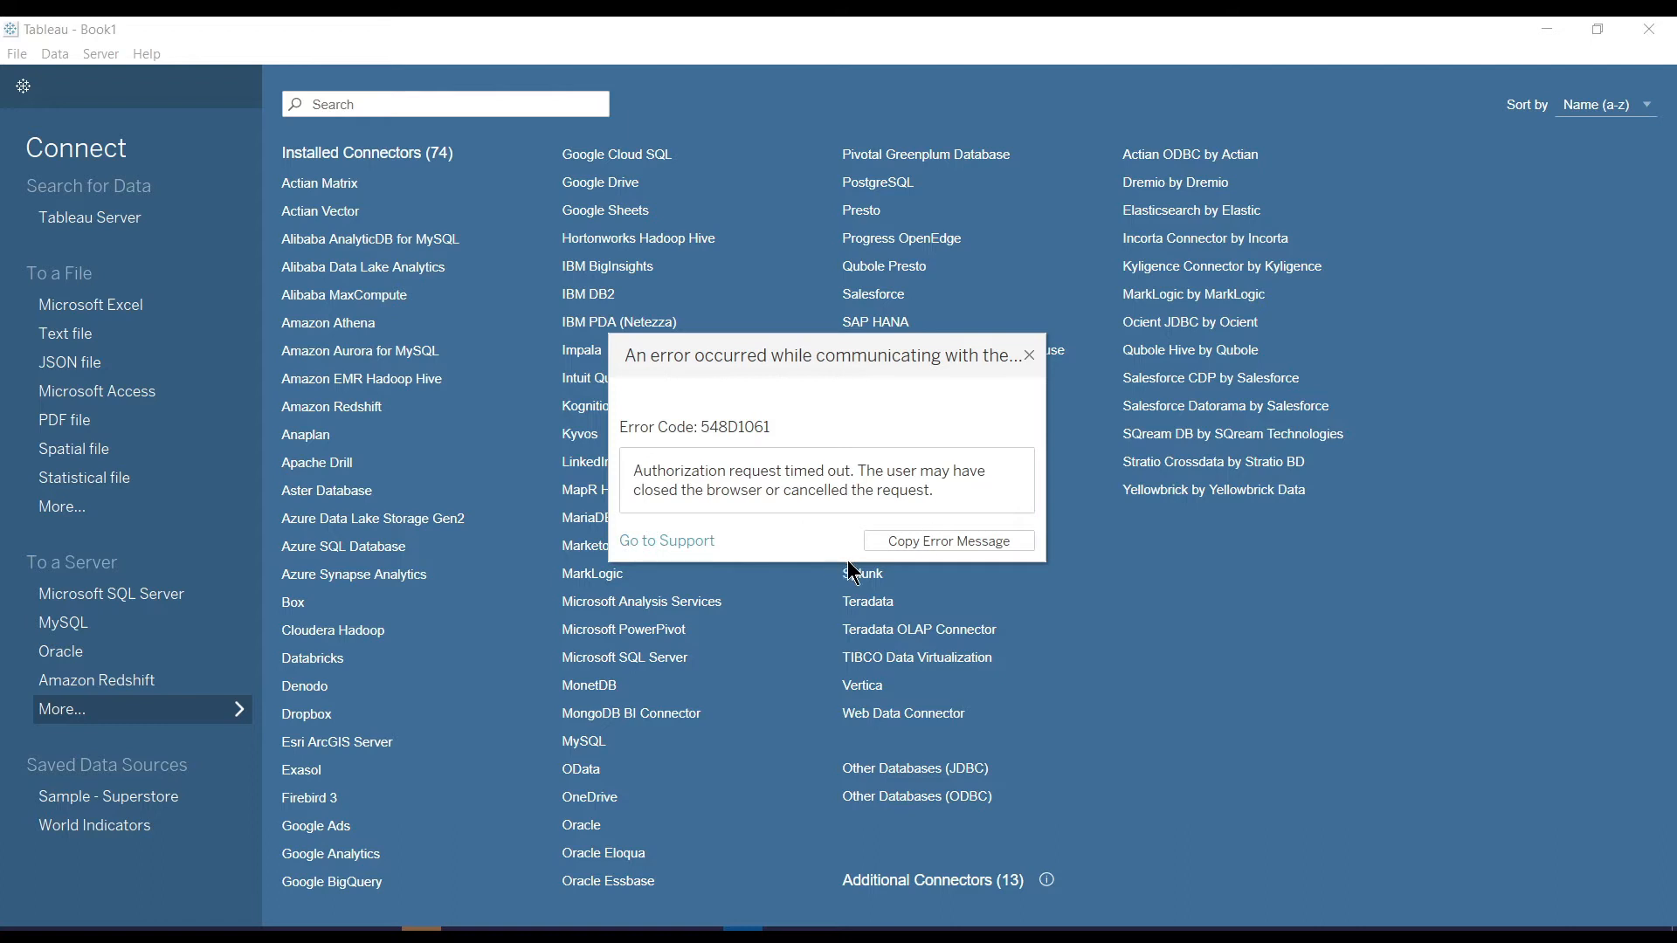
left_click(1029, 356)
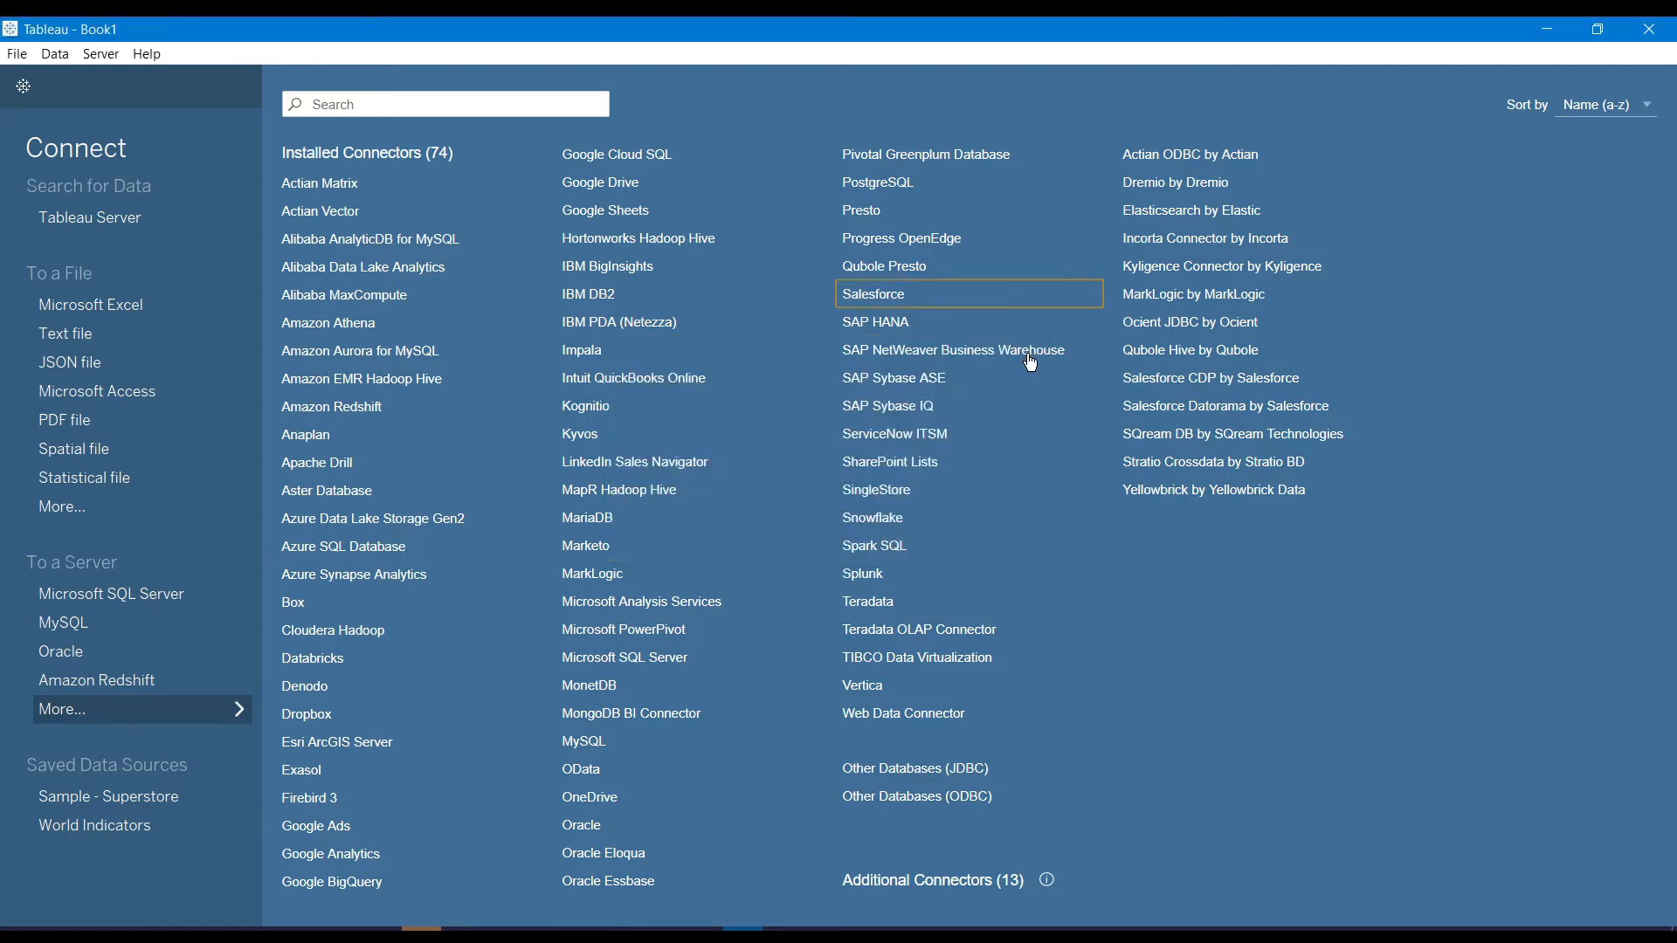
Connect to the Excel workbook Sample - Superstore from the Tableau-Datasets-master > Project 2 folder
left_click(115, 312)
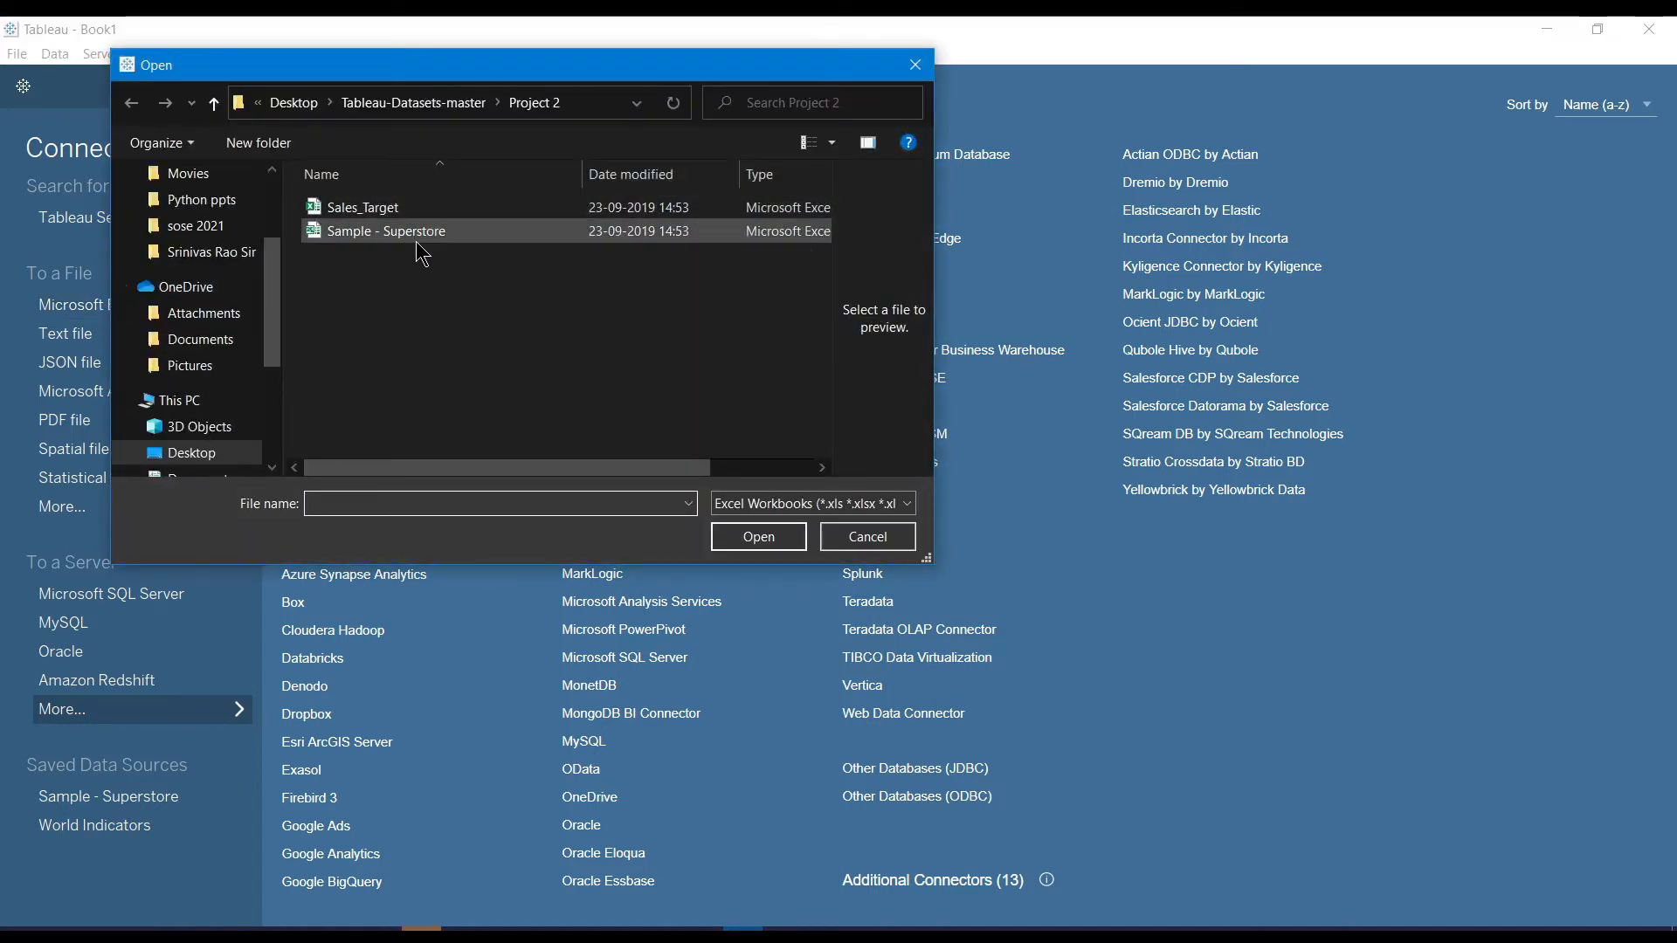
left_click(449, 106)
double_click(385, 210)
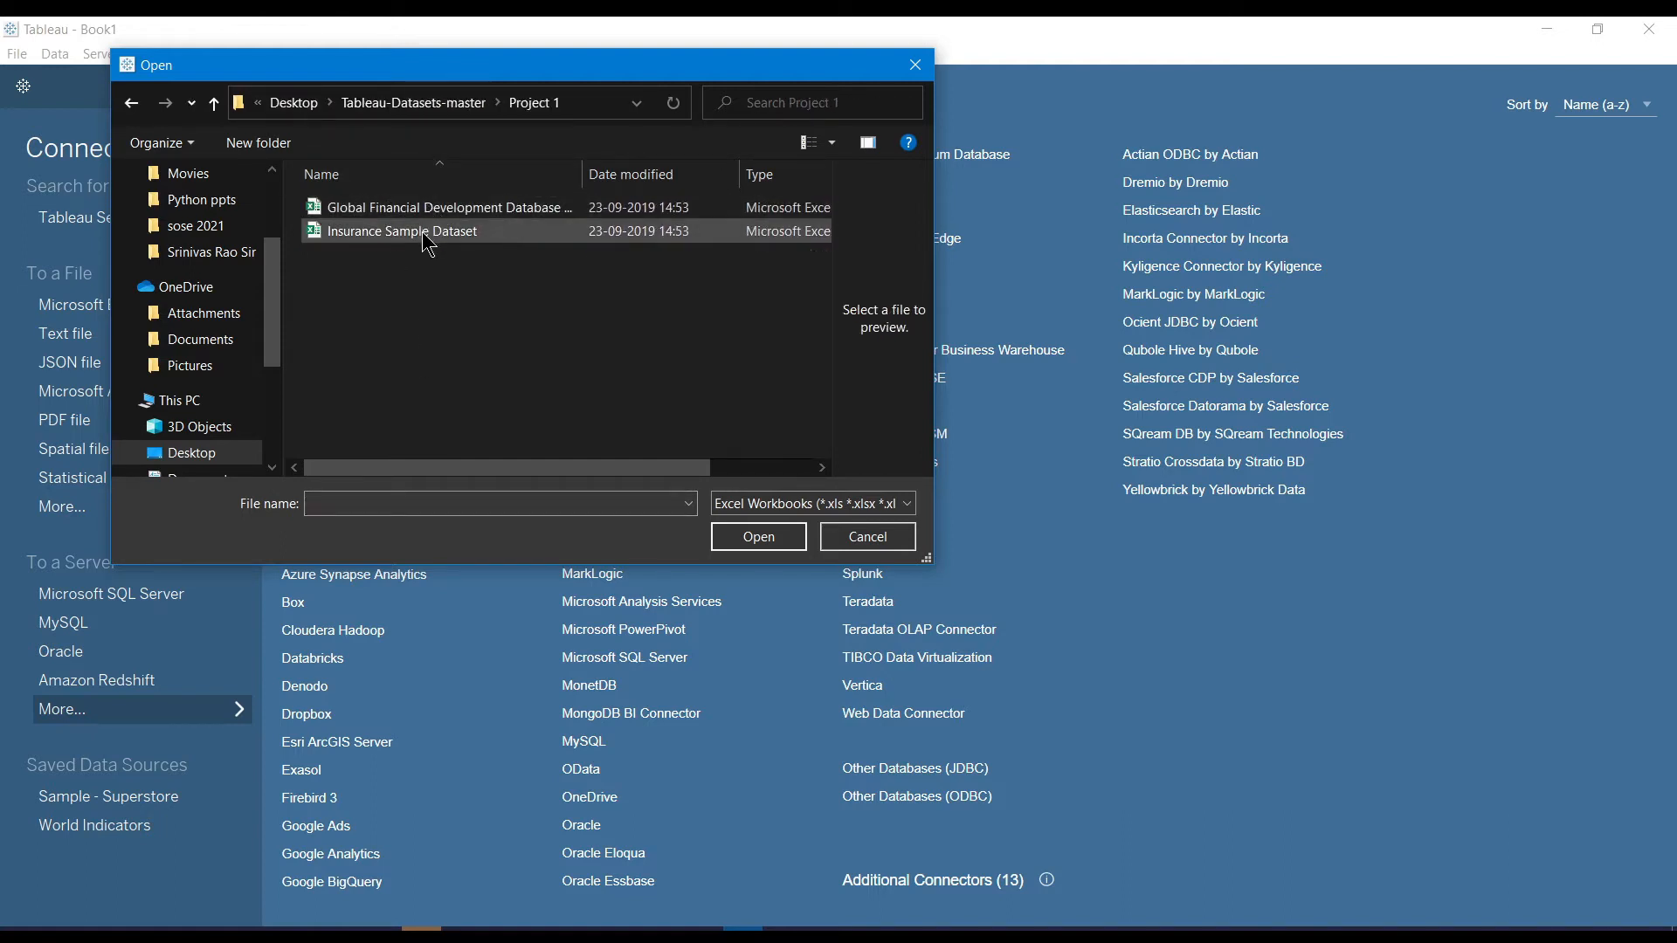
left_click(423, 108)
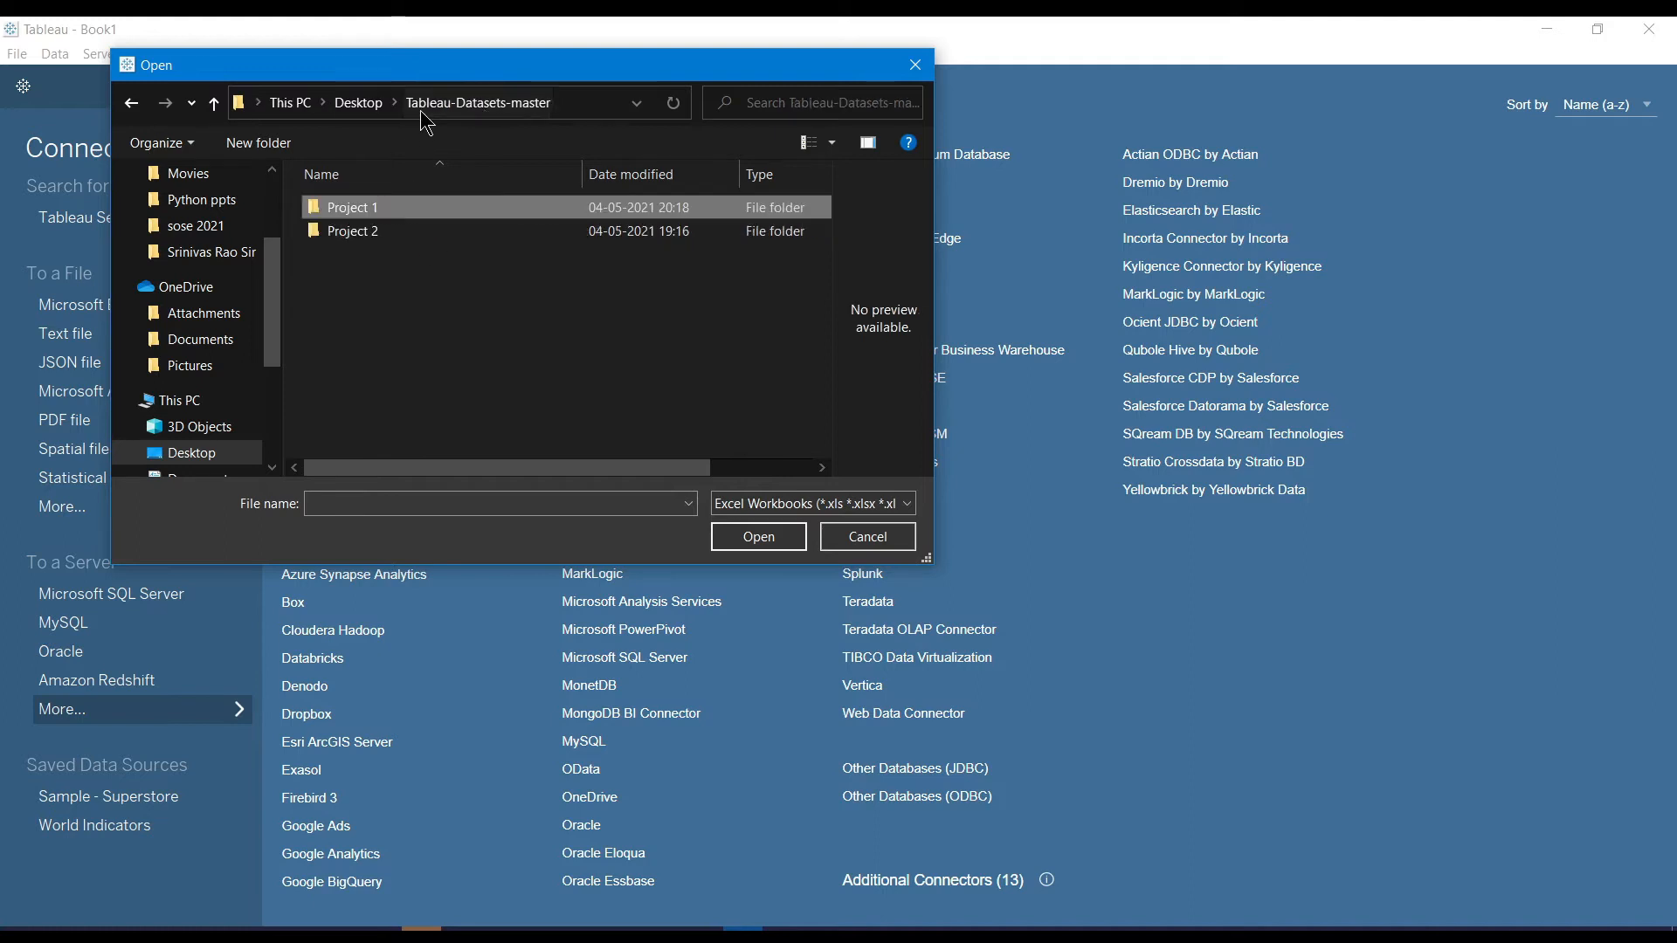
left_click(372, 252)
double_click(366, 242)
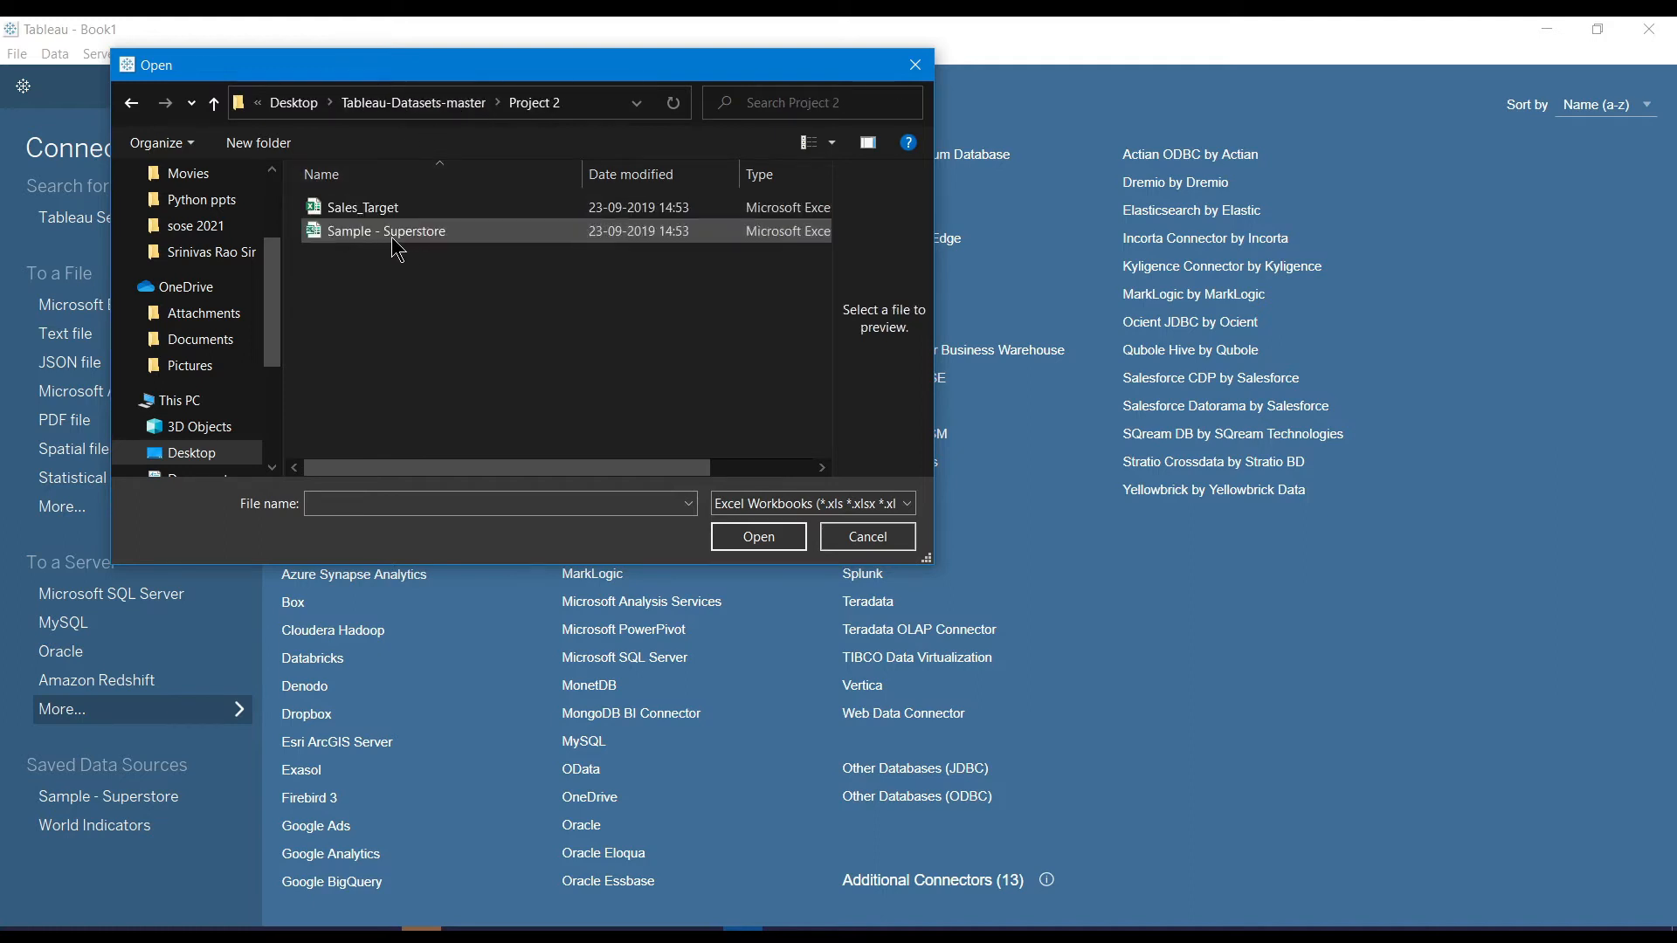
left_click(392, 237)
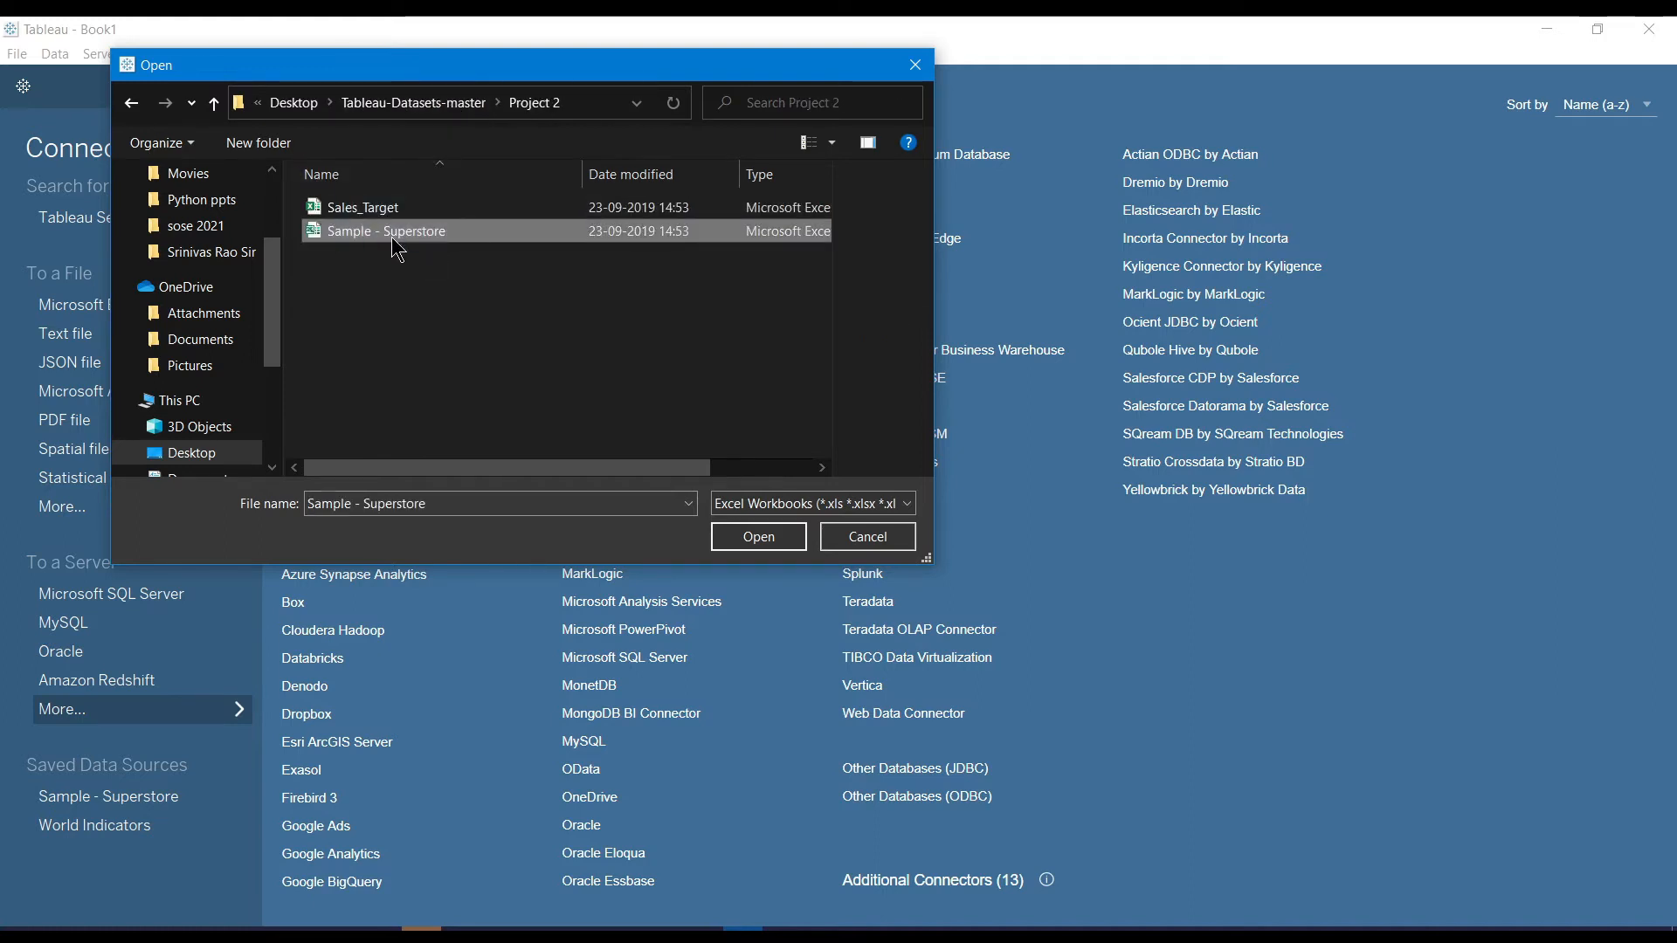
left_click(716, 397)
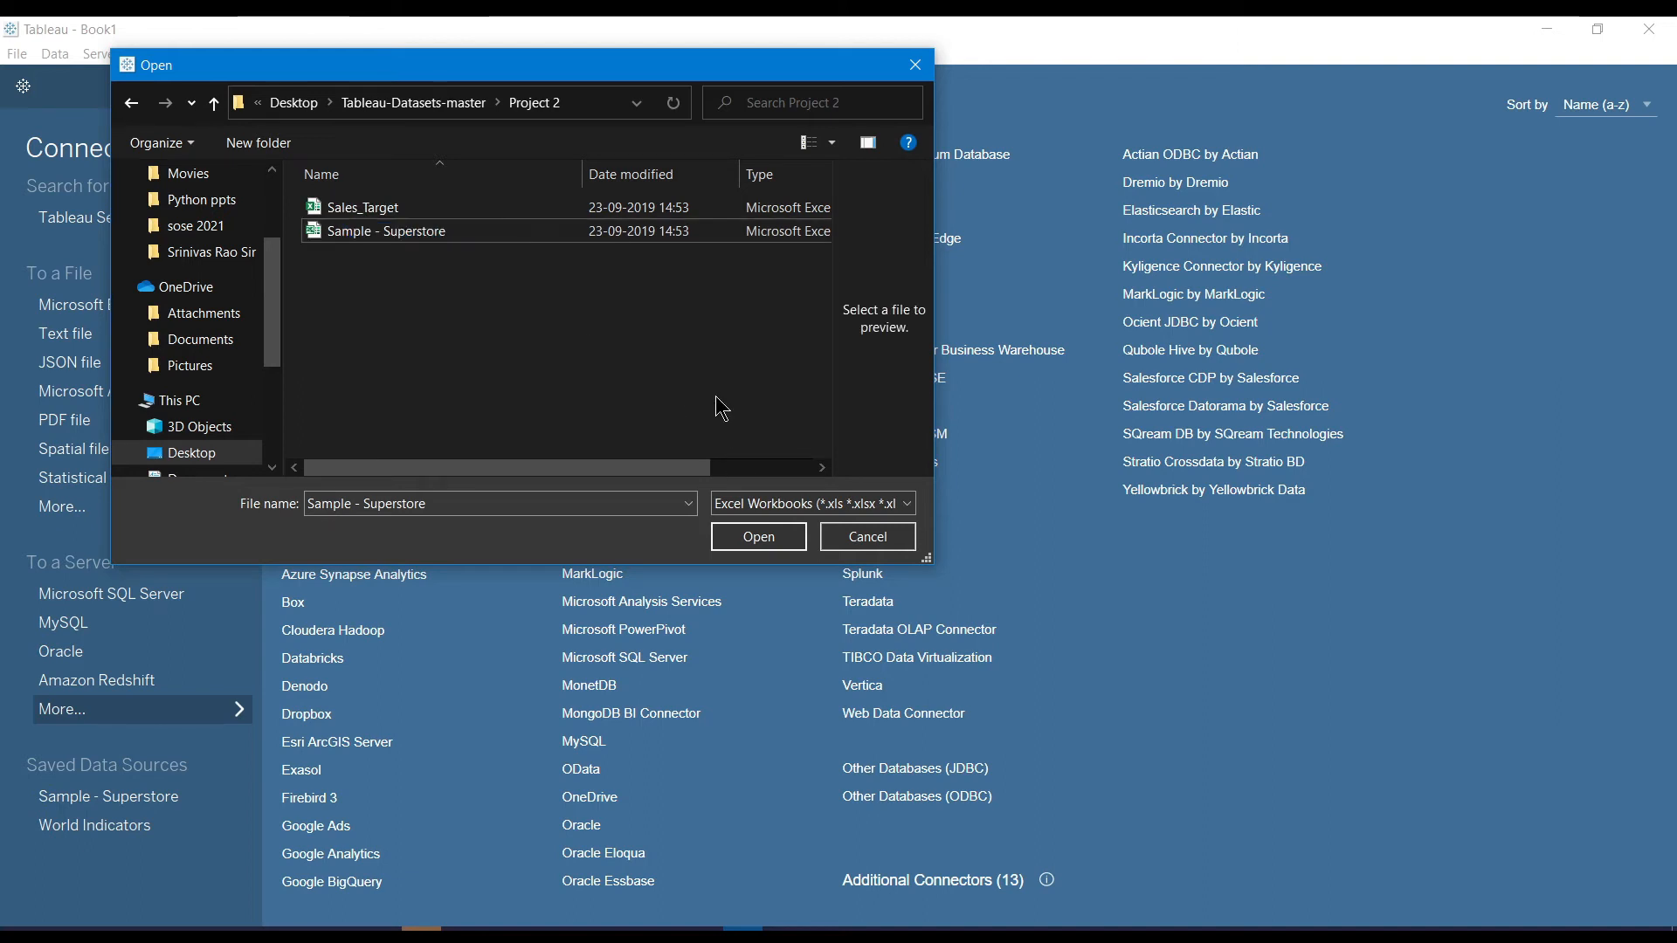
left_click(692, 237)
left_click(759, 536)
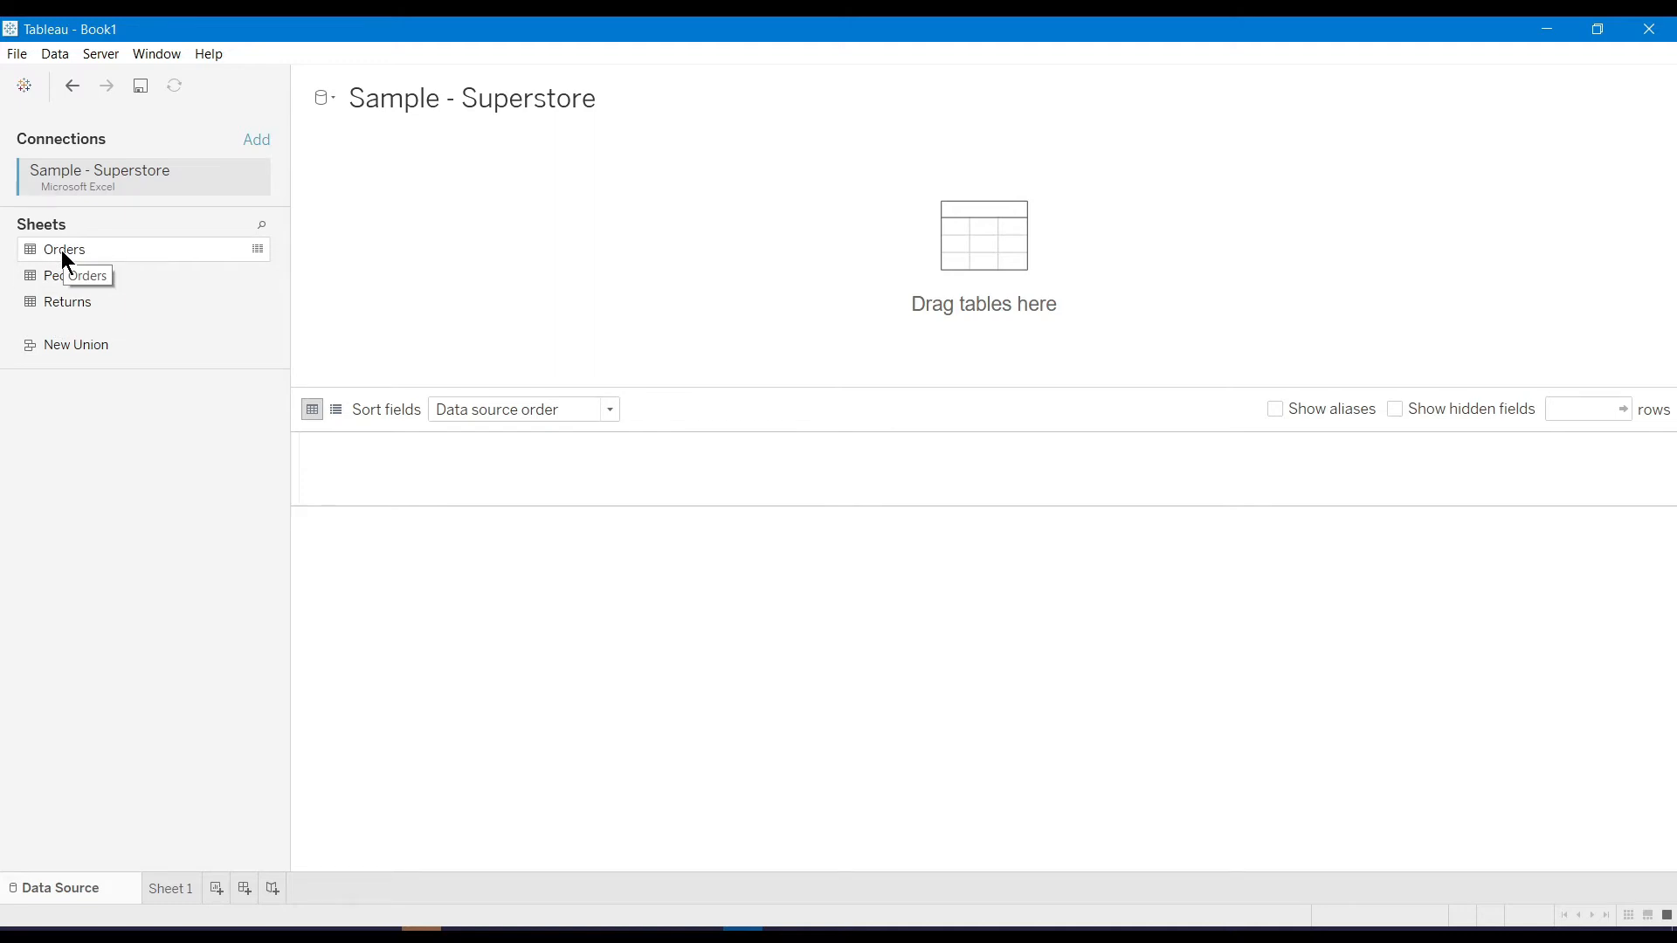
Add the Orders table to the data source, browse its preview columns, and go to Sheet 1
left_click_drag(62, 250, 518, 278)
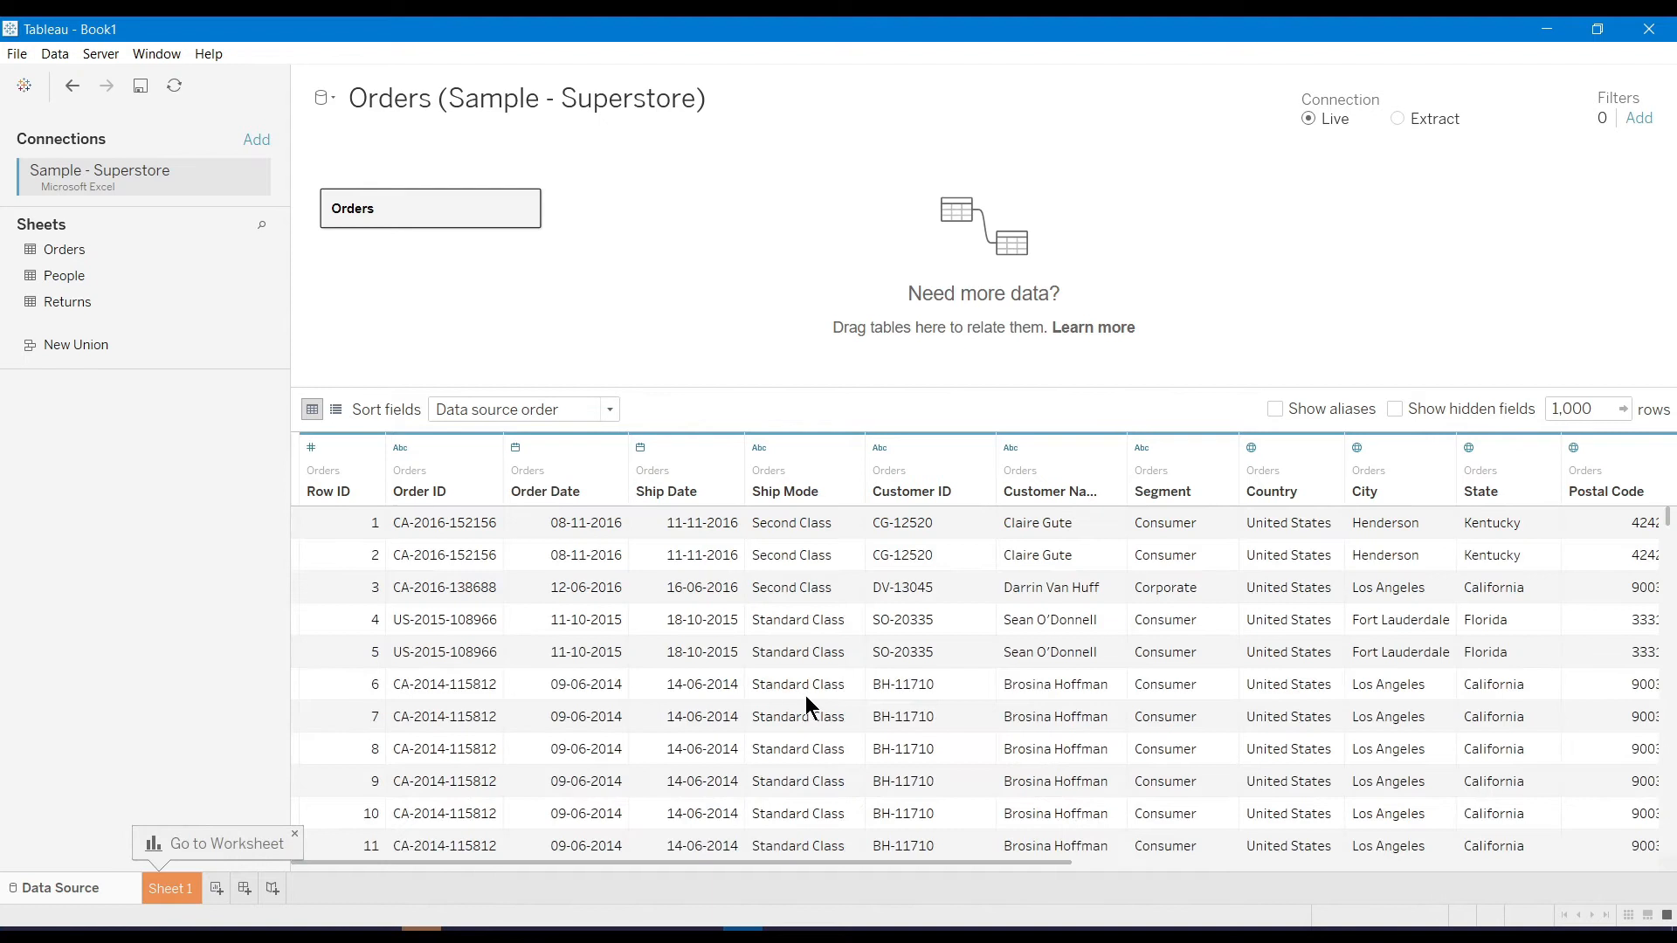
scroll(806, 697, "right", 5)
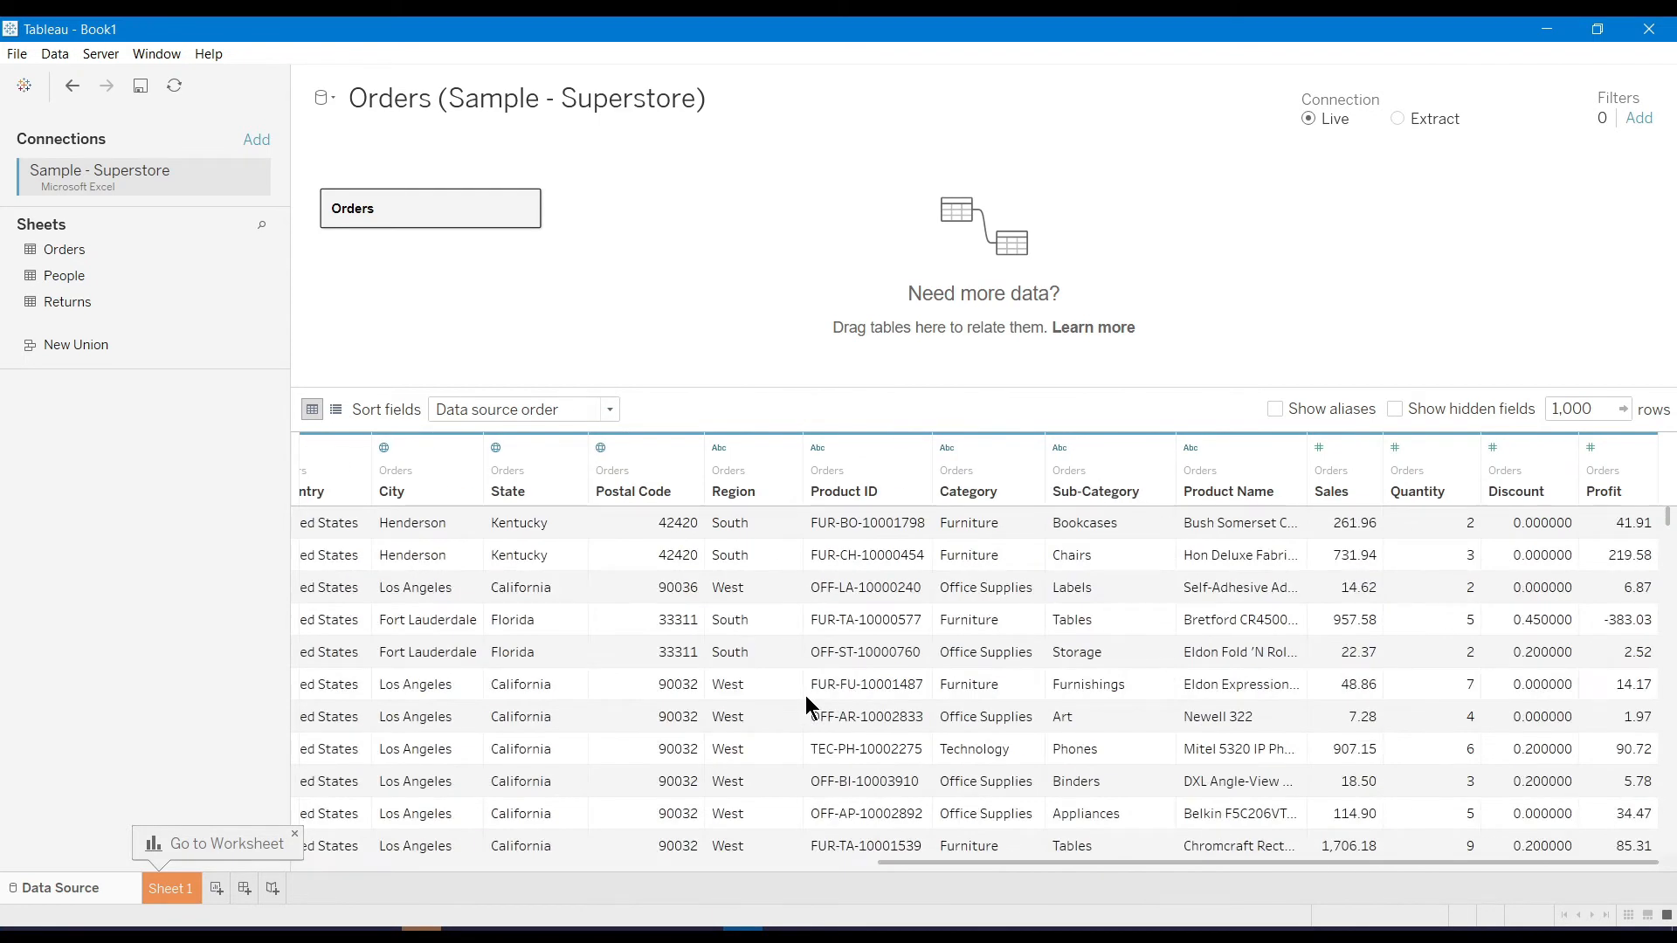
scroll(807, 699, "left", 5)
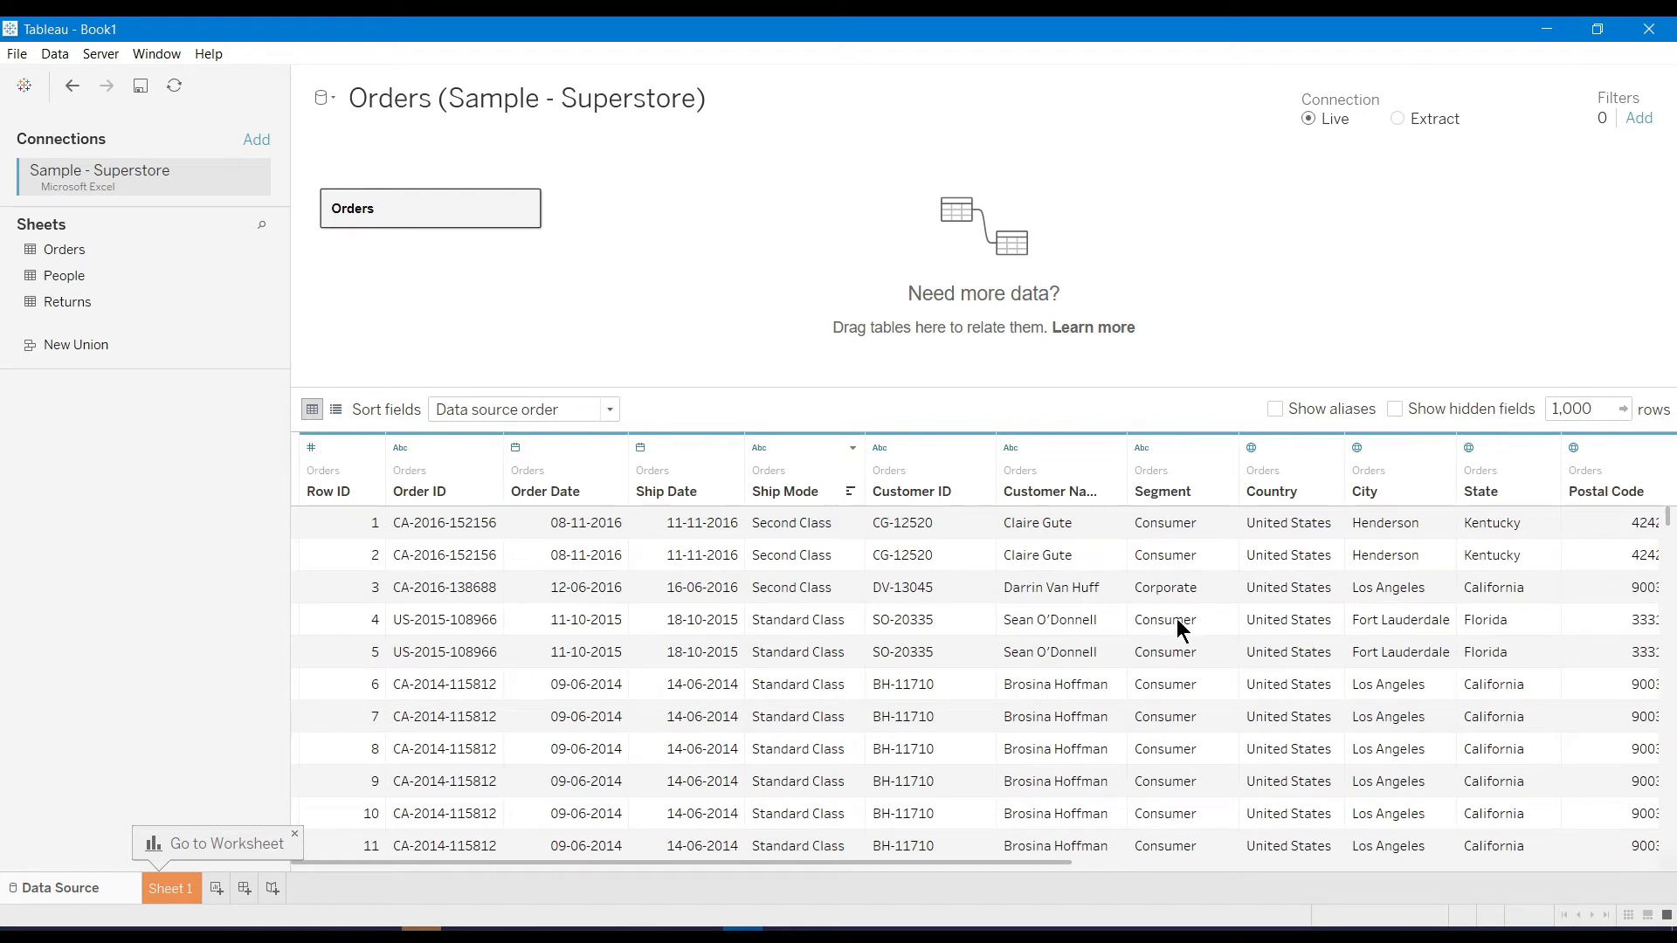
scroll(1178, 623, "right", 5)
scroll(1178, 624, "left", 5)
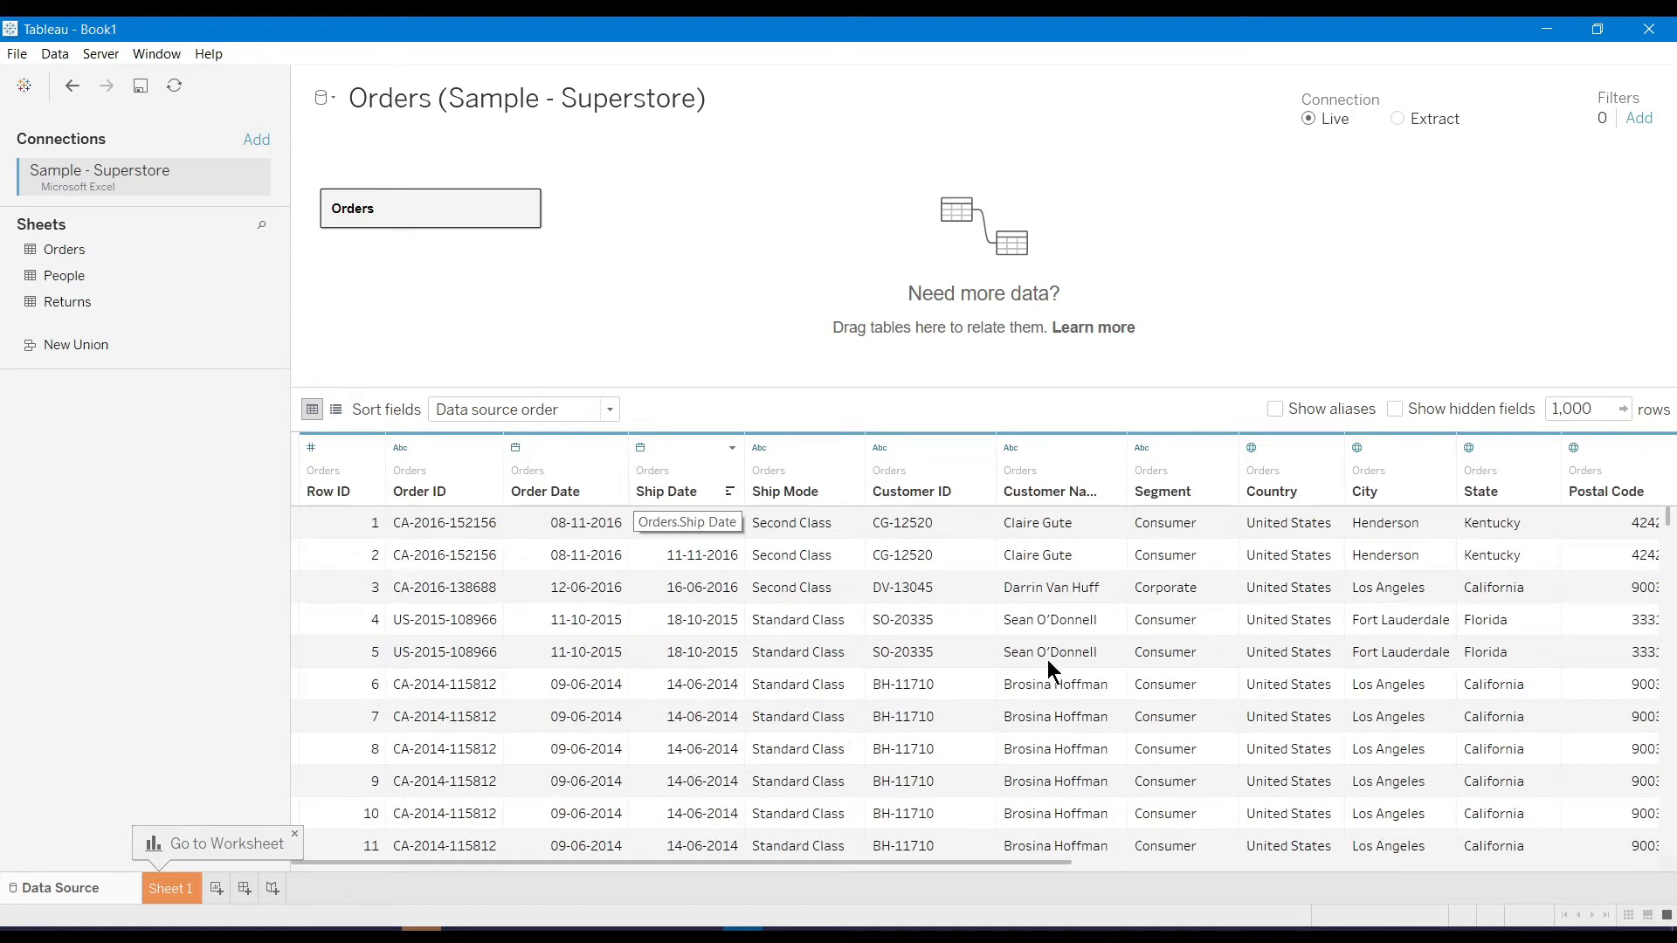
scroll(1056, 575, "right", 5)
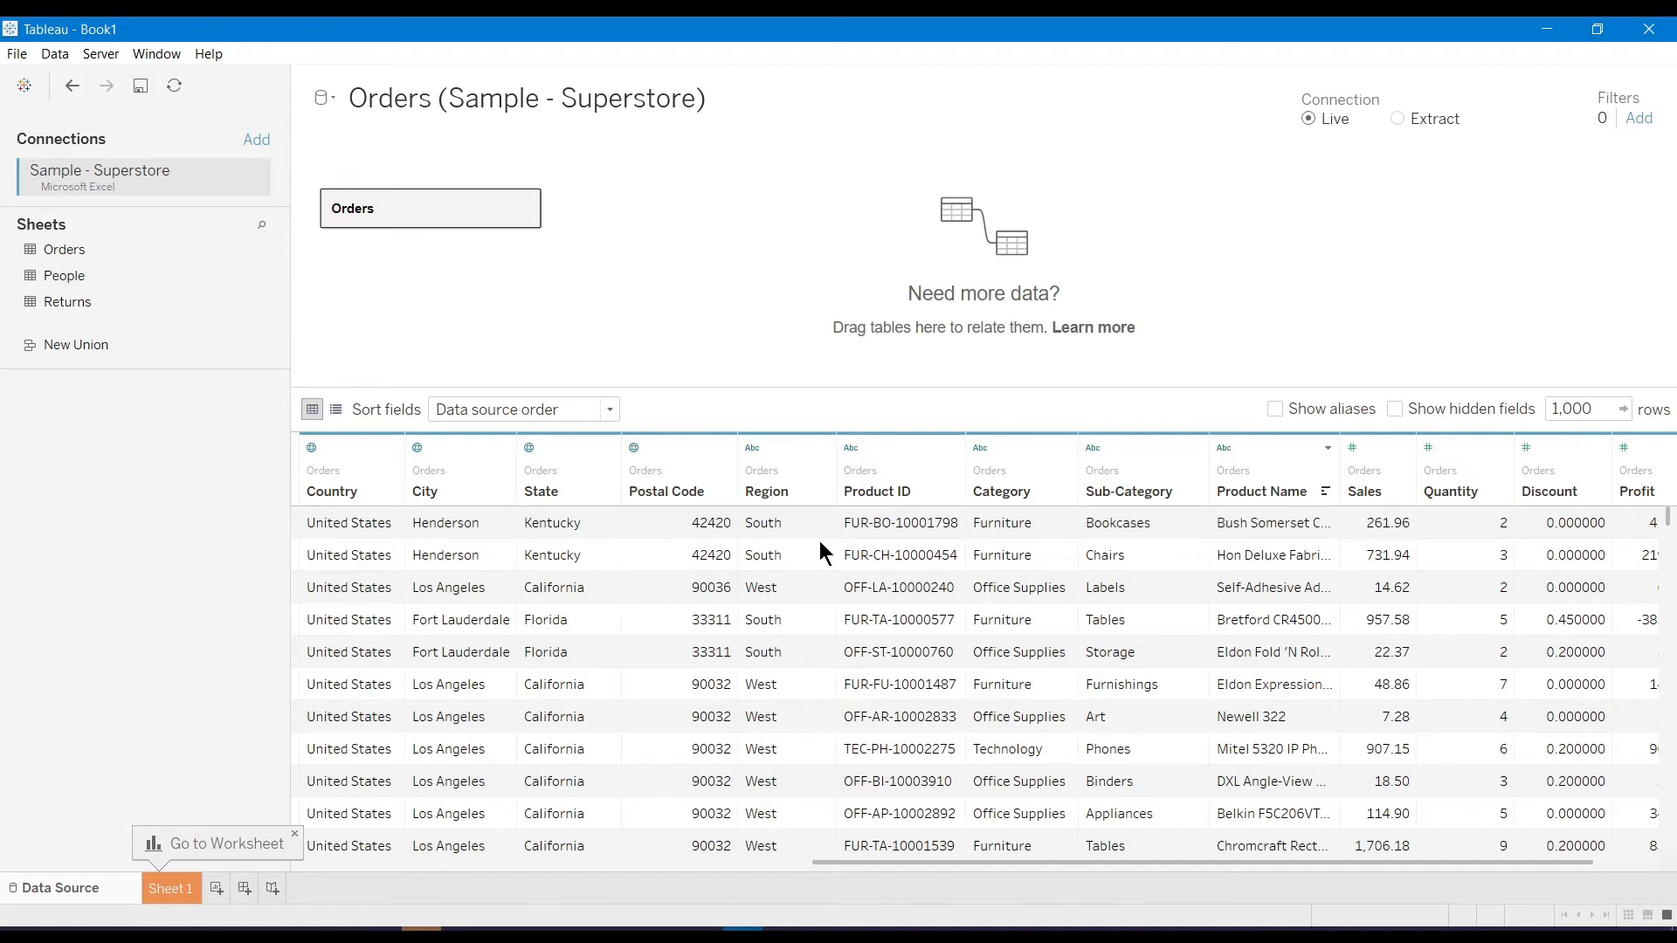
scroll(1036, 687, "right", 1)
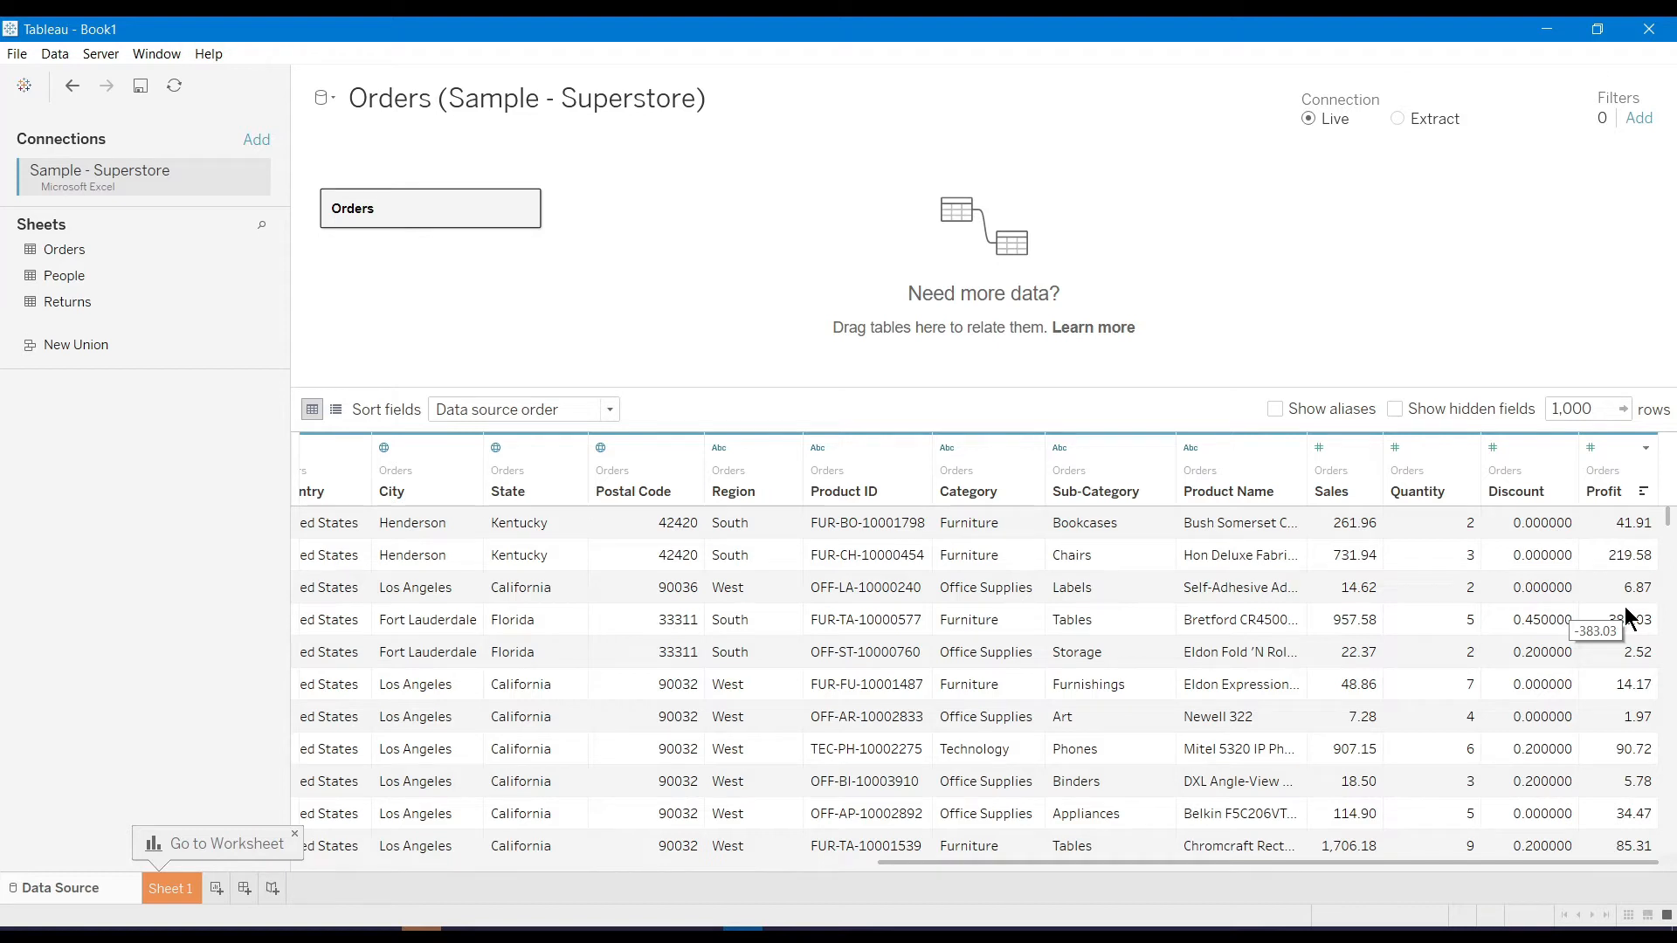
left_click(175, 898)
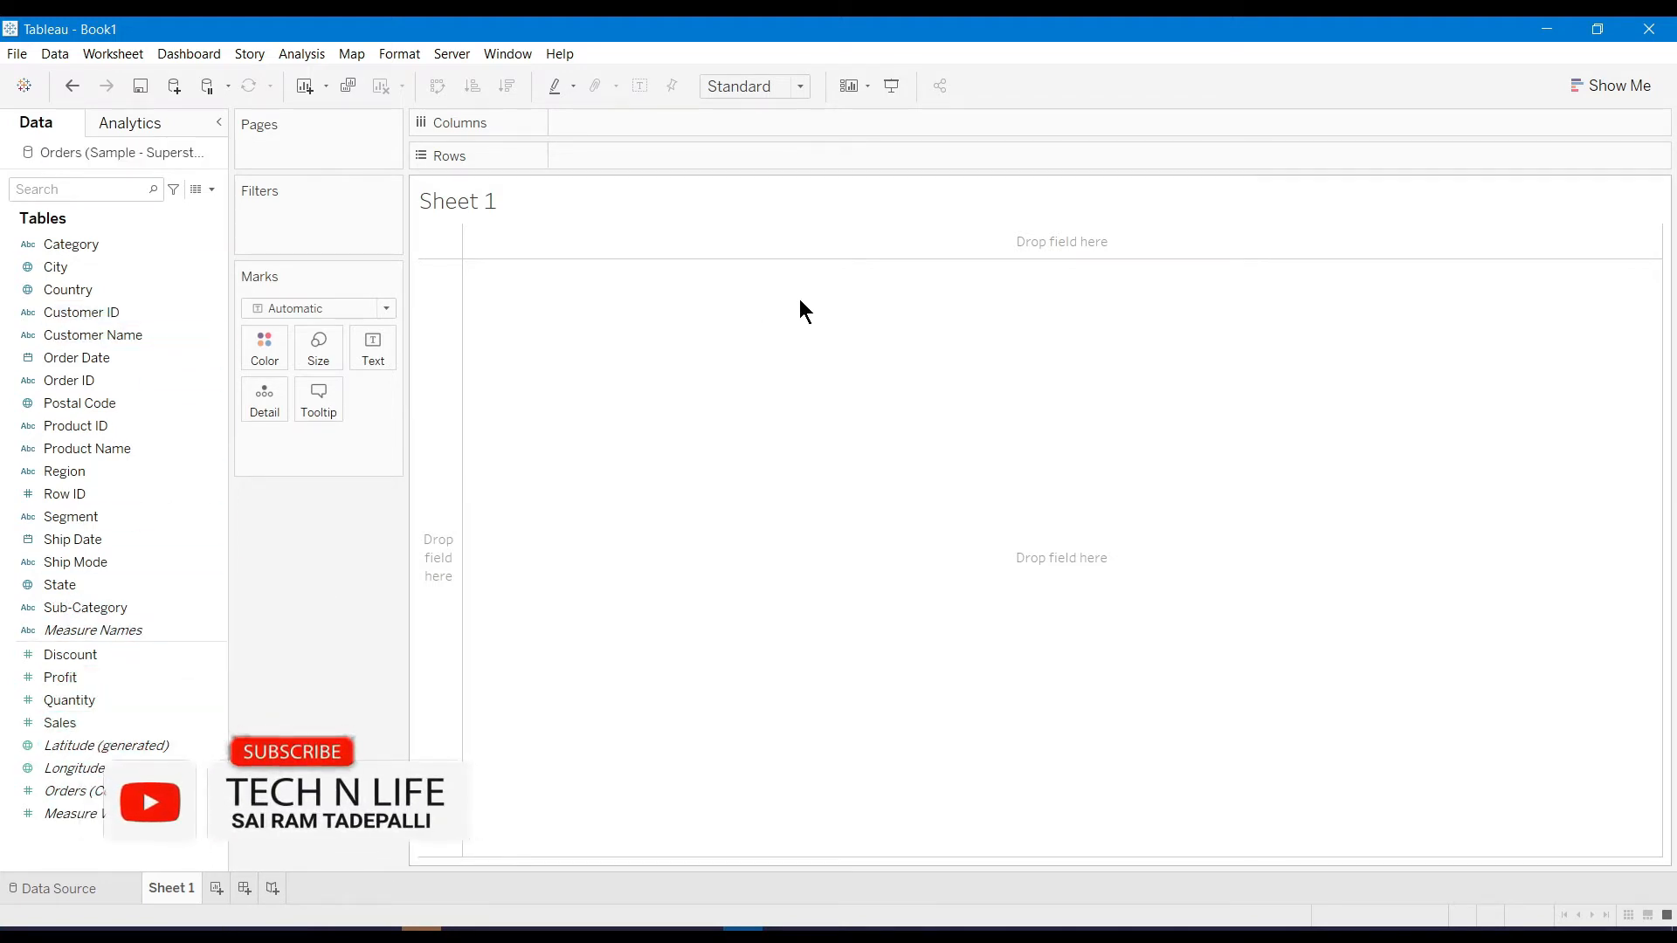
Show the Show Me panel of suggested chart types for Sheet 1
left_click(1623, 88)
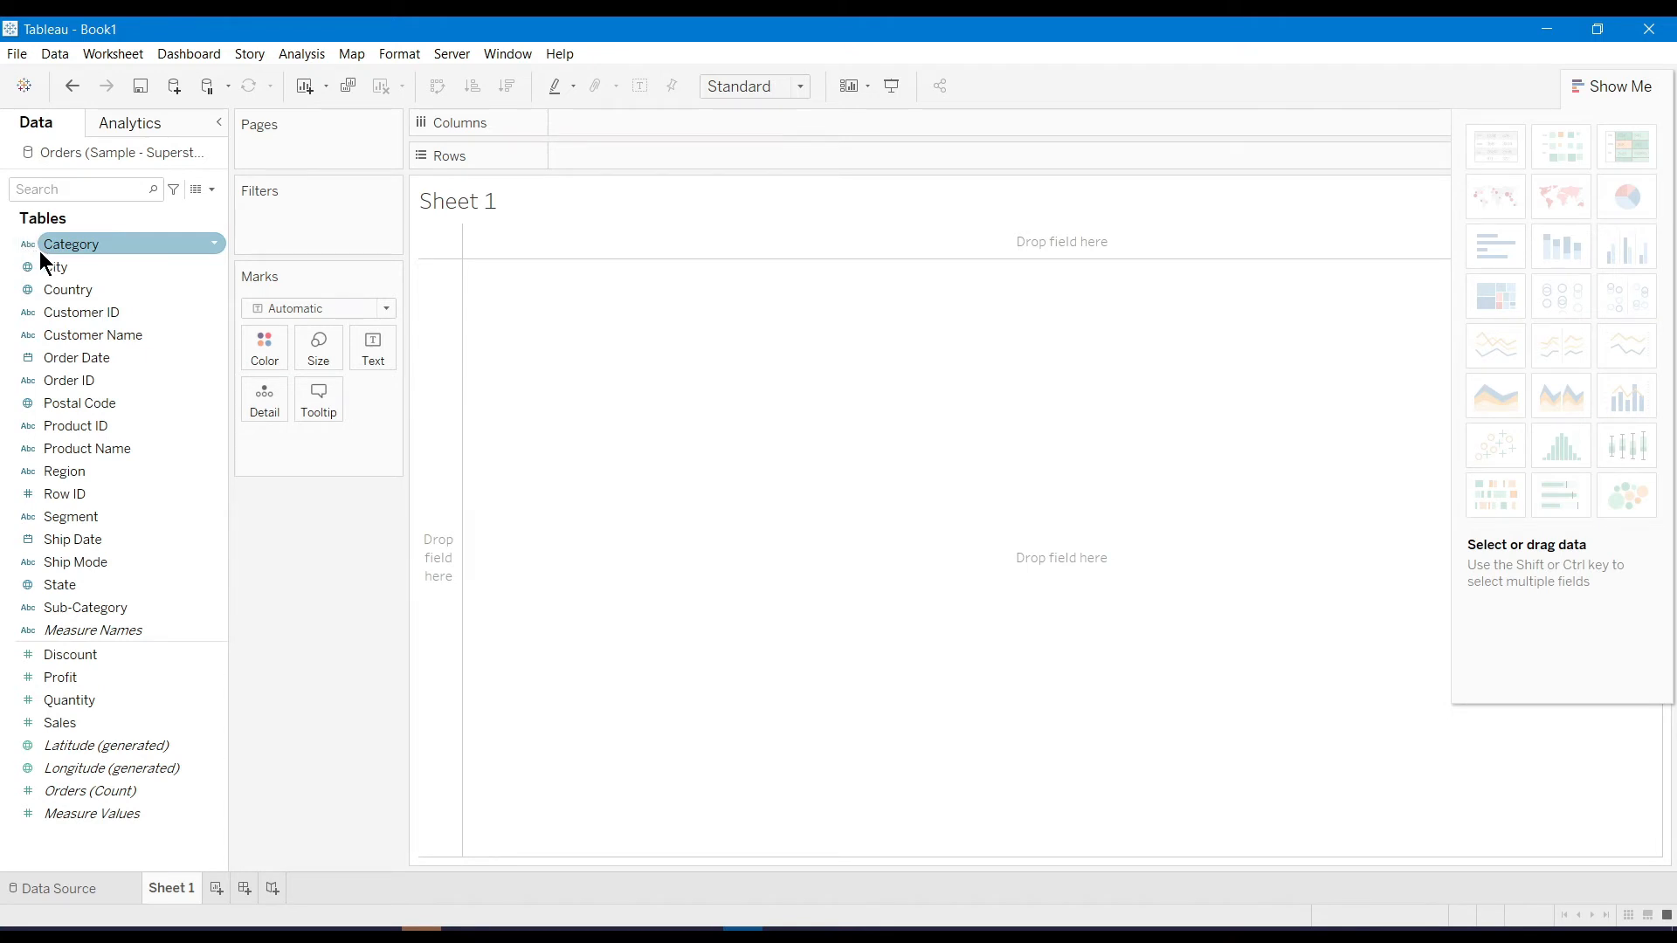
Put Category and Sub-Category on Rows, removing the City field that was also added
left_click_drag(76, 245, 577, 284)
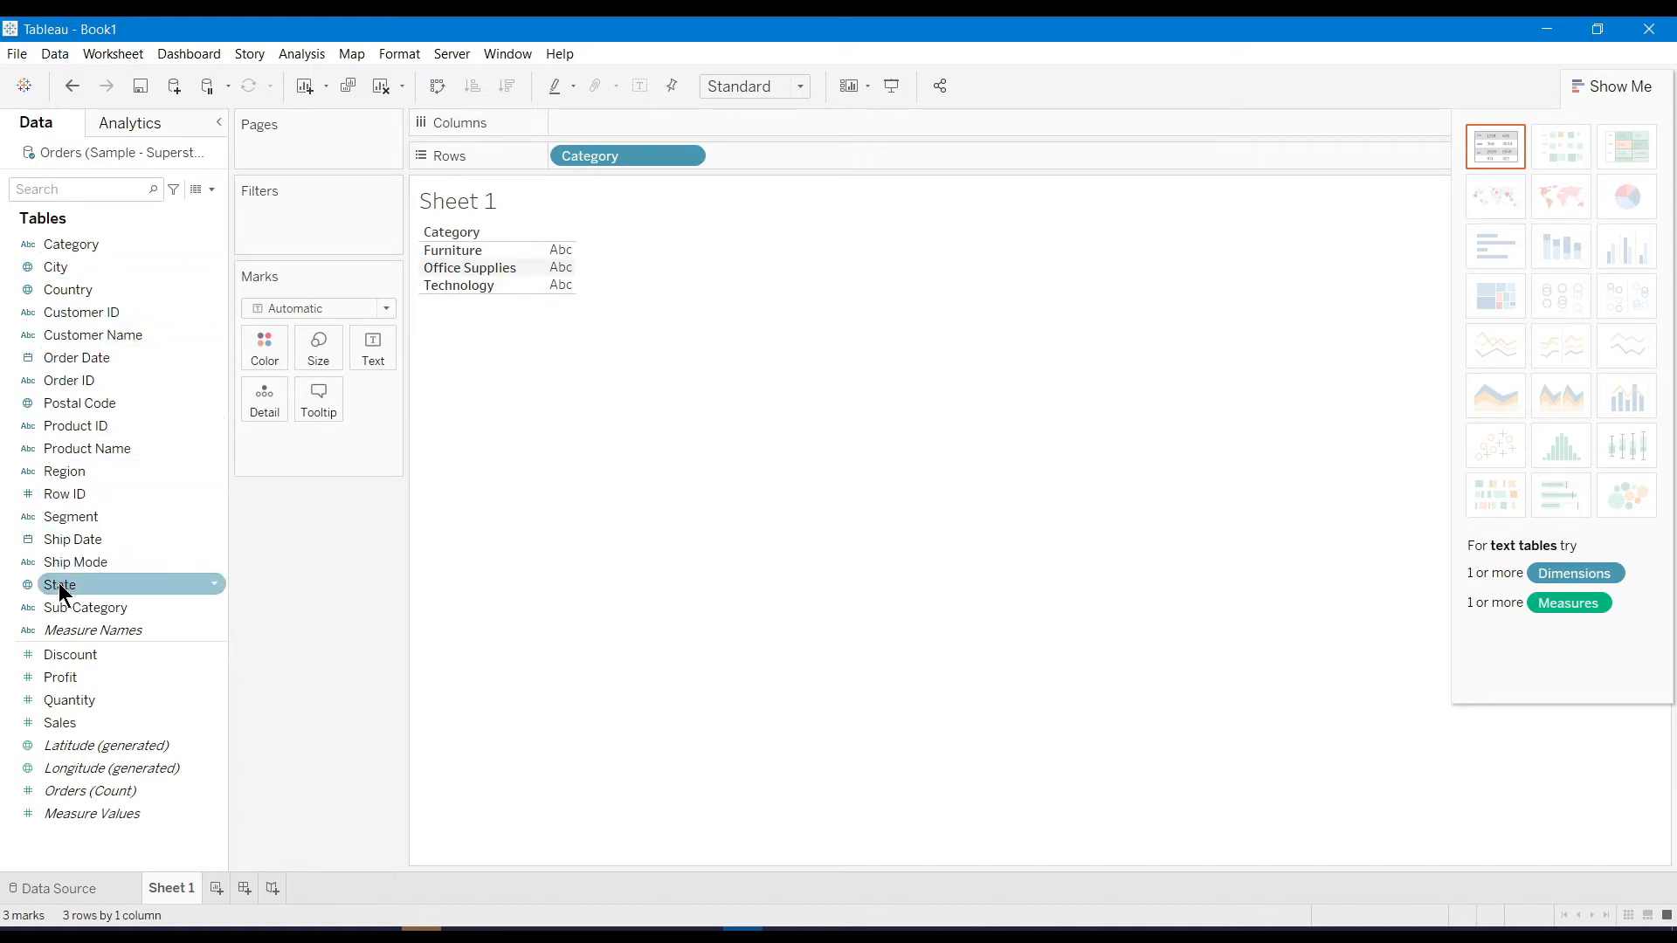
left_click_drag(70, 606, 753, 166)
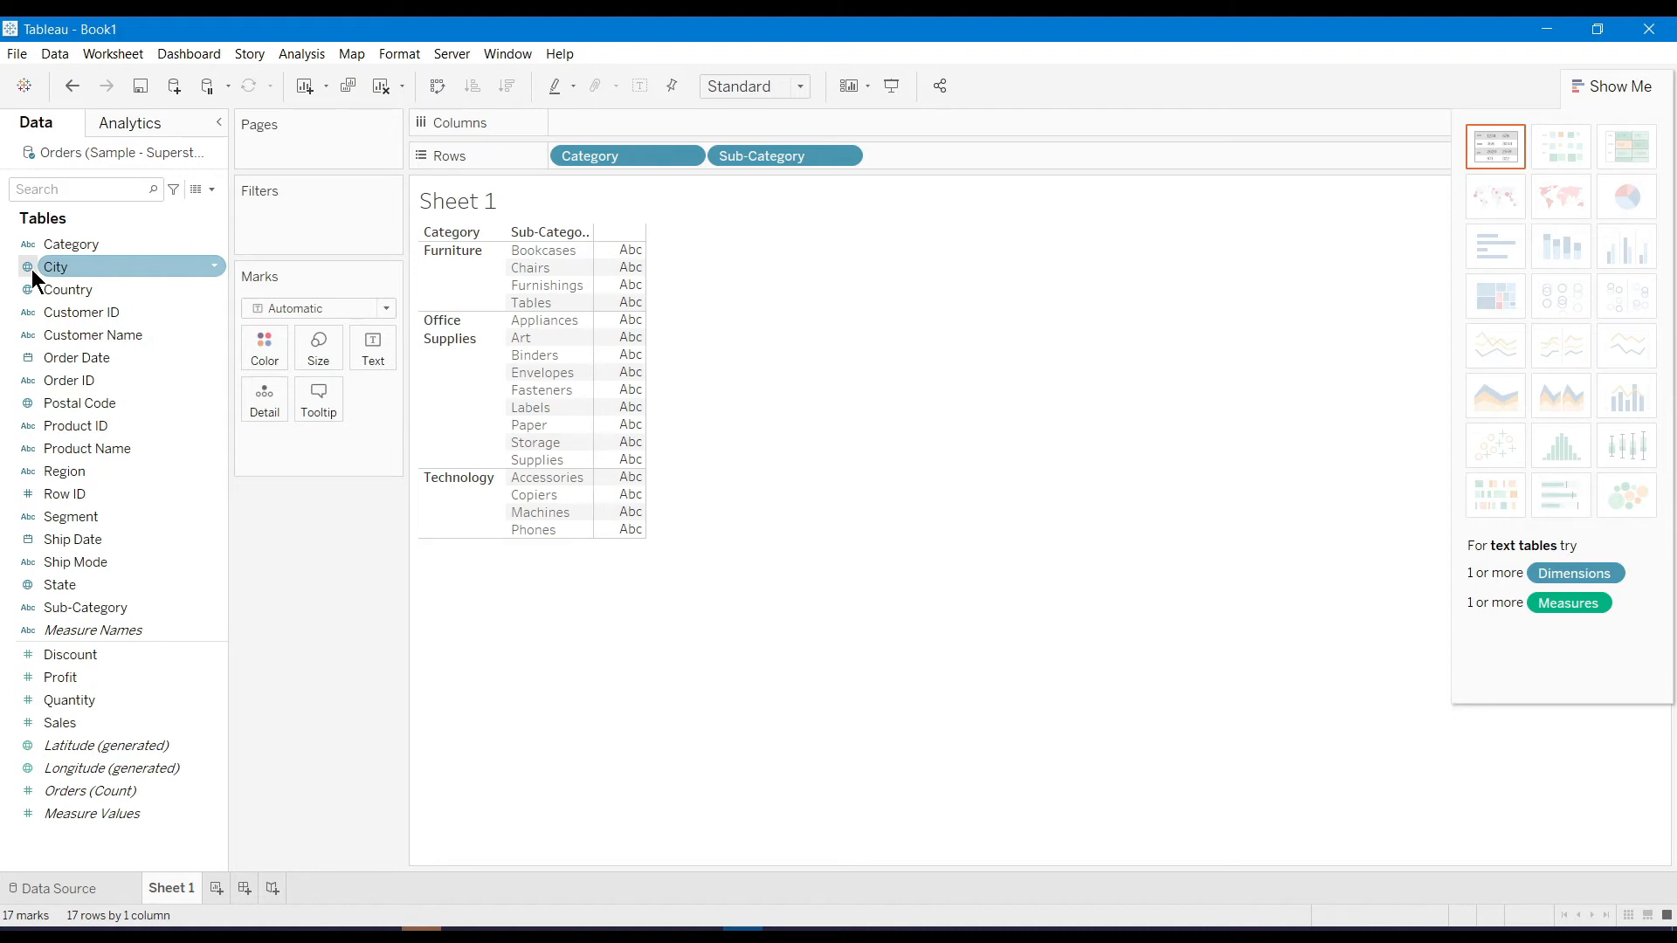
mouse_move(83, 272)
left_mouse_down()
mouse_move(364, 271)
mouse_move(903, 190)
mouse_move(927, 164)
left_mouse_up()
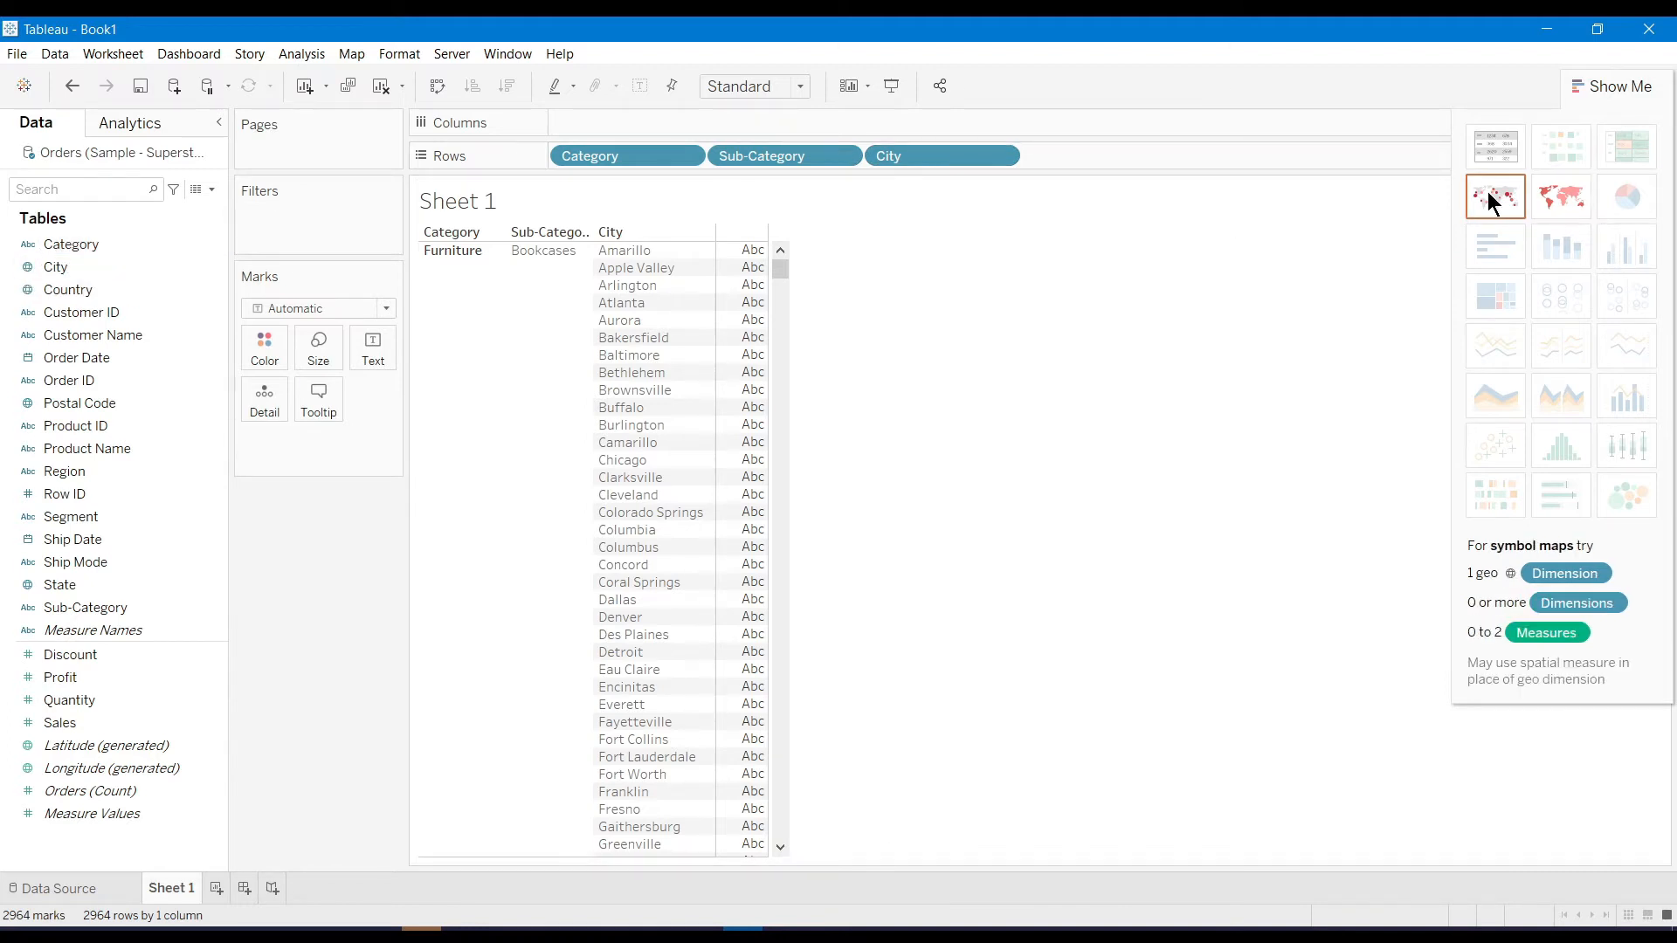
left_click(1003, 155)
left_click(943, 482)
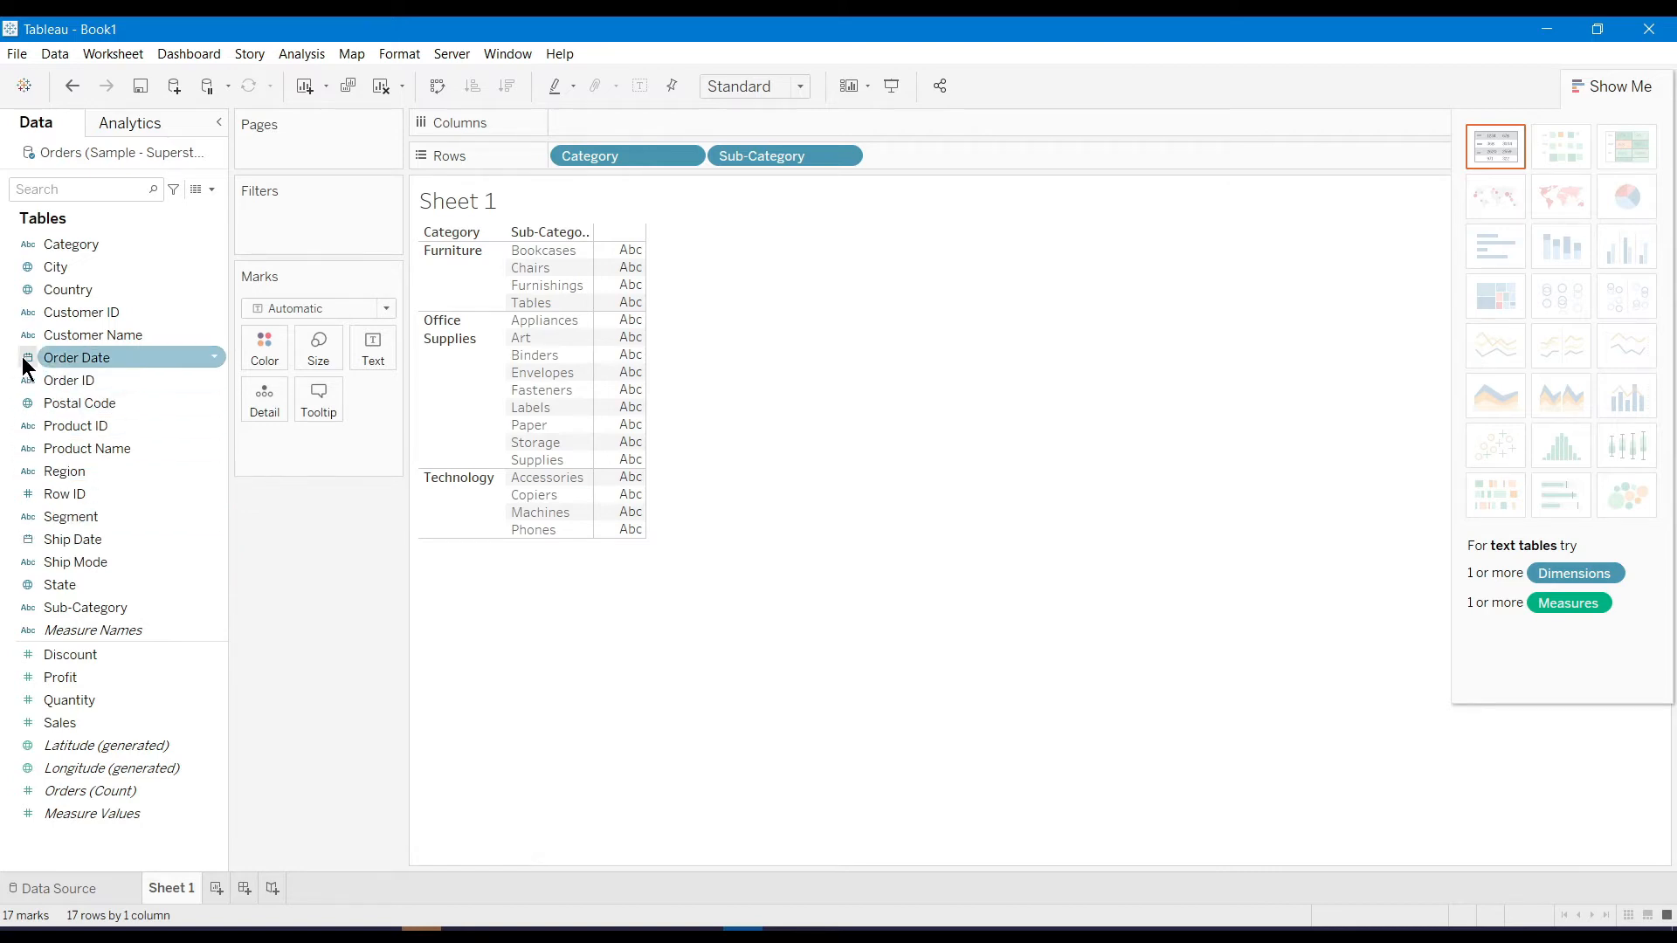
Add Order Date to Rows and drill from year through quarter and month down to day
left_click_drag(74, 353, 989, 162)
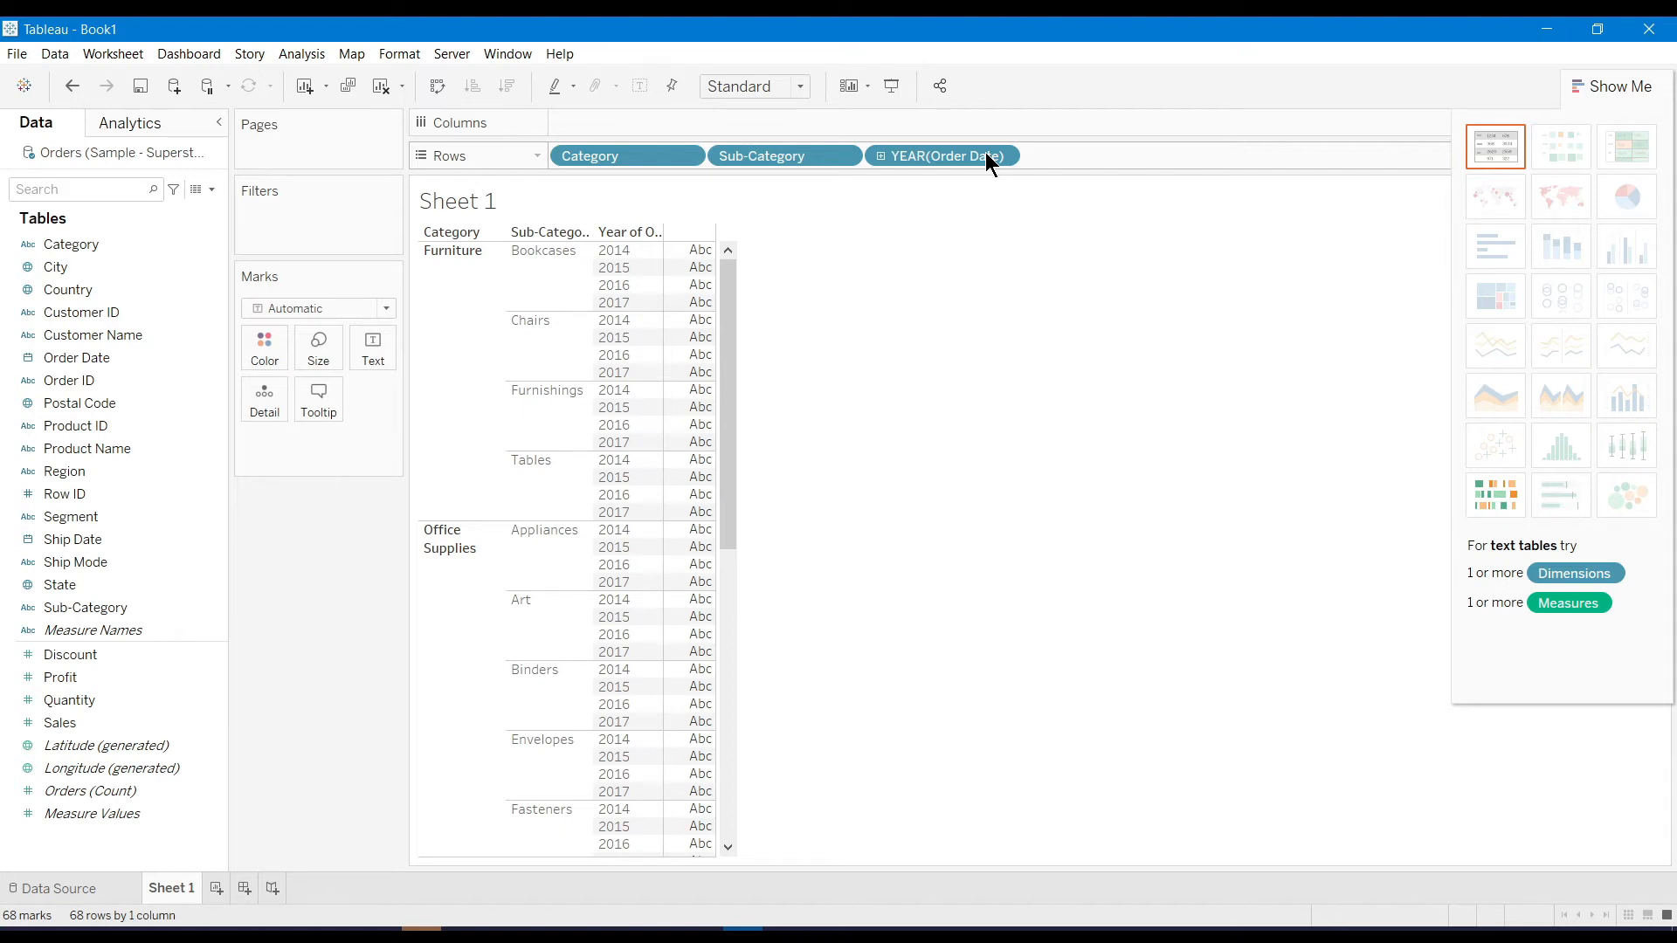
left_click(881, 155)
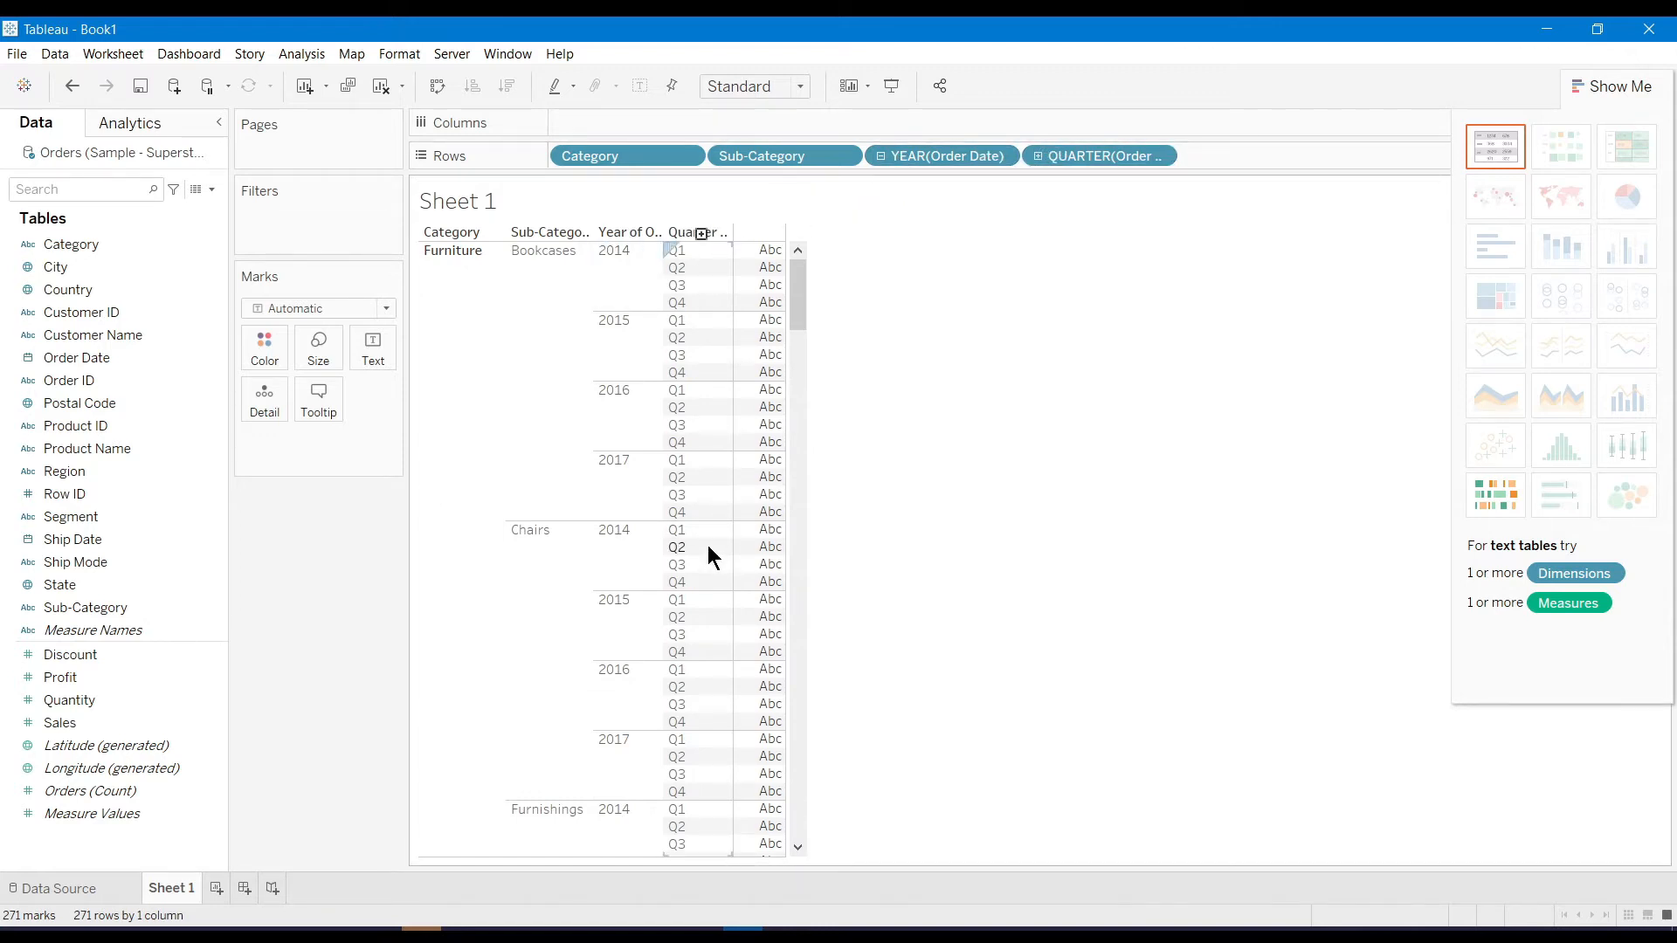
left_click(1038, 156)
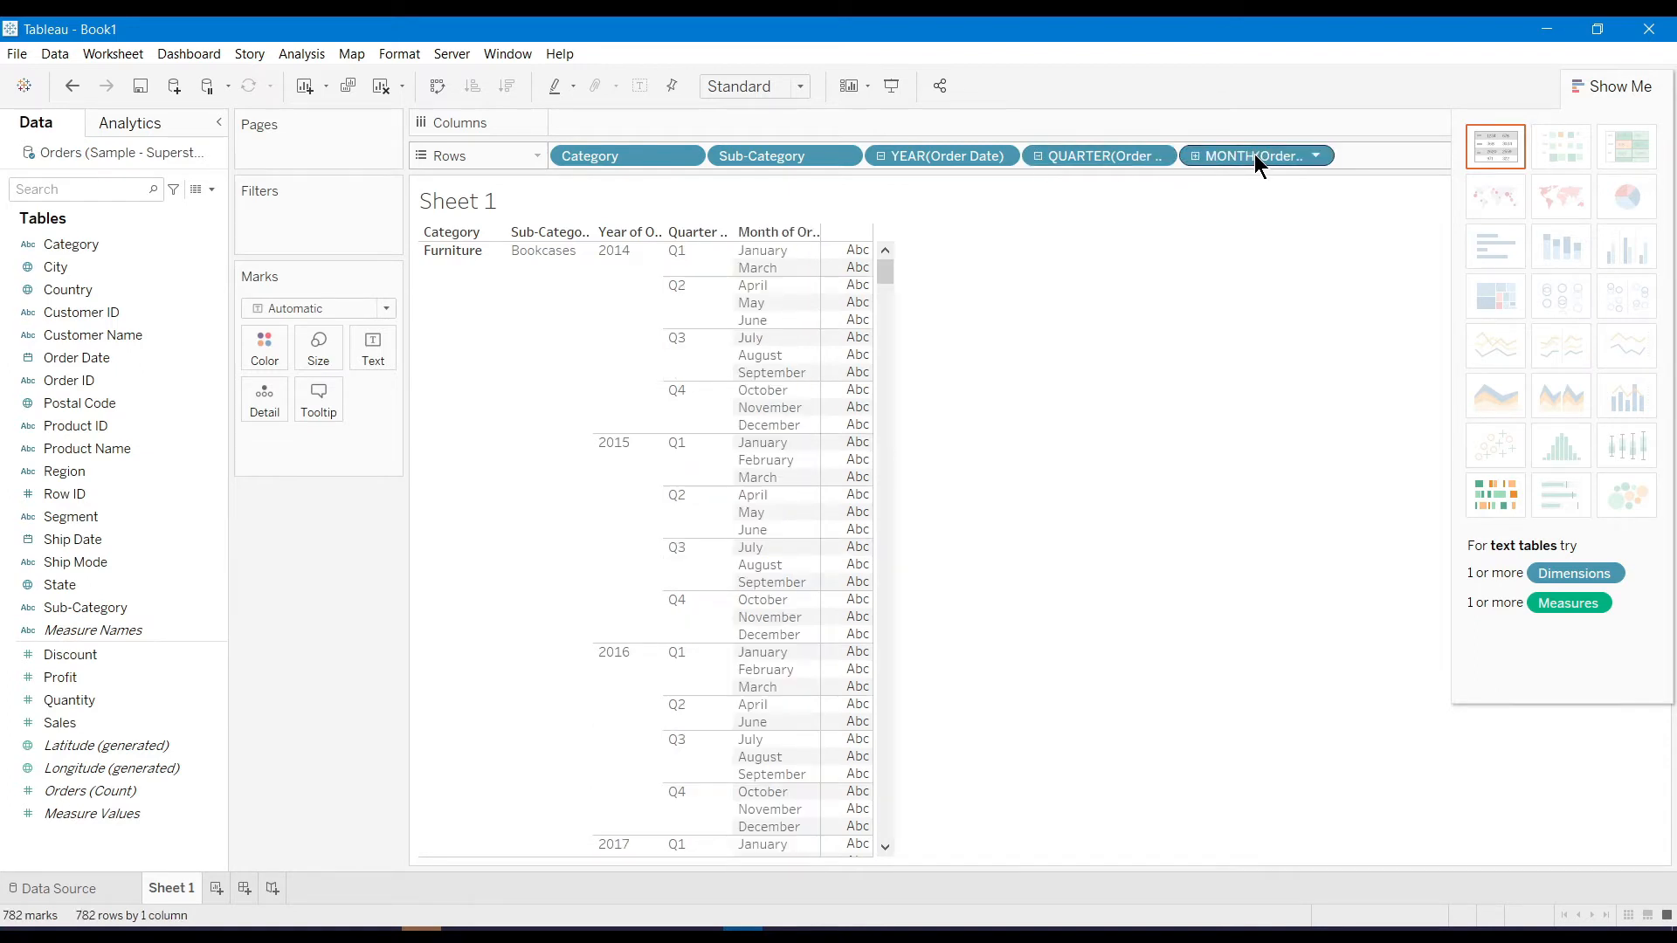
left_click(1195, 156)
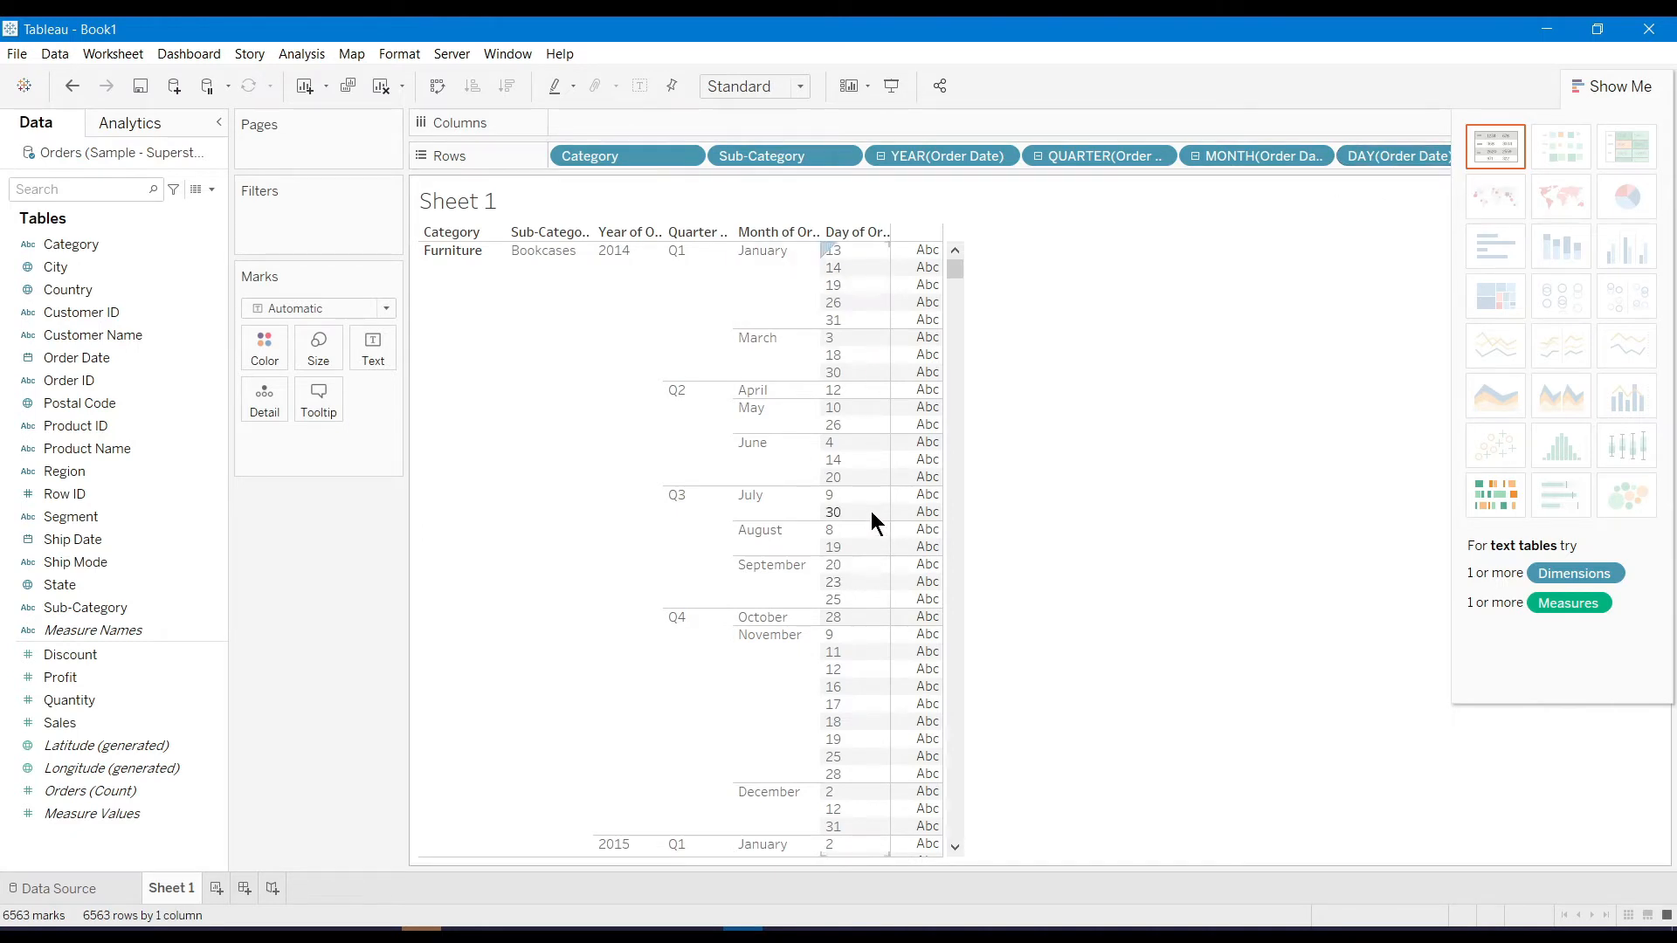
Collapse the Order Date drill-down back to years and remove it from Rows
left_click(1194, 157)
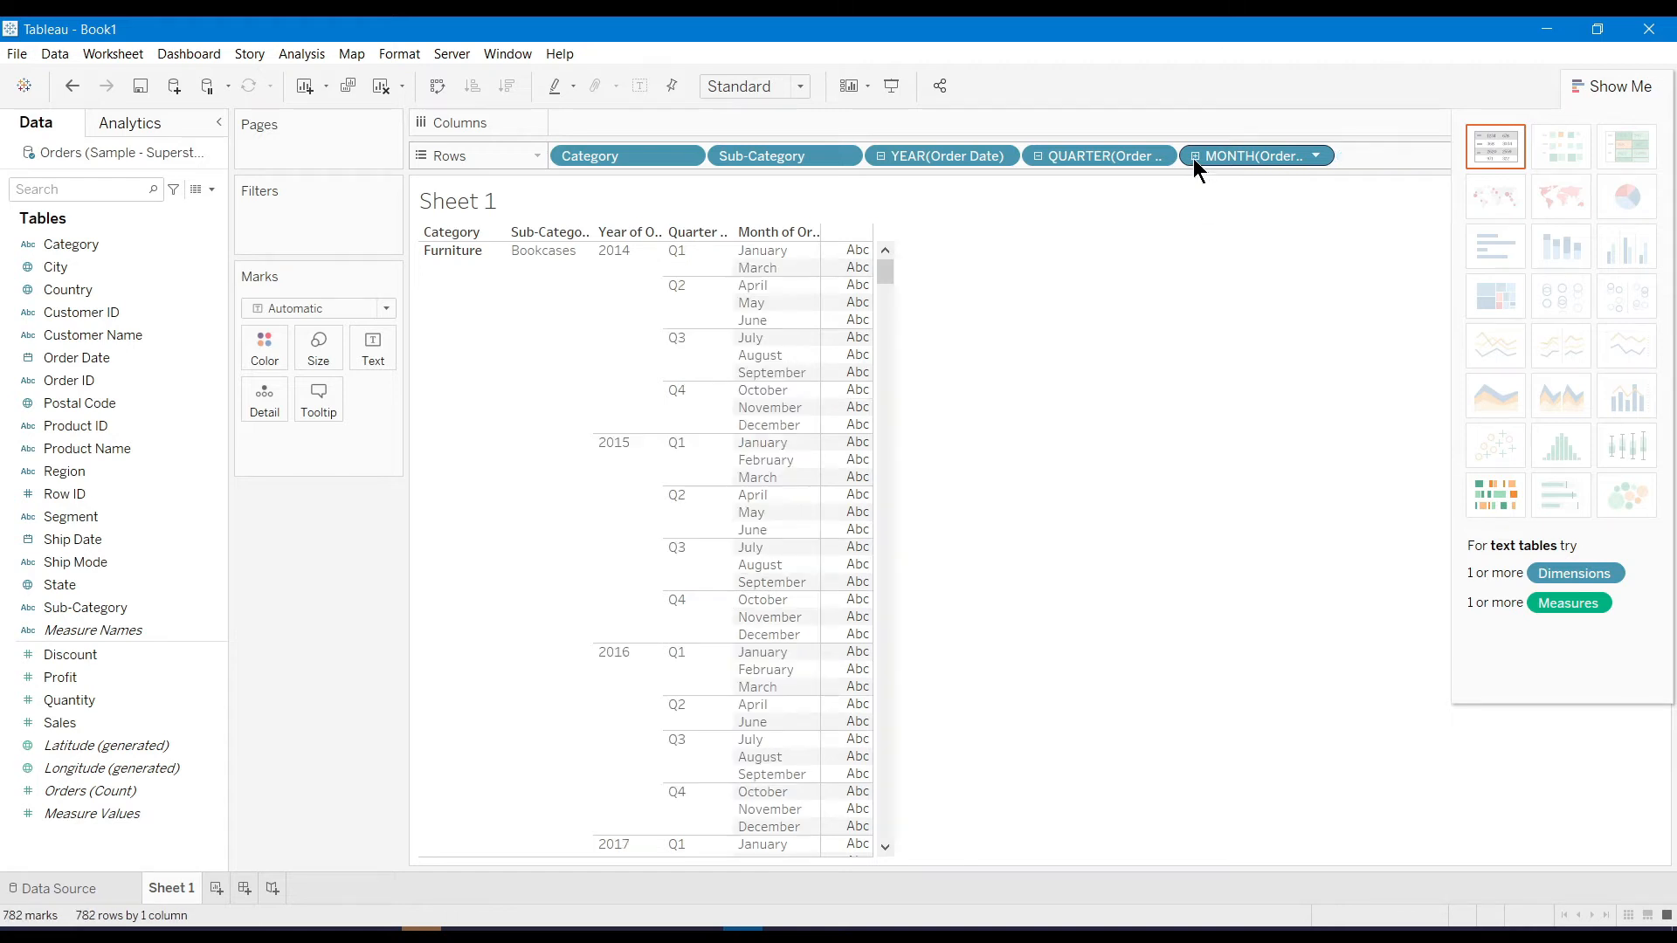
left_click(1039, 155)
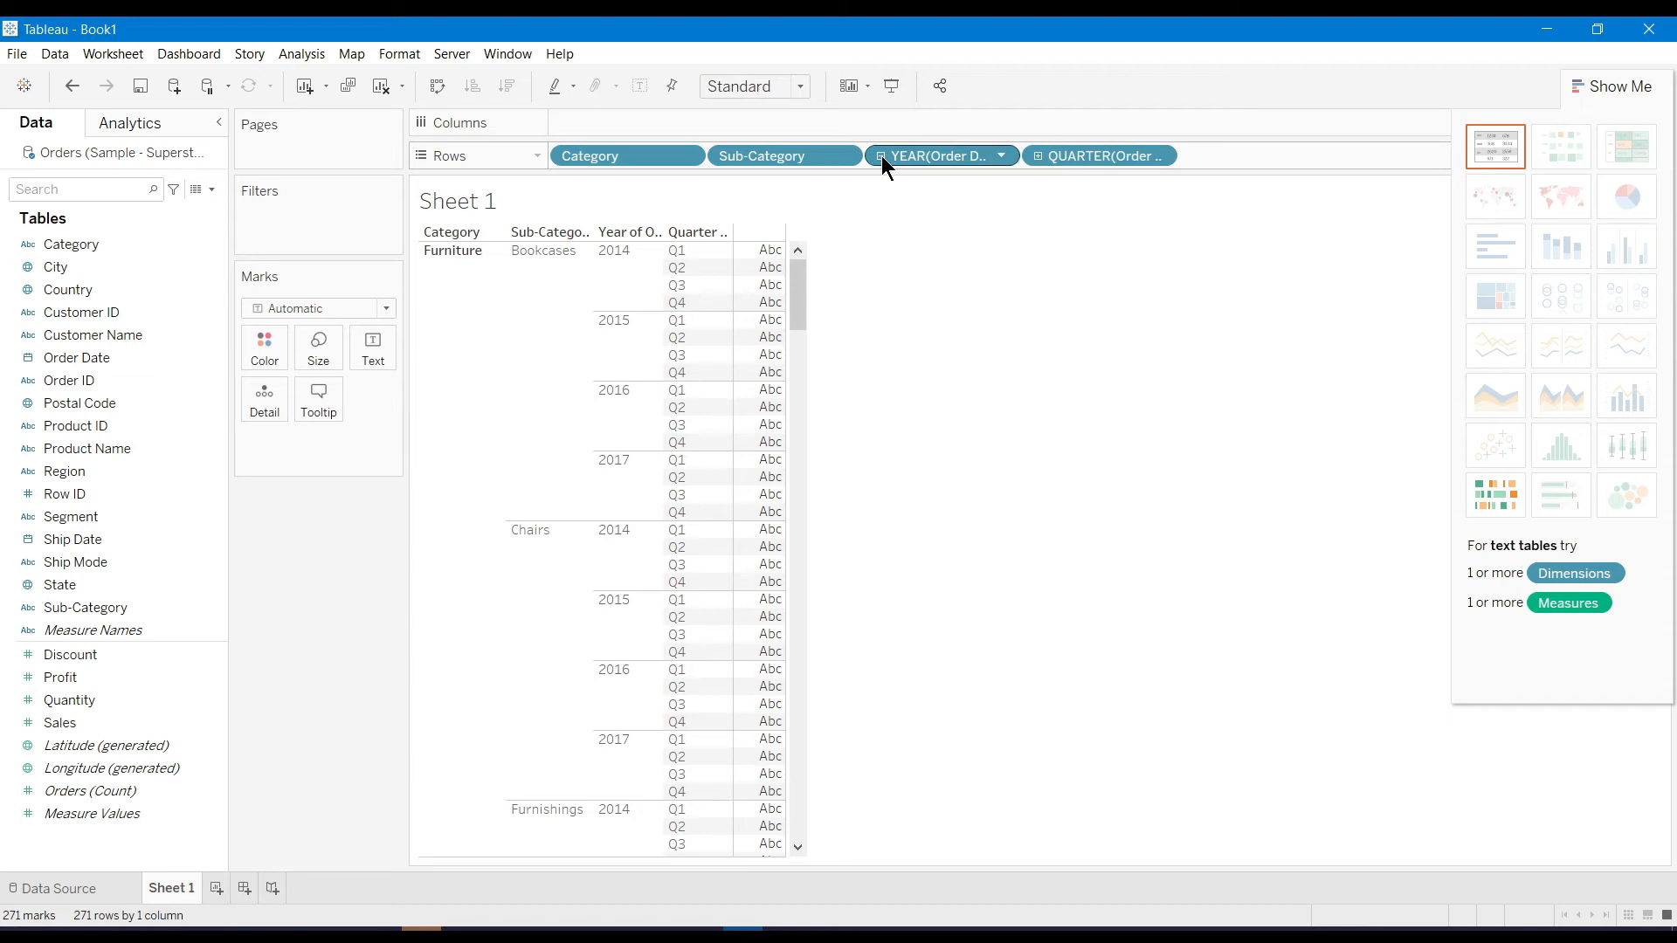
left_click(881, 156)
left_click(1002, 155)
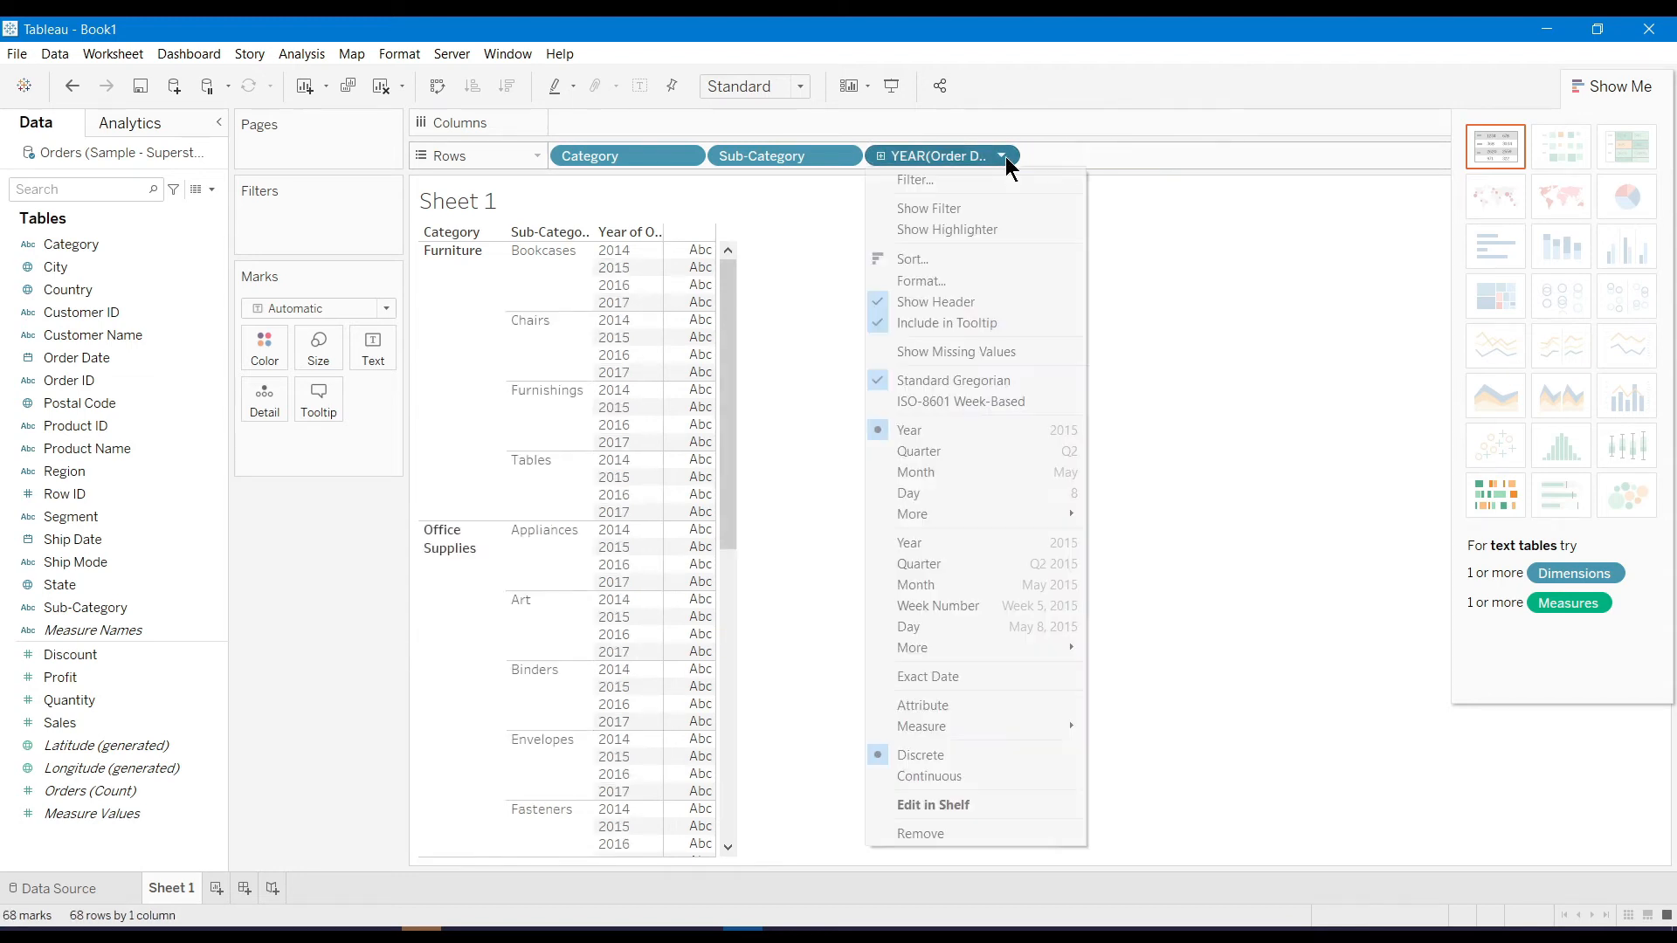
left_click(981, 837)
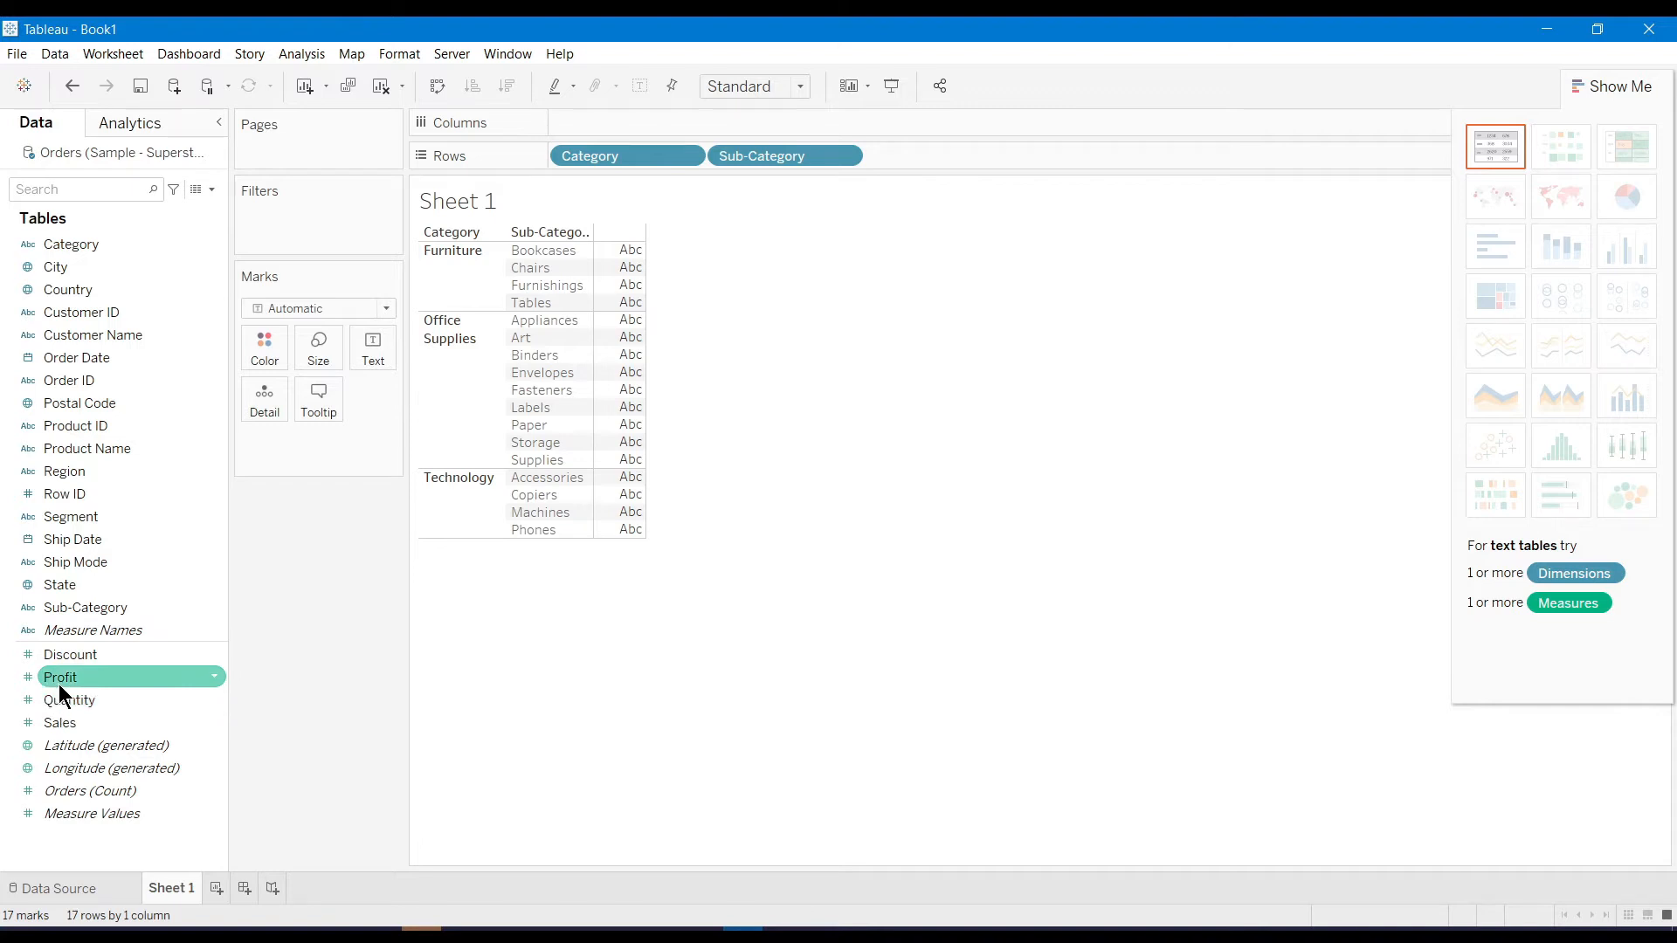
Add SUM(Profit) to the table, coloured by Profit and shown as text labels
left_click_drag(59, 684, 608, 345)
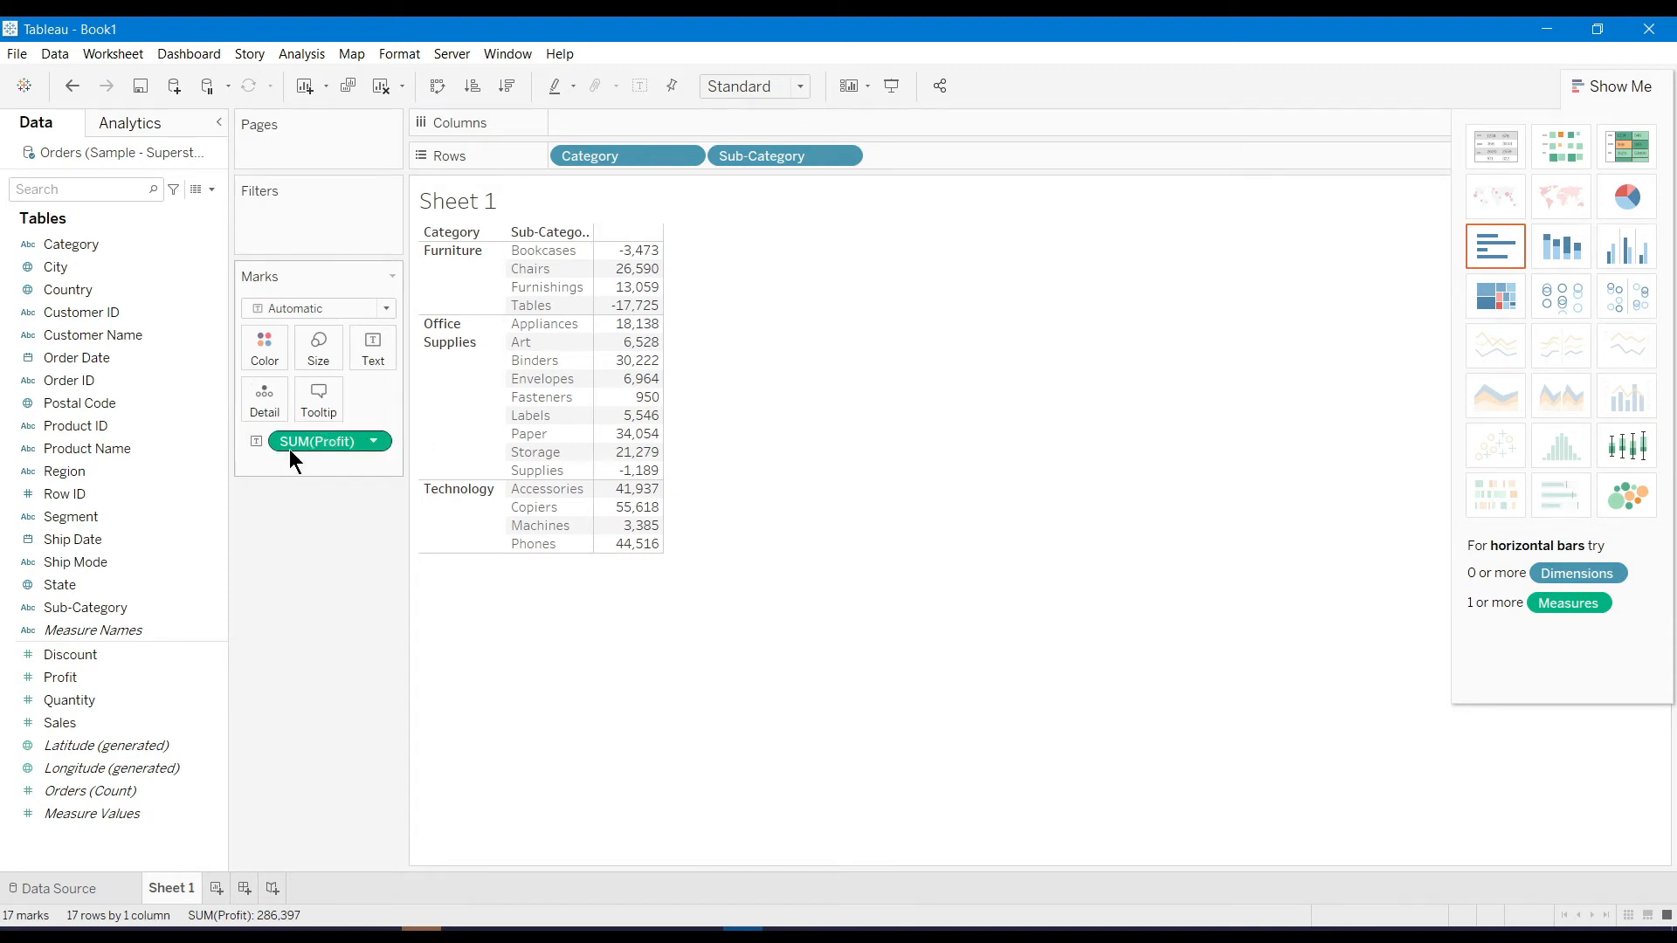
left_click_drag(290, 449, 257, 340)
mouse_move(619, 532)
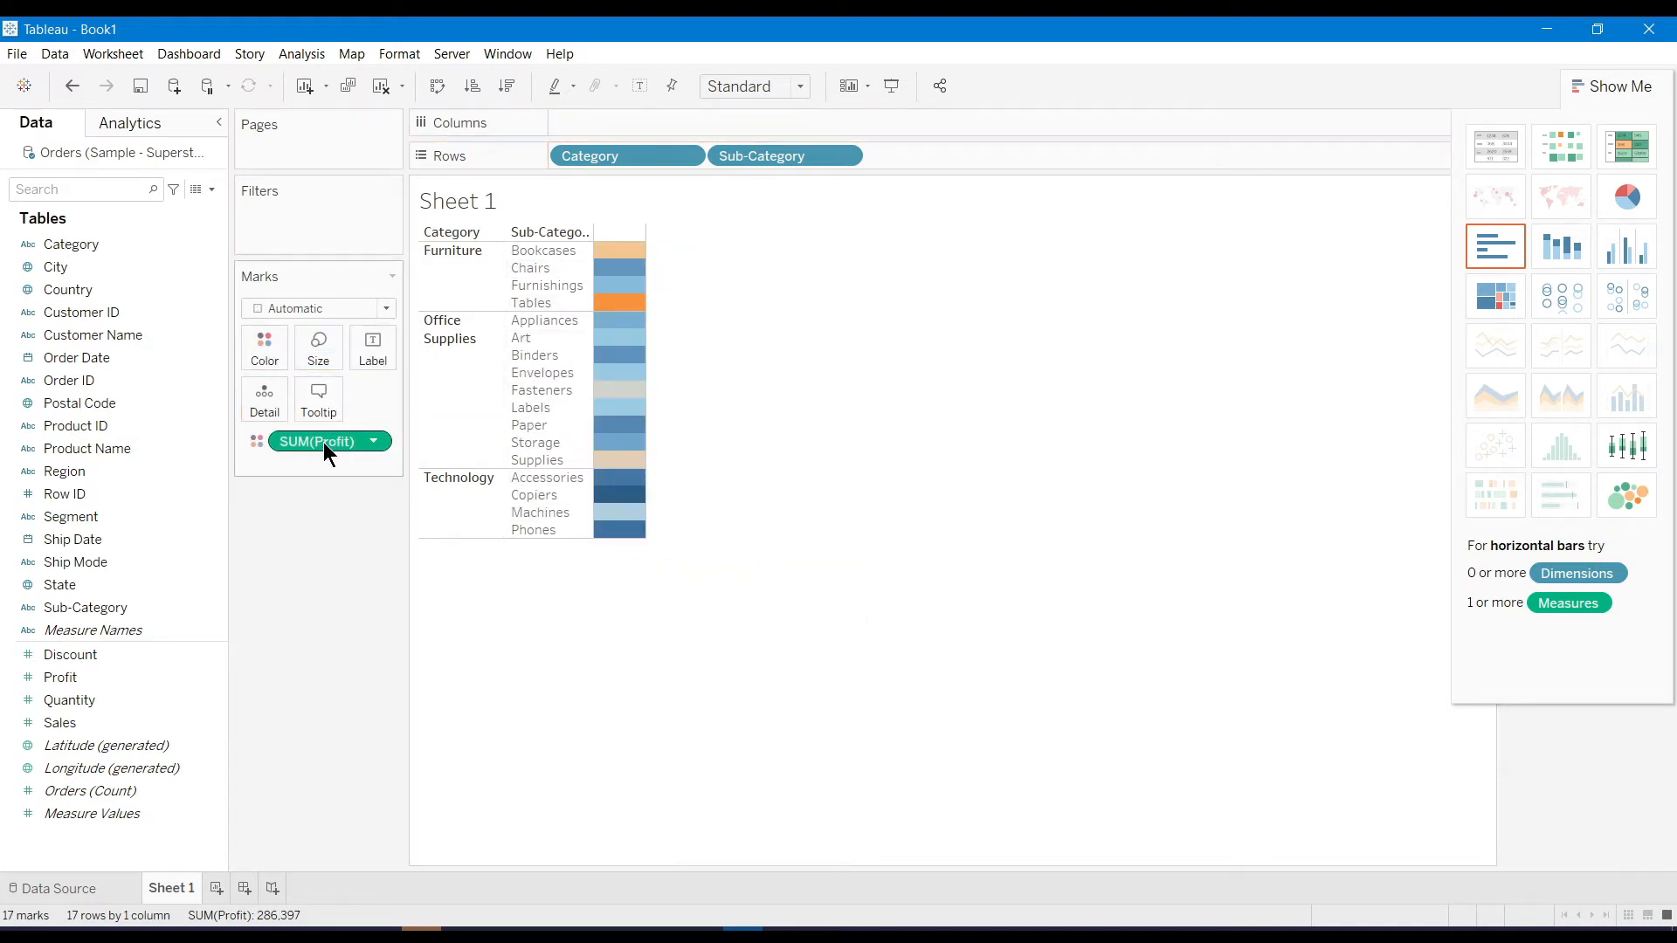
left_click_drag(322, 437, 377, 337)
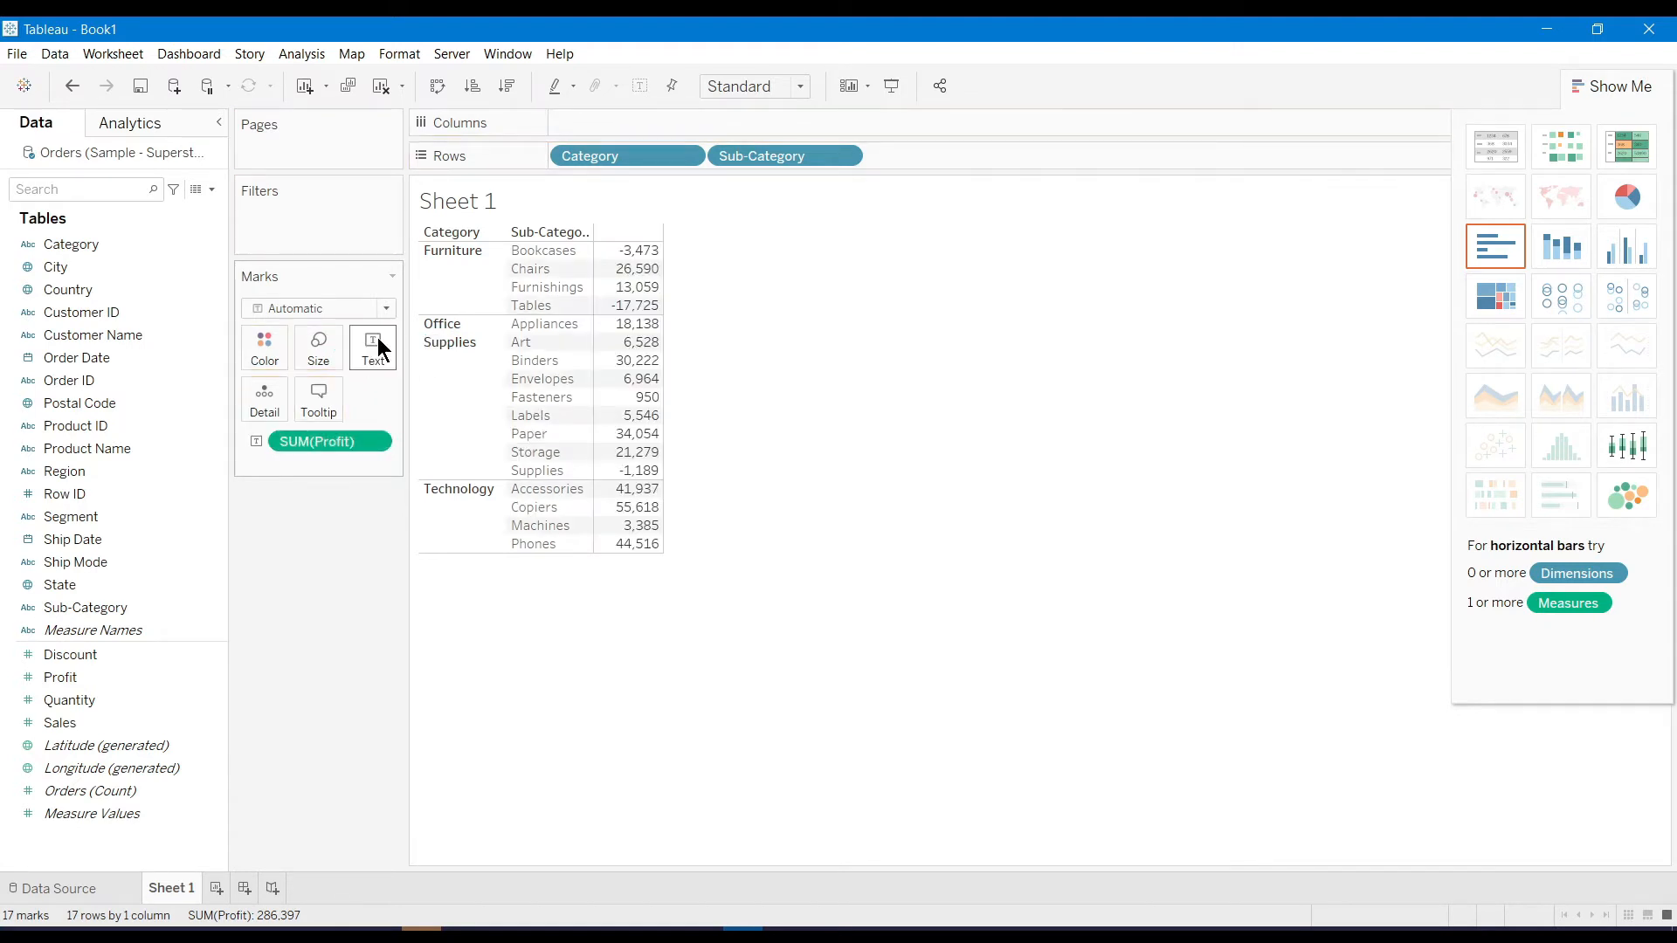
Switch Sheet 1 to a Show Me treemap of Profit by Category and Sub-Category
left_click(1496, 292)
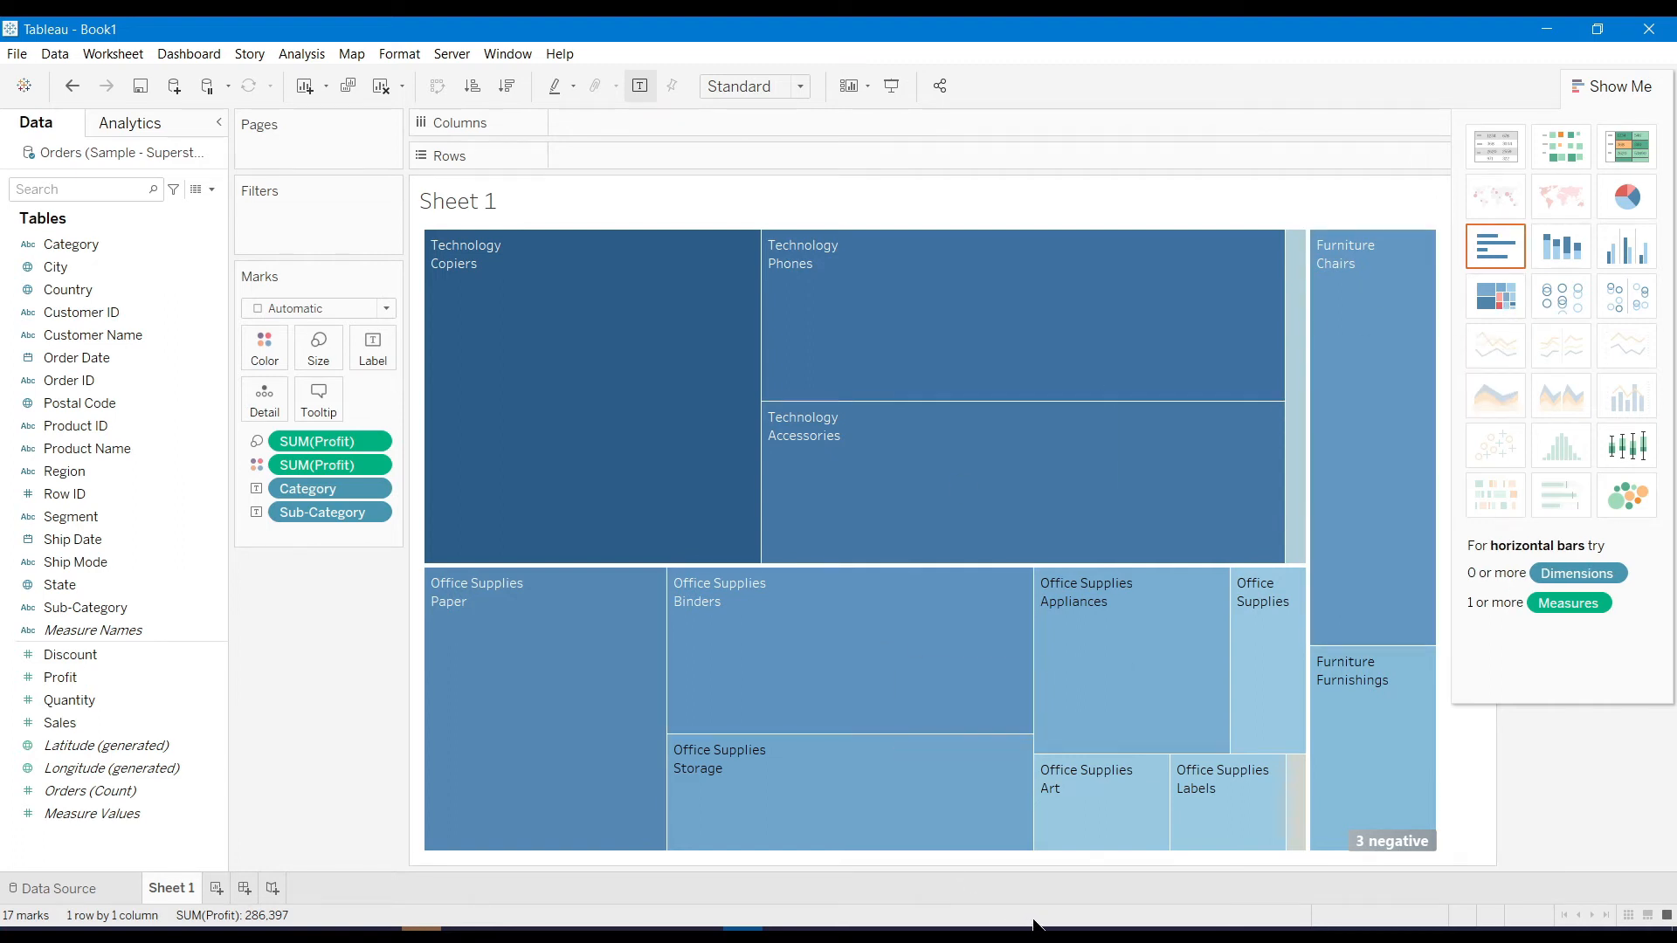
Filter out the 3 negative-Profit sub-categories from the treemap, then add a new blank worksheet
left_click(1375, 842)
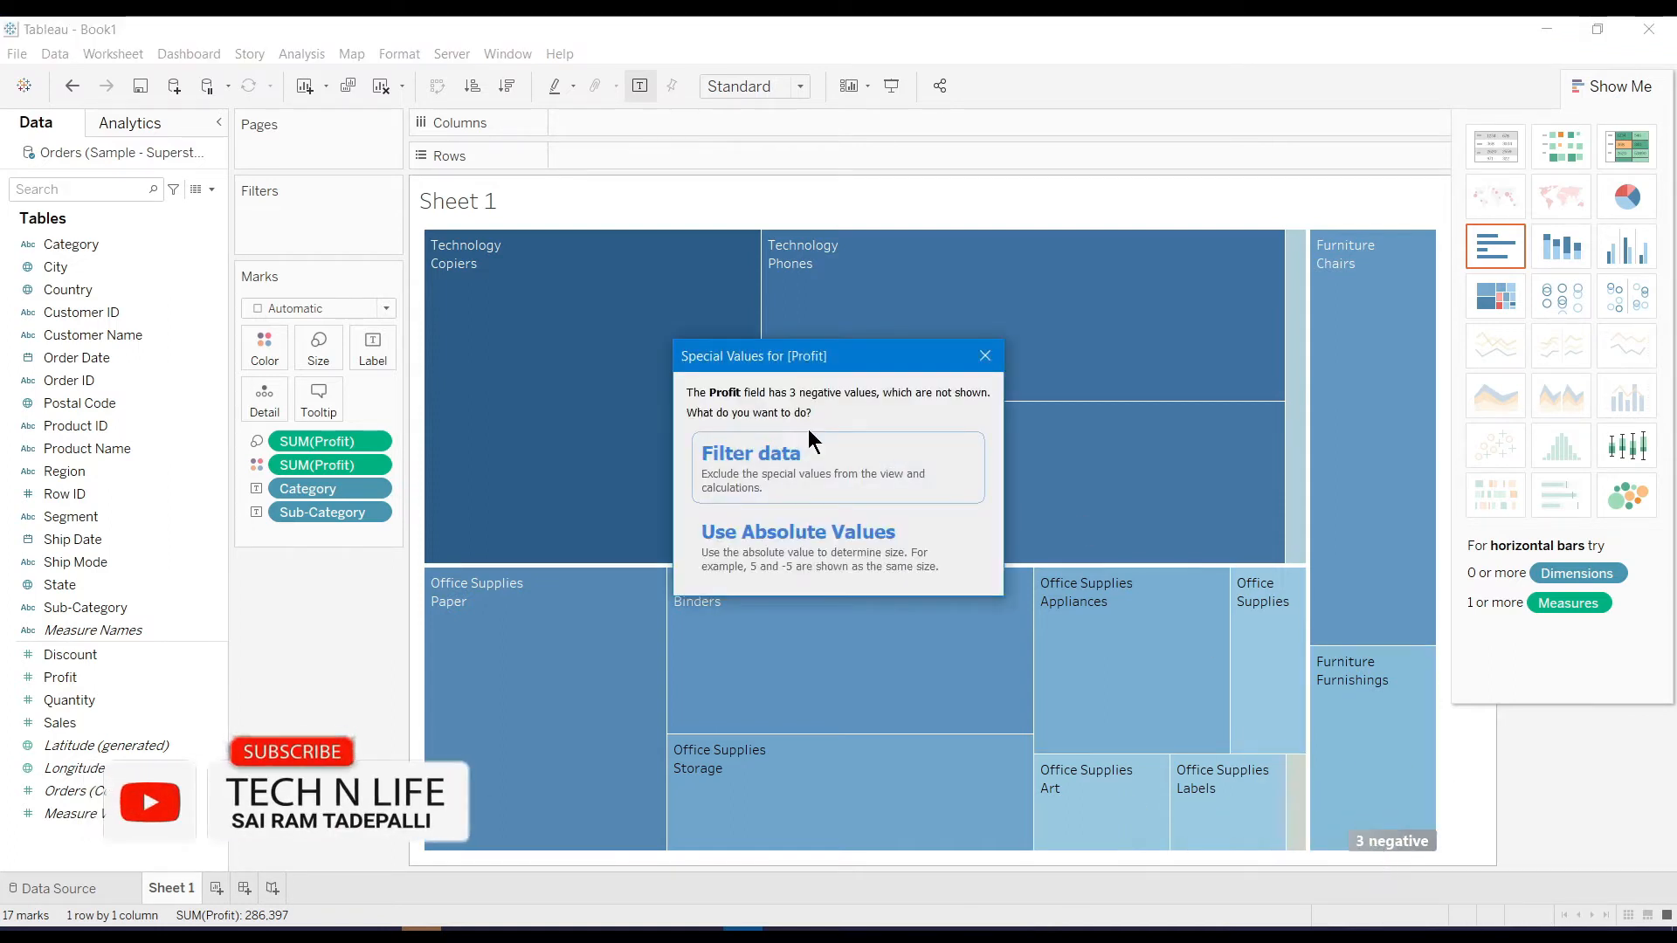
left_click(794, 480)
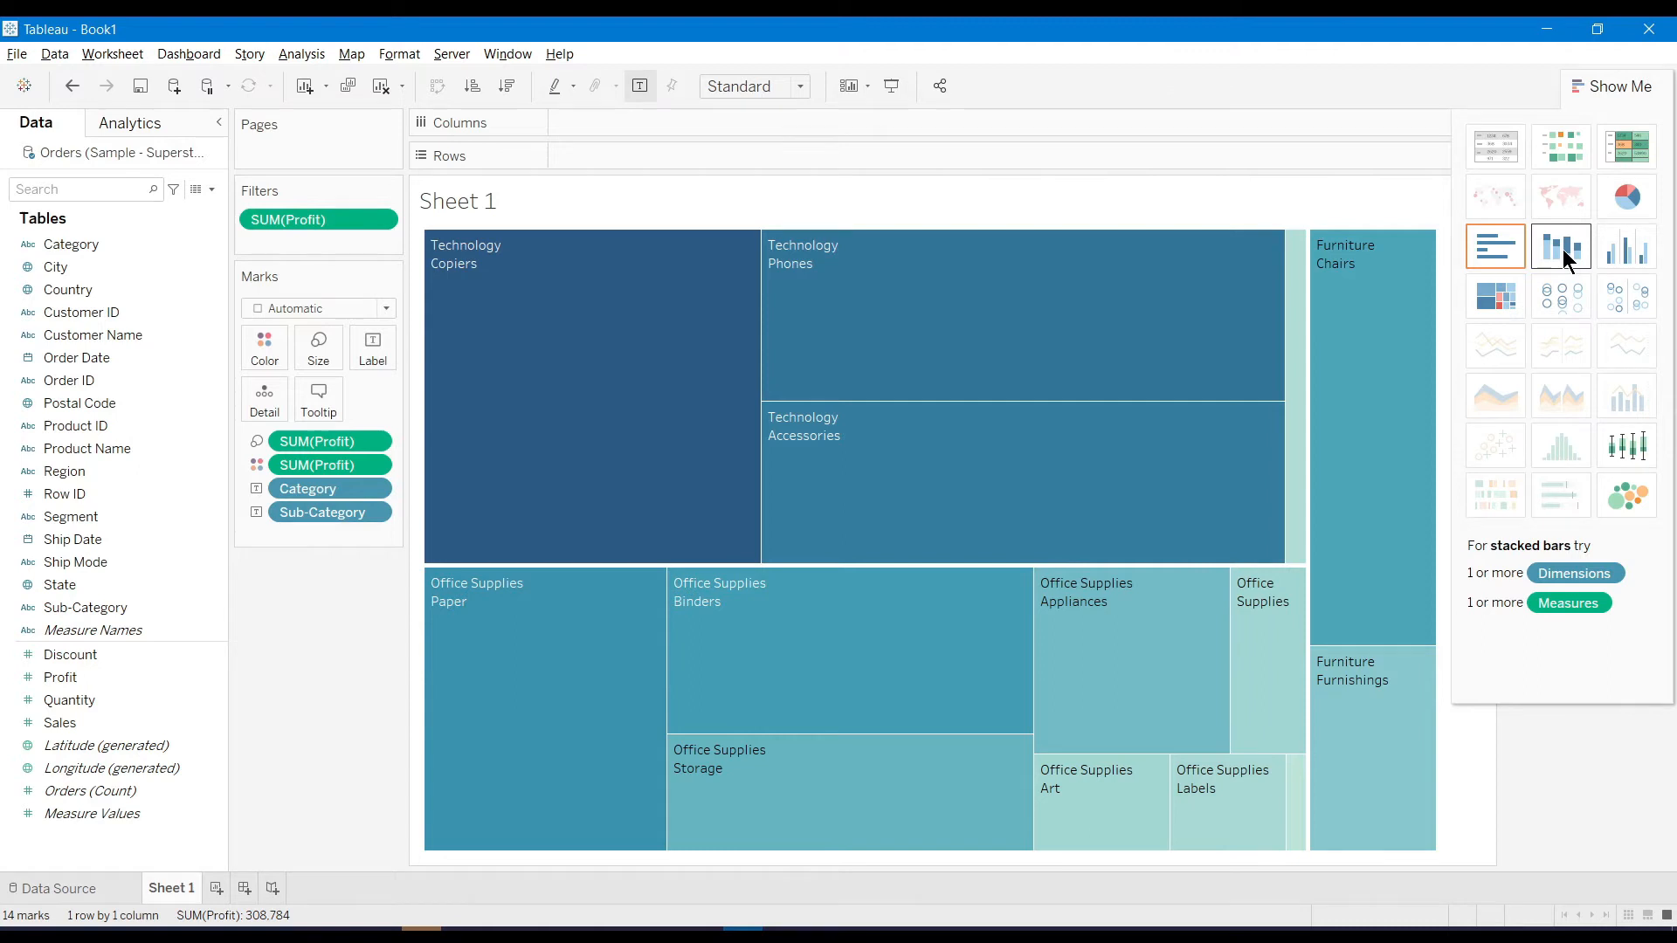
left_click(216, 888)
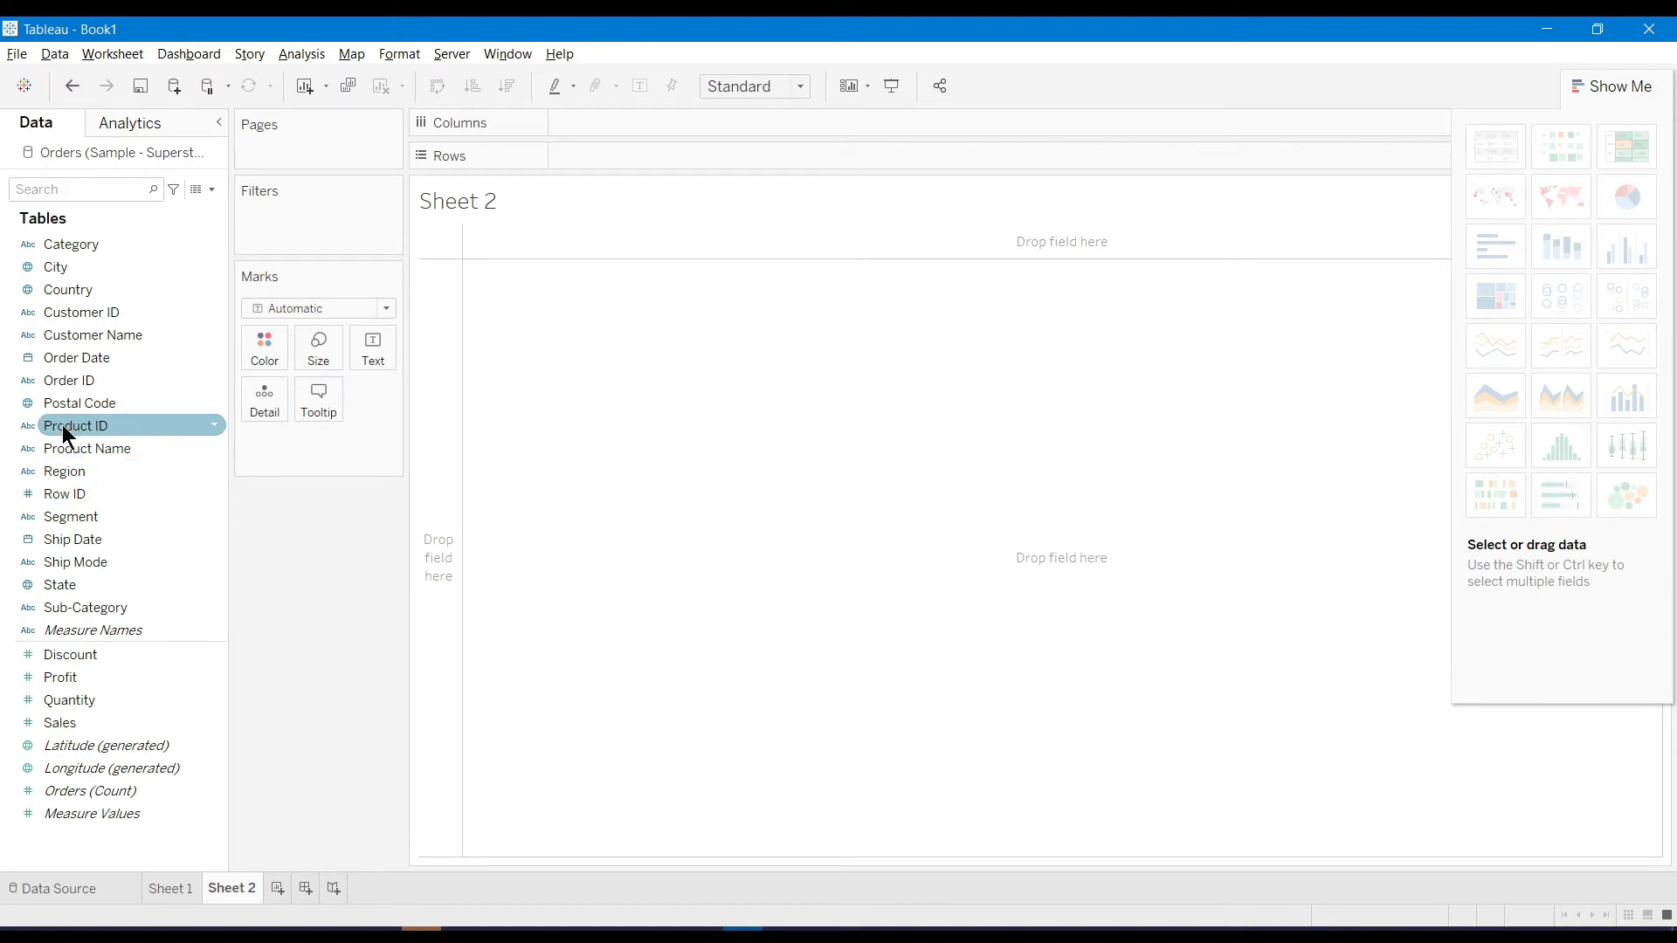
Put Product Name on Rows, add Profit and Sales, and display them as stacked bars
left_click_drag(65, 451, 611, 156)
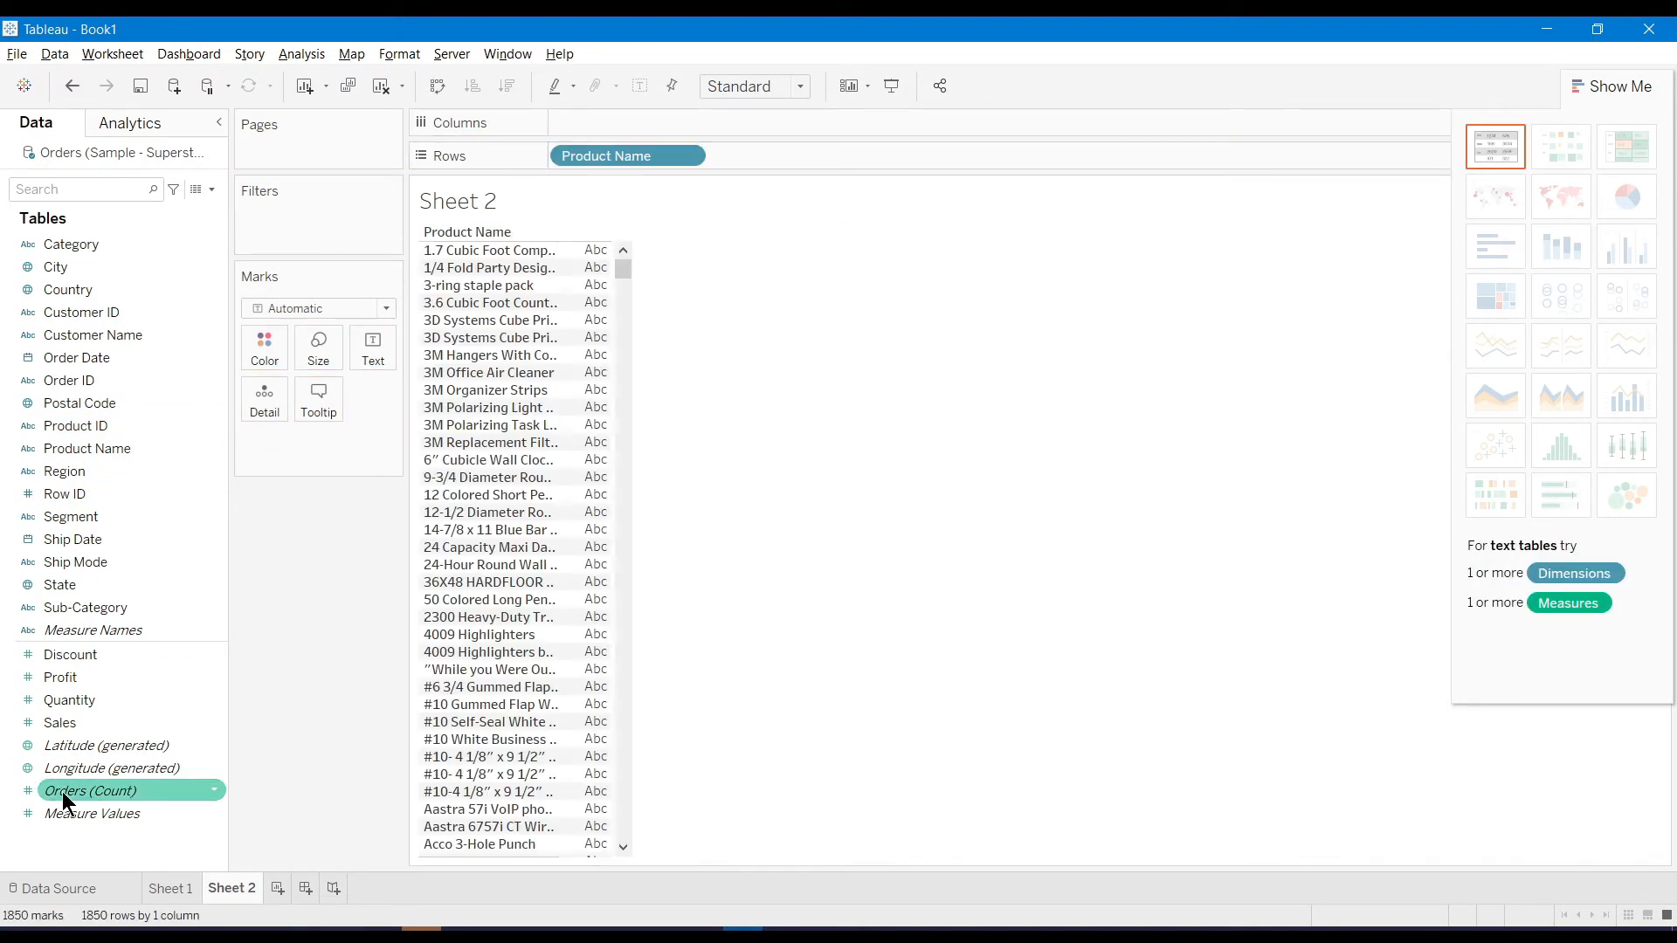
left_click_drag(77, 677, 590, 515)
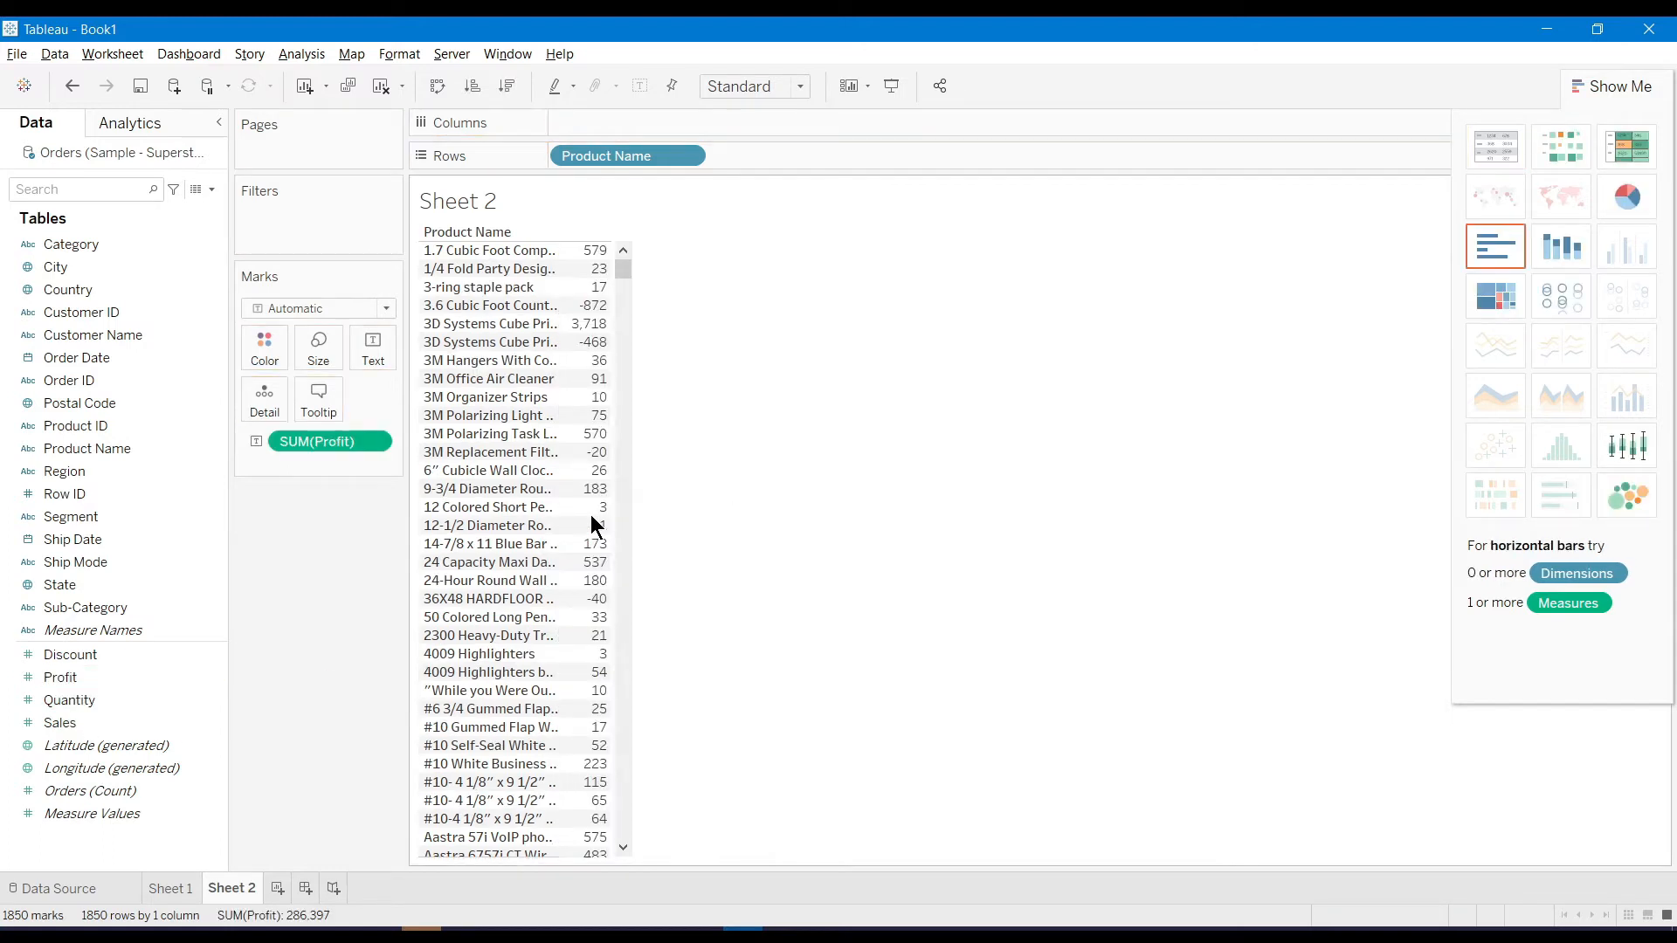
left_click_drag(87, 720, 592, 499)
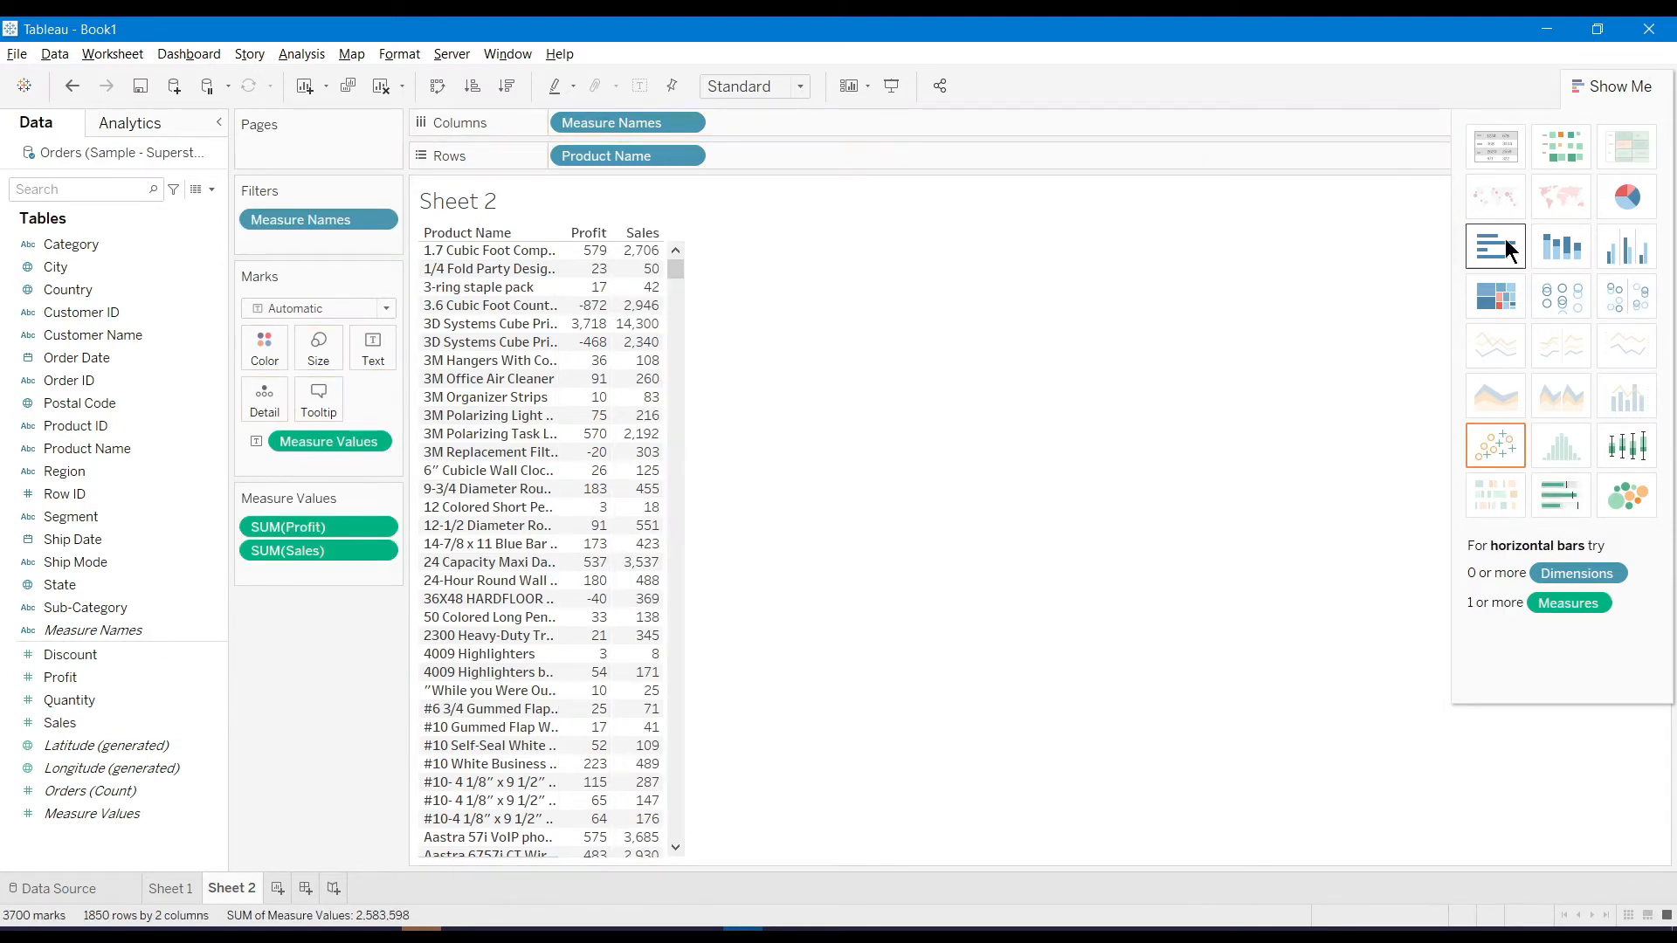
left_click(1570, 247)
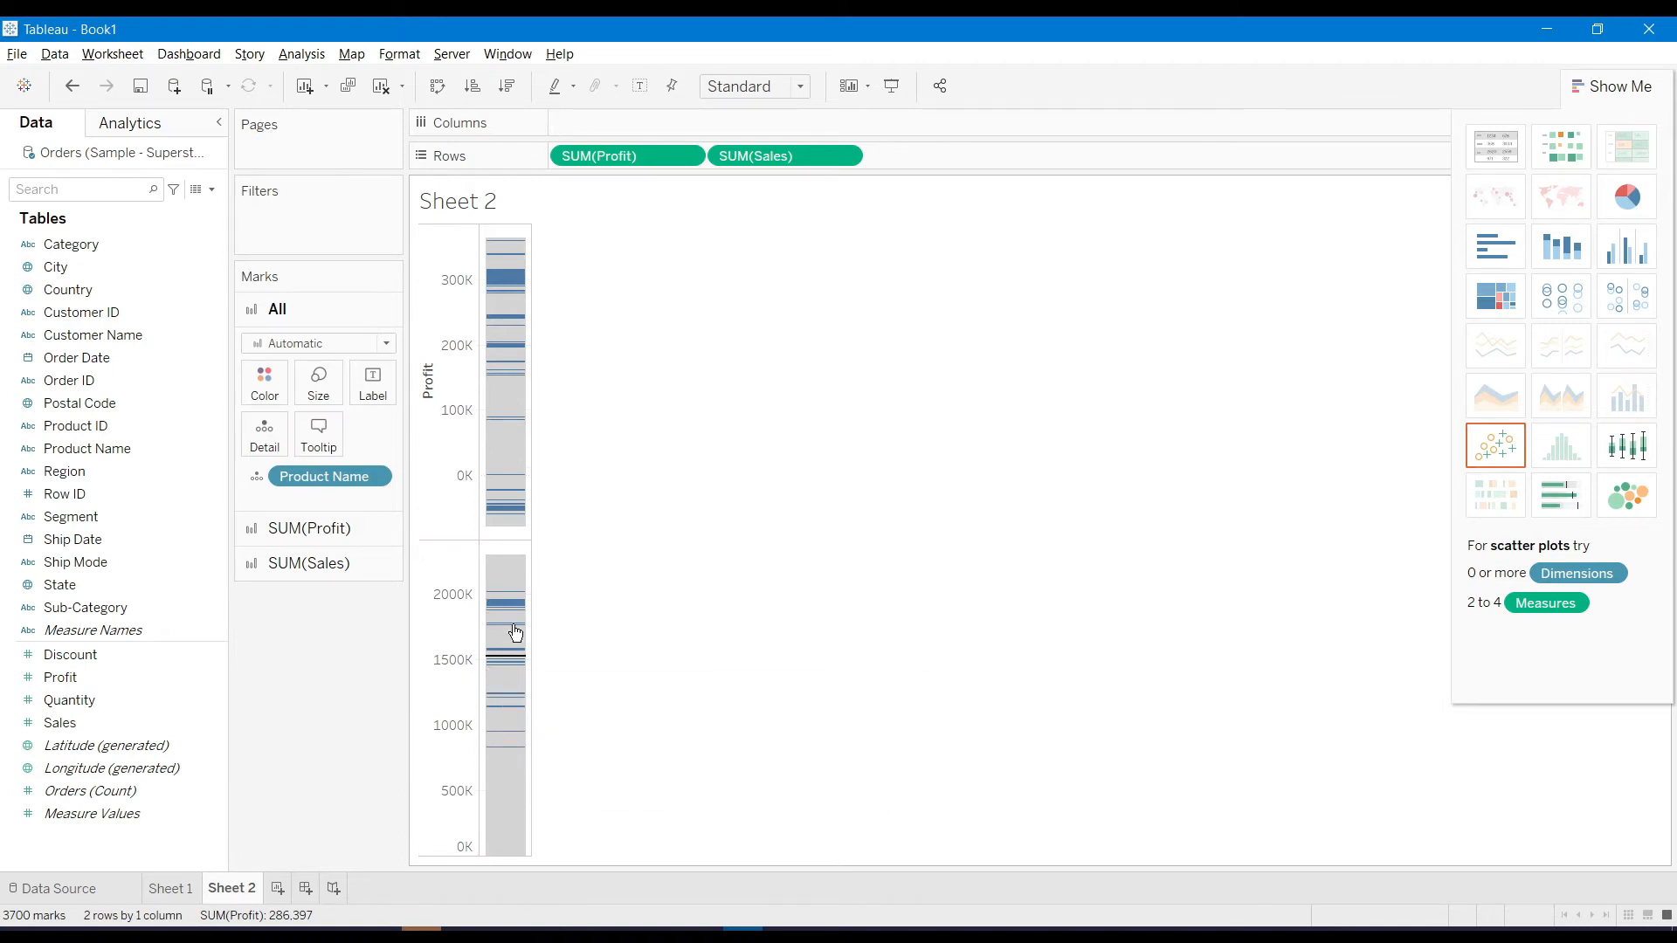
Move SUM(Sales) to Columns, go back to stacked bars, then remove SUM(Sales) so only Profit remains
left_click_drag(781, 154, 625, 131)
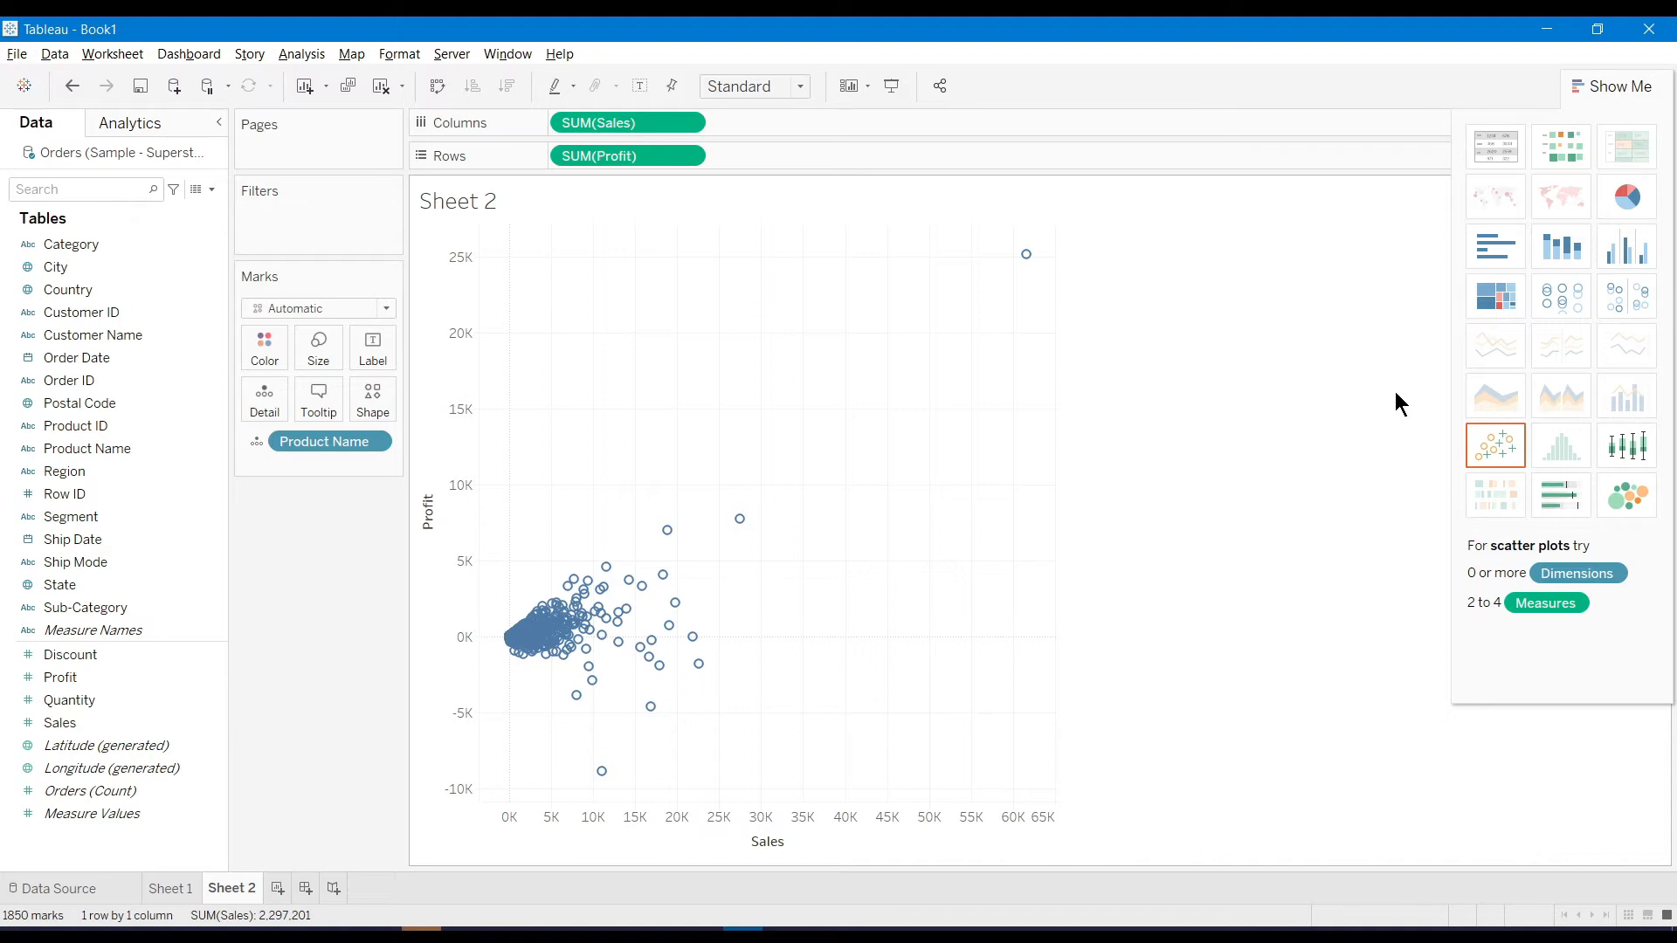
left_click(1564, 254)
mouse_move(524, 511)
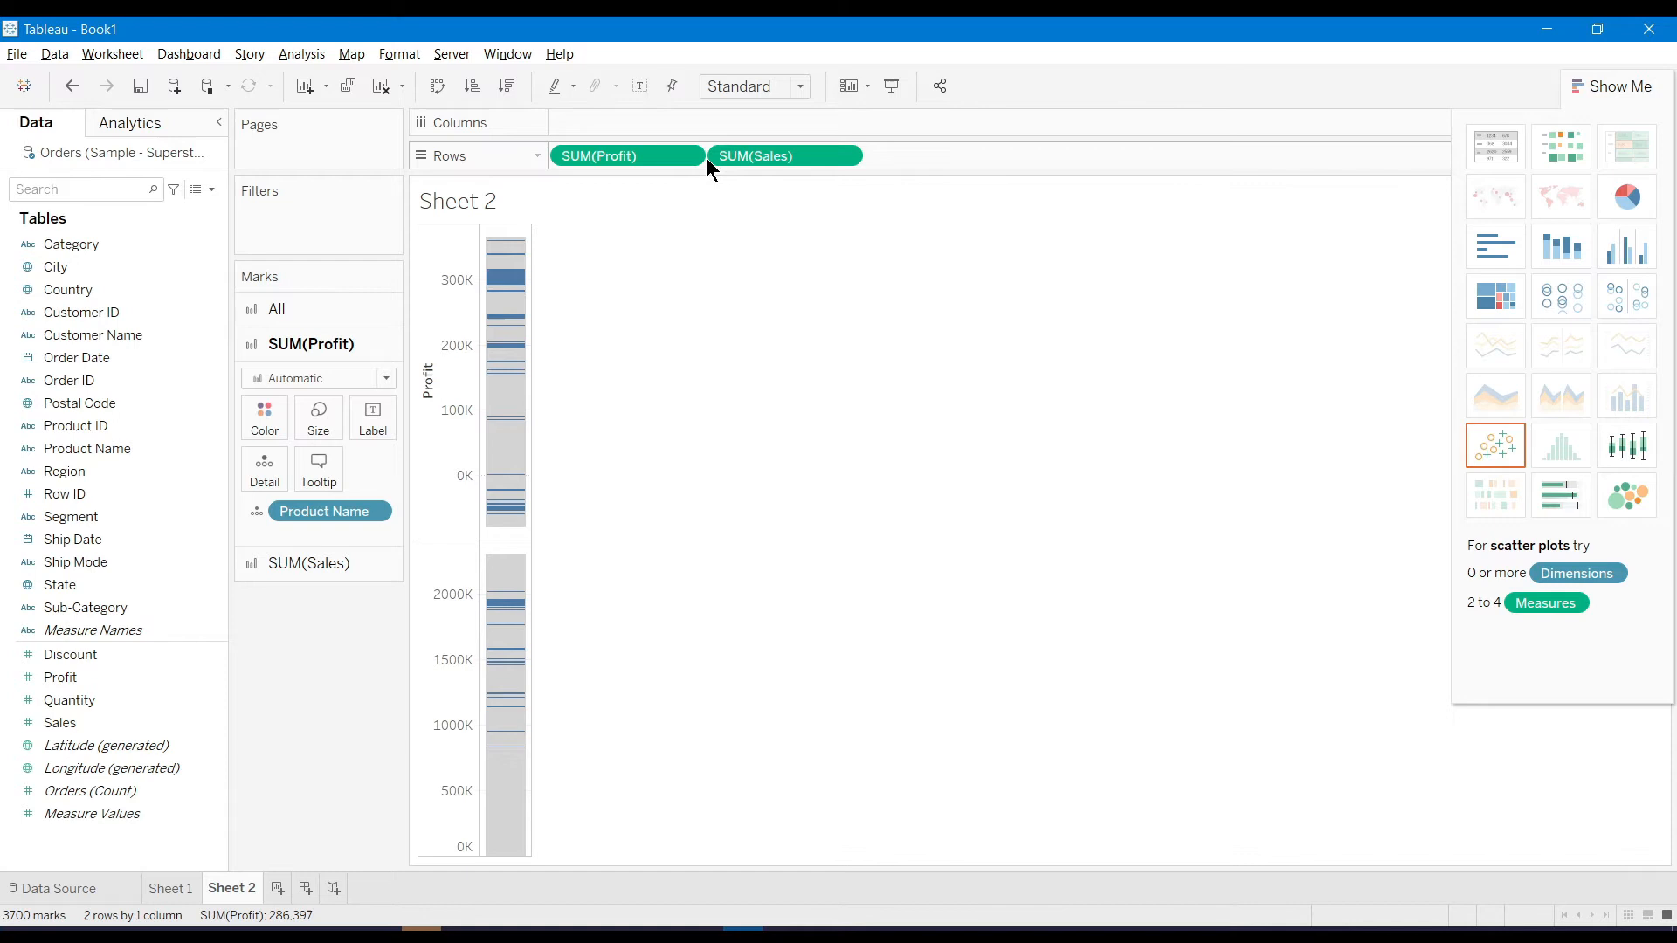
left_click(846, 157)
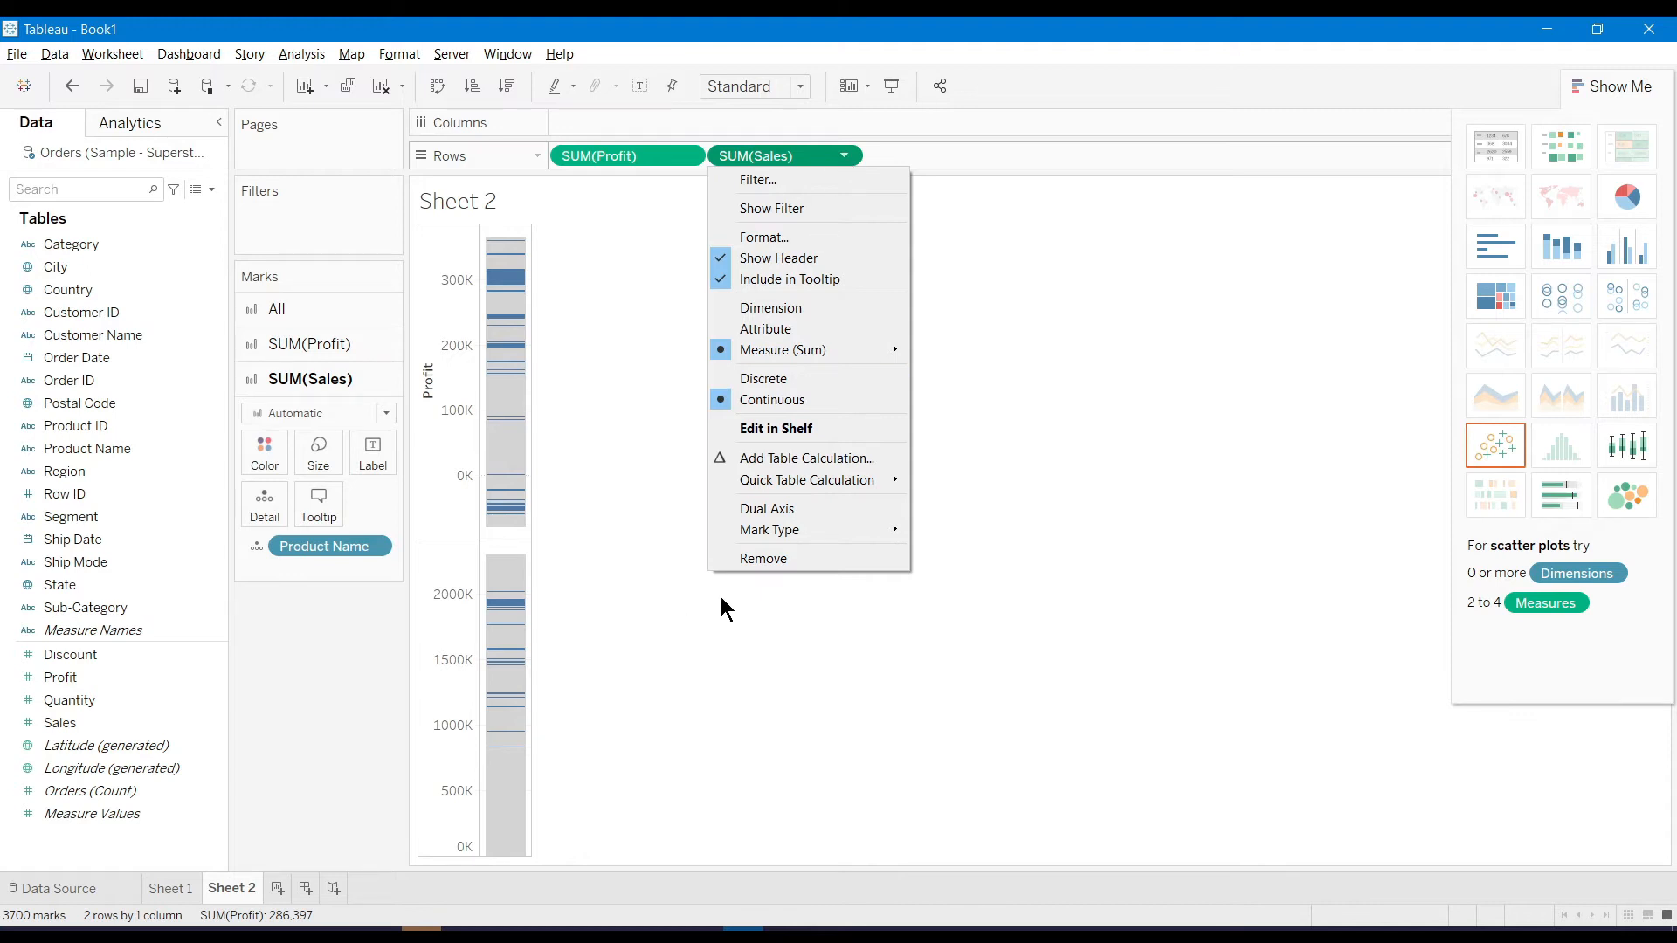
left_click(759, 557)
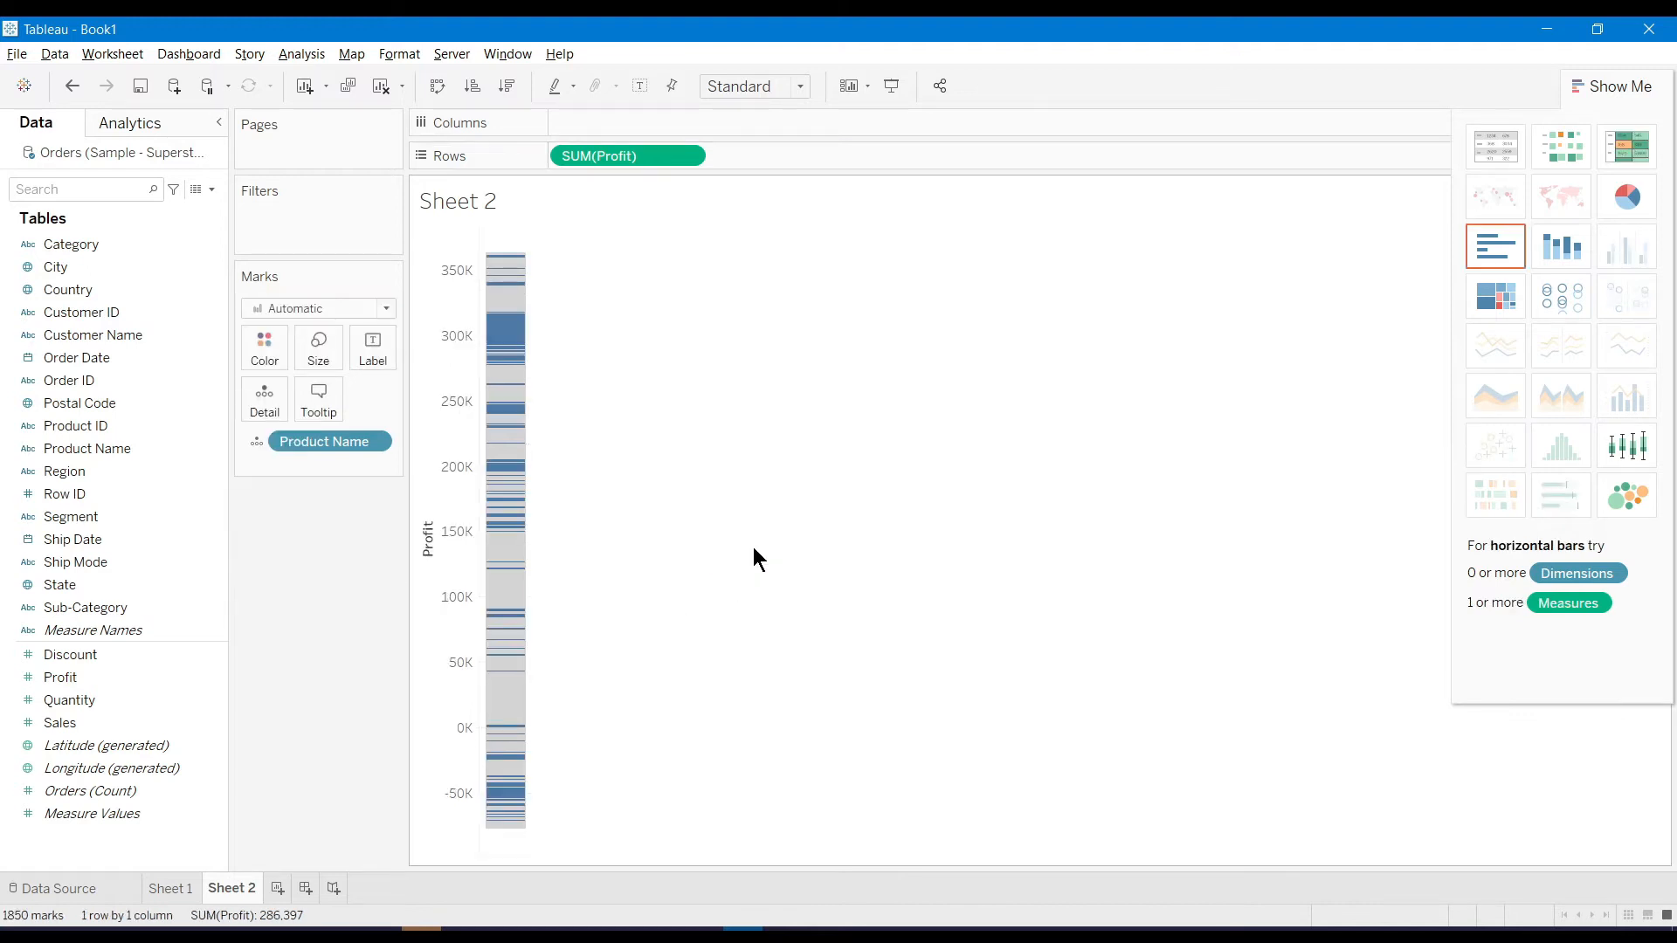
left_click_drag(321, 448, 616, 125)
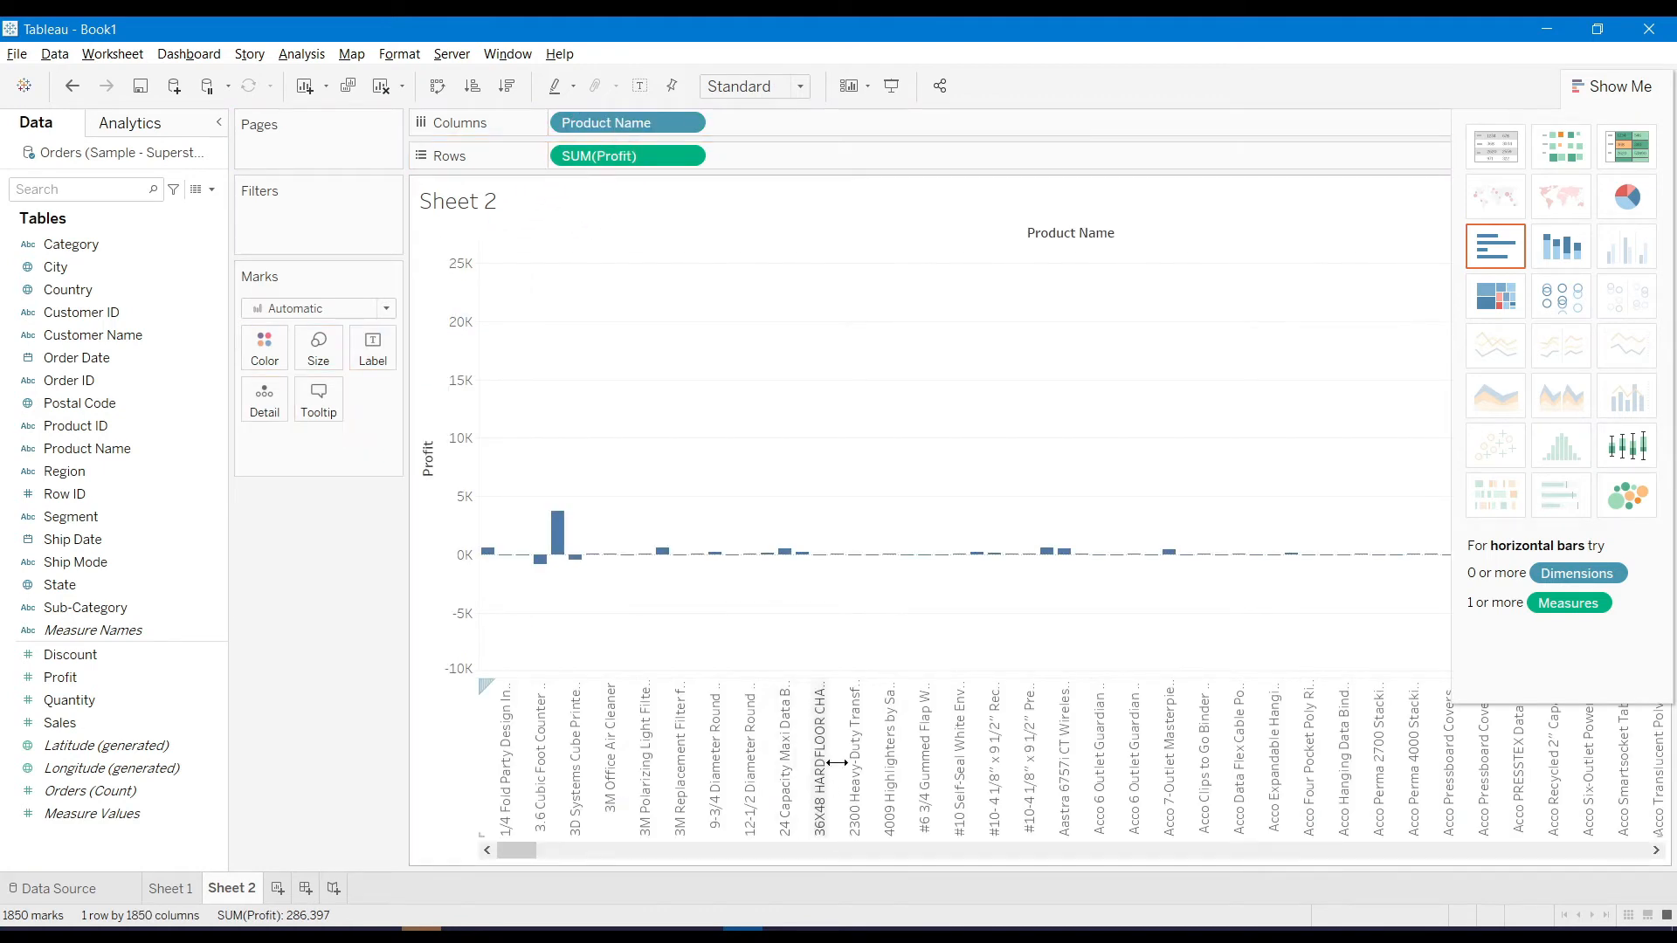
mouse_move(511, 846)
left_mouse_down()
mouse_move(1193, 847)
mouse_move(510, 821)
left_mouse_up()
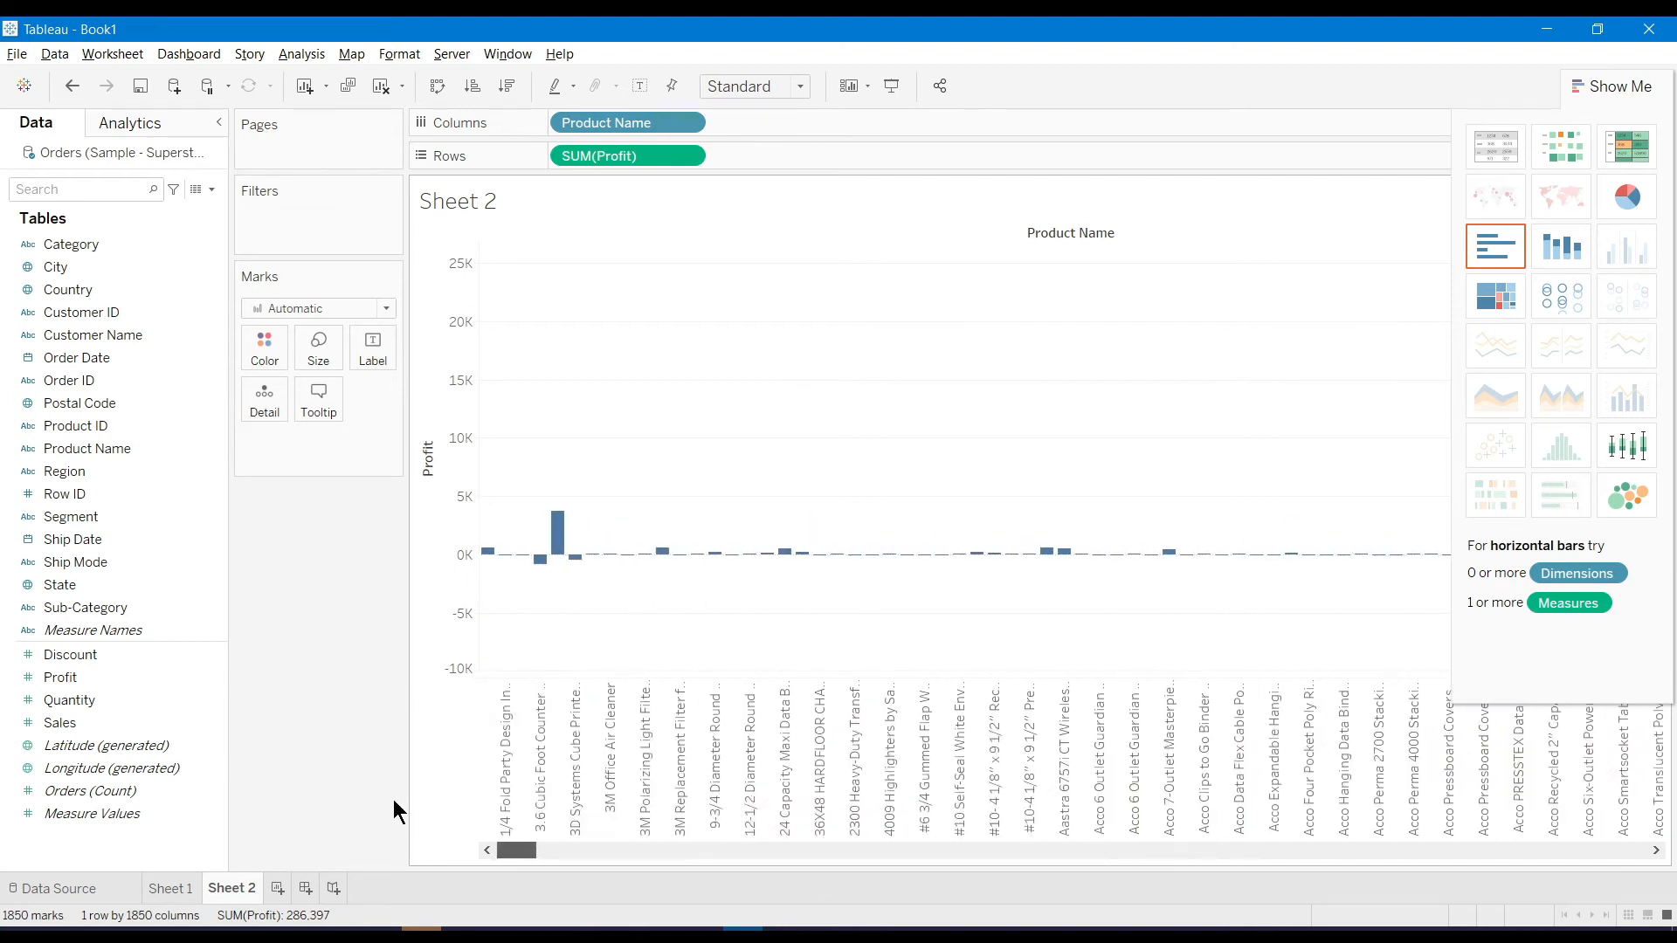
left_click_drag(646, 121, 832, 169)
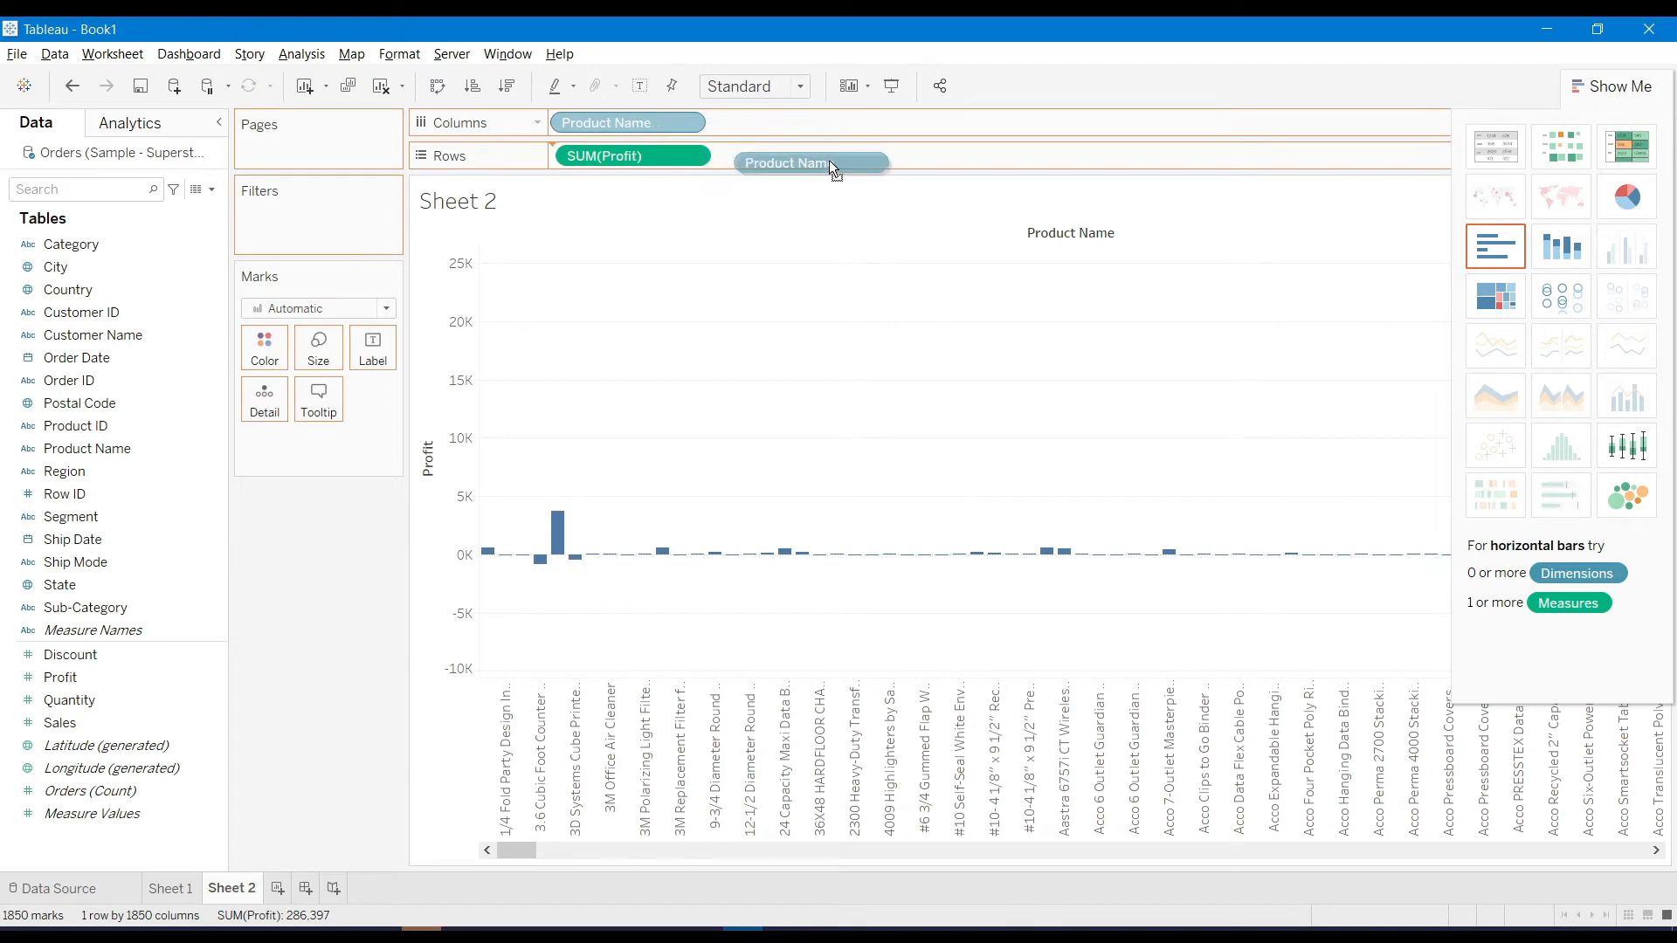
left_click_drag(833, 168, 833, 169)
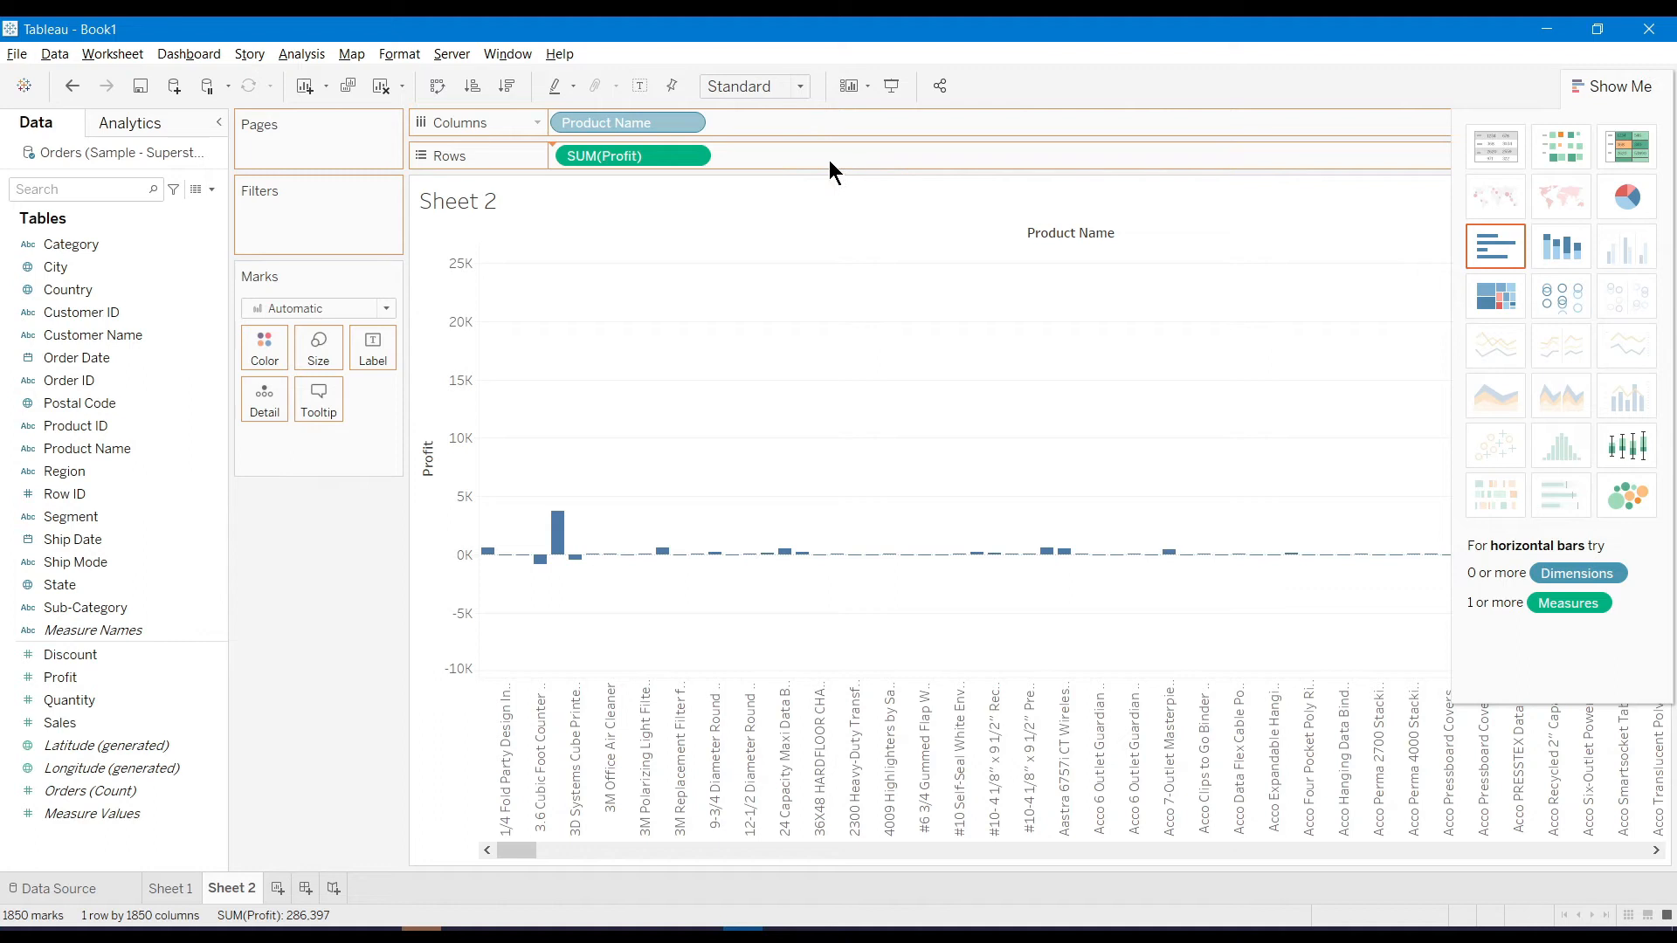
left_click_drag(580, 122, 588, 155)
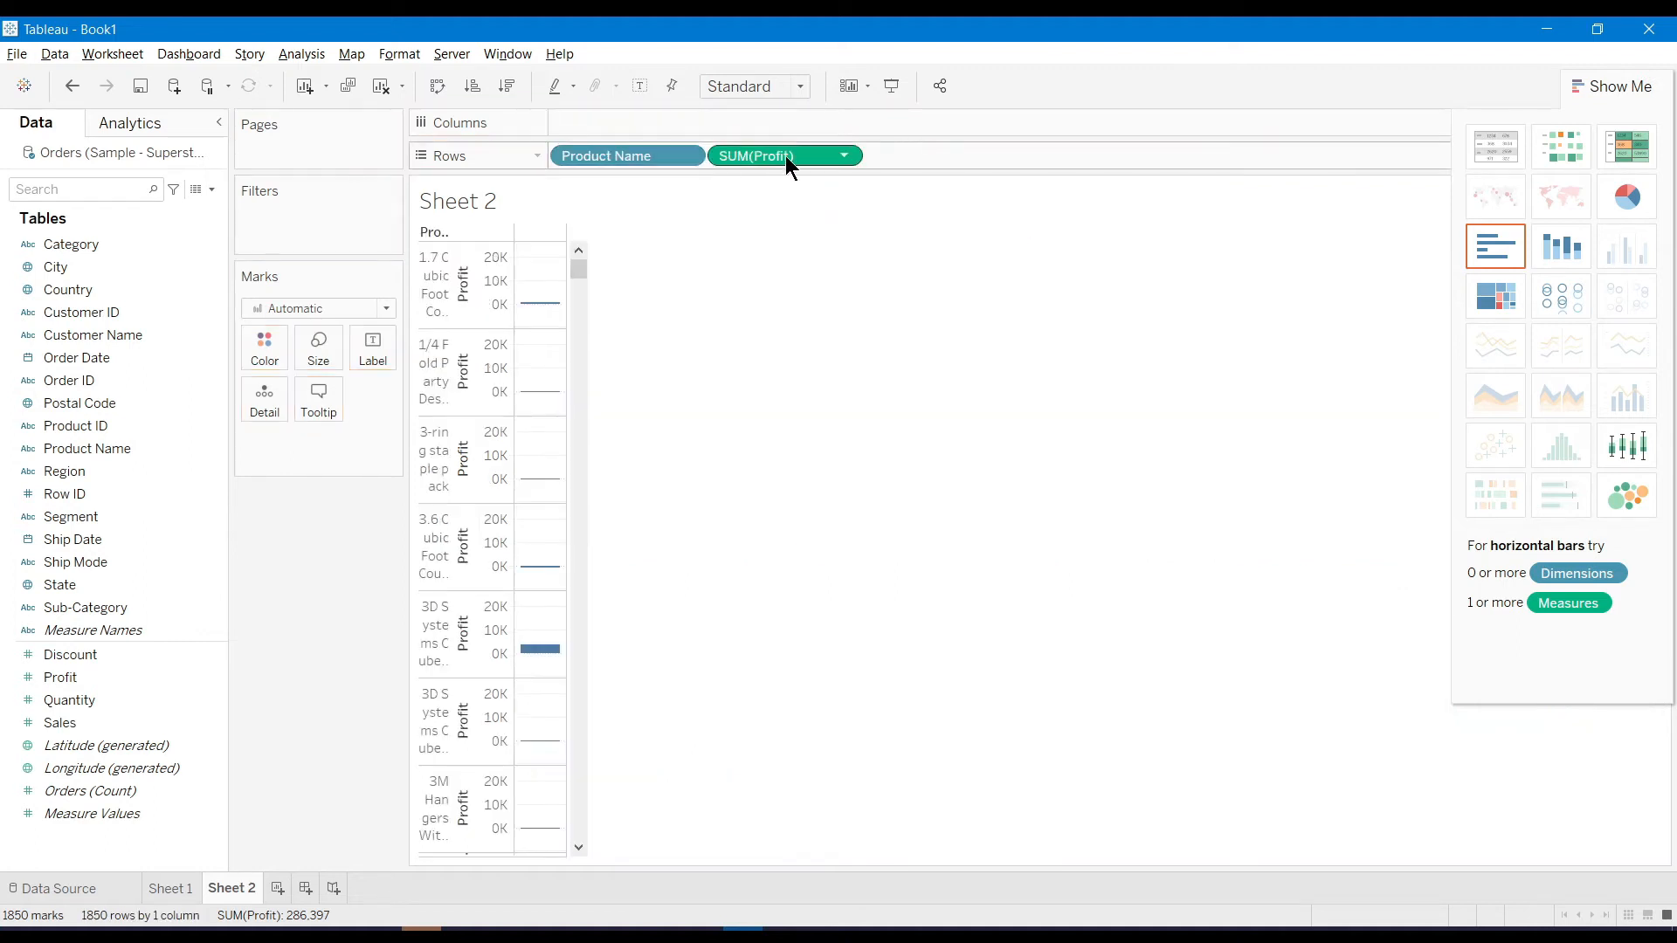
left_click_drag(744, 153, 590, 119)
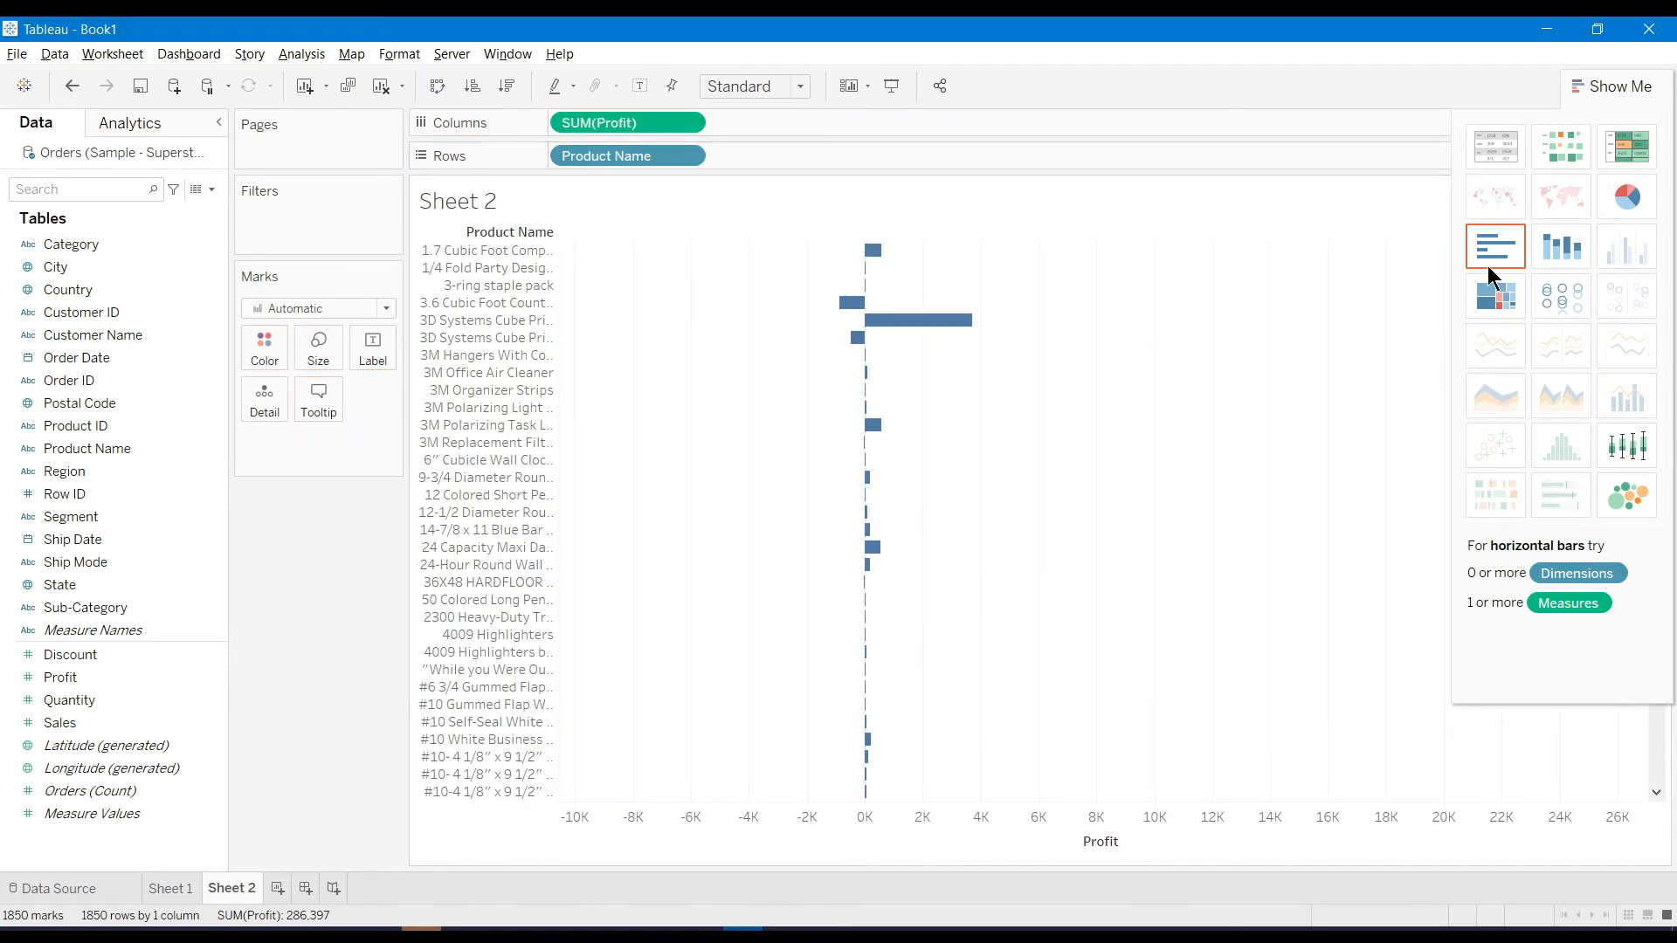
left_click(1554, 253)
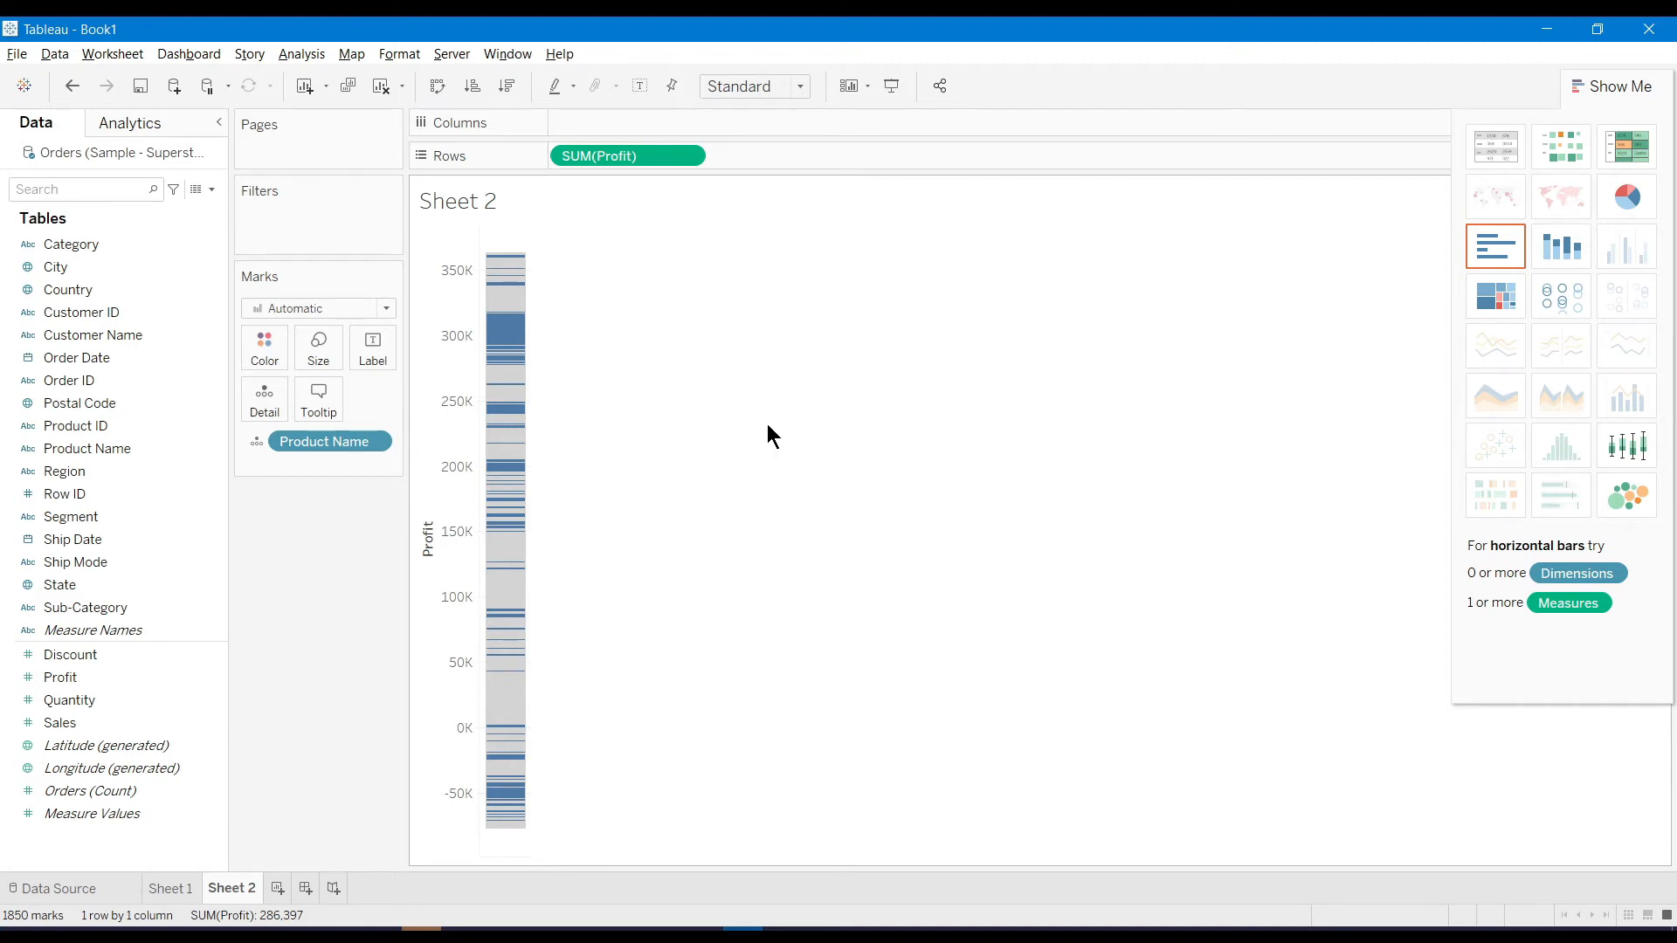
Try pie and box-and-whisker charts, then settle on packed bubbles for Profit by Product Name
left_click(1635, 206)
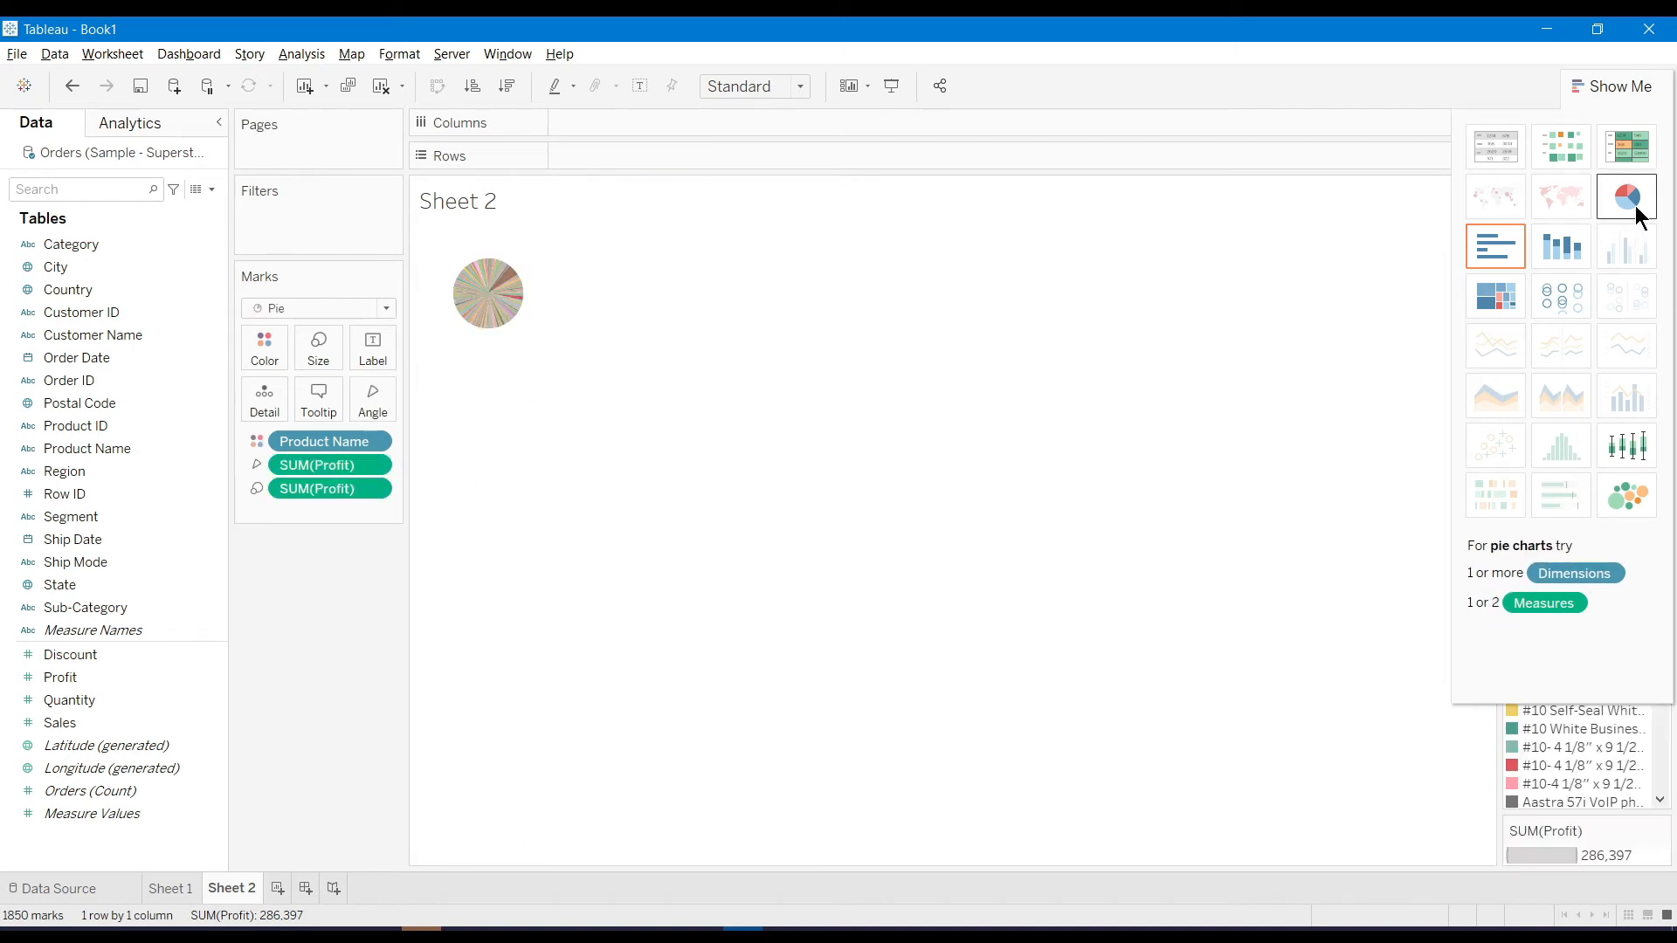
left_click(1630, 439)
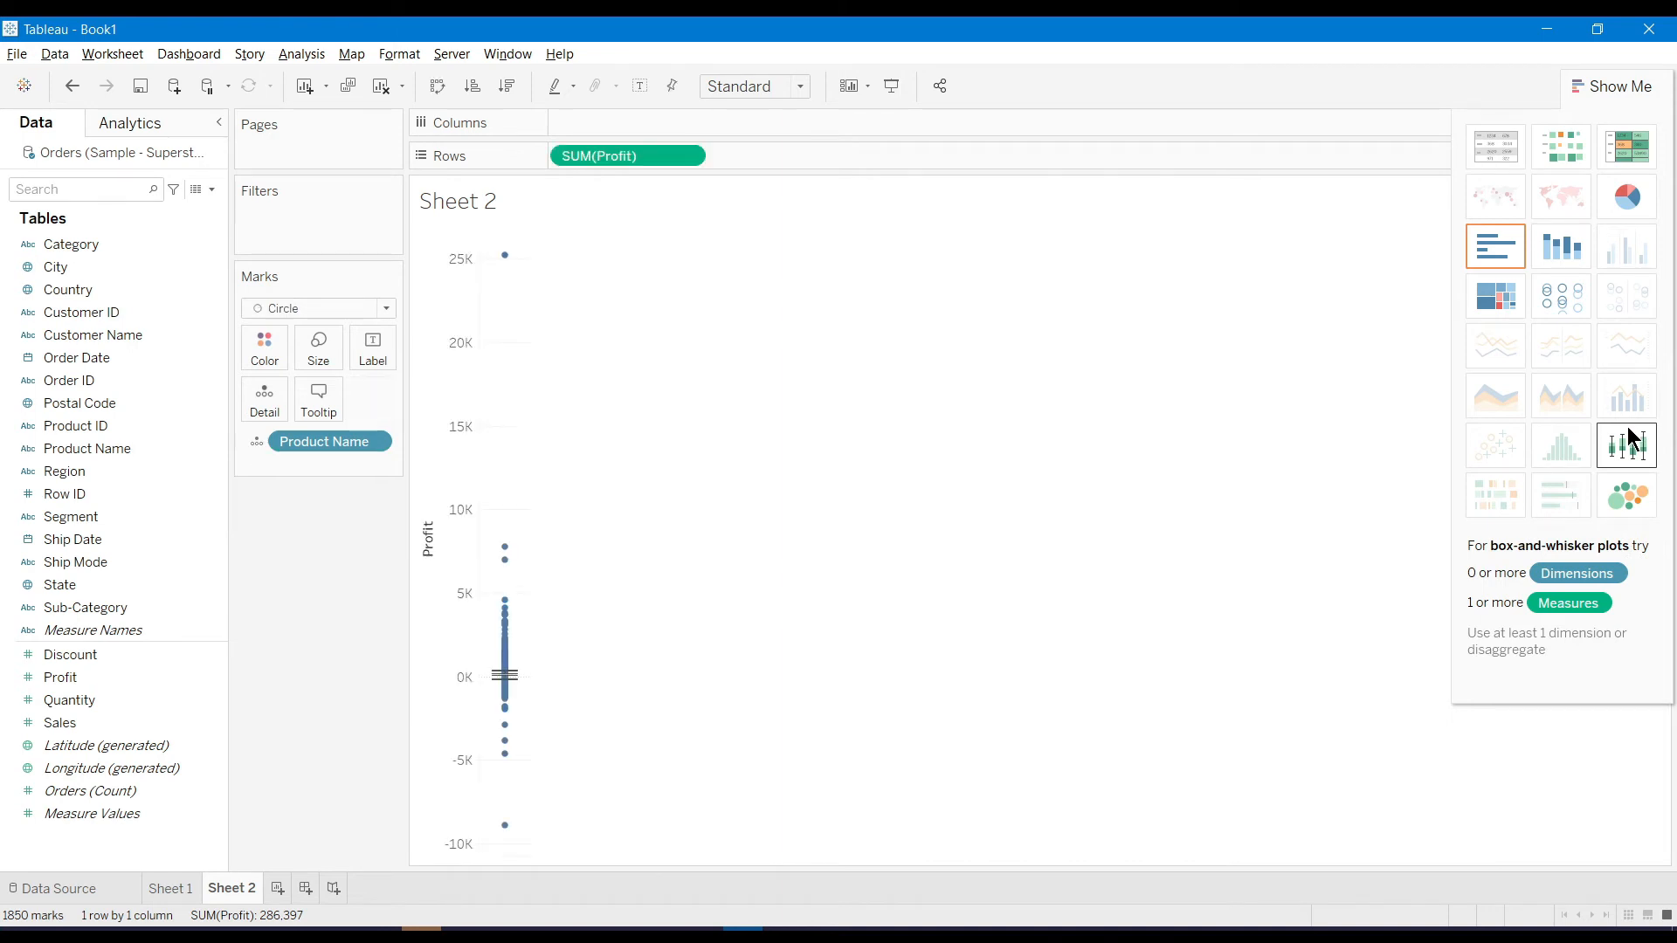
left_click(1628, 494)
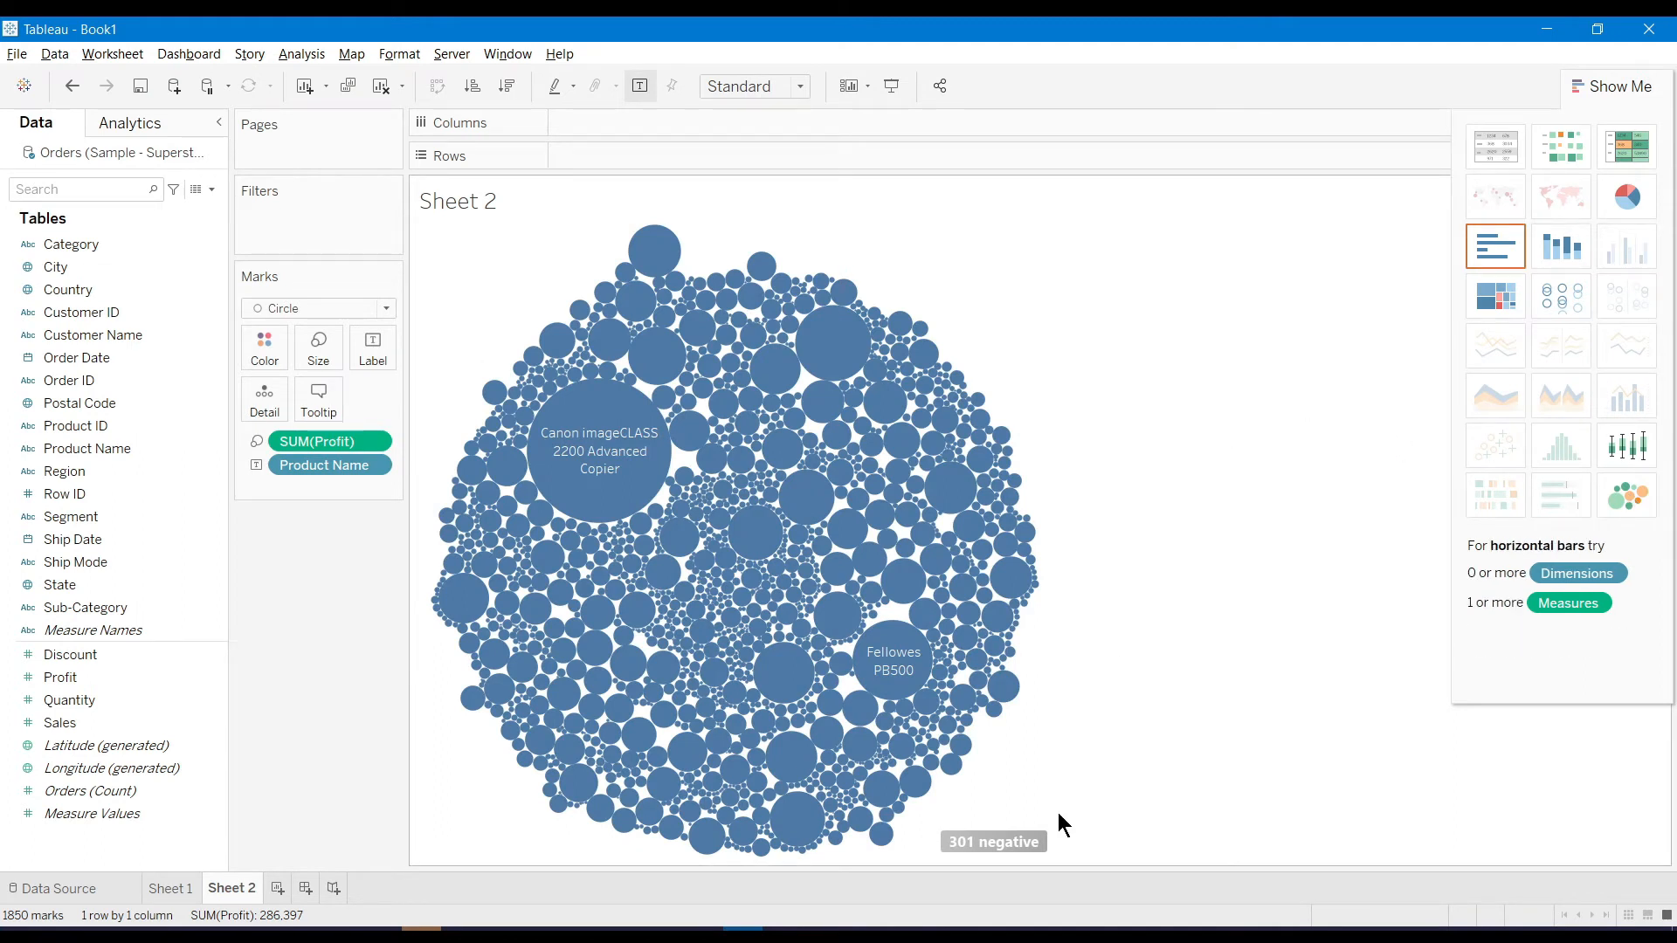
Filter out the 301 negative Profit values
mouse_move(990, 843)
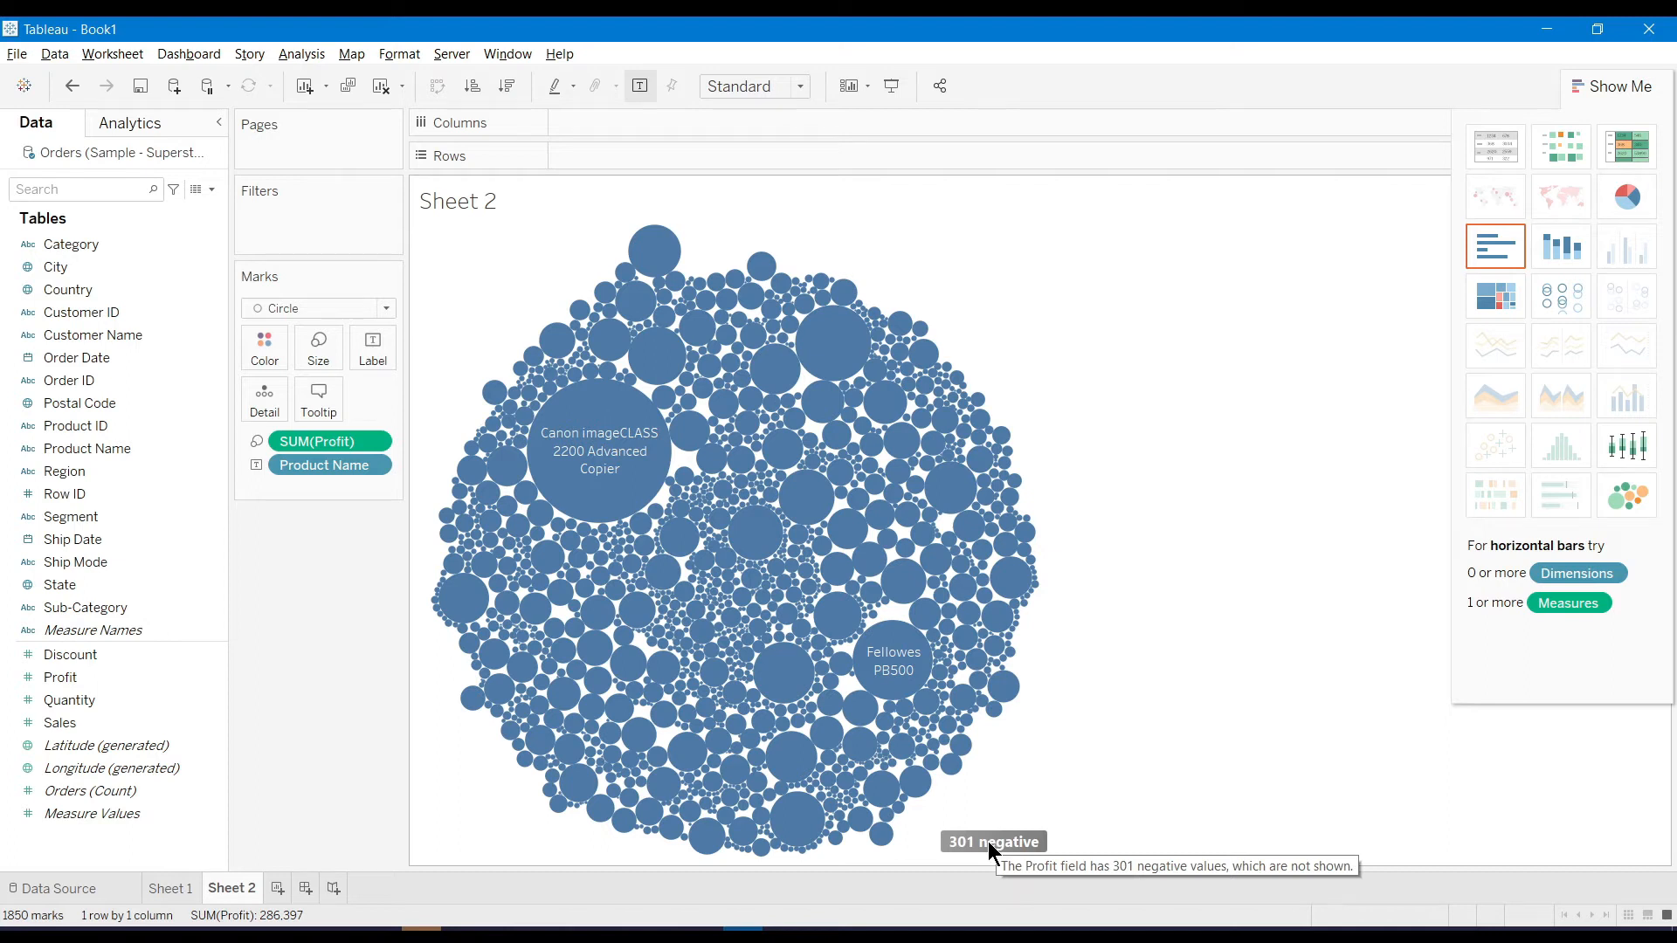
left_click(988, 842)
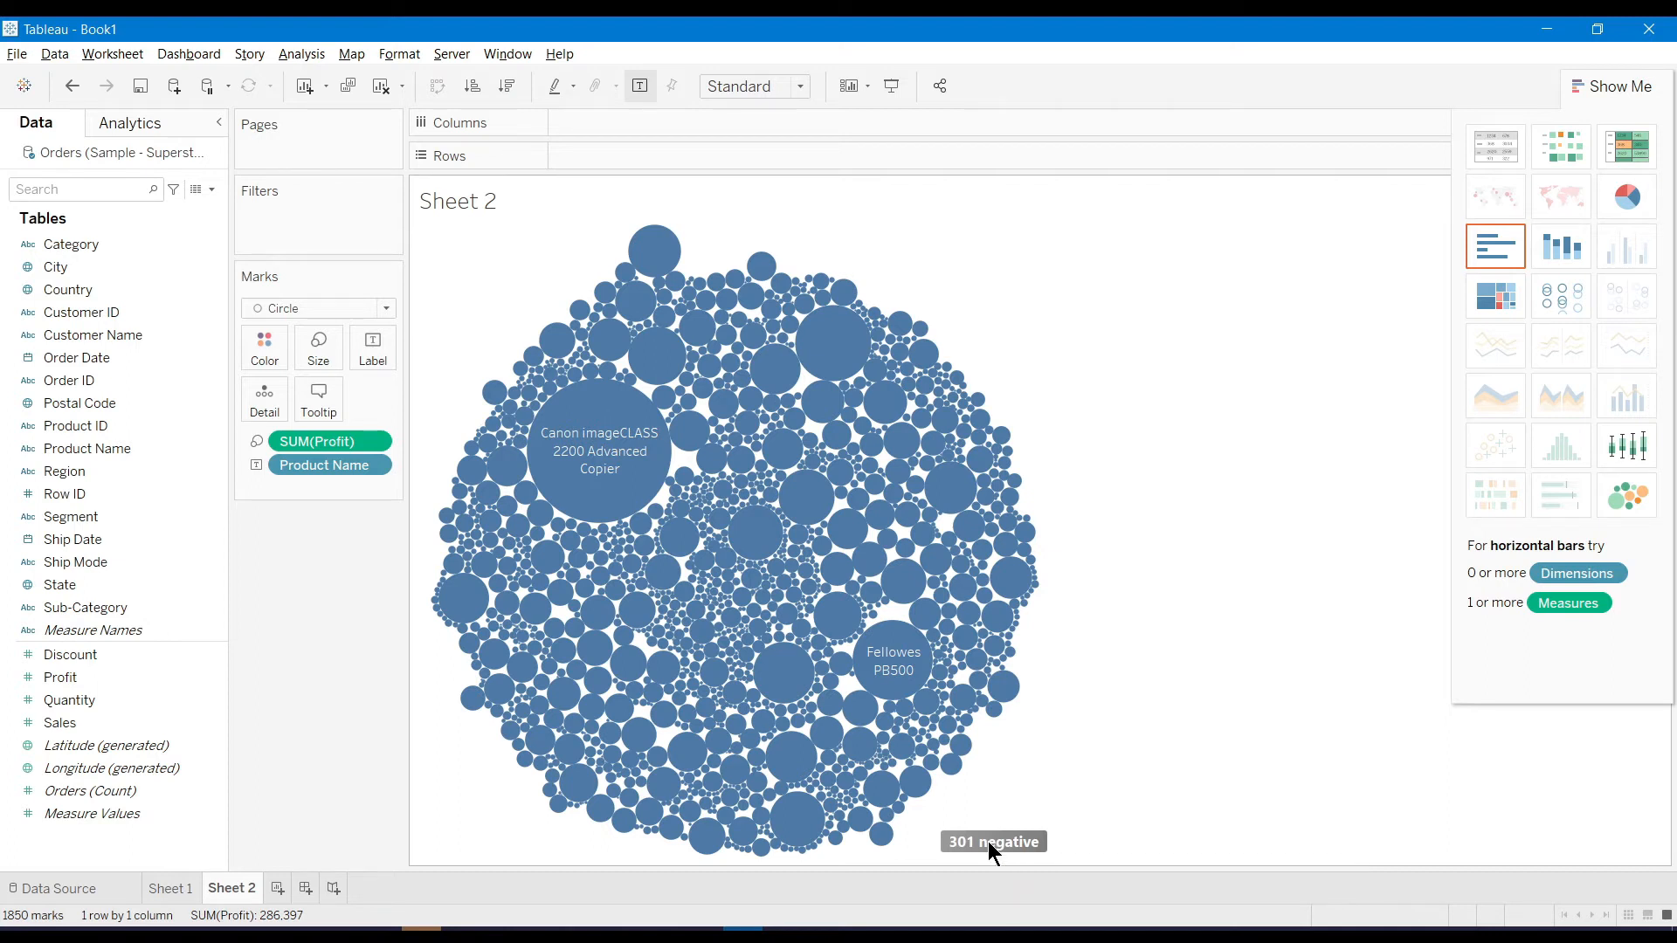
left_click(821, 449)
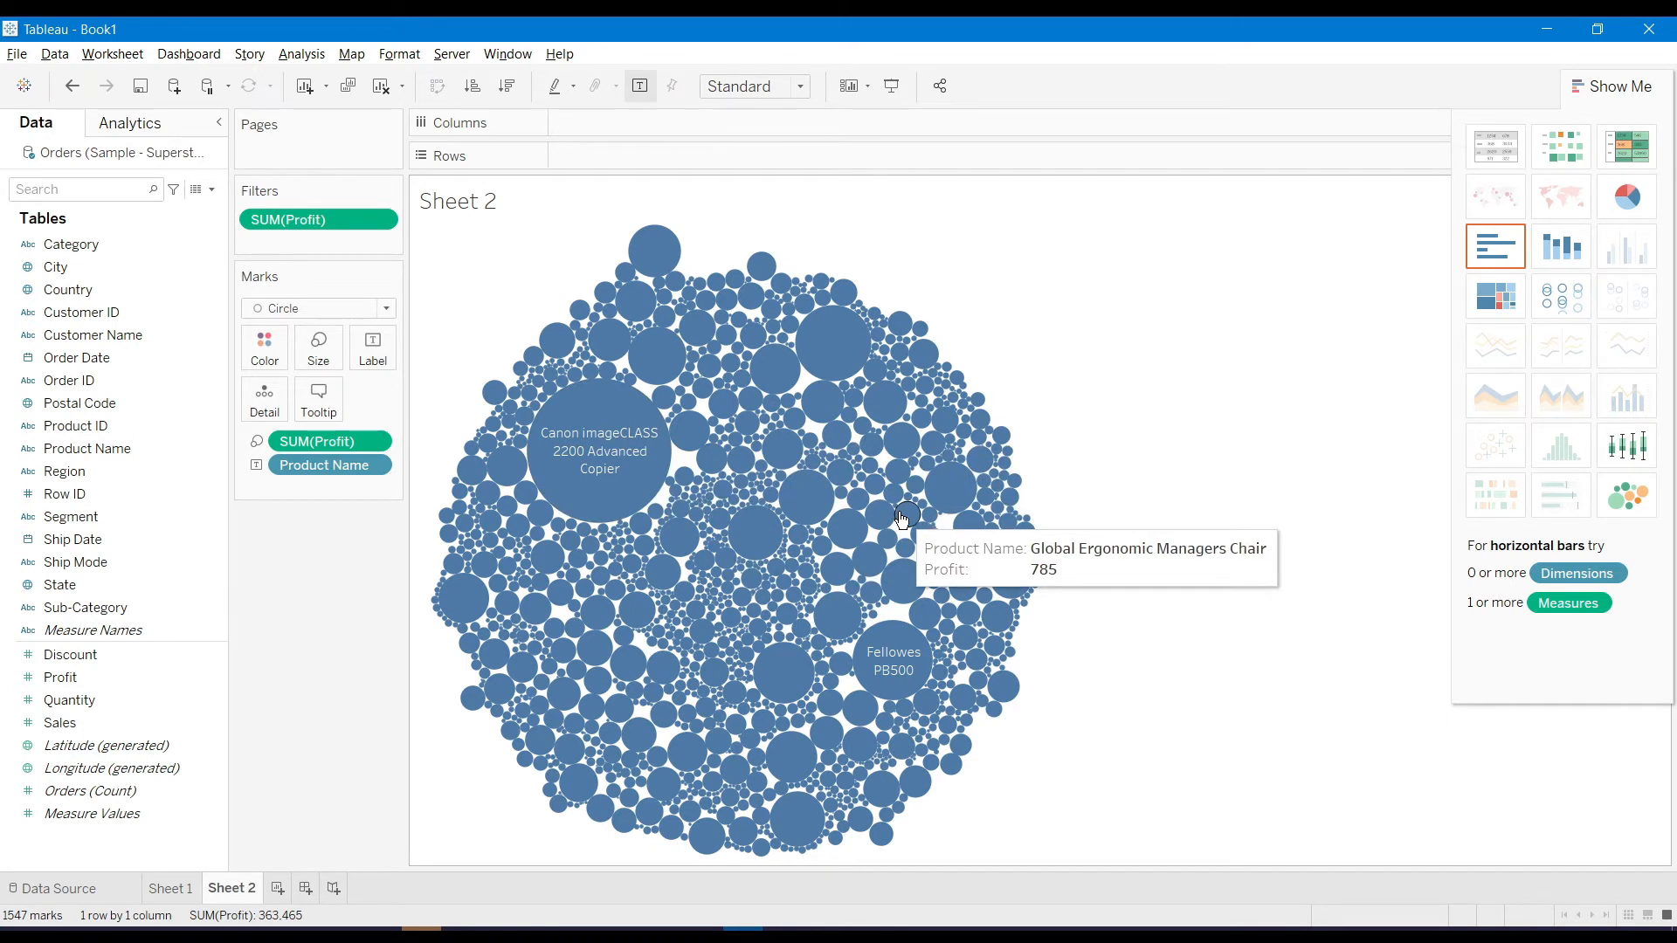
Add a blank worksheet, then retitle the Sheet 1 treemap 'Tree Map'
left_click(277, 889)
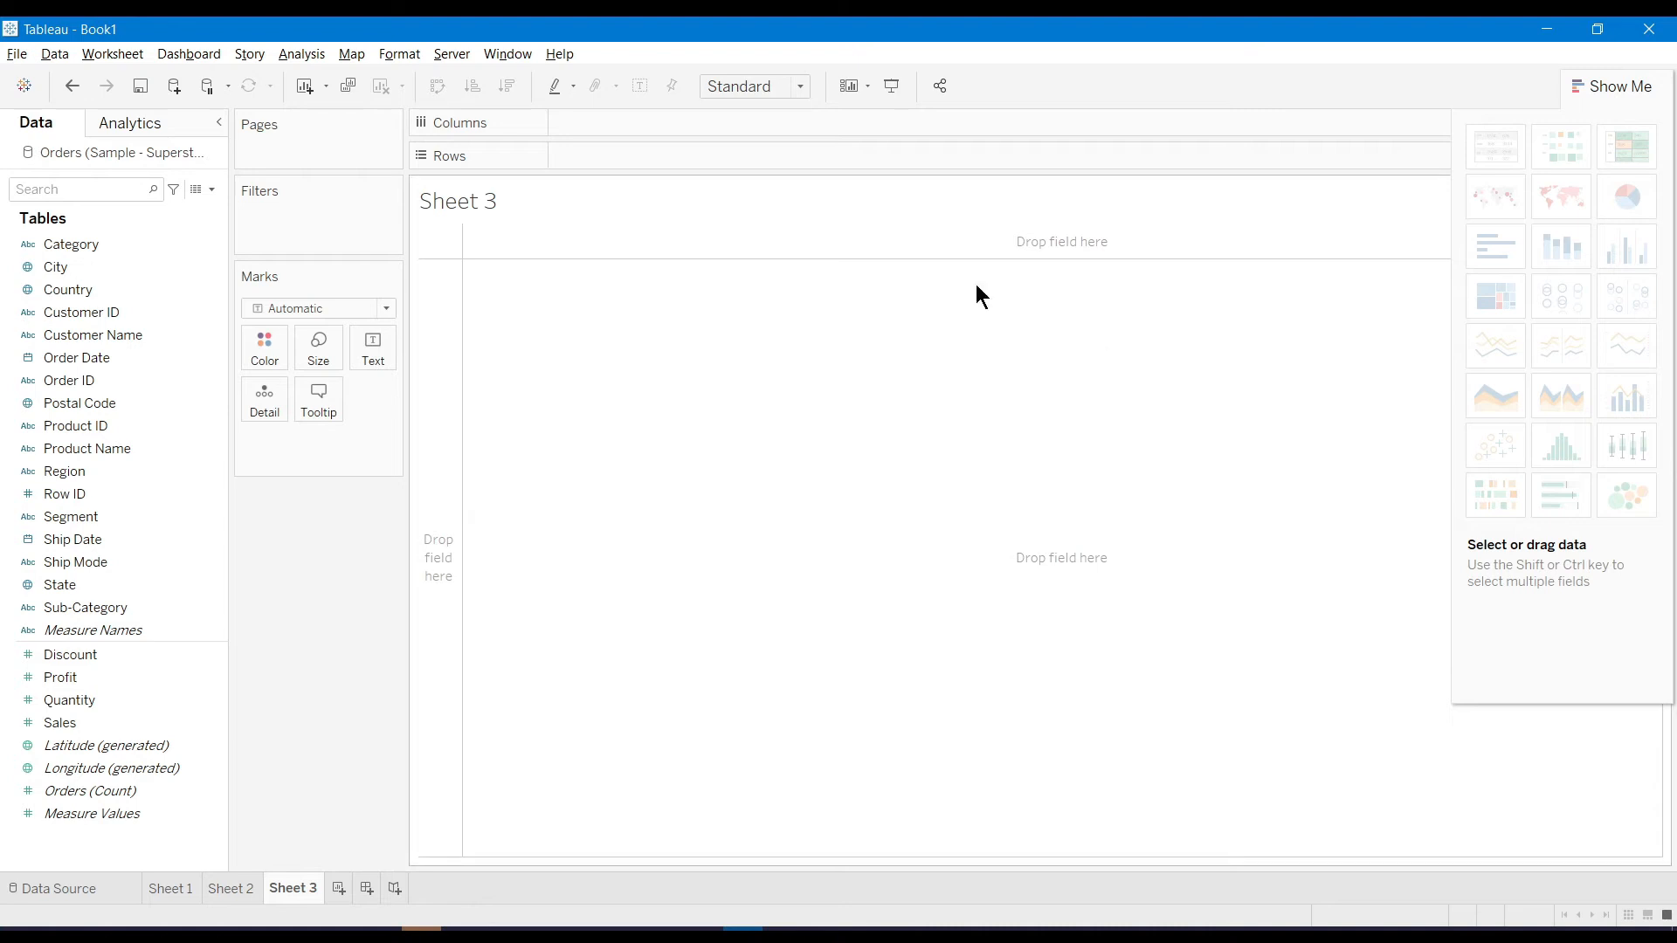
left_click(176, 891)
left_click(232, 889)
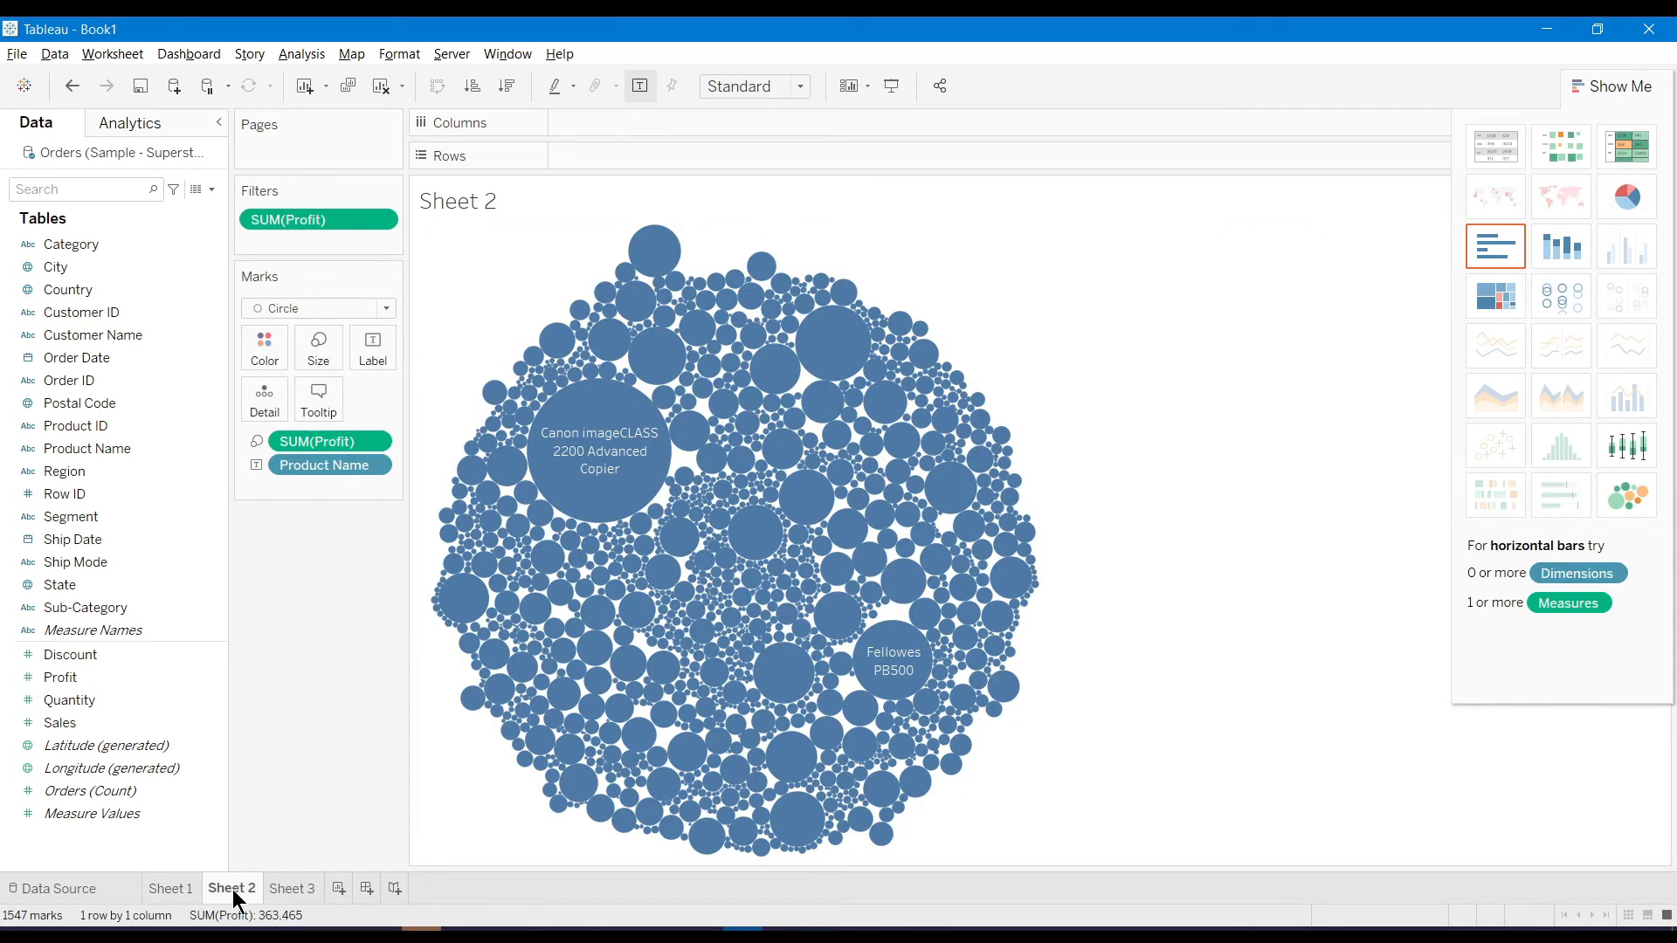
left_click(192, 888)
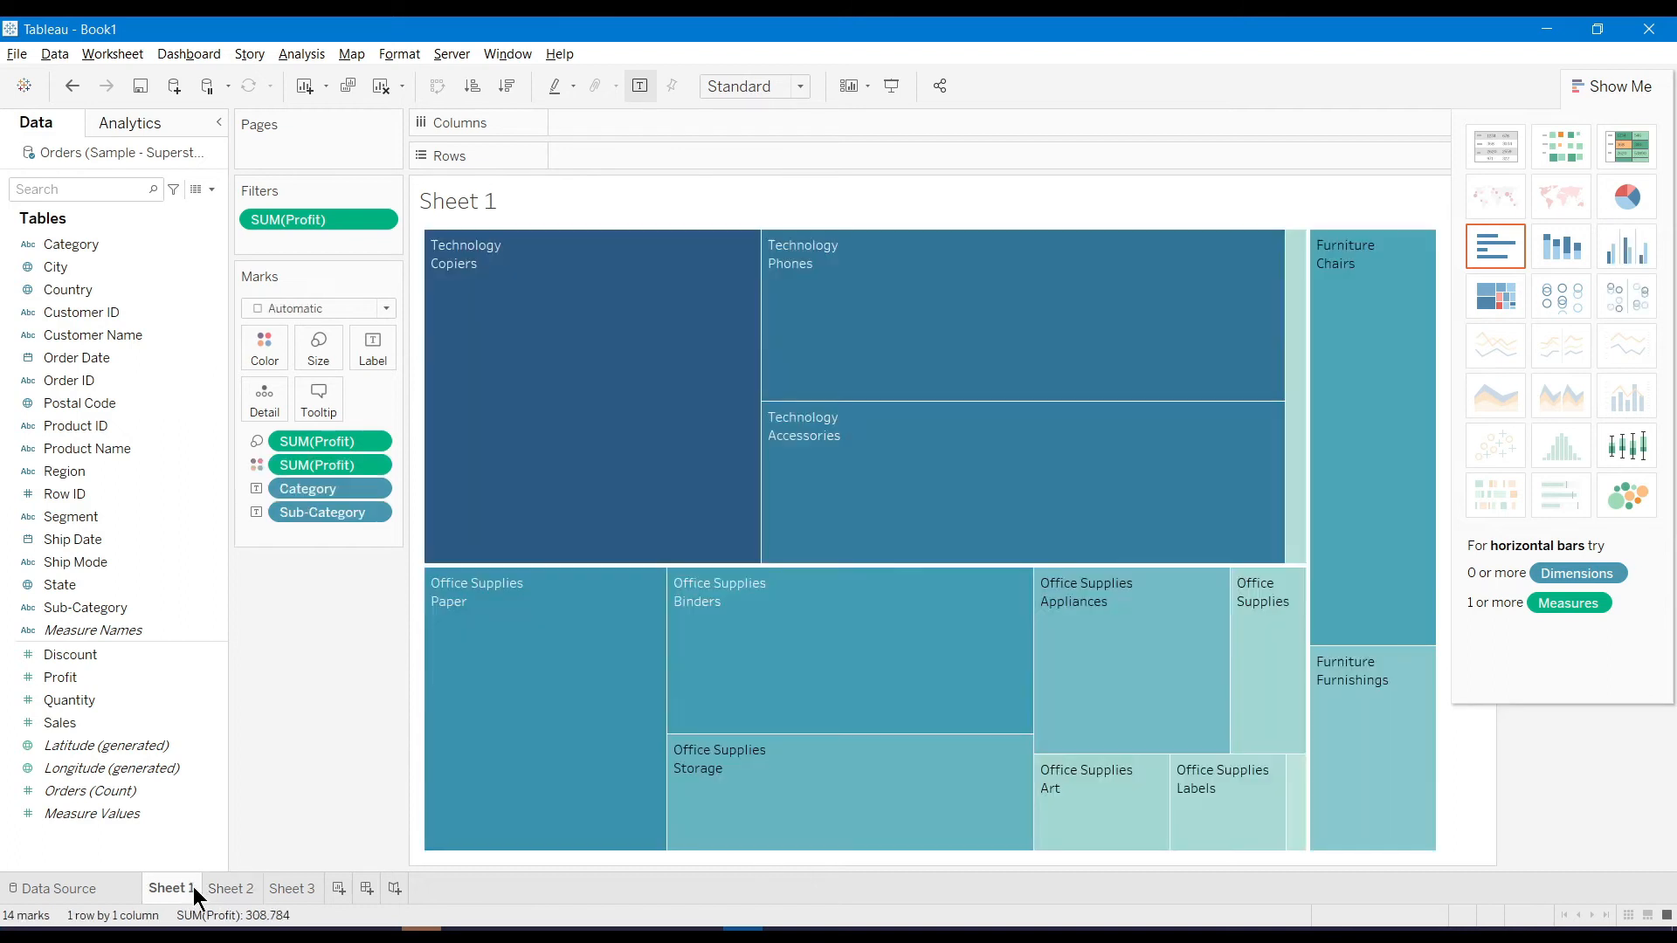
double_click(461, 196)
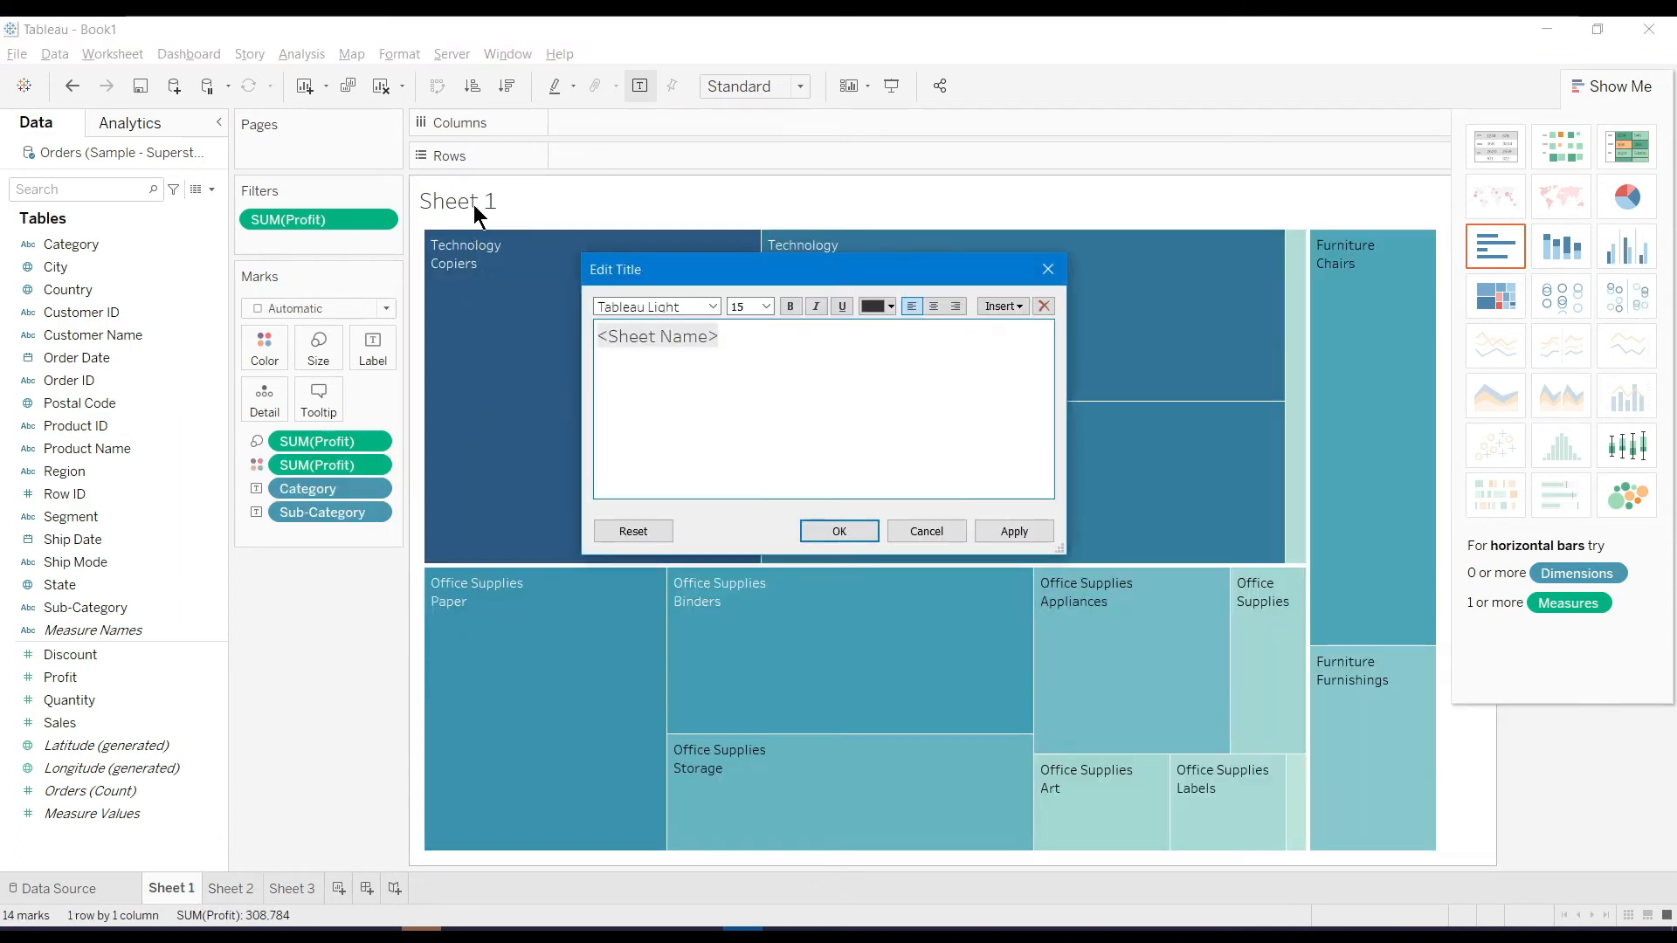
type("Tr")
key("ctrl+a")
type("Tree Map")
left_click(810, 539)
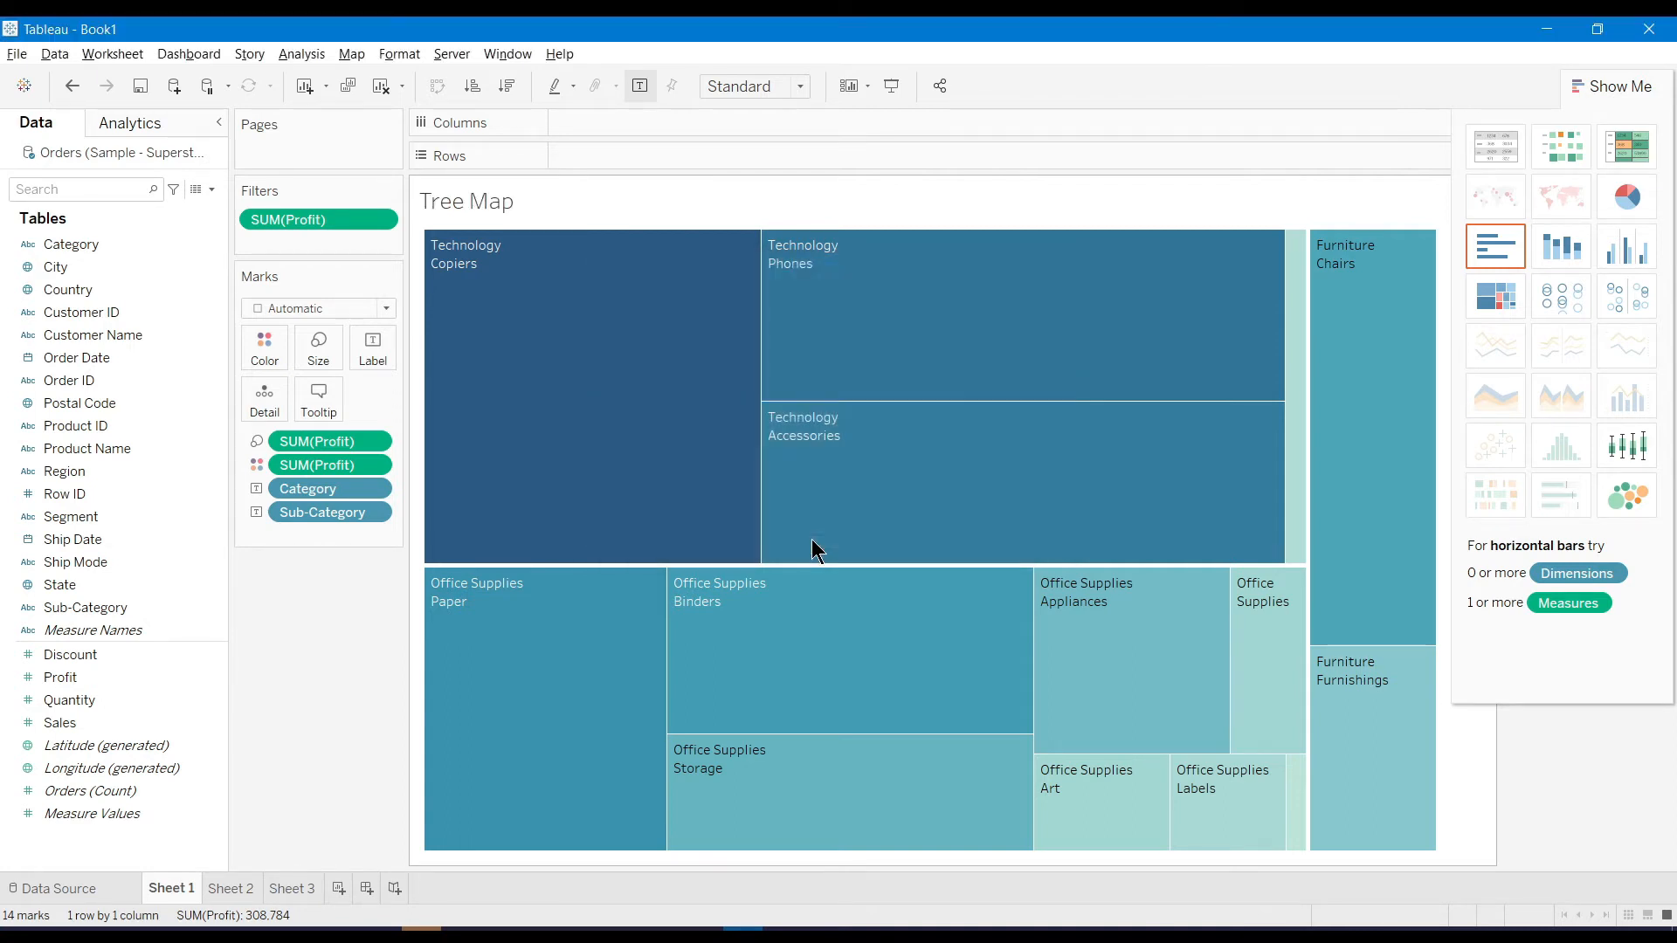
Rename the Sheet 2 tab to 'Bubble Graph'
left_click(223, 893)
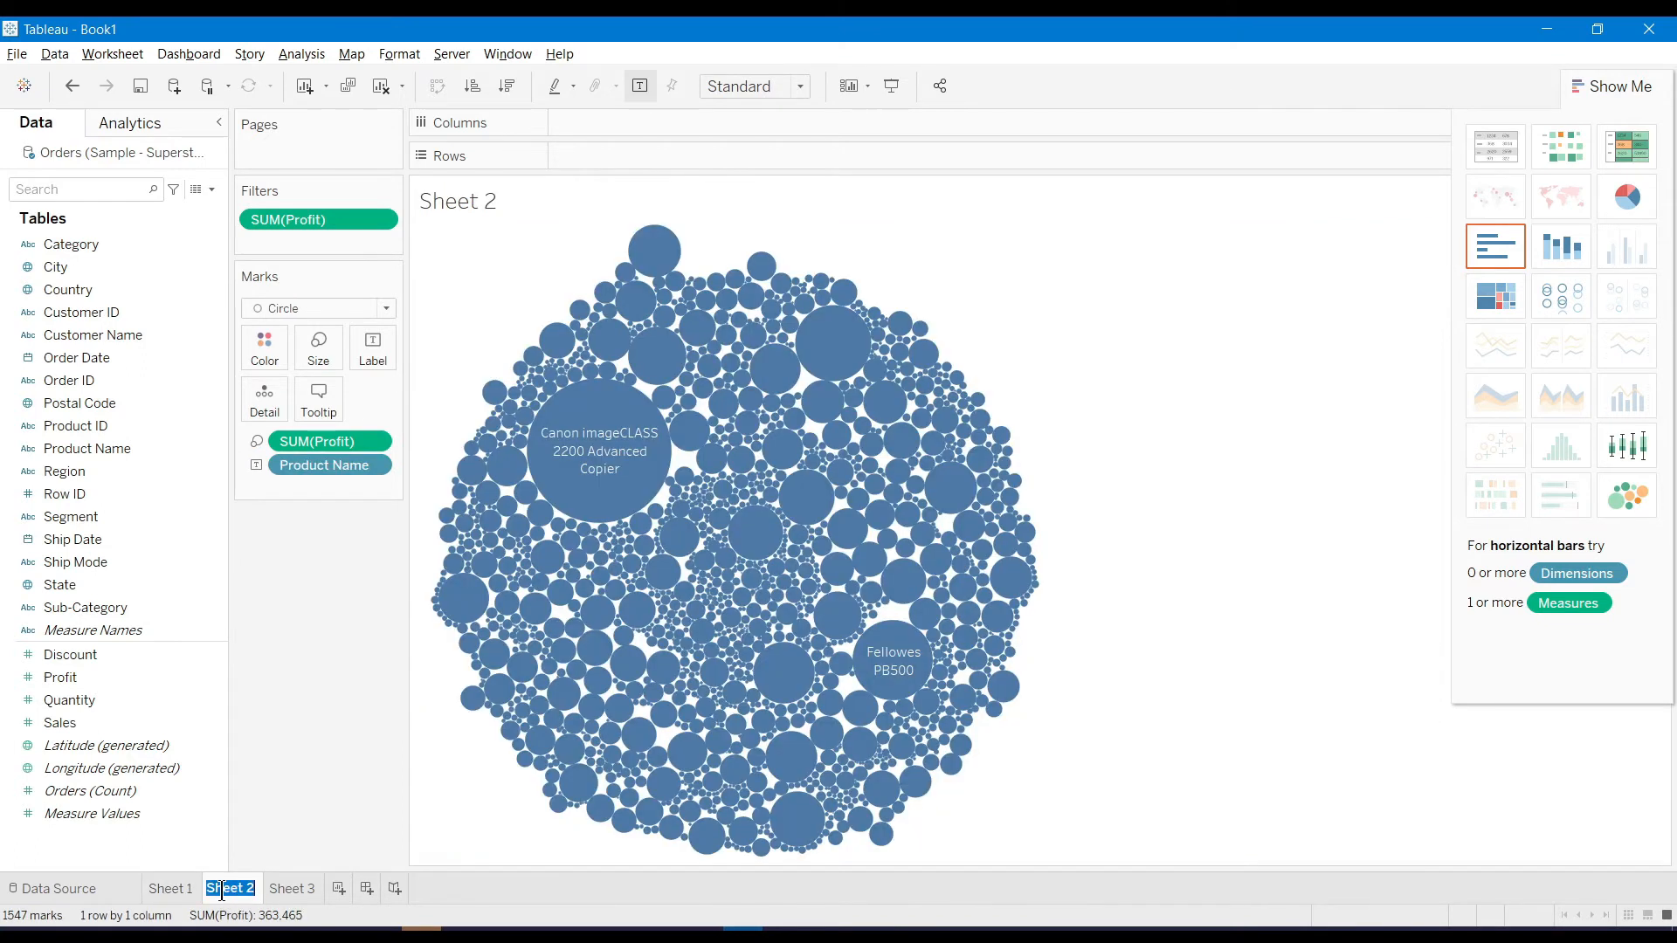
type("Bubble M")
key("BackSpace")
type("Graph")
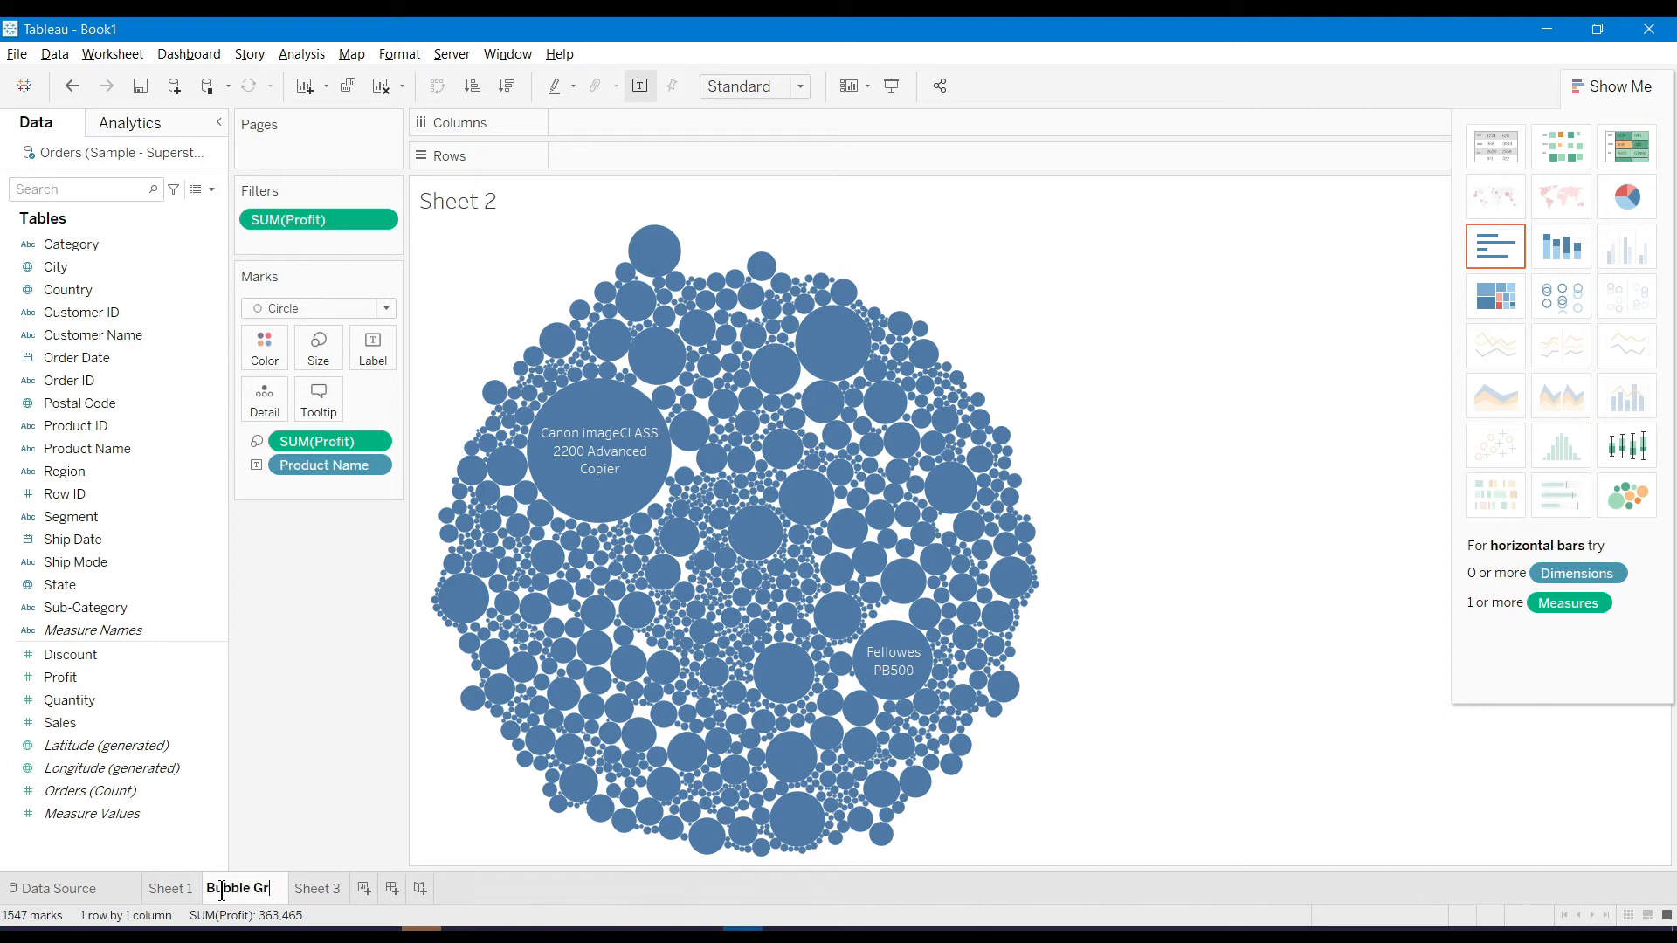
key("Return")
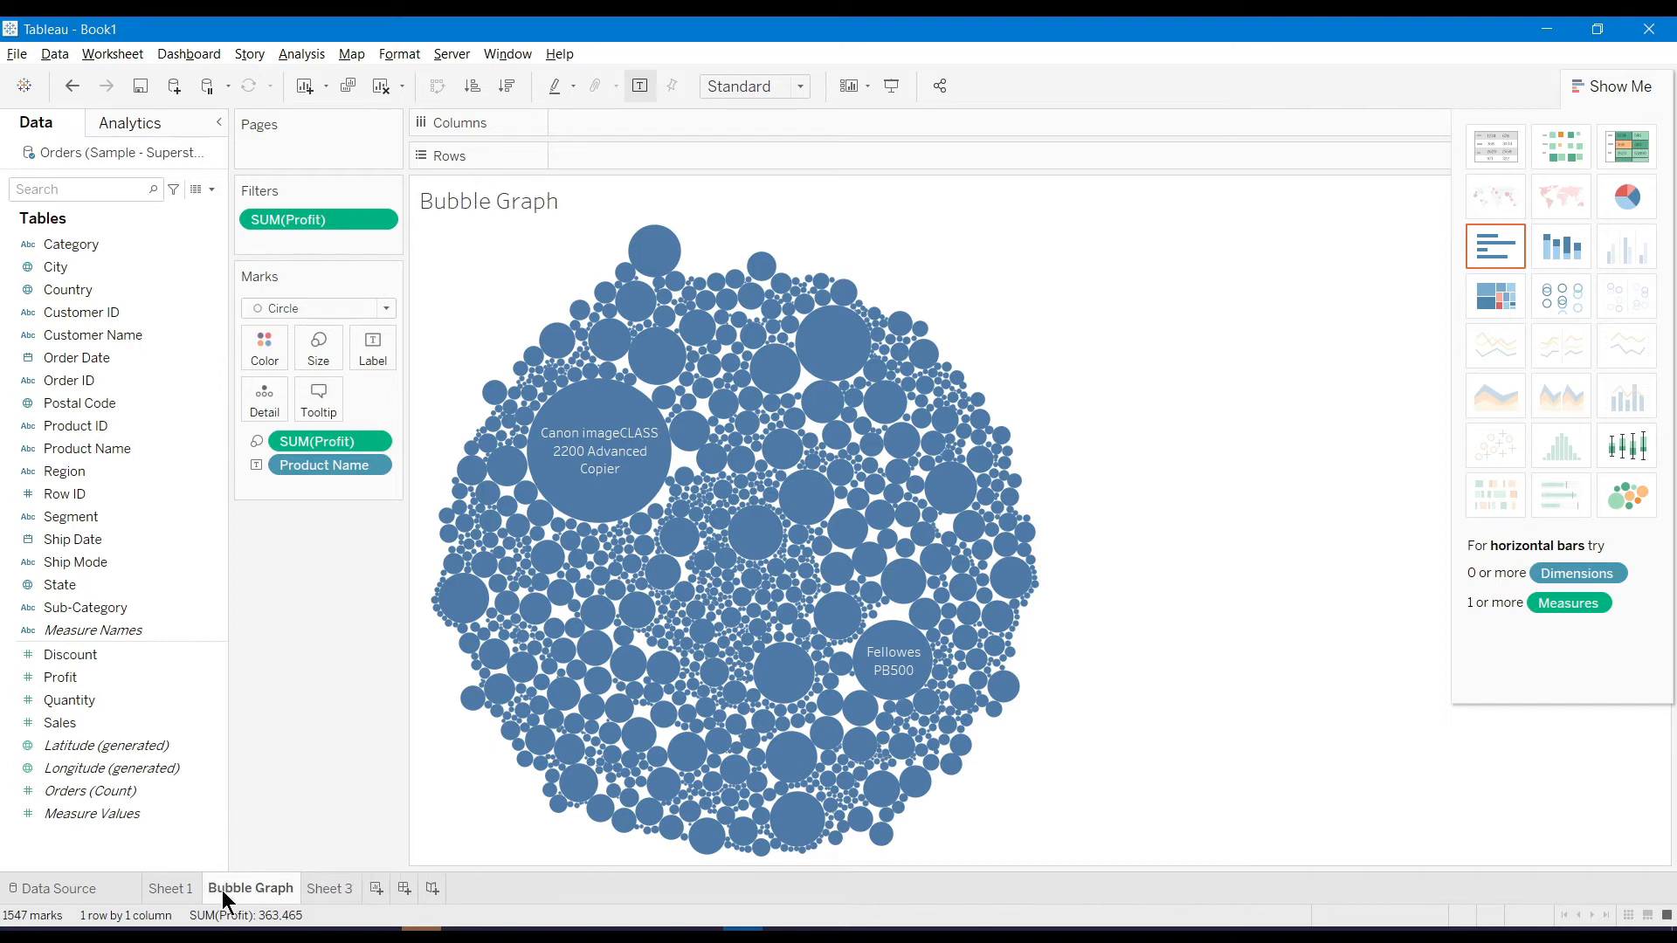
Rename the Sheet 1 tab to 'Tree Map'
double_click(170, 889)
type("Tre")
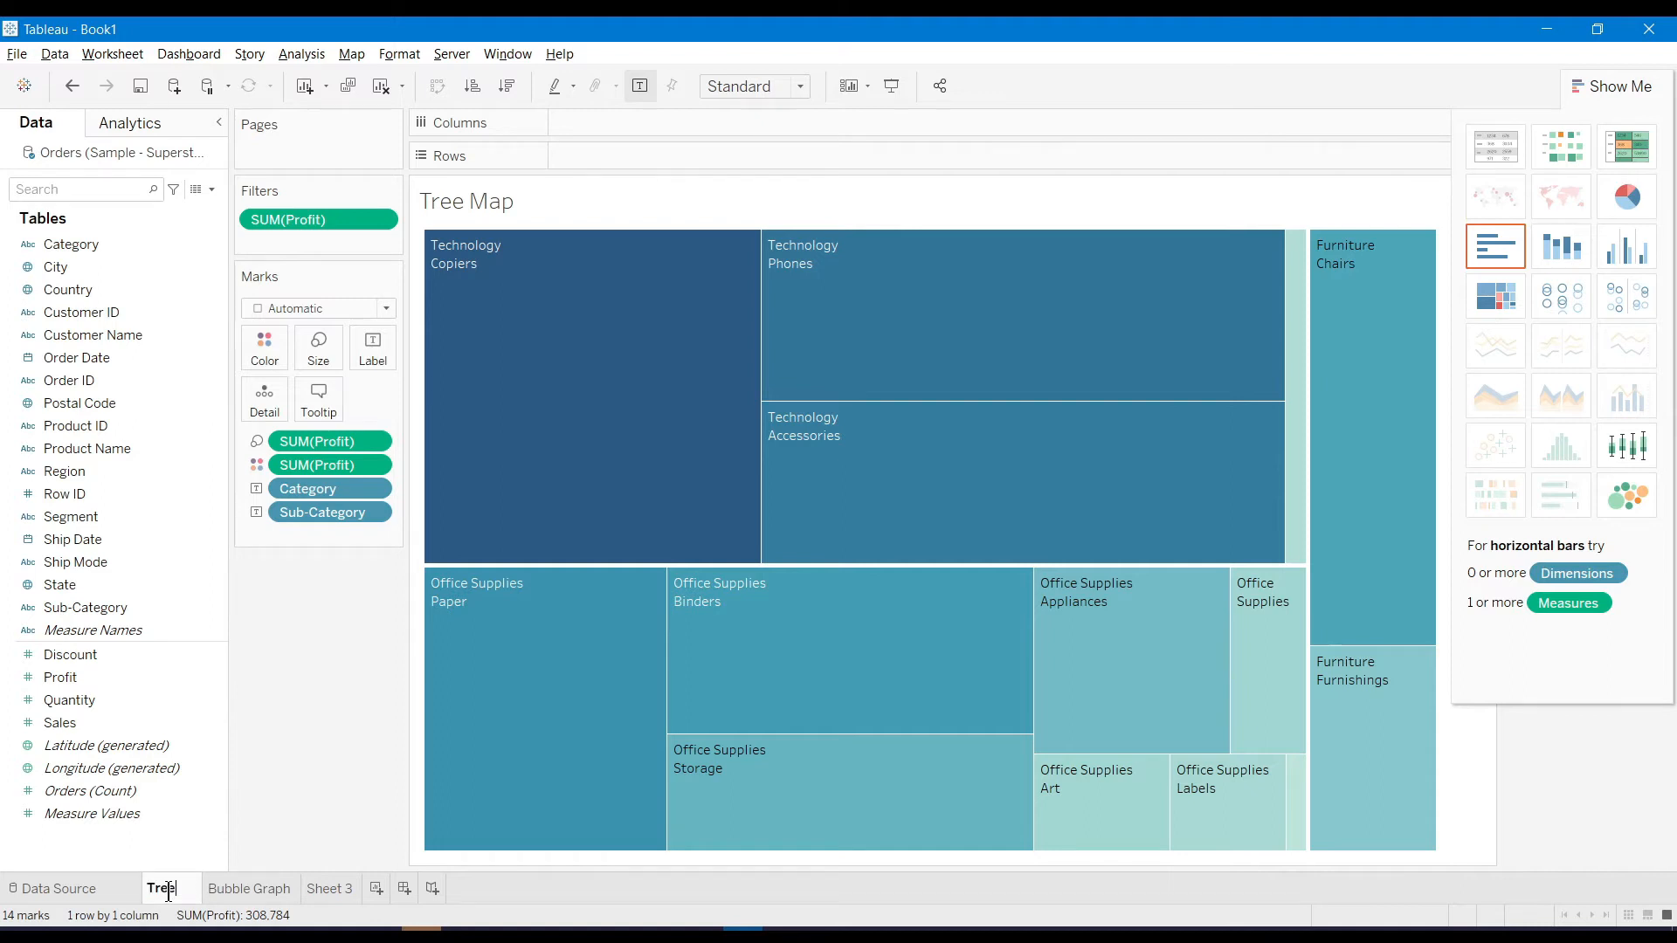
type("e Map")
key("Return")
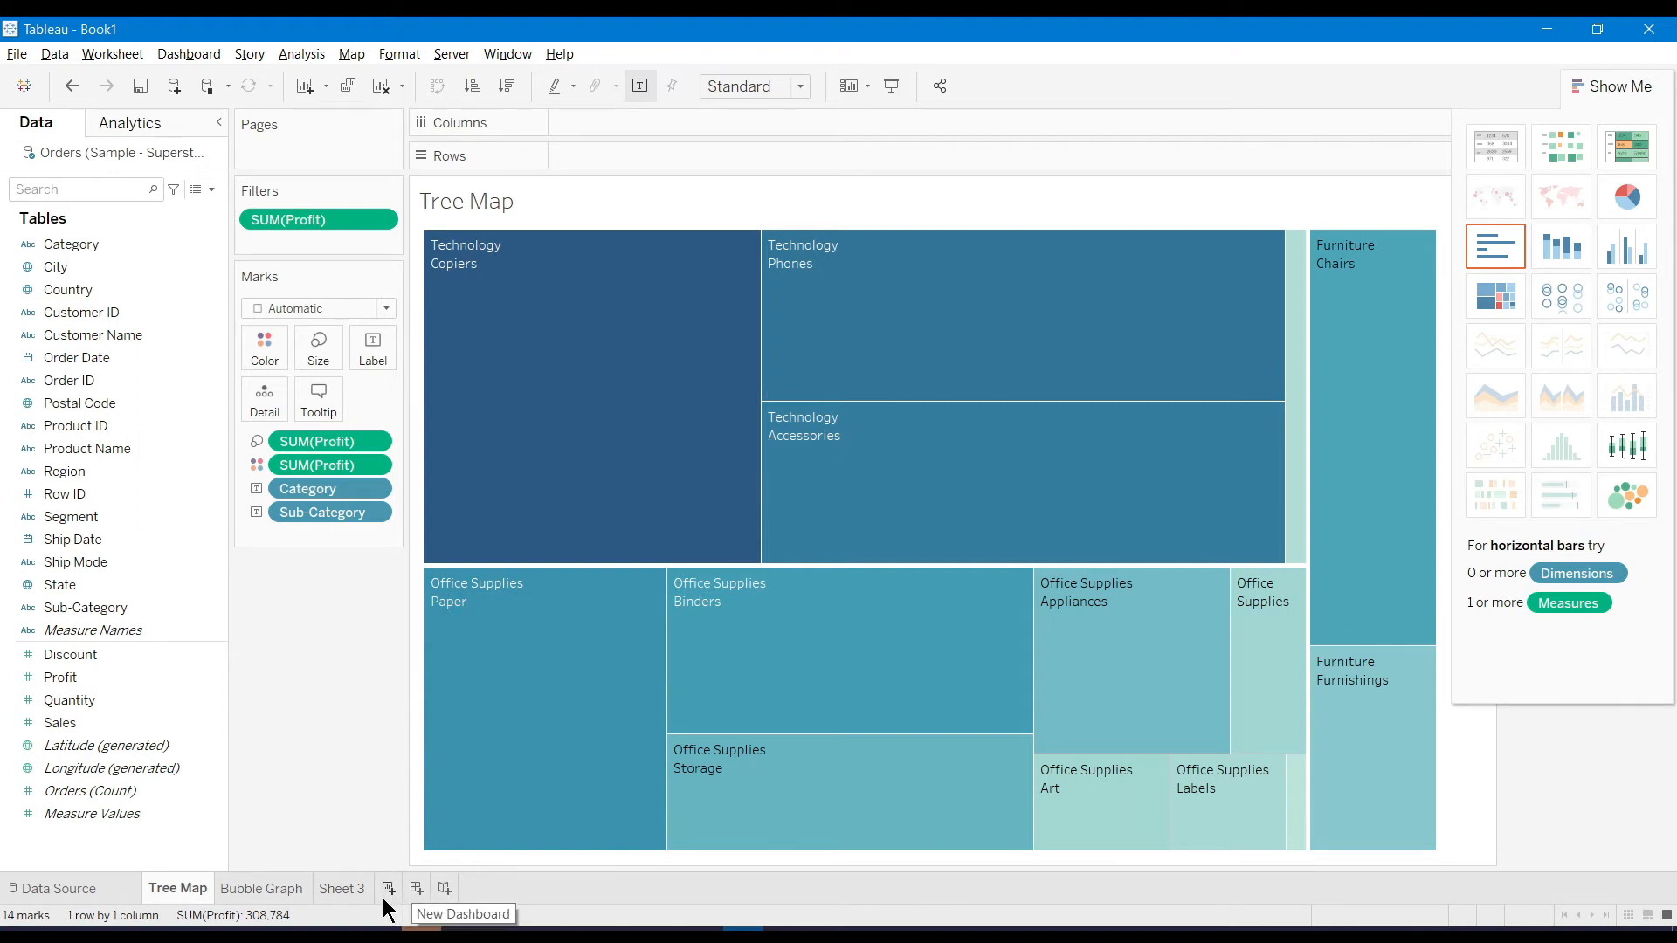
Create Dashboard 1 with Tree Map above Bubble Graph, and remove the Profit colour legend
left_click(416, 889)
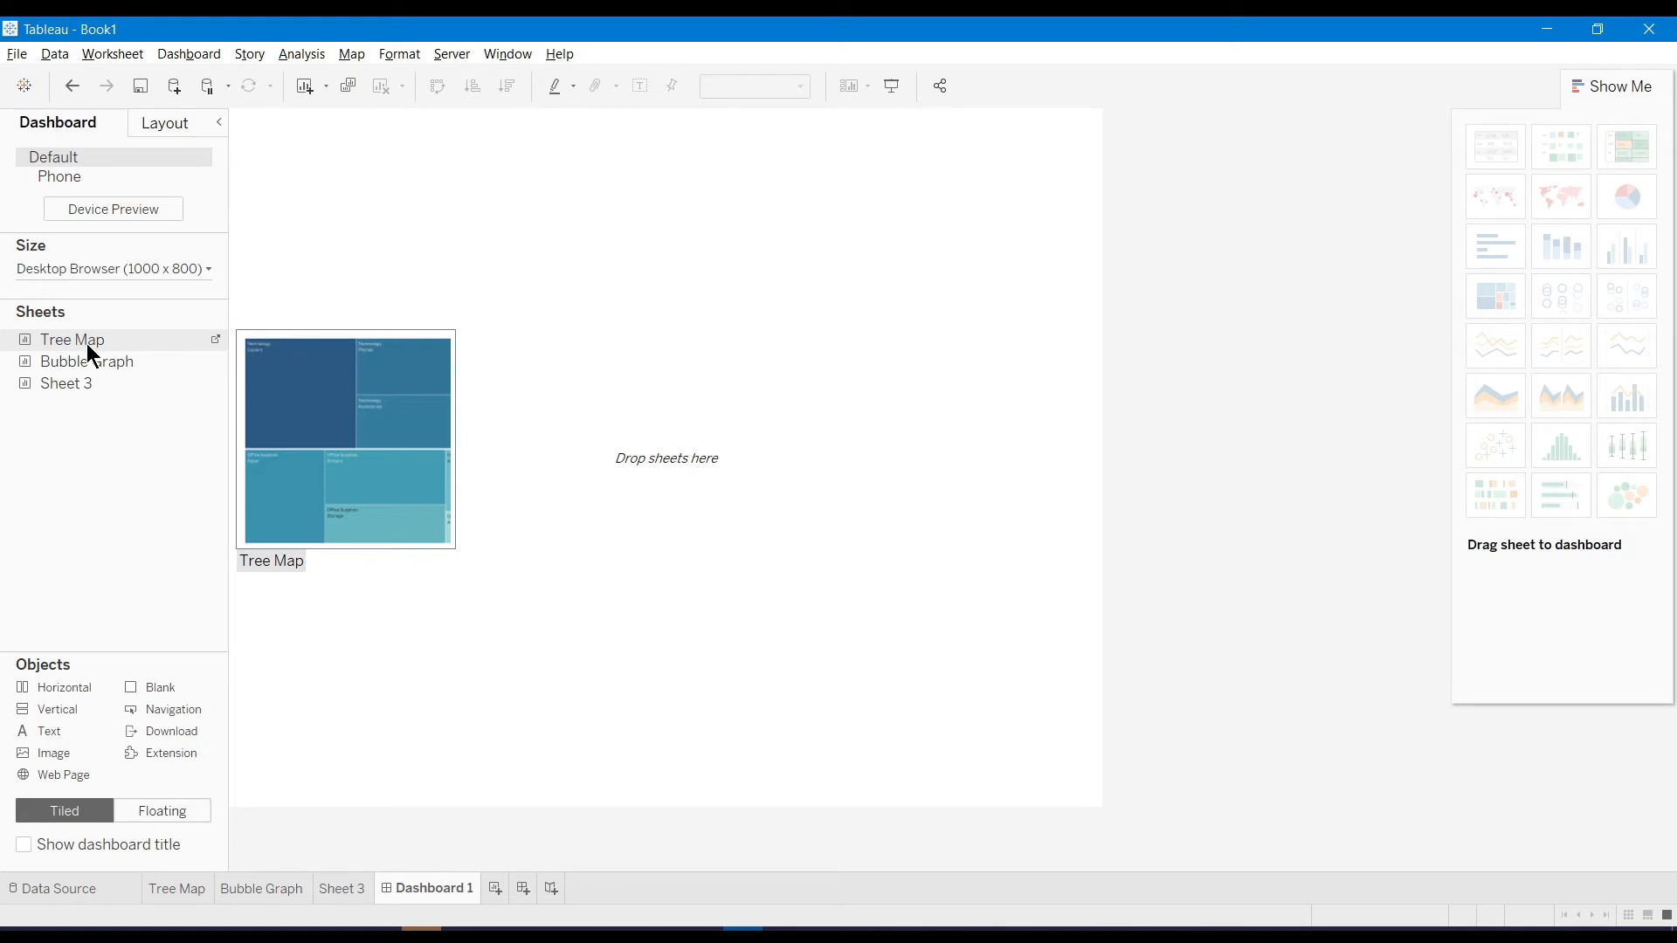
left_click_drag(87, 344, 537, 312)
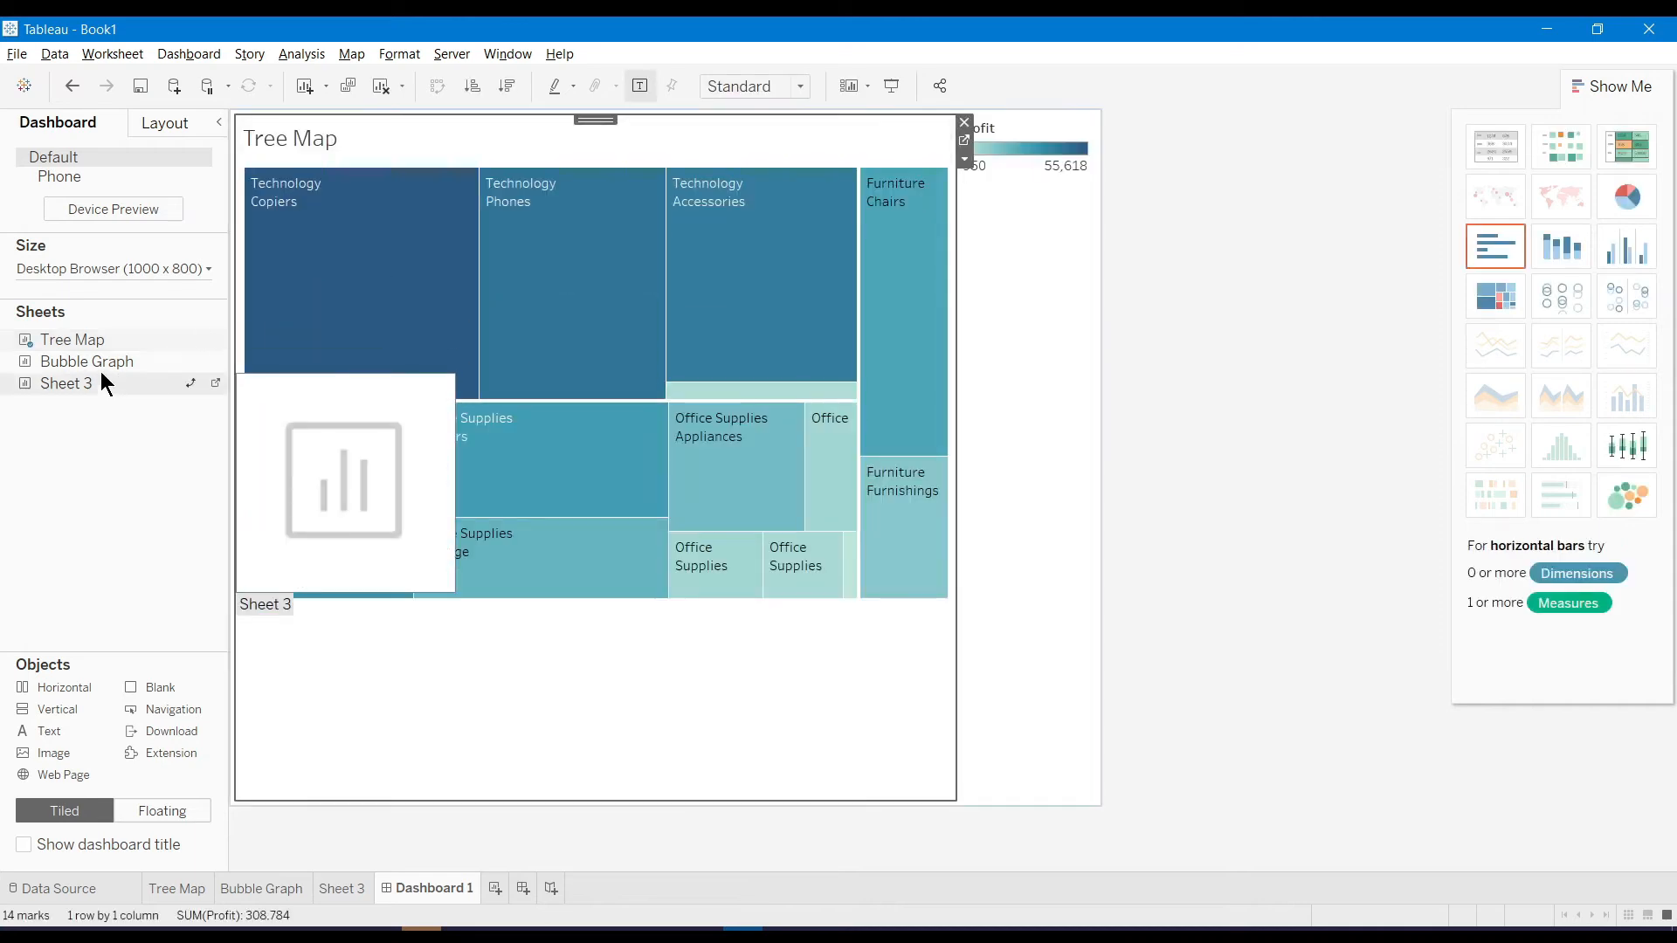
left_click_drag(97, 366, 696, 655)
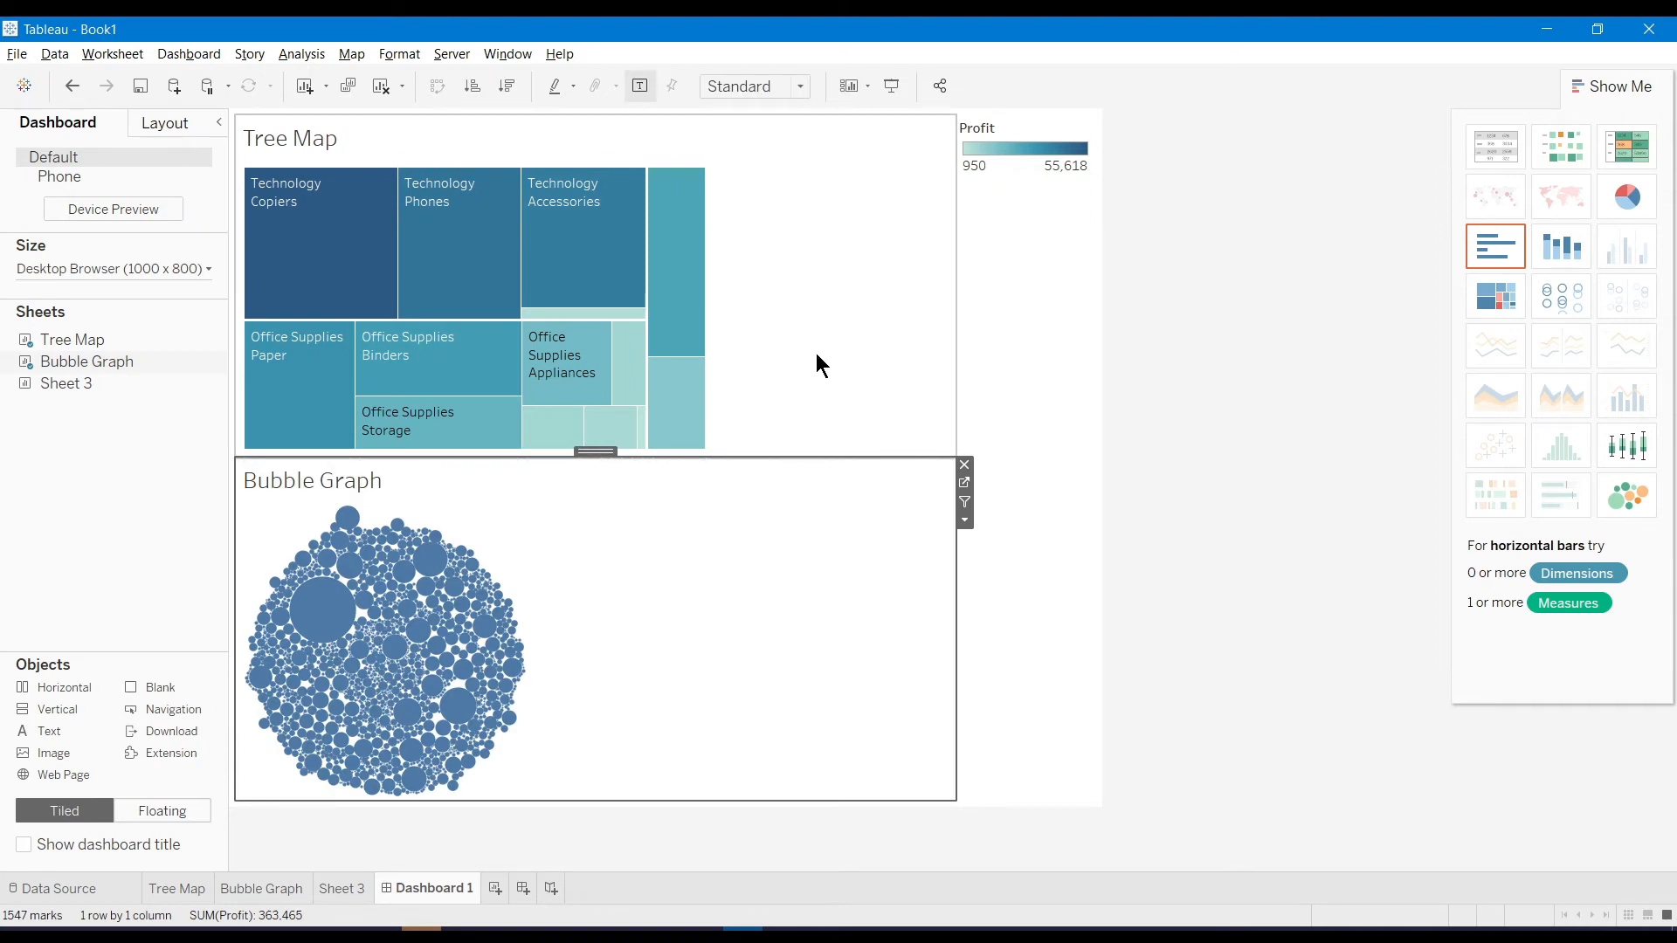
left_click(987, 138)
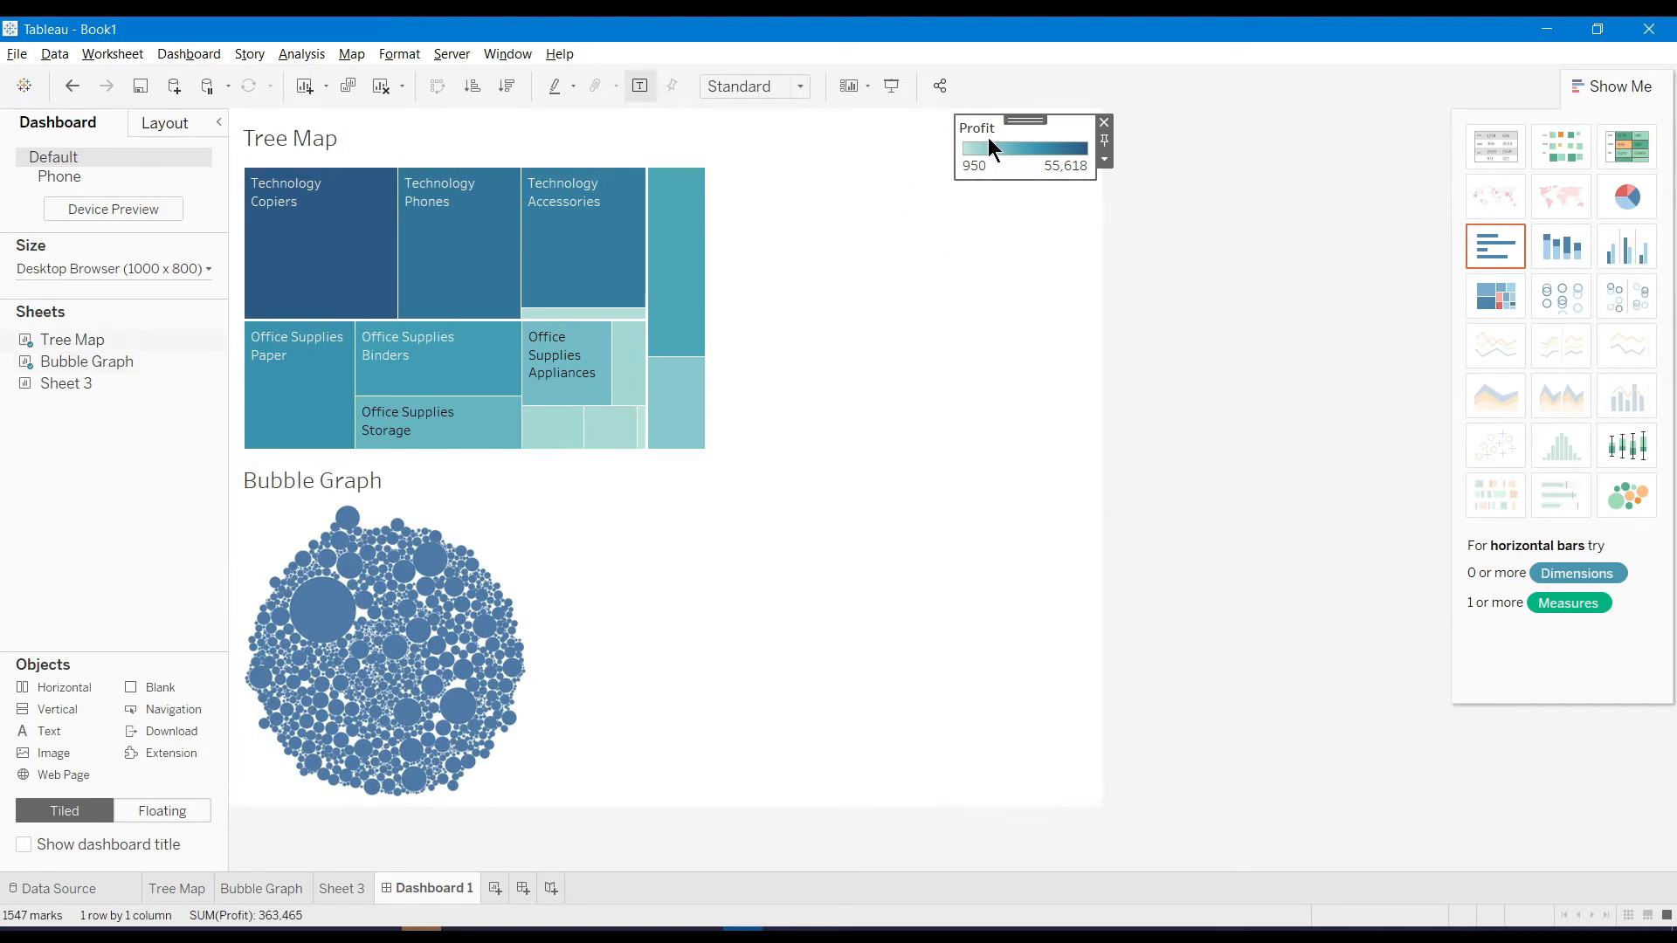
left_click(1105, 123)
Highlight the Technology Copiers block and a copier bubble, then clear the selection
left_click(747, 262)
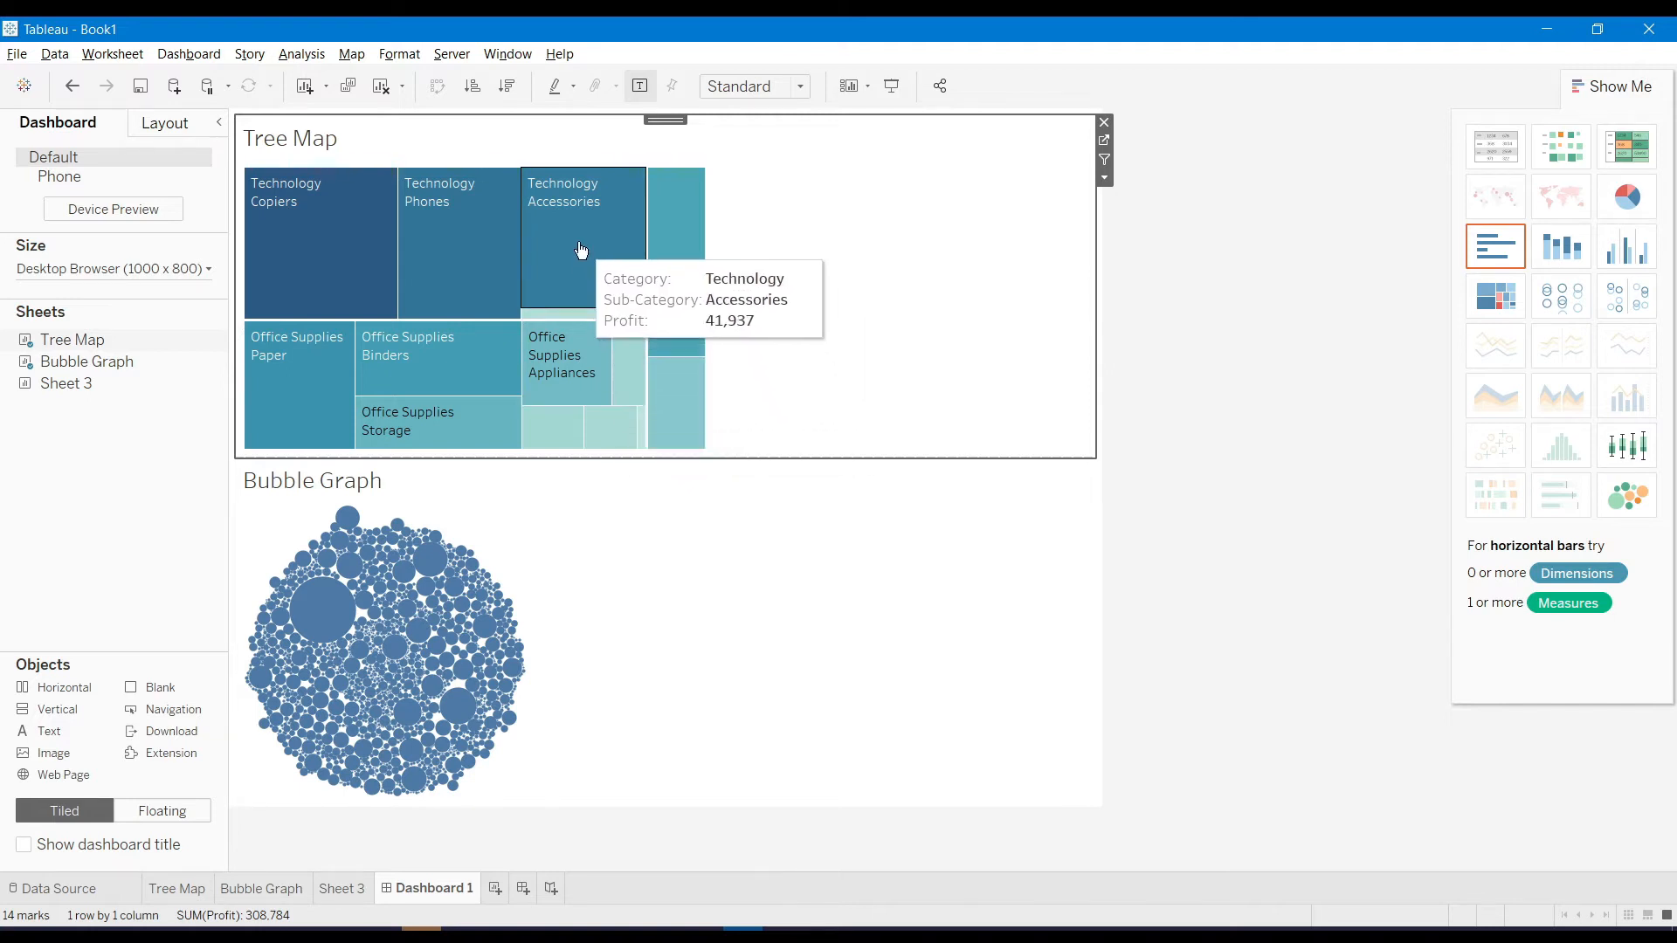
mouse_move(272, 203)
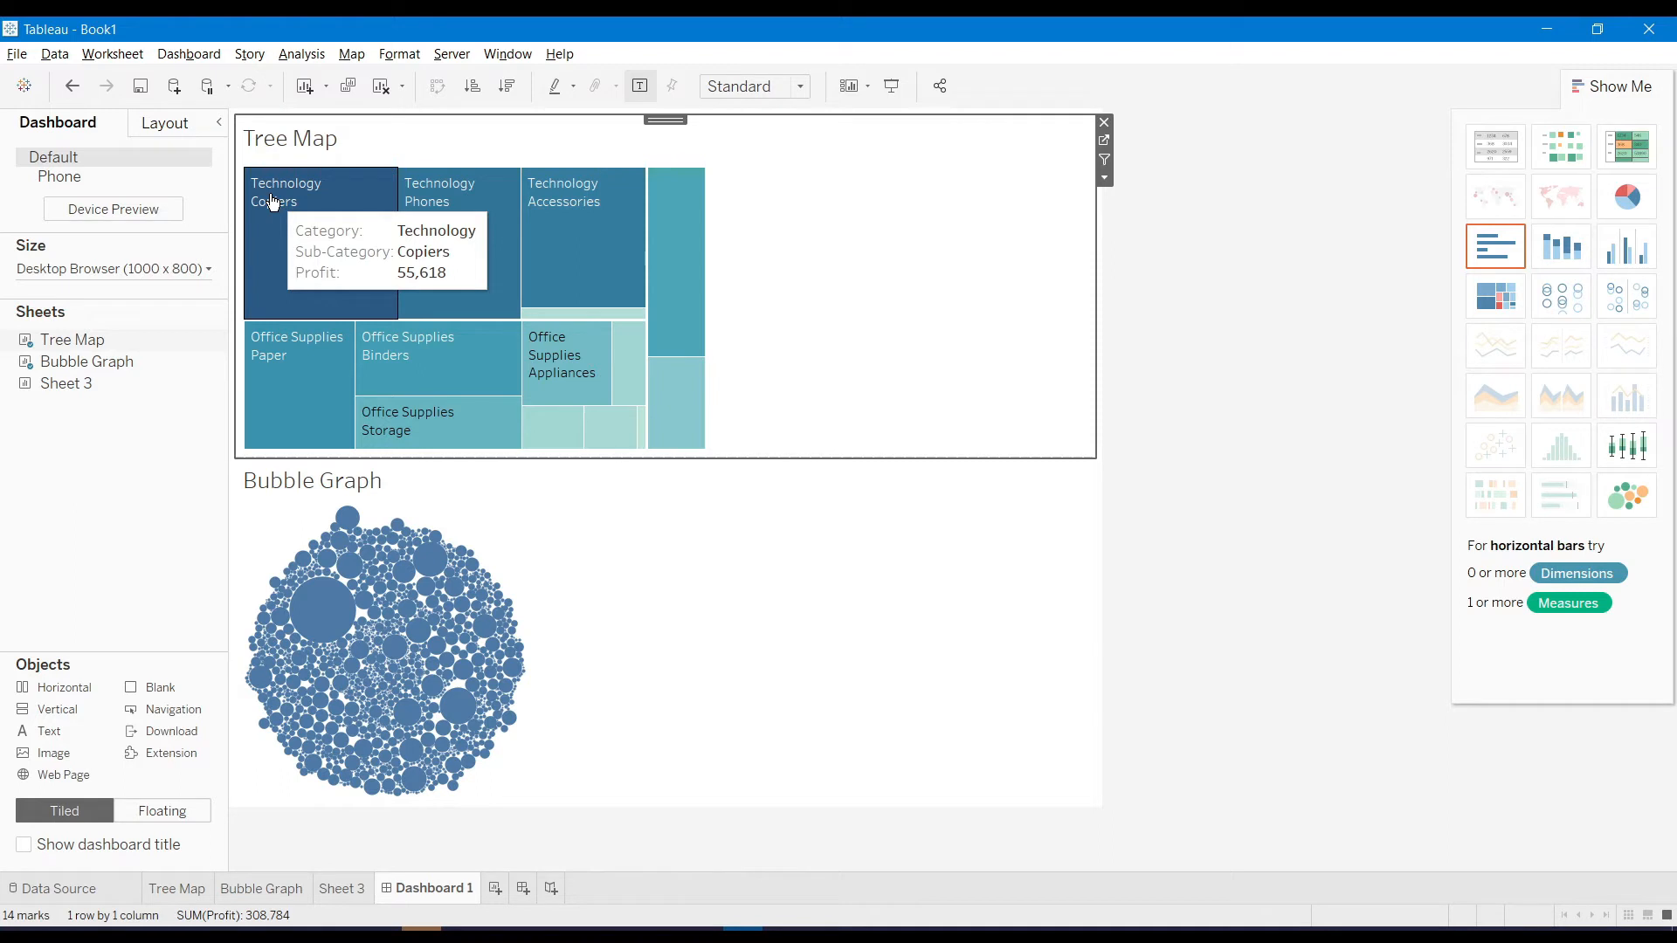
left_click(273, 203)
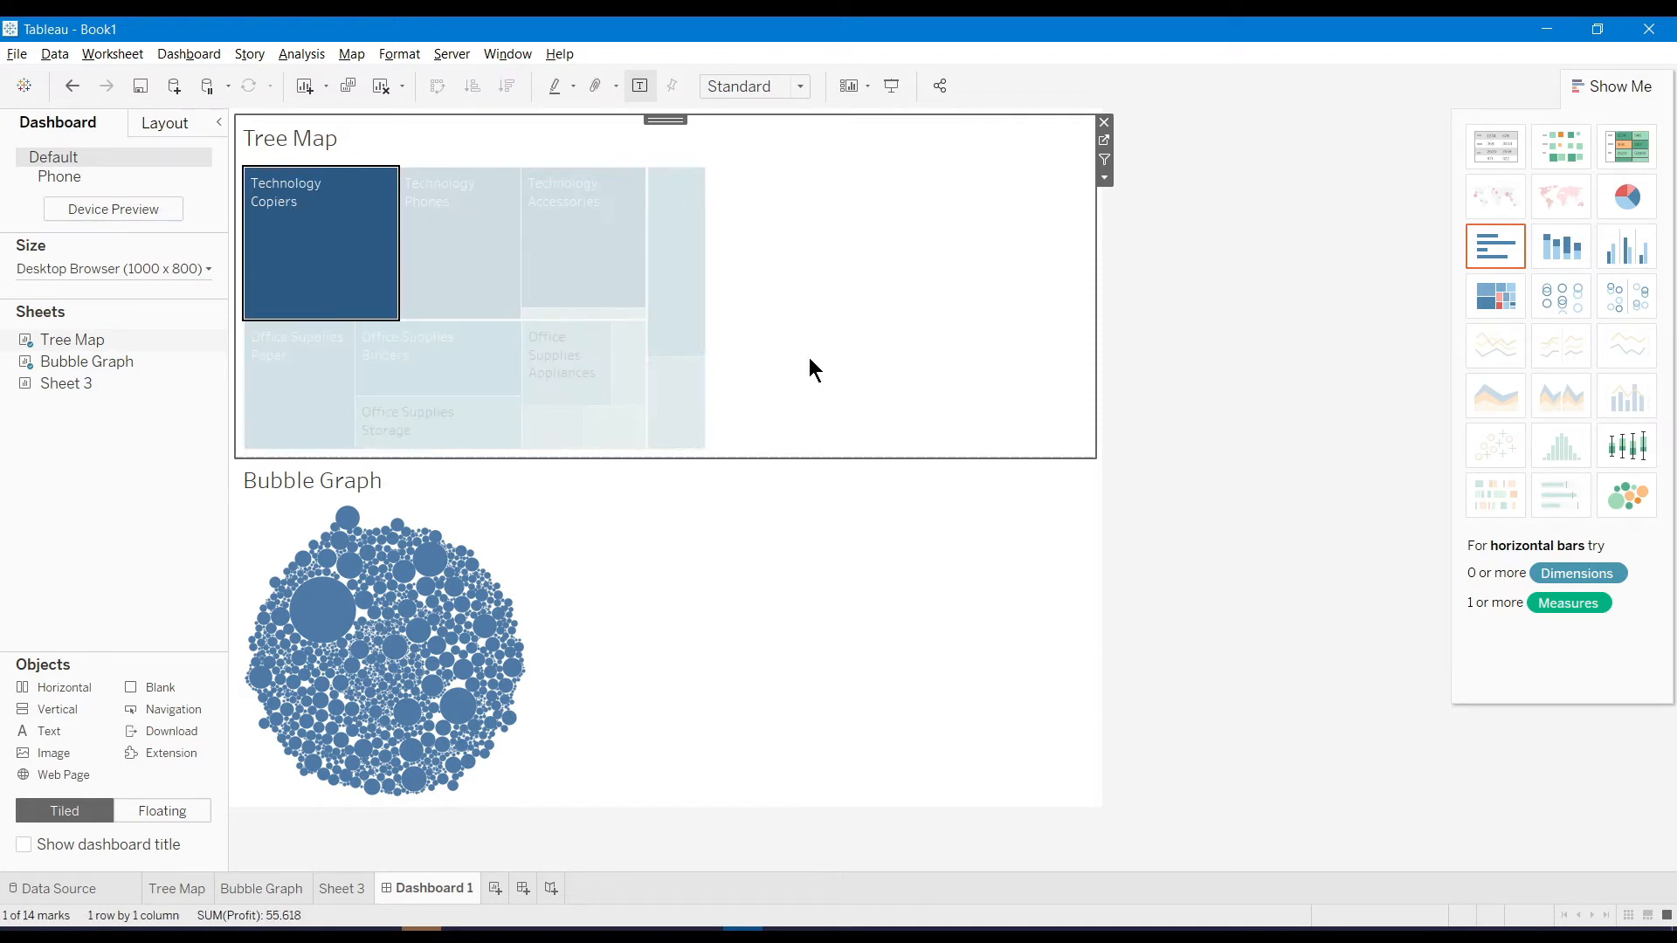
mouse_move(318, 232)
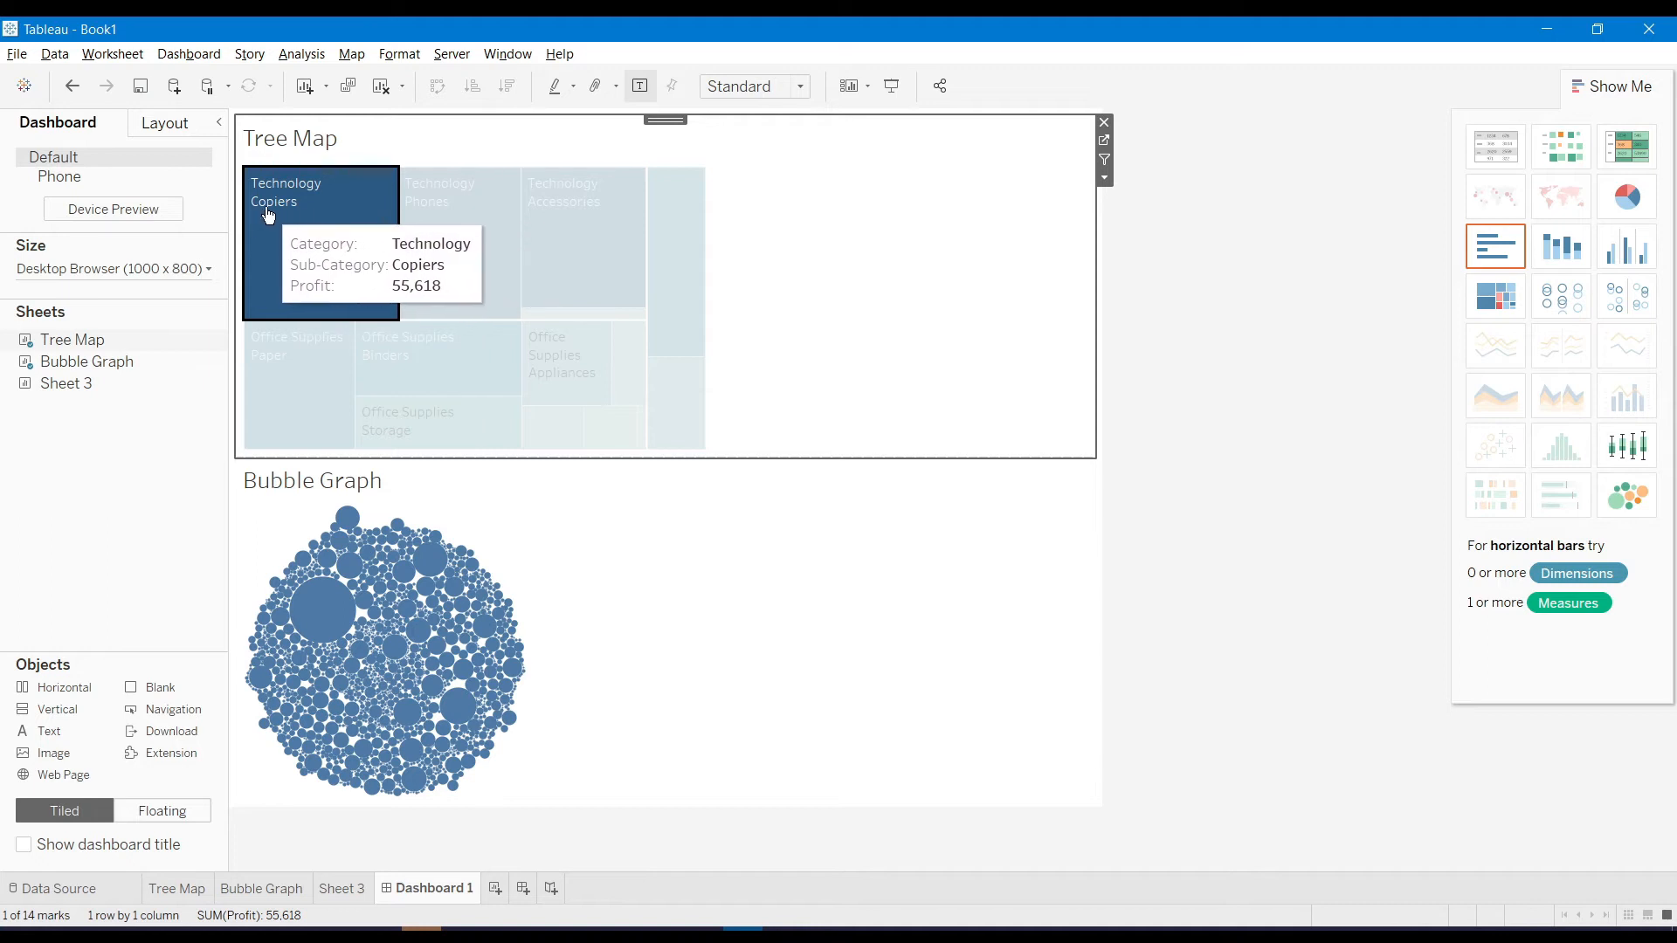
left_click(433, 687)
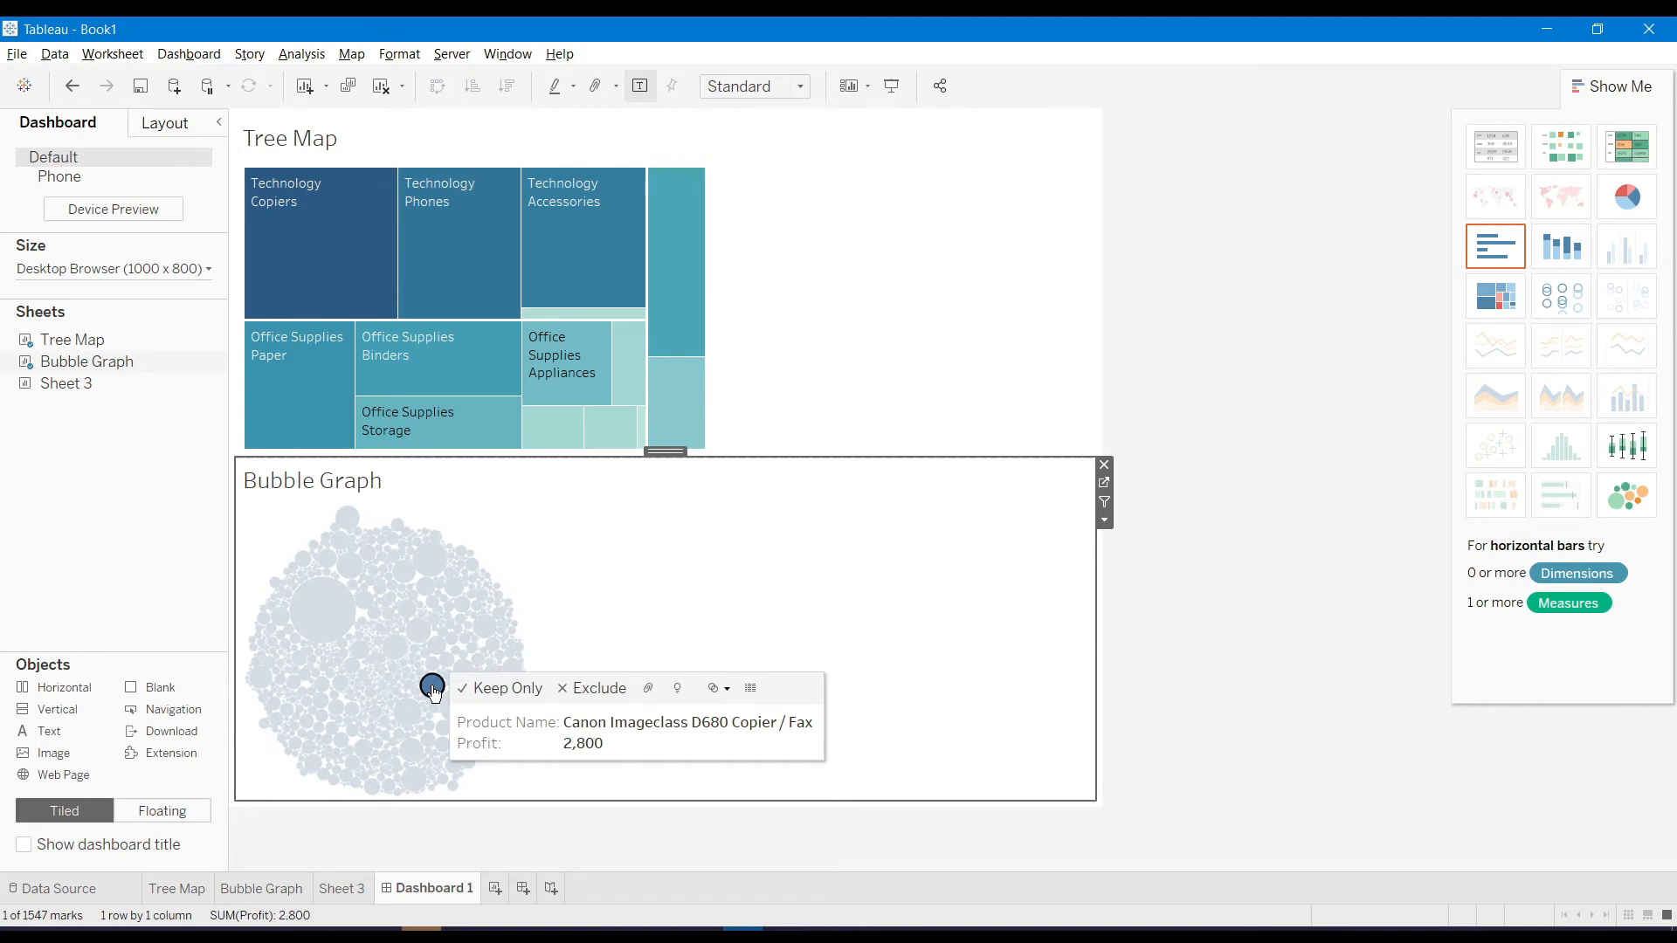
left_click(723, 584)
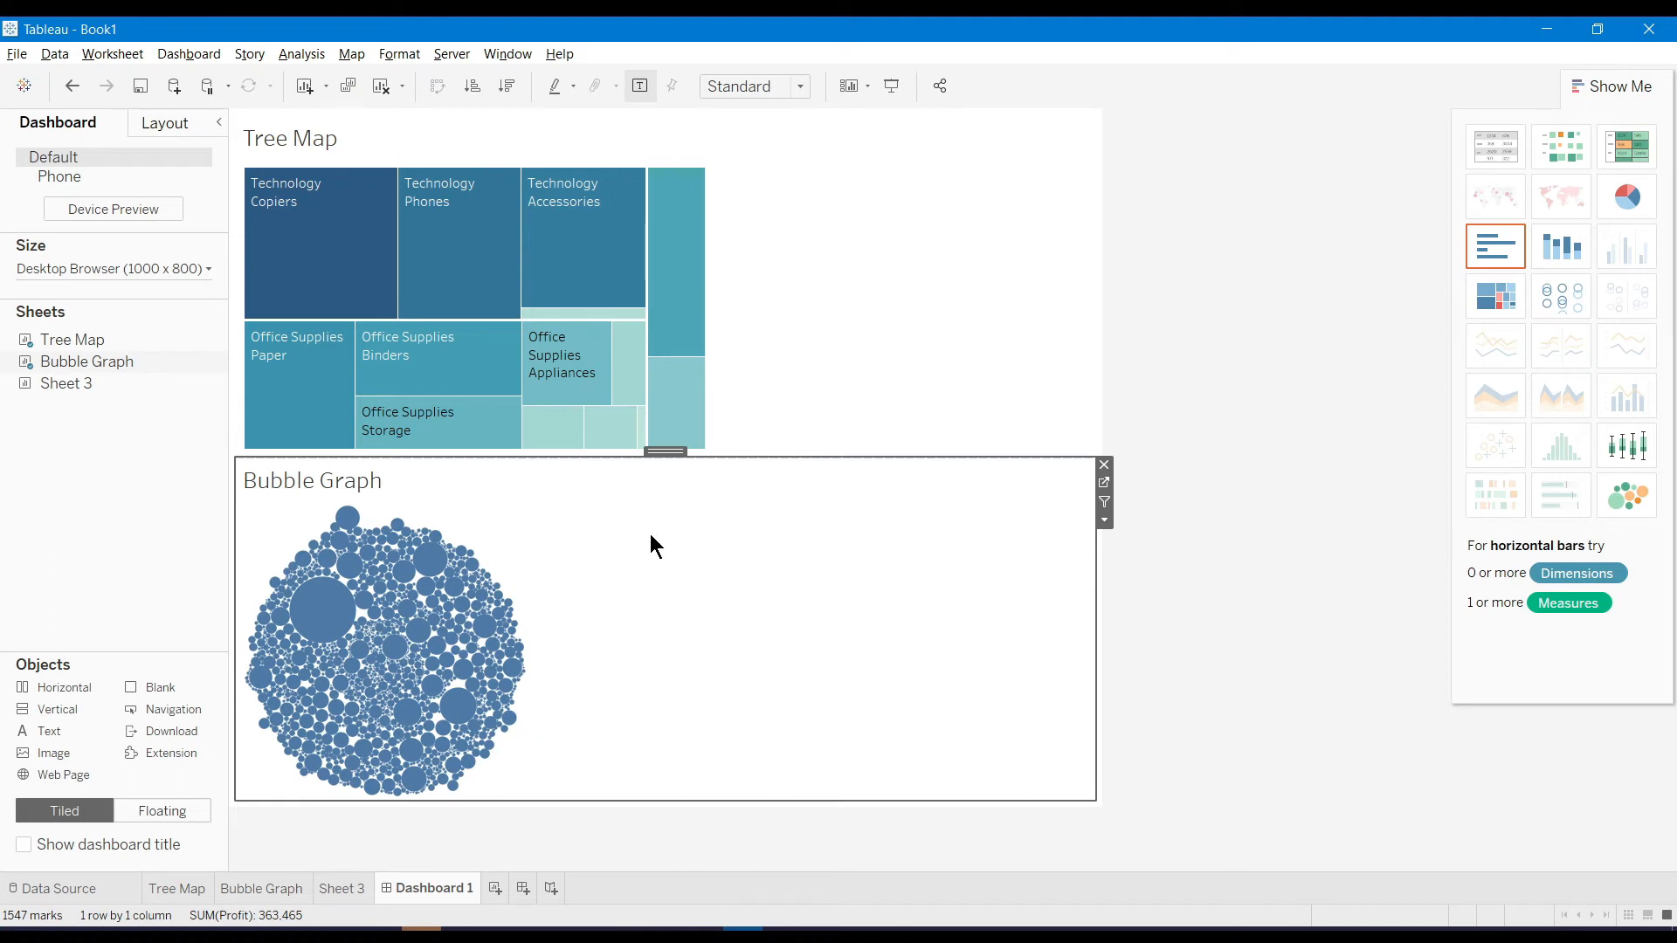
Export the dashboard as a PNG image named Dashboard 1 to the Desktop
left_click(191, 52)
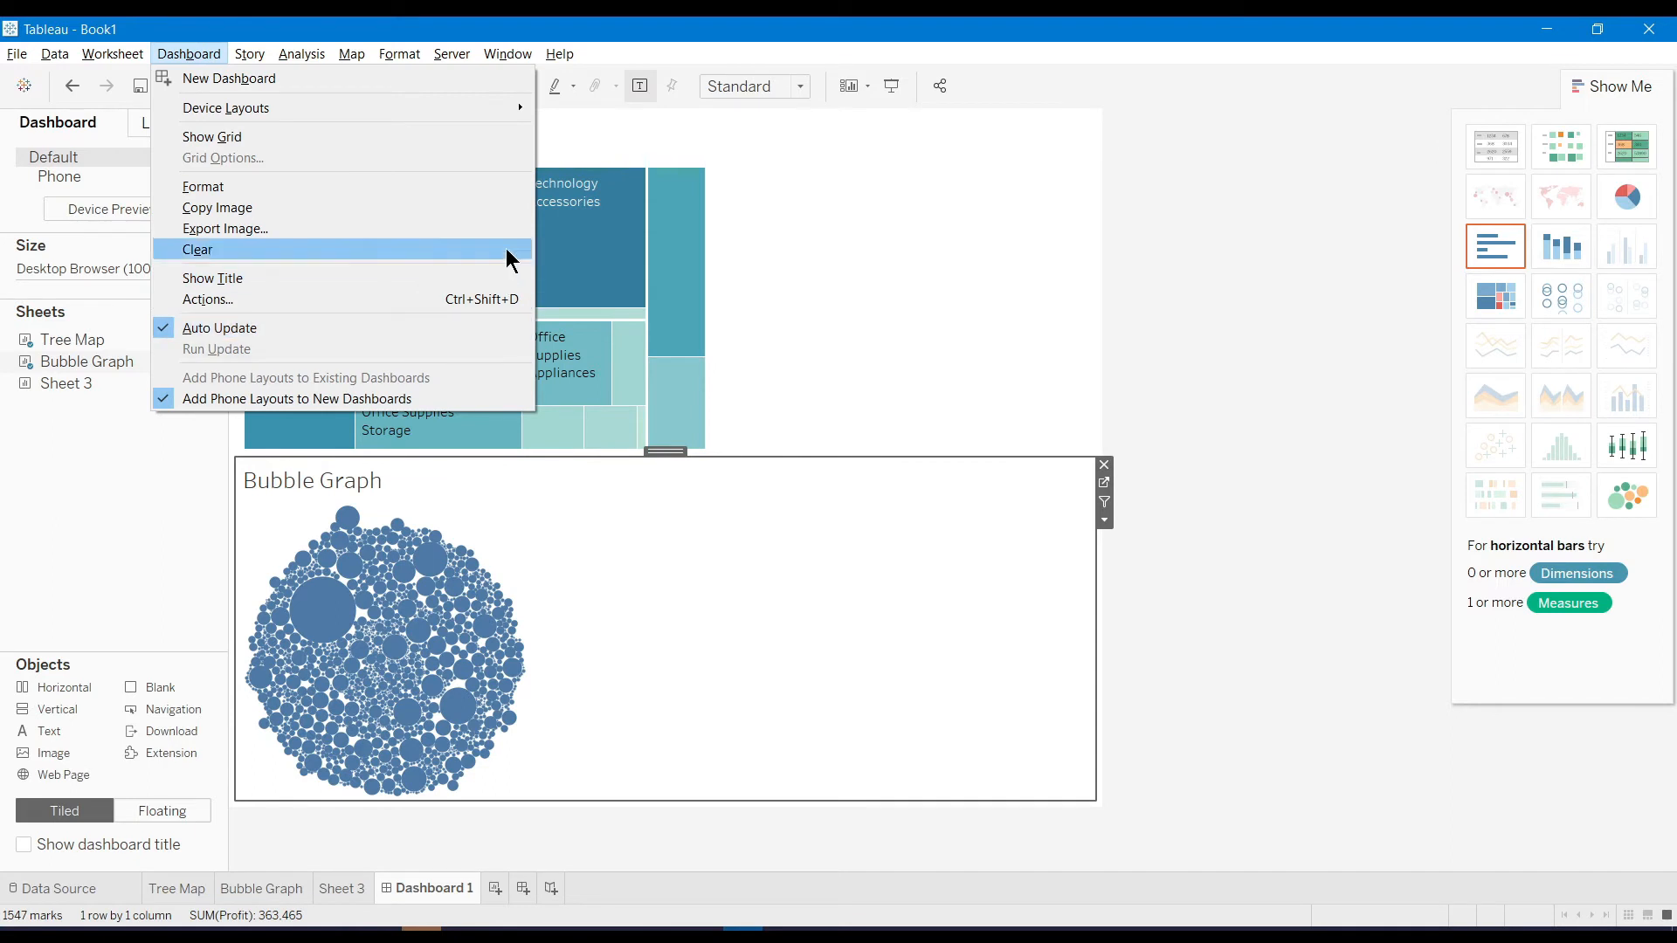
left_click(502, 229)
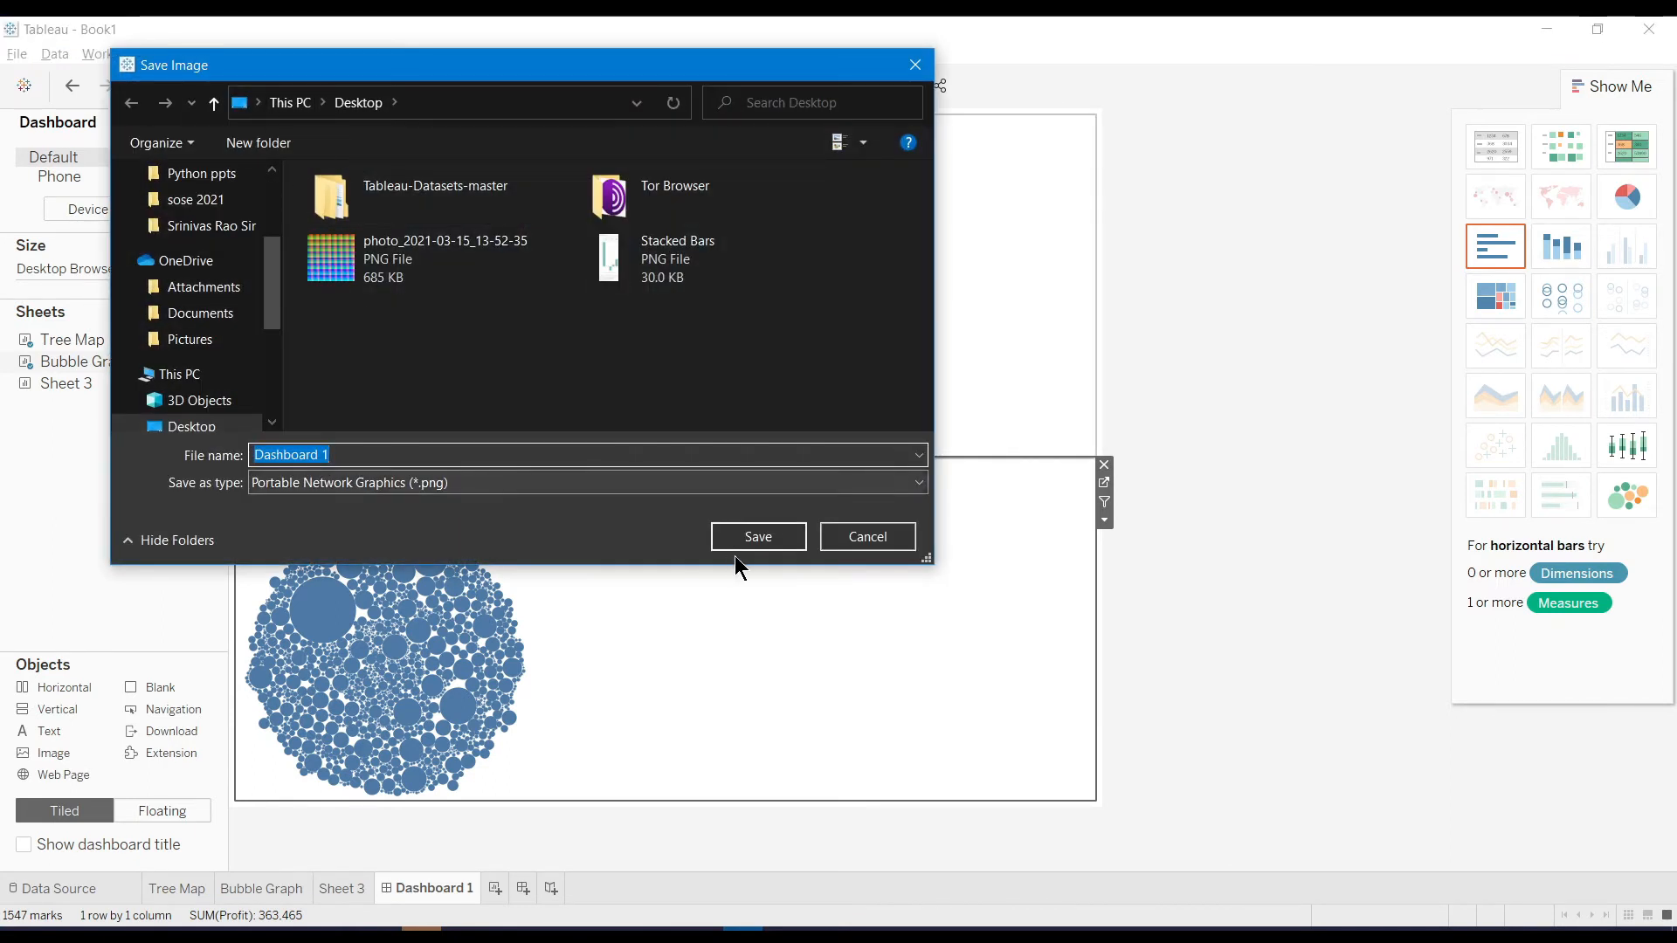
left_click(755, 539)
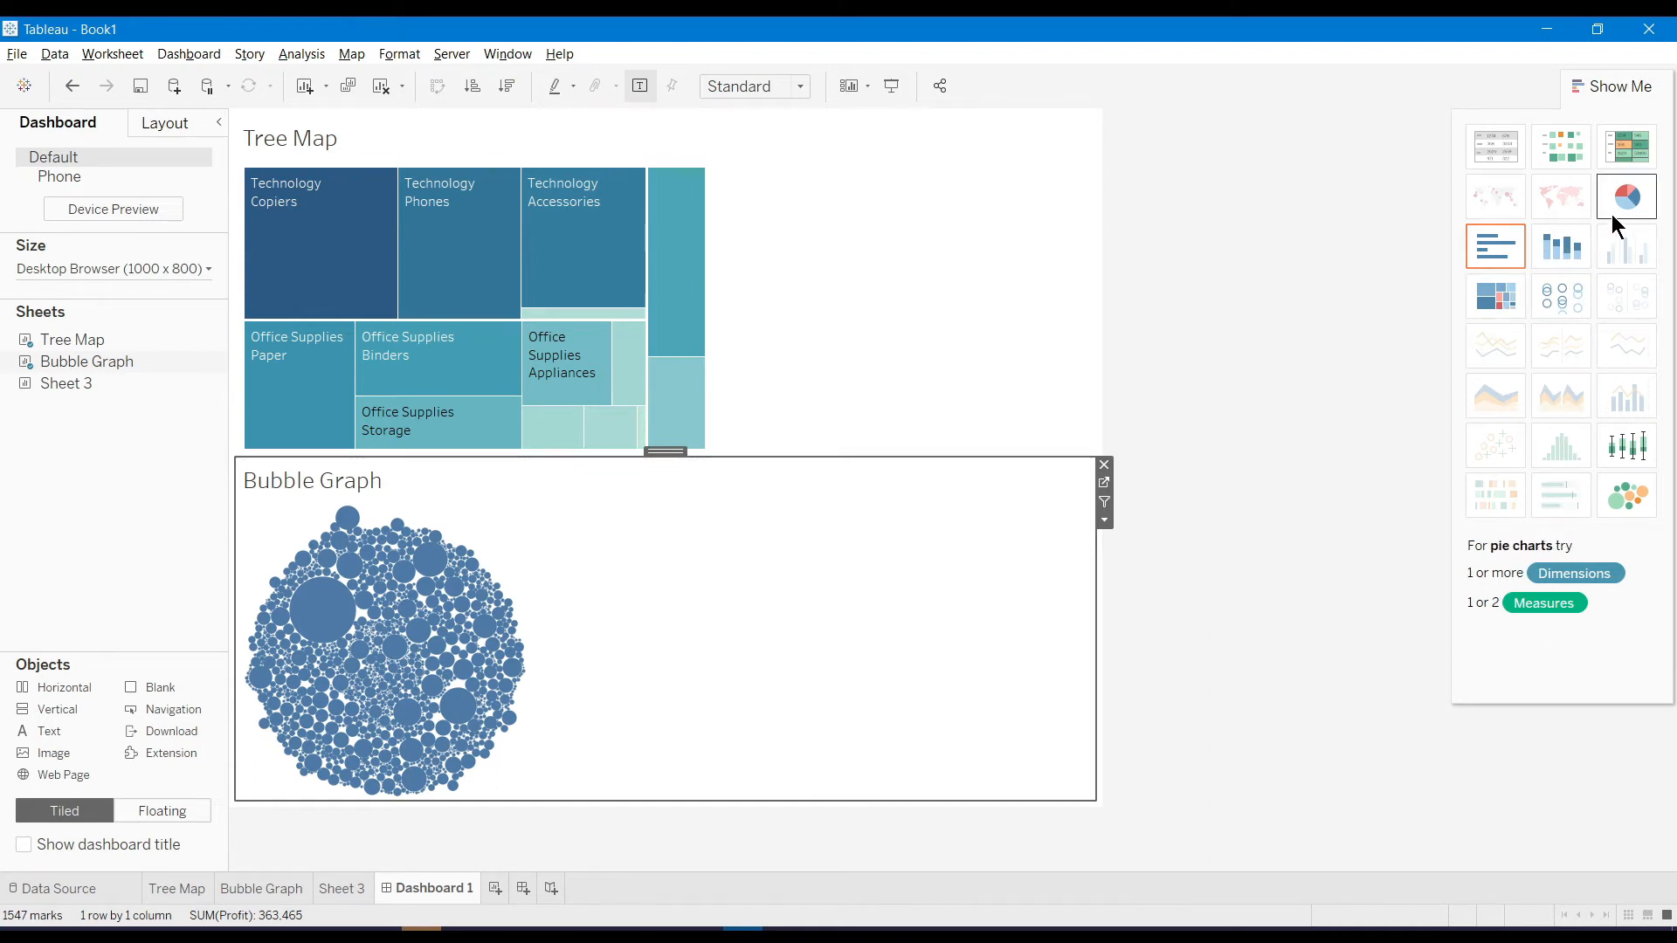
Try highlight table, bubbles, box plot and treemap on Bubble Graph, ending on stacked bars
left_click(1625, 162)
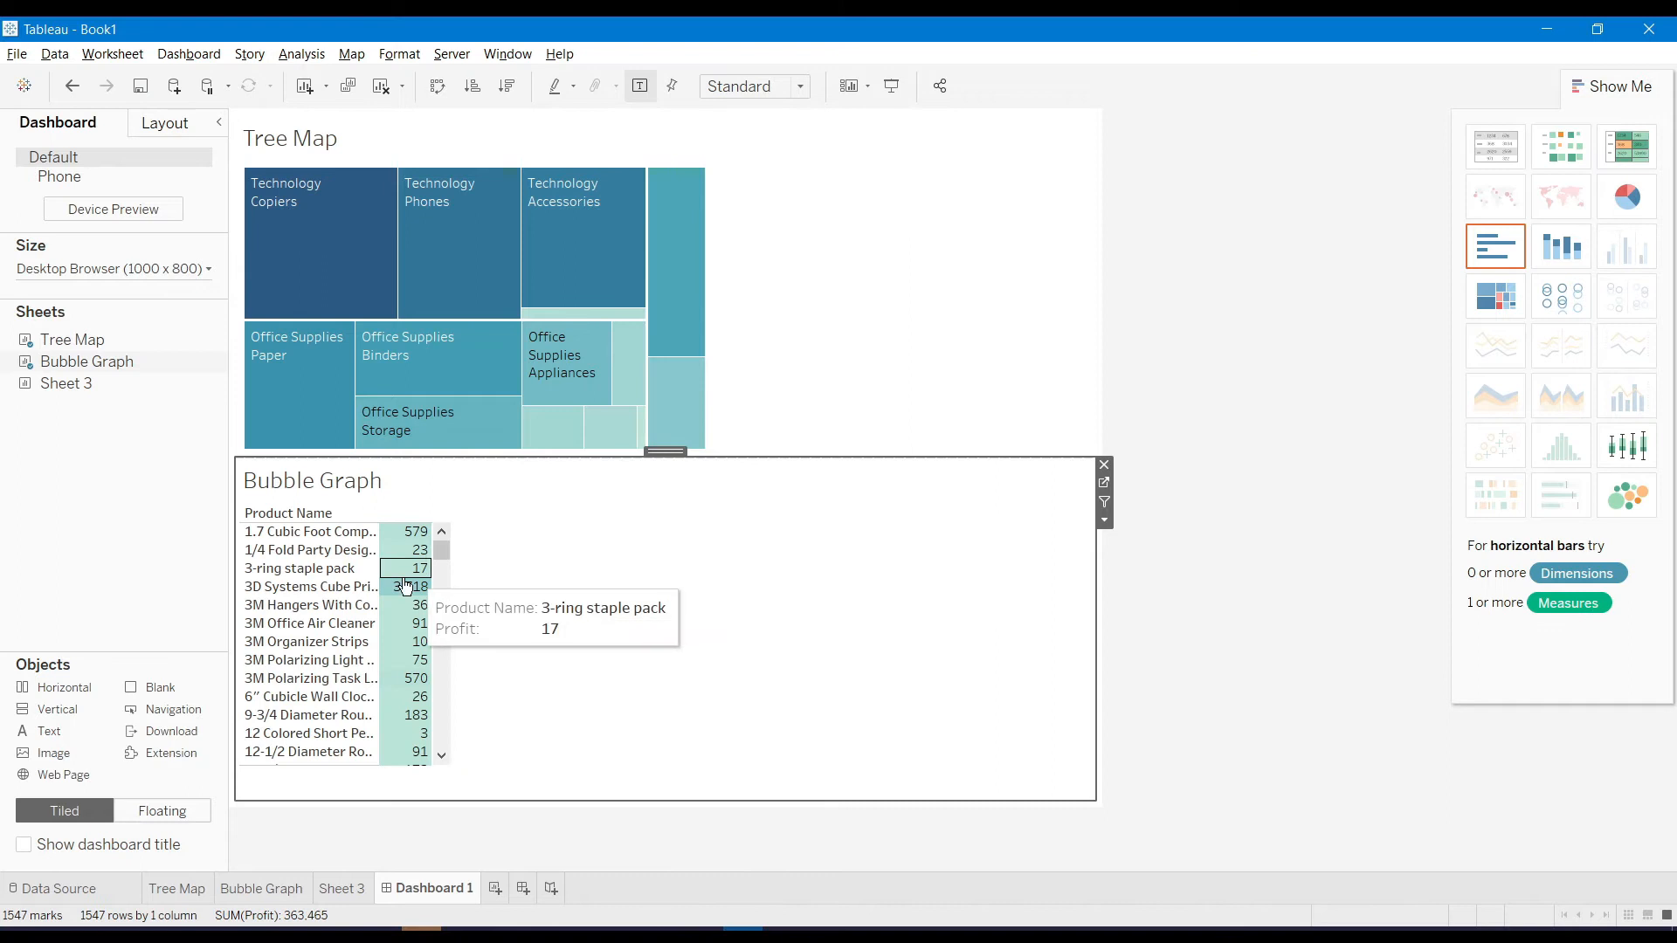
left_click(1630, 496)
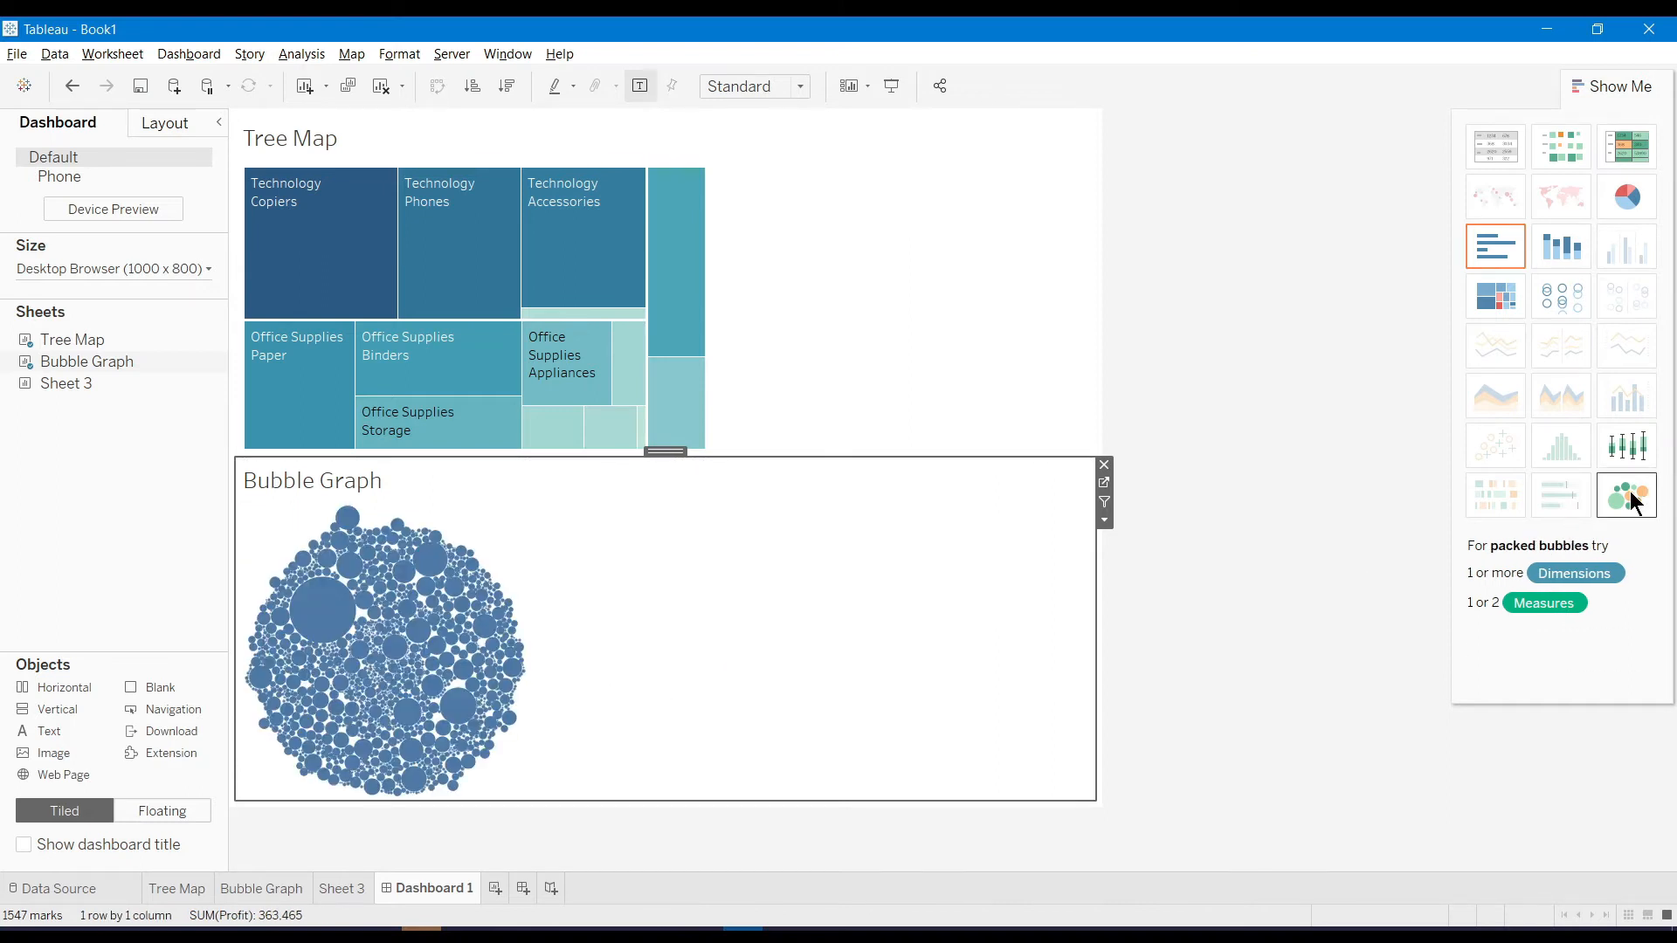
left_click(1636, 447)
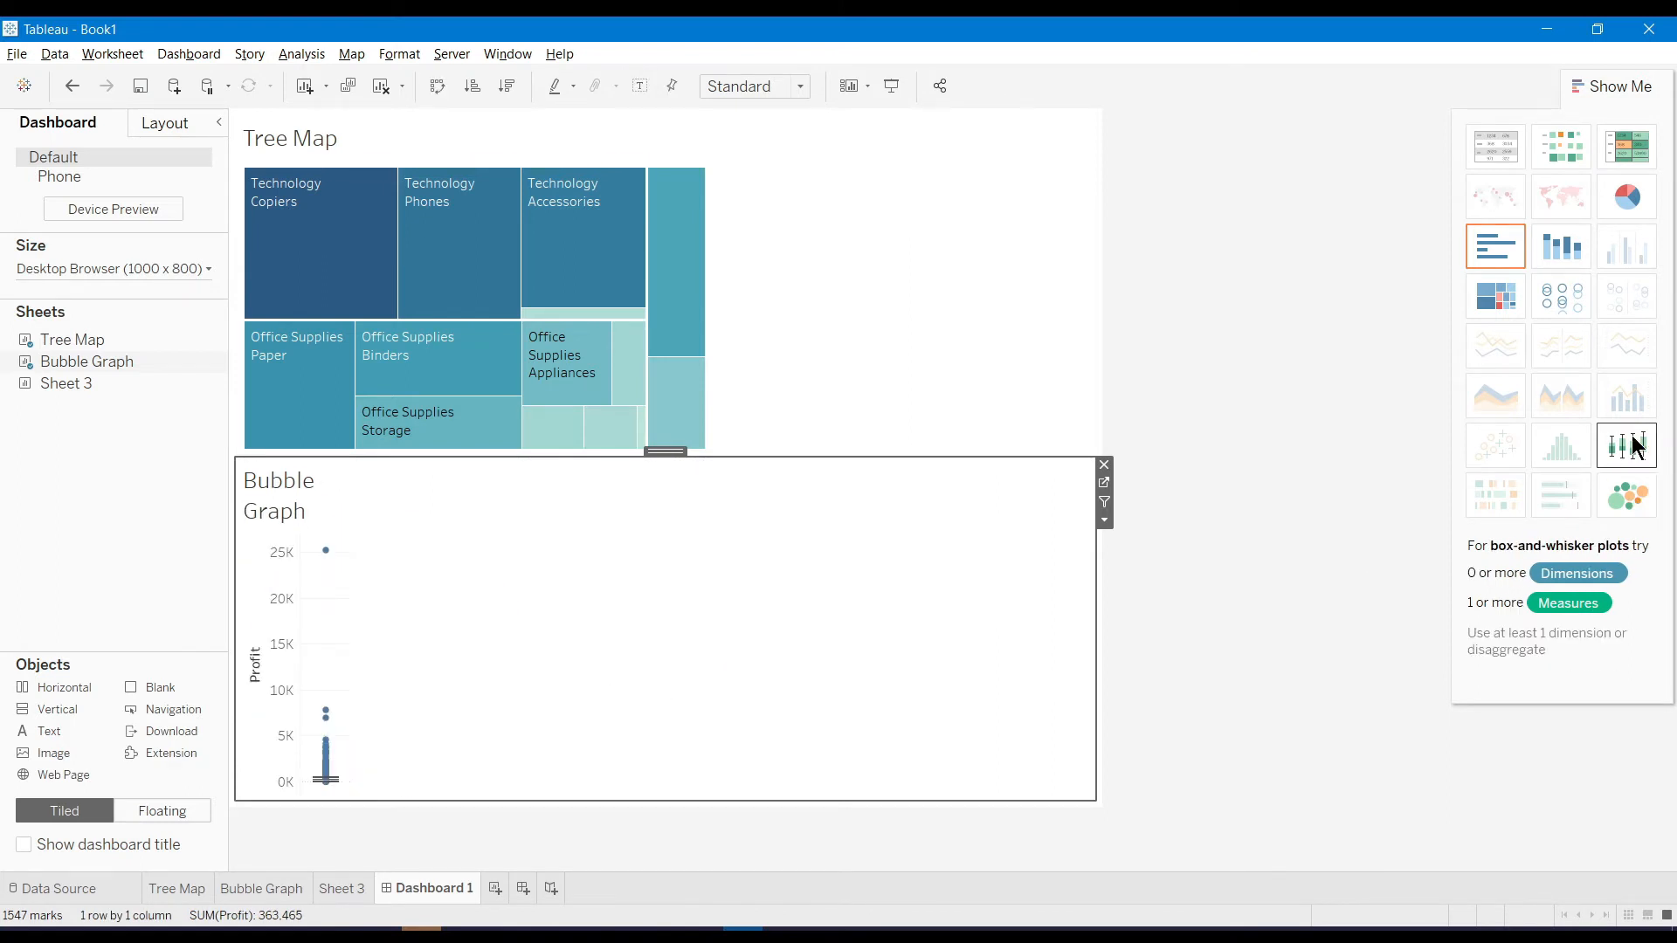
left_click(1489, 311)
left_click(1570, 255)
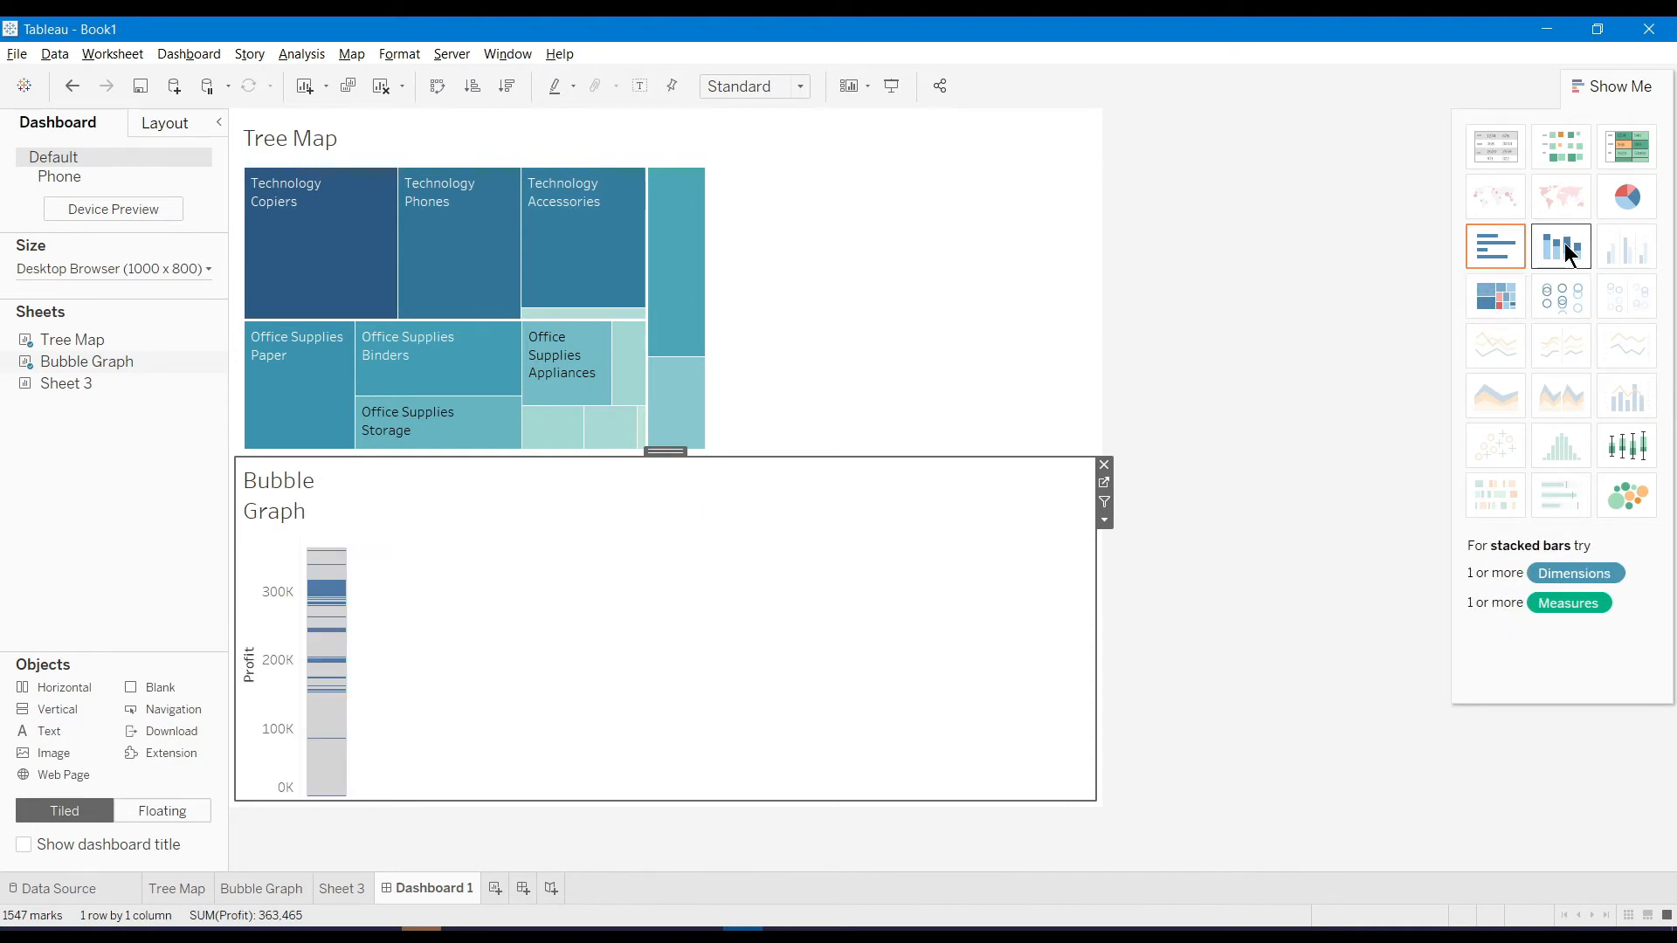
left_click(1308, 294)
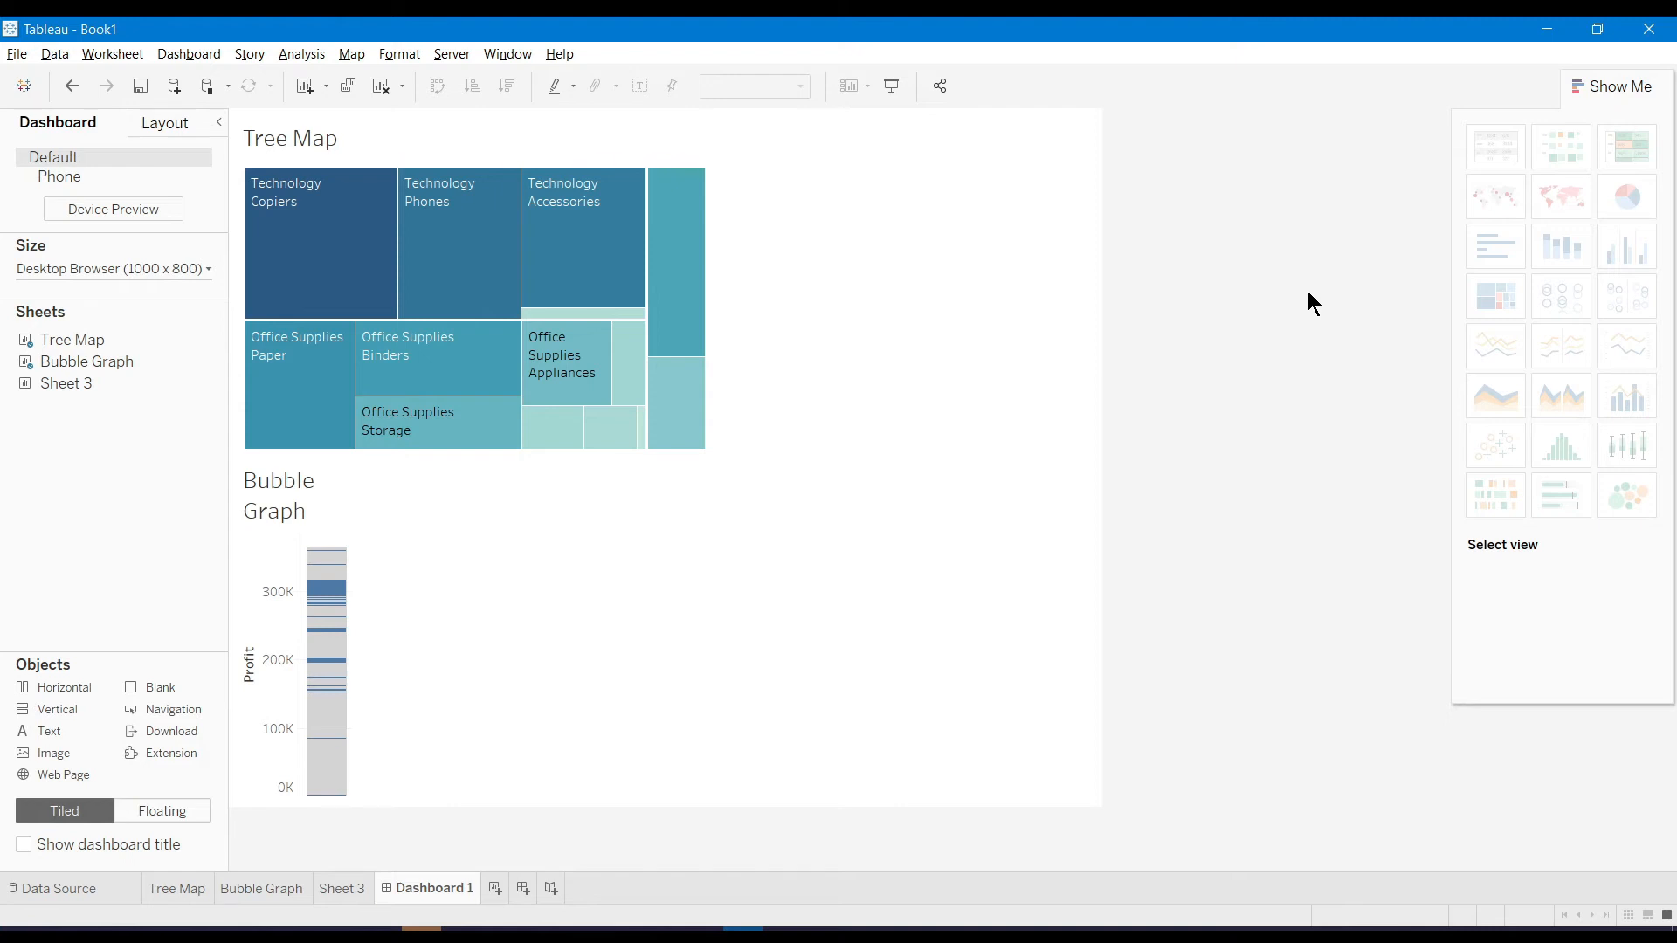
key("ctrl+1")
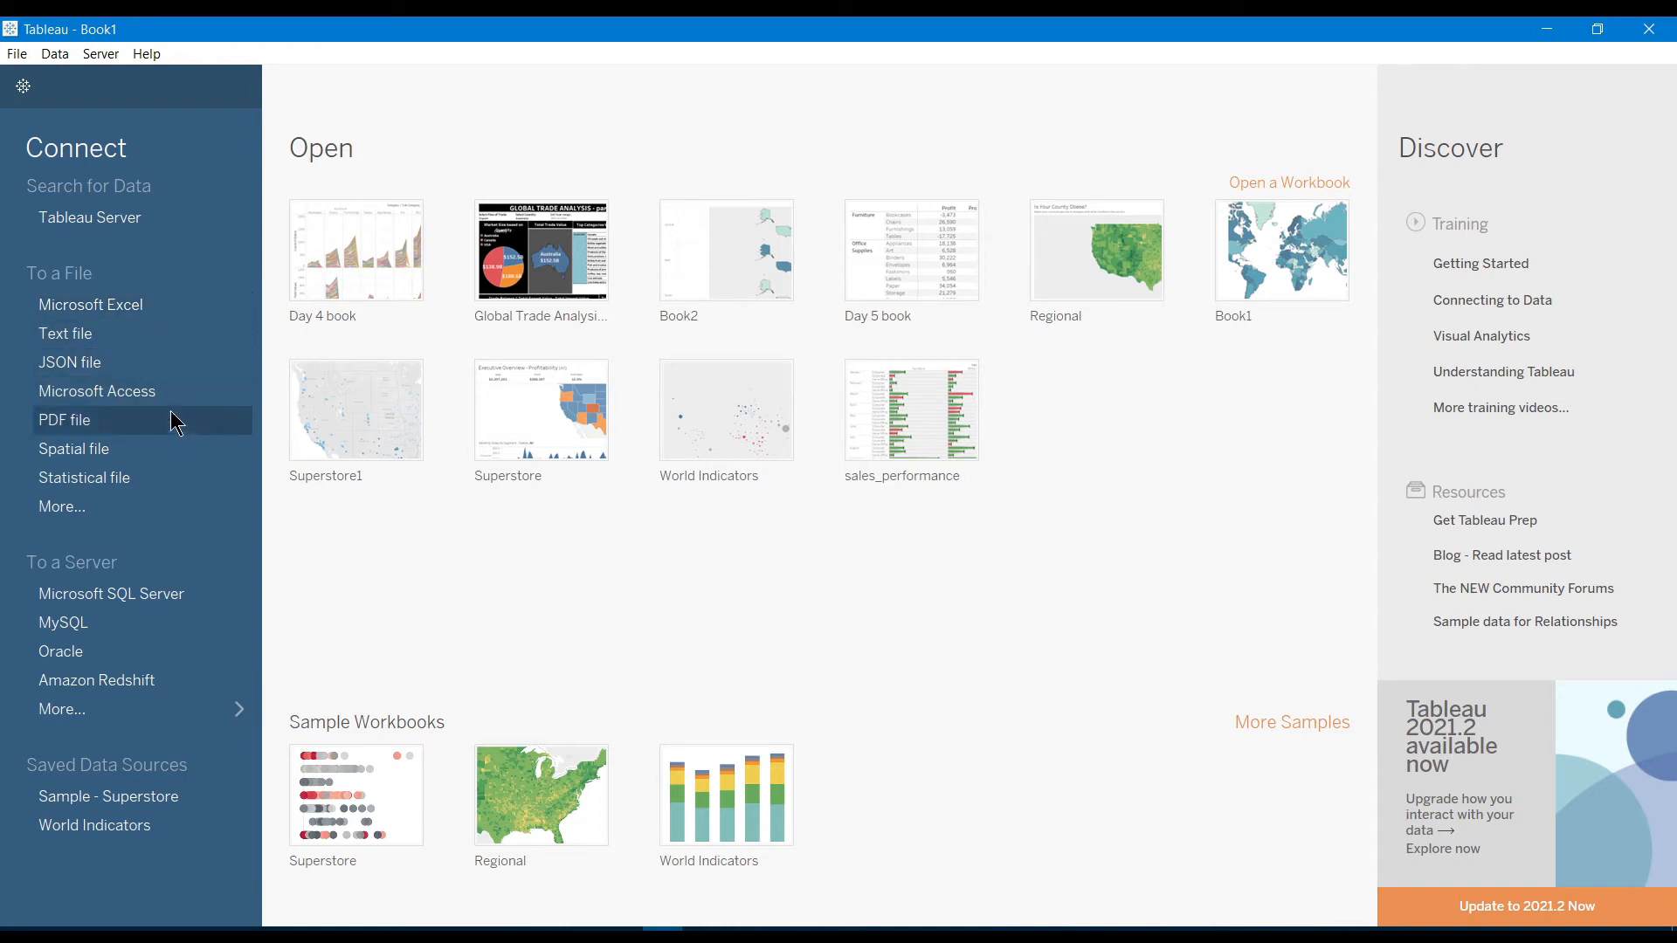
Connect to the Sample - Coffee Chain.mdb Microsoft Access database
left_click(123, 401)
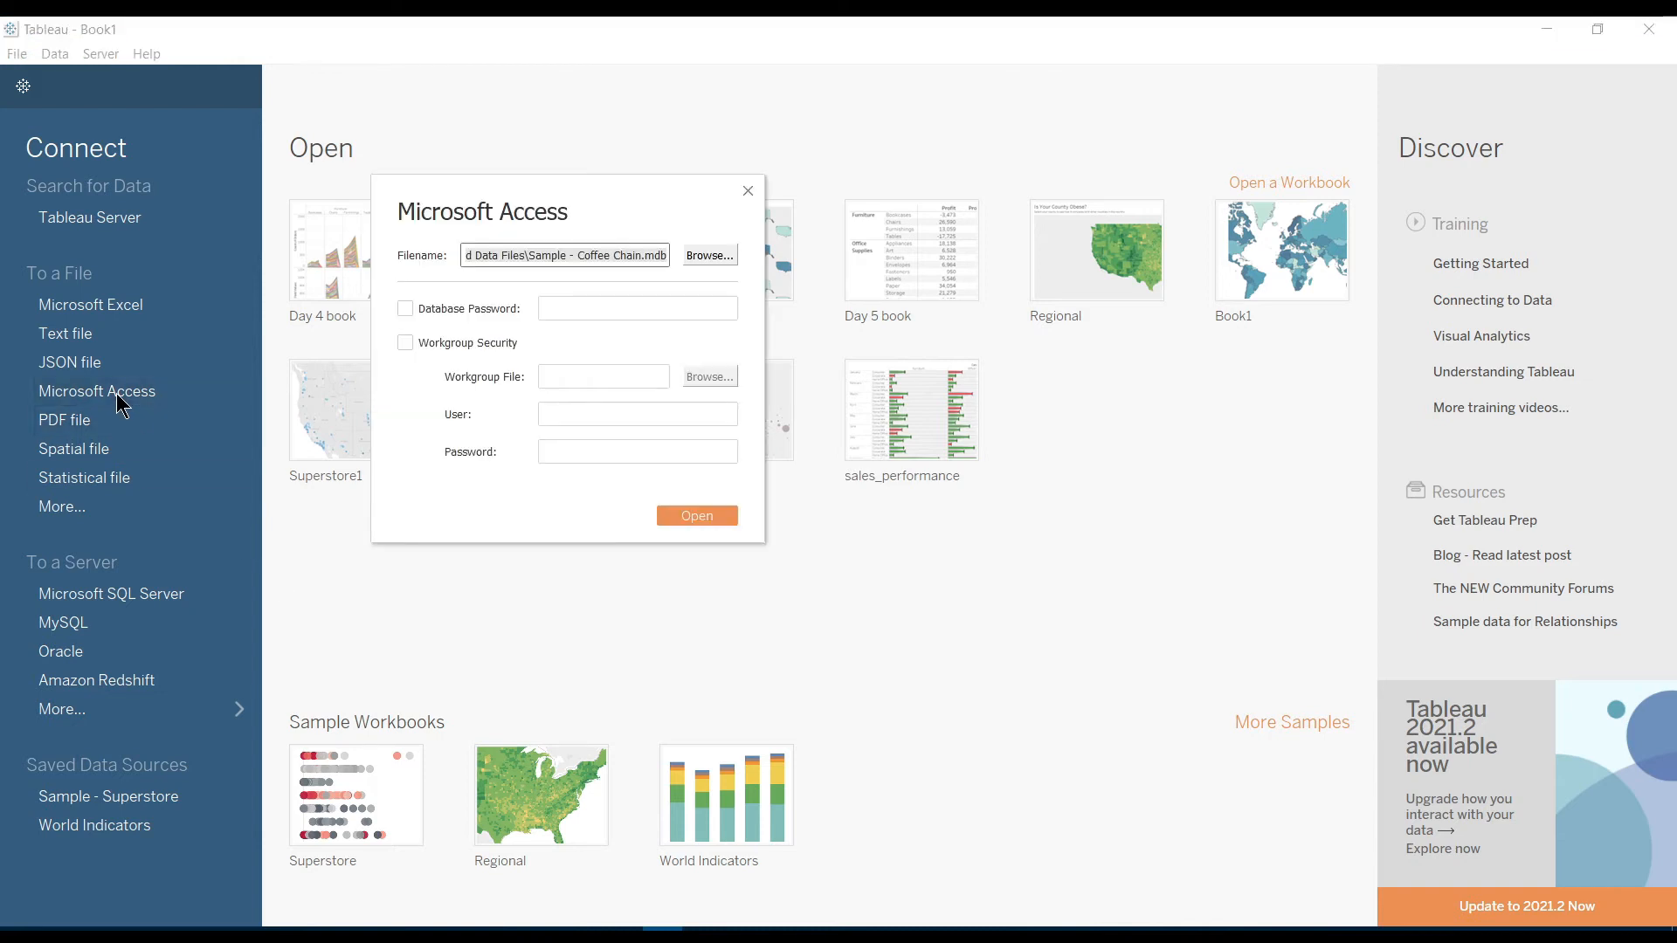
left_click(596, 256)
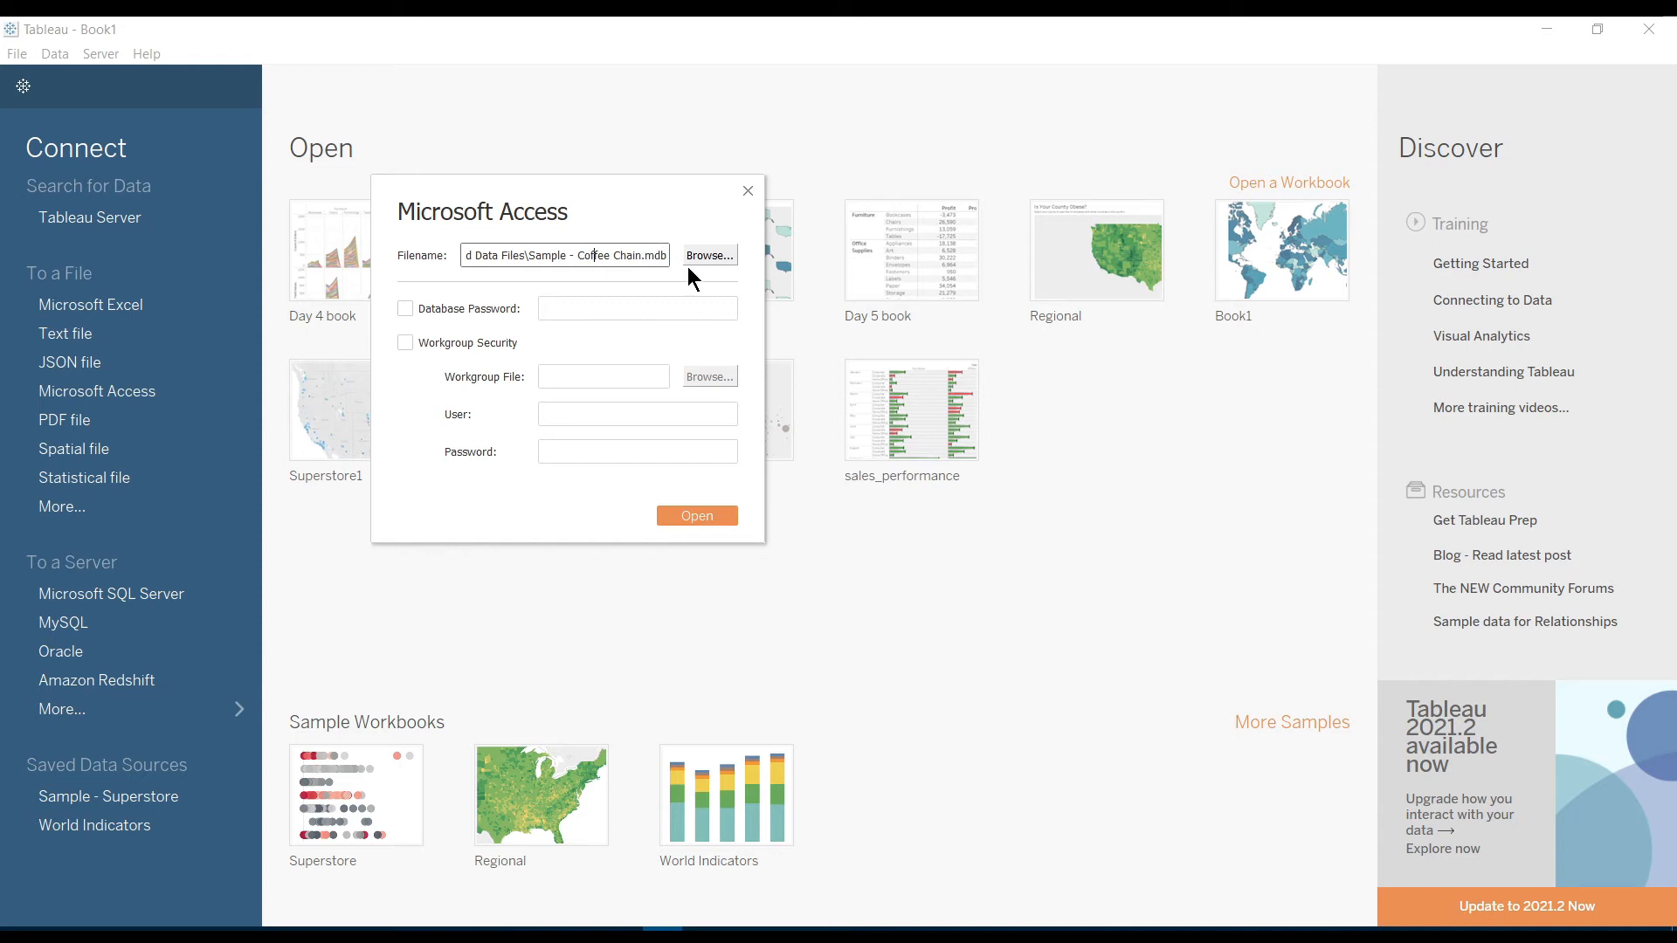
left_click(695, 513)
left_click(705, 520)
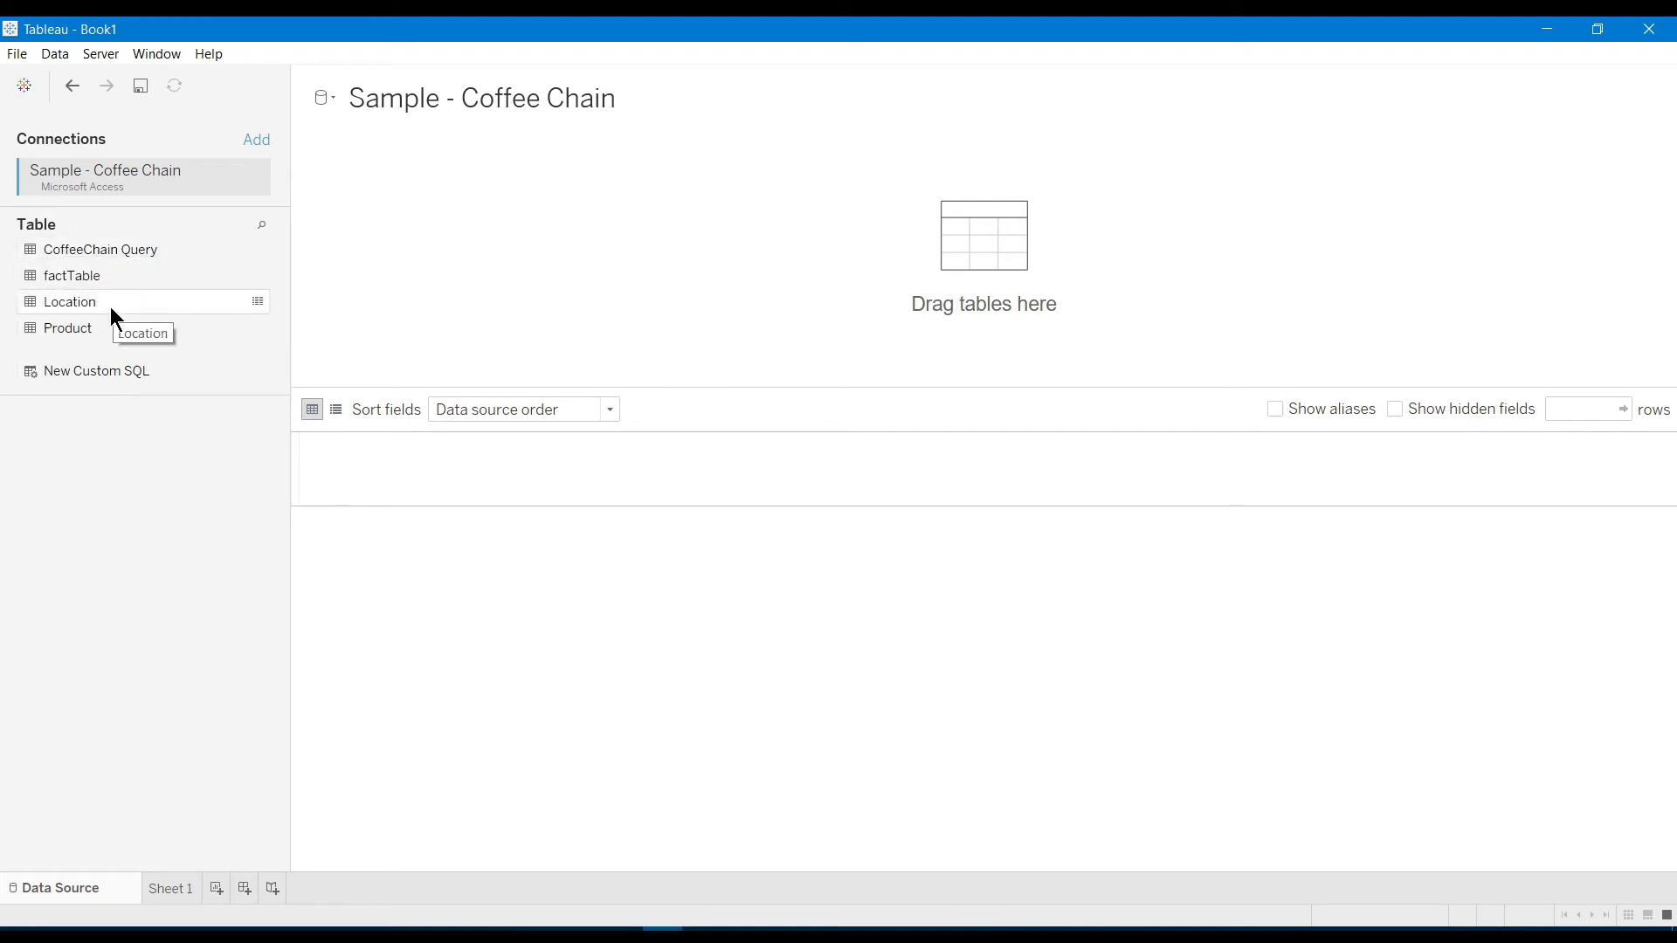
left_click_drag(103, 251, 556, 226)
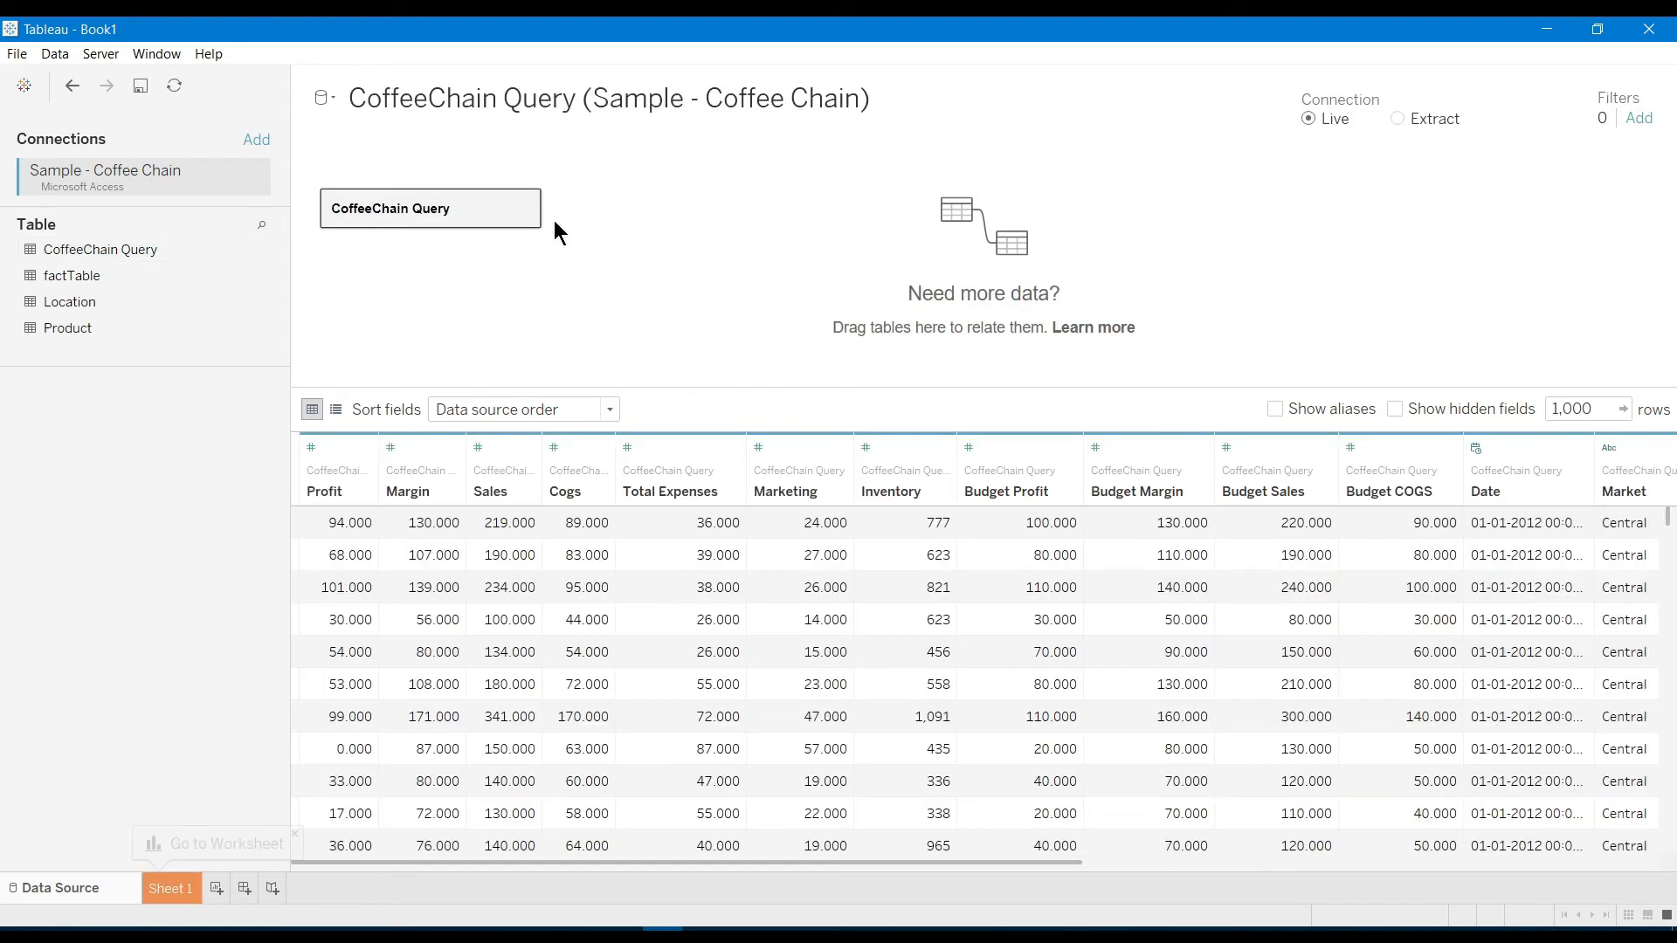
scroll(983, 687, "right", 5)
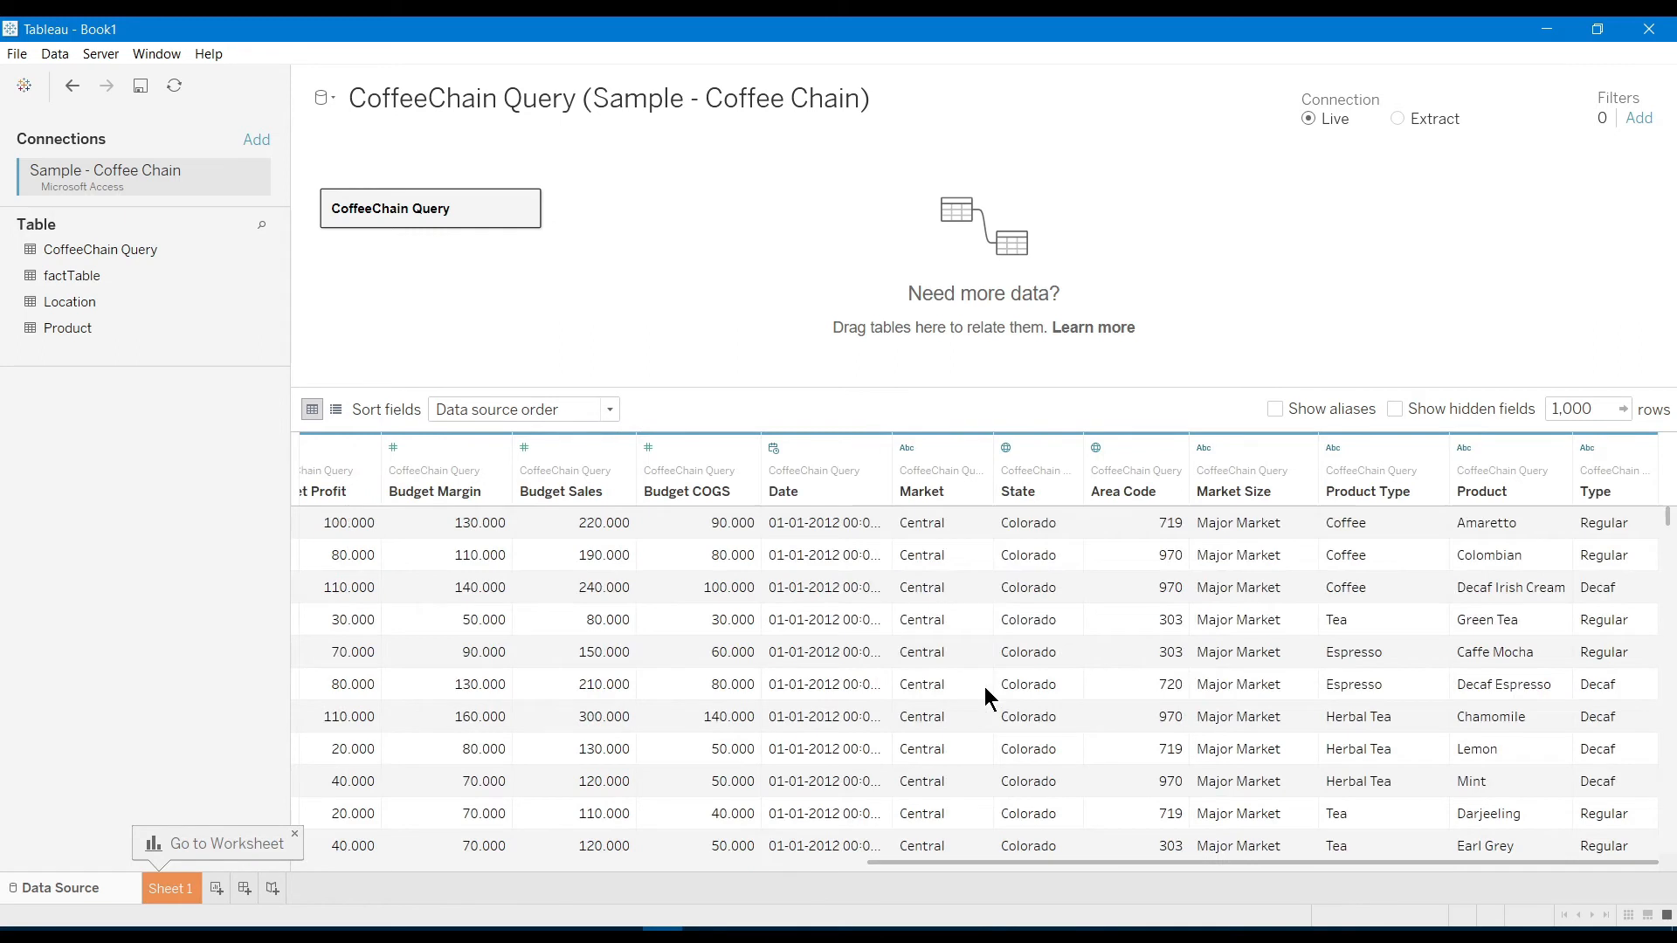
scroll(984, 687, "left", 5)
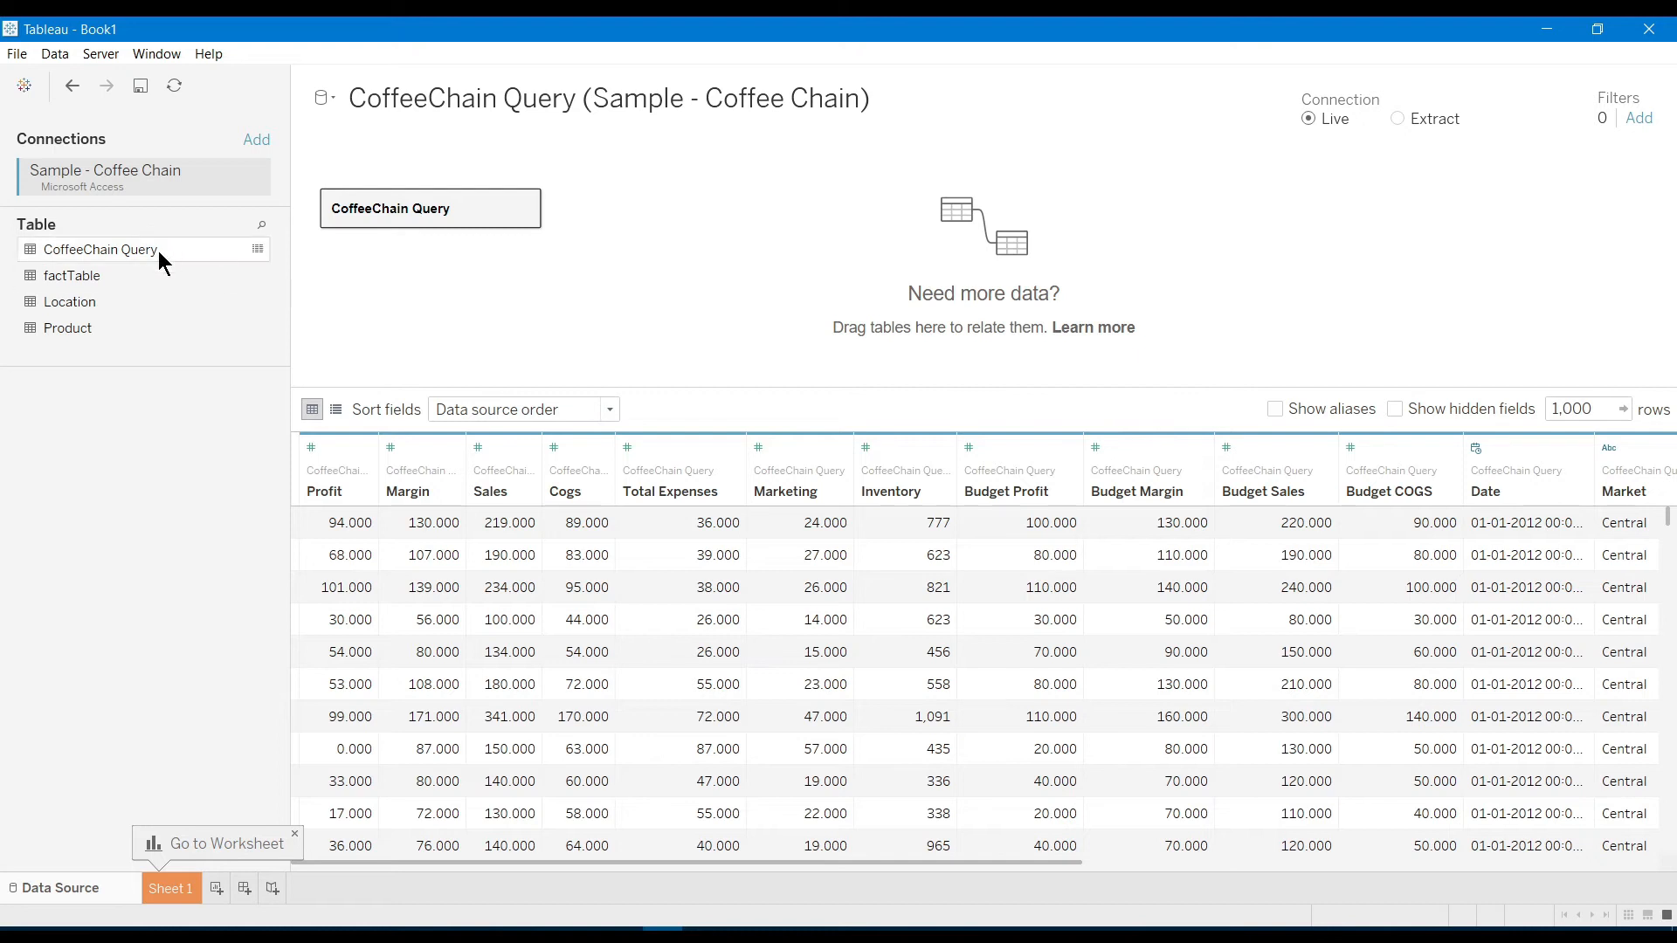
left_click_drag(146, 282, 537, 207)
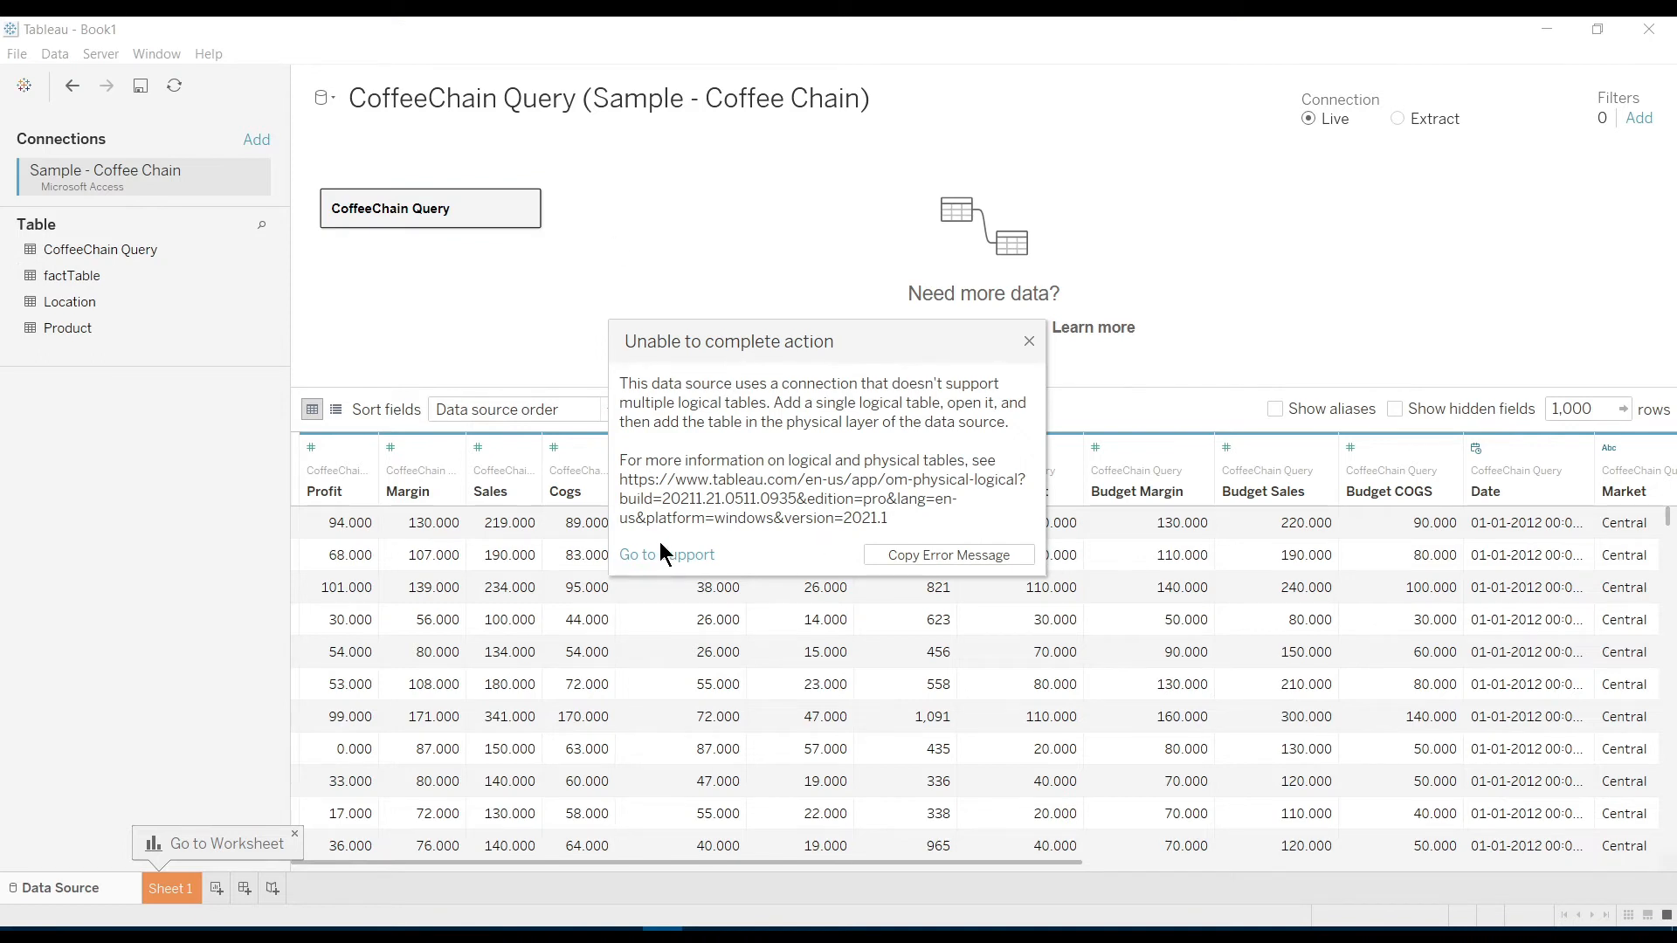
left_click(1029, 341)
left_click_drag(114, 308, 643, 203)
left_click(1032, 343)
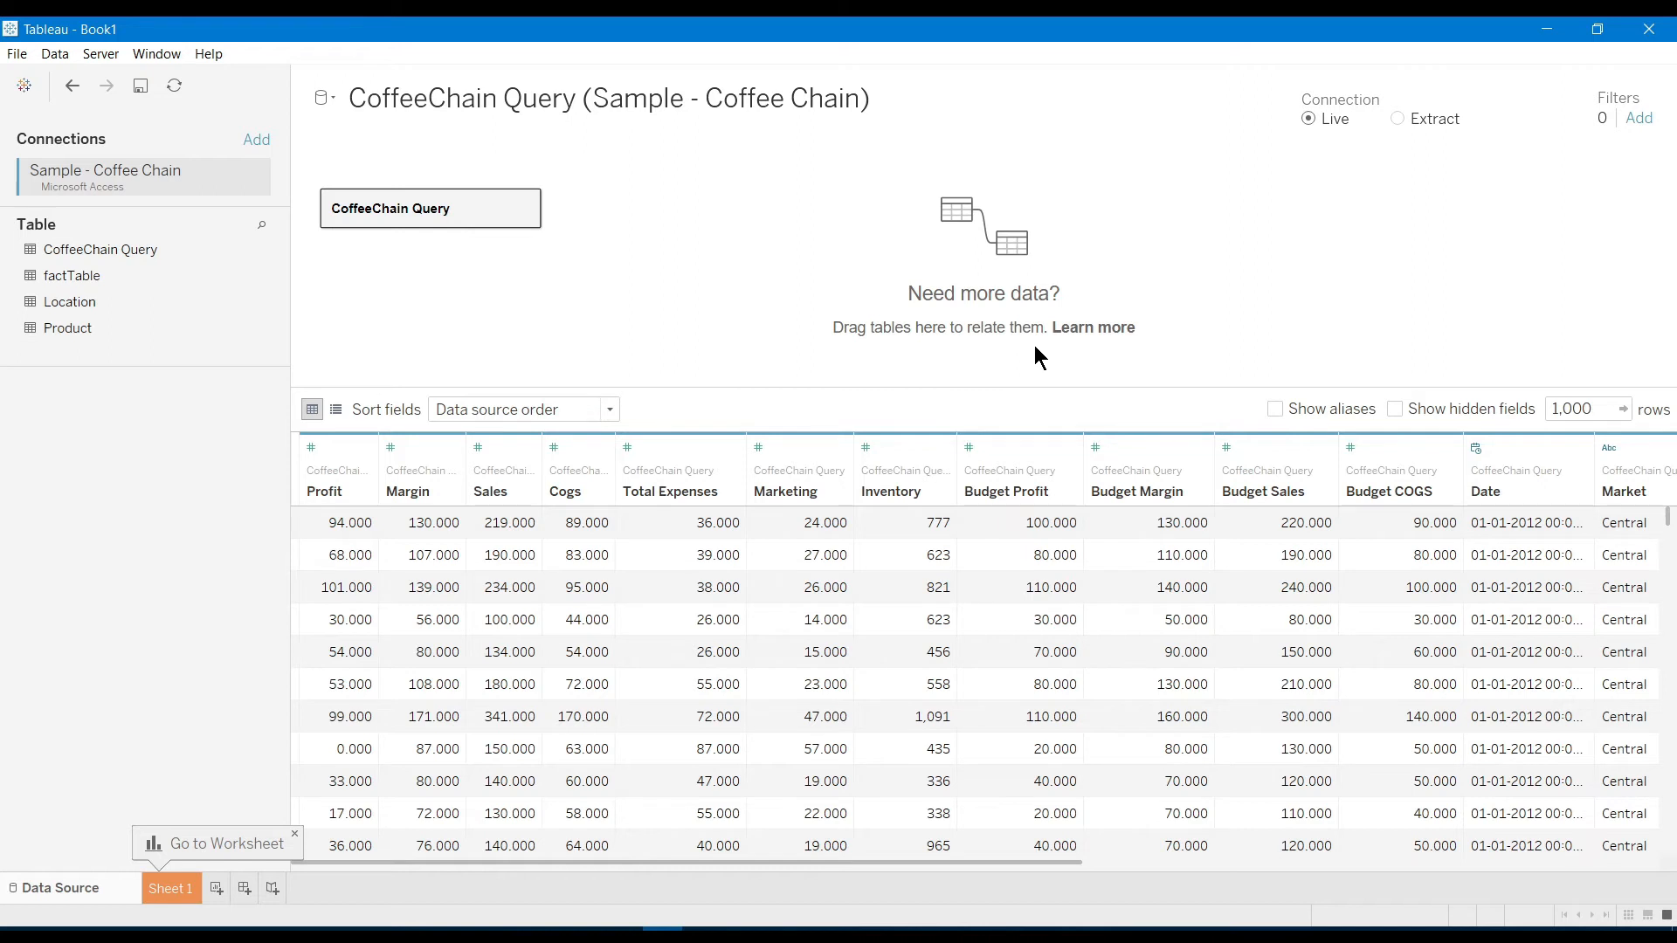
left_click(293, 831)
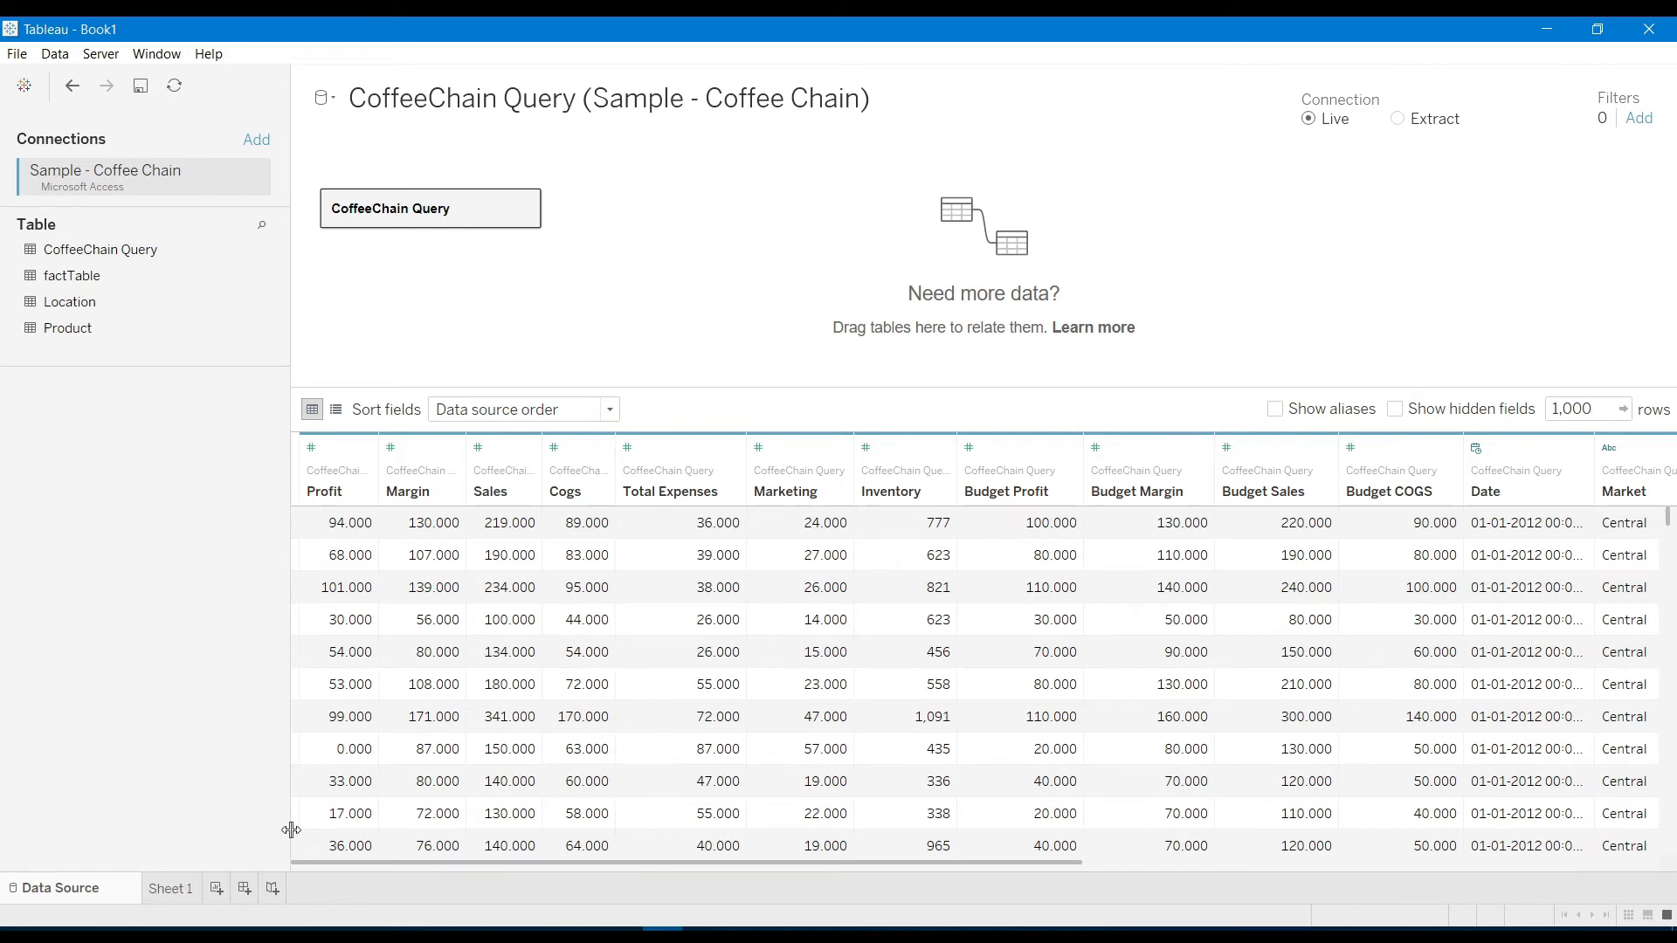
scroll(942, 718, "right", 10)
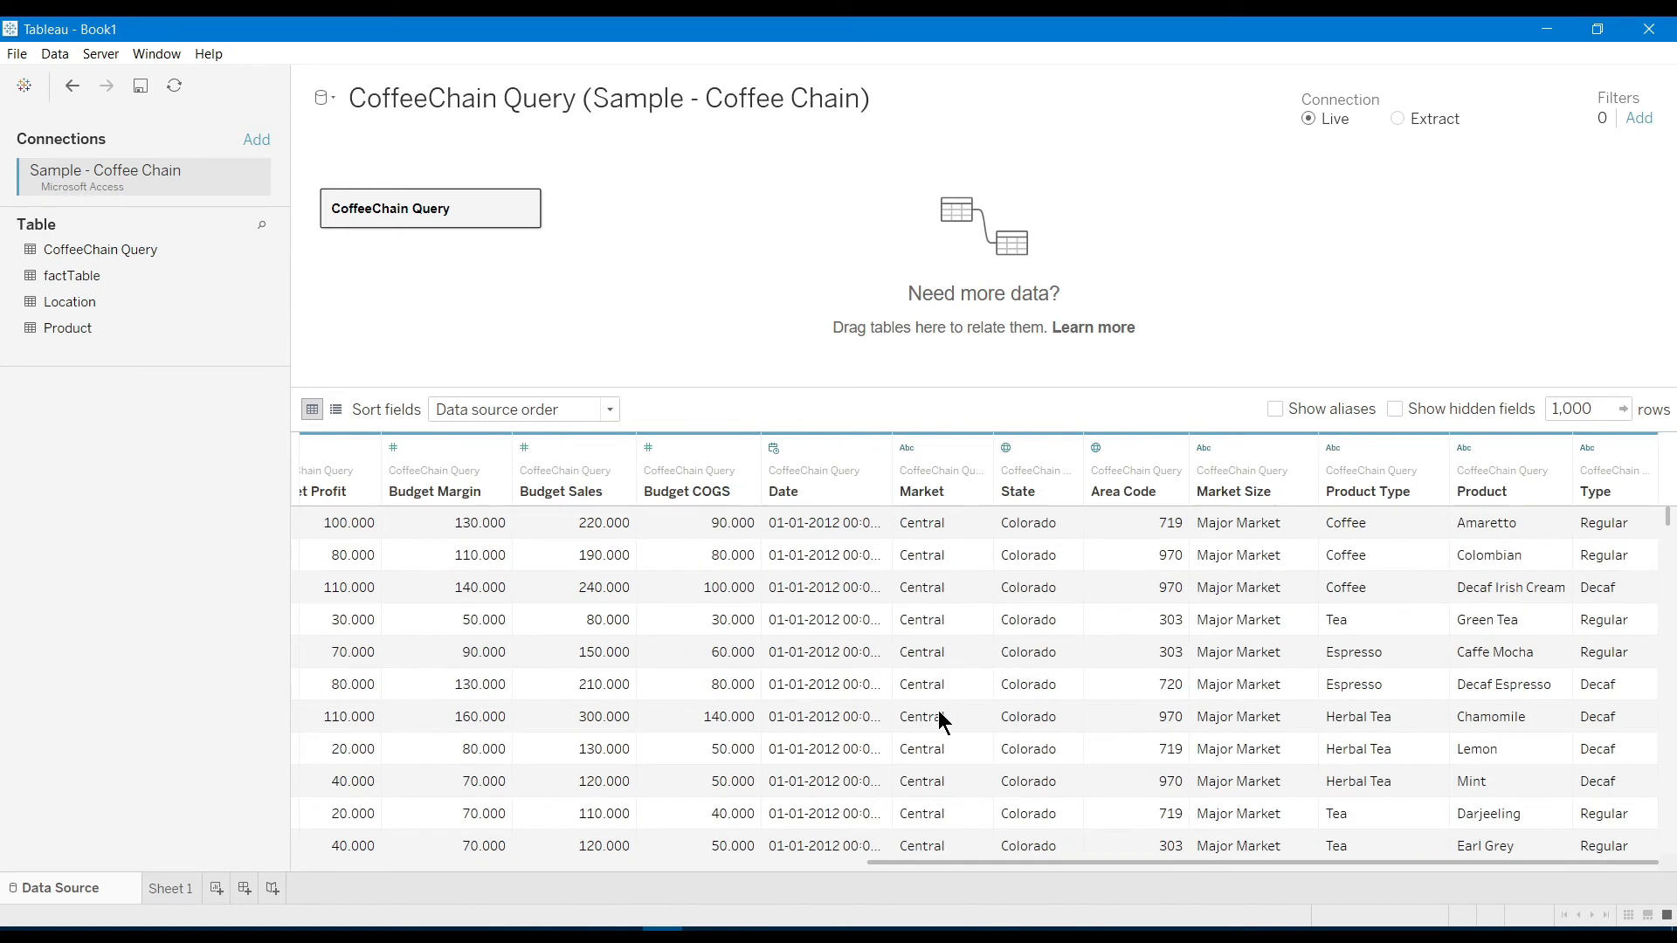
scroll(942, 718, "left", 8)
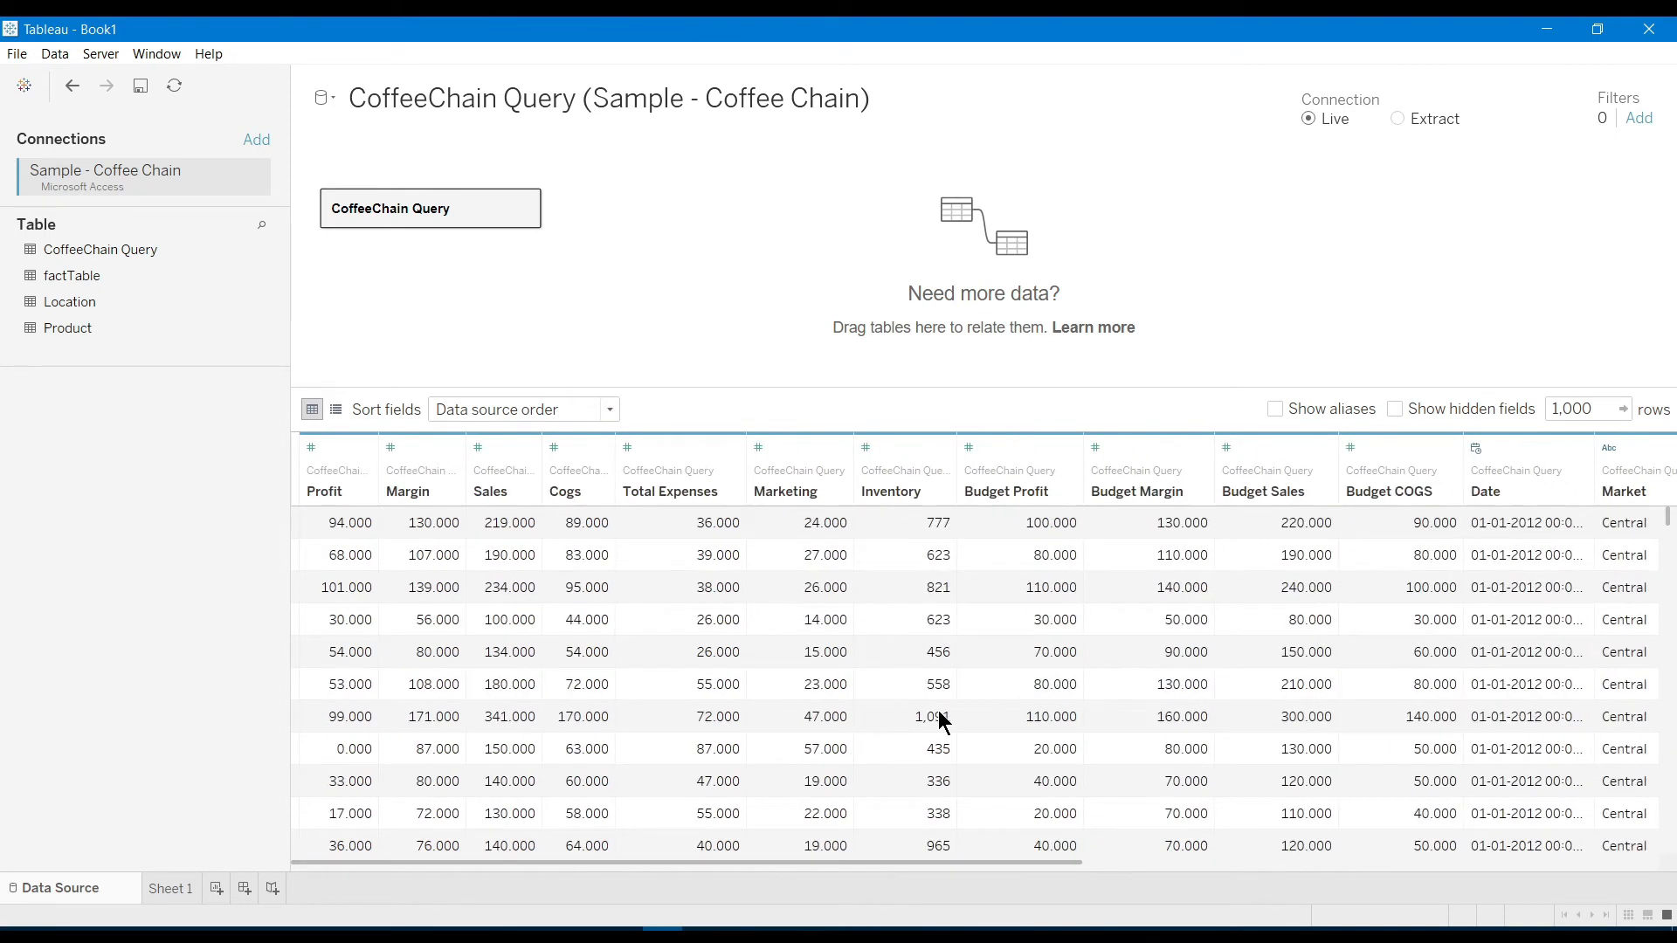
Rename the first worksheet to 'Access file1'
left_click(170, 899)
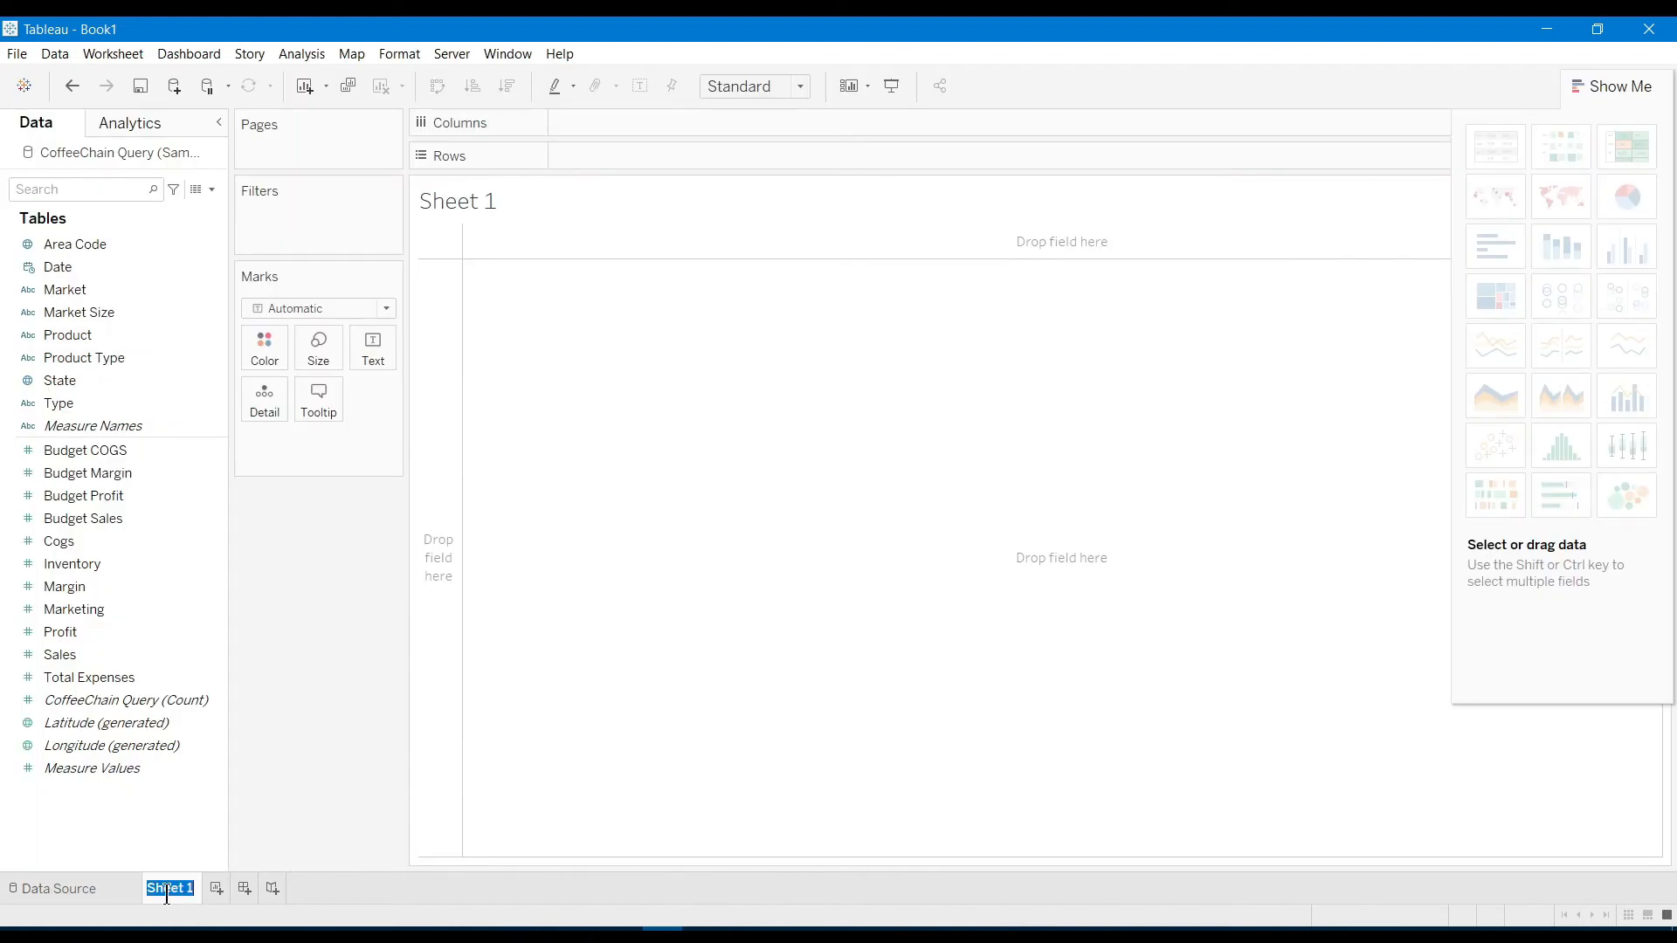
type("Access file1")
key("Return")
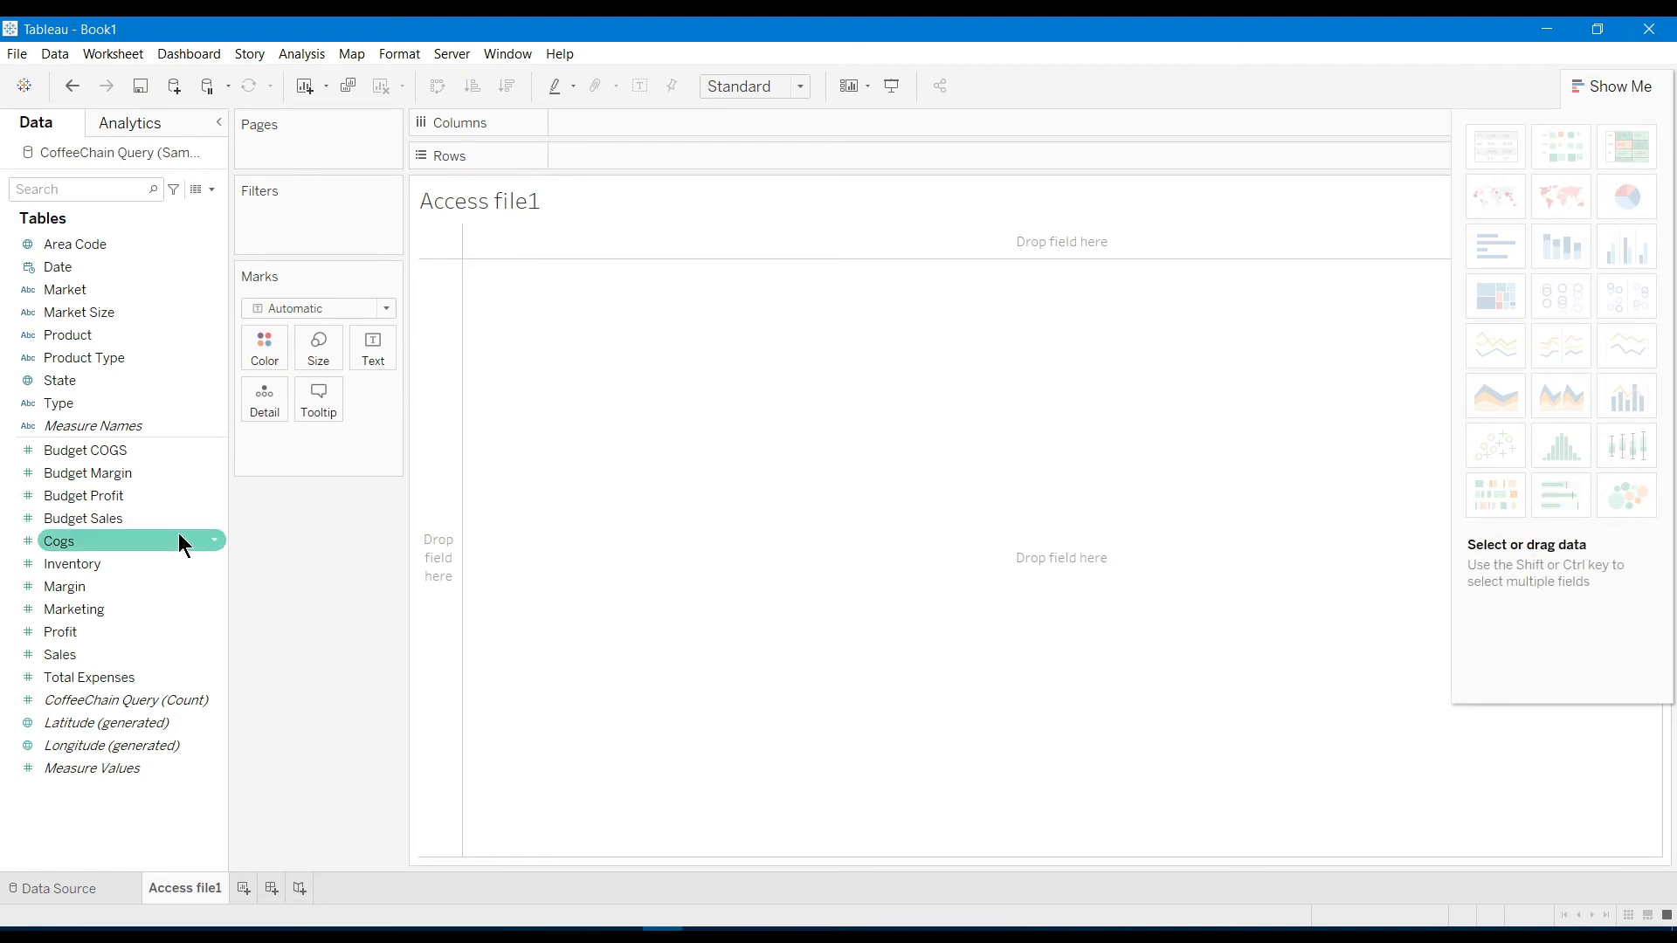
Chart Margin as a histogram of CNT(Margin) across Margin (bin) ranges, then close Show Me
left_click_drag(82, 587, 752, 367)
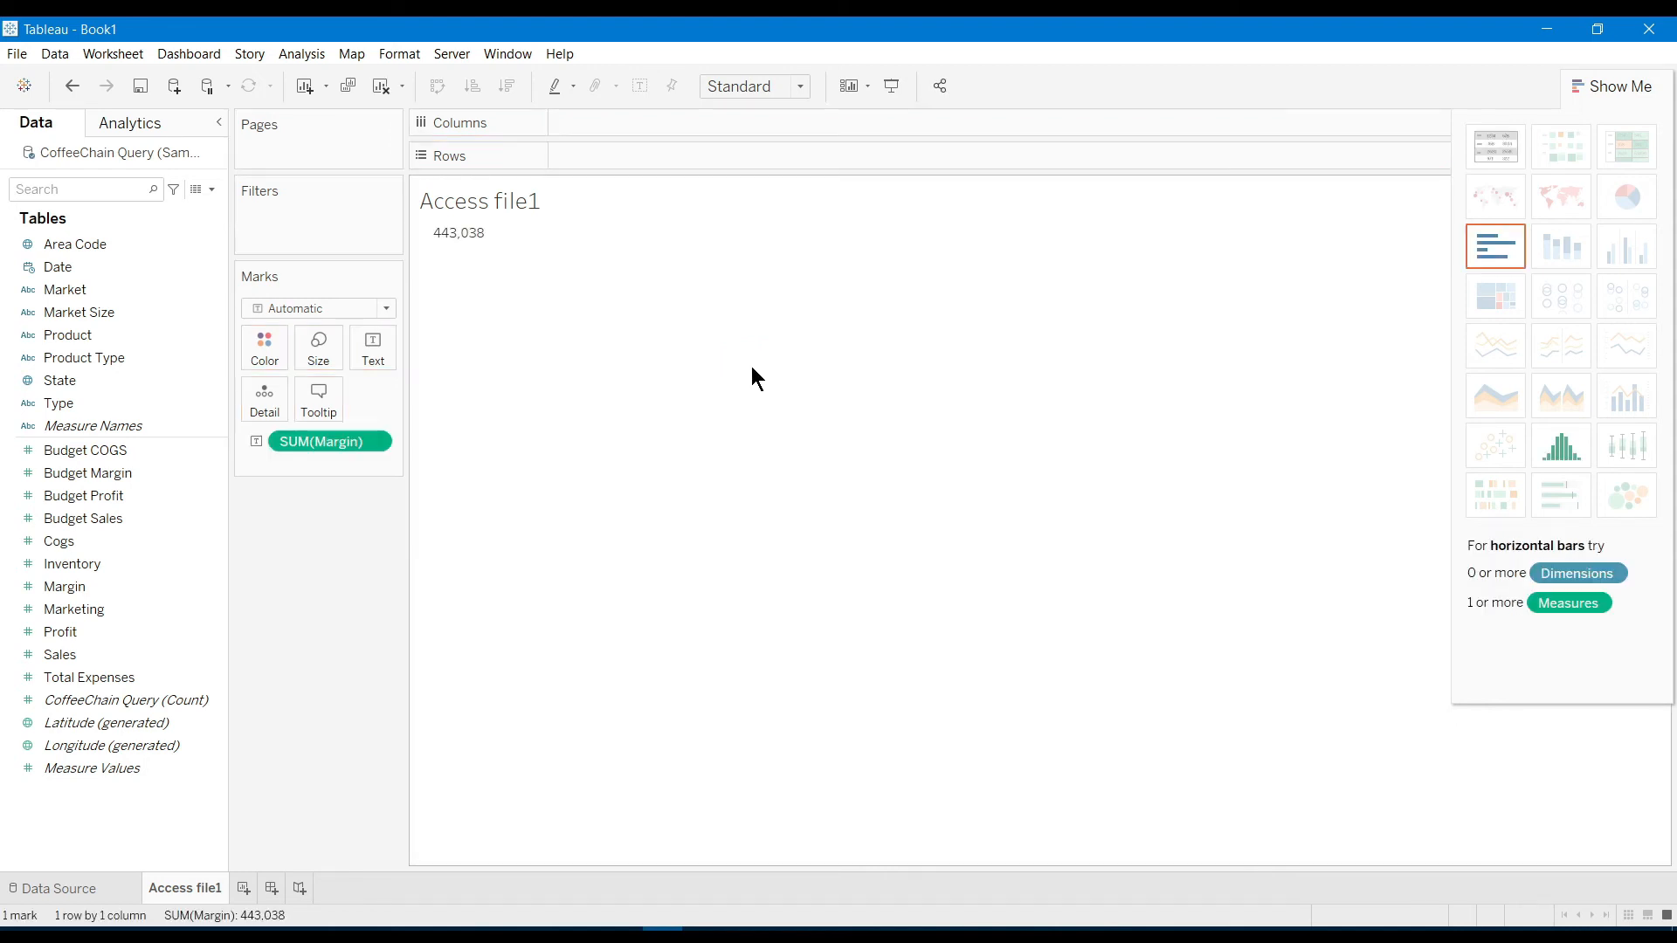
mouse_move(441, 238)
left_click(1559, 447)
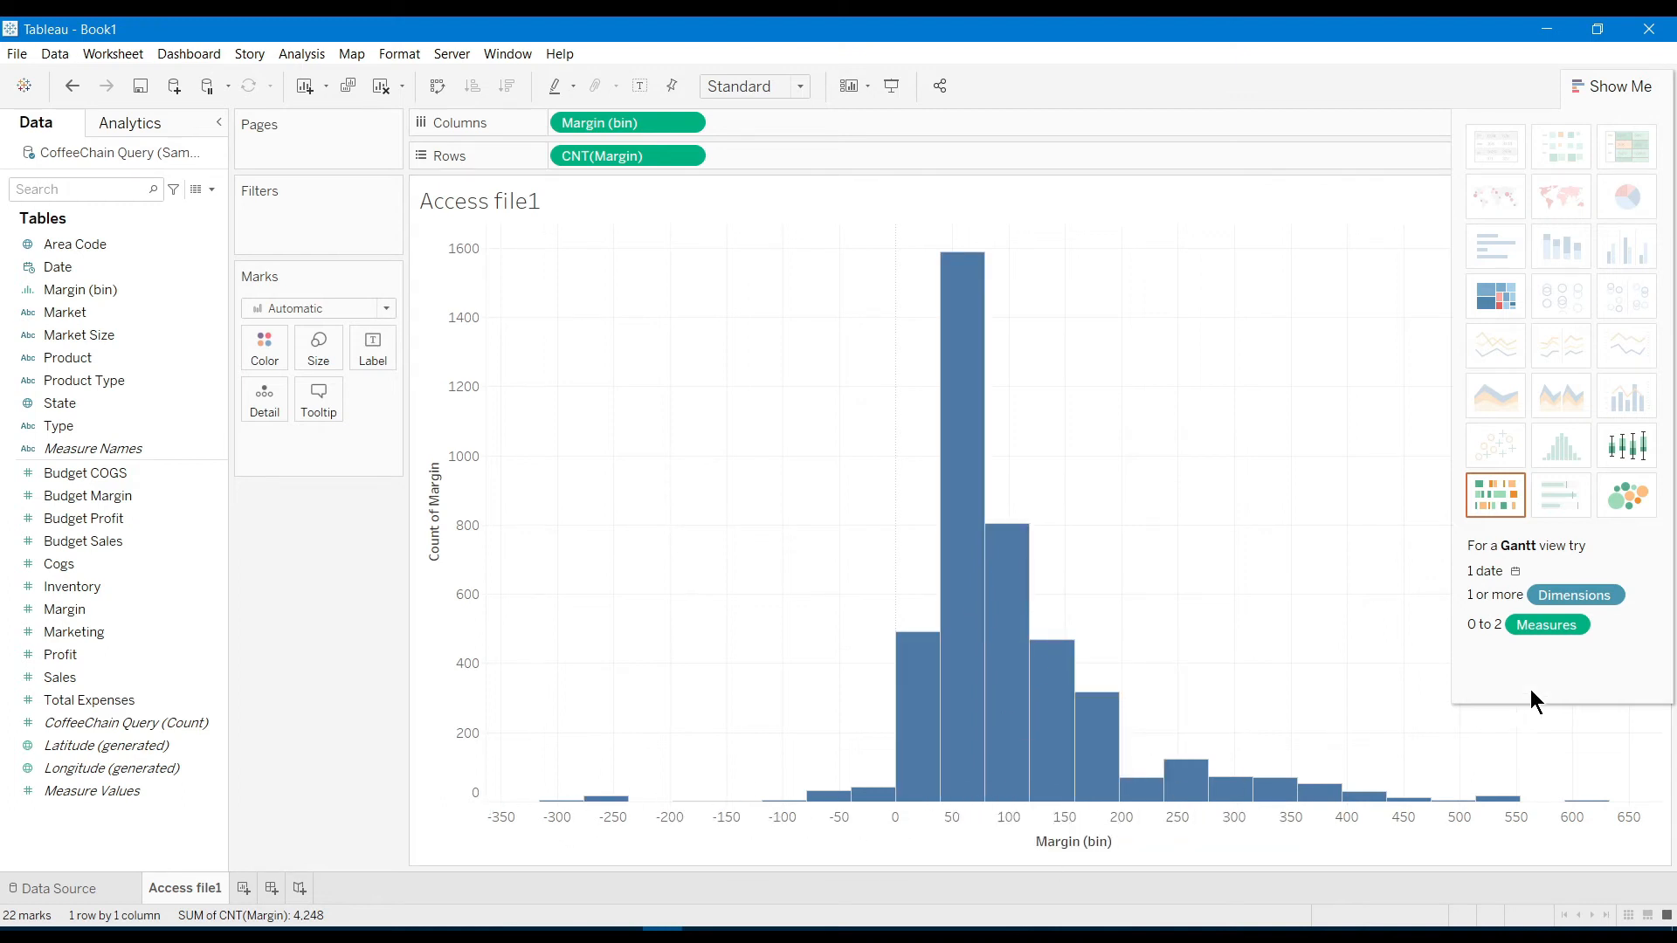
left_click(1628, 88)
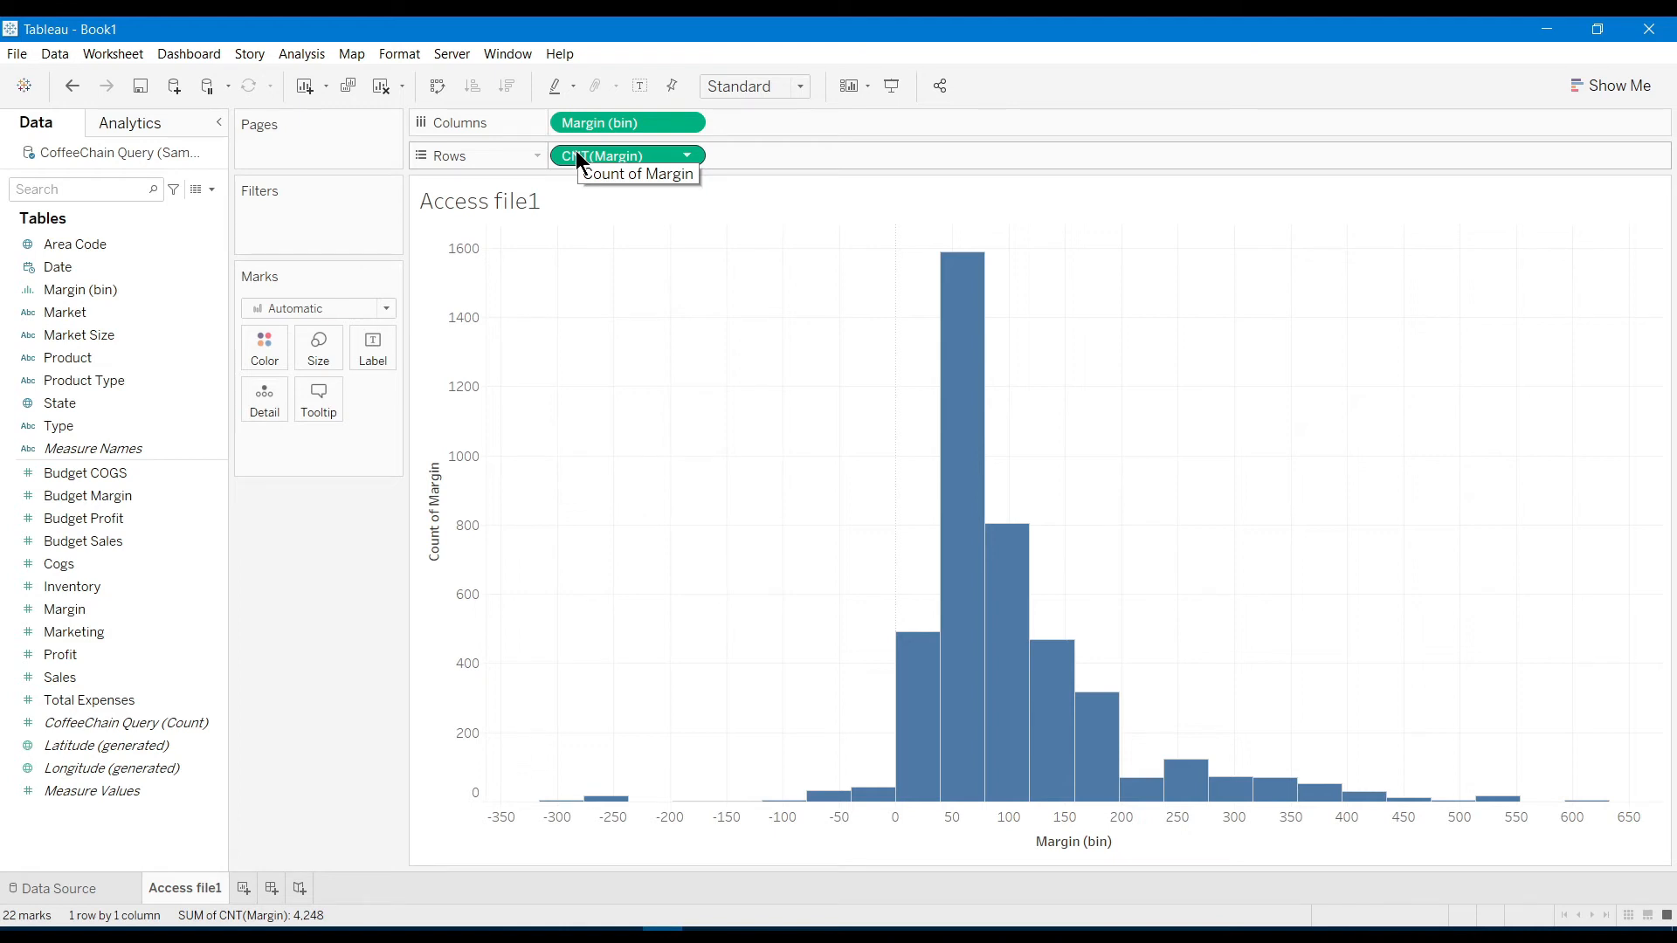
left_click_drag(578, 158, 260, 350)
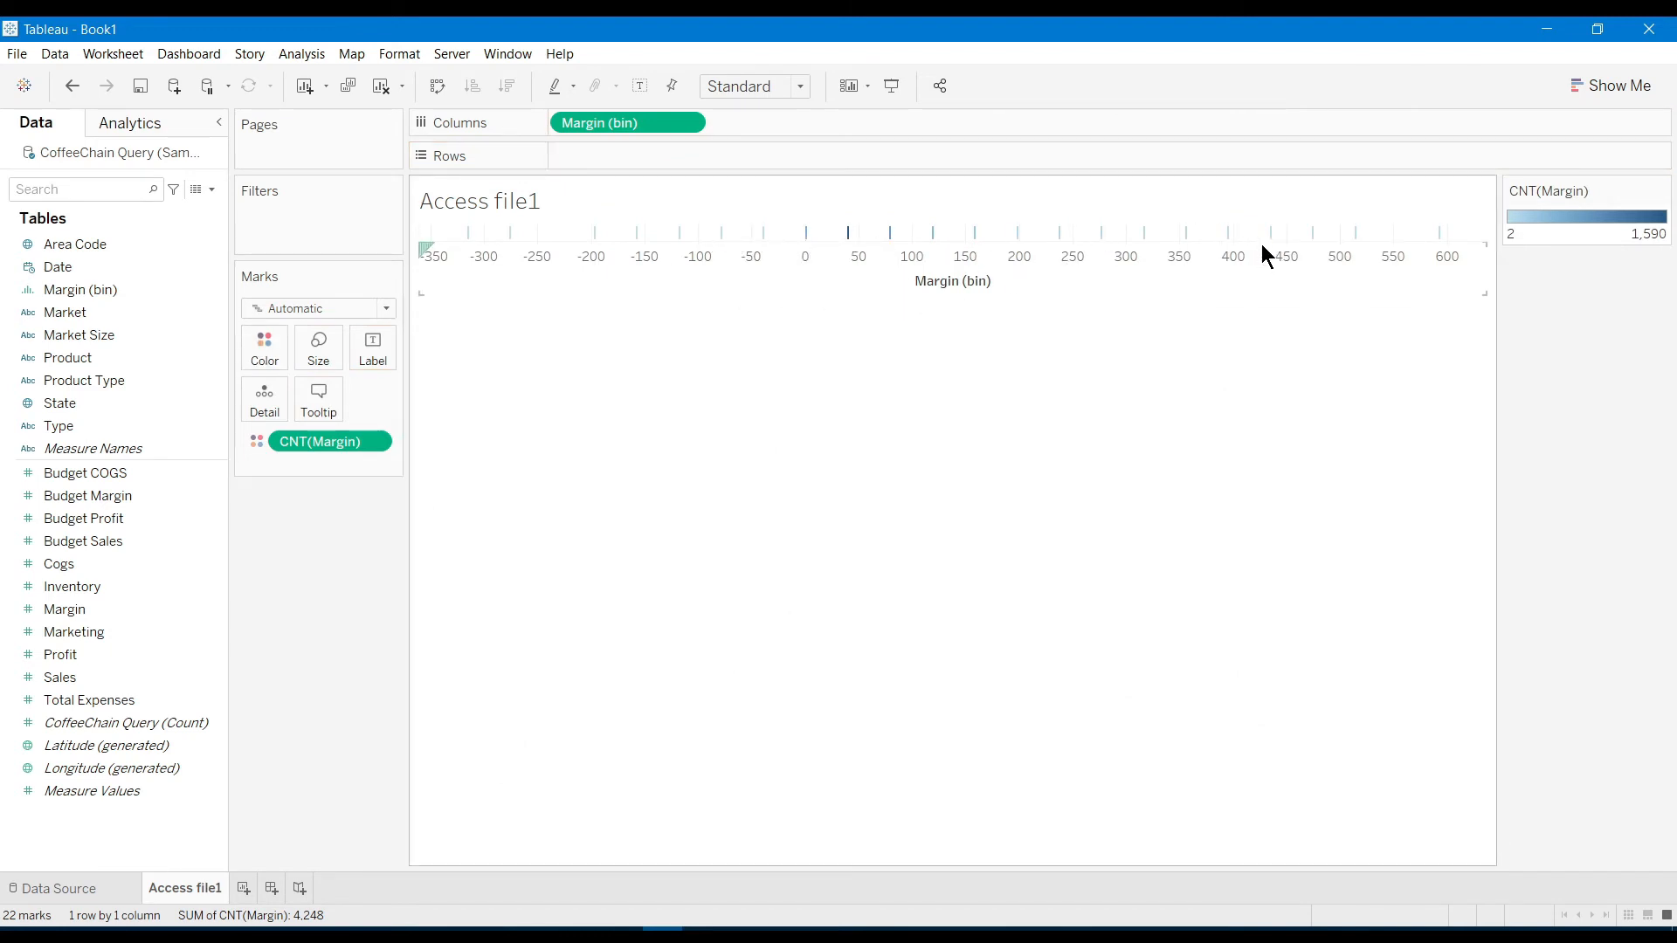
left_click_drag(578, 123, 580, 166)
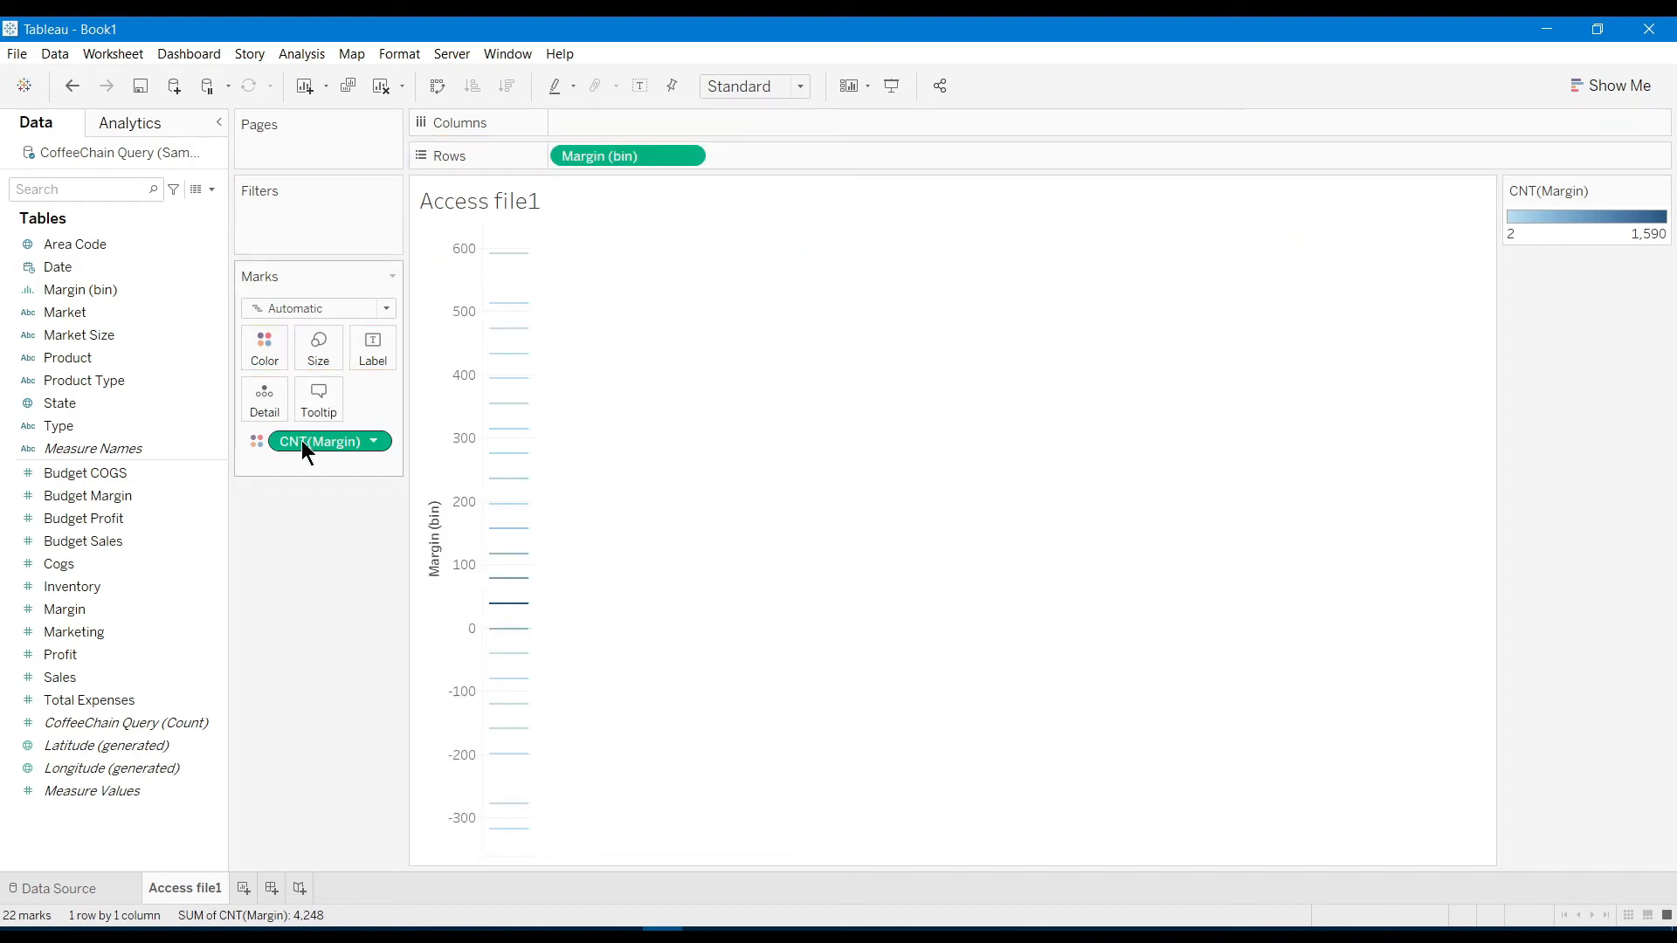
left_click_drag(304, 442, 813, 164)
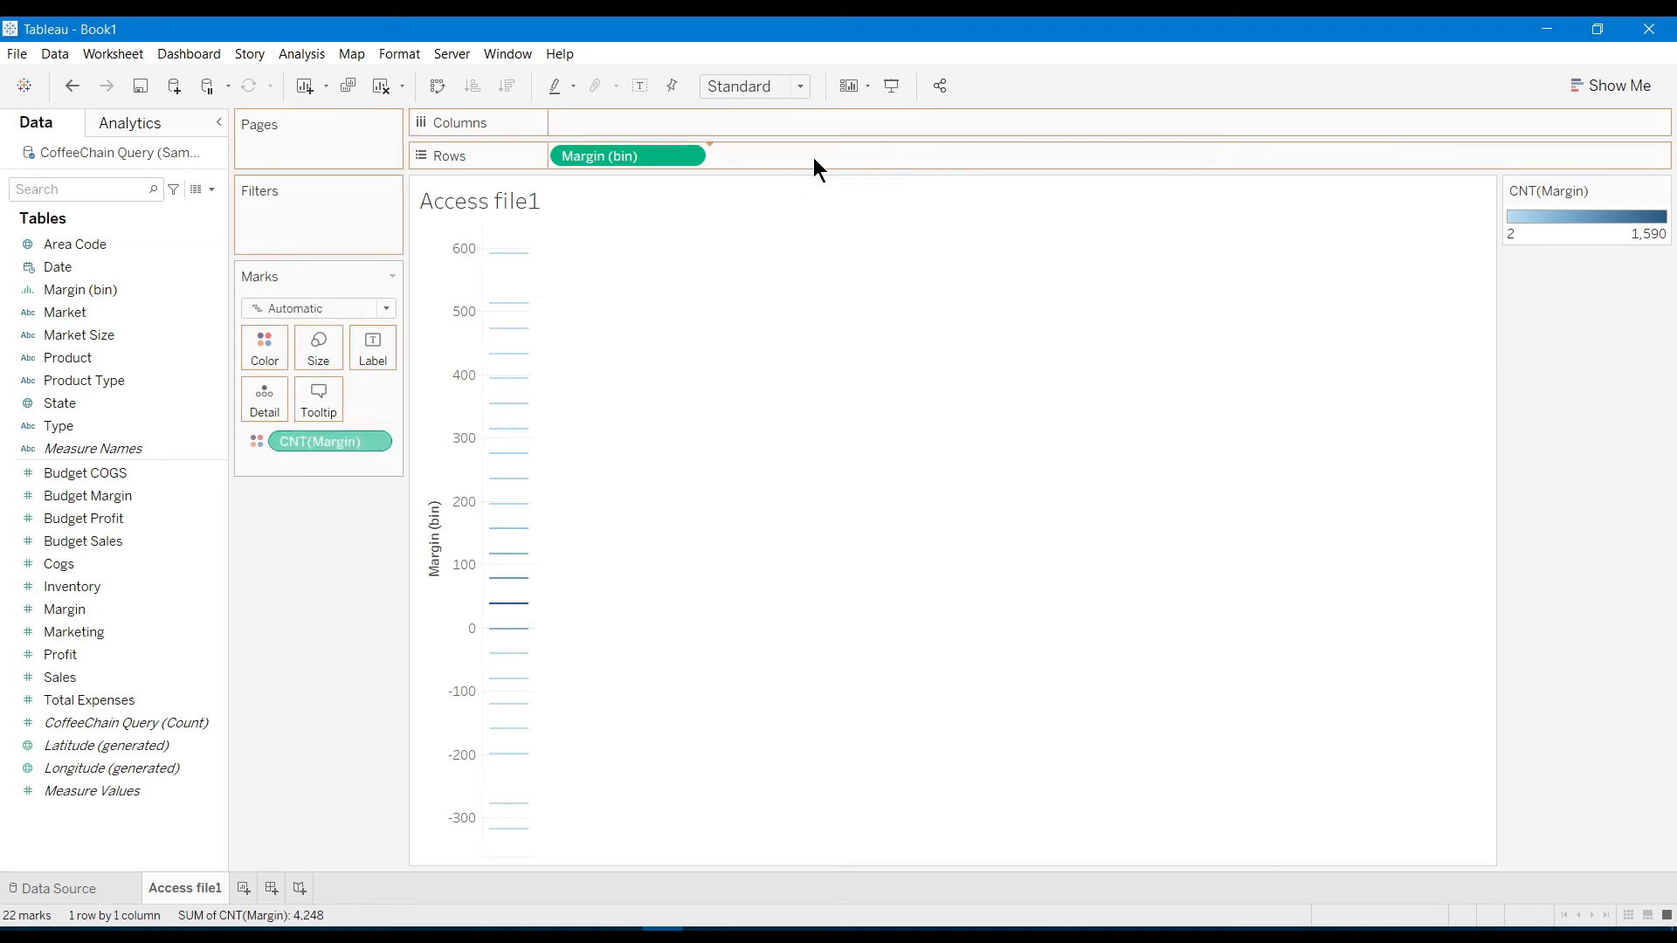
left_click_drag(648, 151, 646, 120)
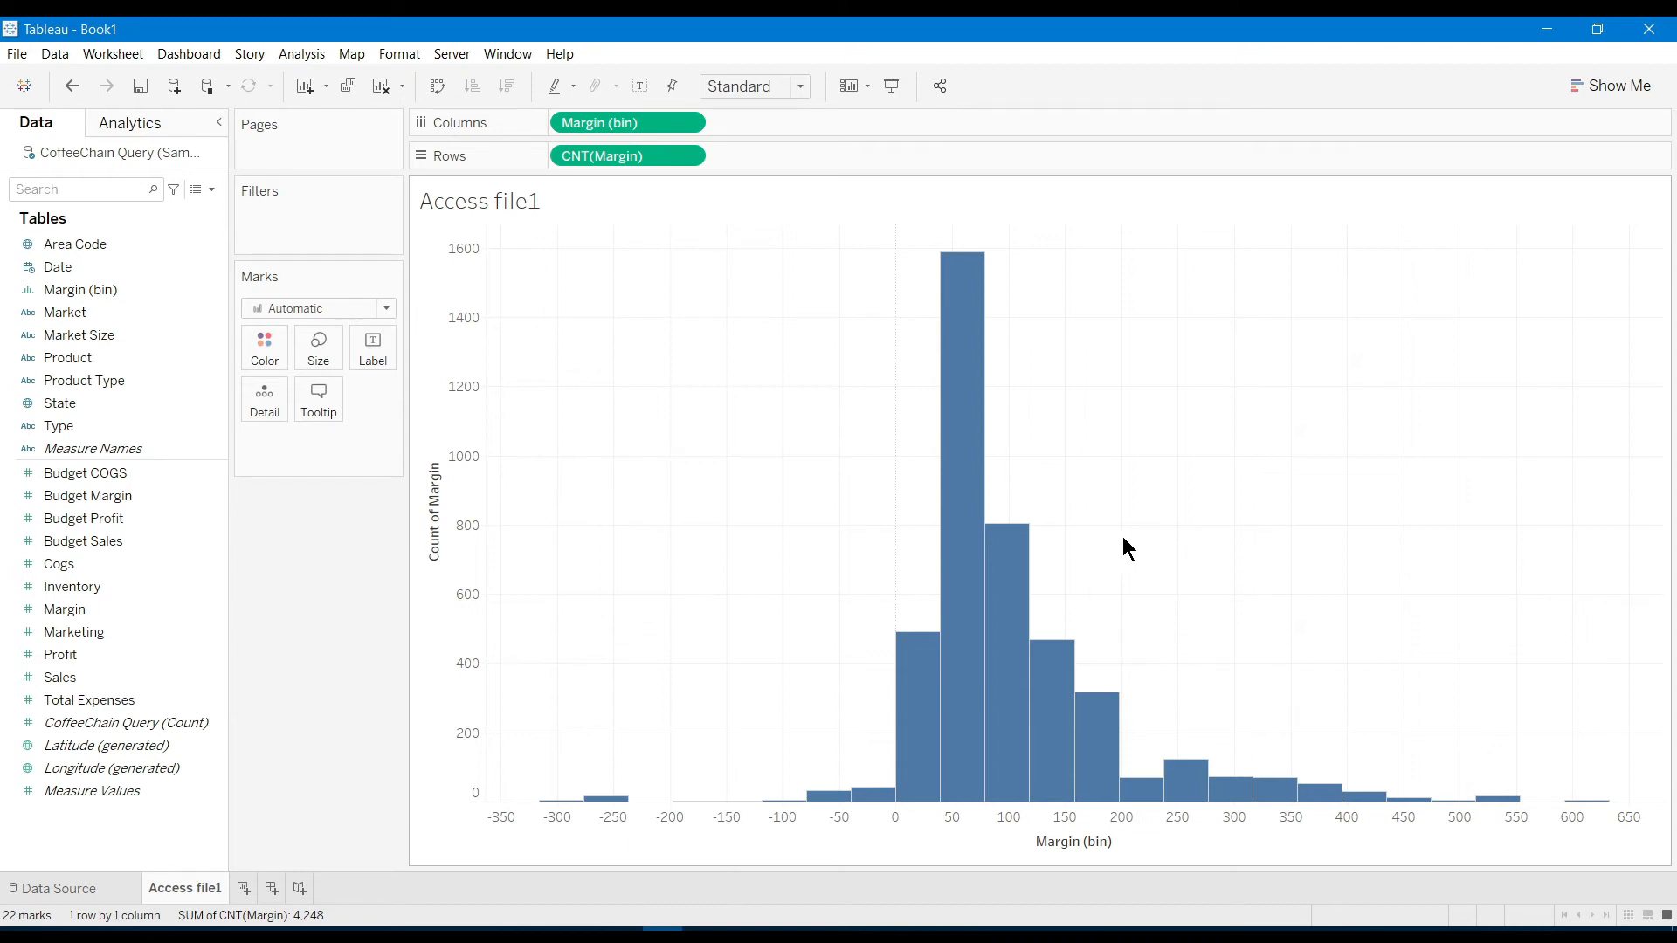
Add a worksheet named 'Bar Graph' and plot total Sales as a single 819,811 bar
left_click(243, 887)
double_click(247, 888)
type("Bar Graph")
key("Return")
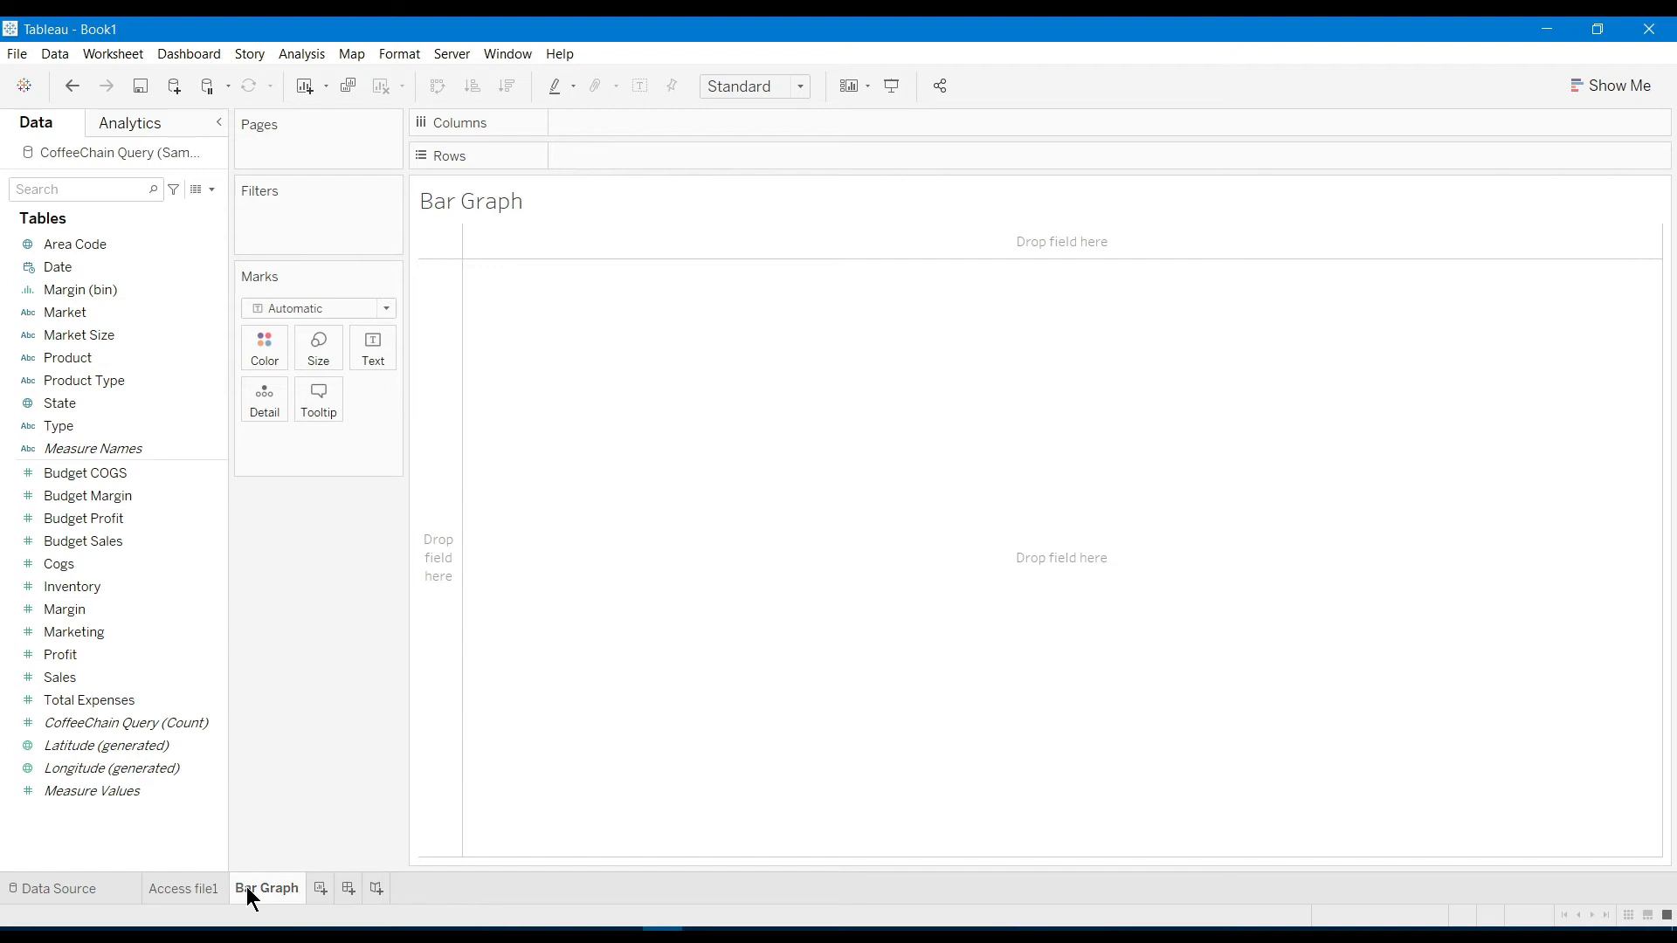
left_click(1611, 87)
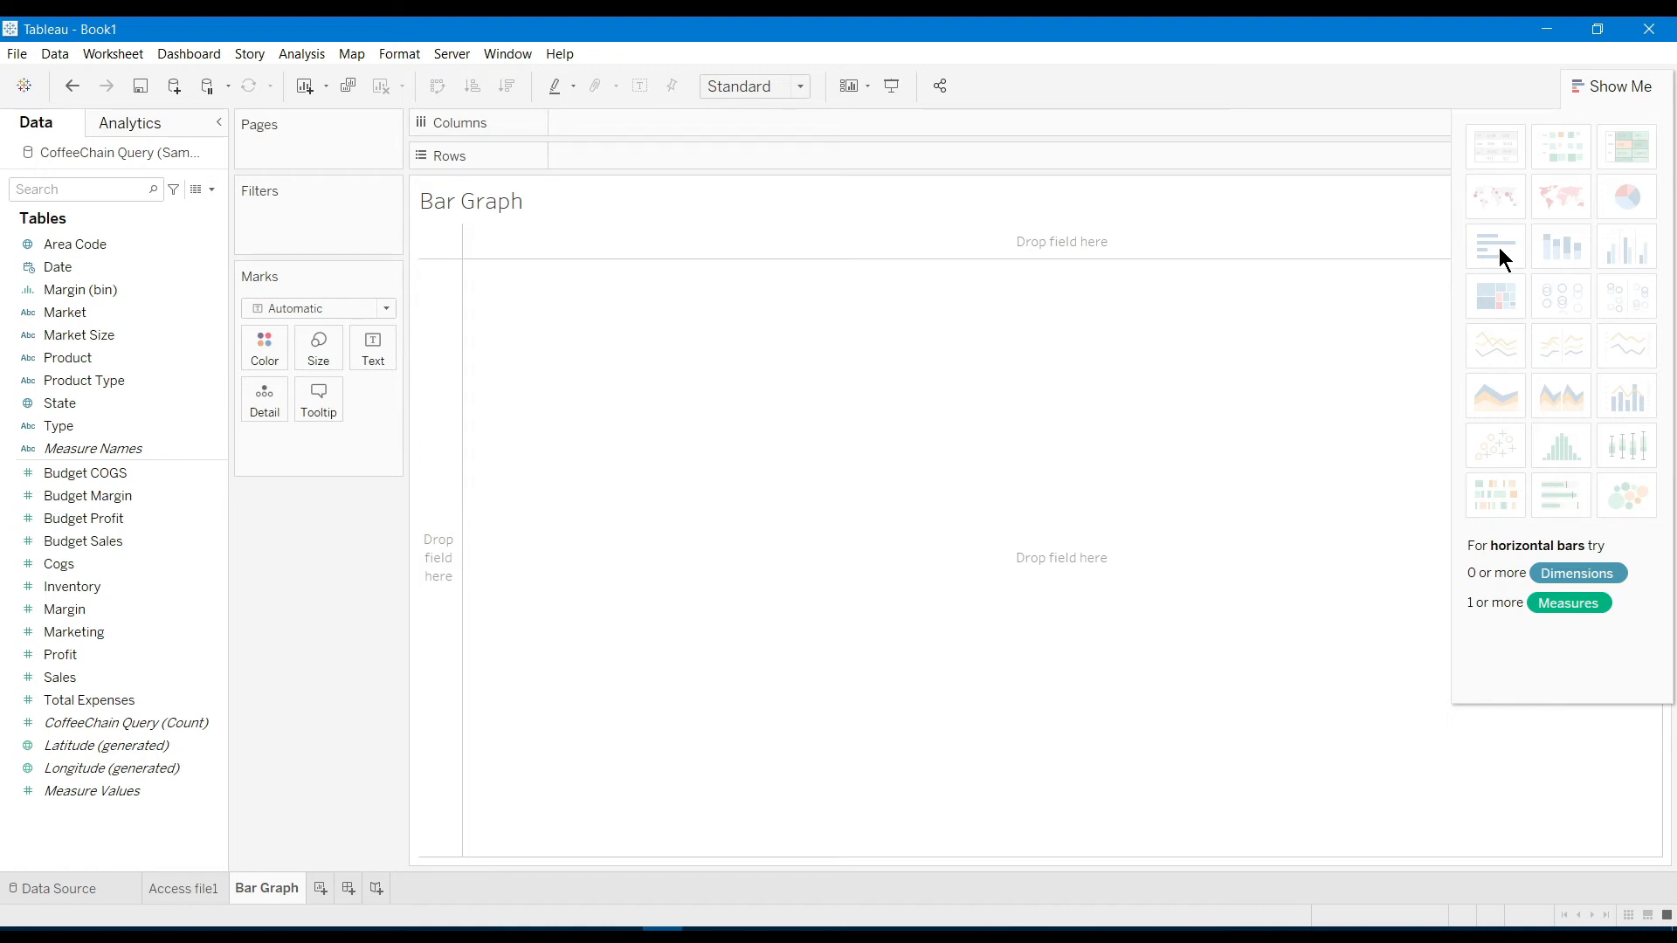
mouse_move(108, 679)
left_mouse_down()
mouse_move(531, 609)
mouse_move(651, 157)
left_mouse_up()
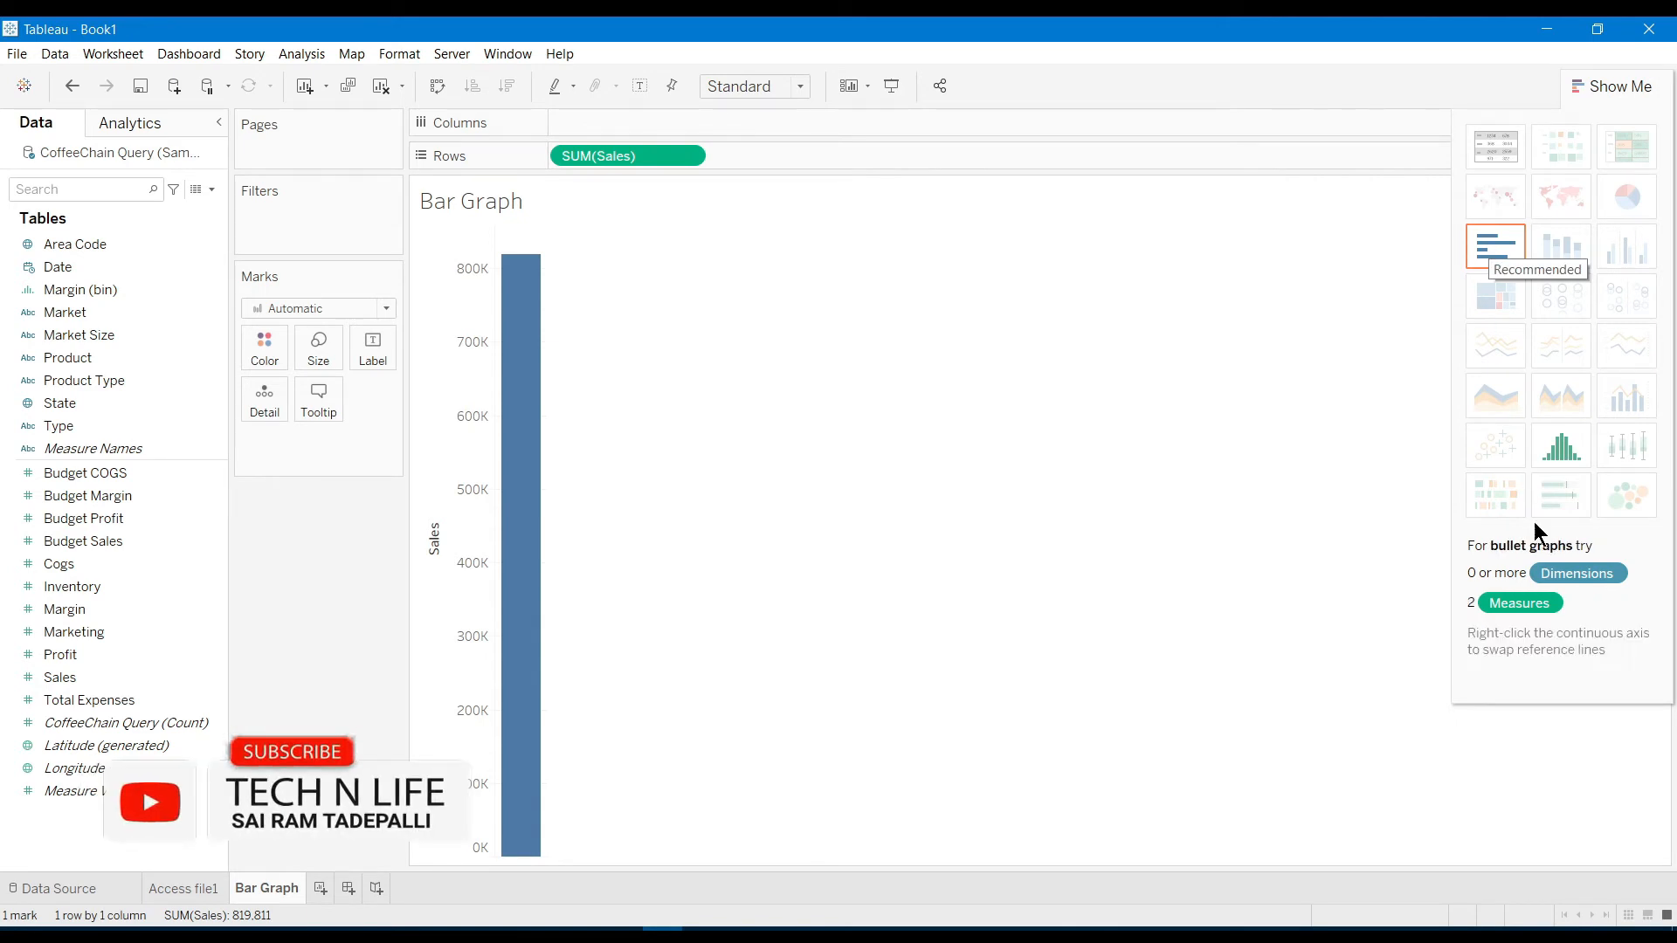
Turn the Sales bar into a 27-bar histogram of Count of Sales by Sales (bin)
left_click(1563, 451)
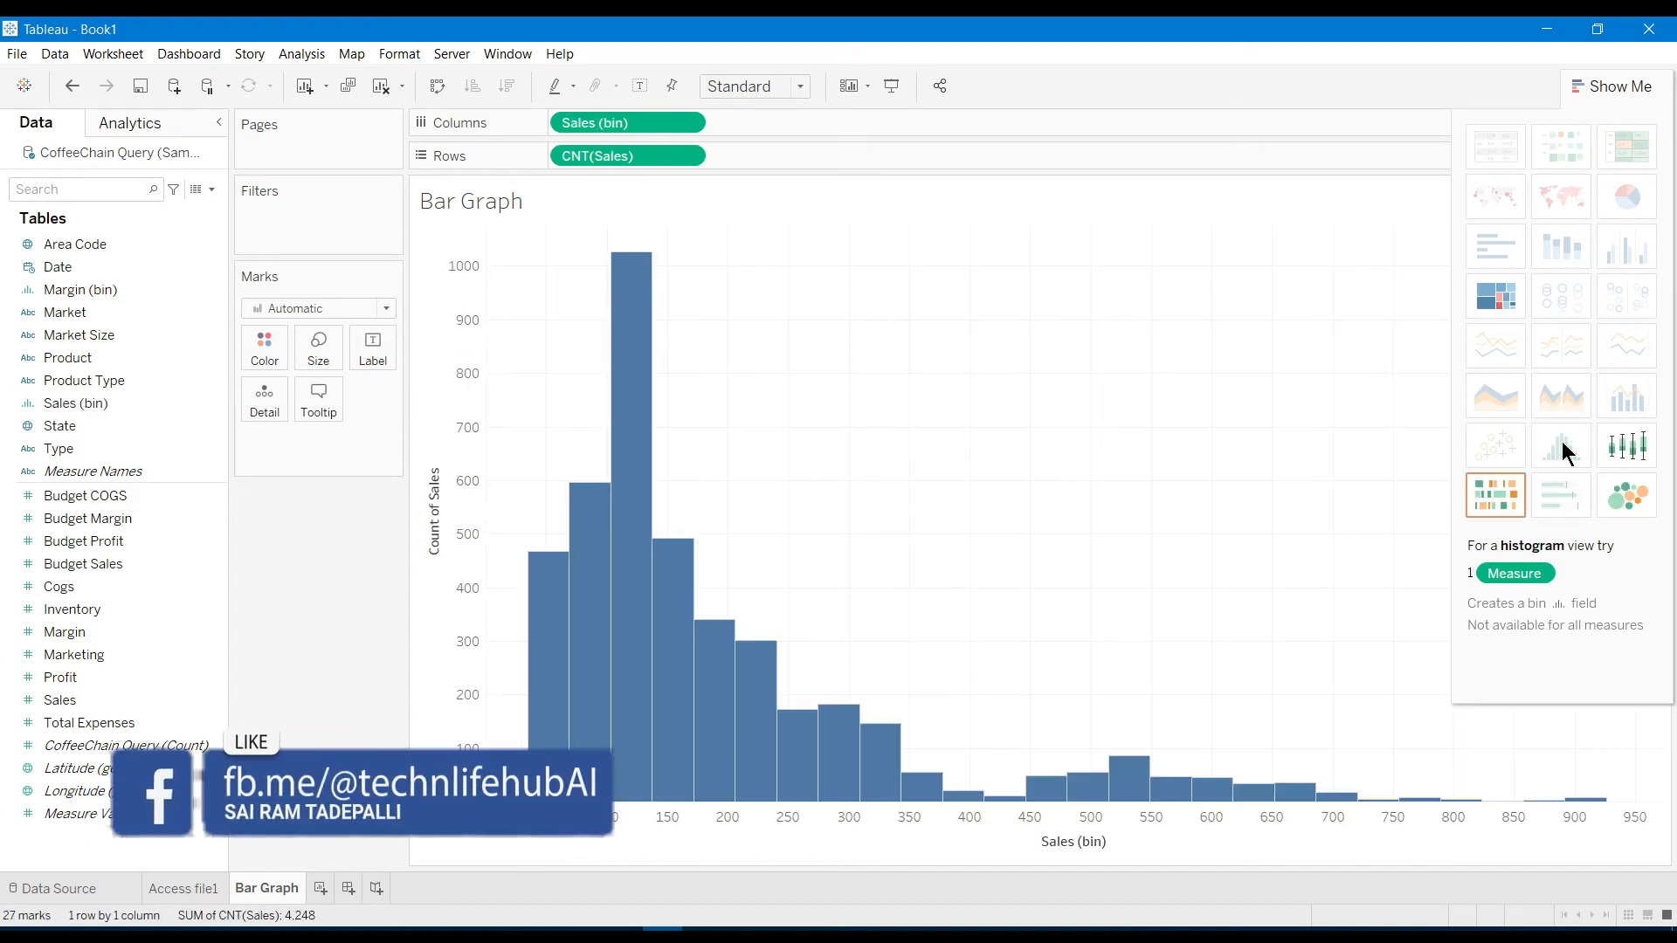
mouse_move(635, 533)
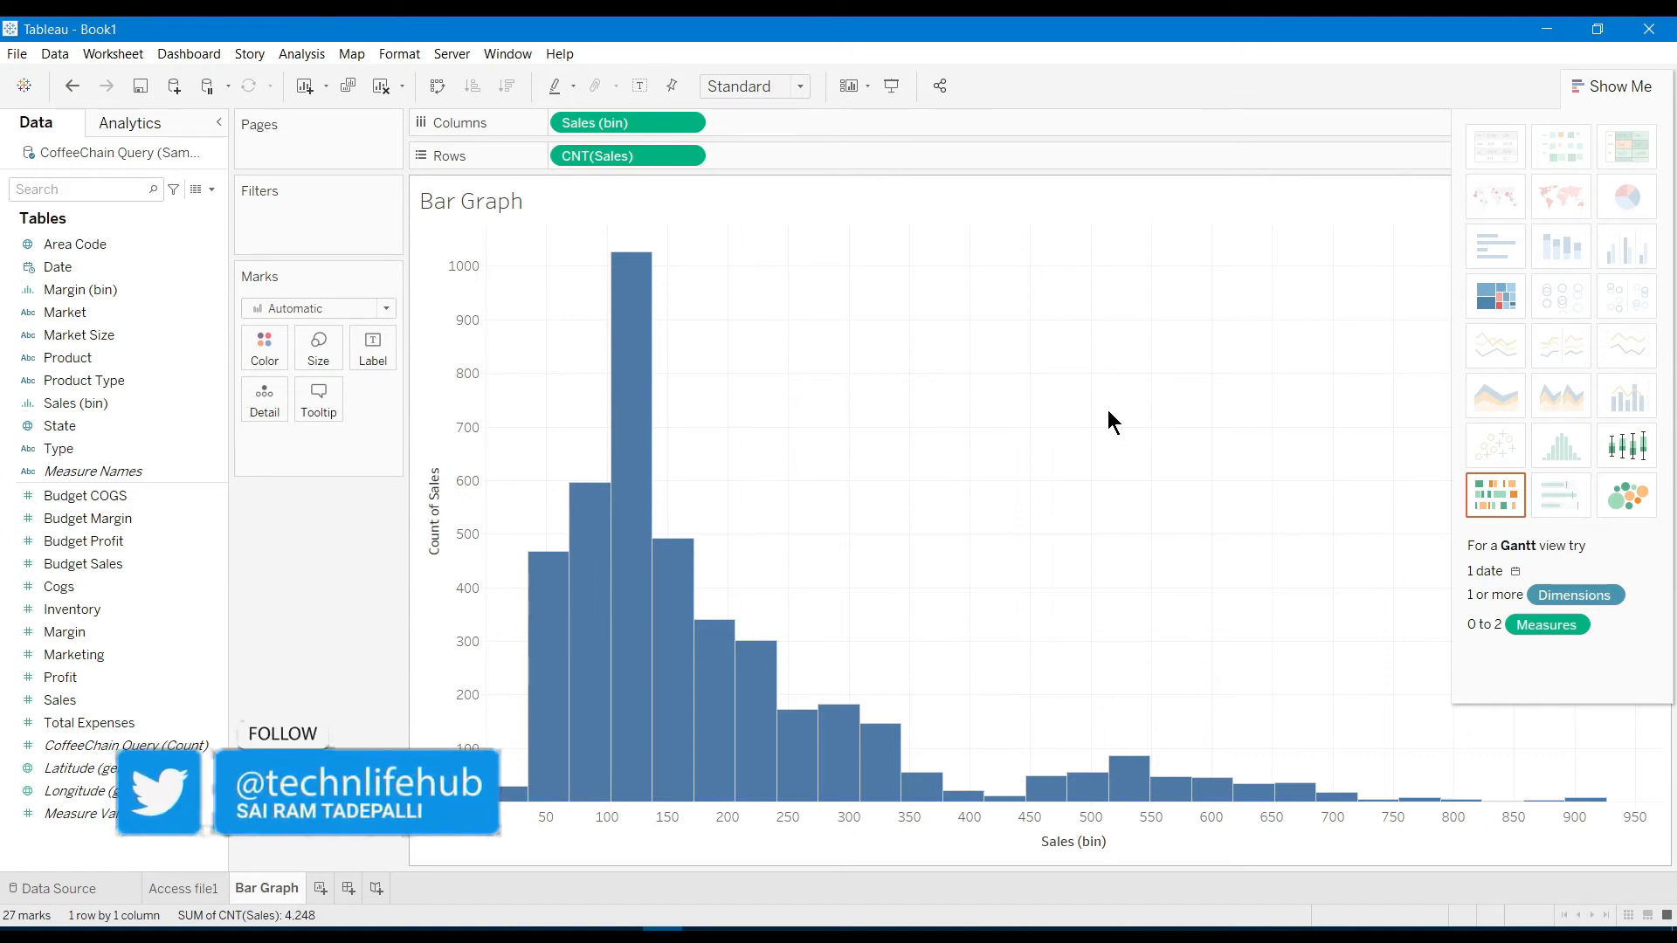
mouse_move(622, 389)
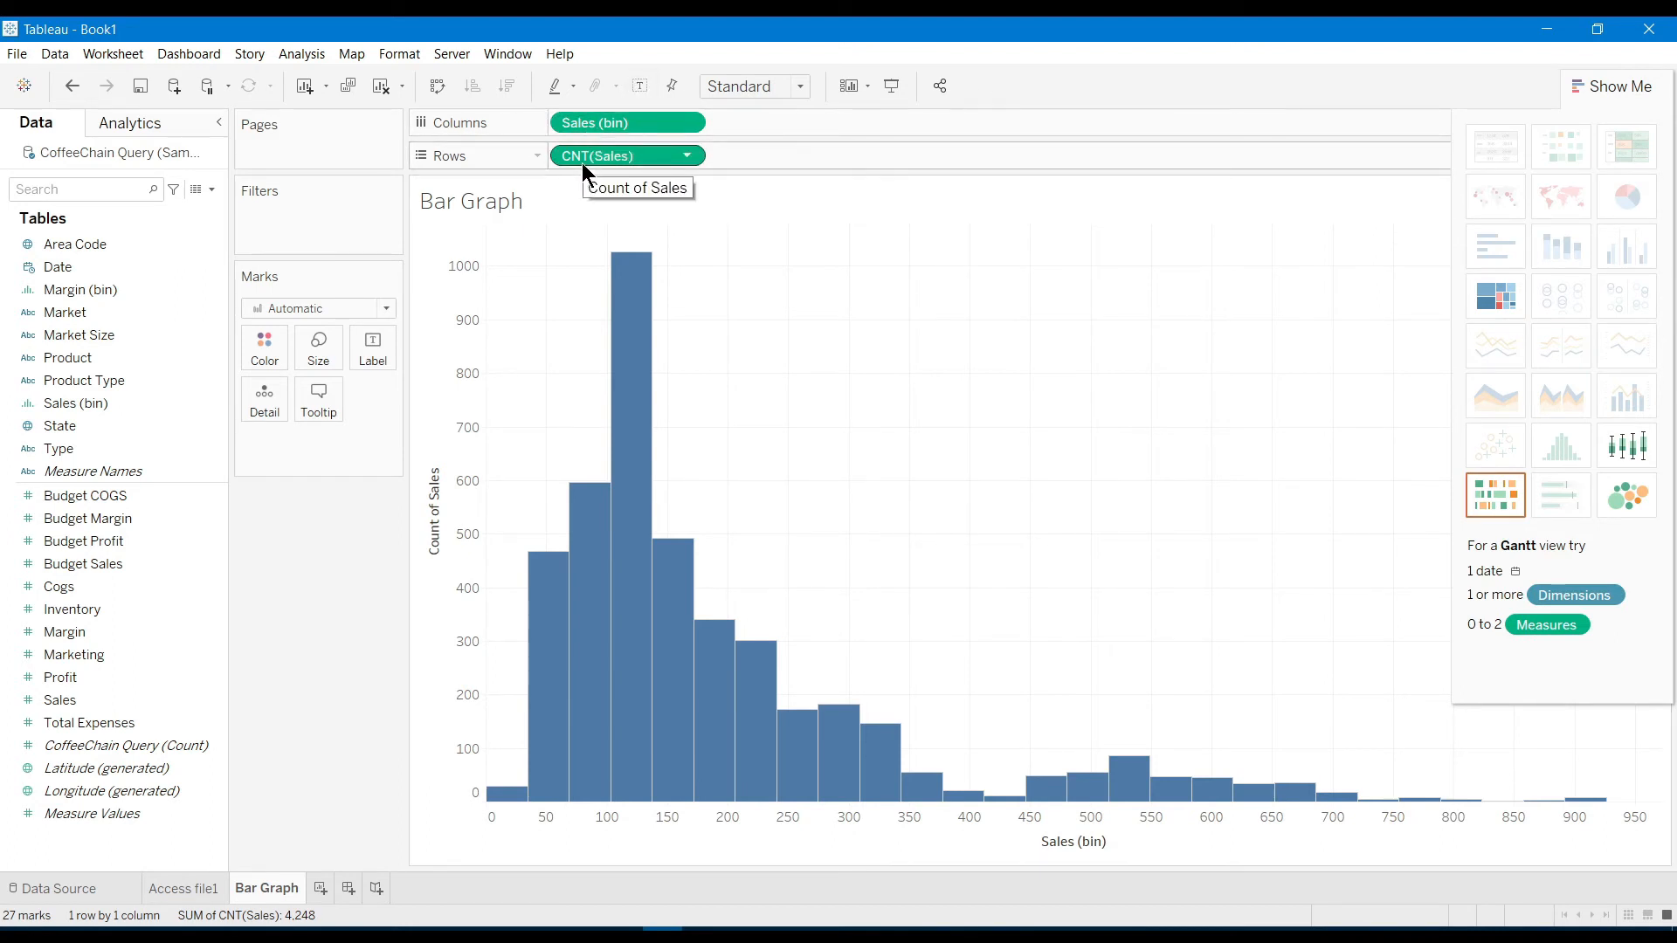
Try treemap and Gantt views, then settle on packed bubbles of Count of Sales labelled by Sales (bin)
left_click(1507, 295)
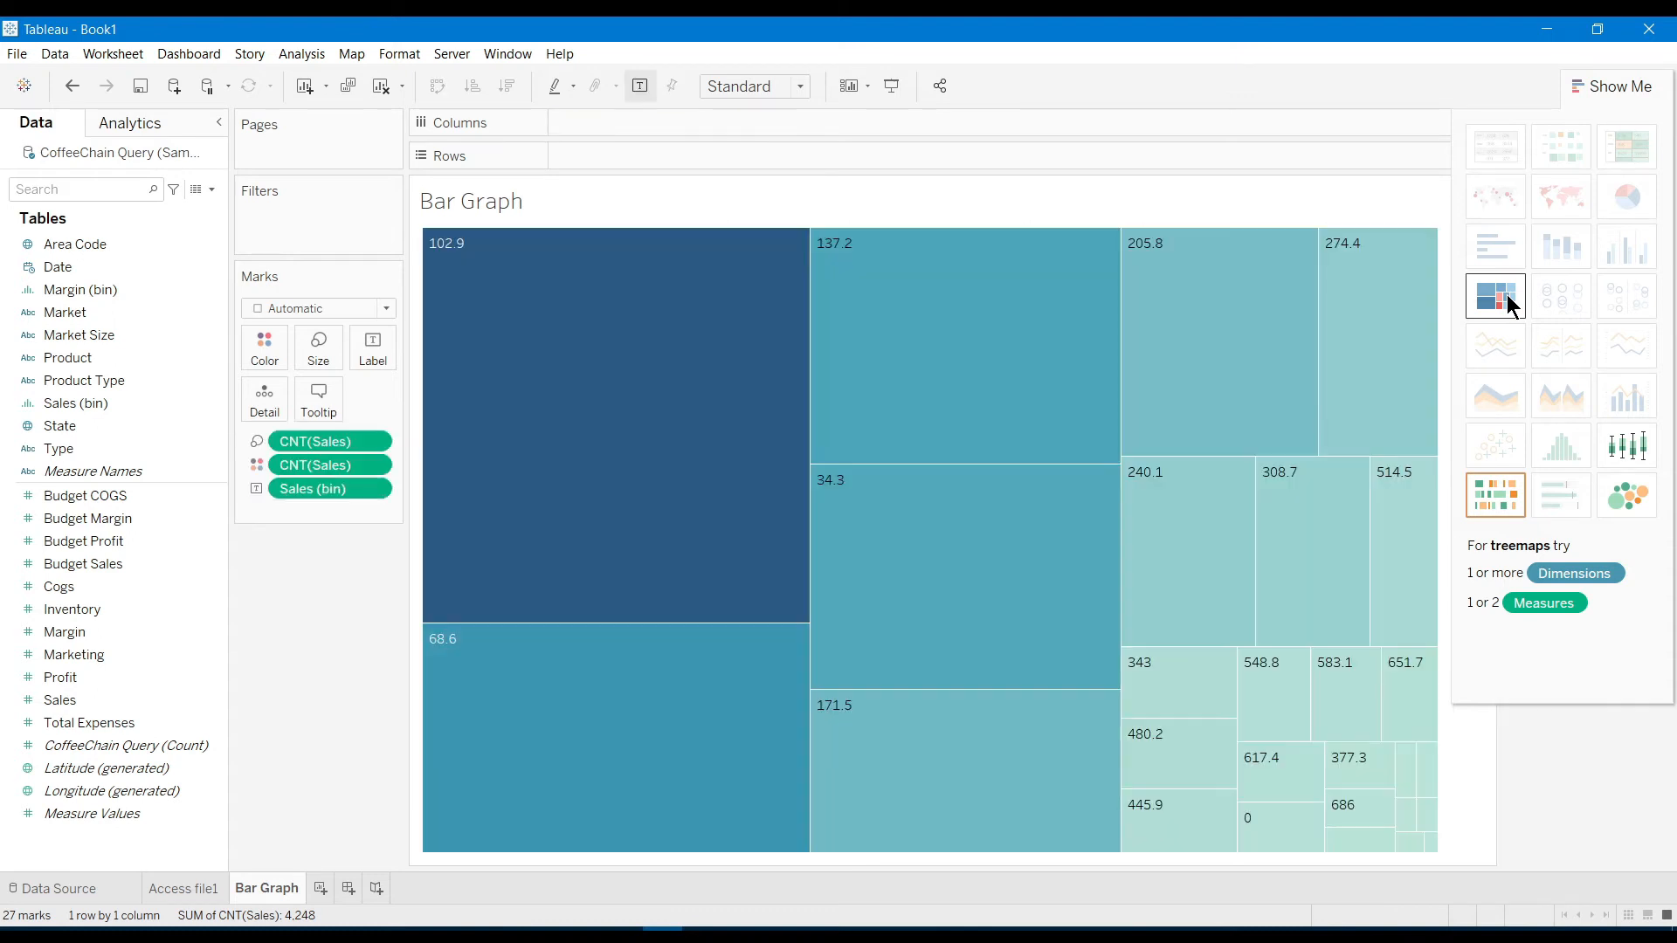
left_click(1496, 505)
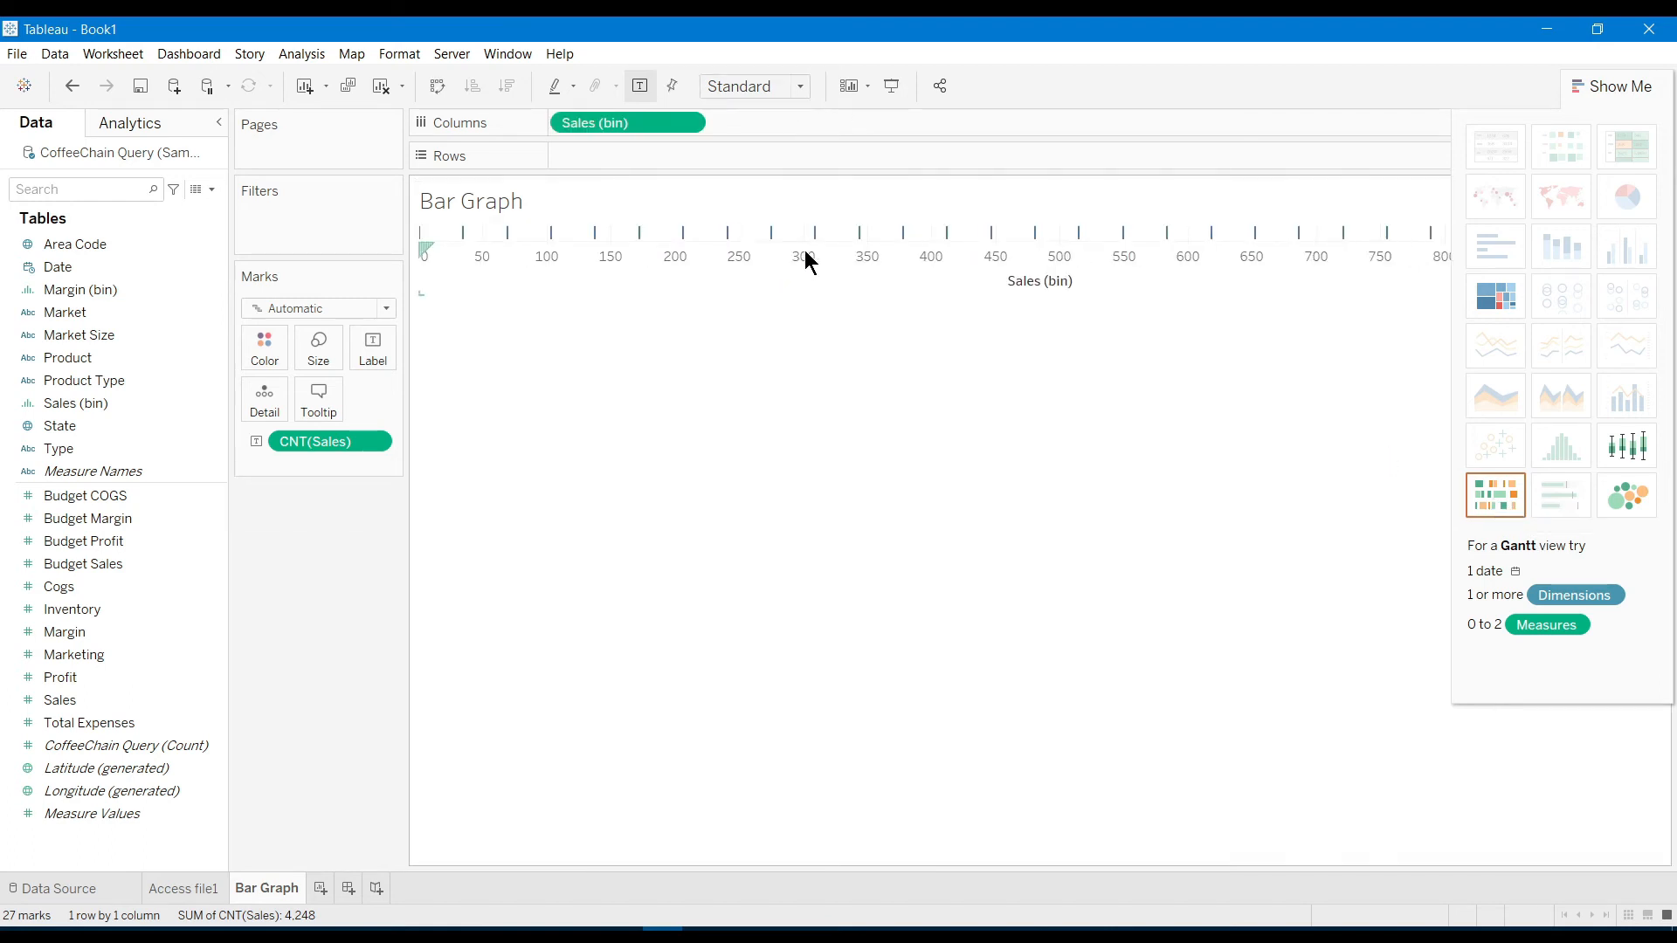
left_click(1641, 505)
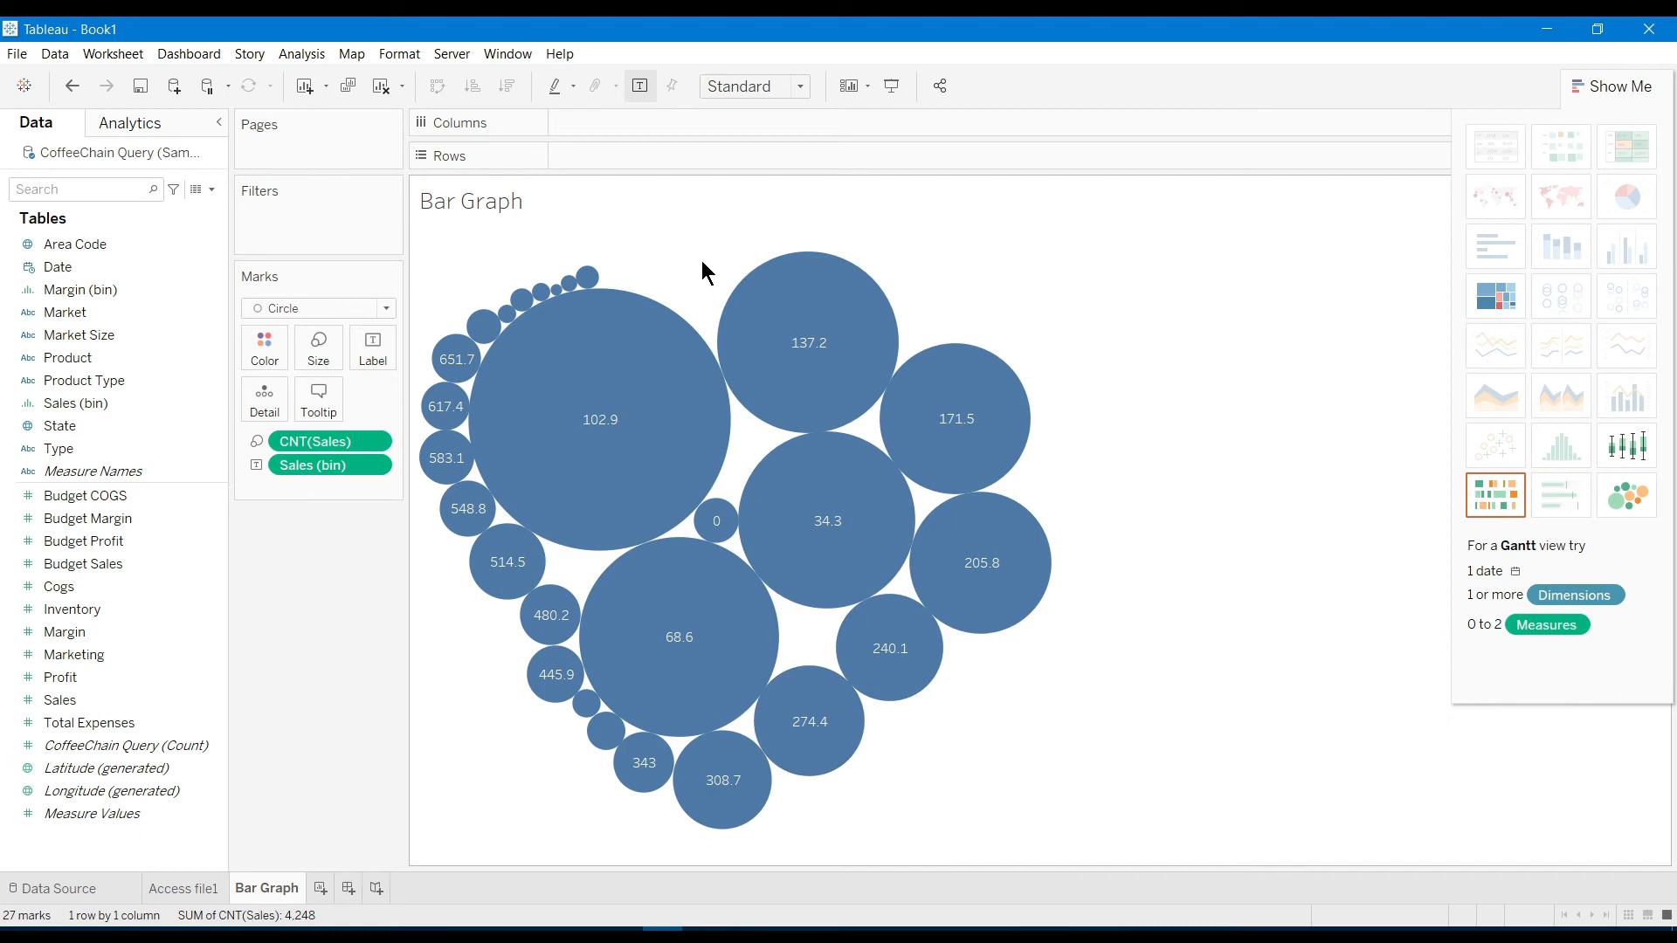
mouse_move(651, 386)
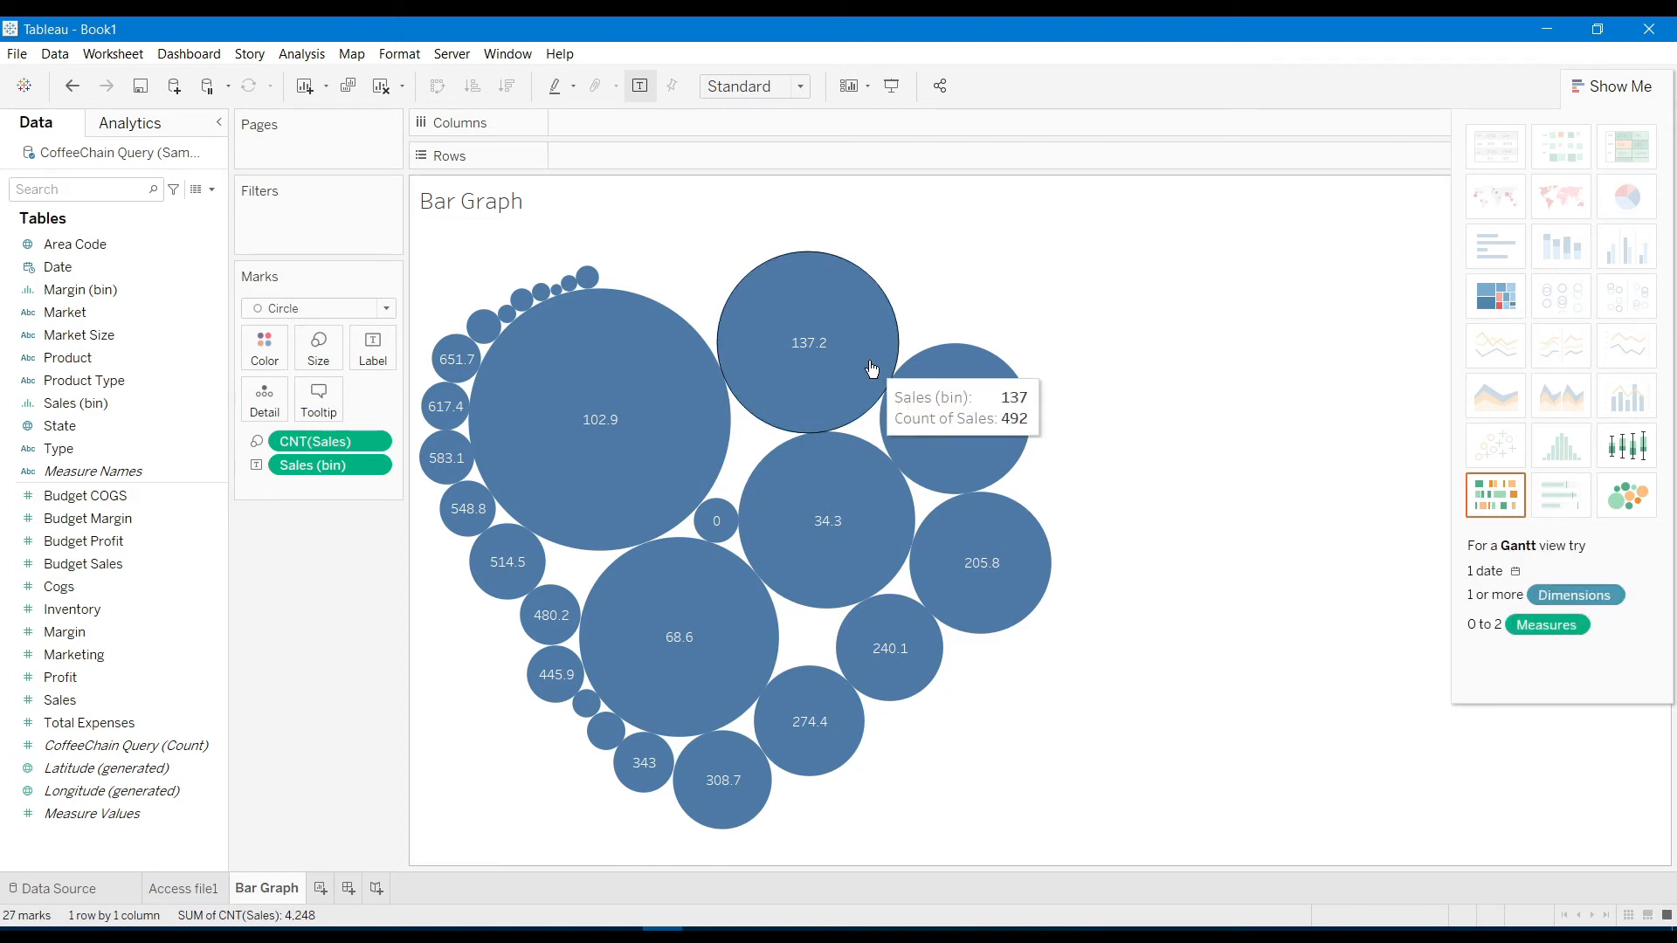
Move Sales (bin) and CNT(Sales) onto the shelves, remove Sales (bin), and rebuild the 27-bar histogram
left_click_drag(306, 464, 640, 167)
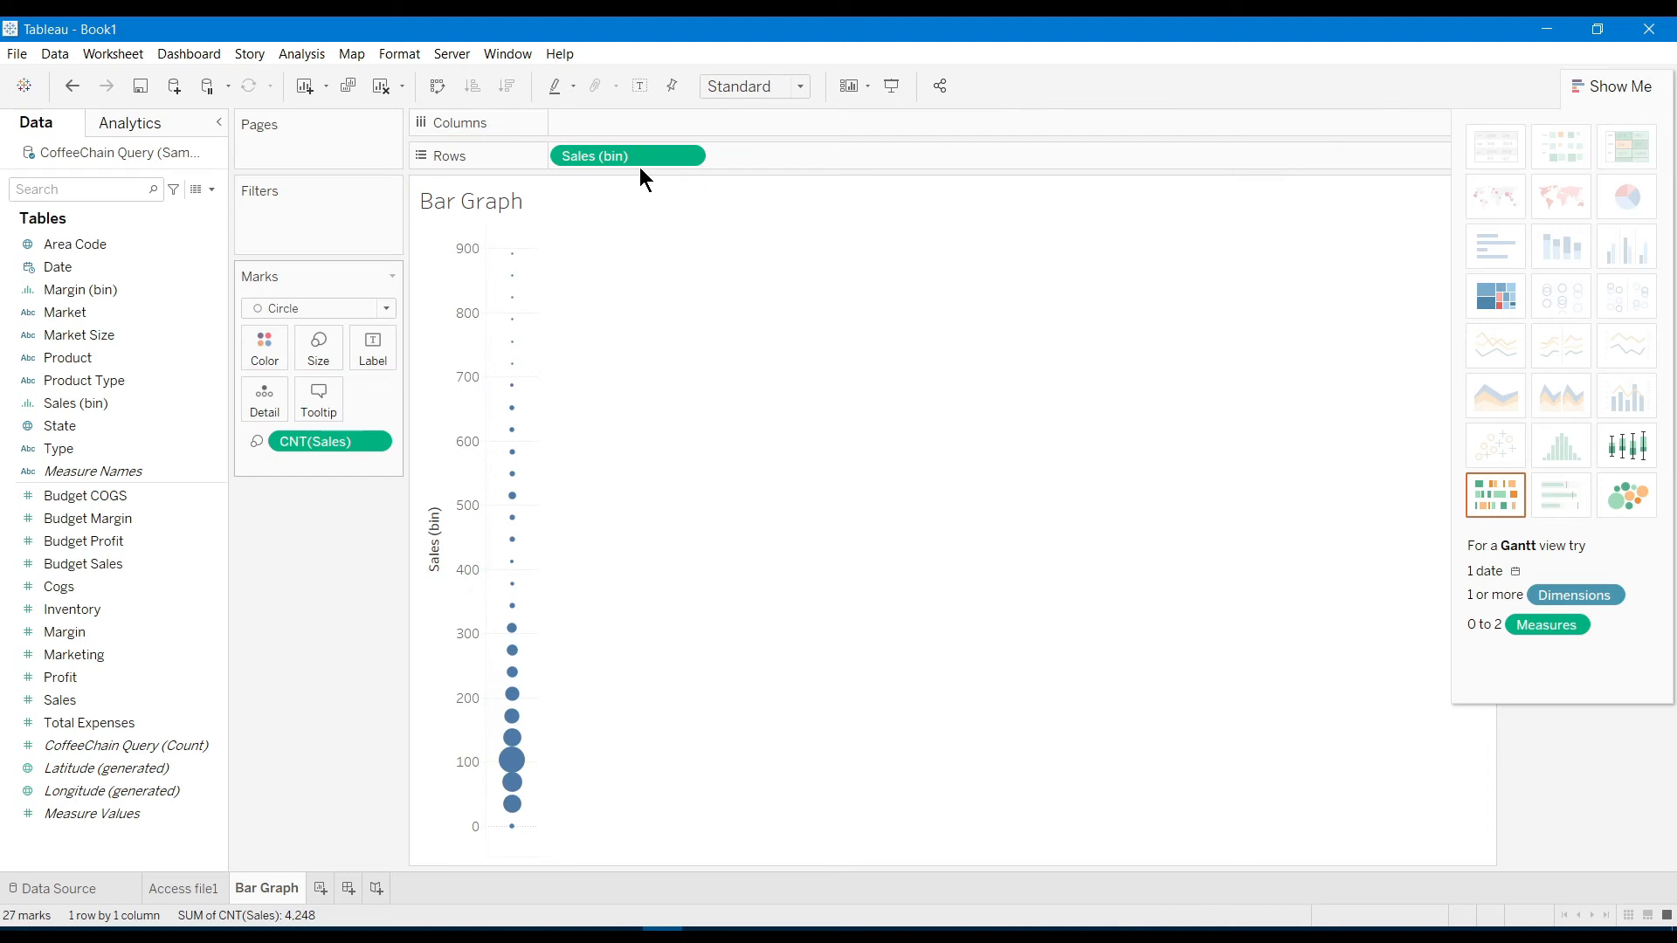
left_click_drag(327, 435, 615, 125)
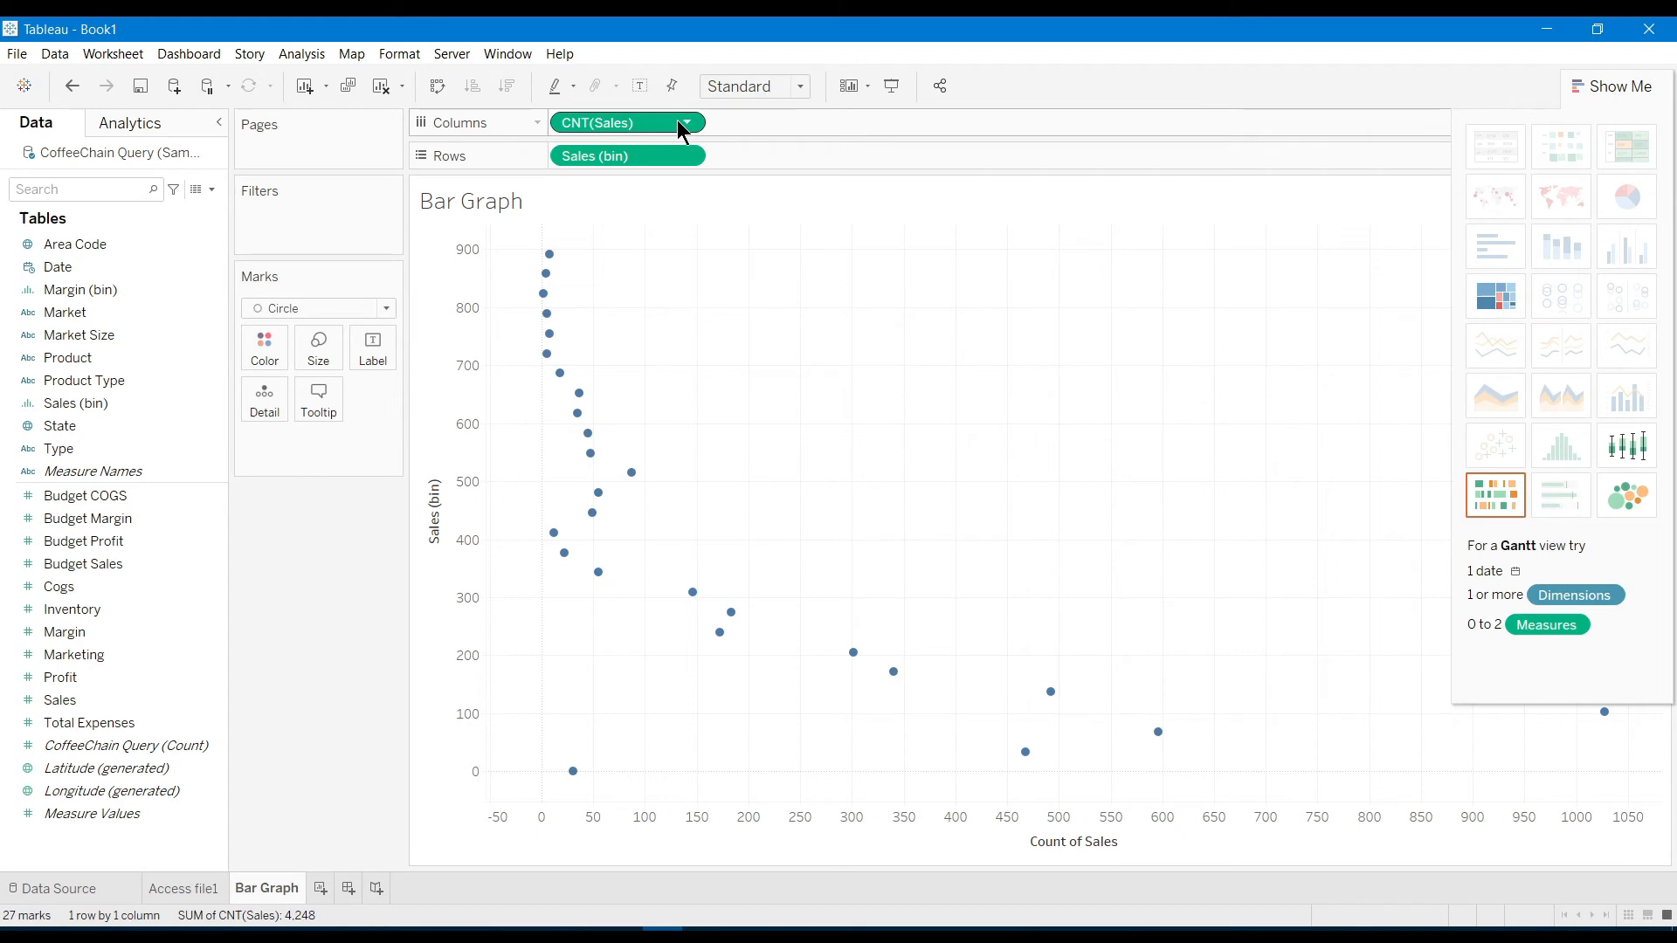
left_click(687, 155)
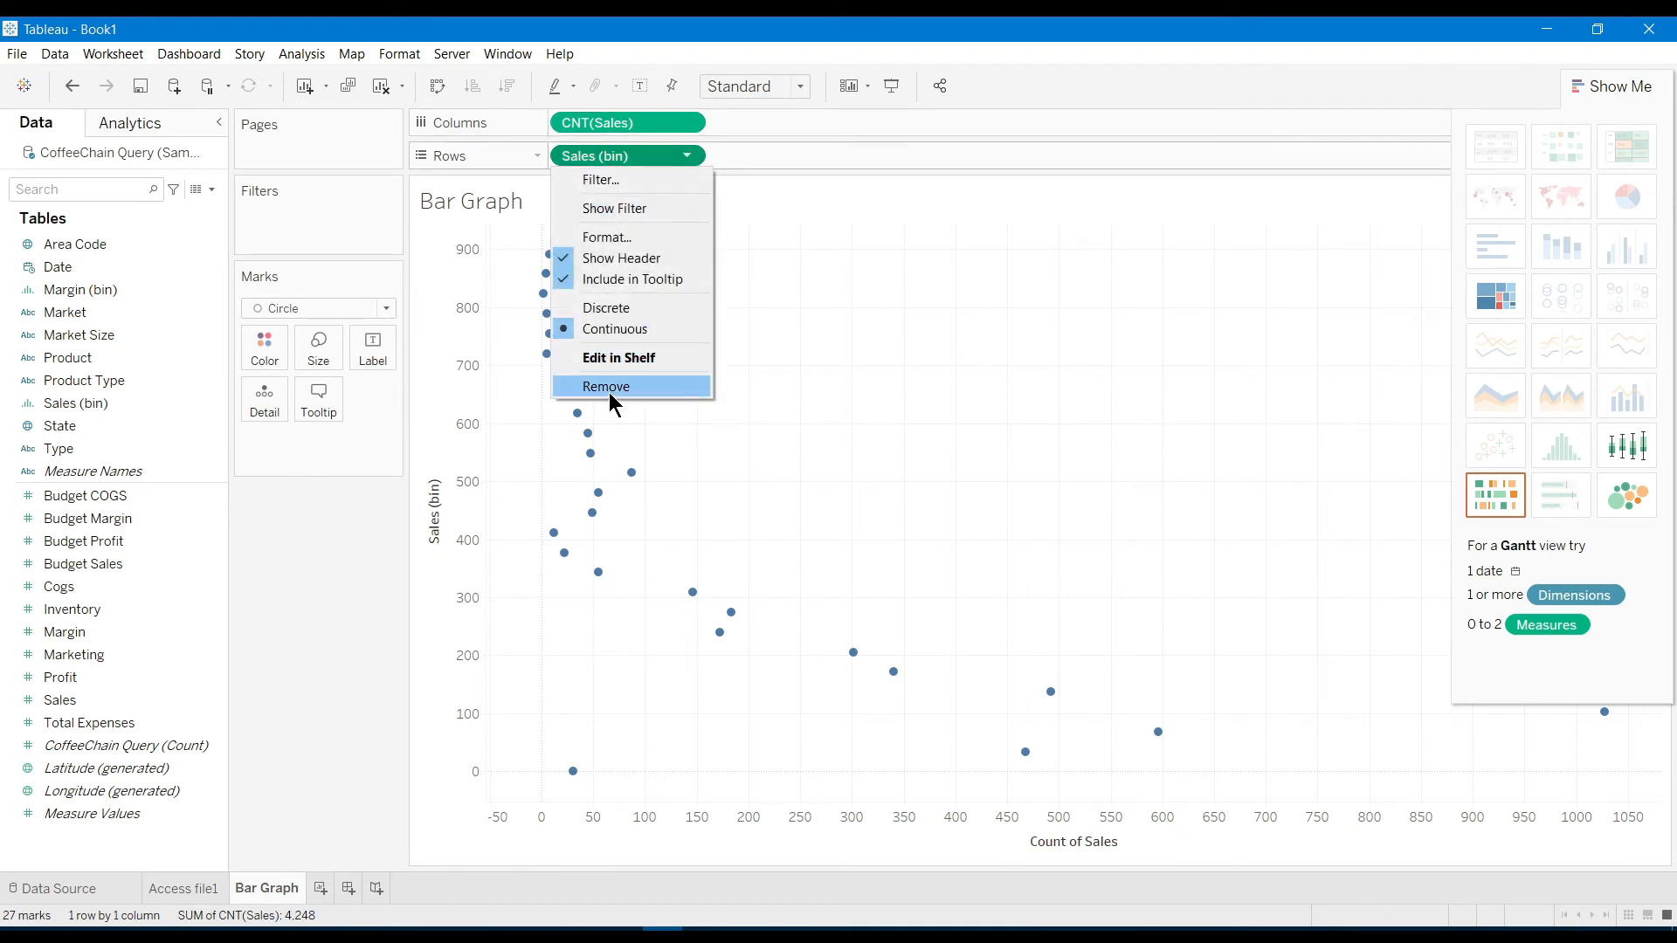
left_click(610, 390)
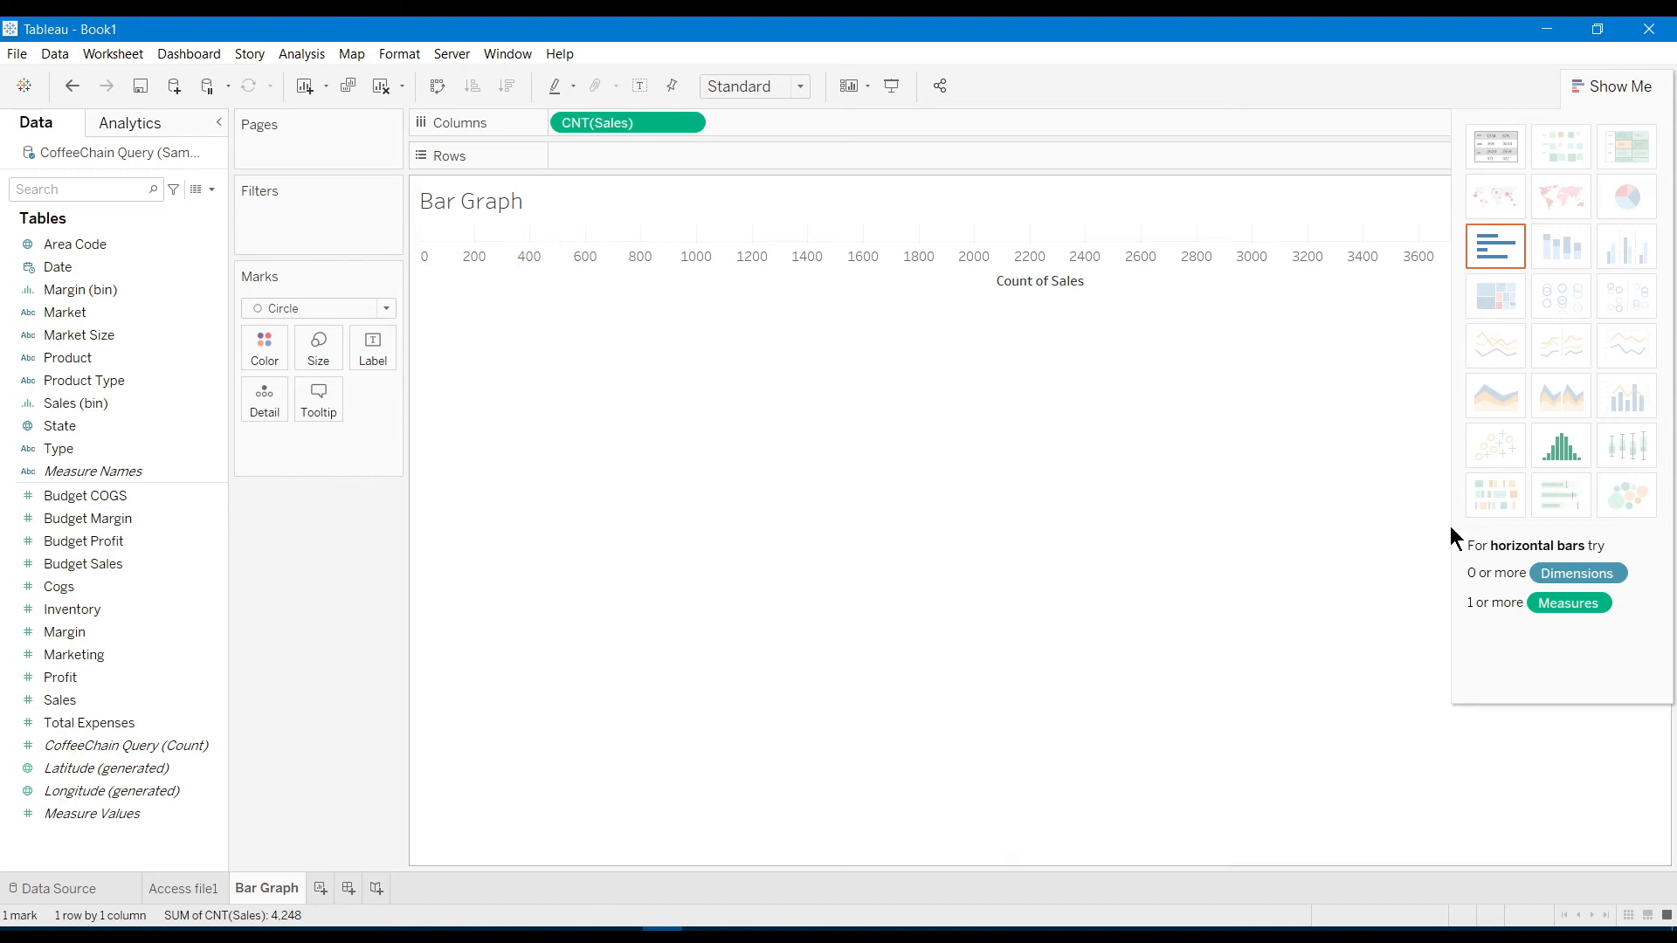
left_click(1561, 459)
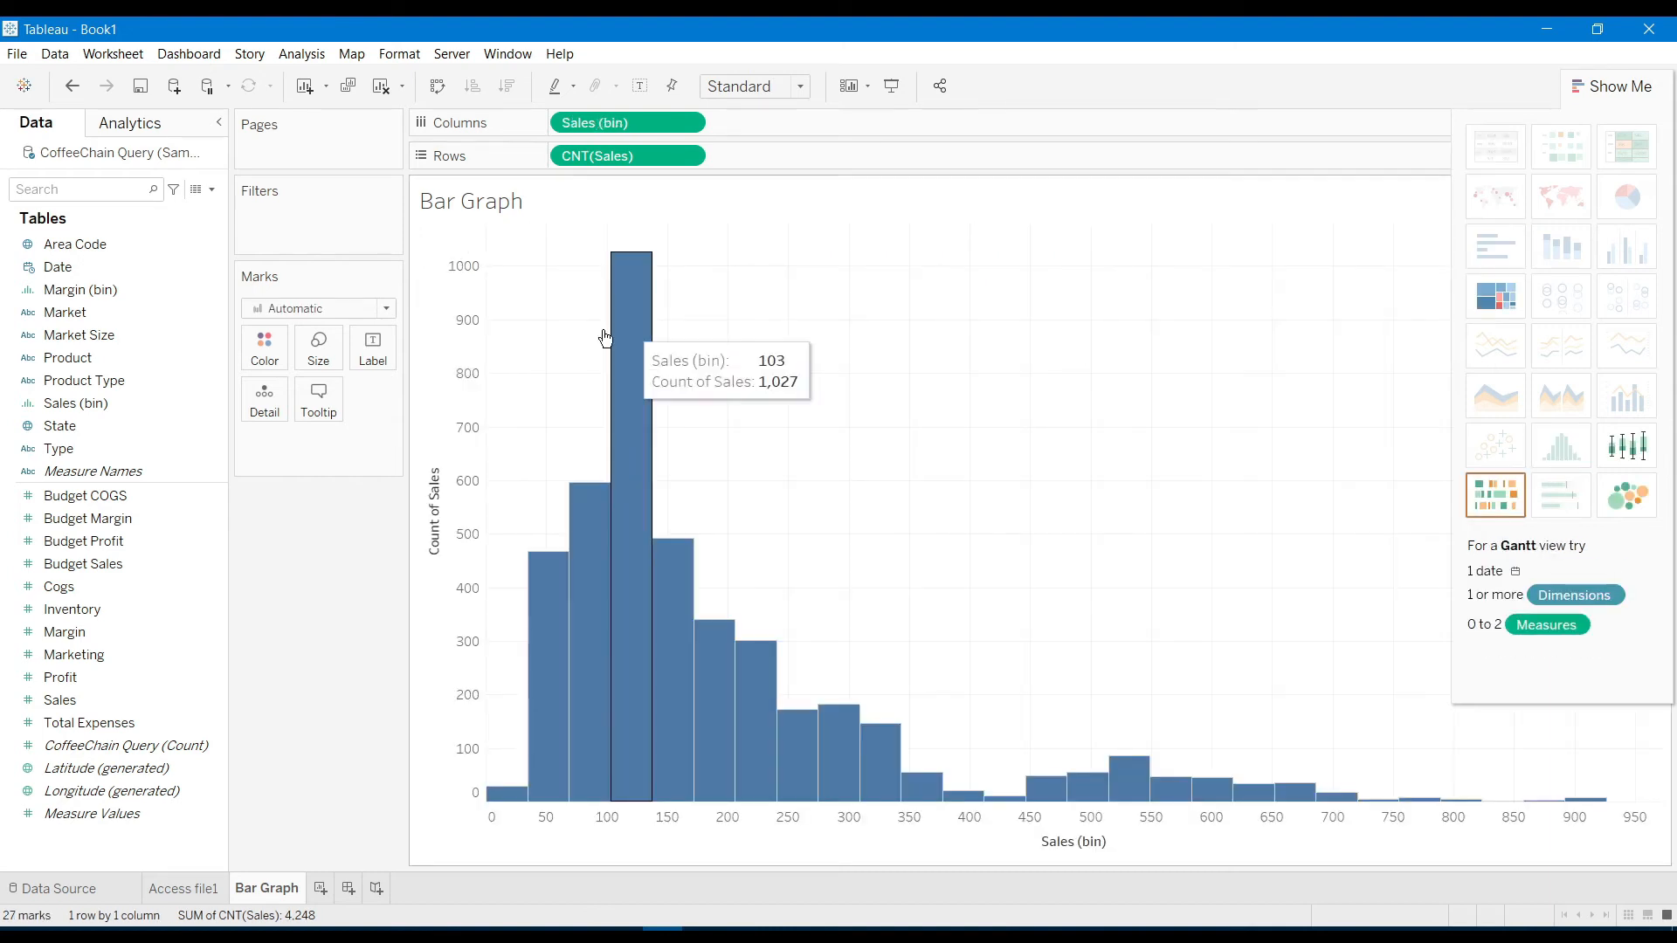
mouse_move(629, 473)
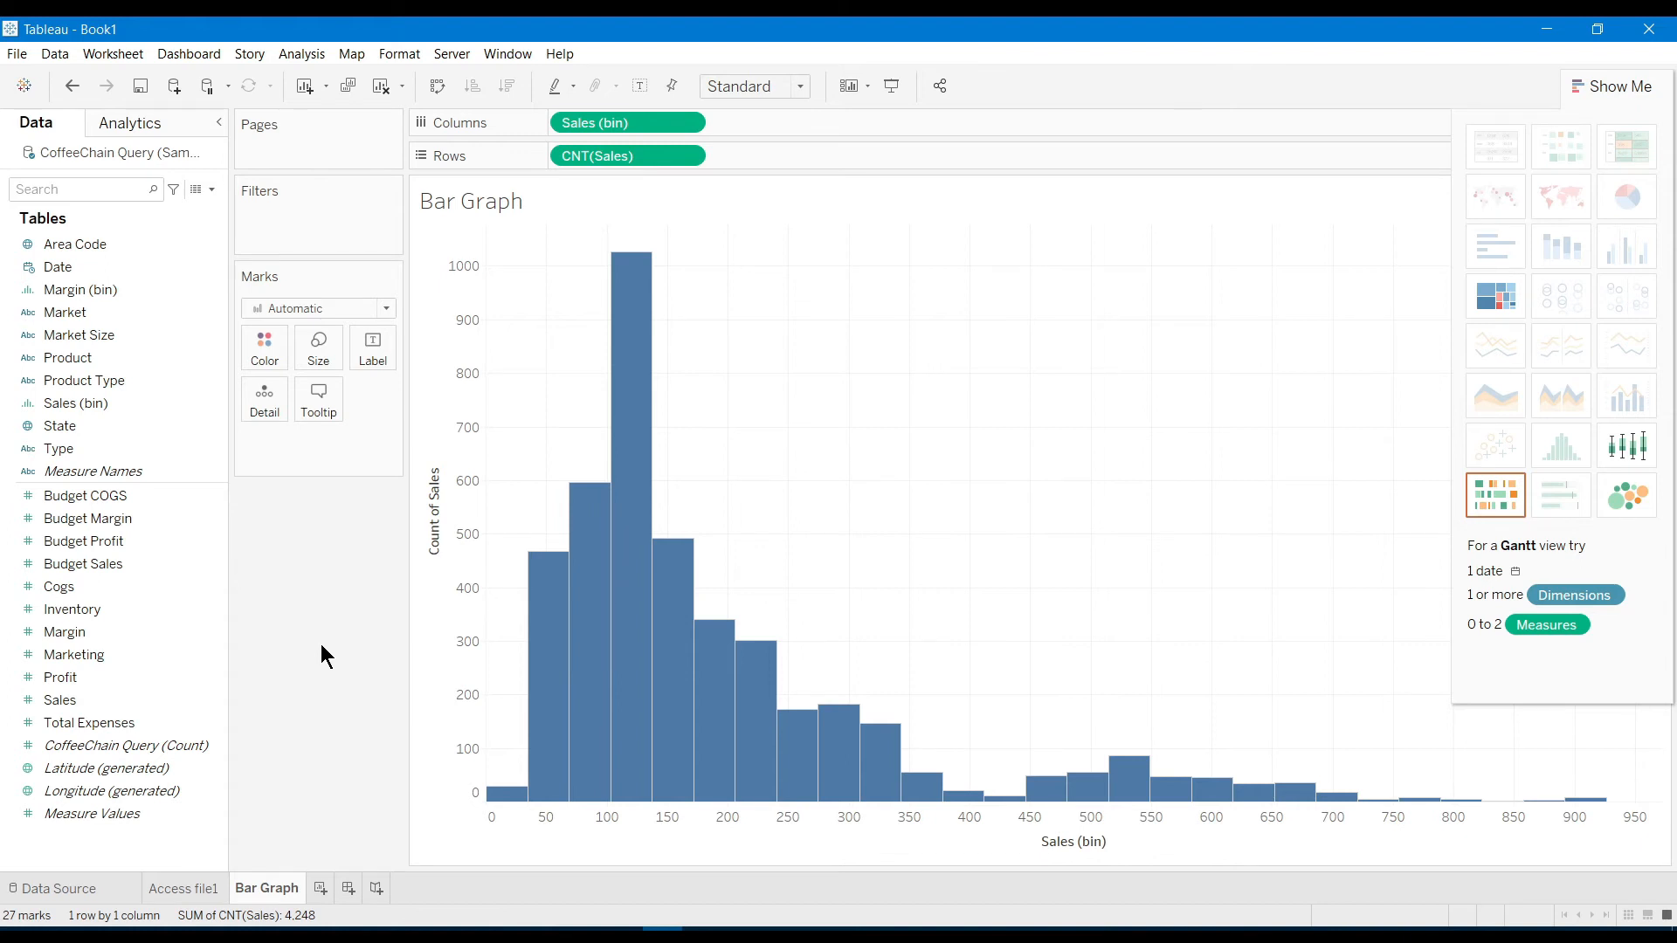
Add another worksheet and rename it 'Filtering'
left_click(321, 891)
double_click(329, 891)
type("Filtering")
key("Return")
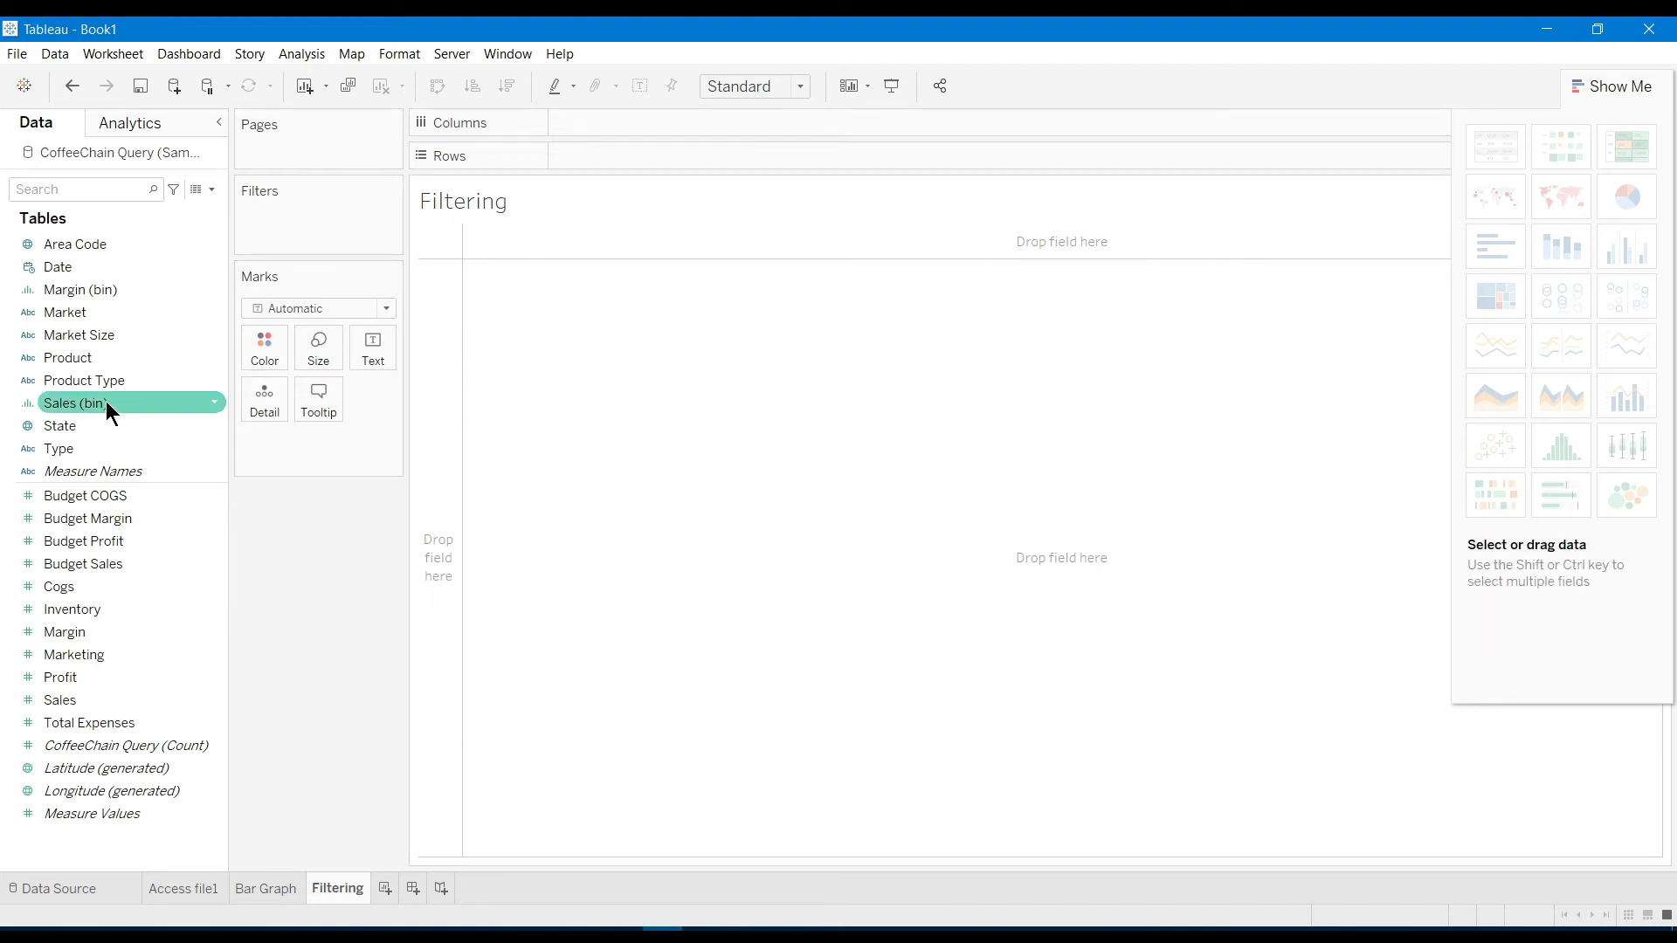
Put Date year, quarter and Market on Rows with Budget Profit as text, totalling 258,760
left_click_drag(80, 265, 585, 158)
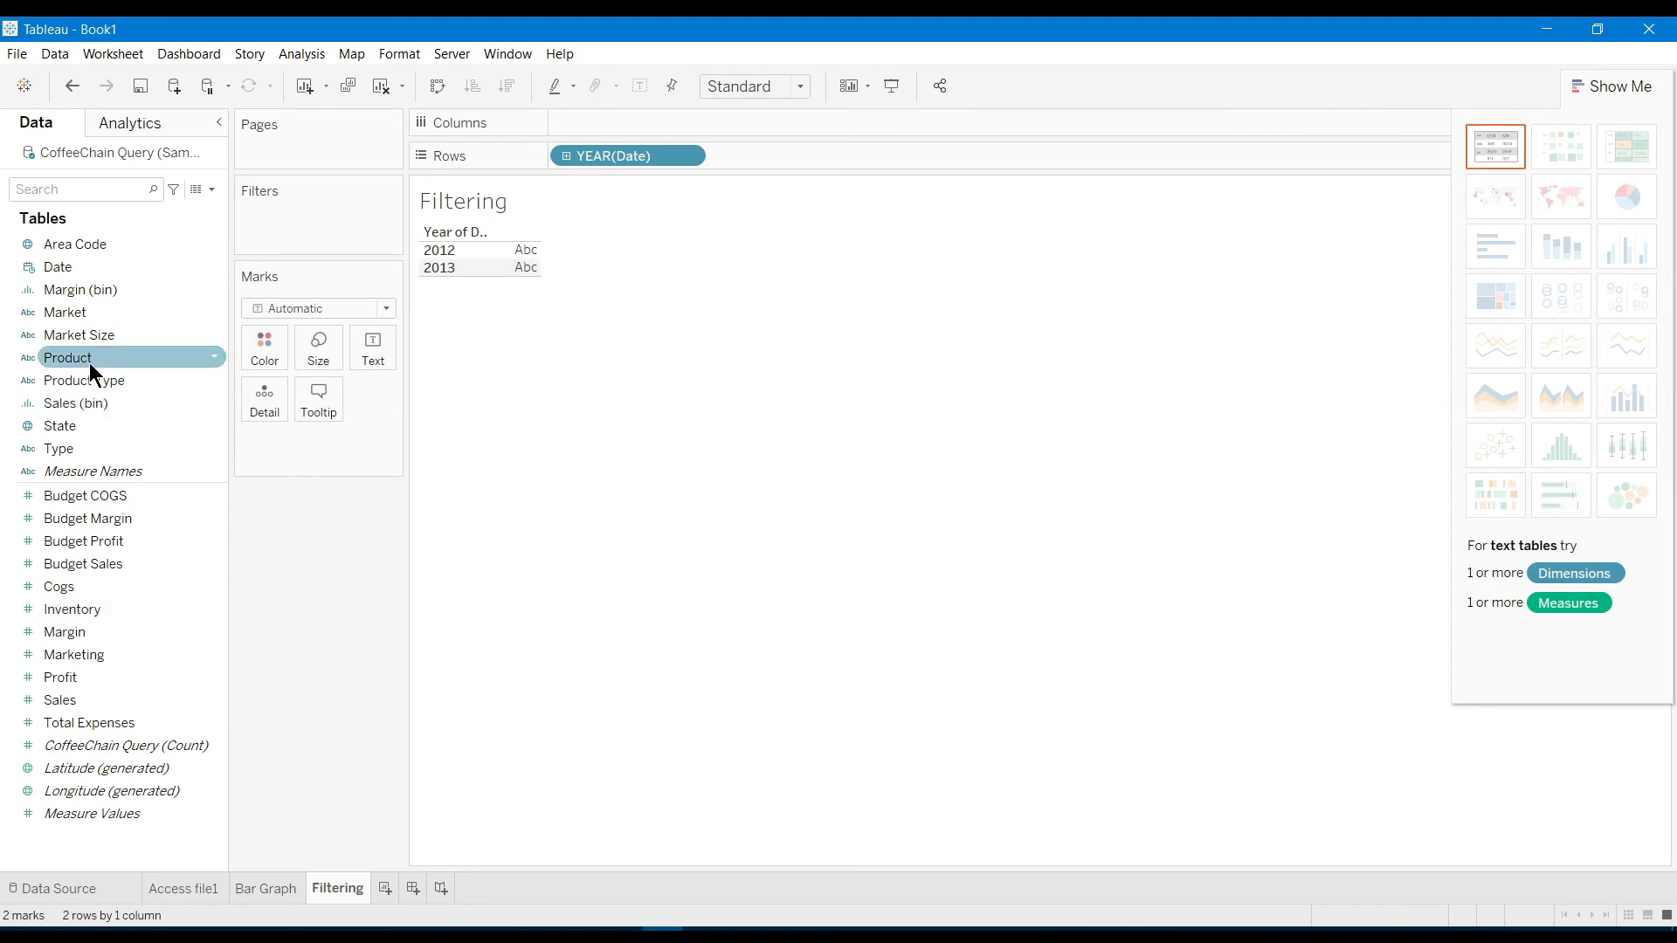
mouse_move(89, 312)
left_mouse_down()
mouse_move(222, 366)
mouse_move(920, 117)
mouse_move(802, 152)
left_mouse_up()
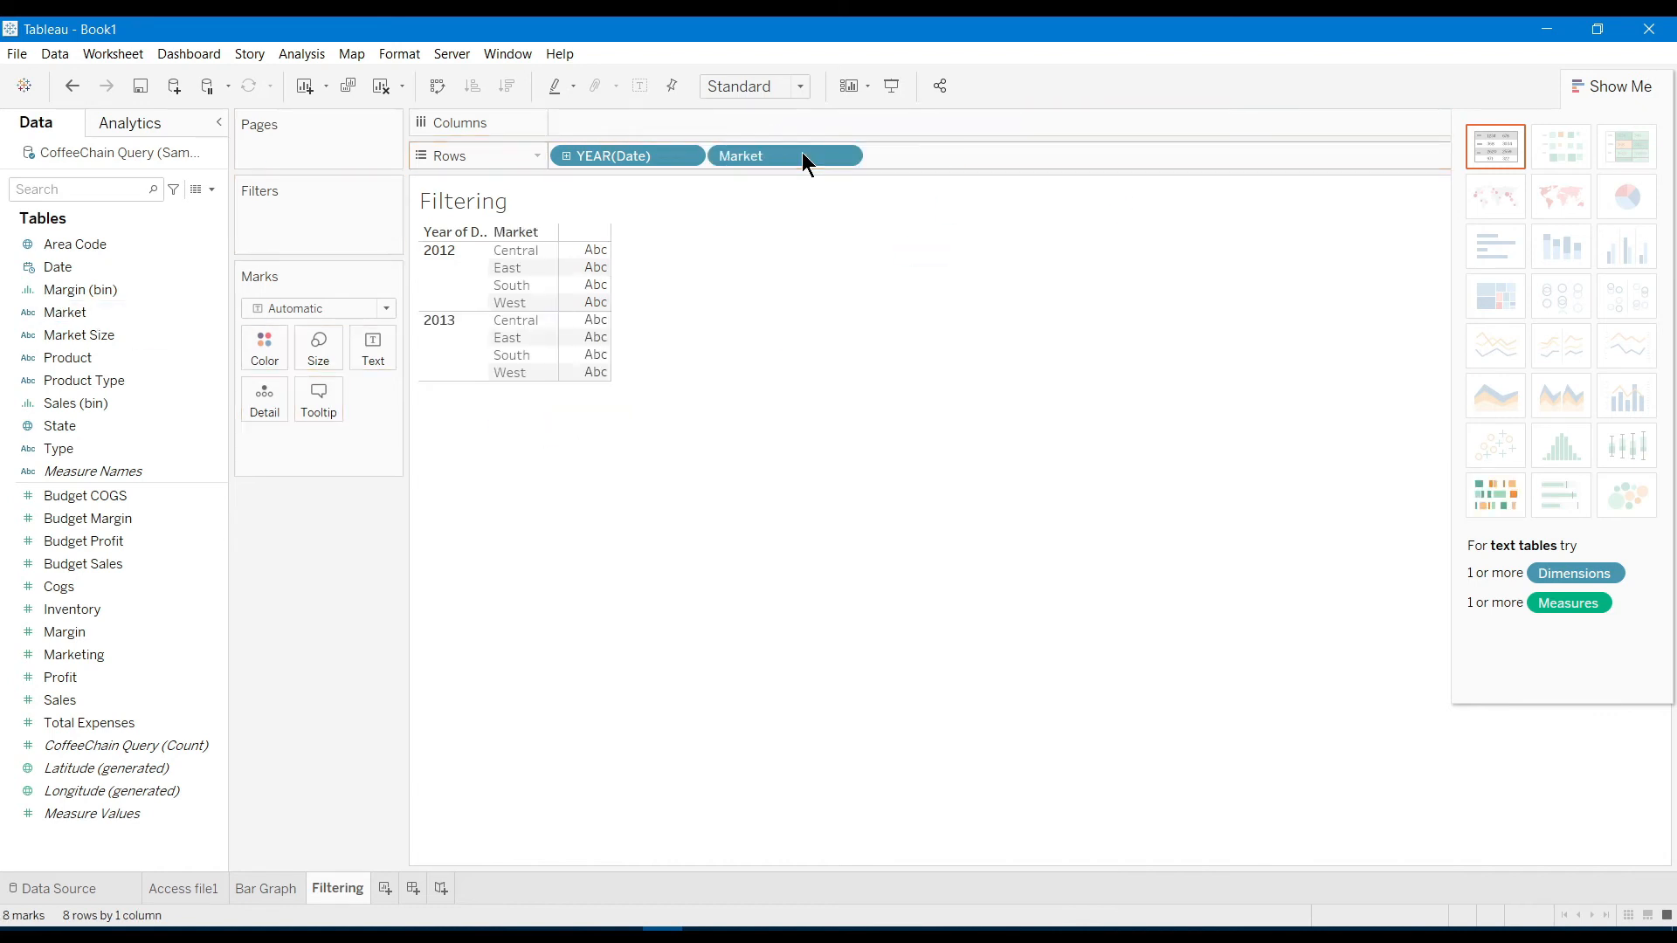
left_click(566, 157)
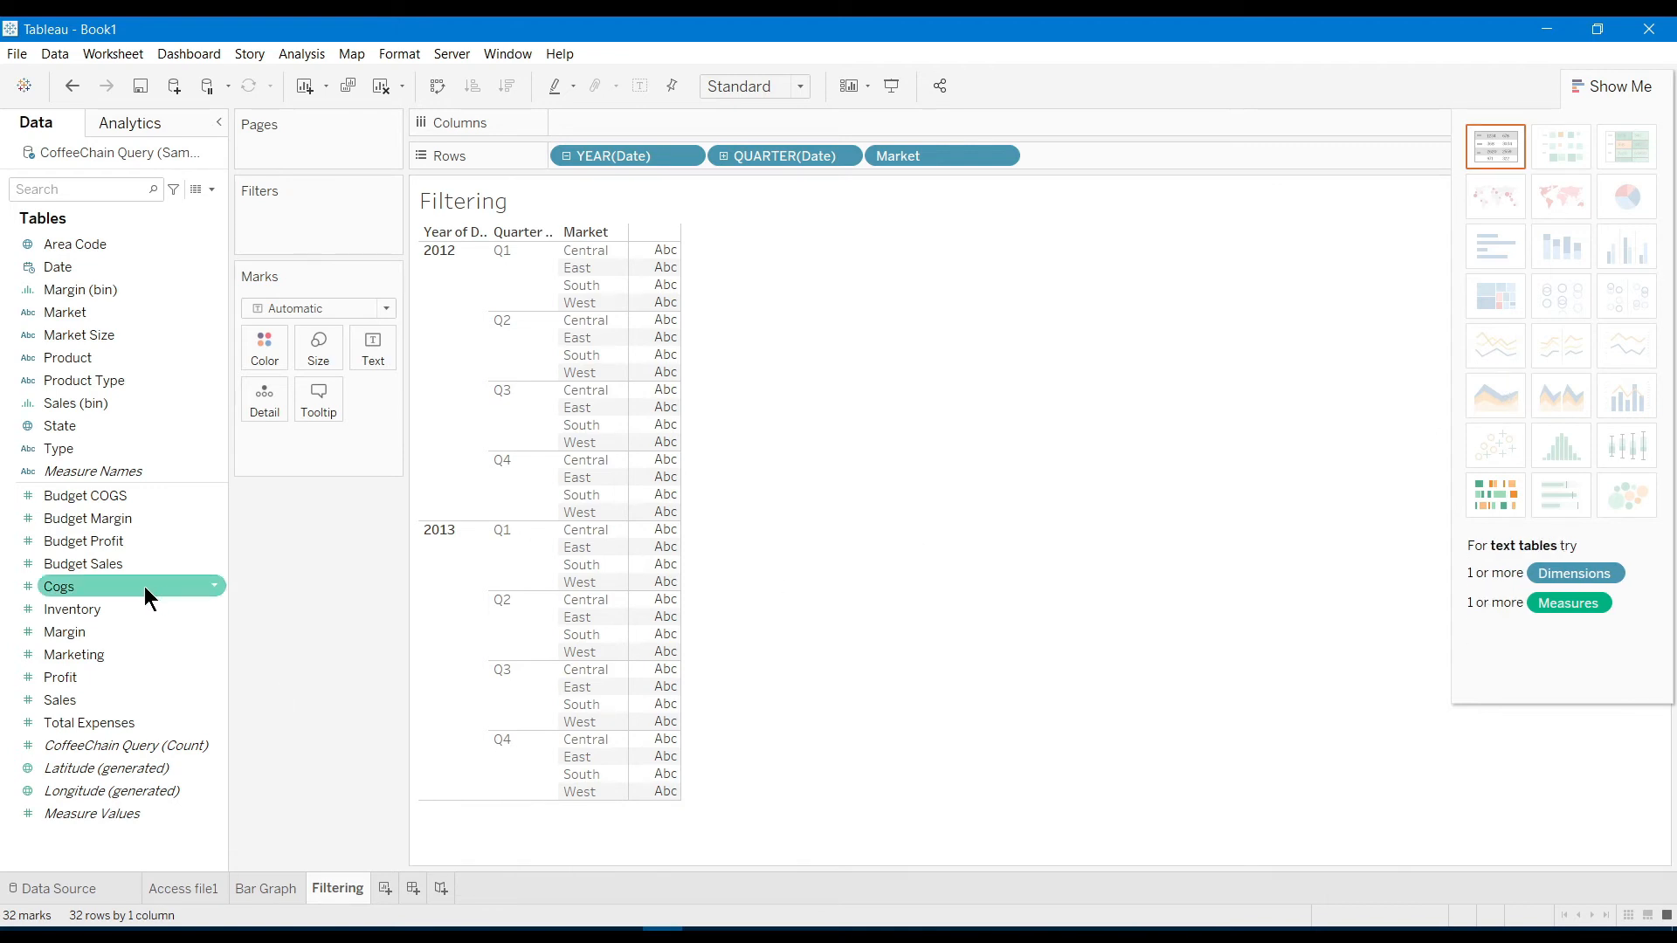
left_click_drag(110, 543, 638, 488)
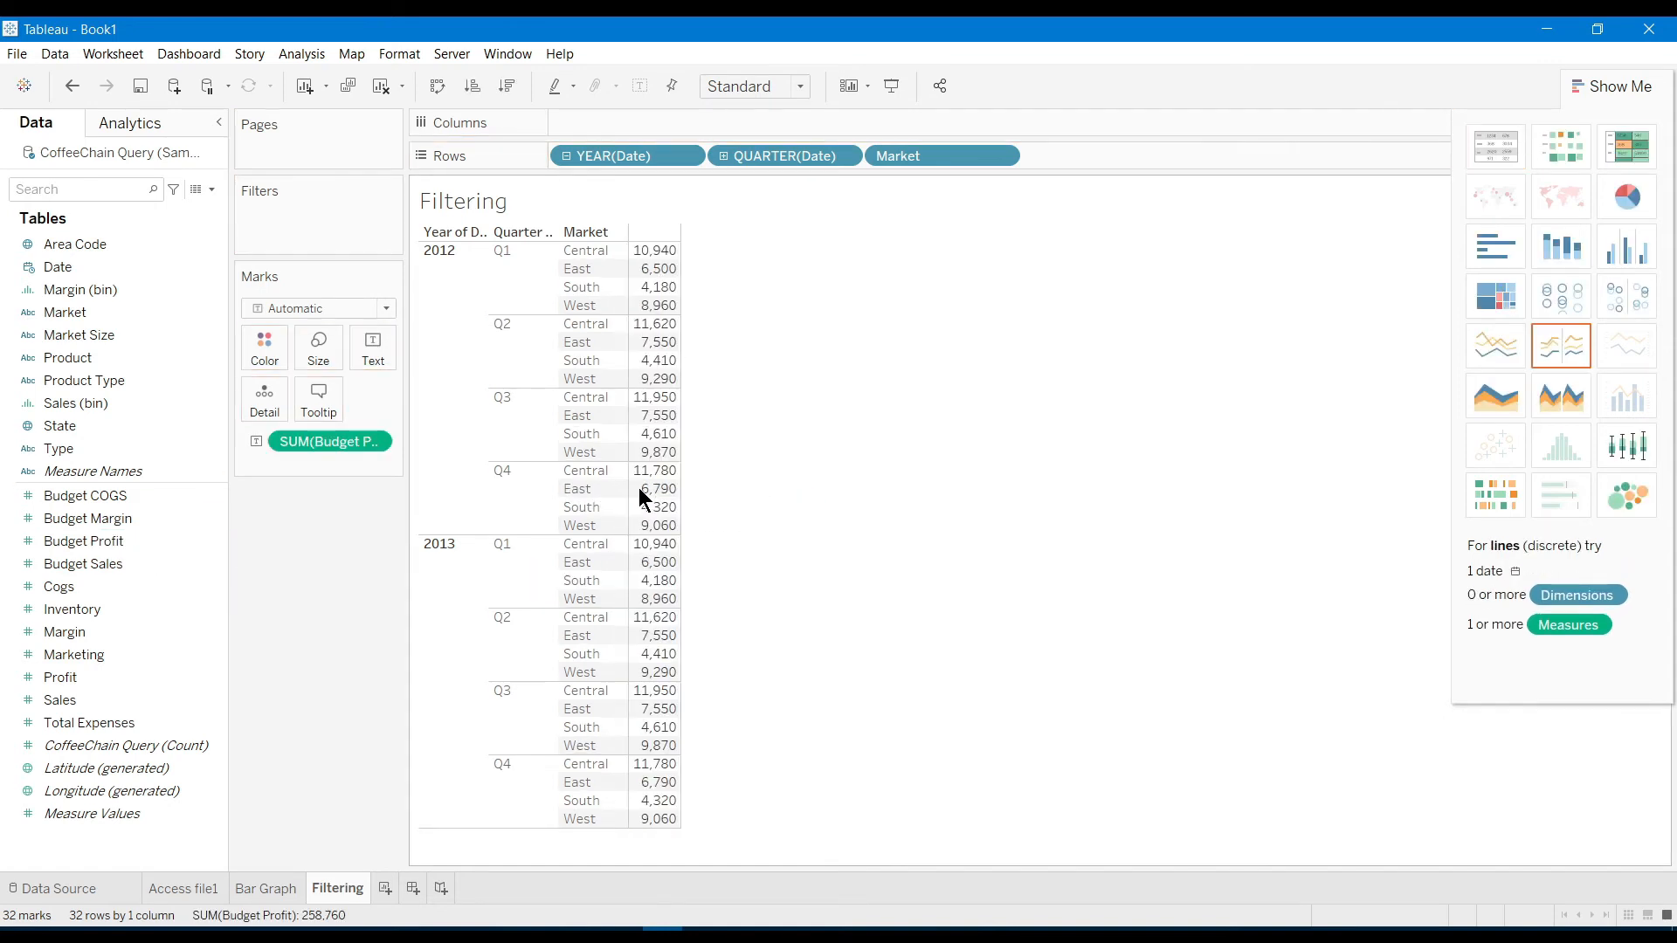
Switch the table to a continuous stacked area chart of Budget Profit coloured by Market
left_click(1491, 396)
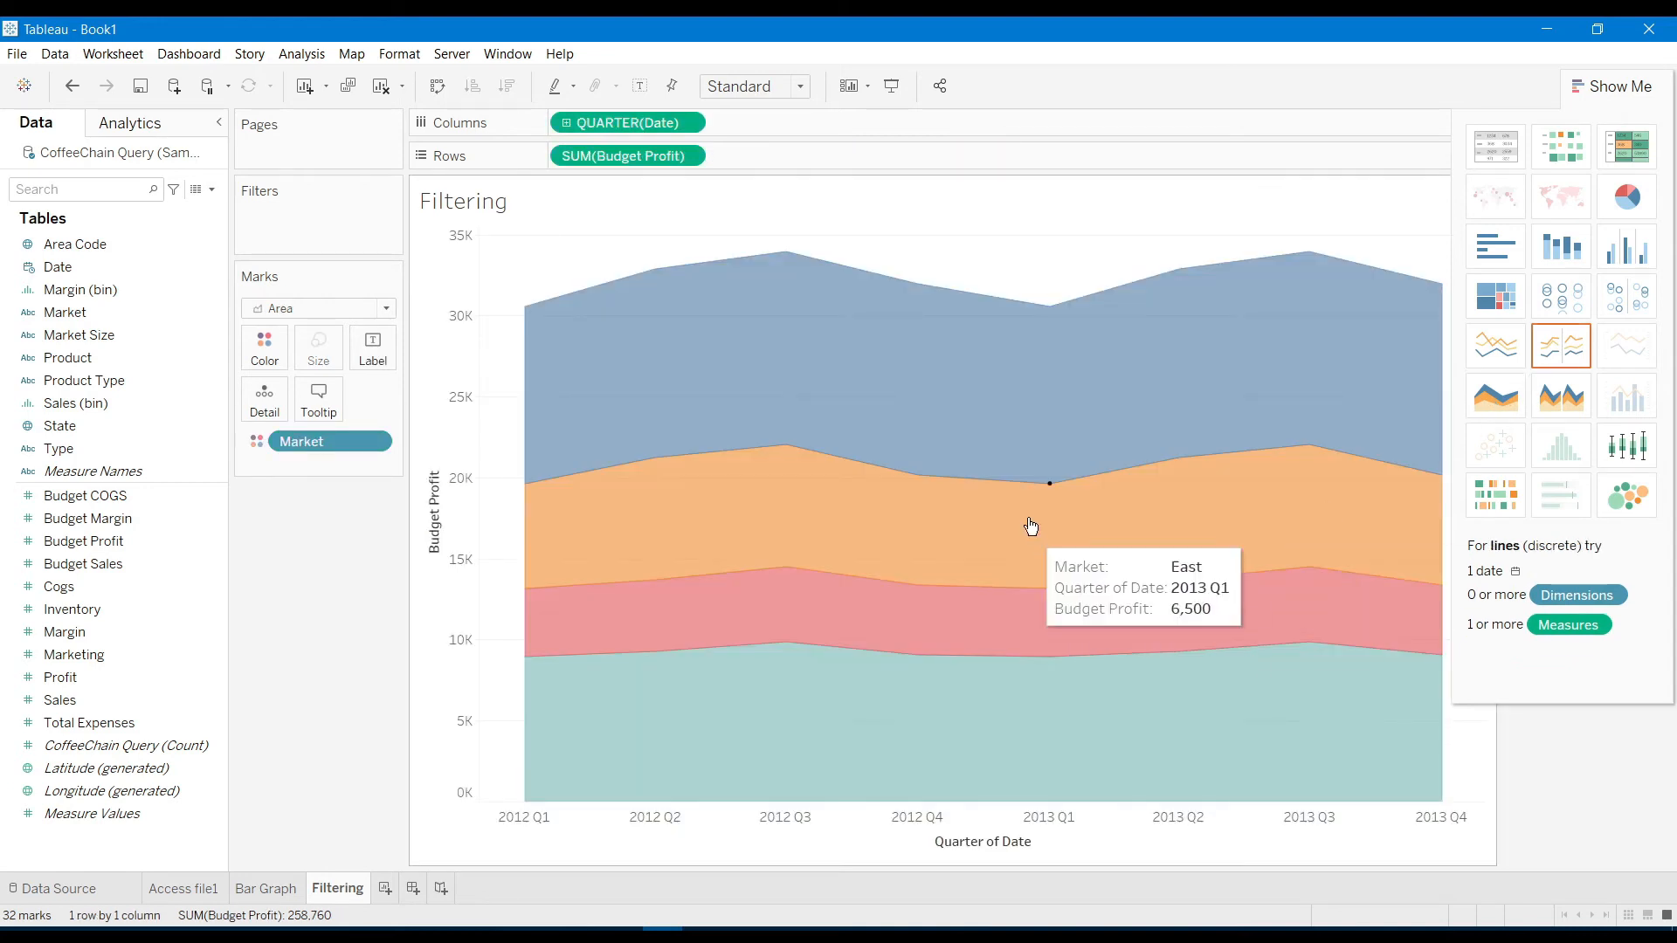
left_click(1627, 86)
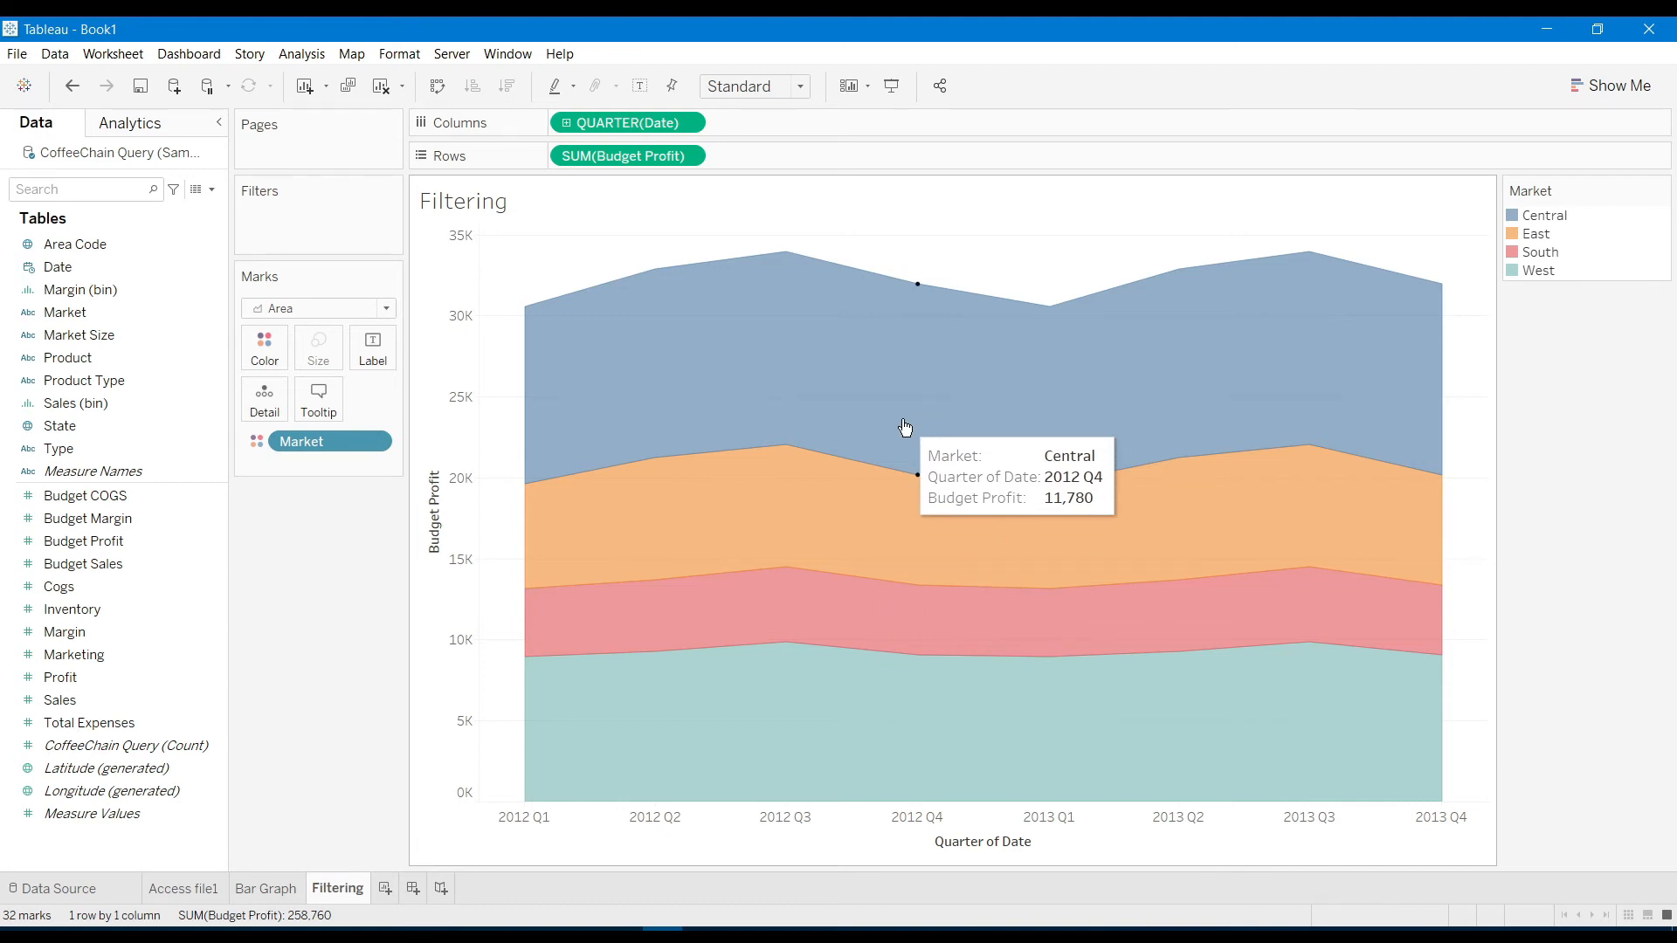
left_click(1636, 94)
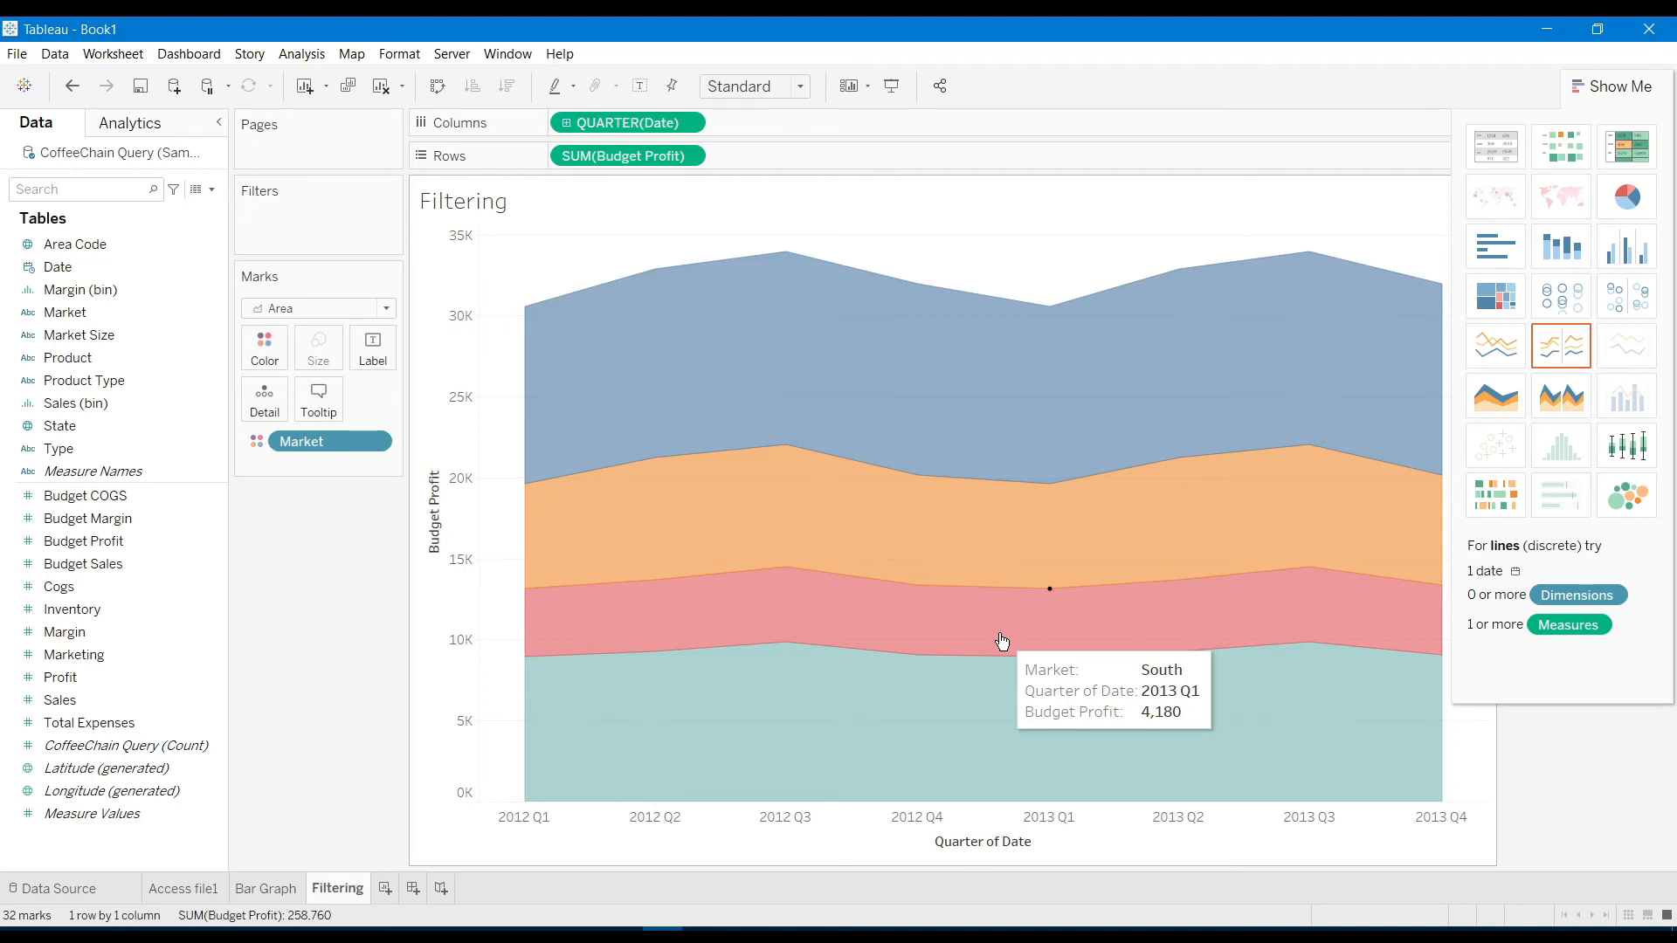
Use a discrete area chart split into 2012 and 2013, sorting quarters by descending Budget Profit
left_click(1568, 403)
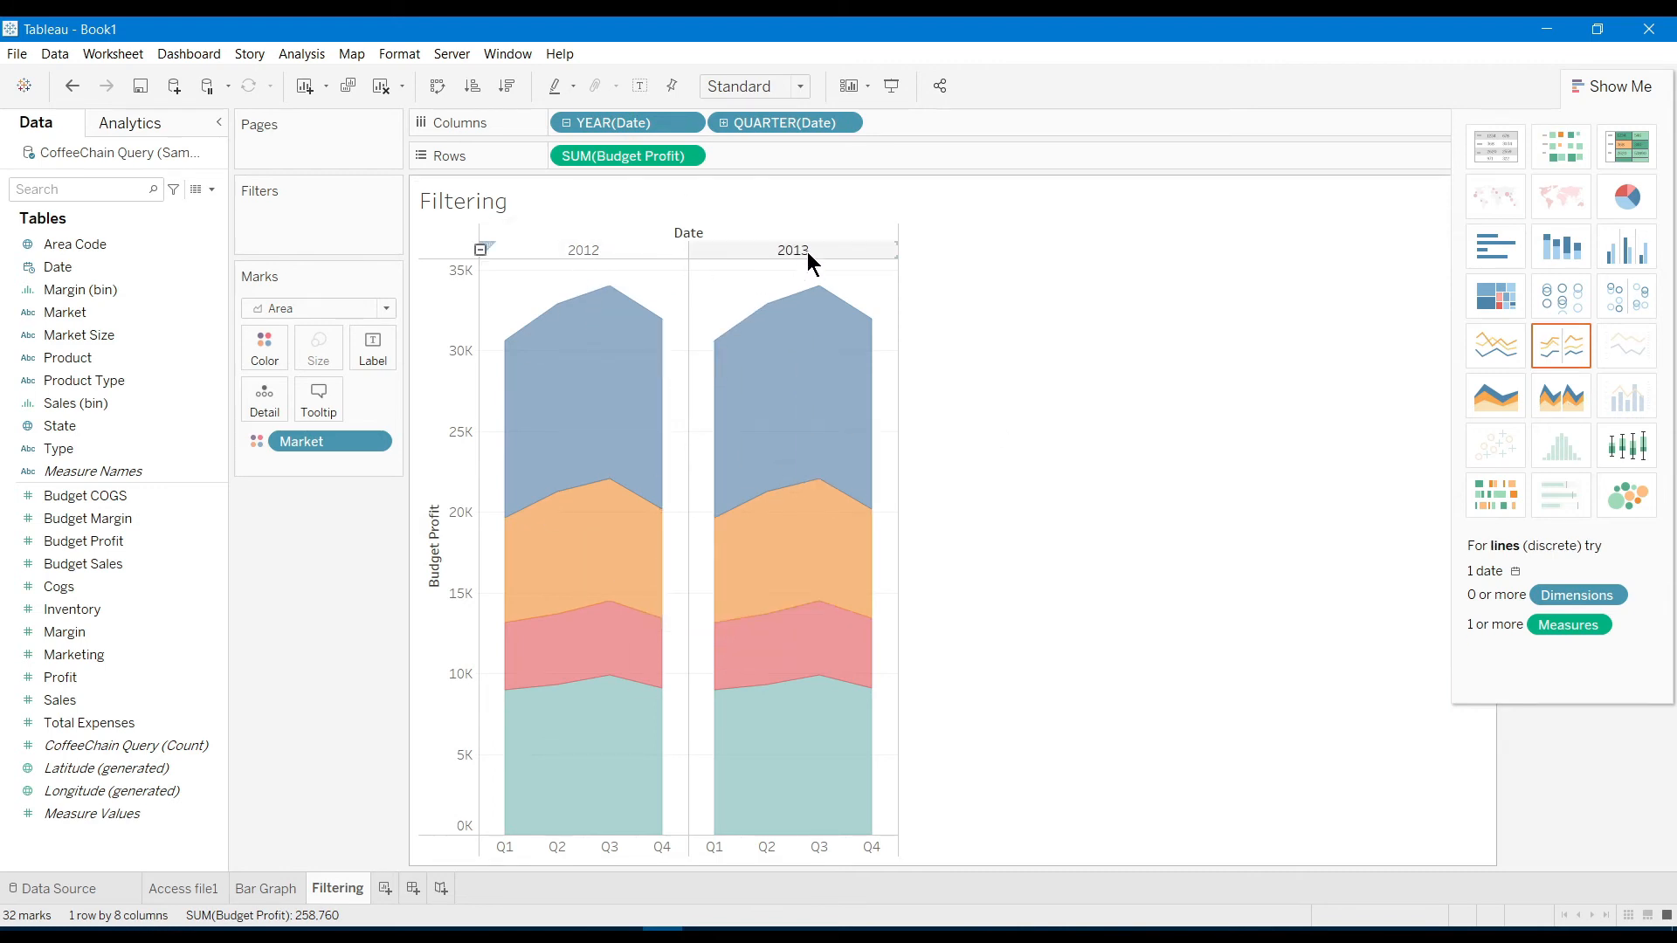
left_click(588, 247)
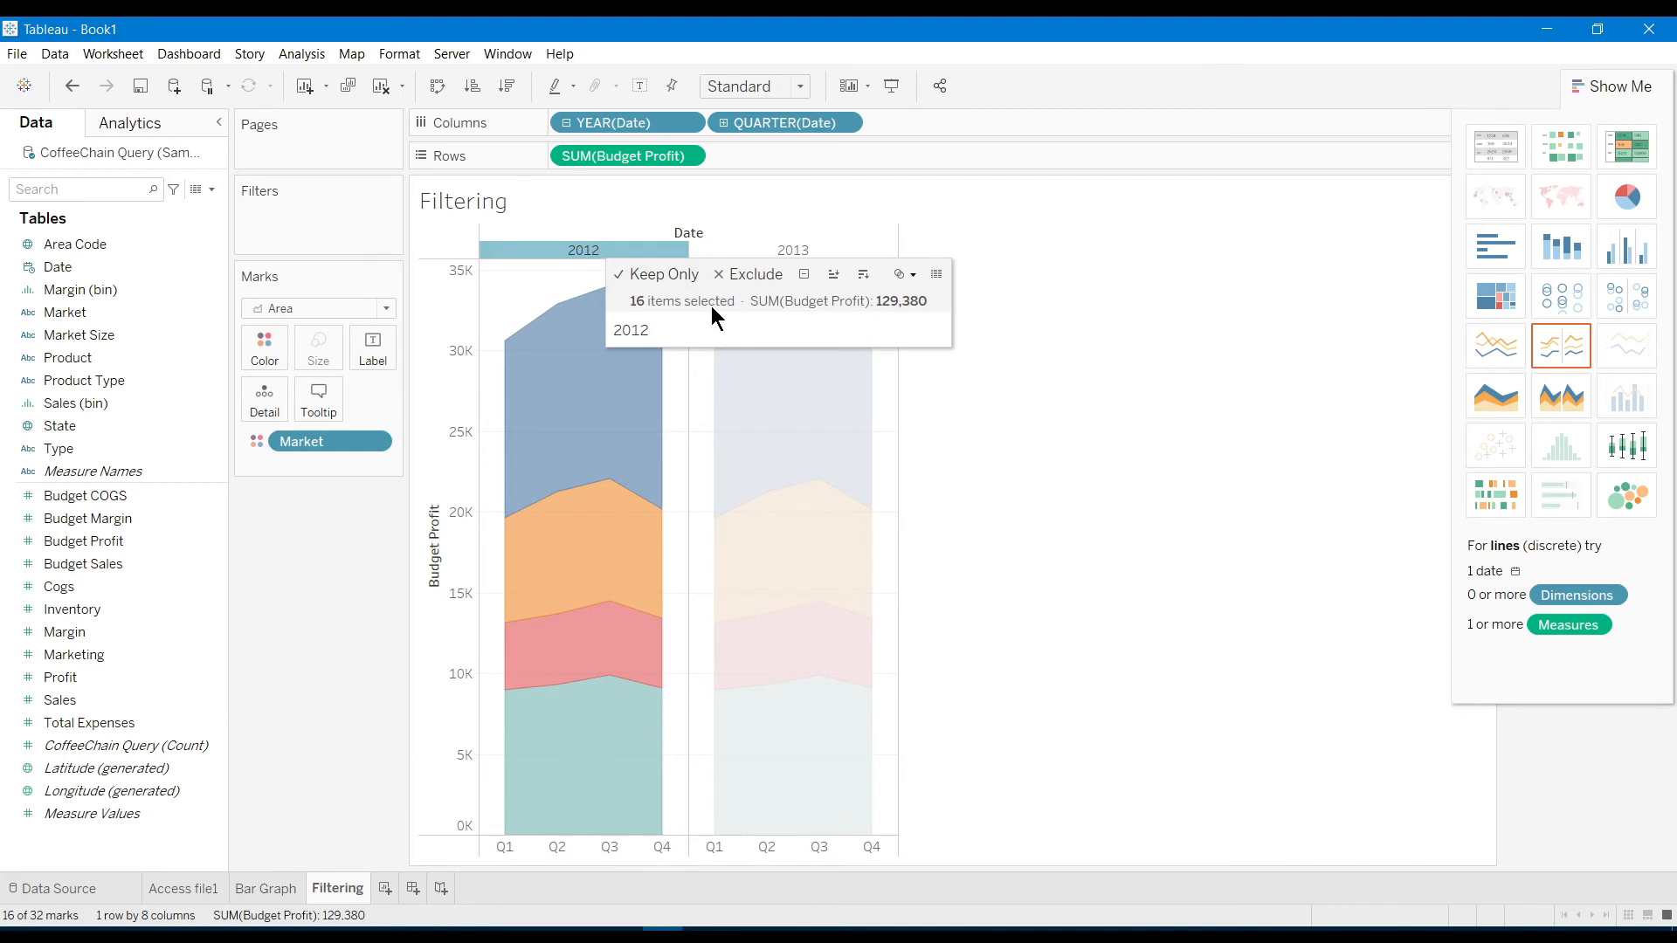
left_click(834, 274)
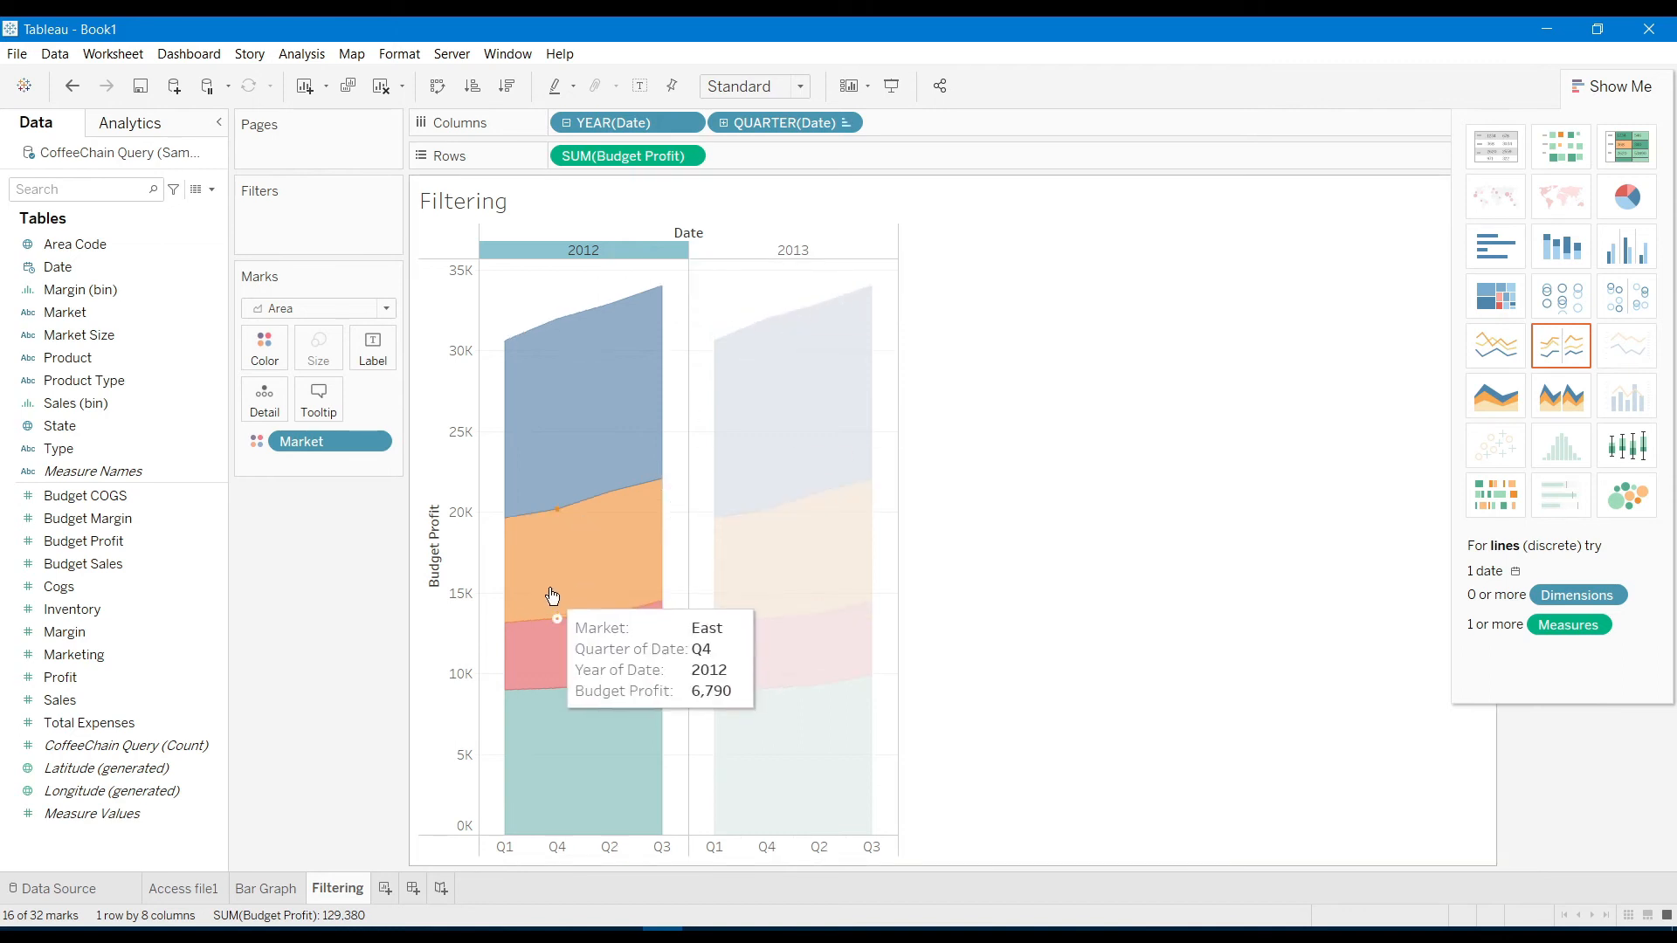
left_click(831, 251)
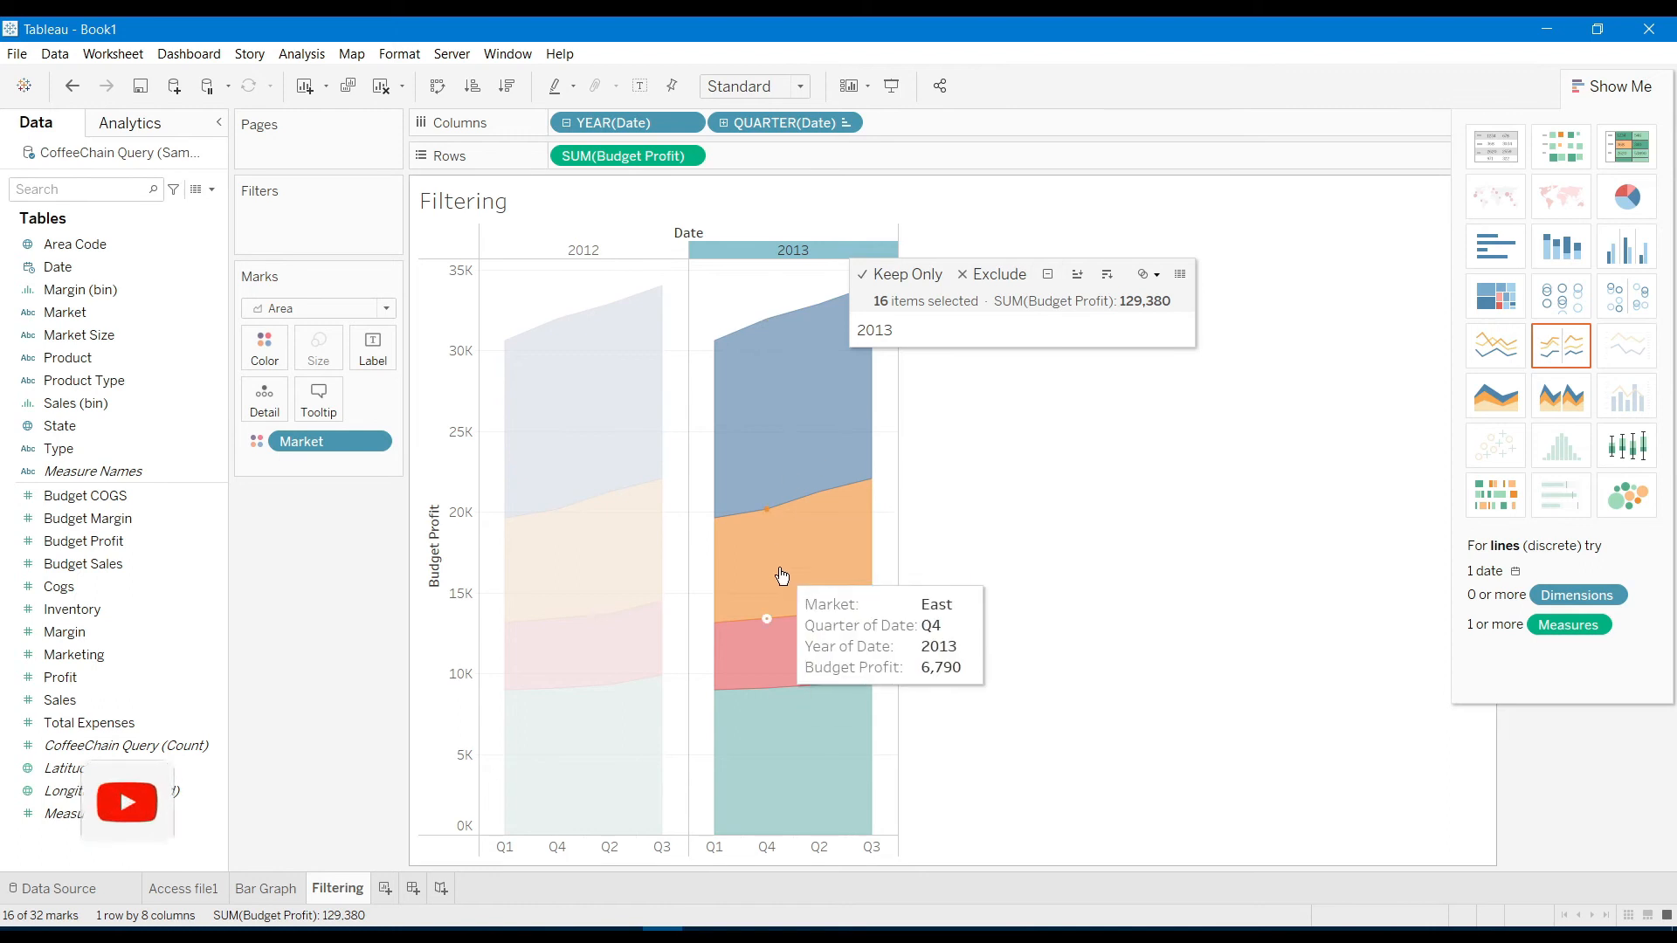
left_click(776, 243)
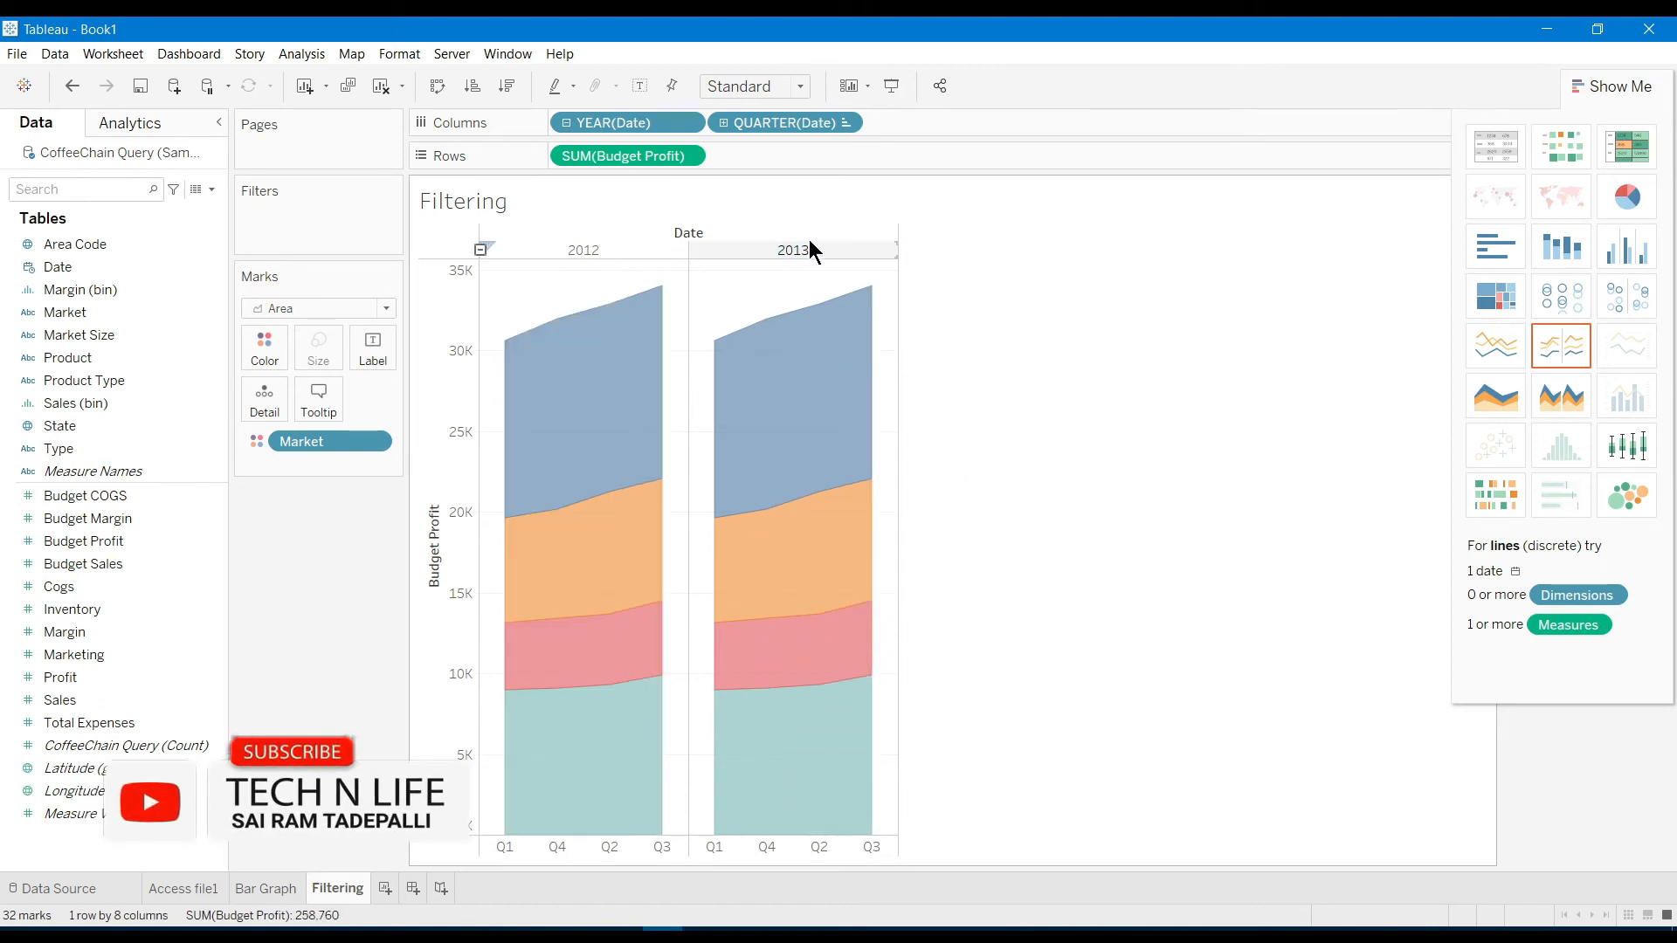
left_click(799, 244)
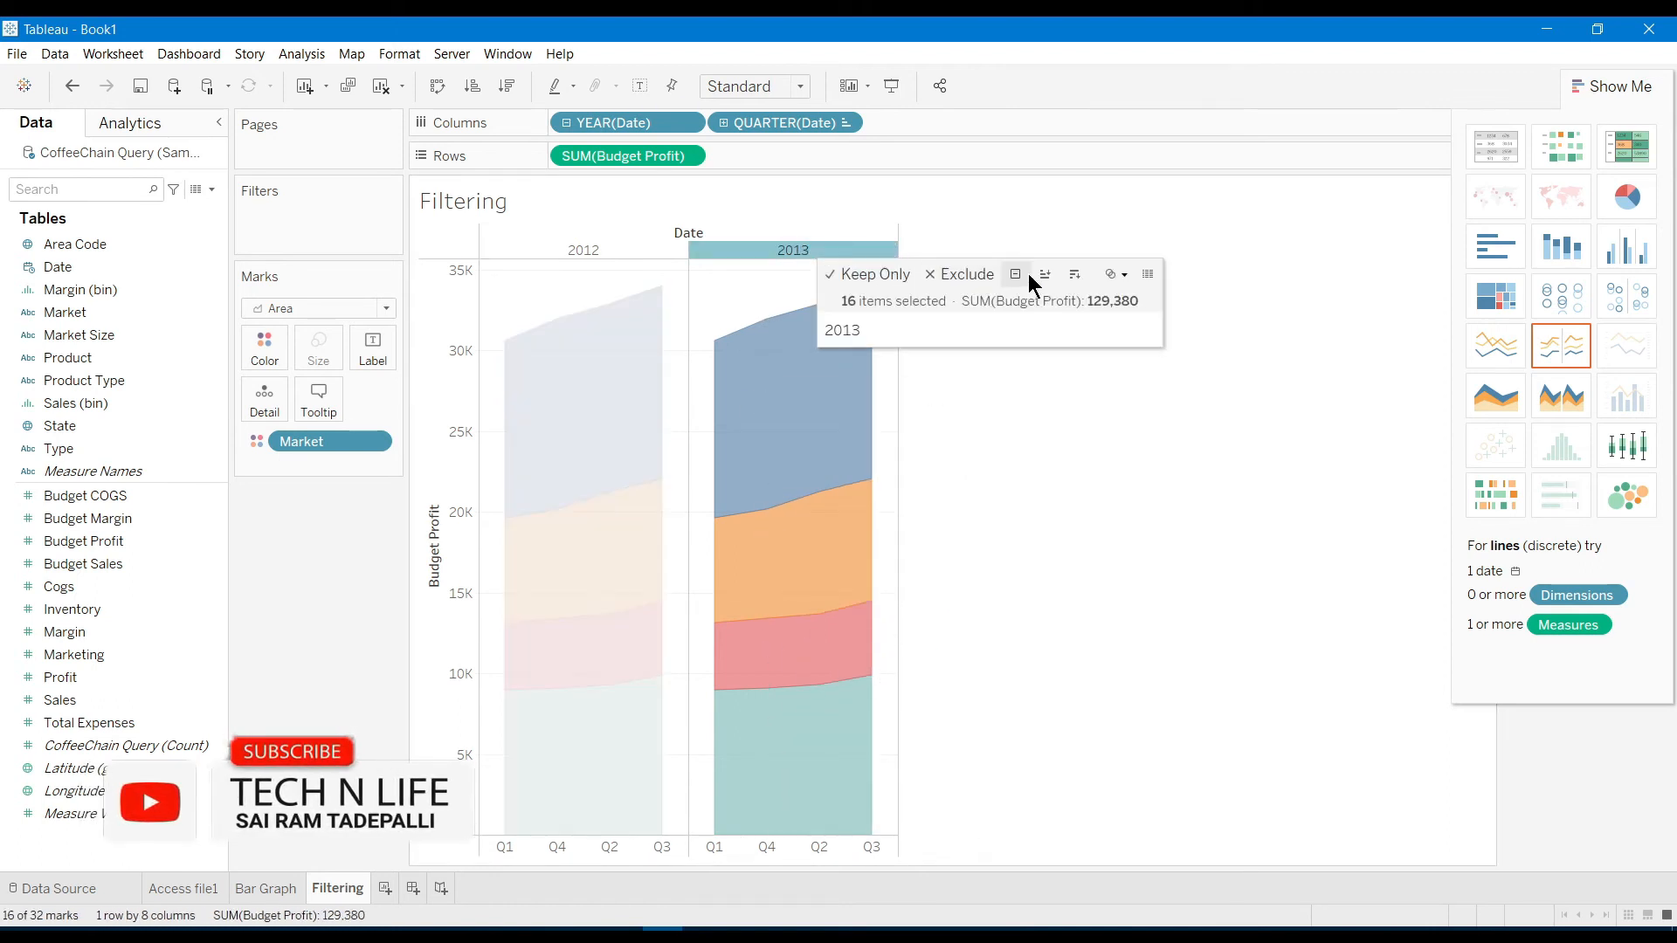
left_click(1074, 274)
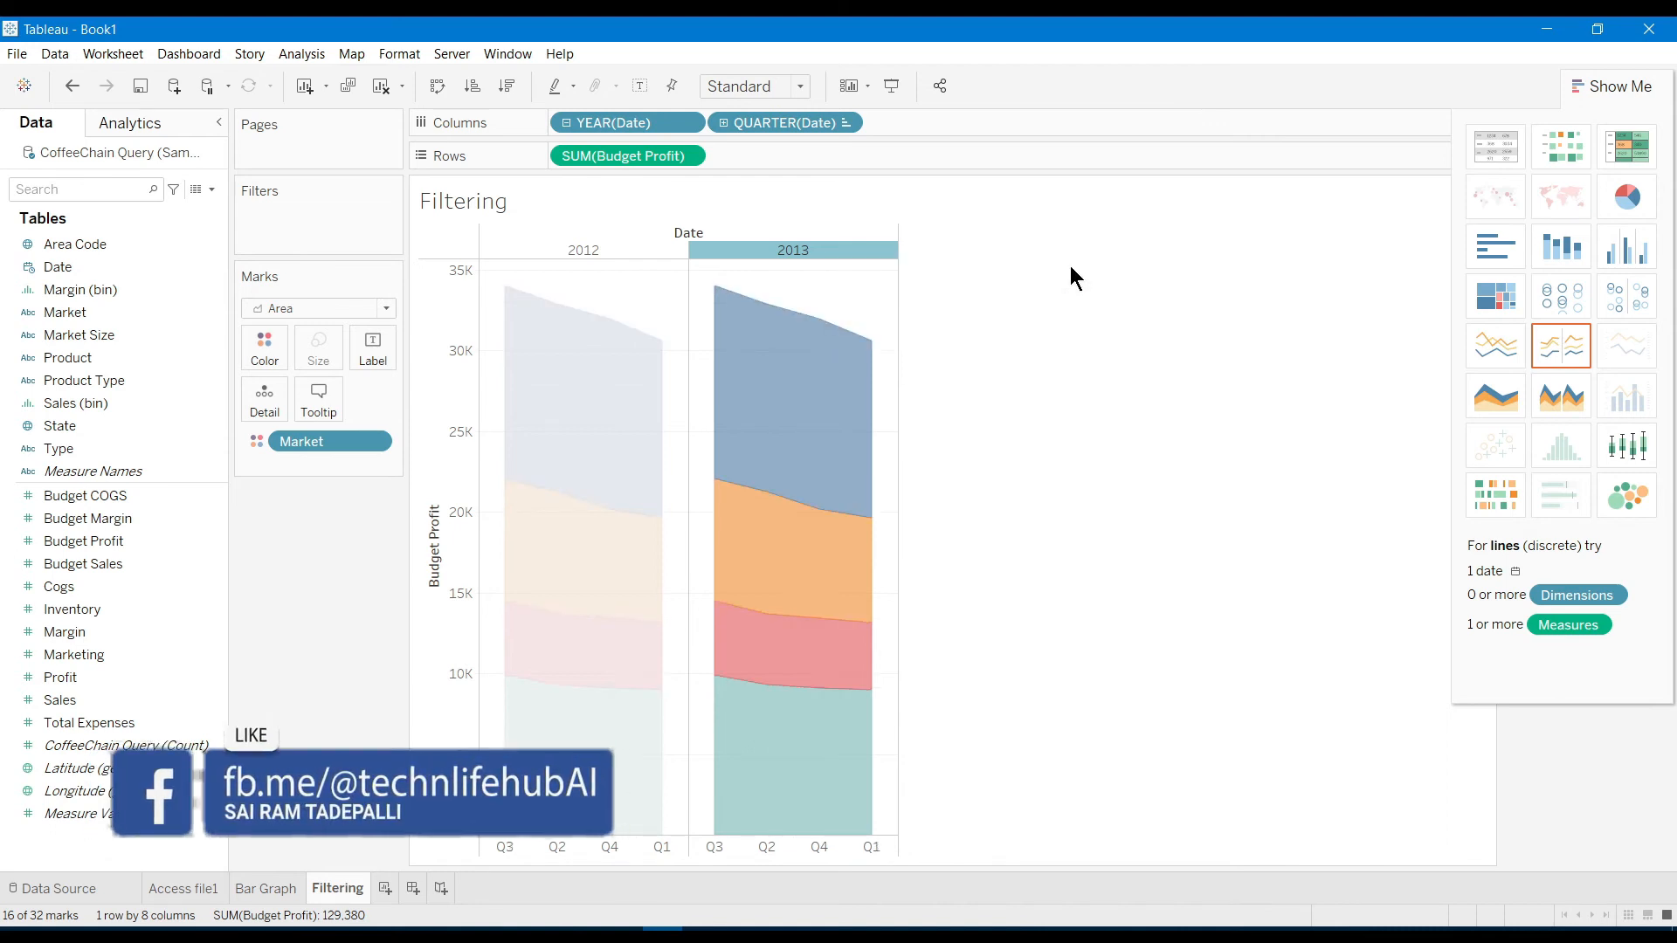
left_click(1083, 484)
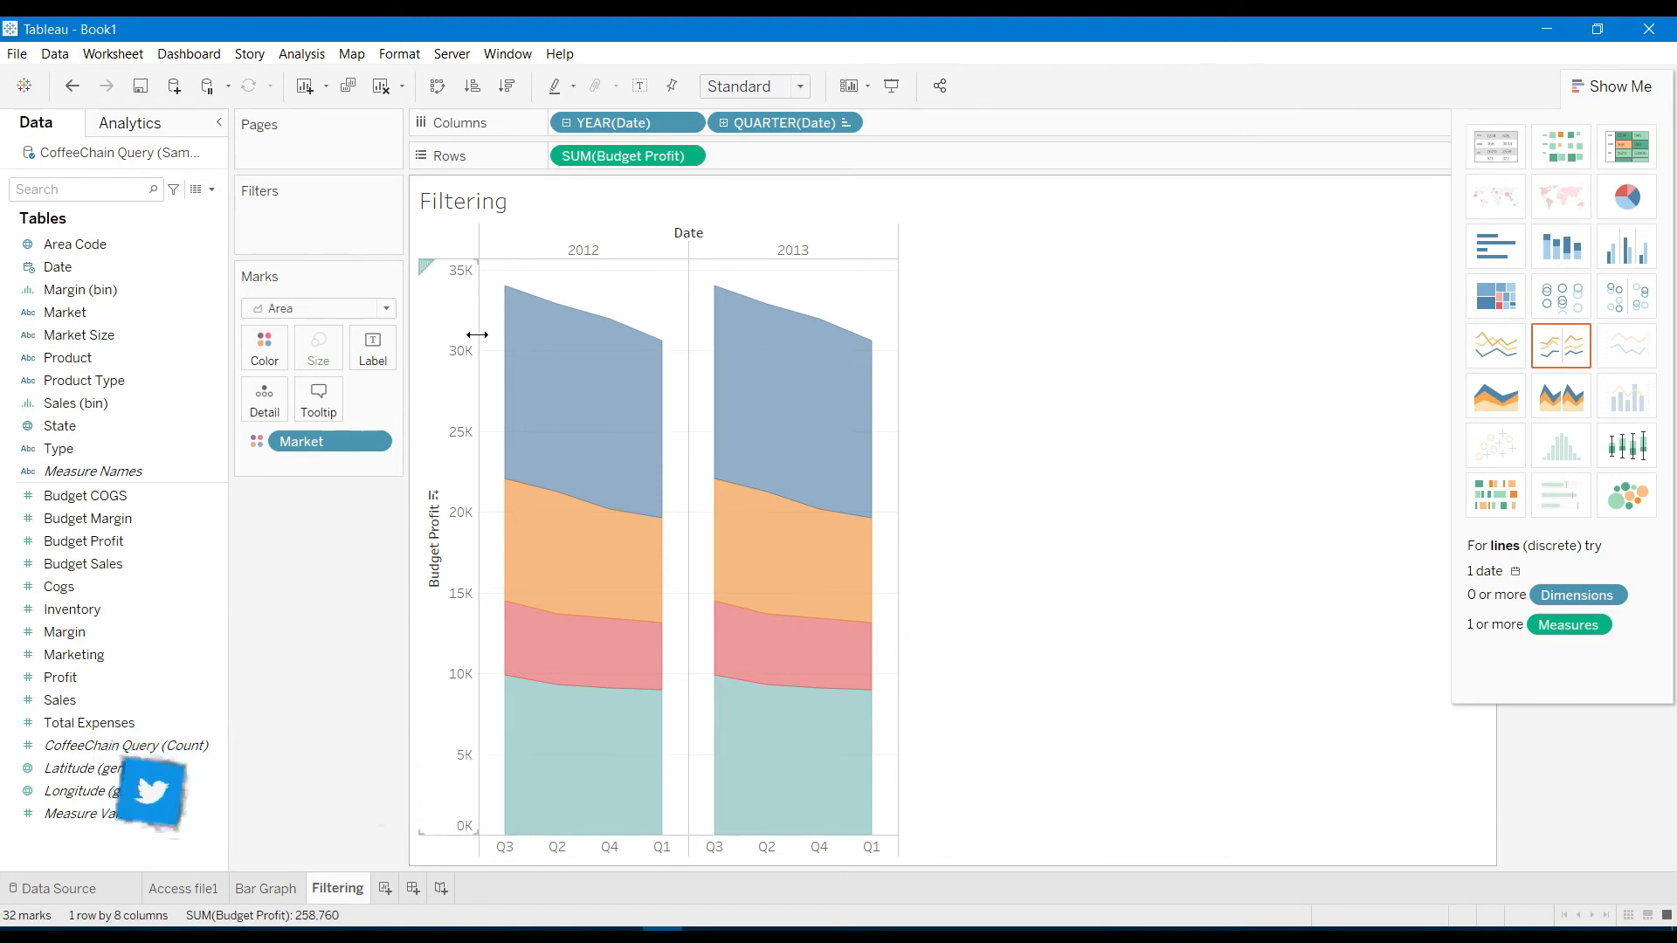
mouse_move(571, 346)
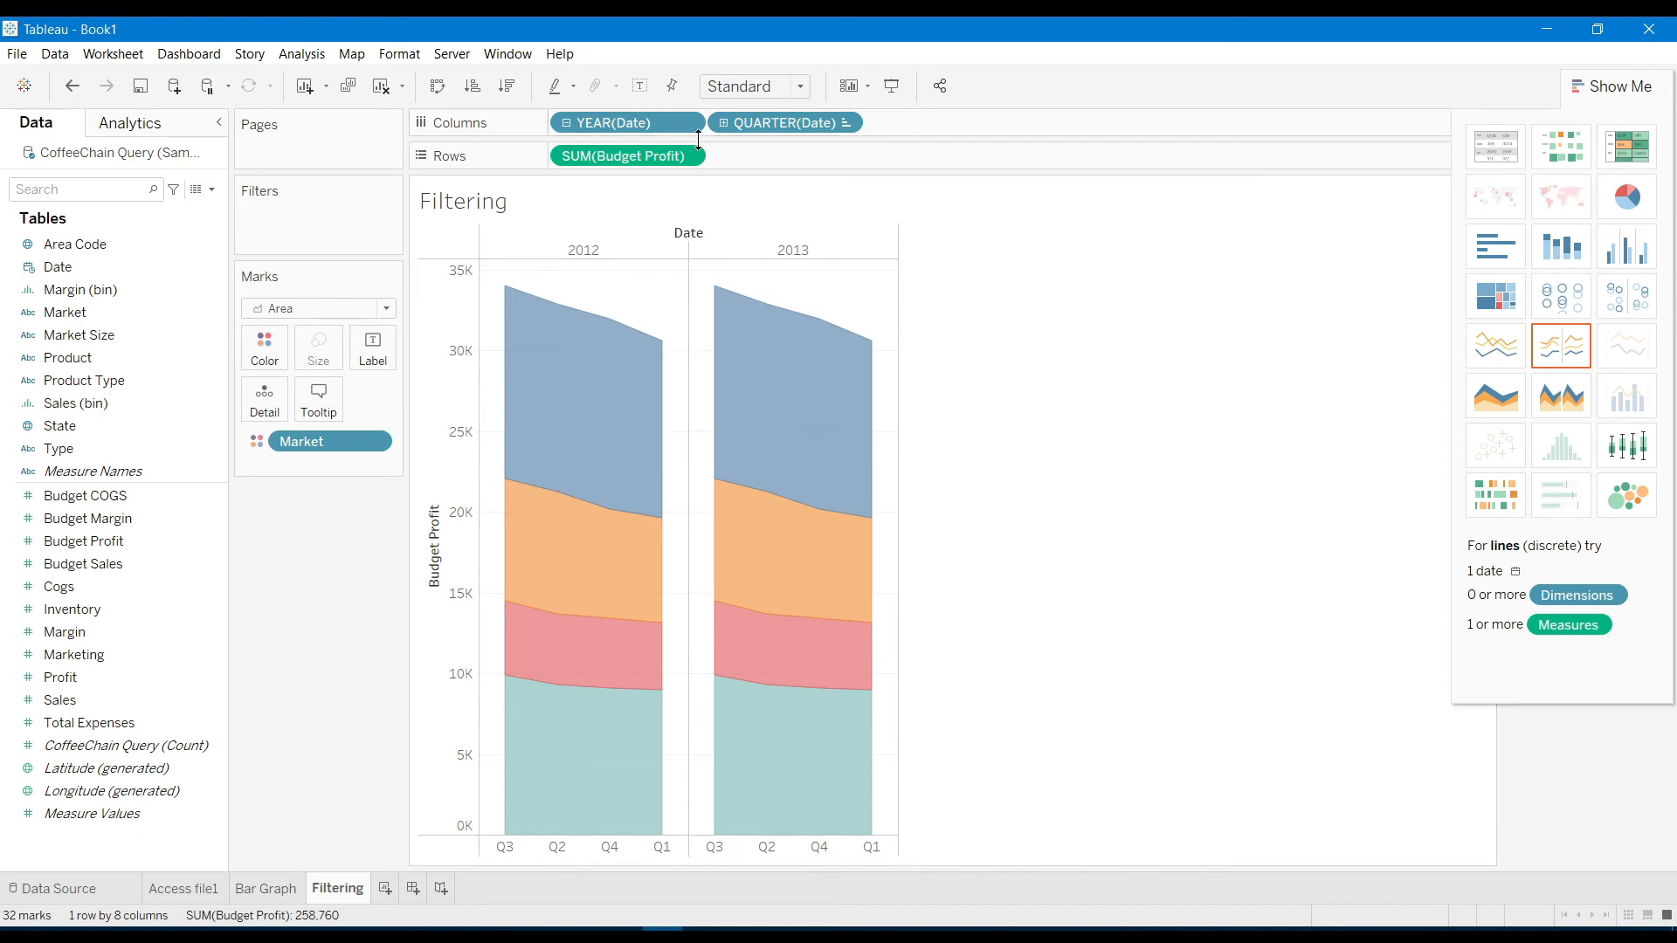
Filter the Market field to keep only the South market
left_click(375, 442)
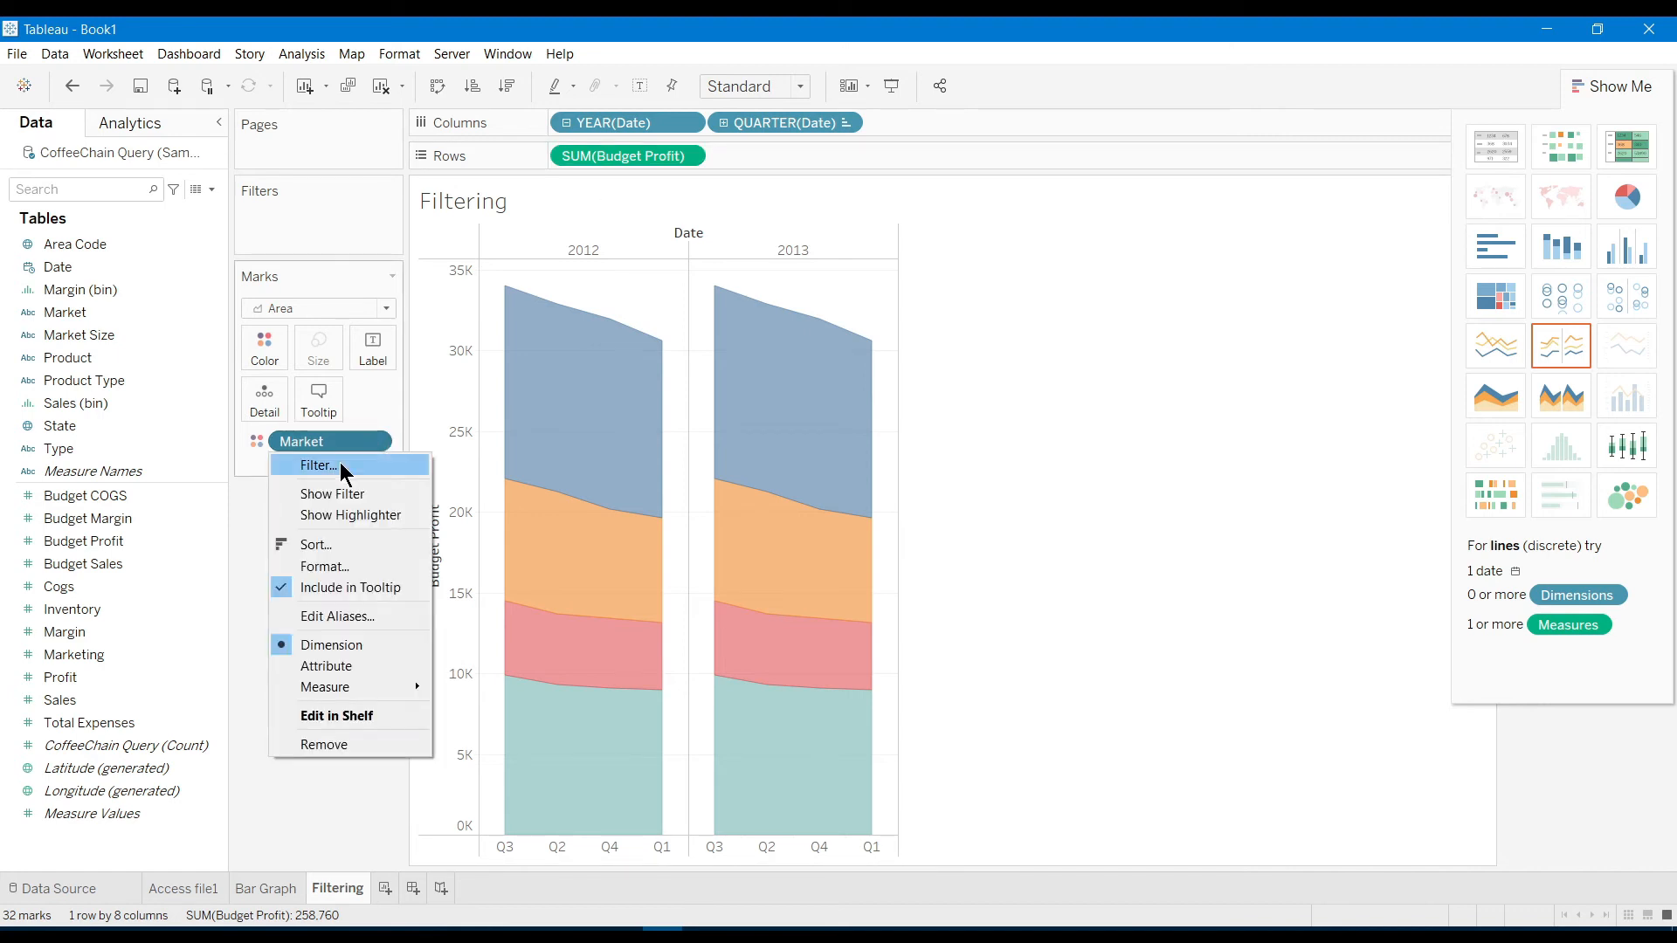
left_click(329, 469)
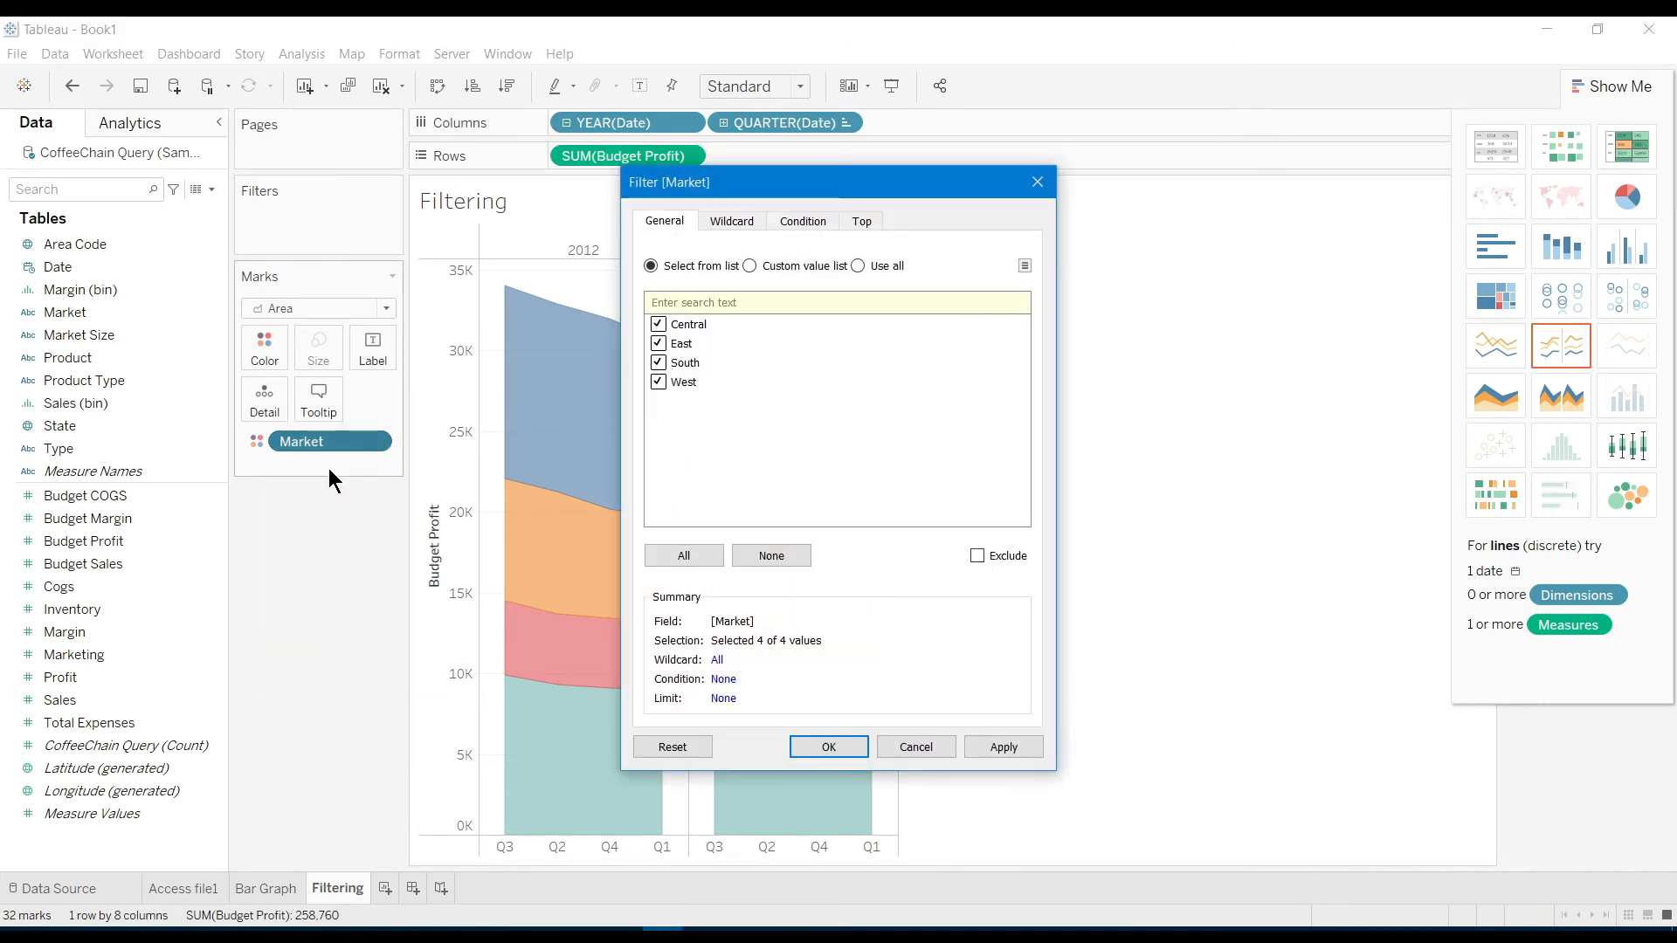
left_click(659, 343)
left_click(1004, 747)
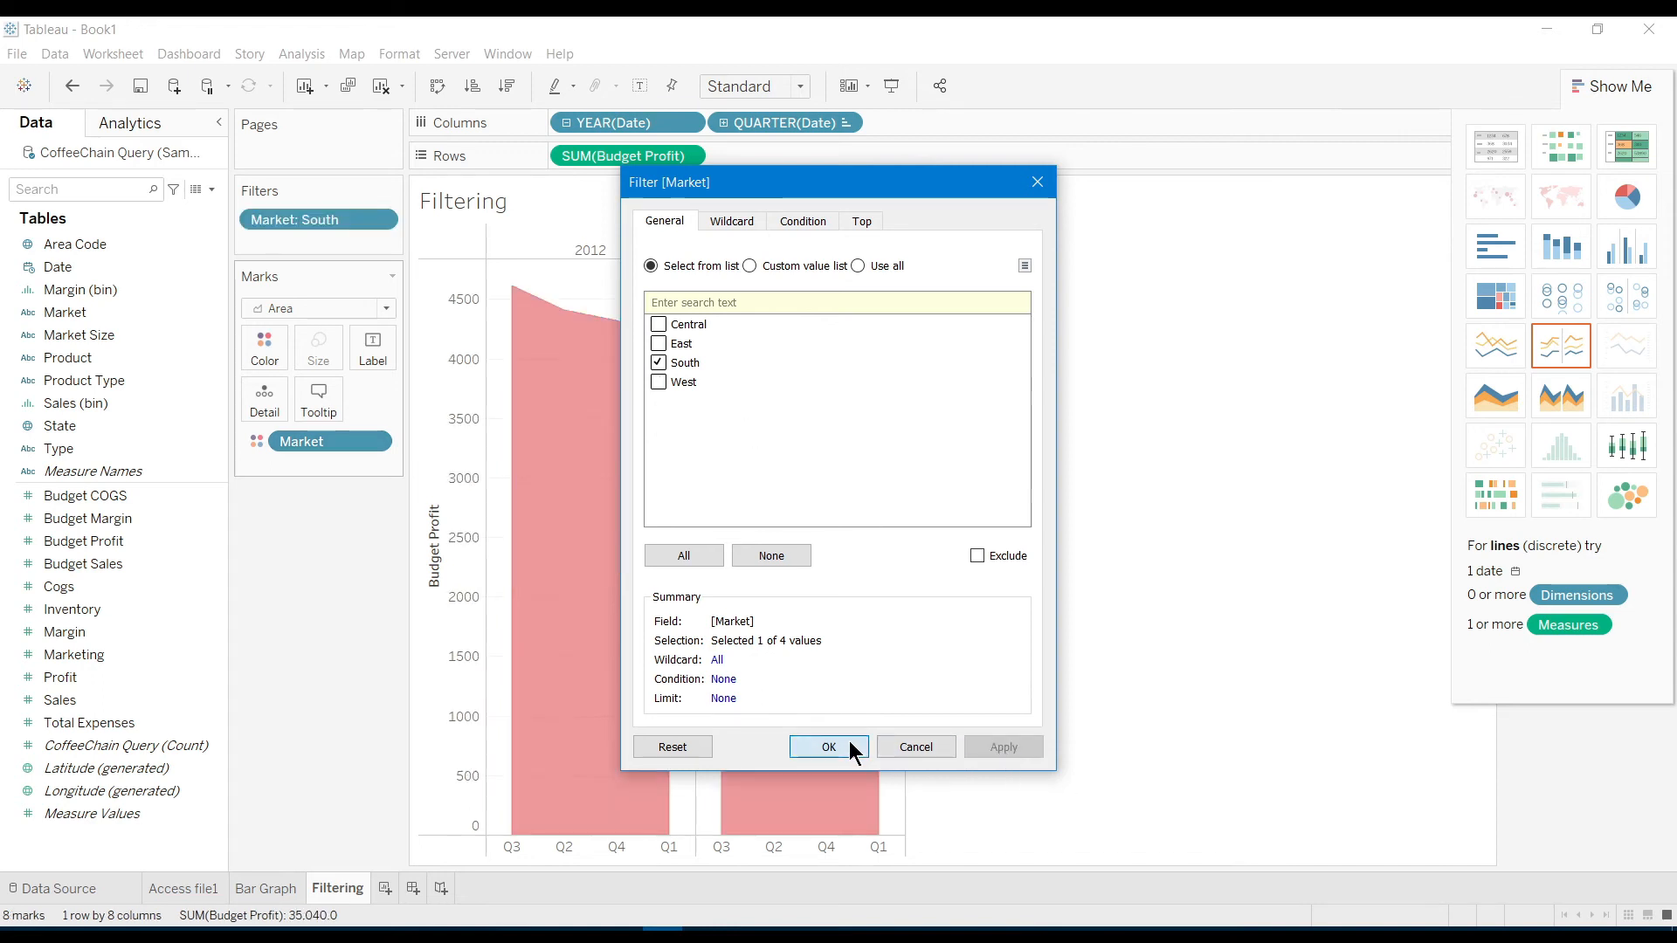
left_click(852, 748)
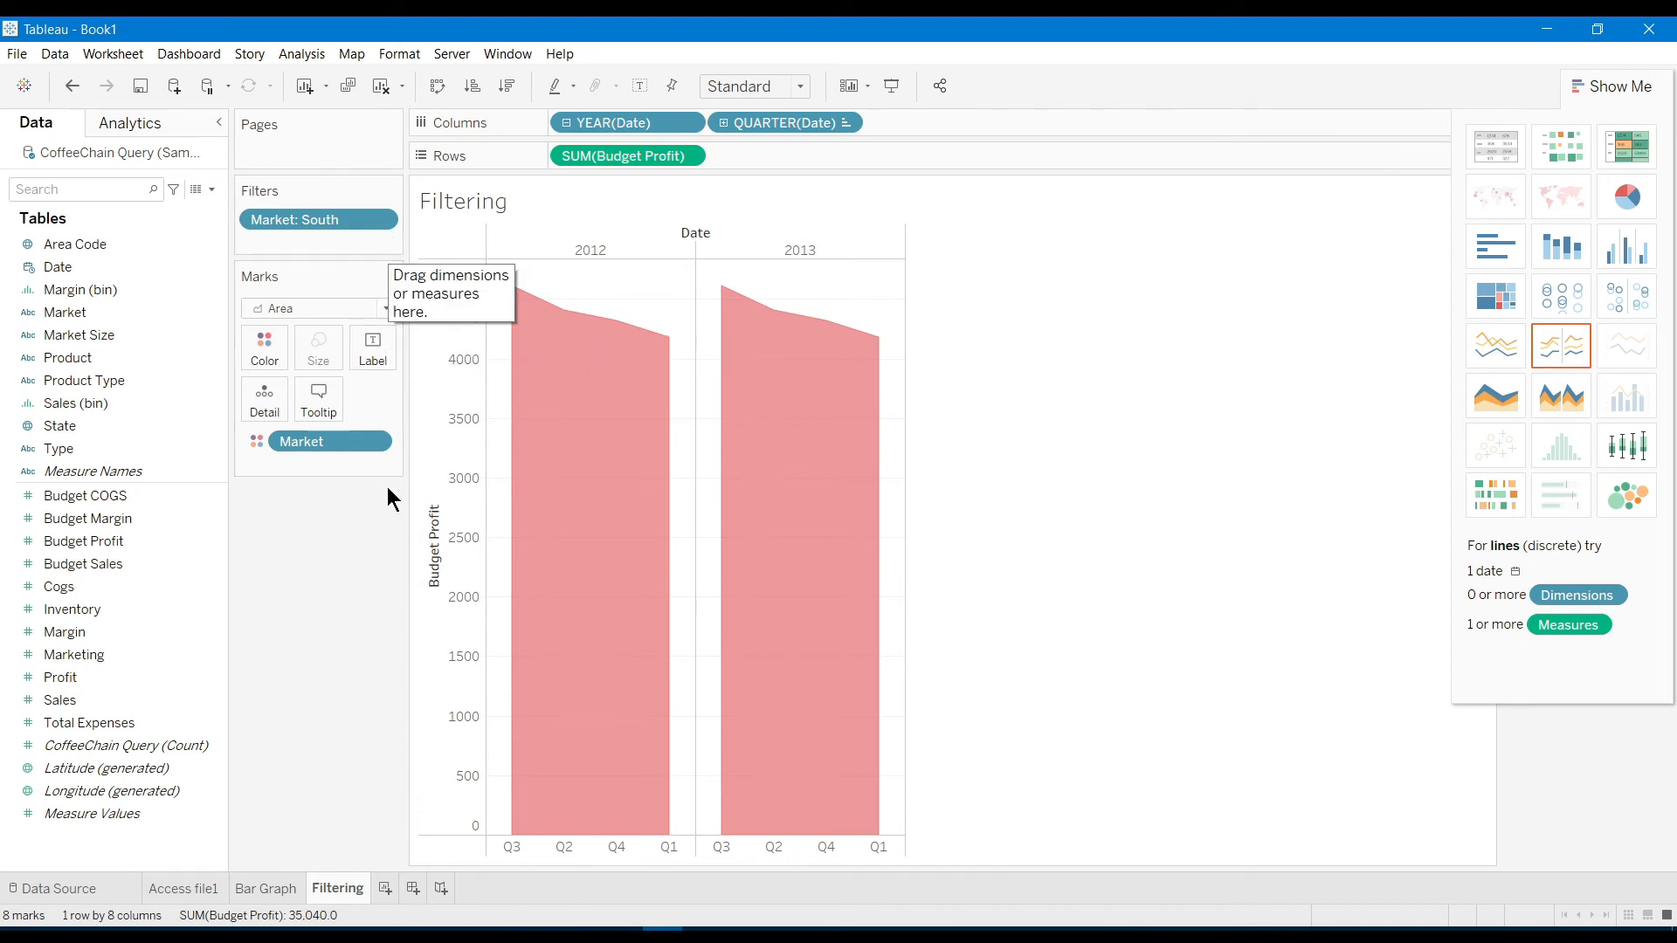
Edit the Market filter to include Central as well, leaving 16 marks totalling 127,620
left_click(382, 225)
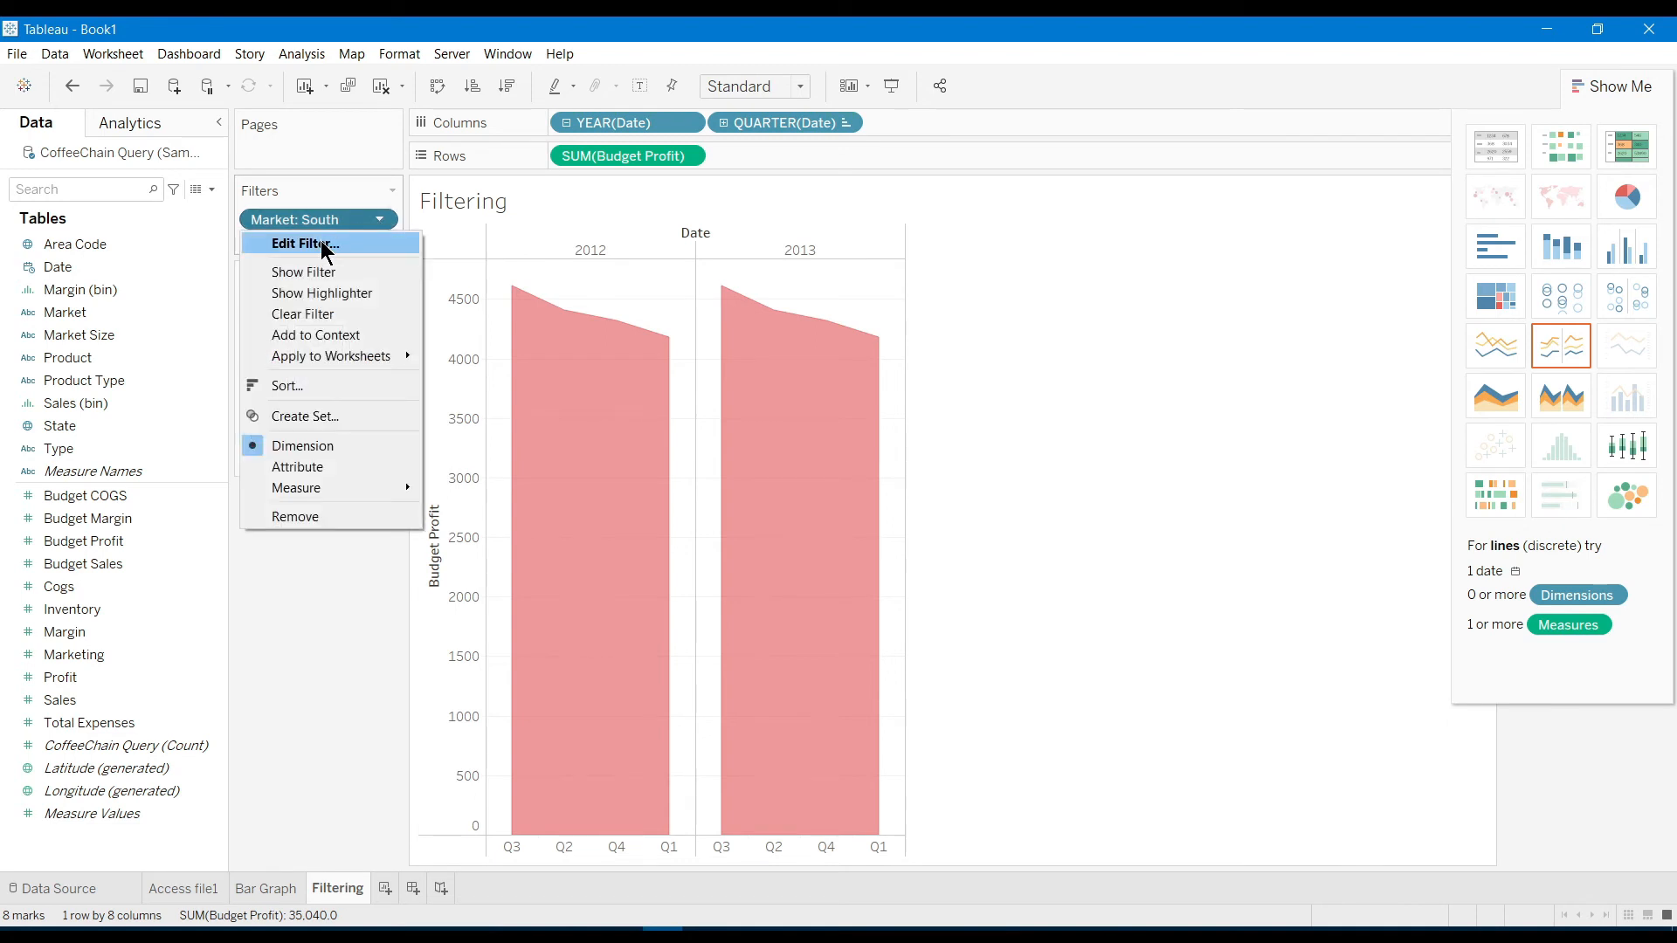
left_click(322, 243)
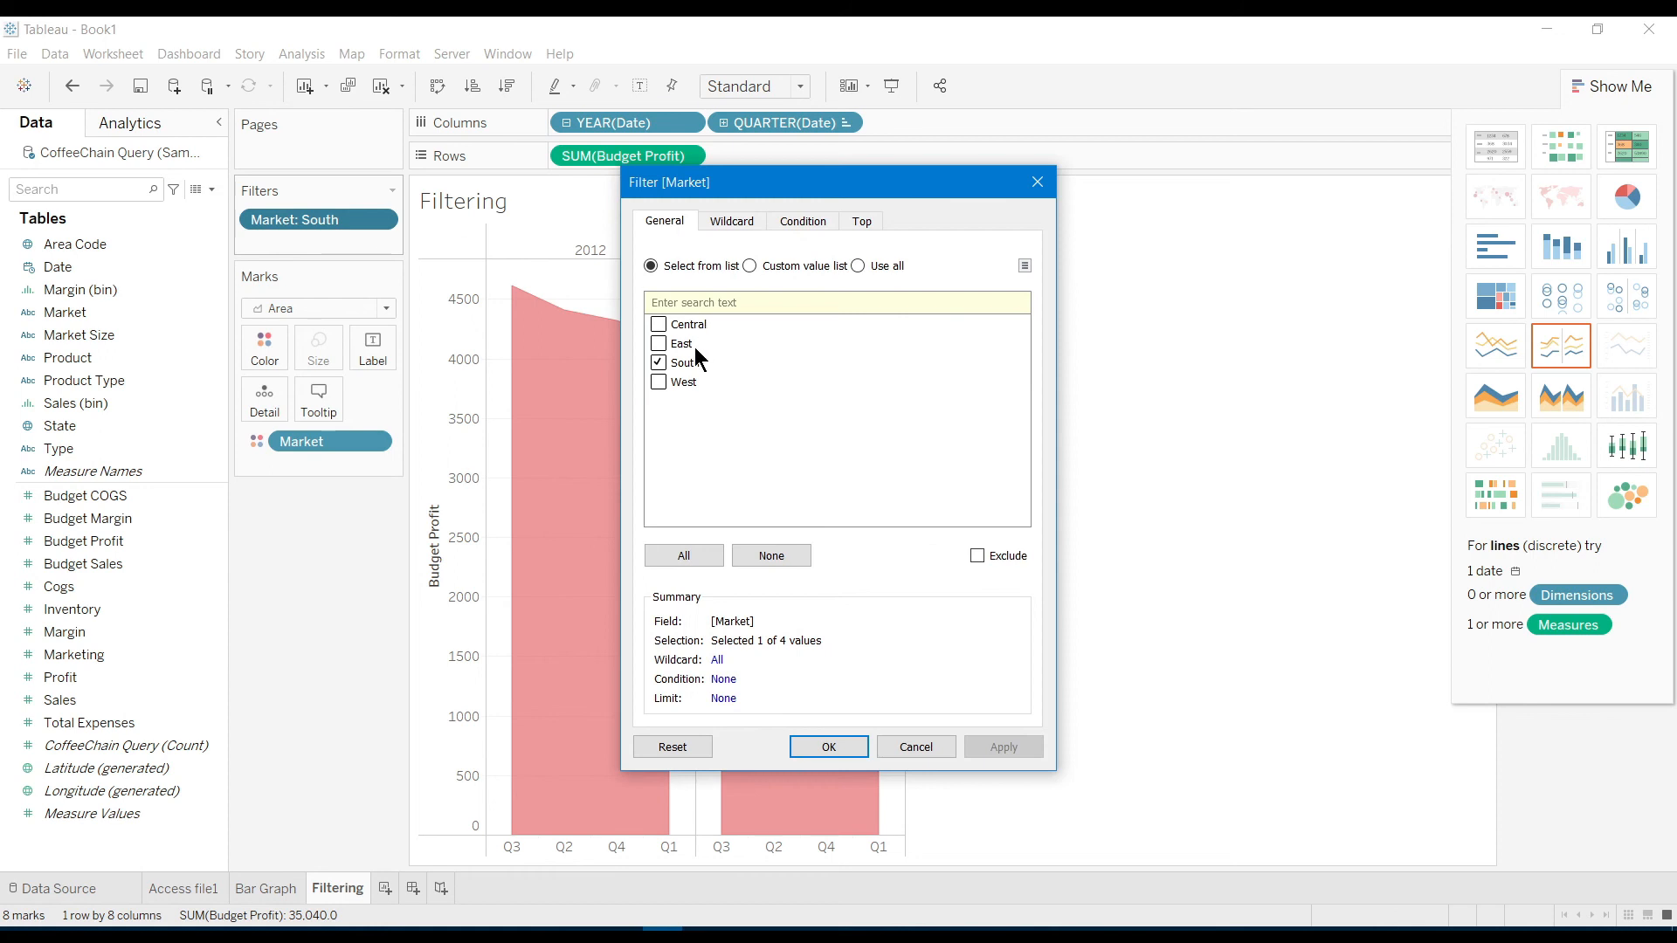
left_click(658, 325)
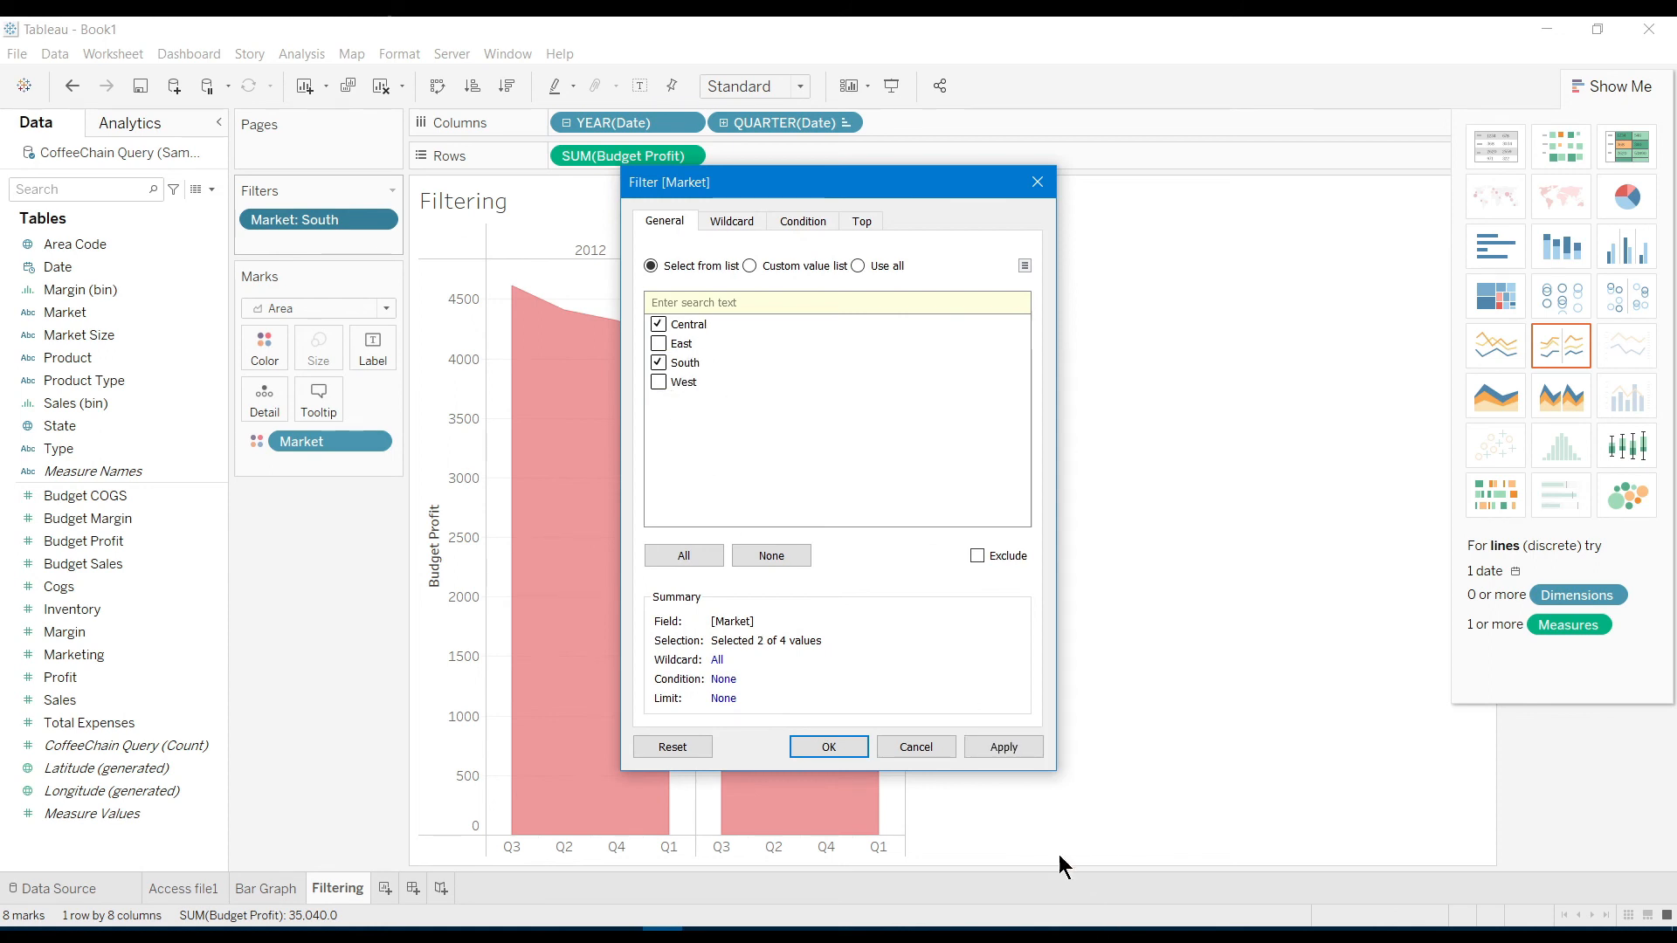
left_click(1004, 747)
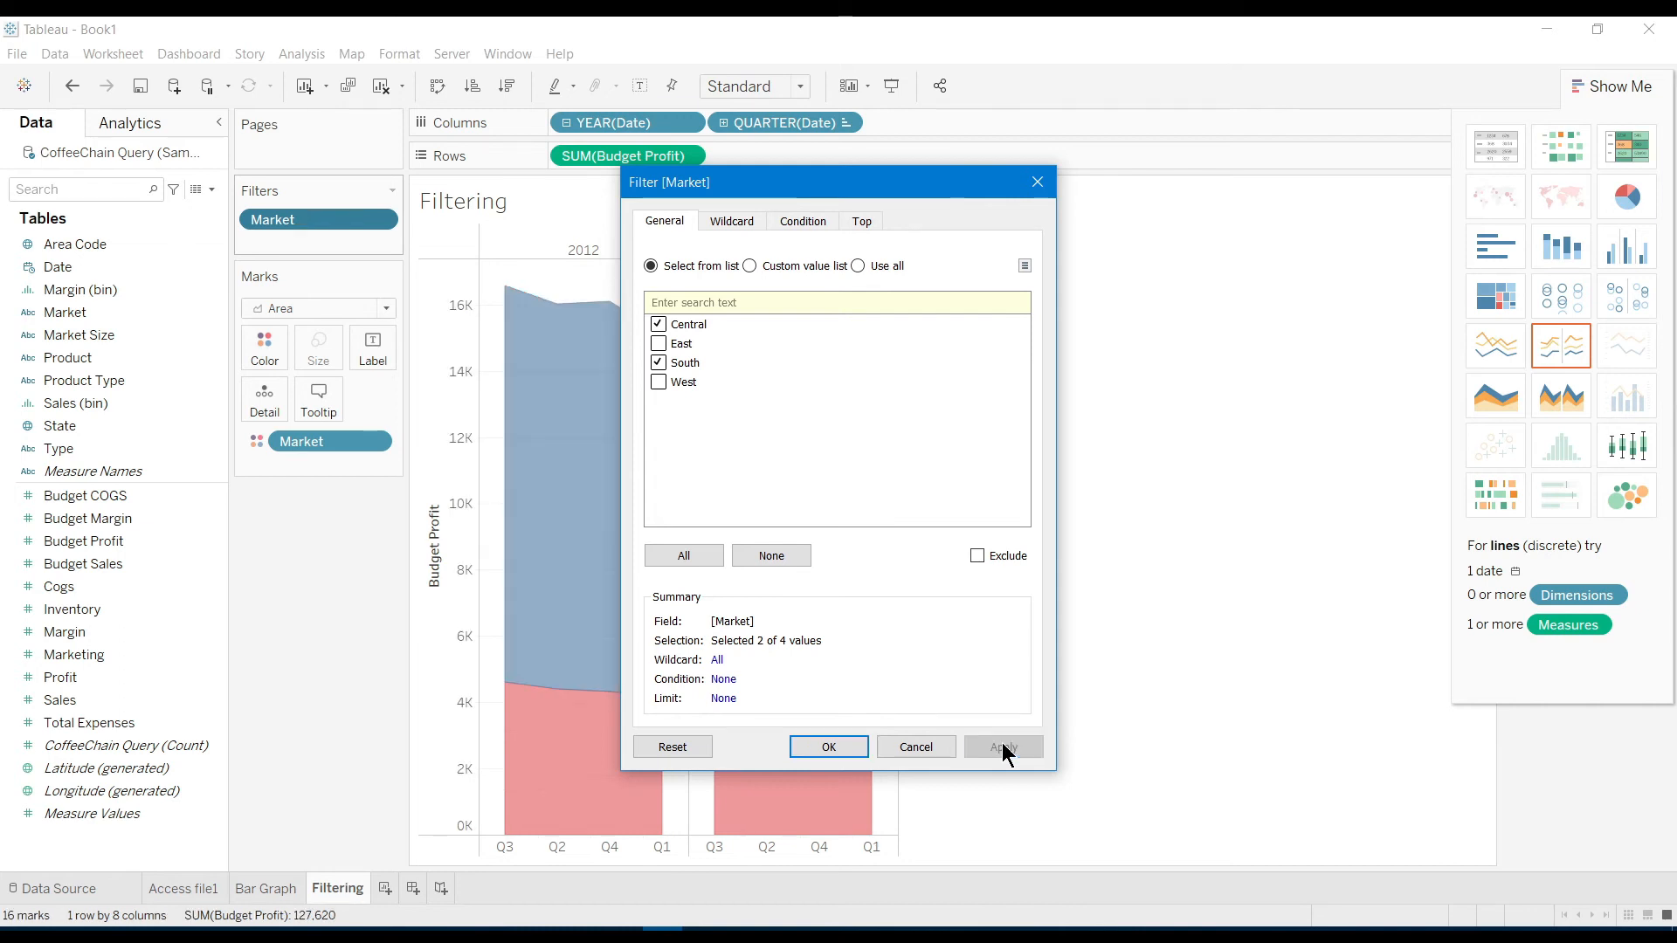
left_click(829, 747)
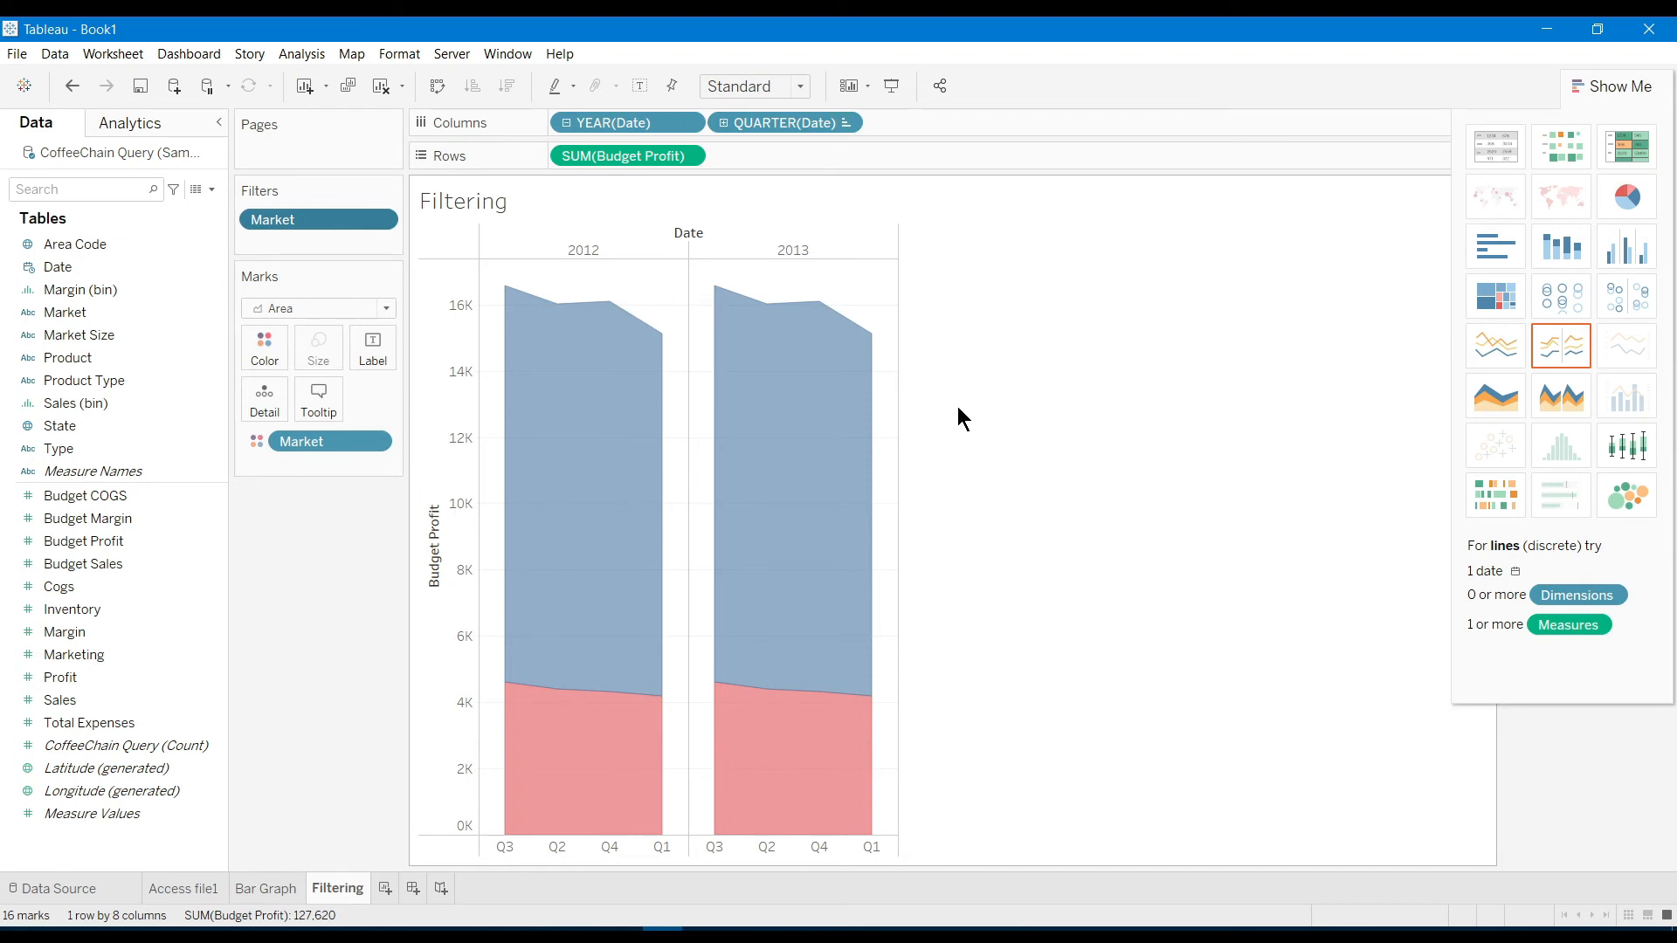
Add a new worksheet and rename it 'Aggregation'
left_click(385, 888)
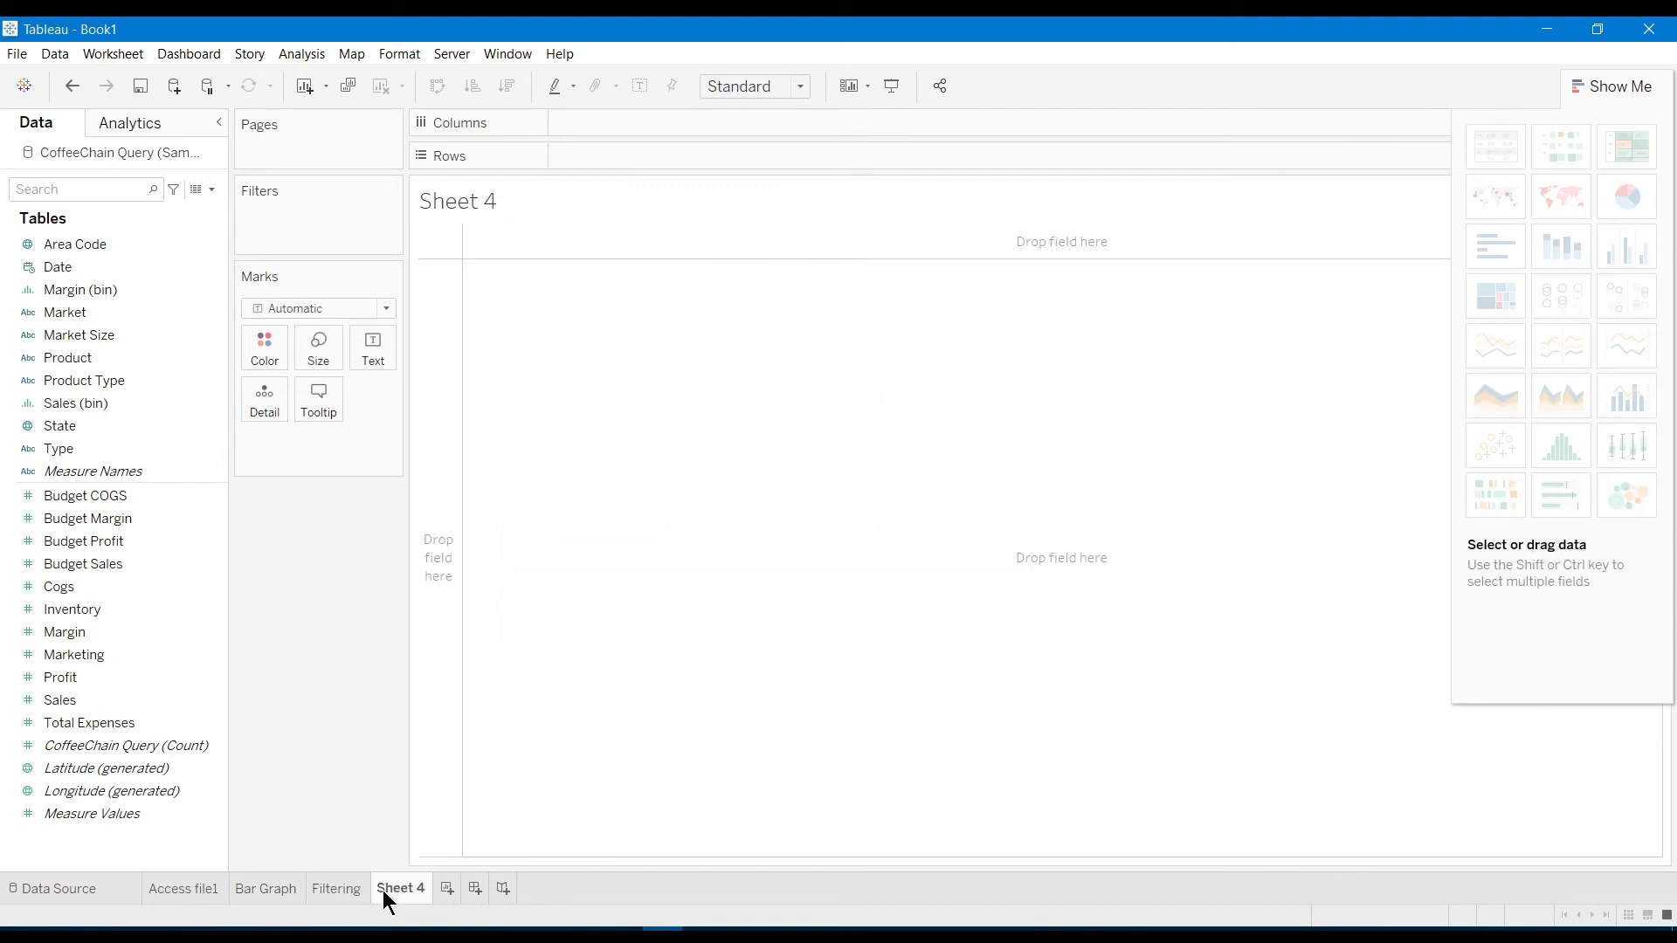
double_click(384, 888)
type("Aggregation")
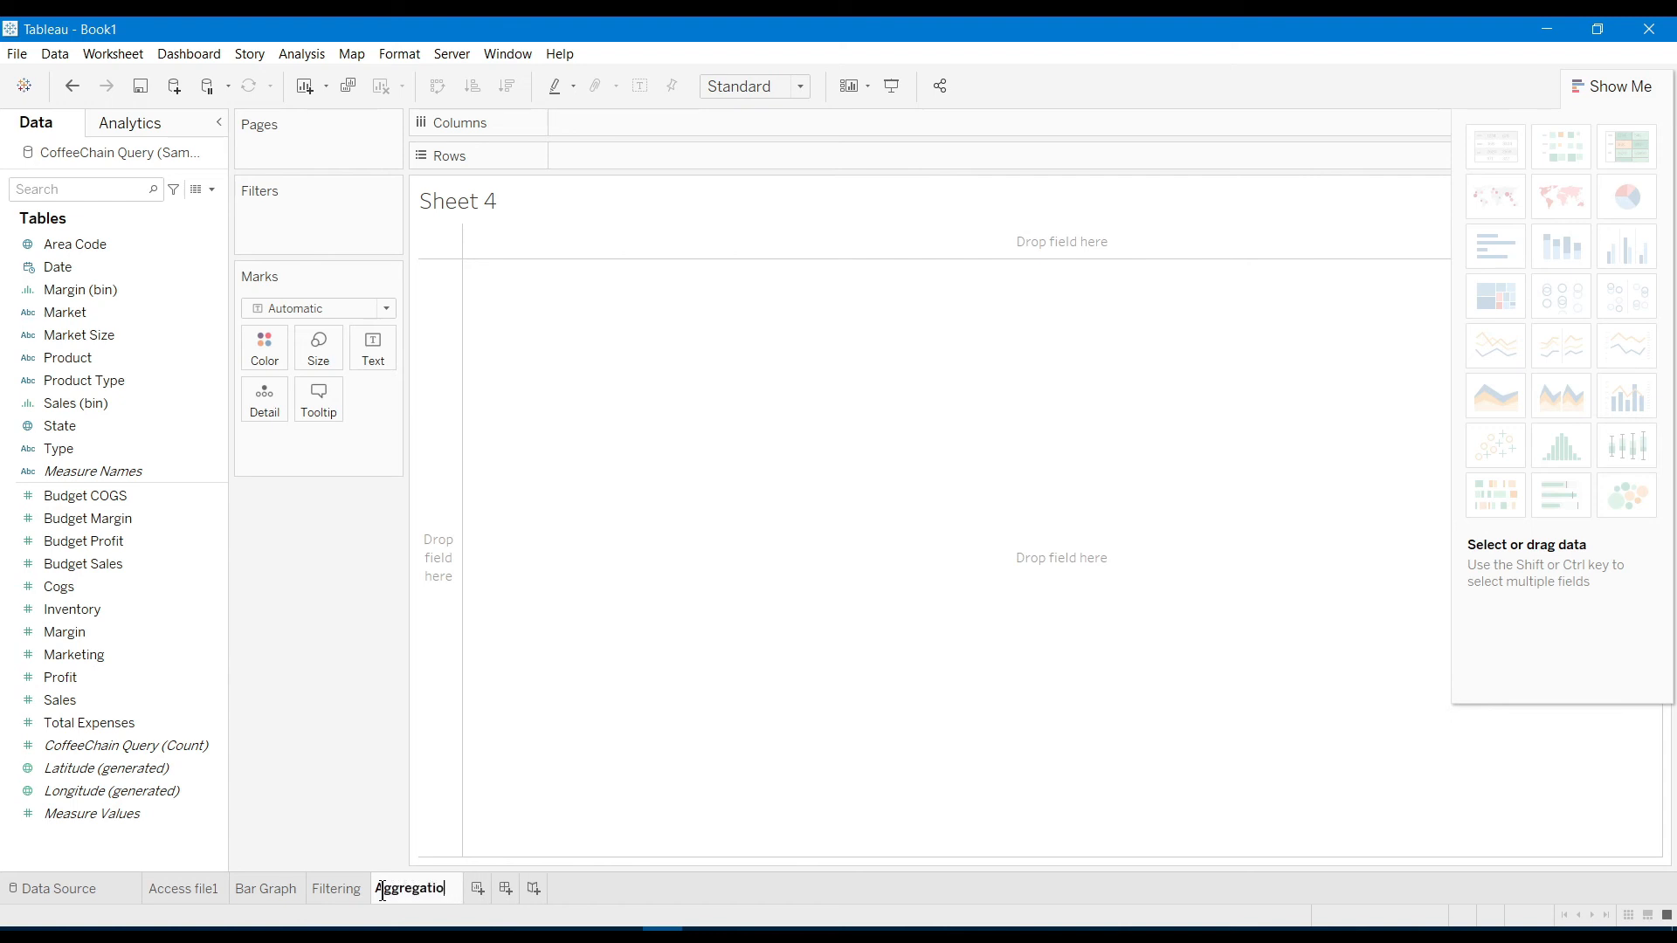
key("Return")
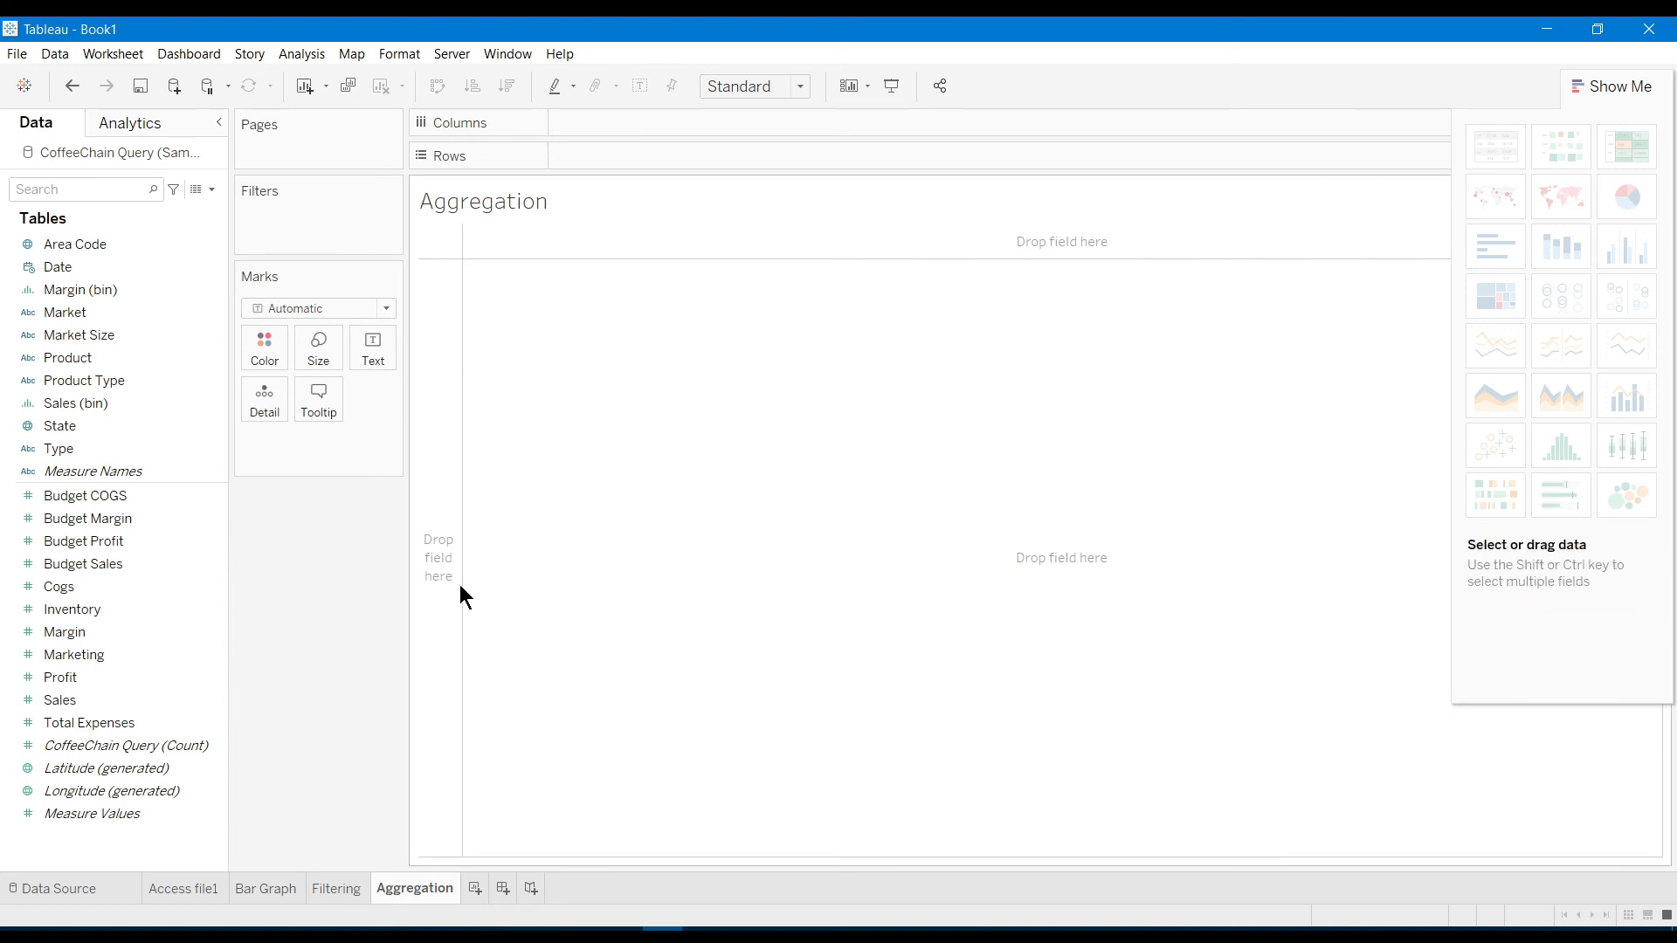
Build a text table of summed Profit with Date years and Product on Rows
left_click_drag(102, 274, 640, 161)
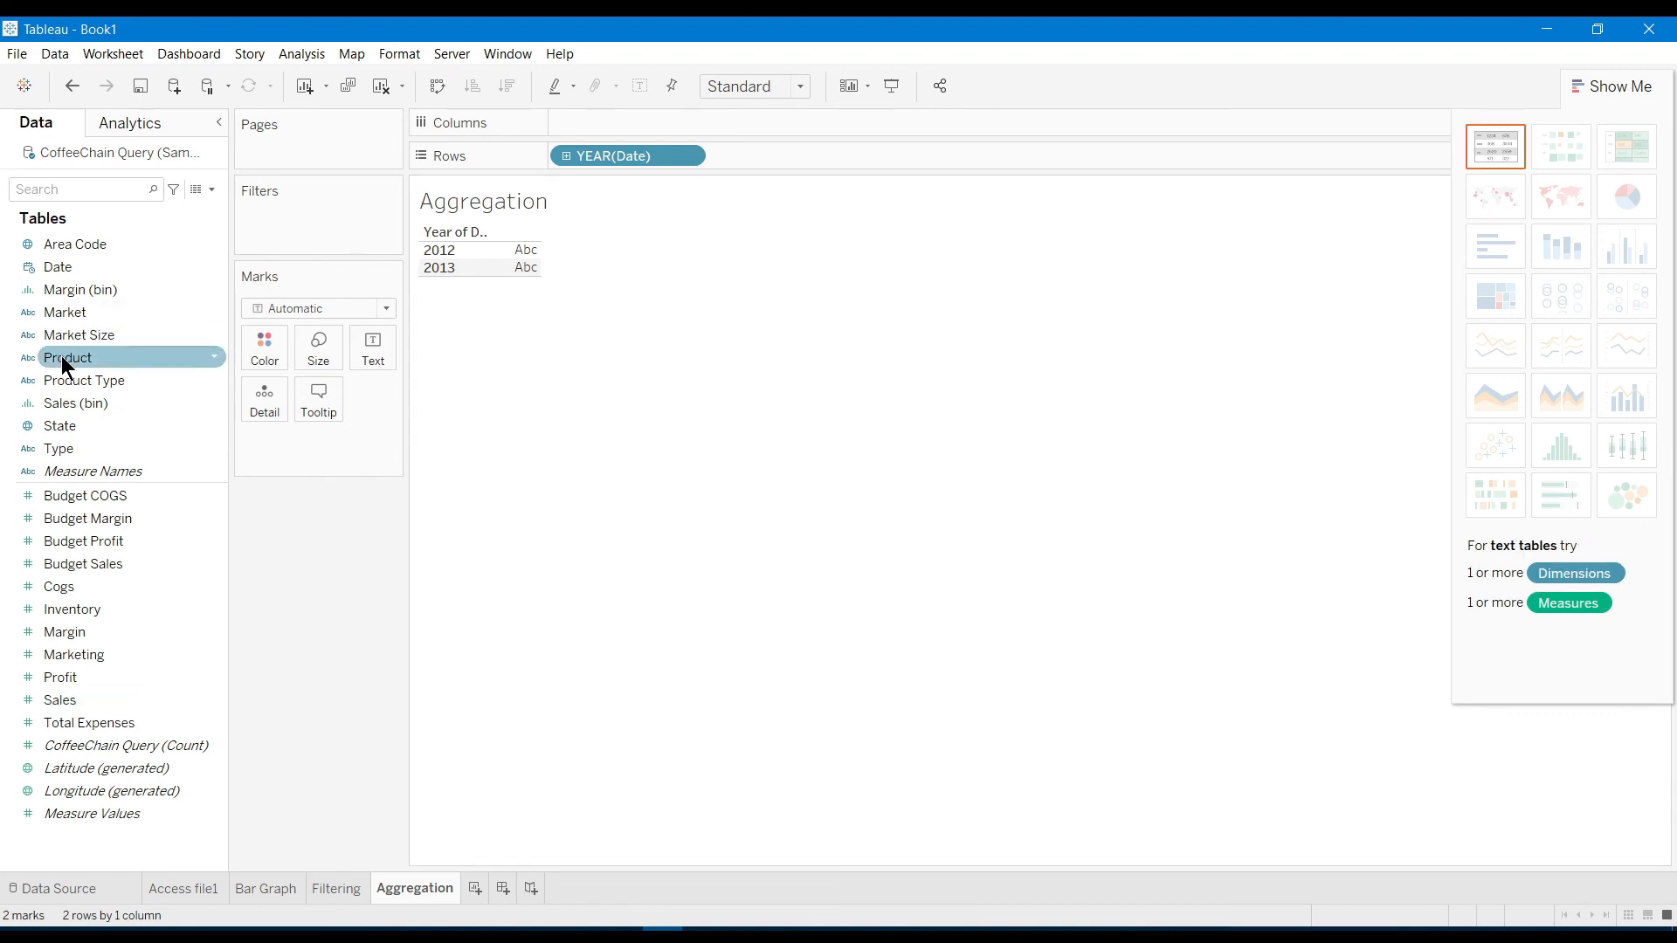
mouse_move(63, 354)
left_mouse_down()
mouse_move(774, 119)
mouse_move(762, 149)
left_mouse_up()
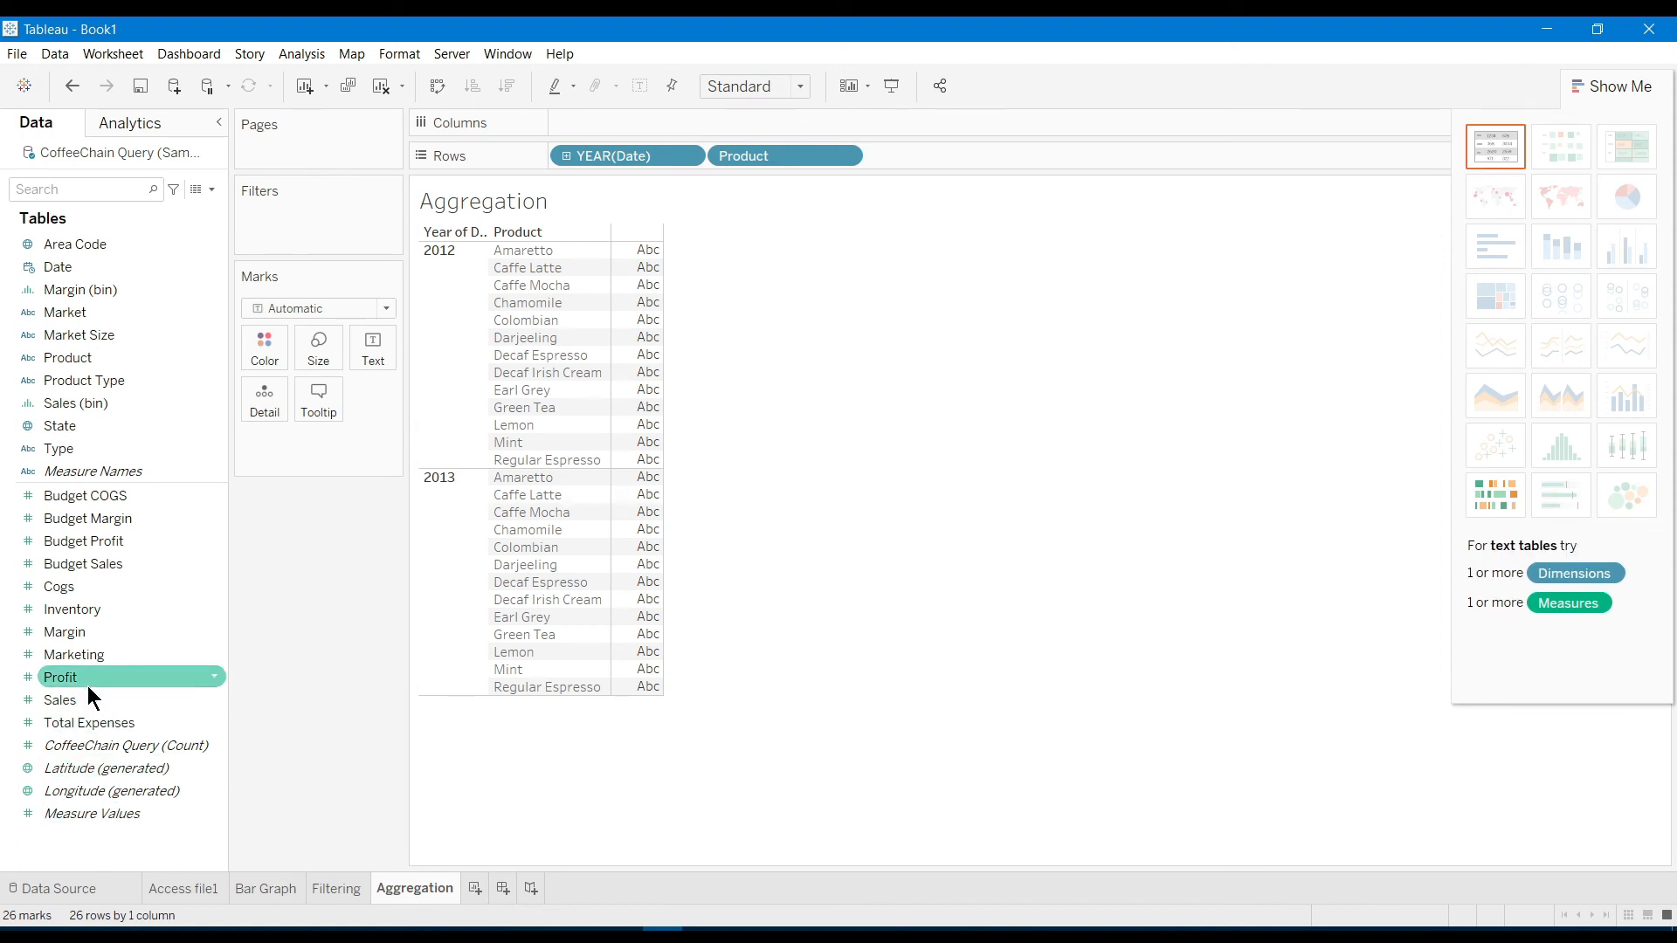
left_click_drag(88, 685, 646, 471)
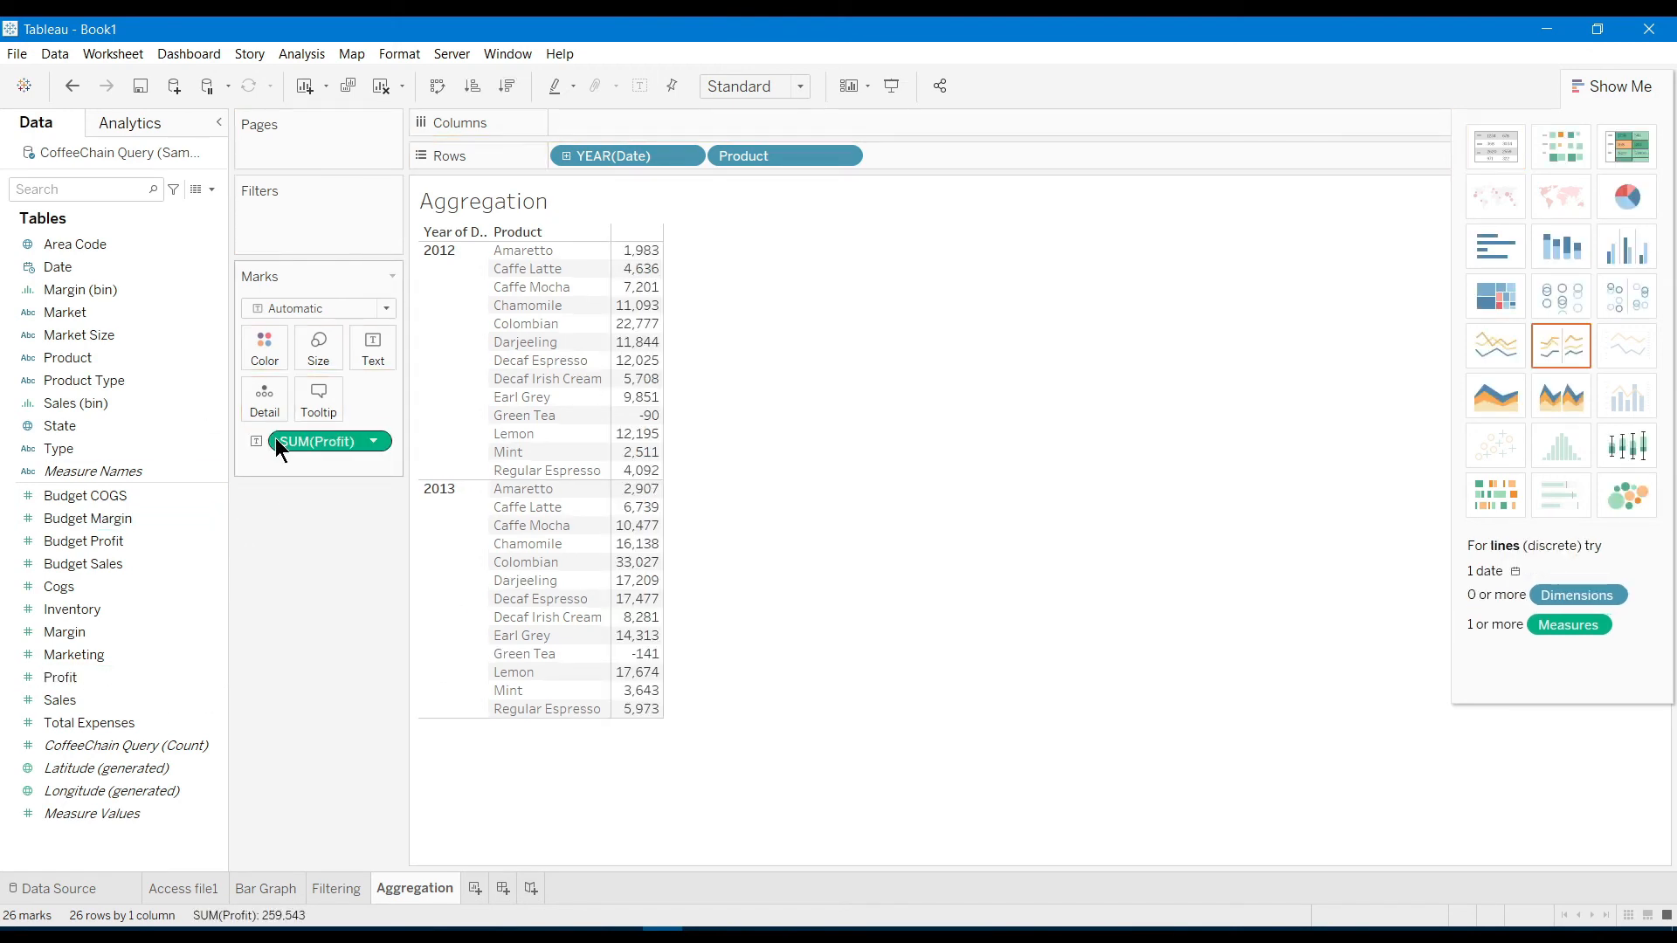
Turn the table into a Profit line chart and aggregate Product as Maximum
left_click(1499, 363)
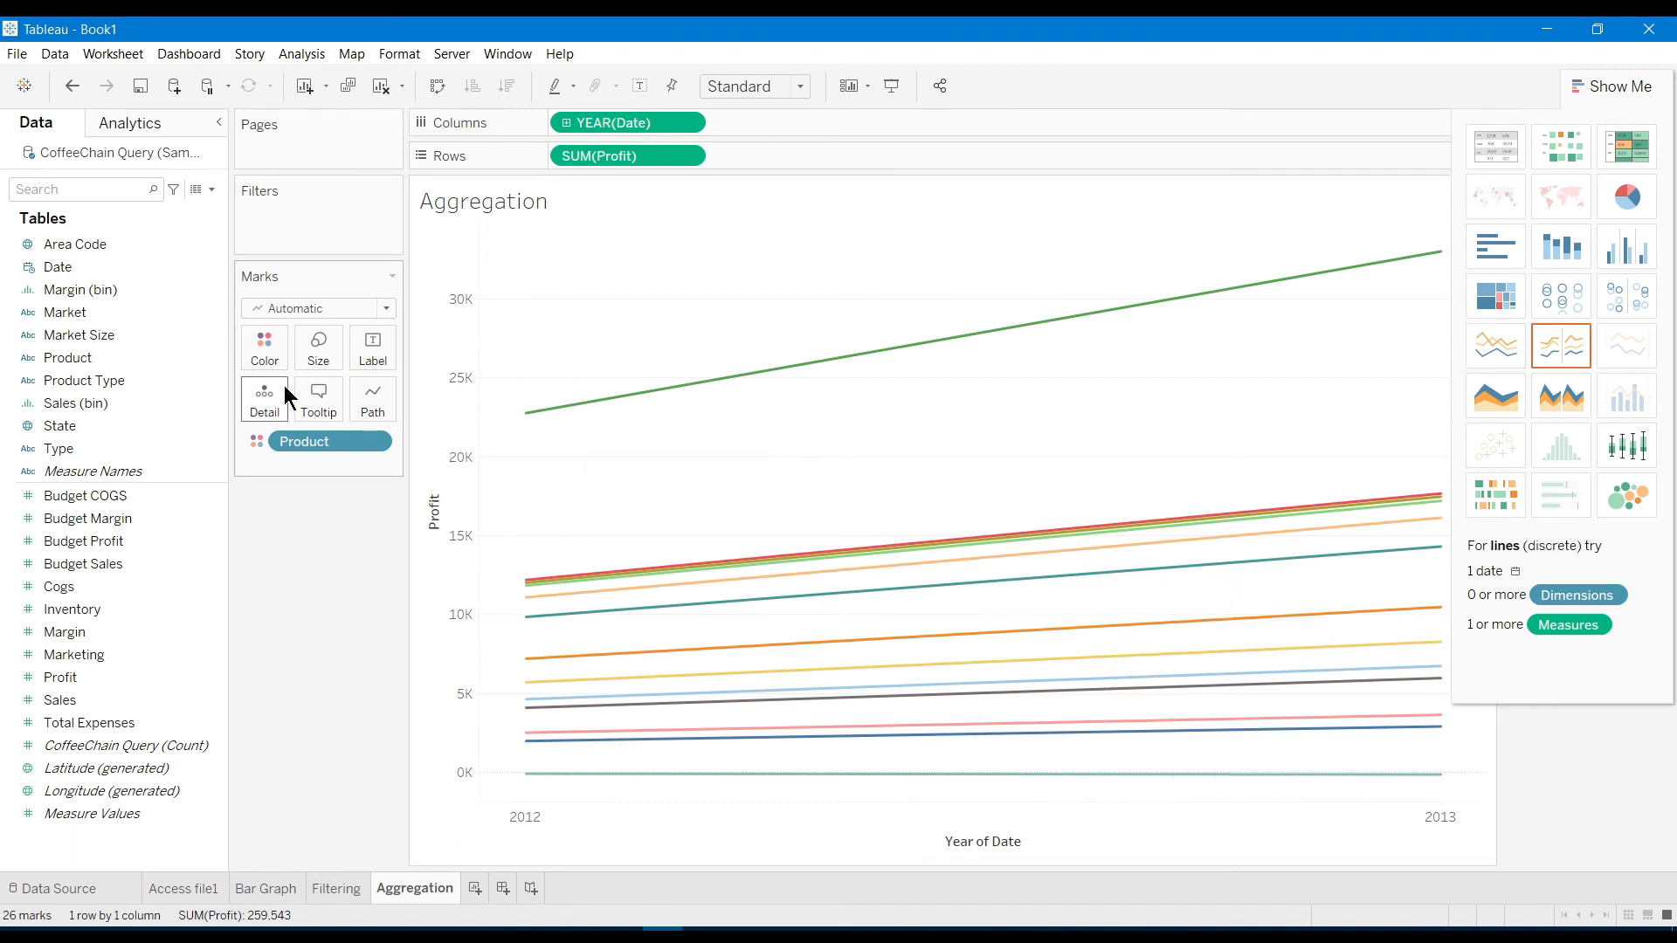
left_click(374, 442)
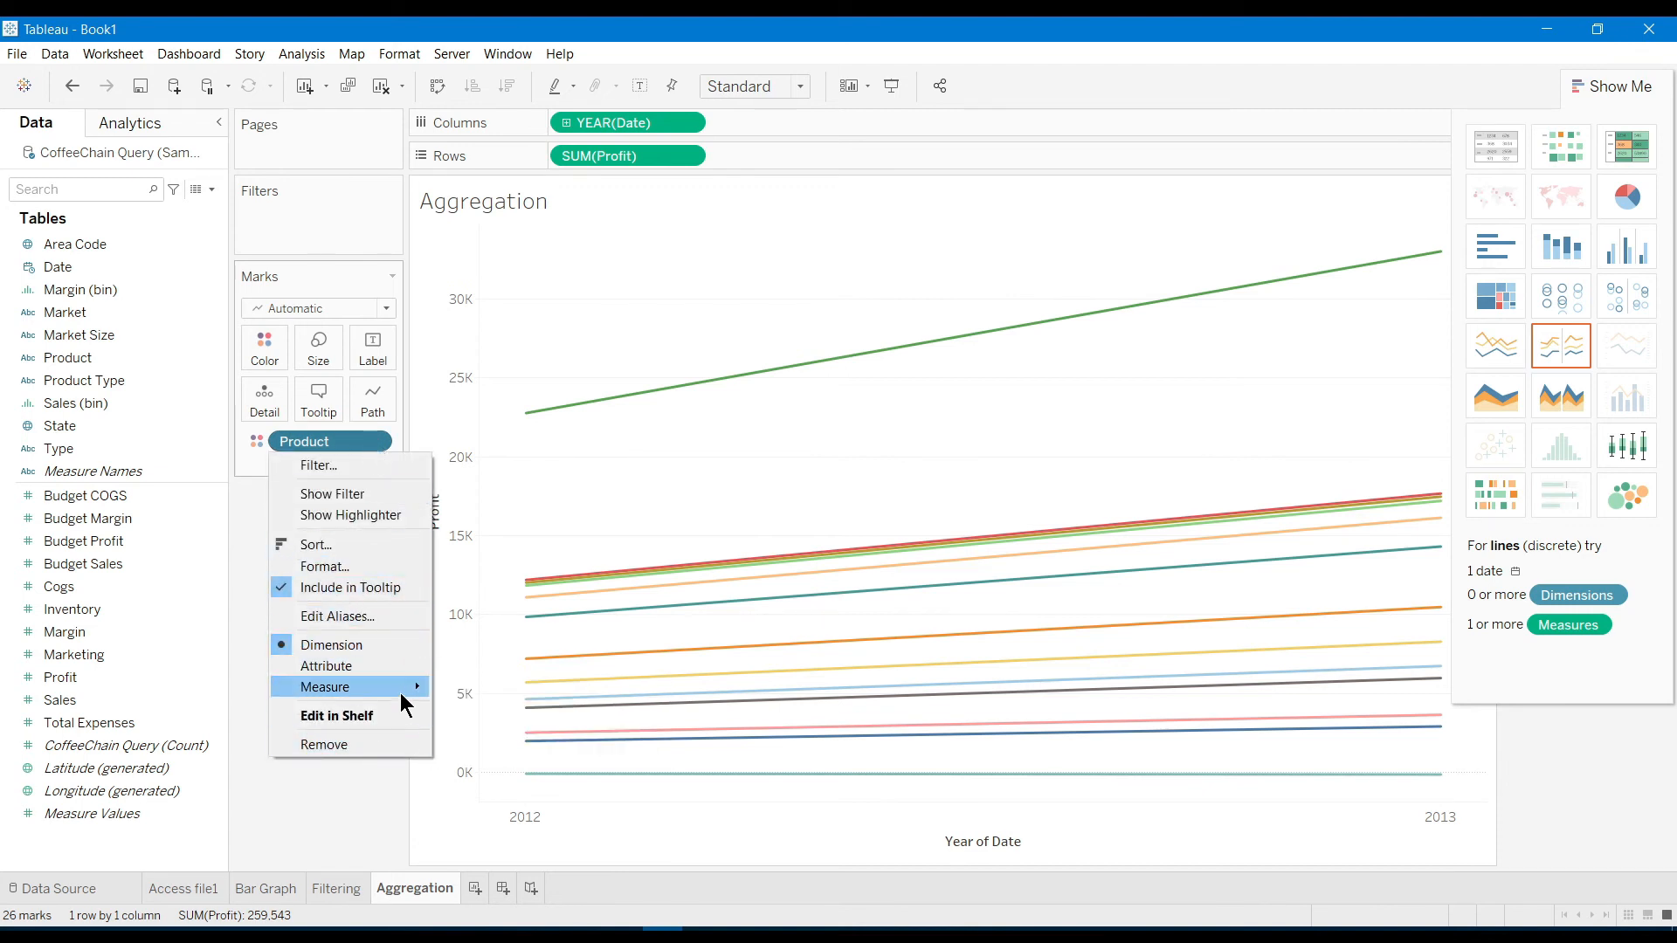
mouse_move(404, 696)
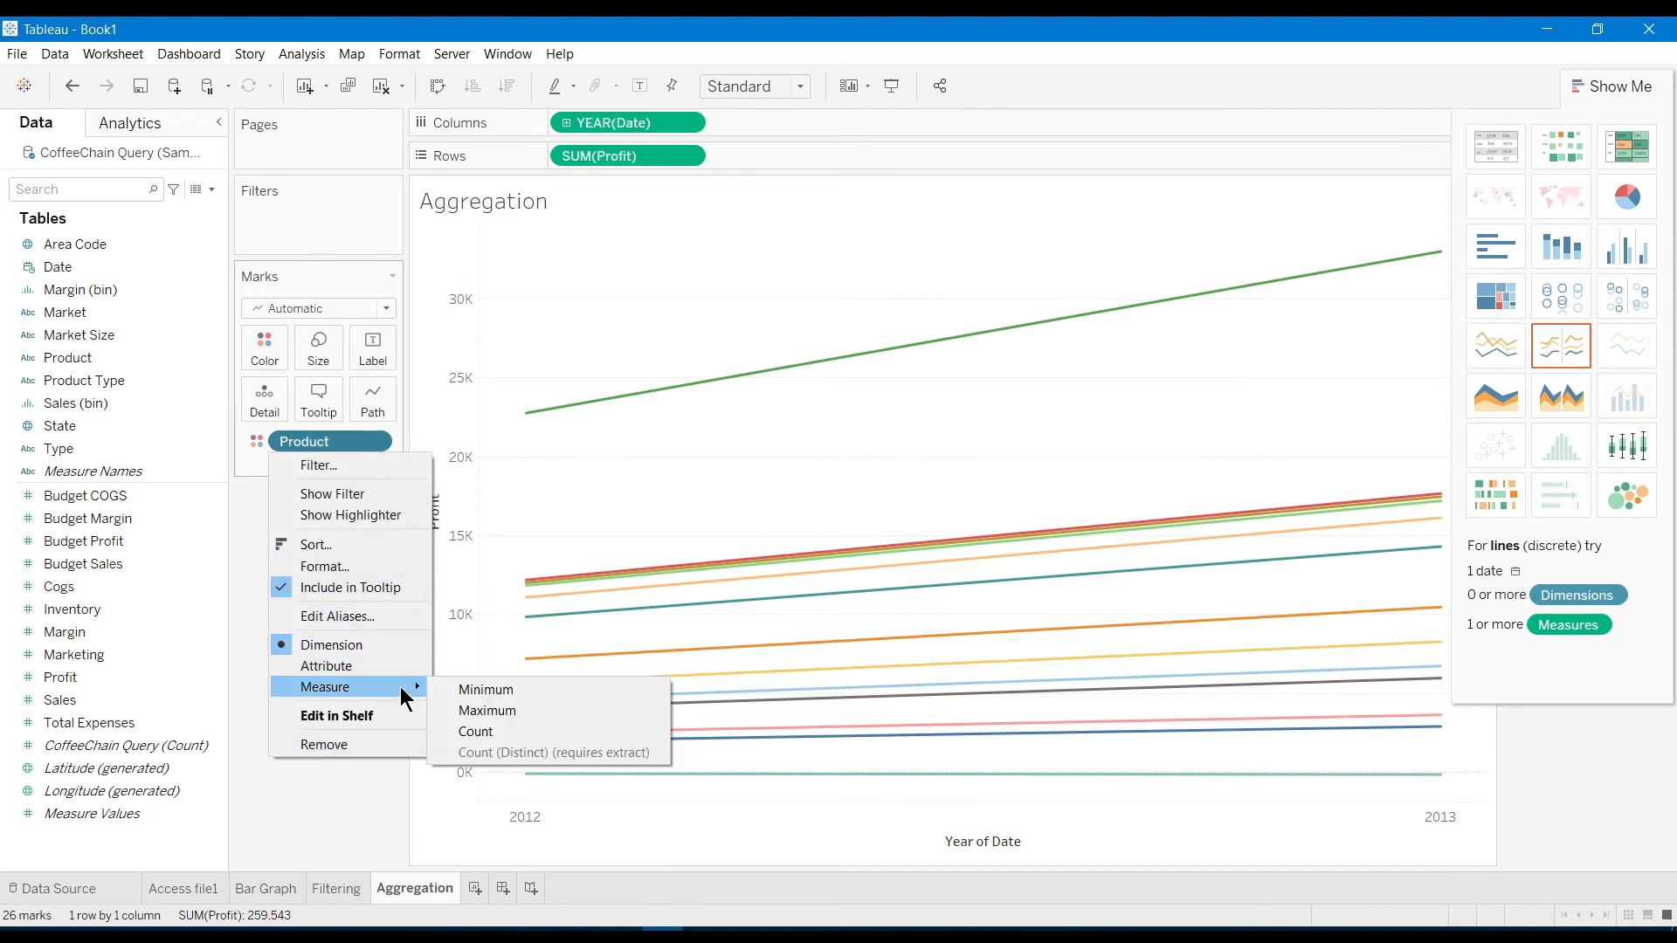
left_click(504, 710)
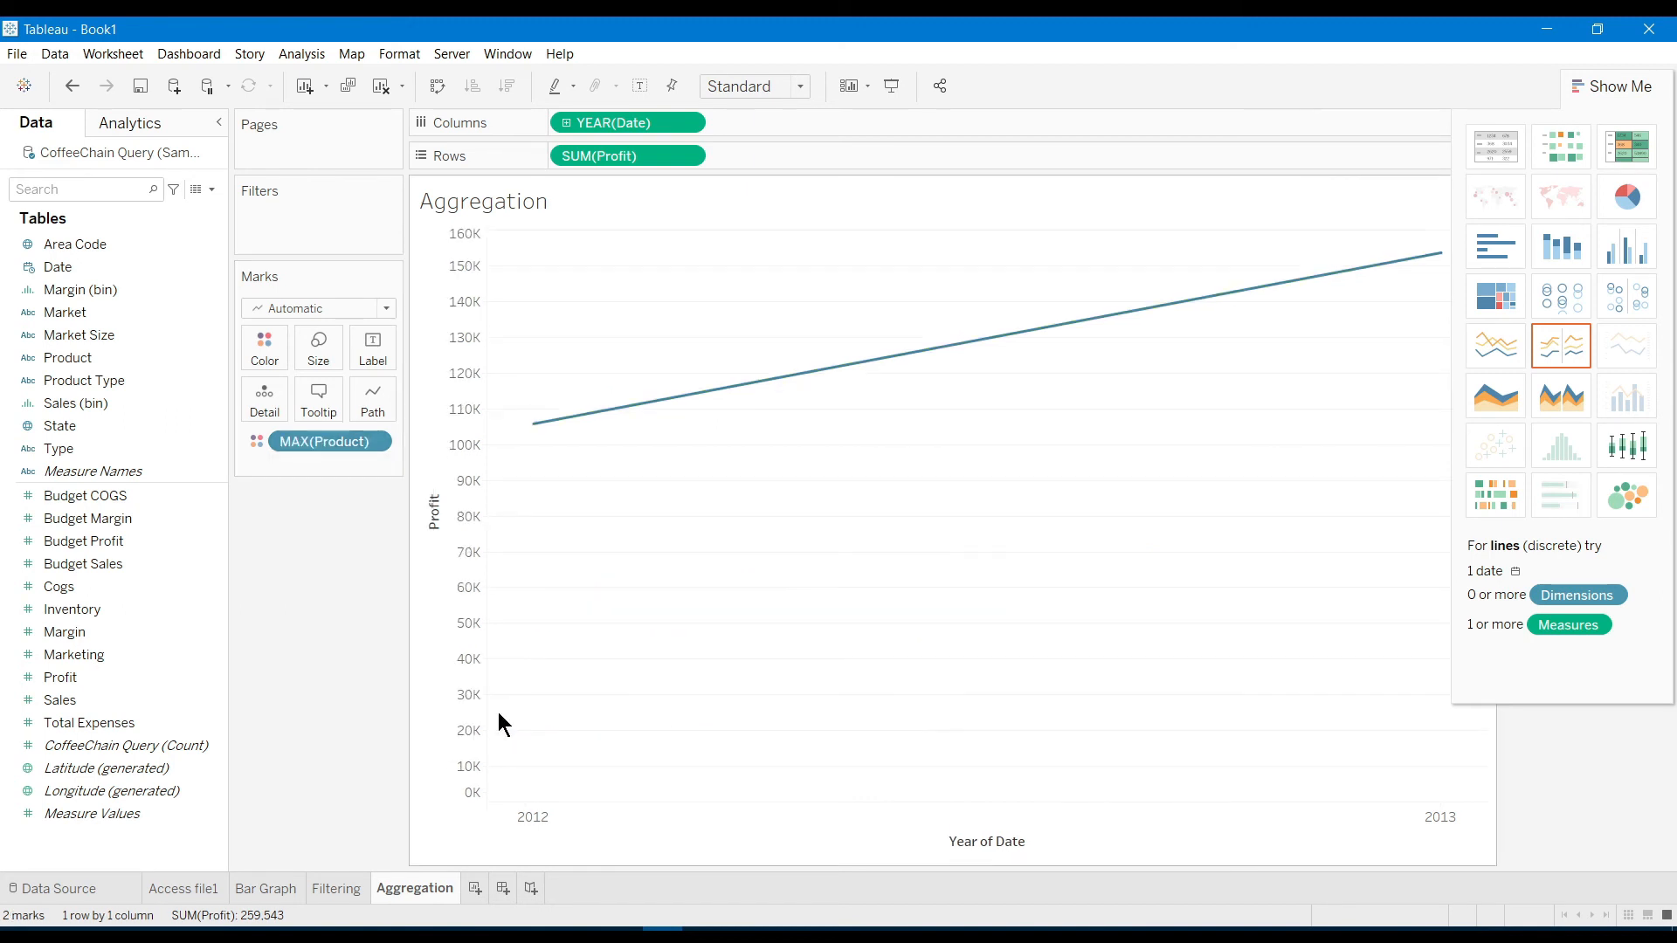
Change Product's aggregation to Count, then to Minimum
mouse_move(959, 349)
left_click(379, 443)
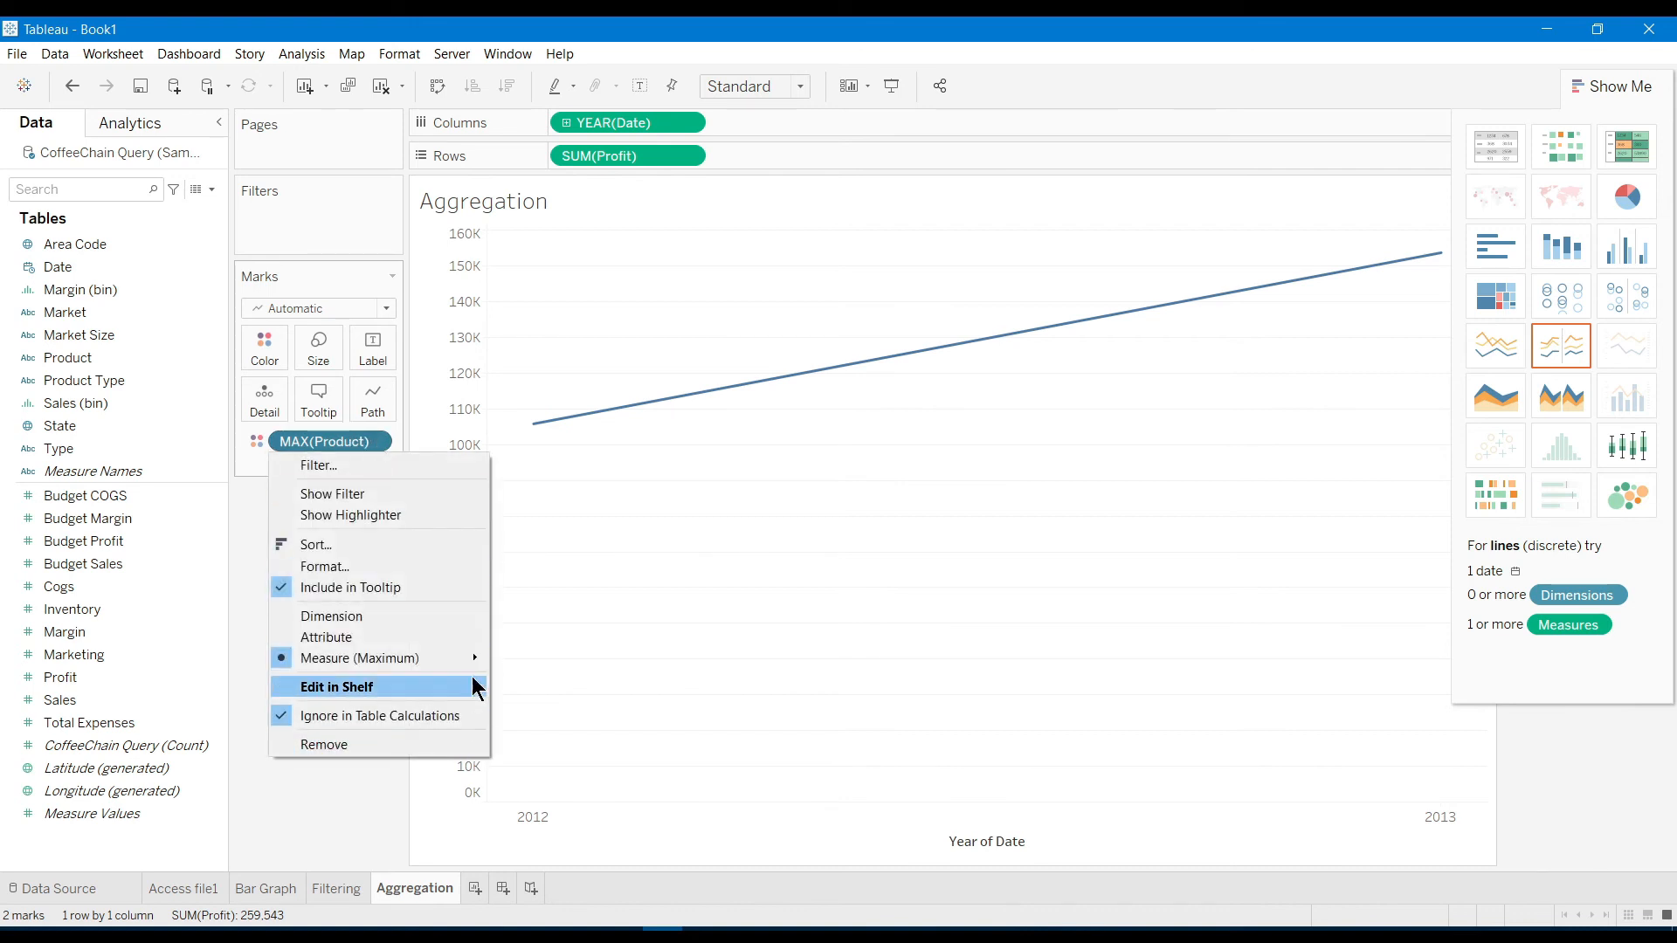
mouse_move(455, 657)
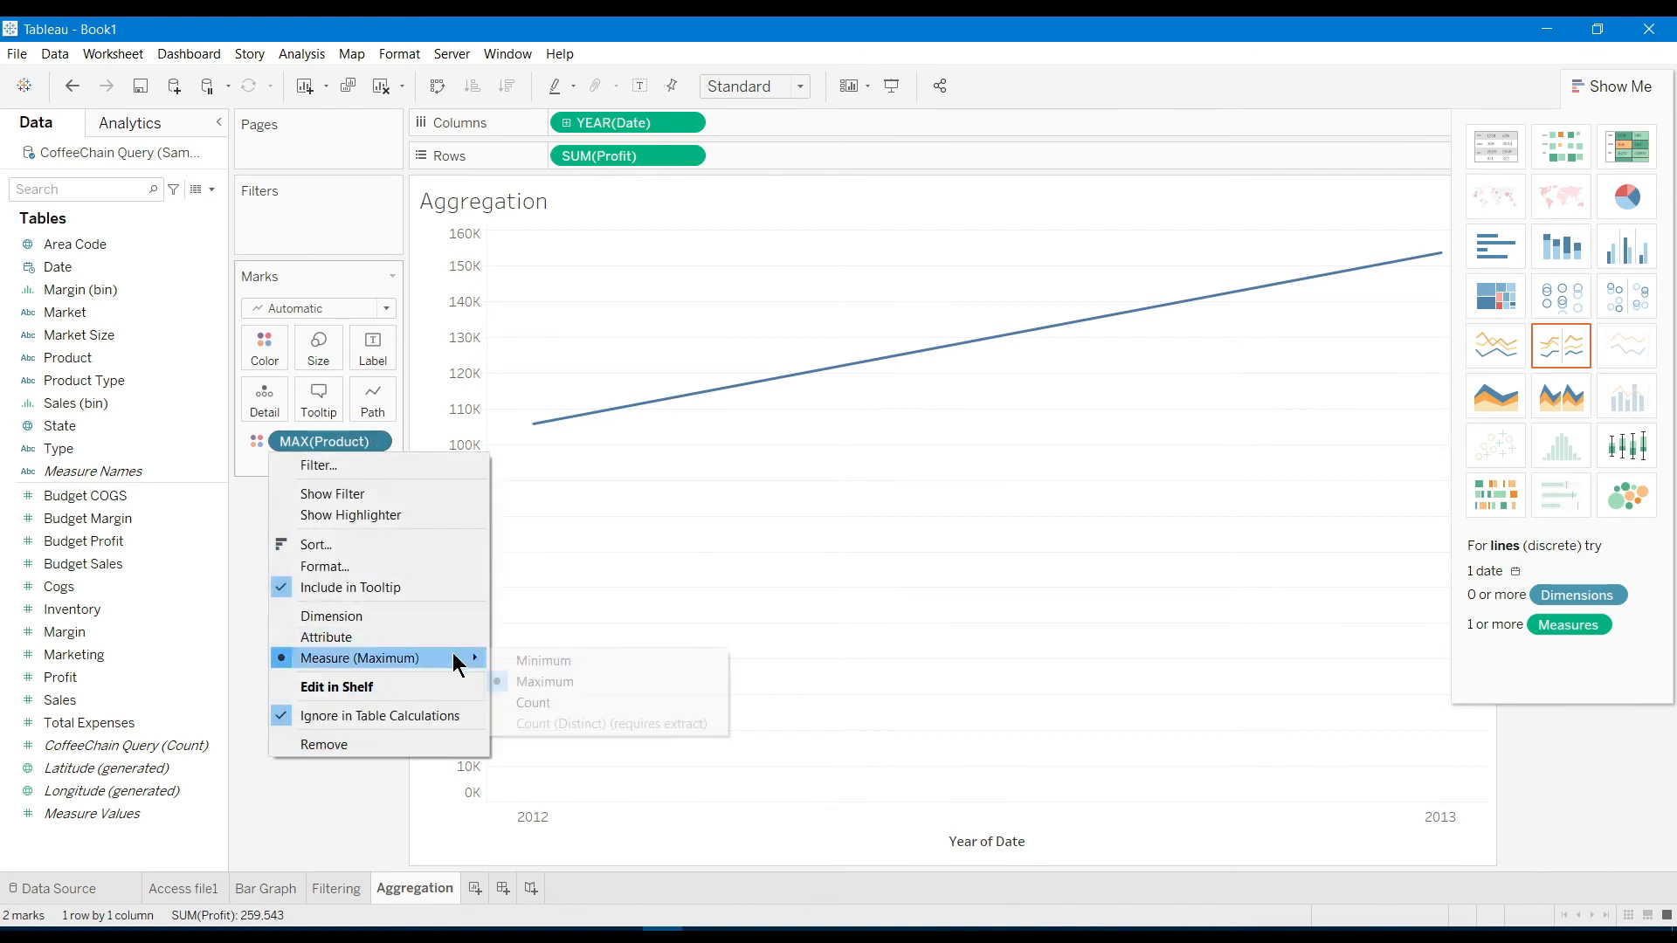
left_click(549, 701)
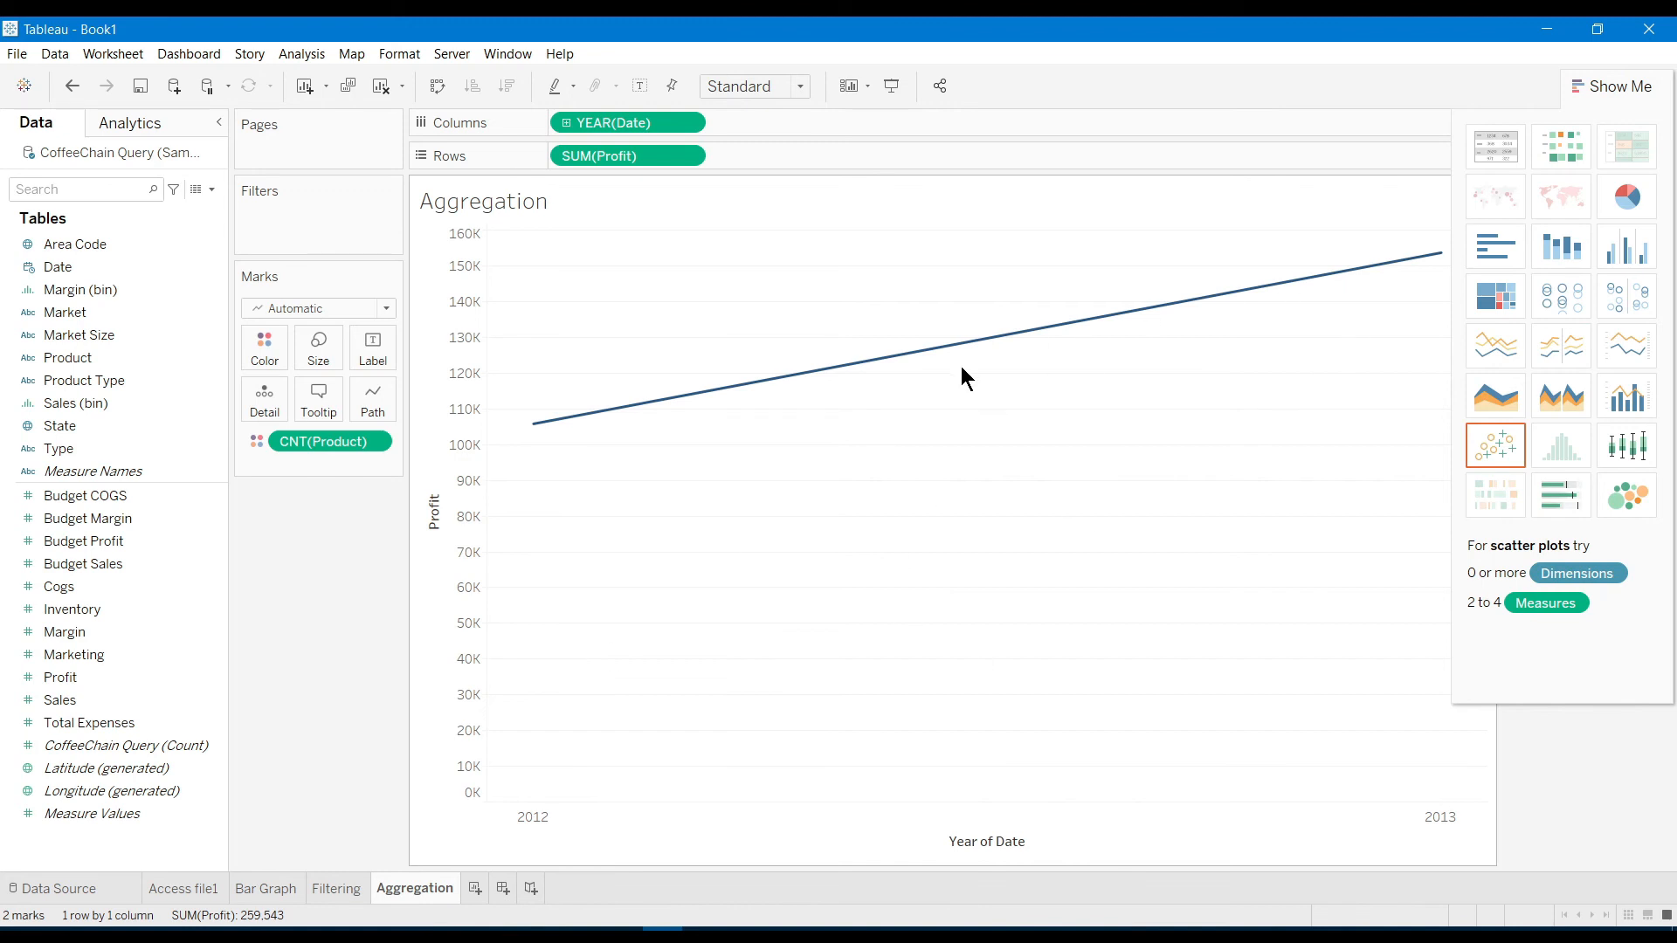
mouse_move(1039, 336)
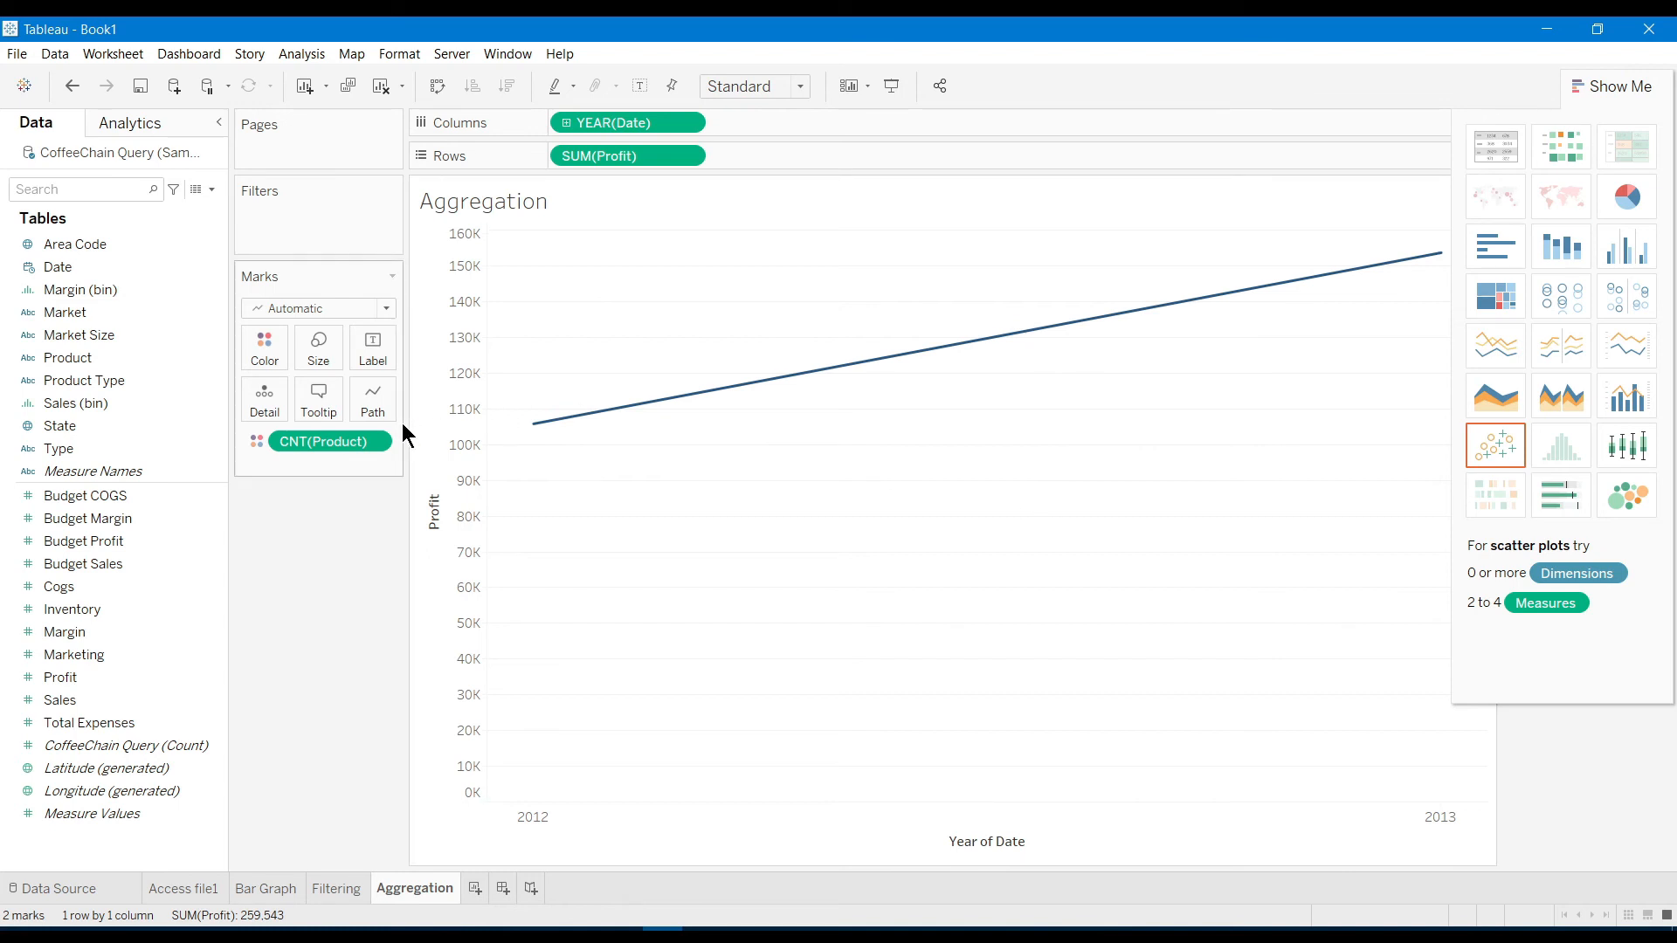
left_click(370, 438)
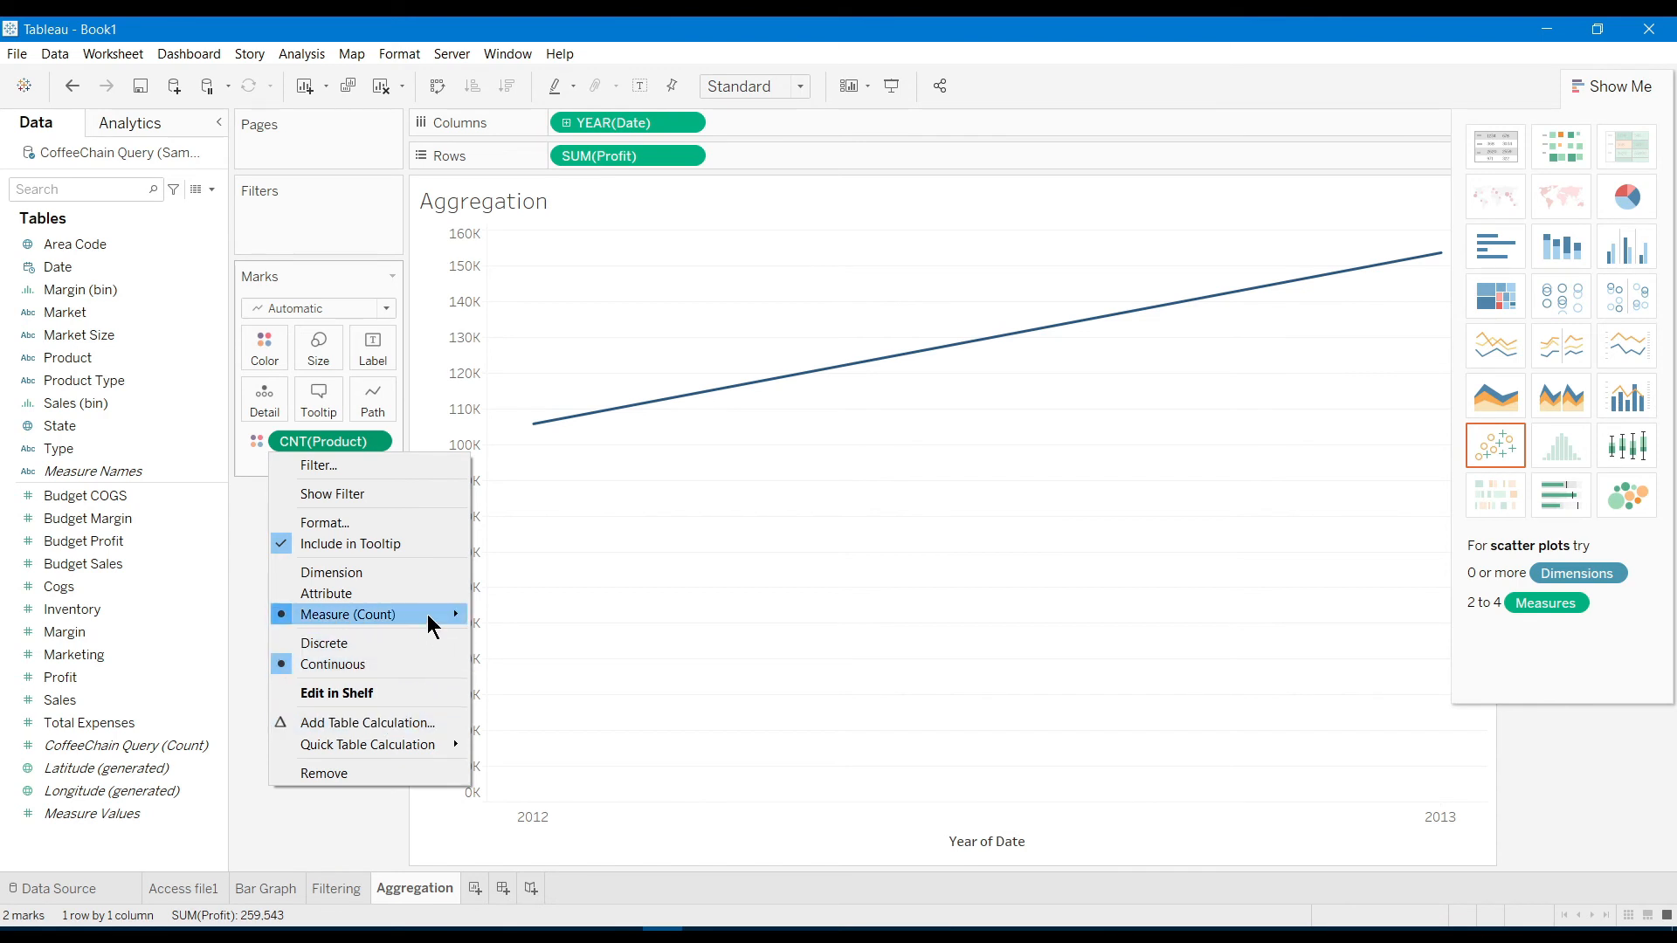
mouse_move(433, 614)
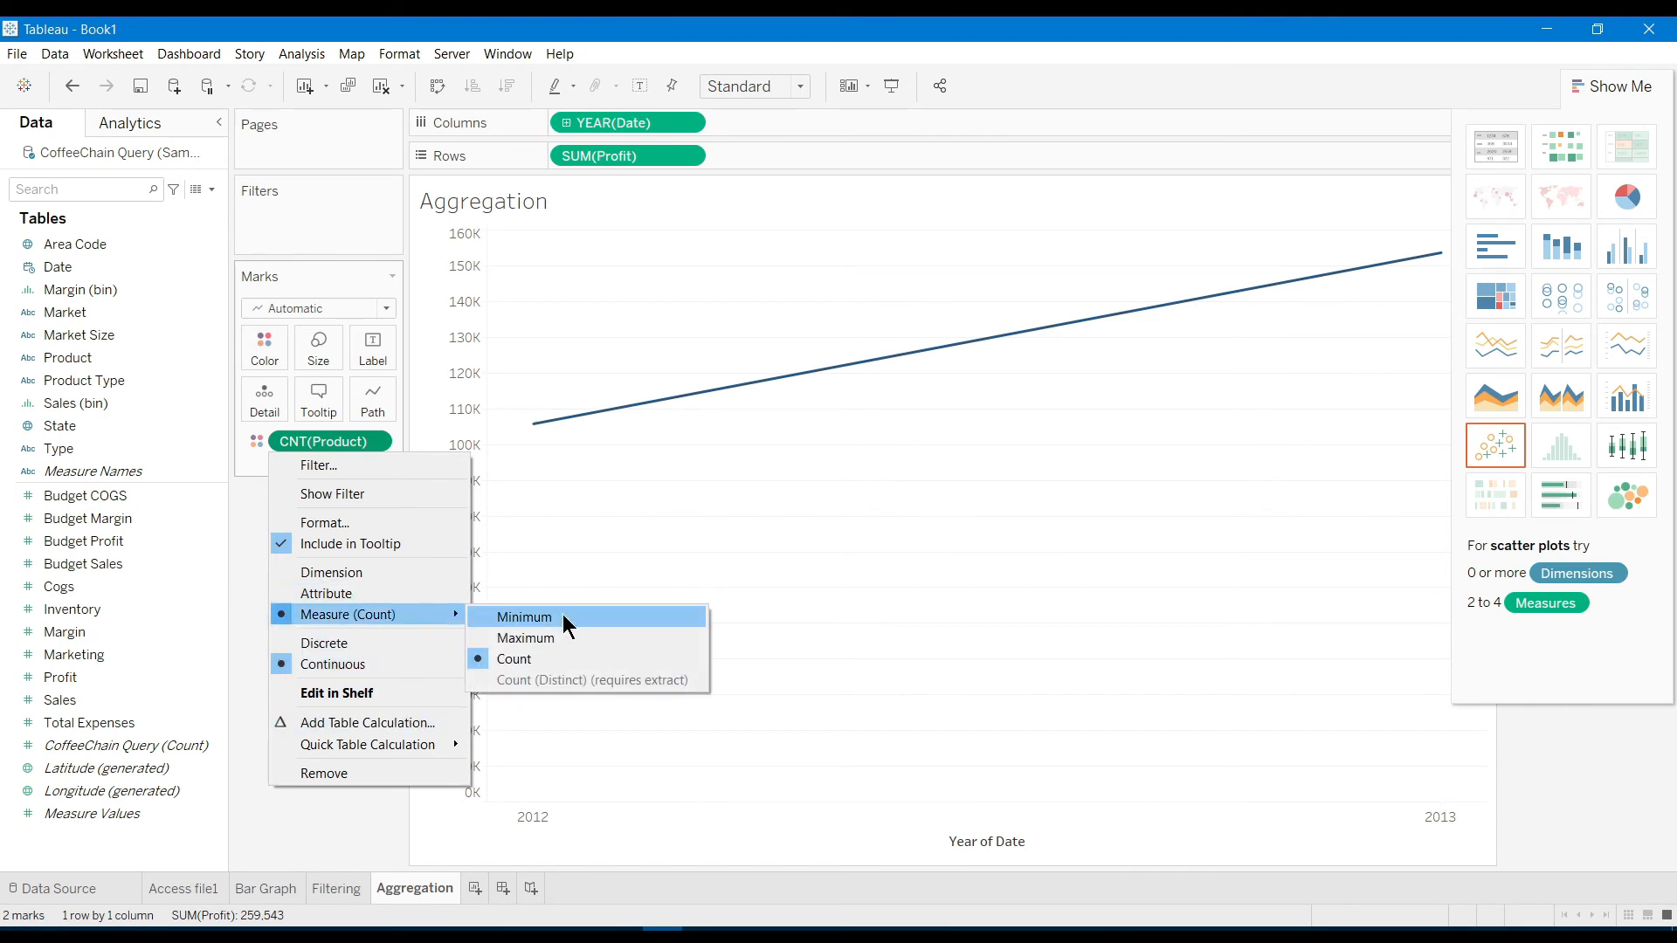
left_click(539, 617)
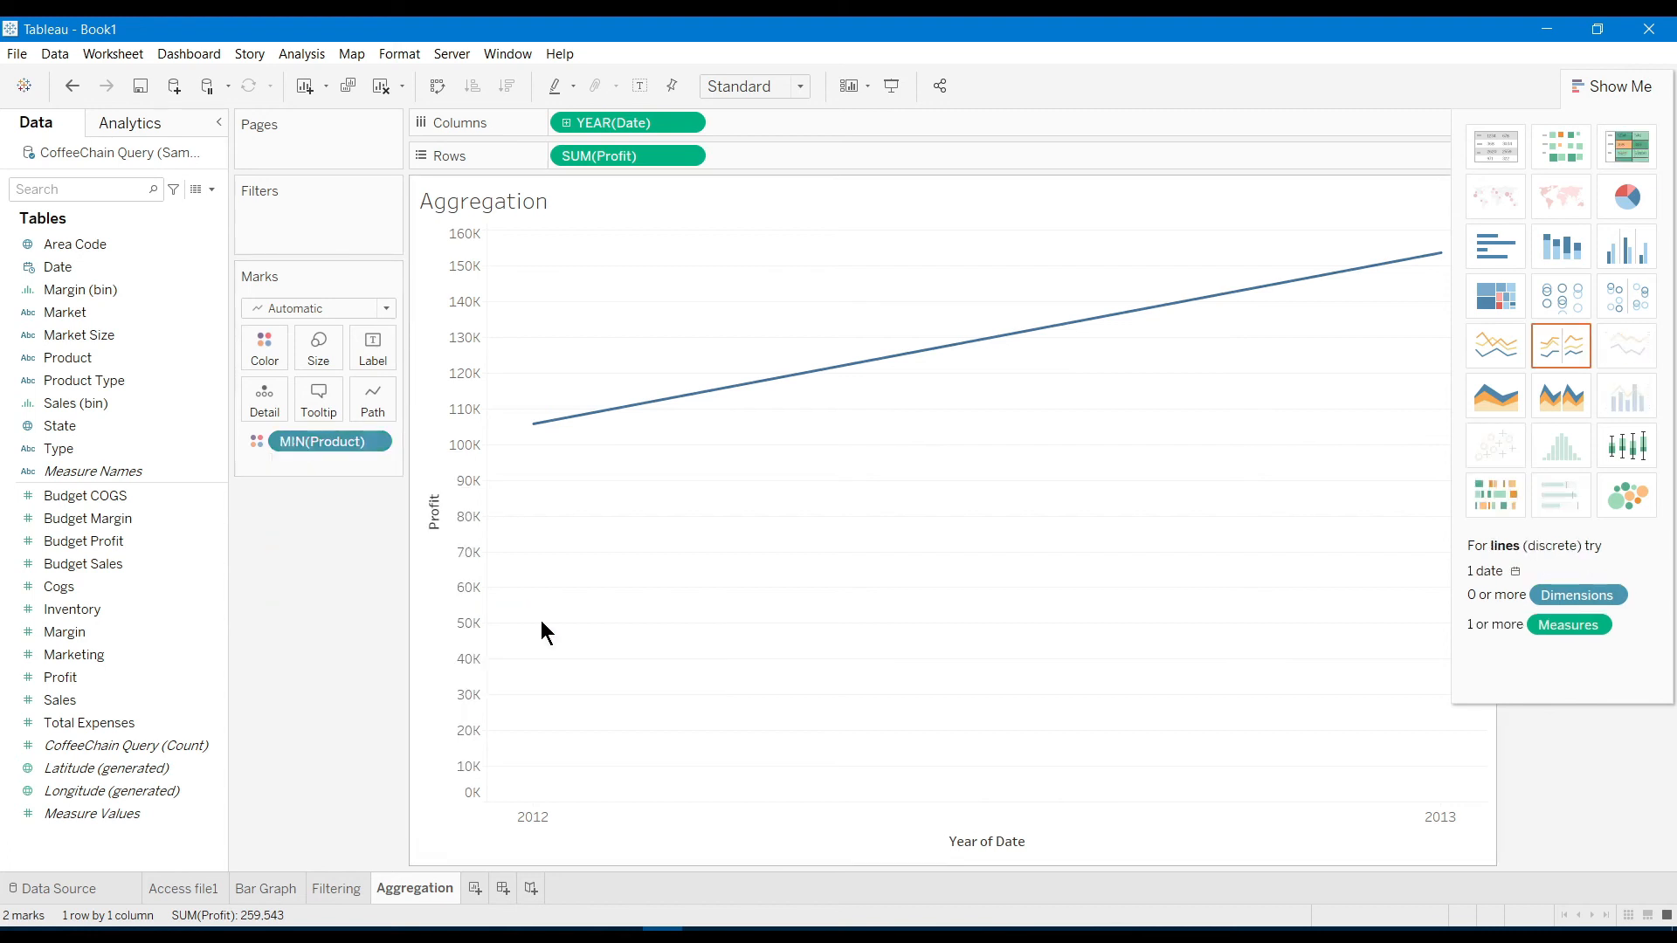
Set Product to ATTR(Product), check the 2012 and 2013 profit points, and use continuous lines
left_click(940, 356)
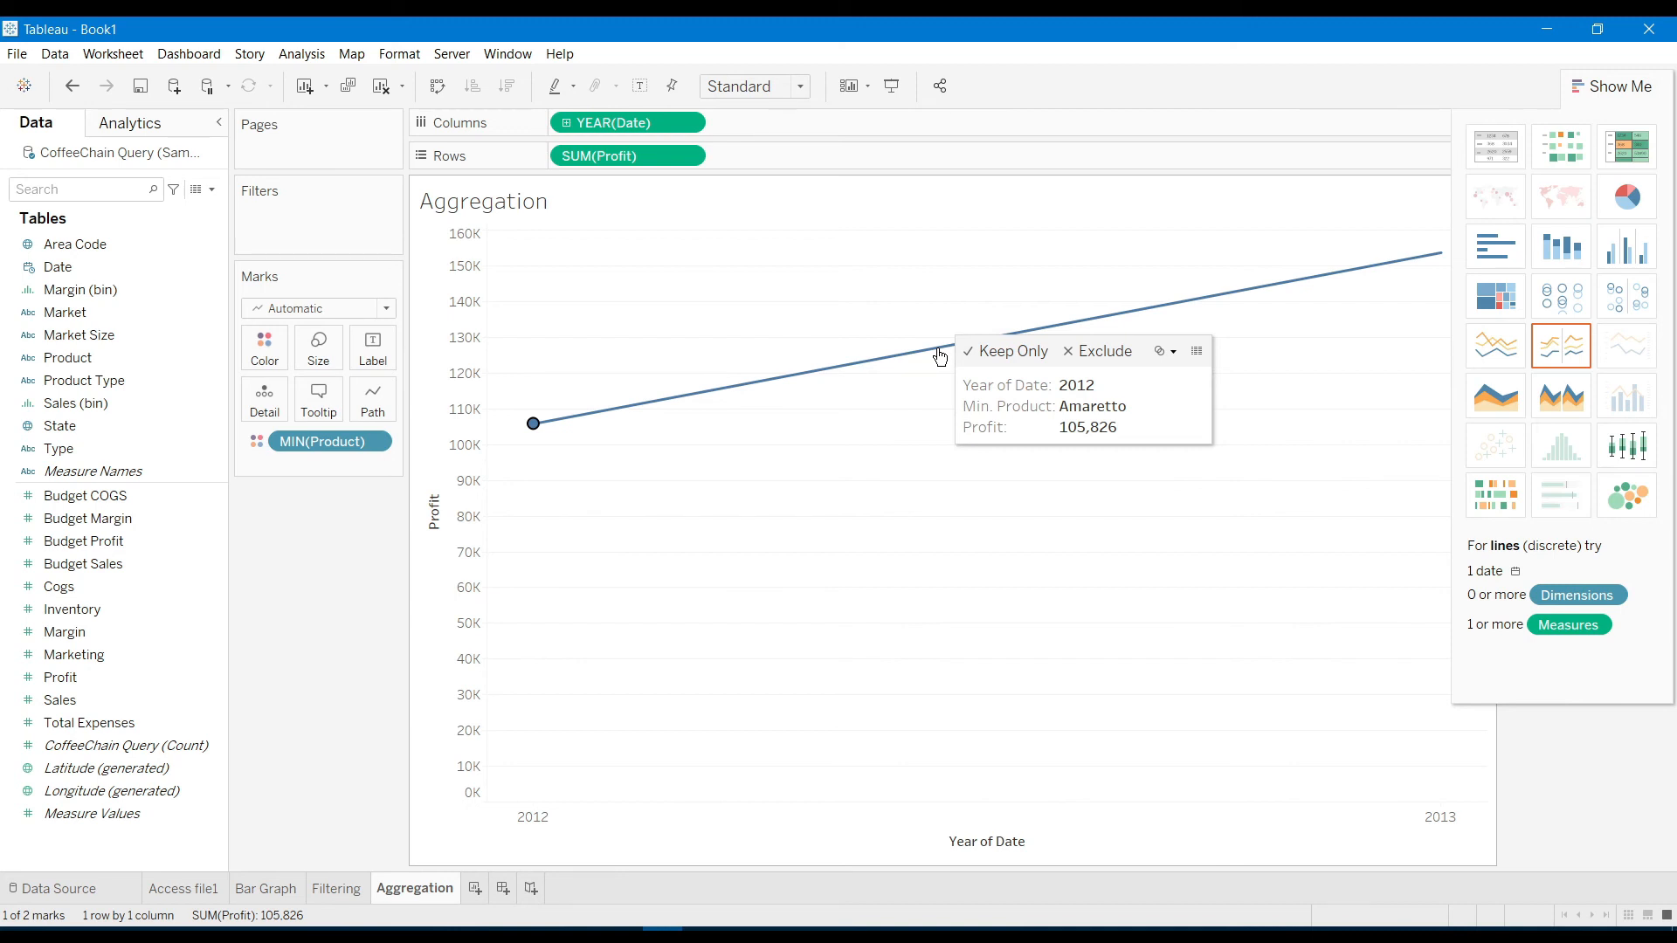
left_click(377, 440)
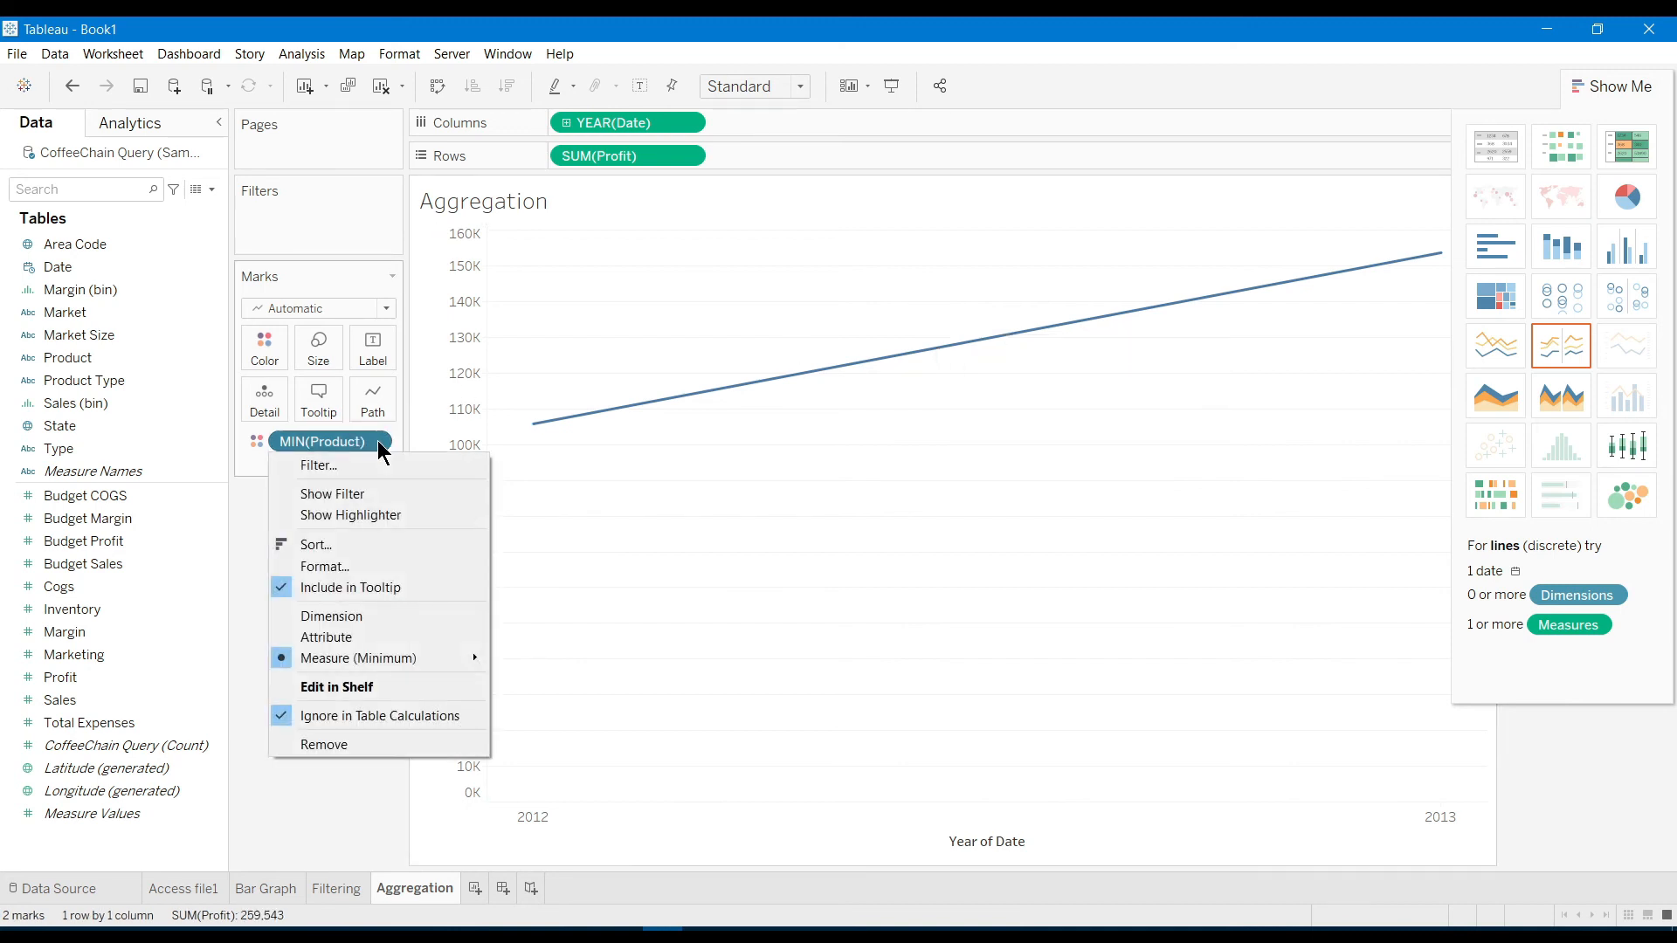
left_click(350, 637)
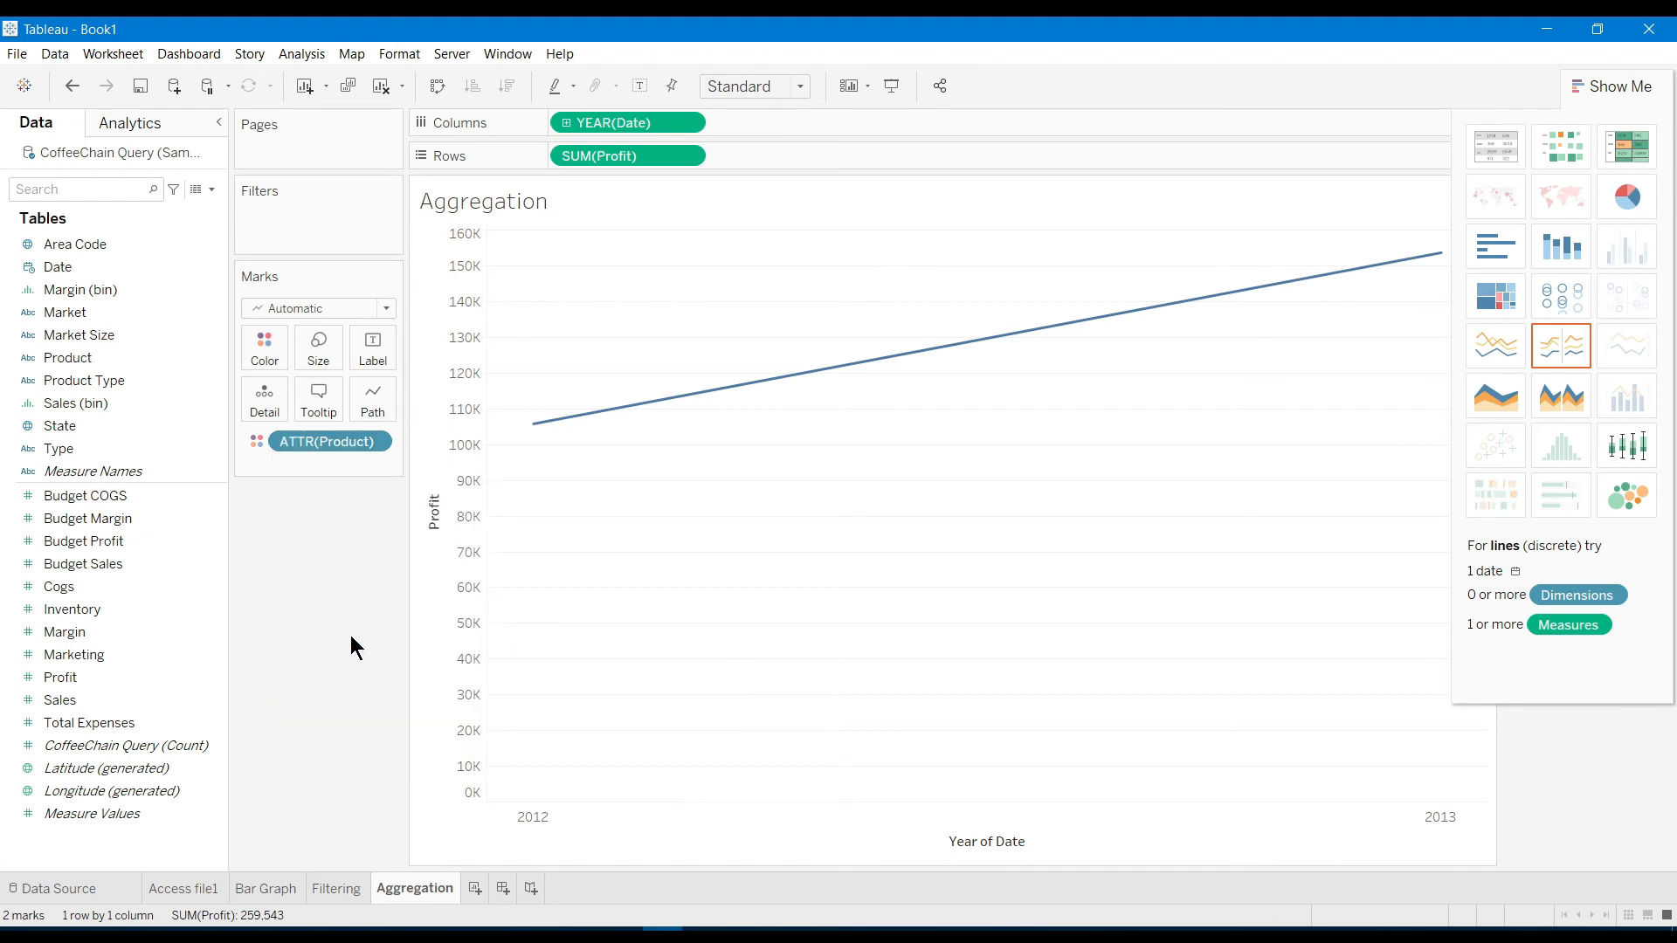
mouse_move(1113, 329)
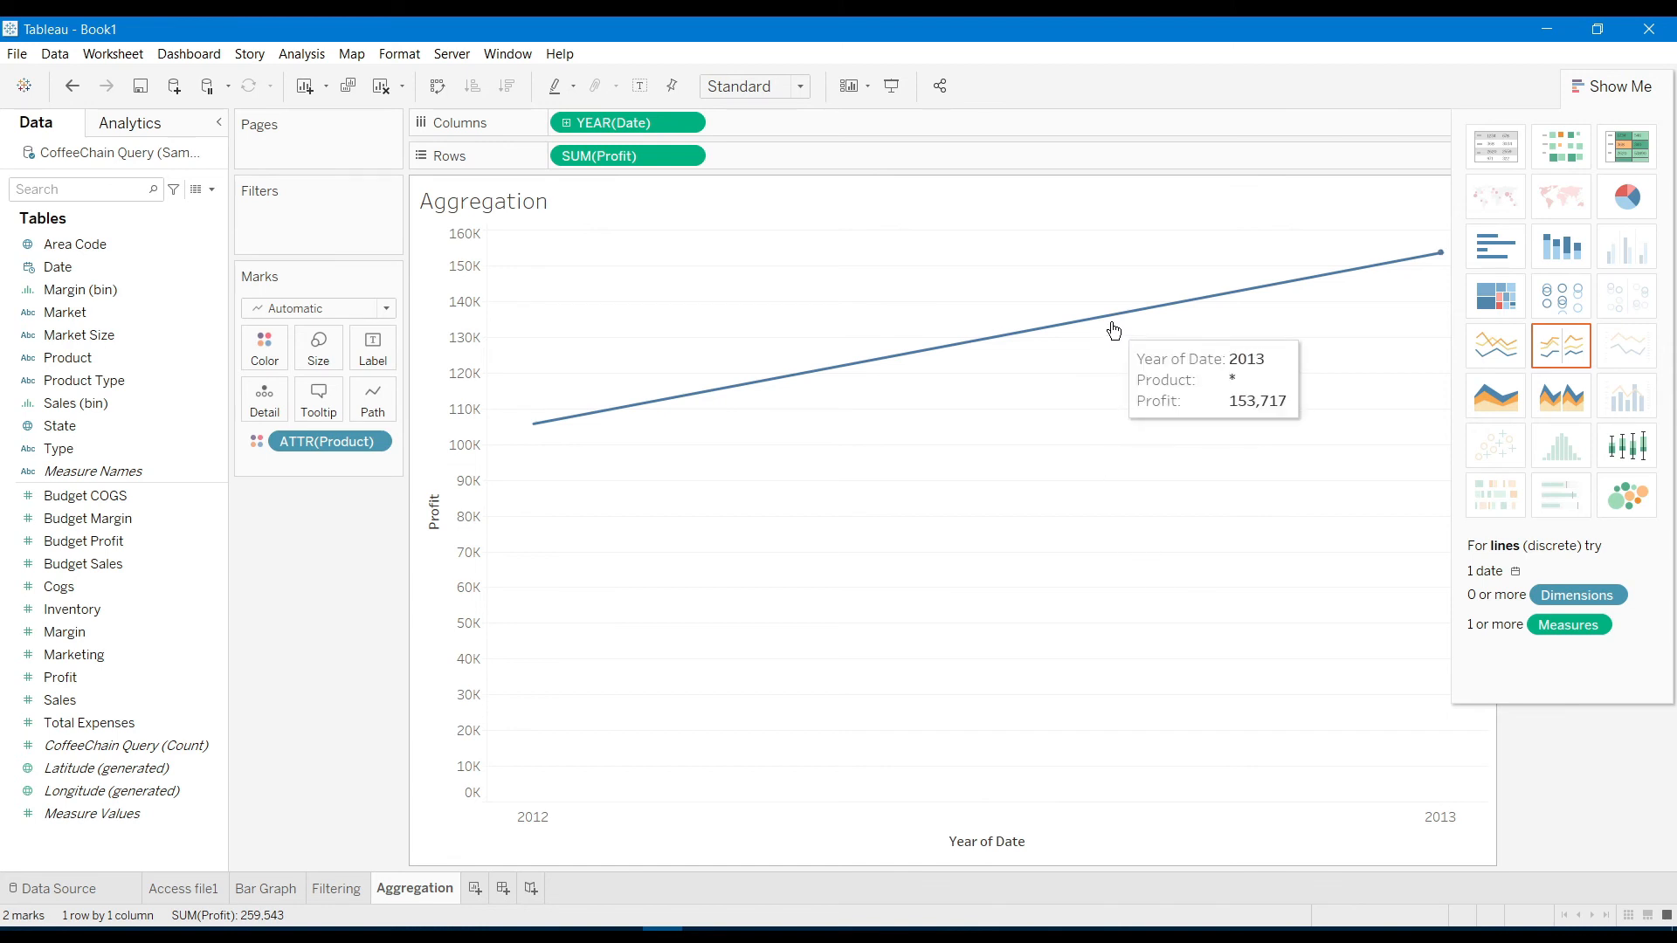
left_click(1113, 329)
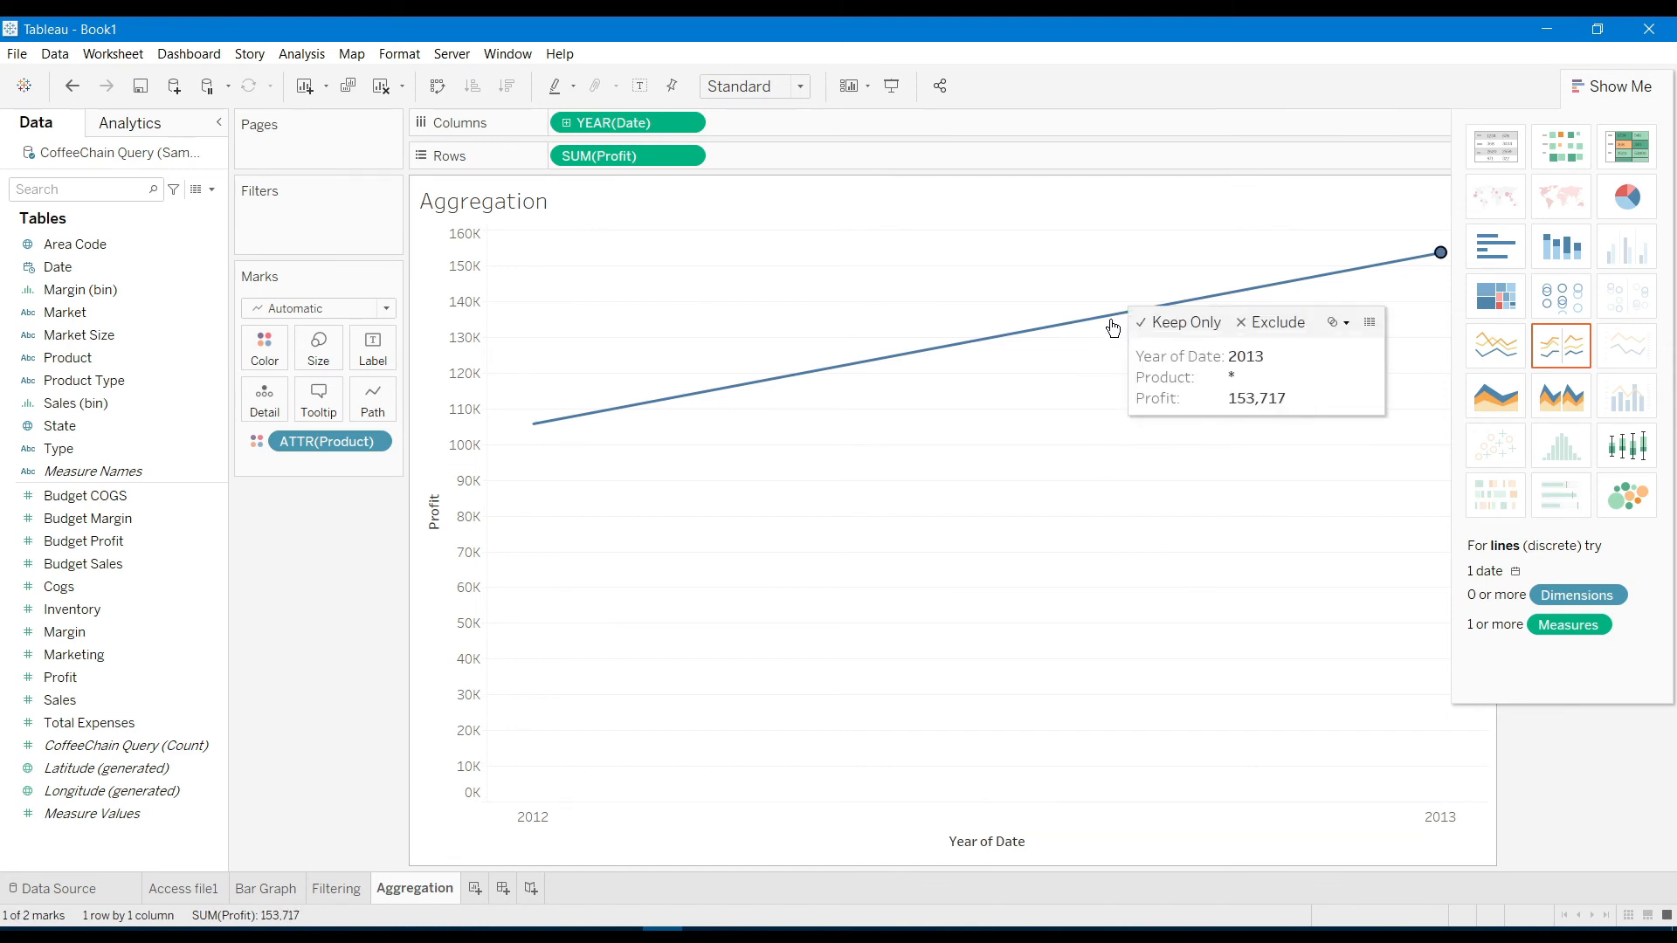
left_click(866, 437)
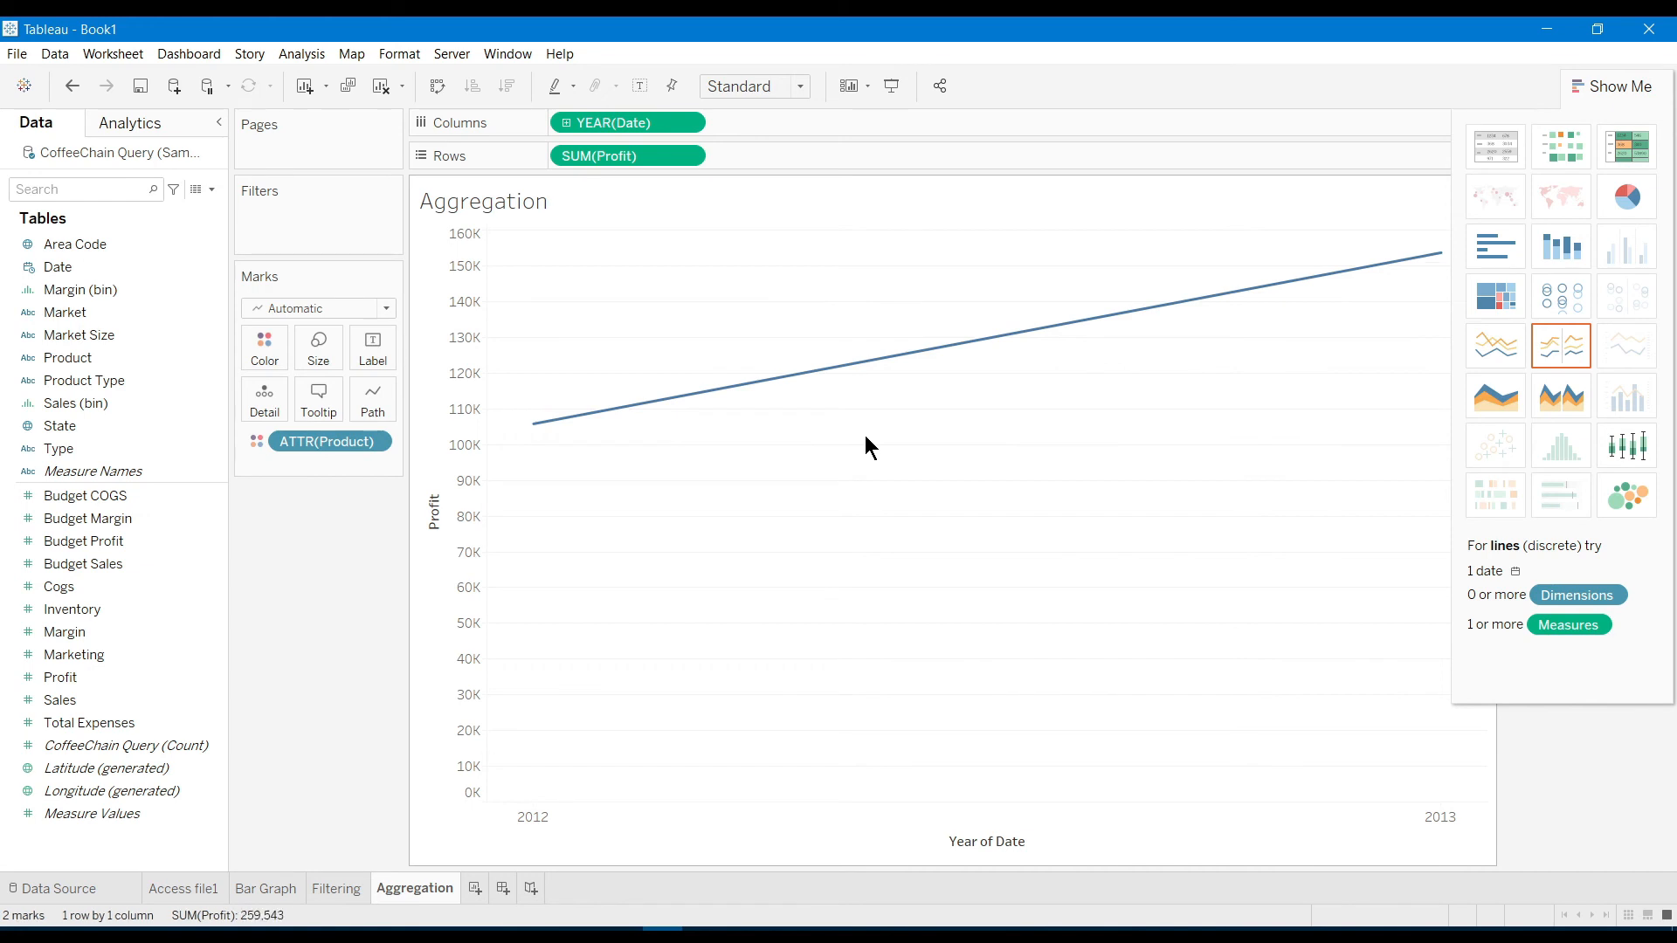
left_click(1490, 350)
mouse_move(828, 381)
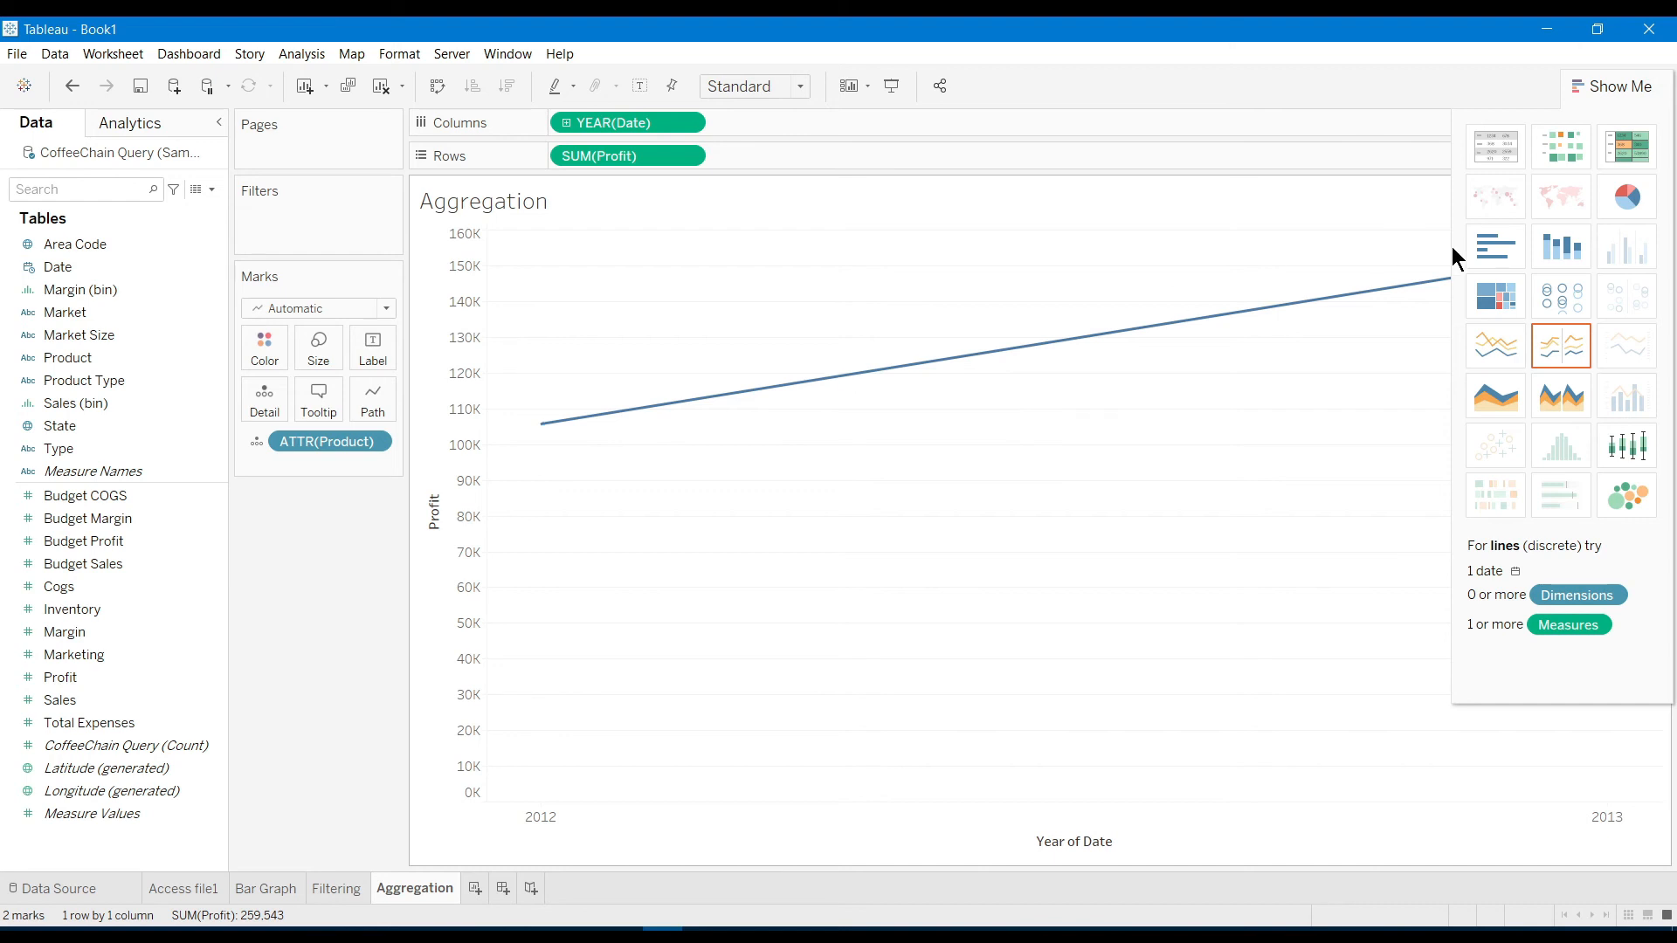
Try treemap, packed bubbles, box plot and pie chart views of the Profit data
left_click(1506, 297)
mouse_move(467, 594)
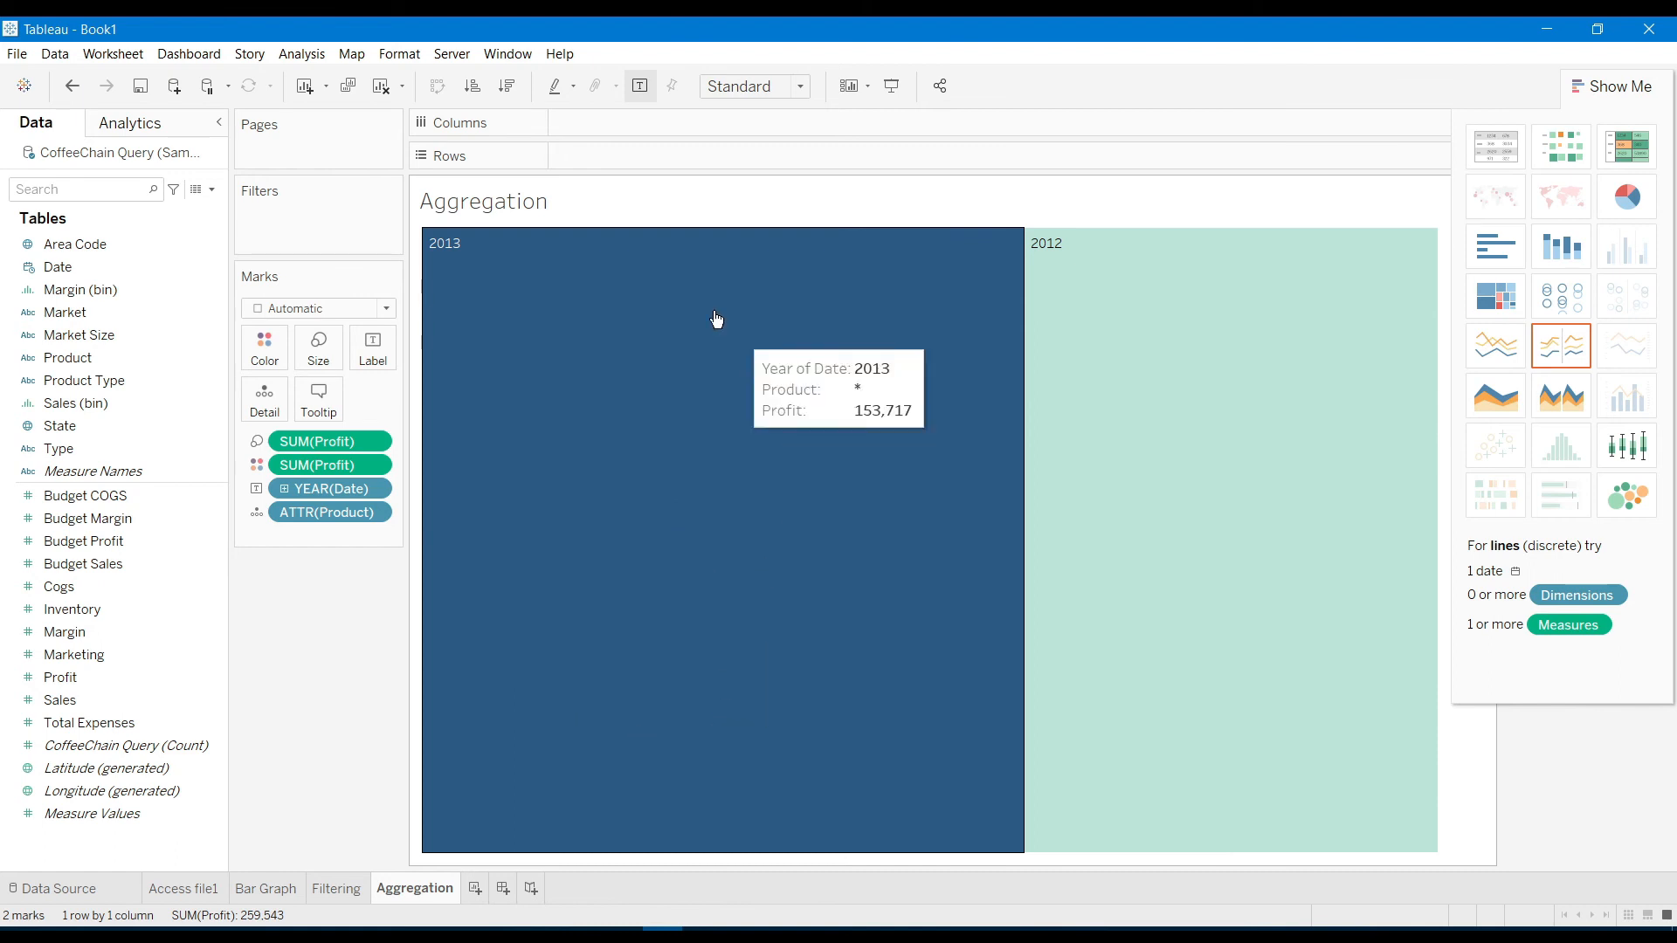
mouse_move(1127, 486)
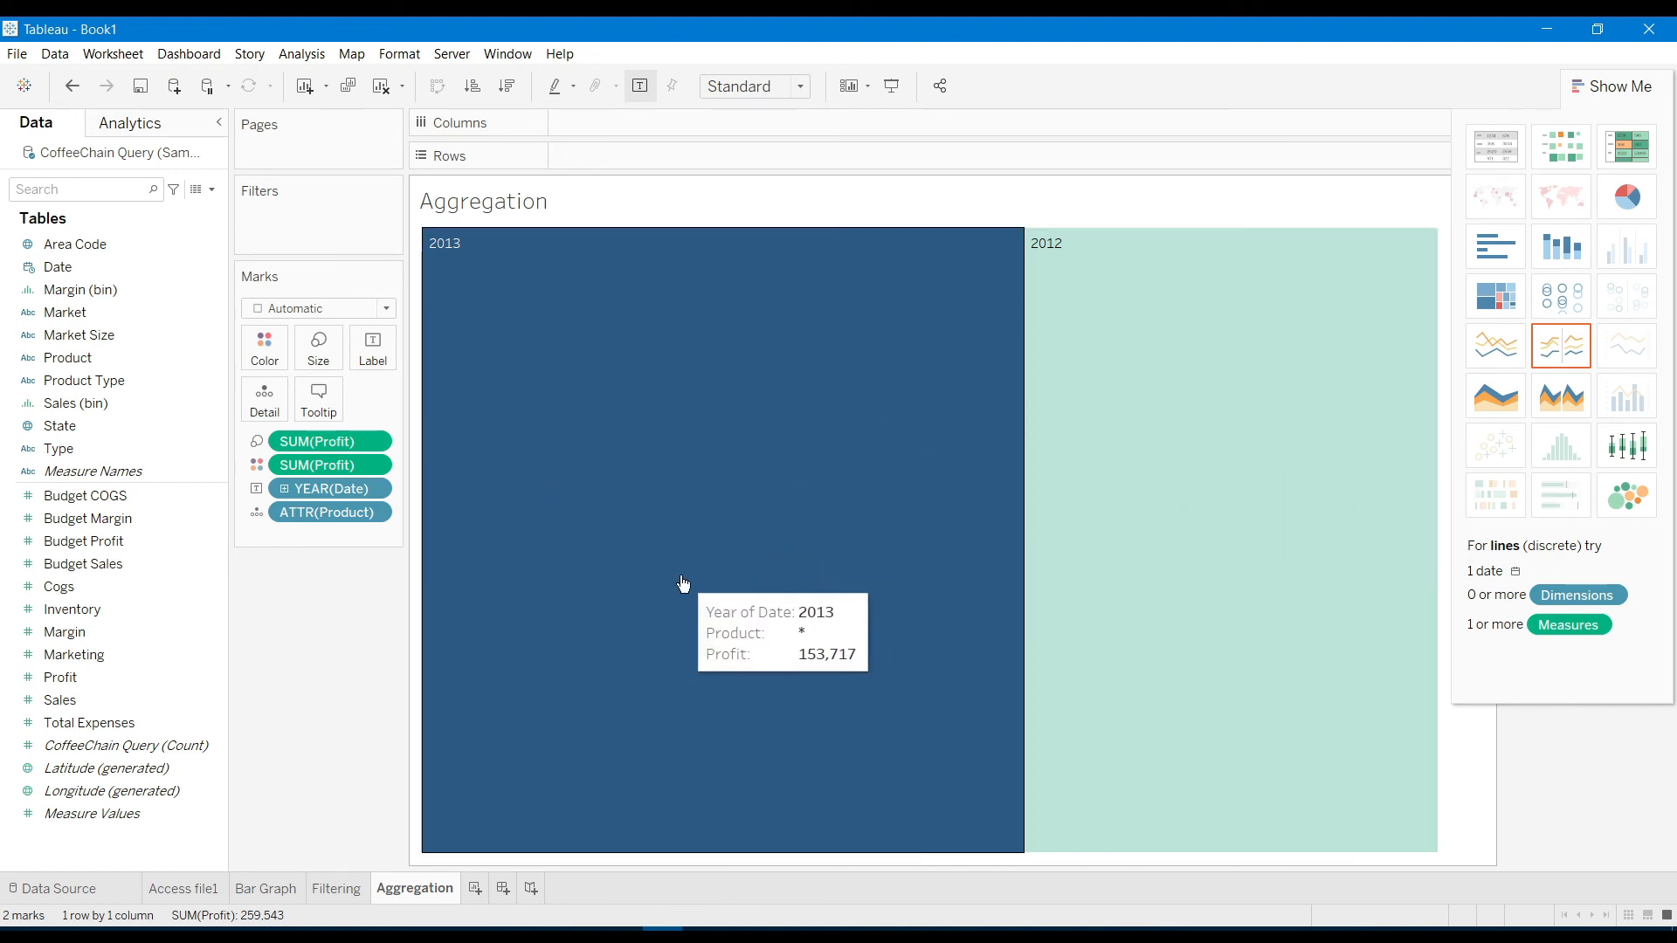
left_click(1630, 499)
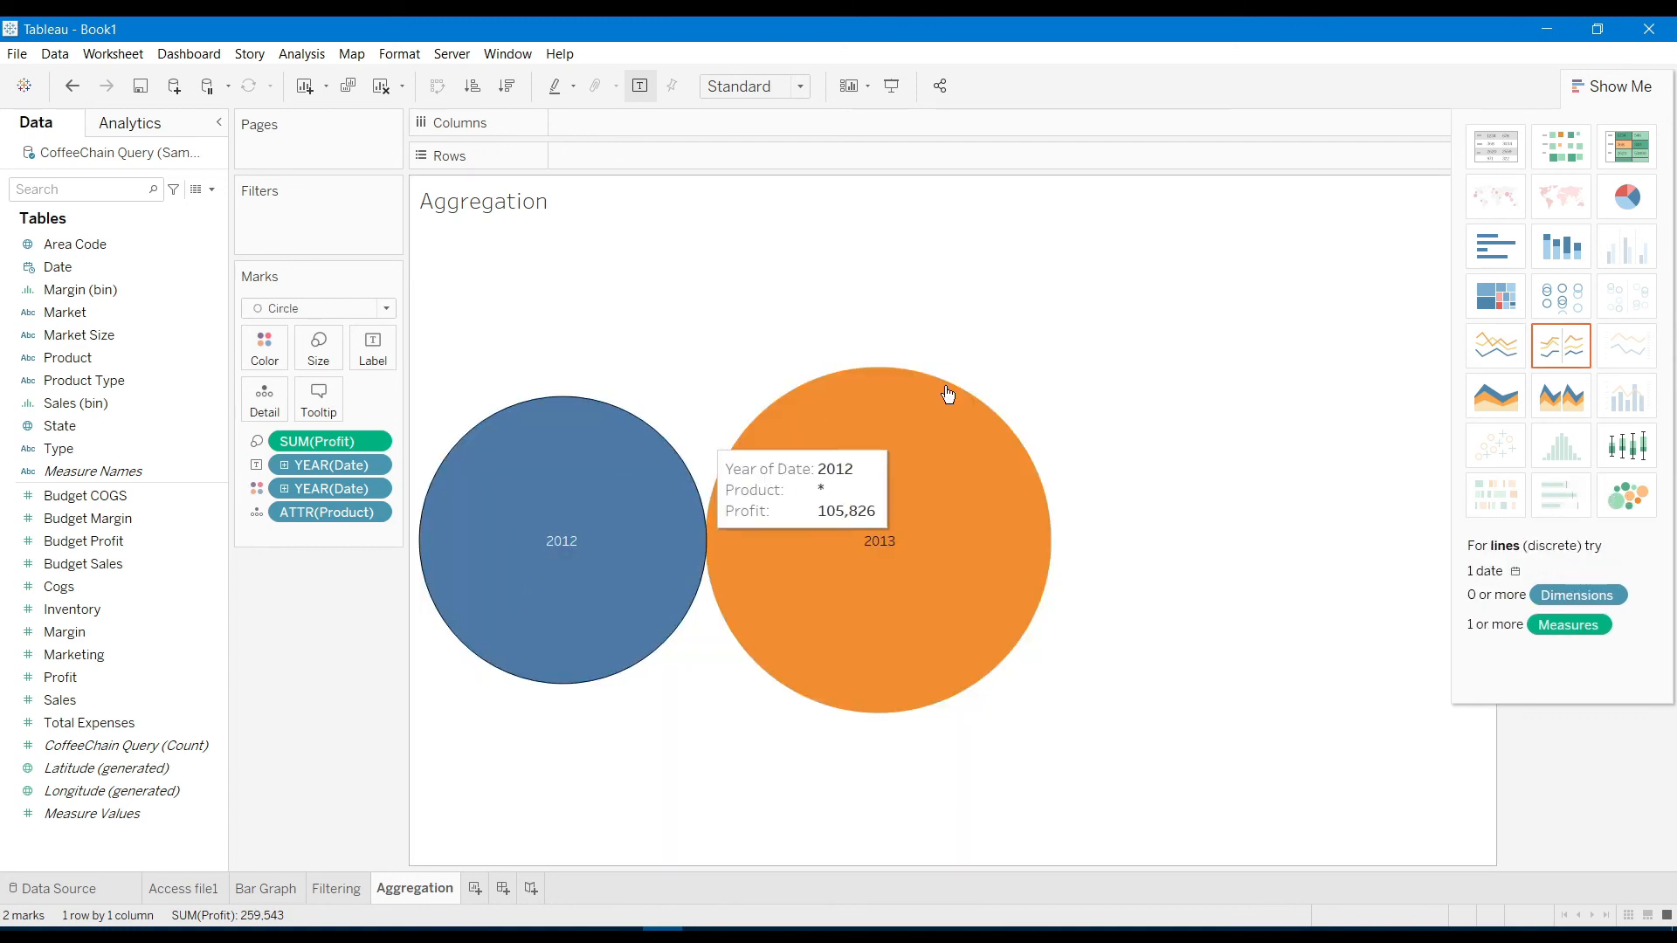
left_click(1630, 450)
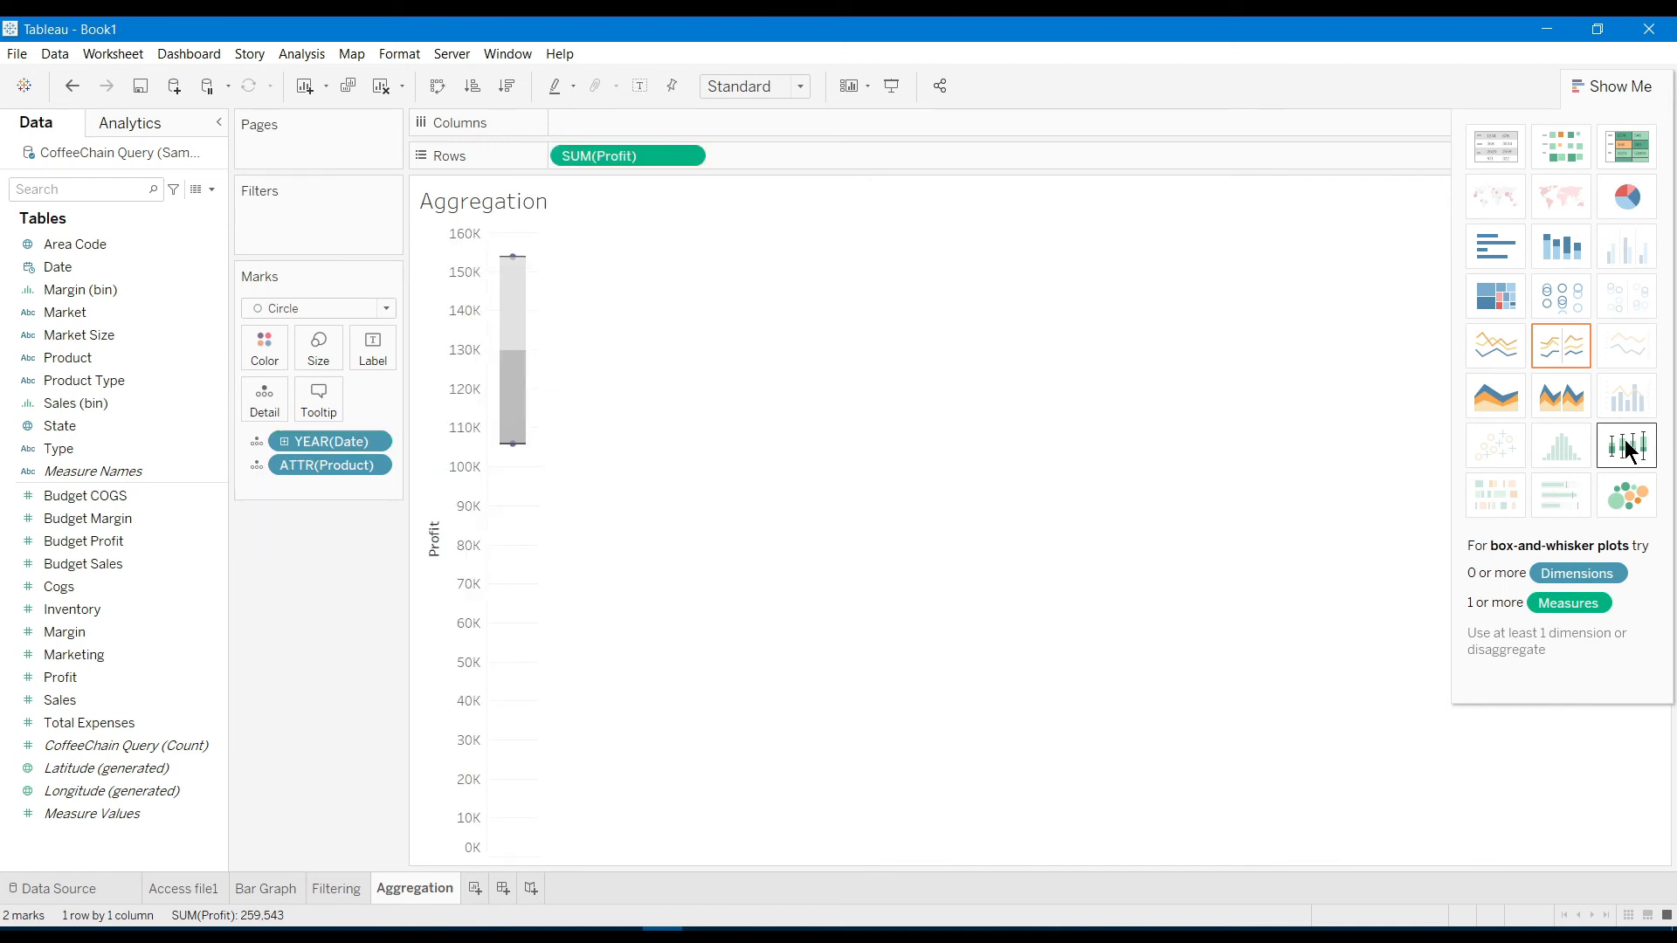
left_click(1630, 200)
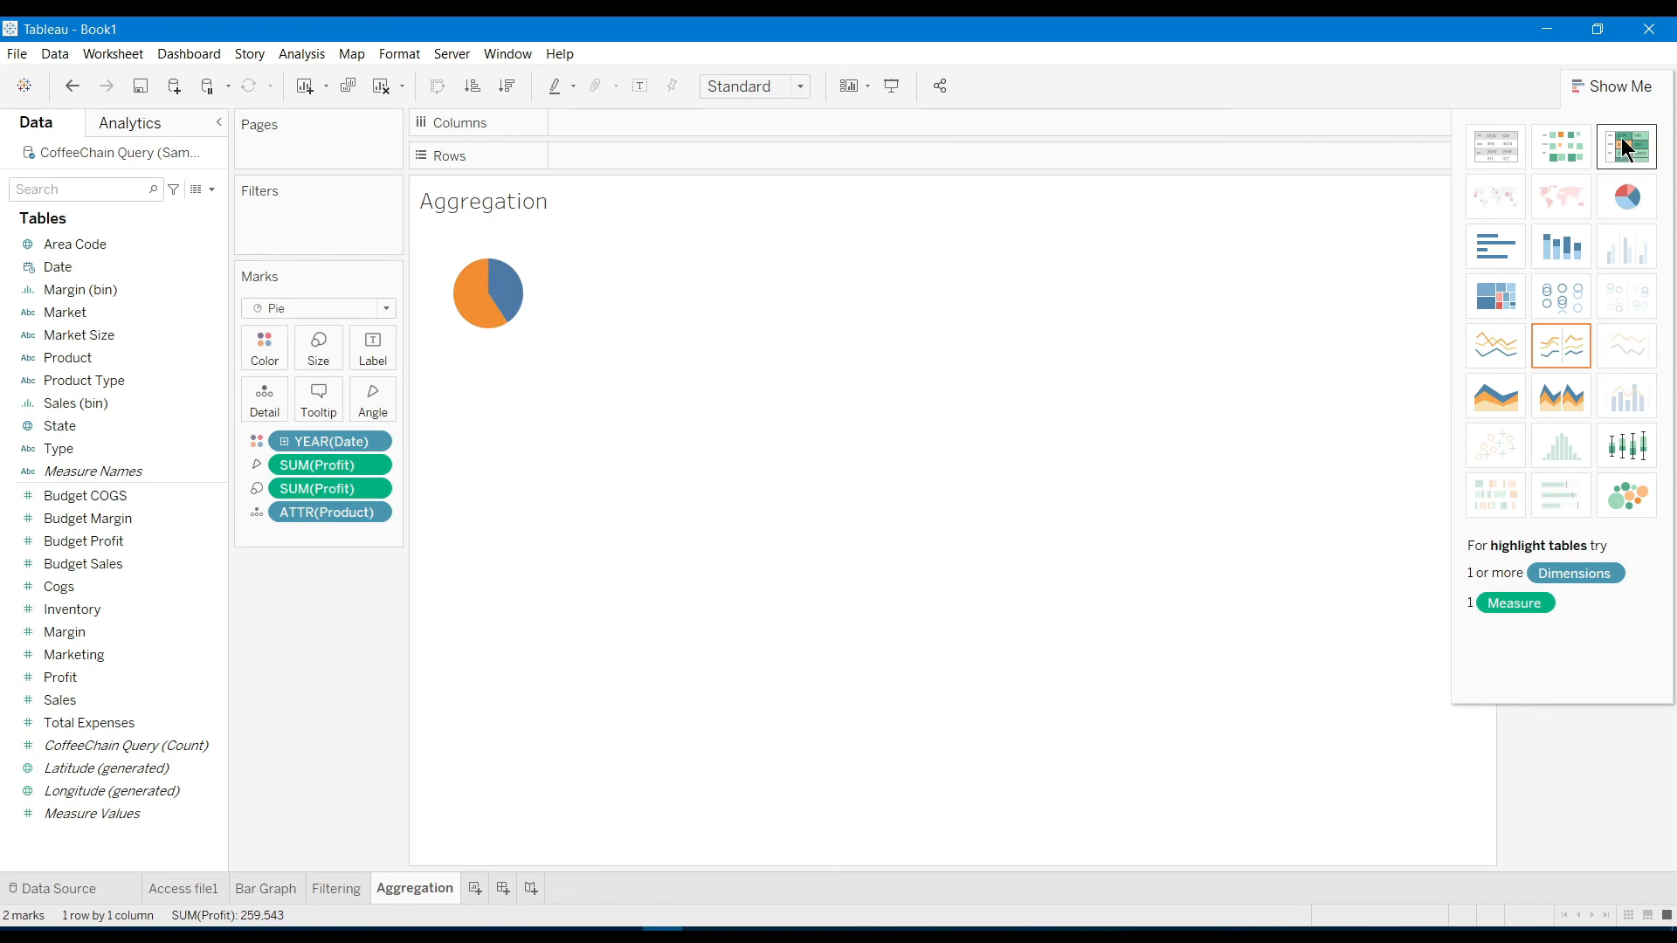
Try highlight table, heat map, stacked bars and circles, keep an area chart, and add Sheet 5
left_click(1628, 150)
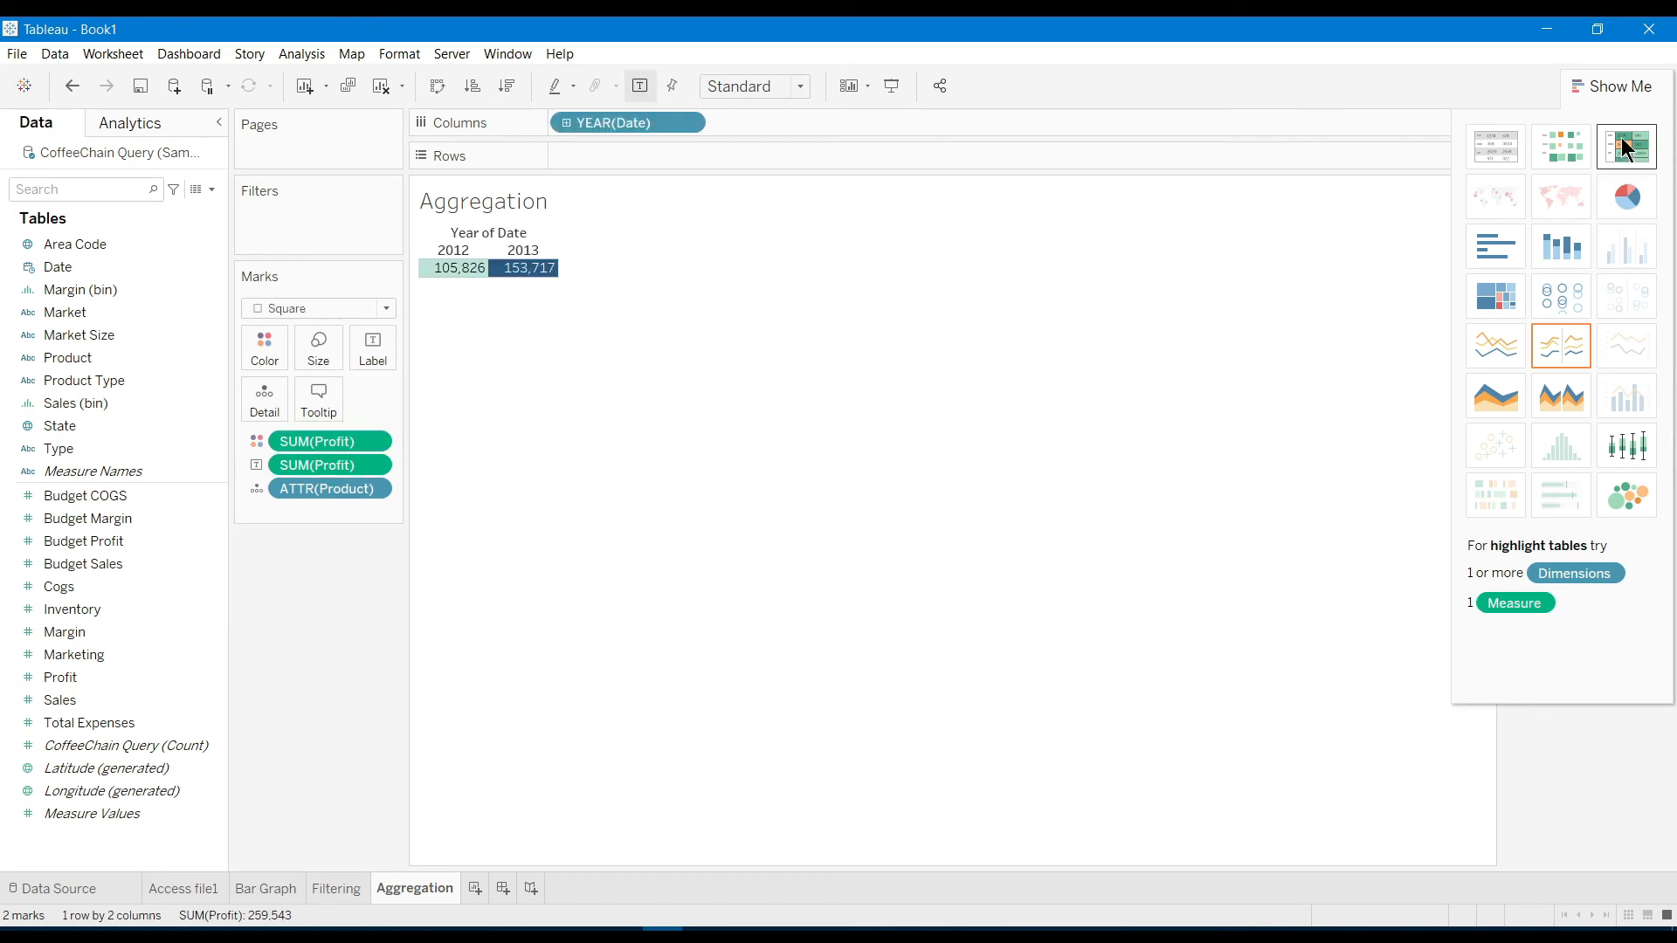
left_click(1565, 147)
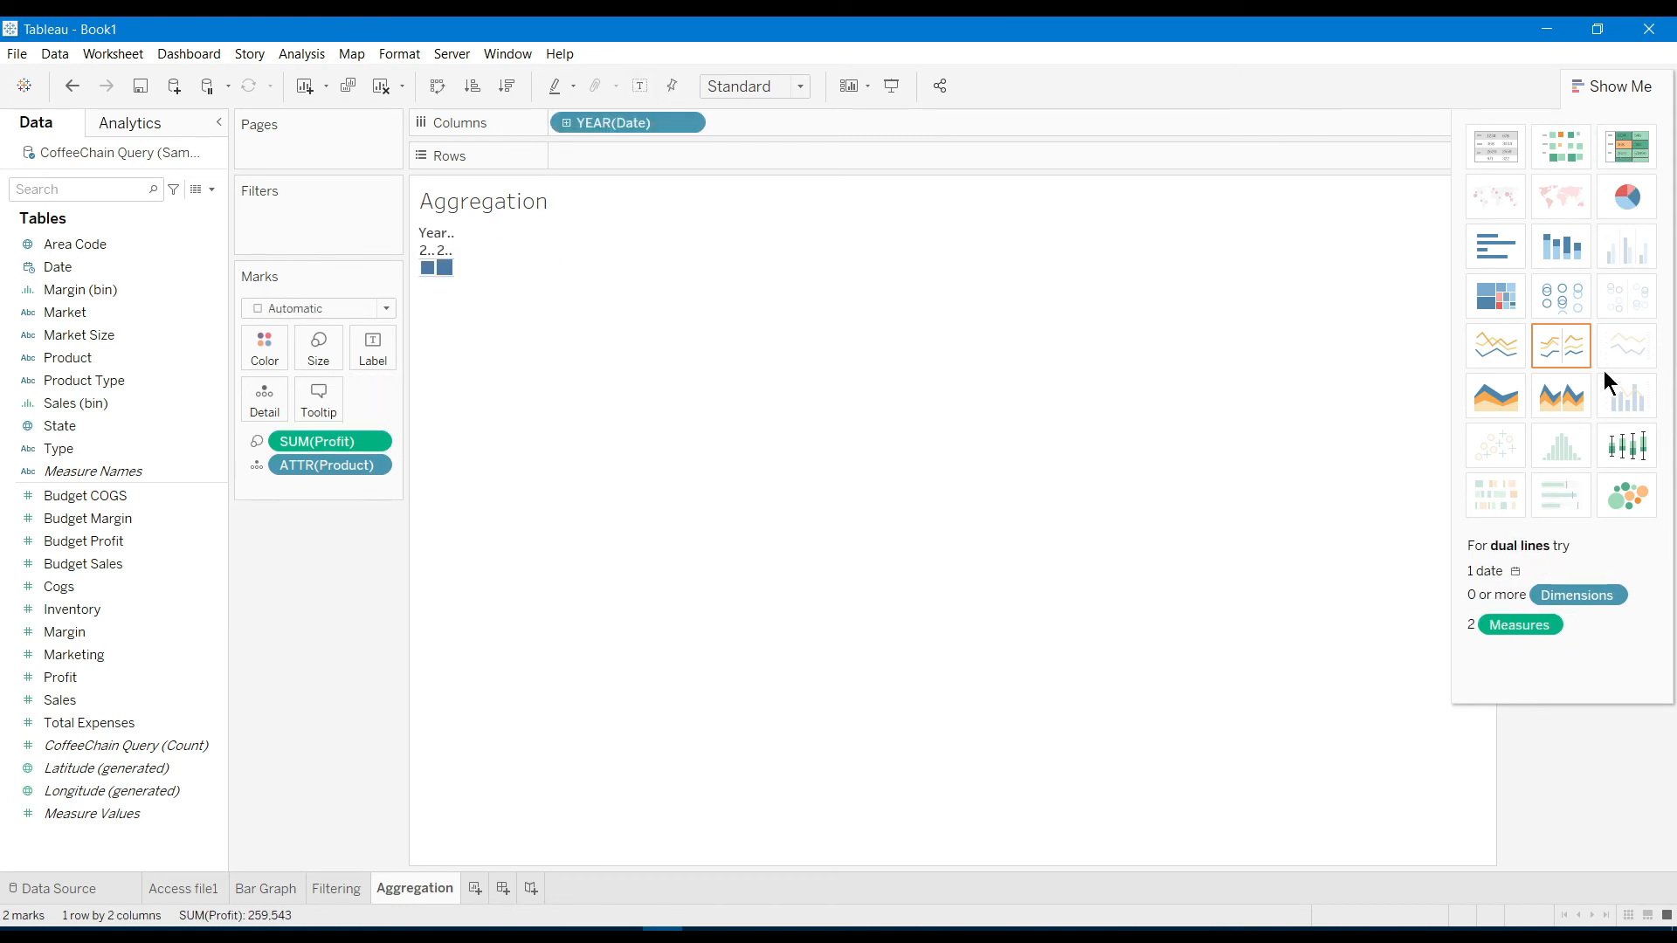
left_click(1567, 270)
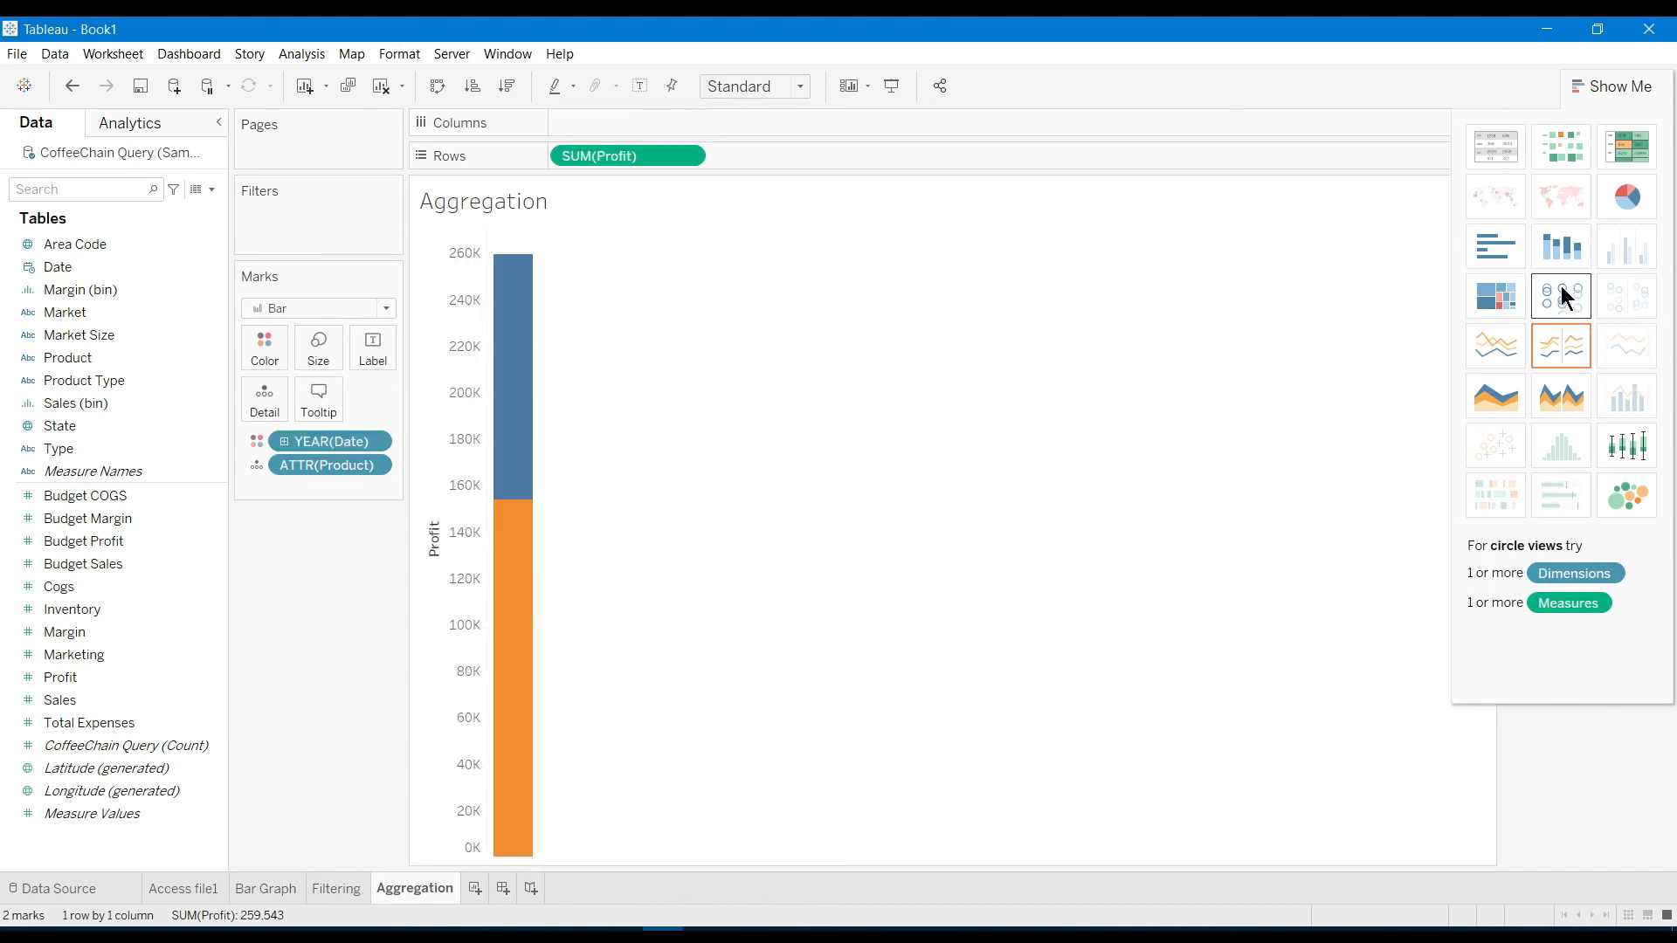
left_click(1561, 287)
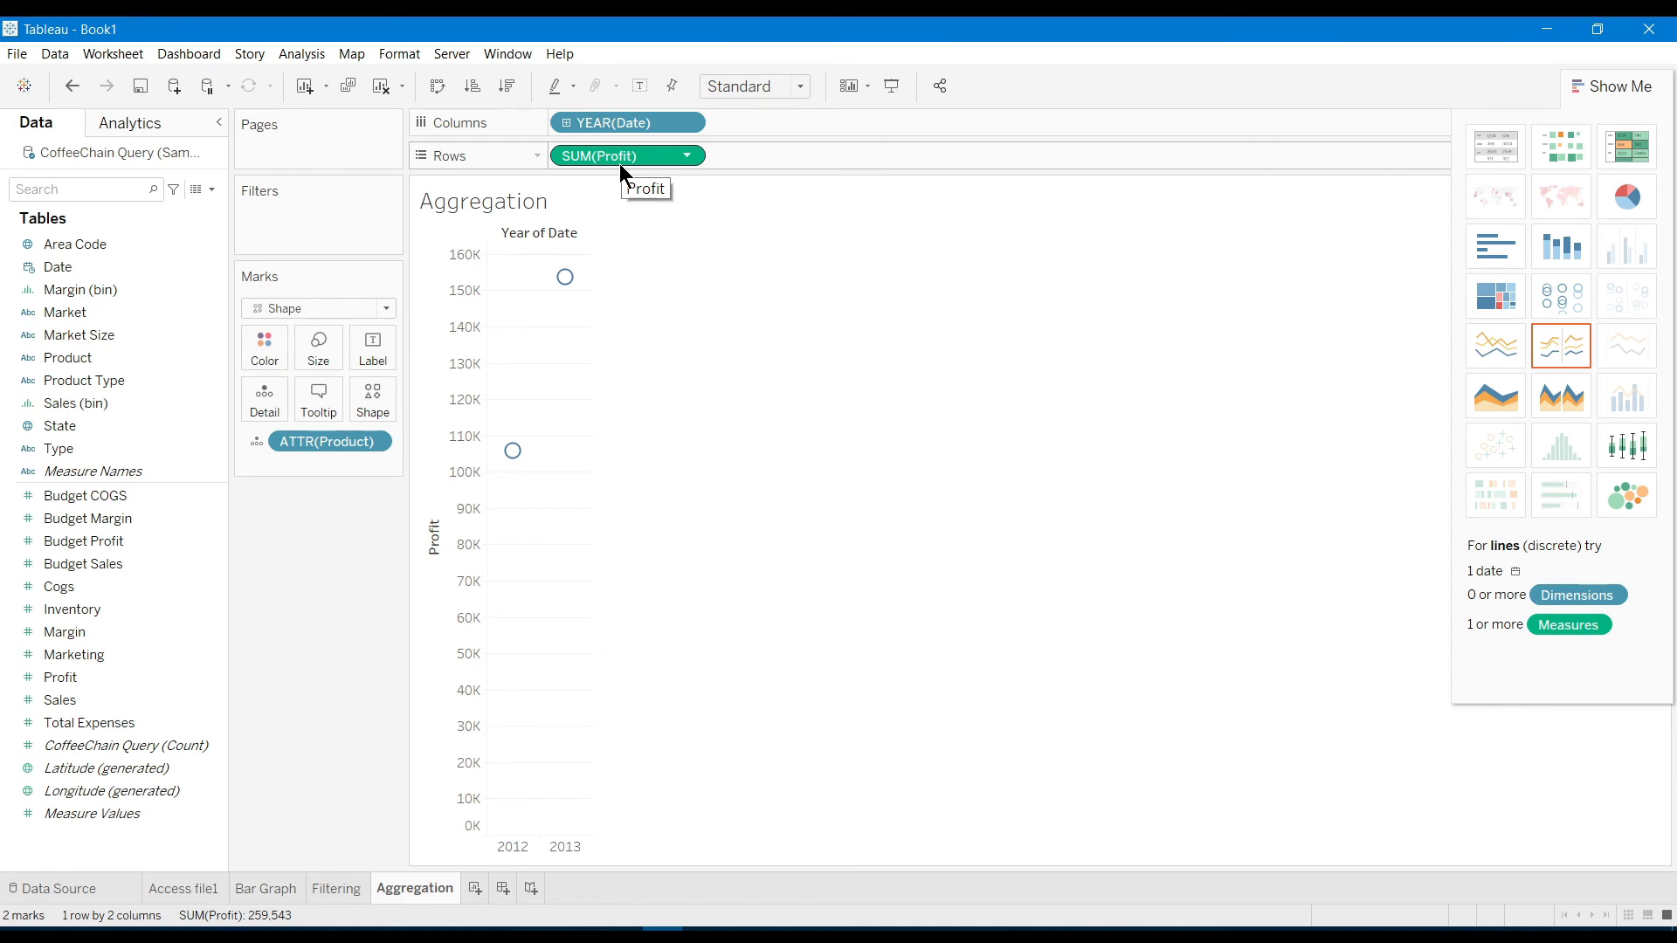
left_click(1493, 381)
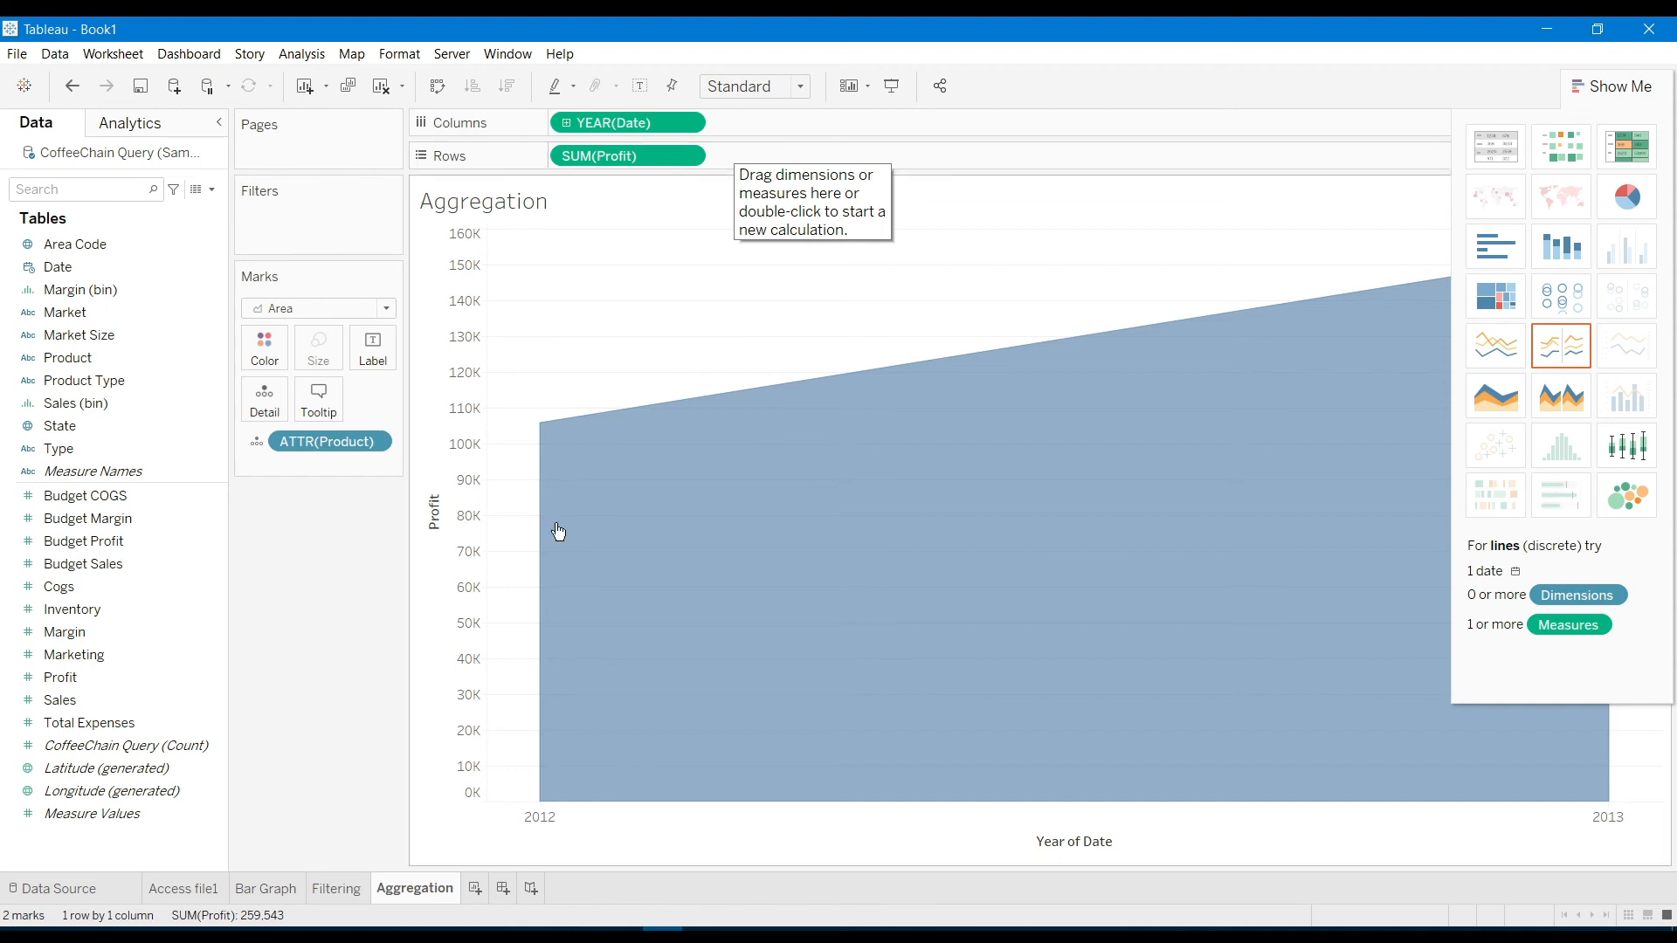
left_click(473, 887)
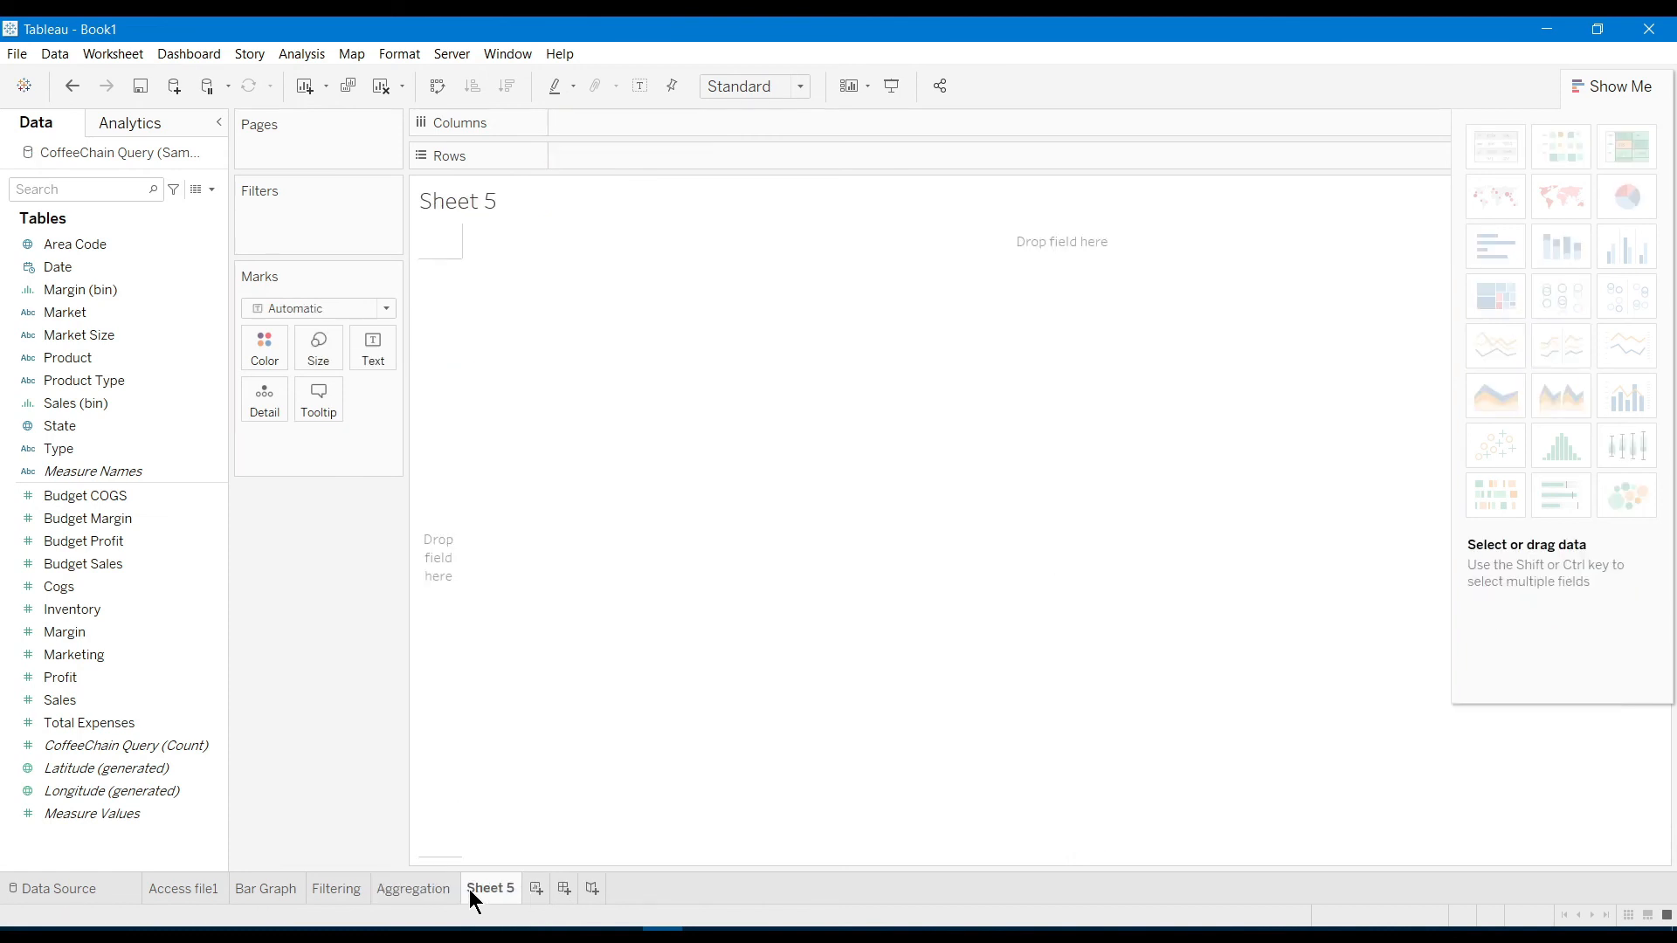
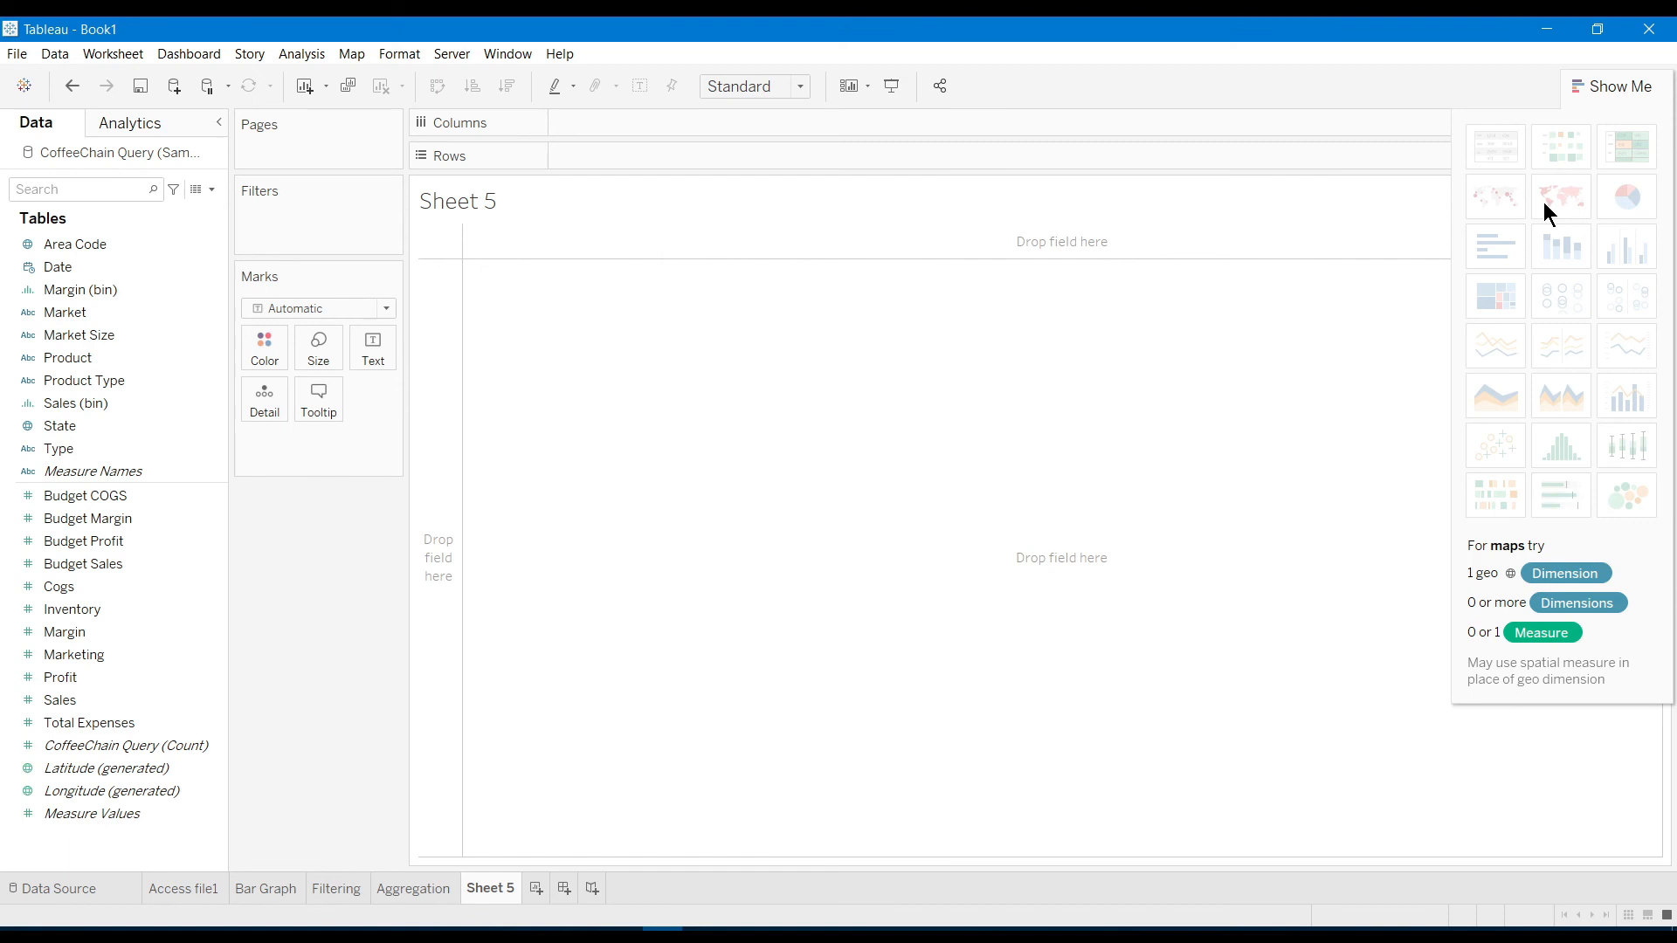
Build a text table of Area Code and Market Size rows showing SUM(Sales) values
left_click(112, 242)
left_click_drag(110, 242, 636, 155)
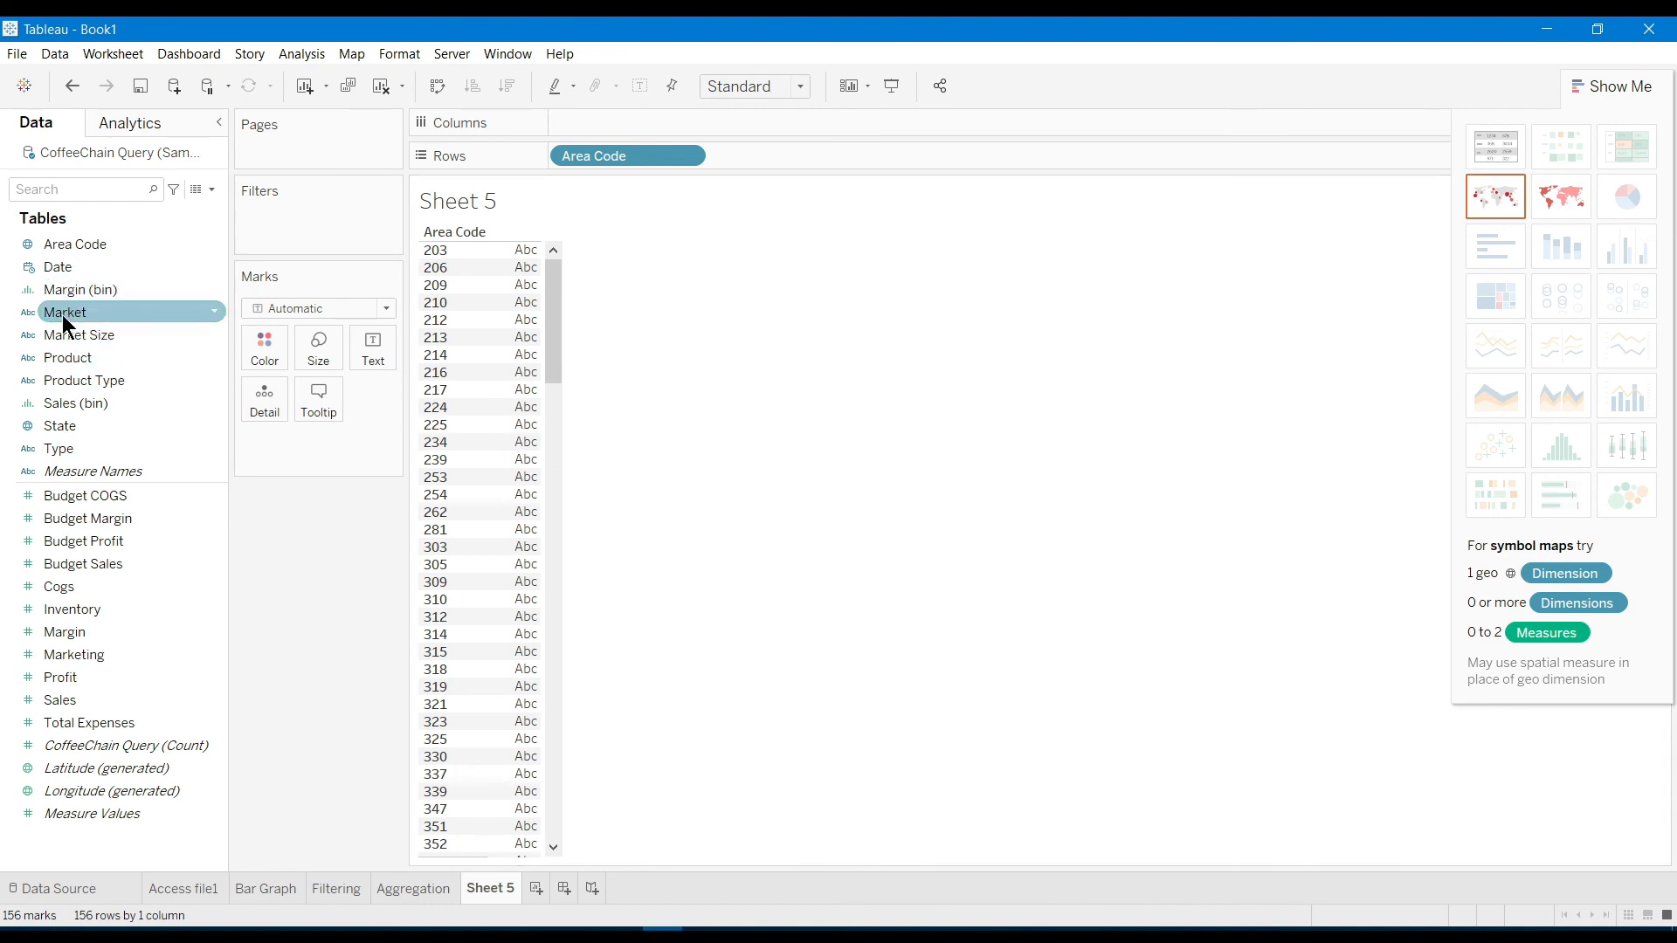
left_click_drag(61, 332, 789, 149)
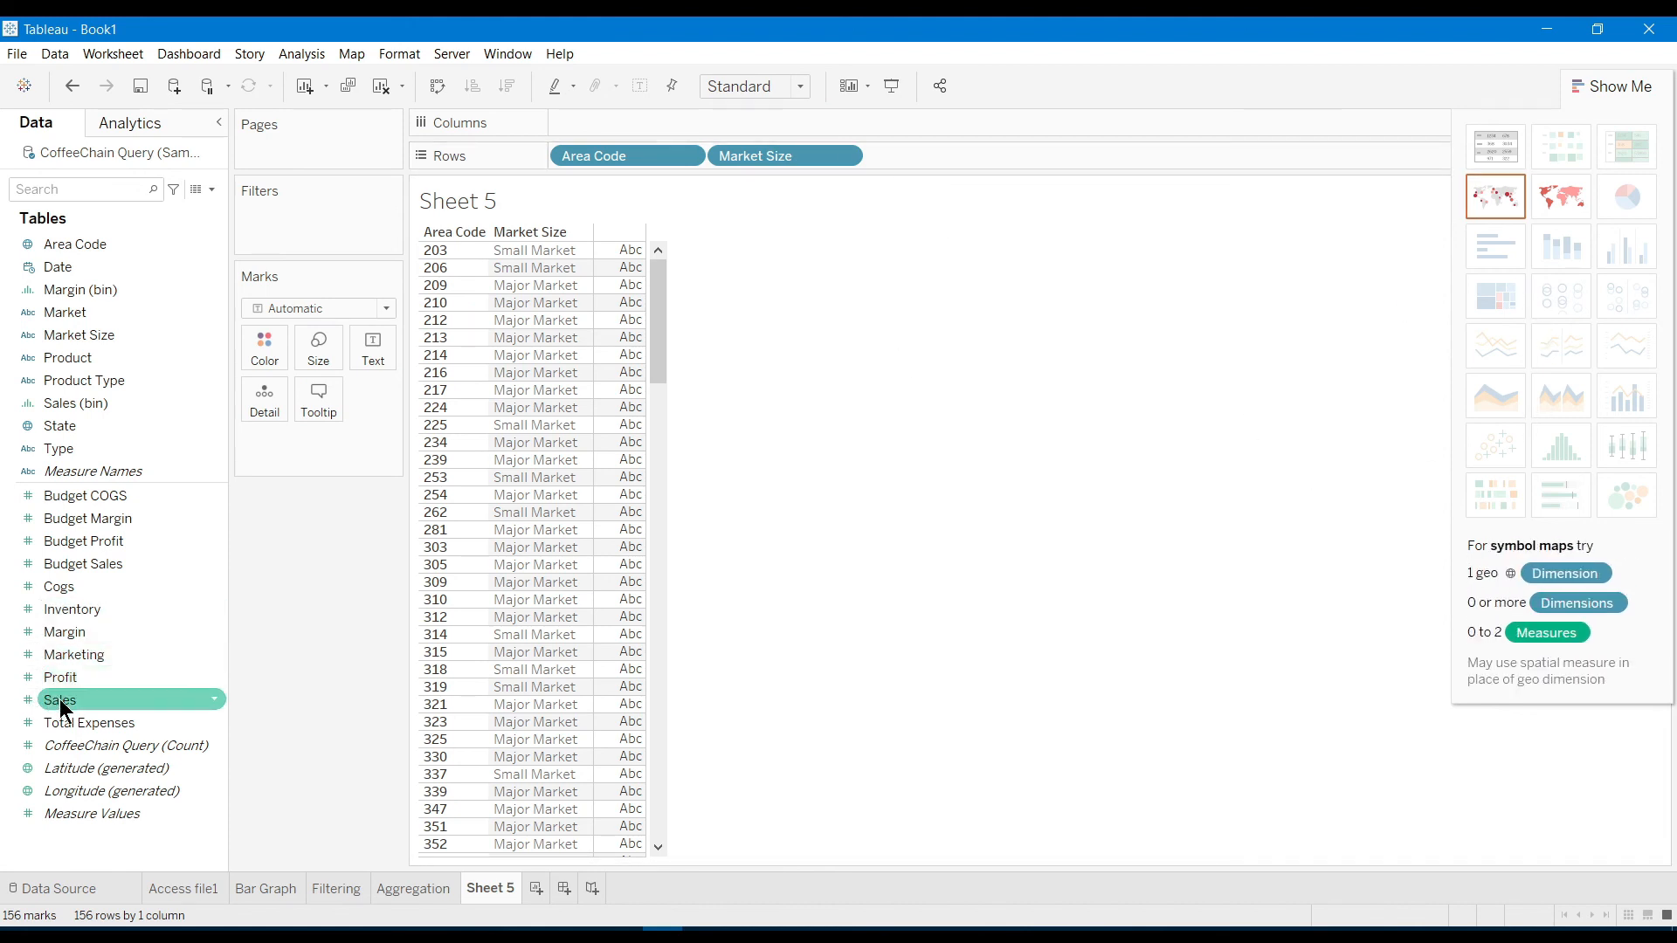
left_click_drag(61, 702, 622, 442)
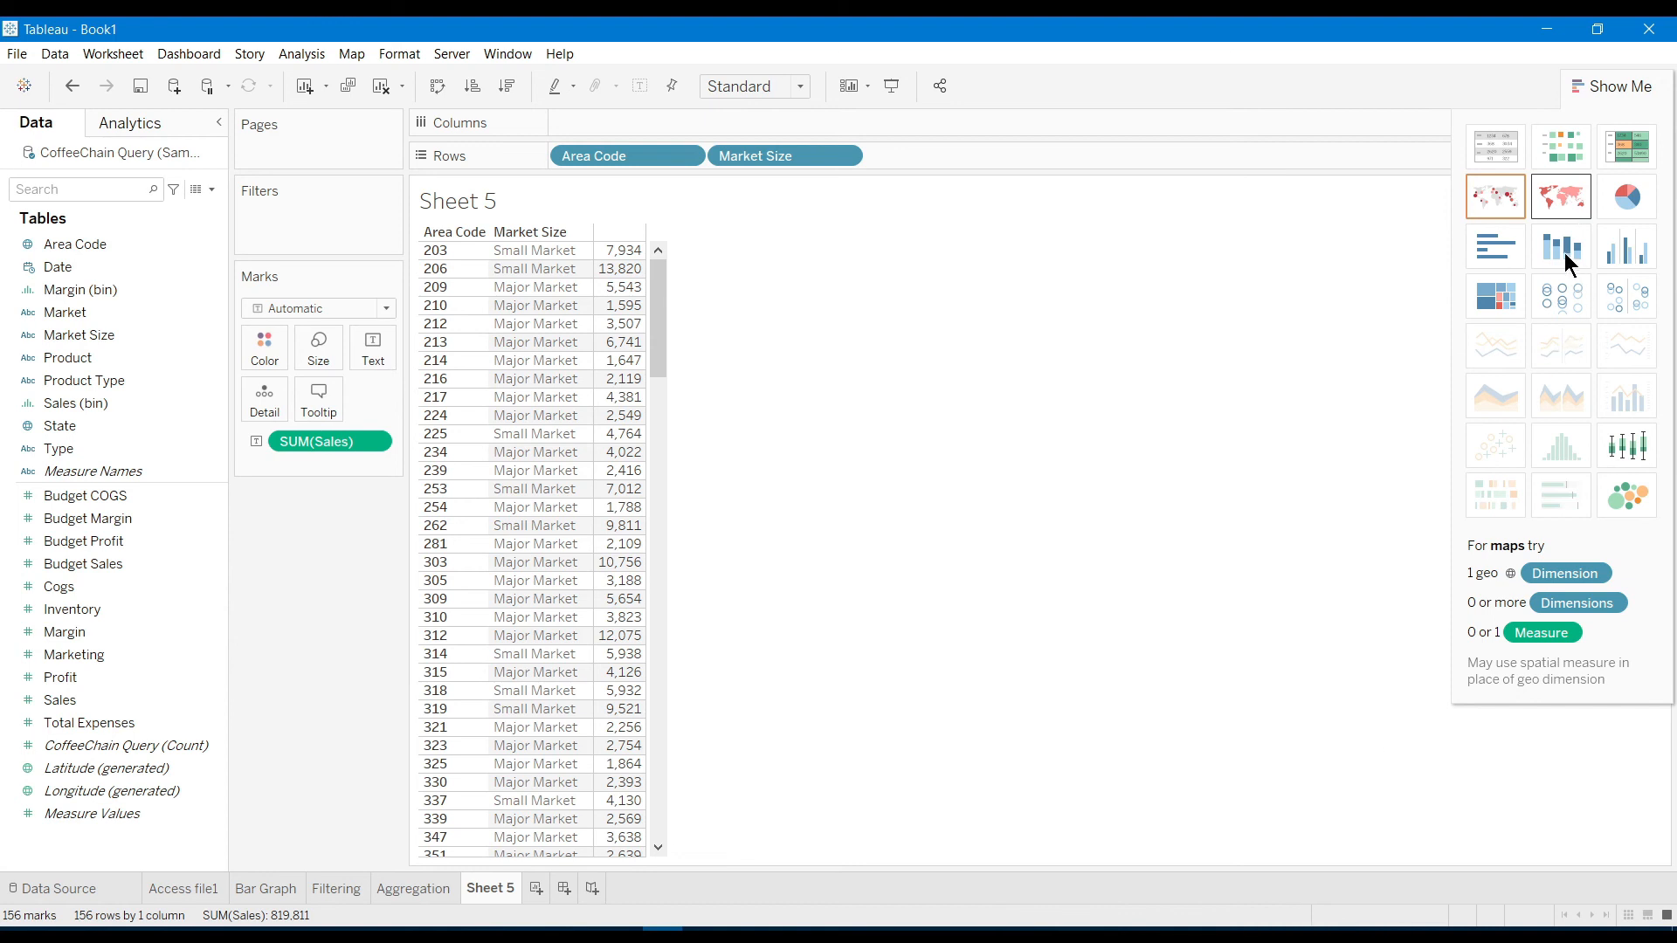
Turn Sheet 5 into a symbol map and remove Market Size from Rows
left_click(1554, 203)
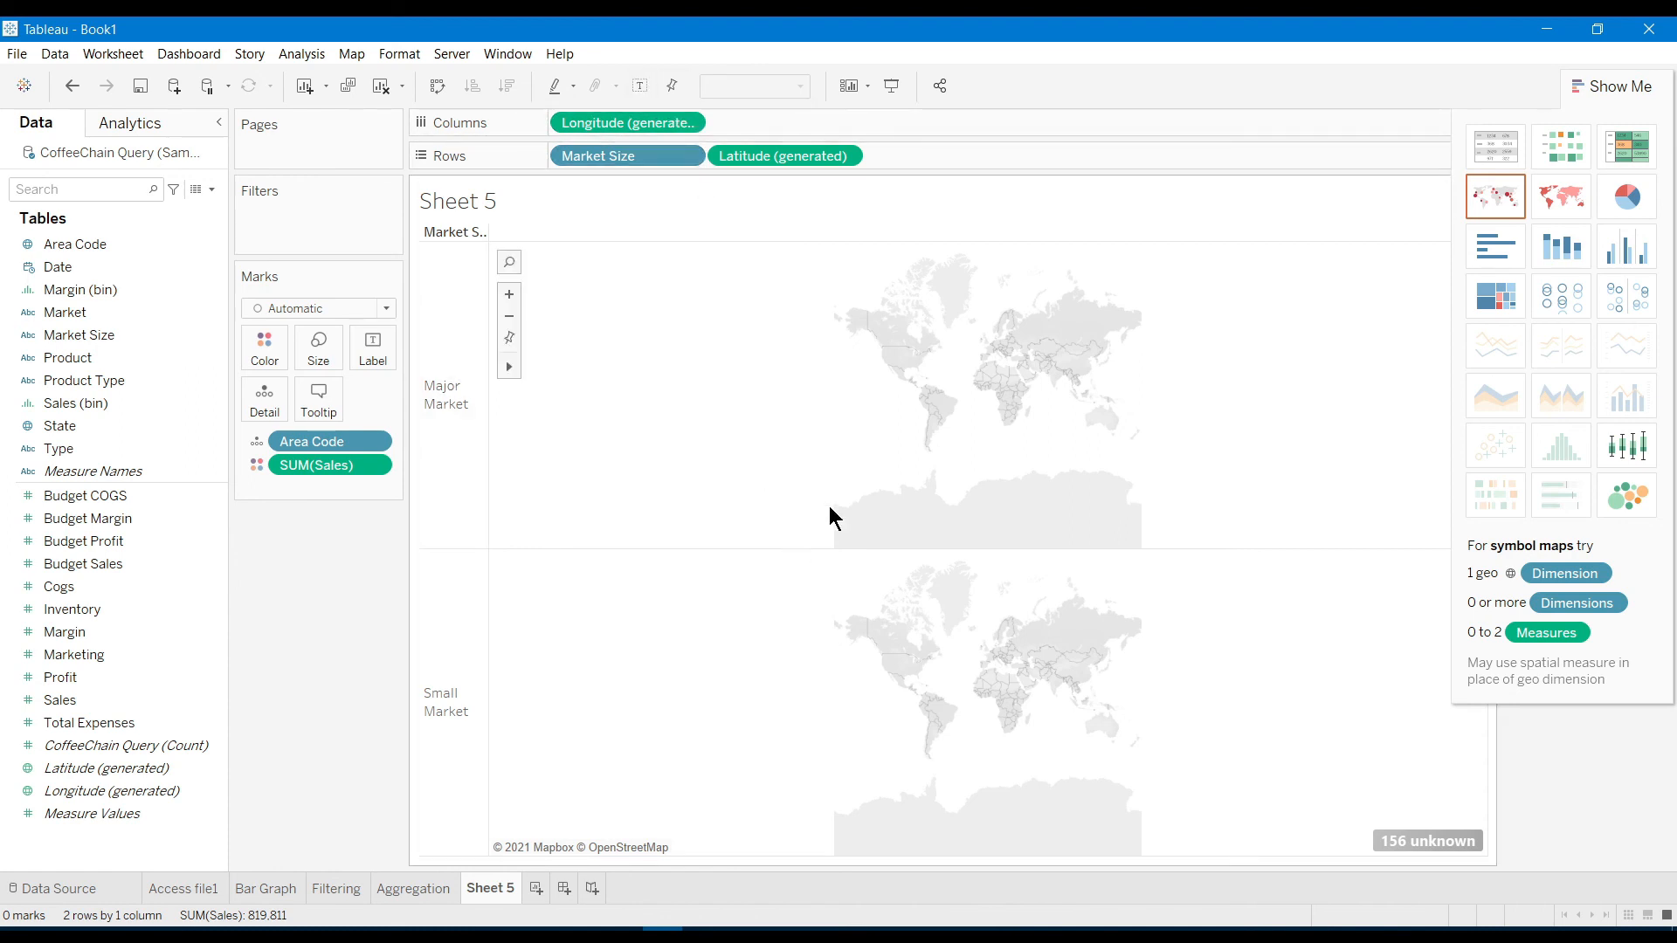
left_click(686, 157)
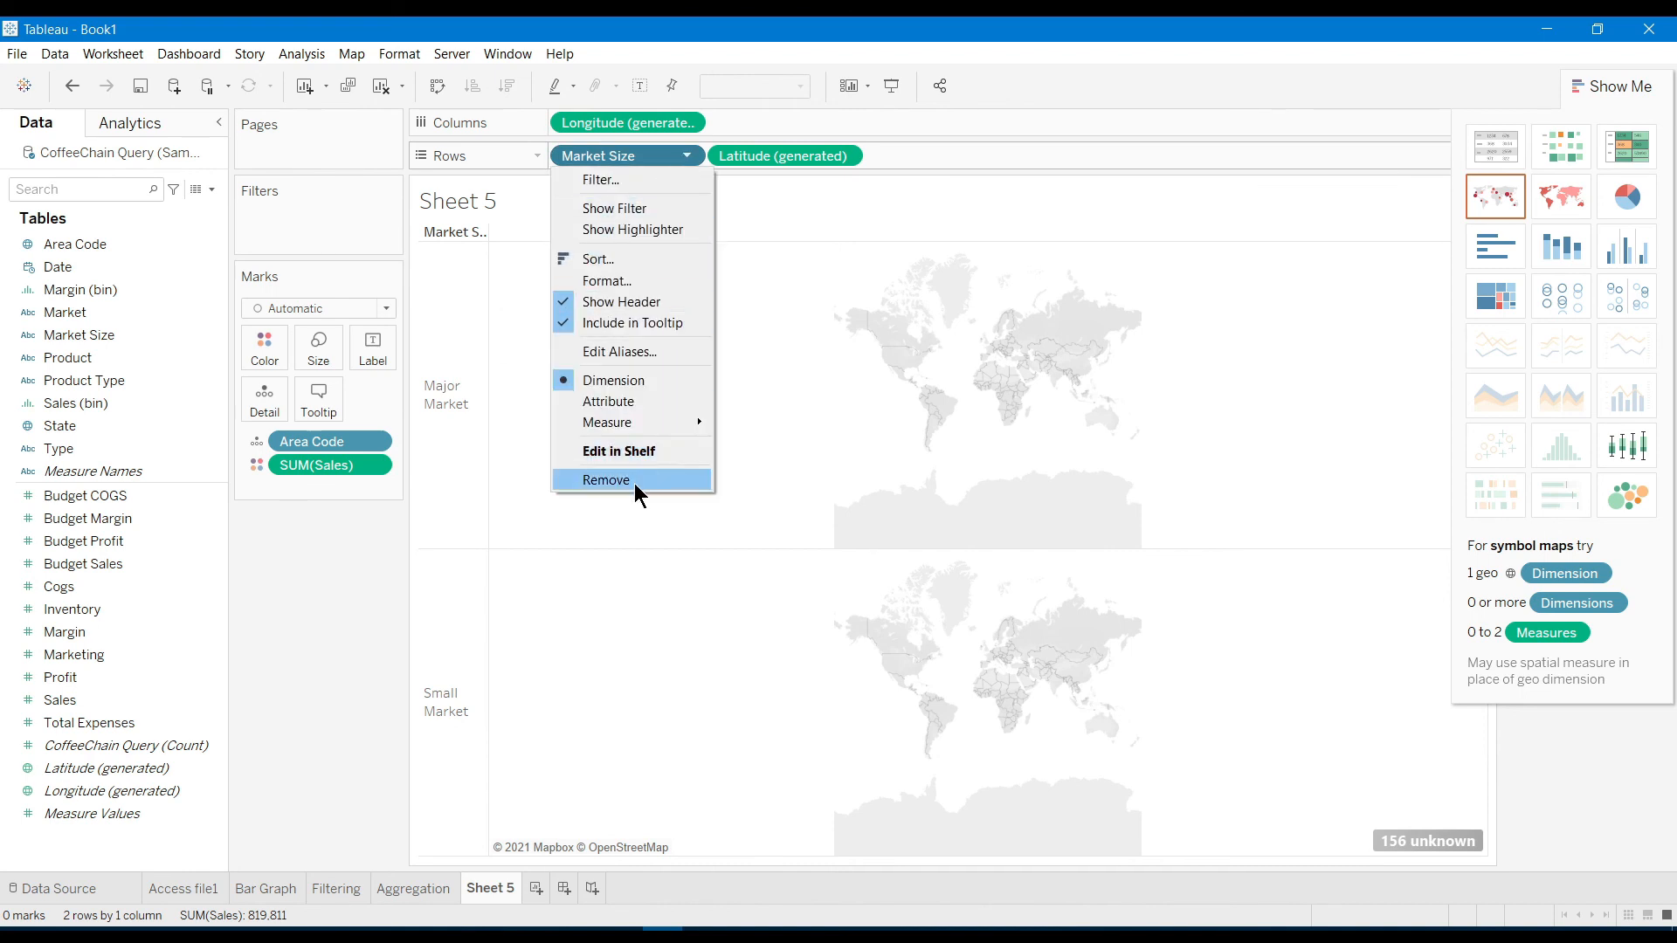
left_click(633, 481)
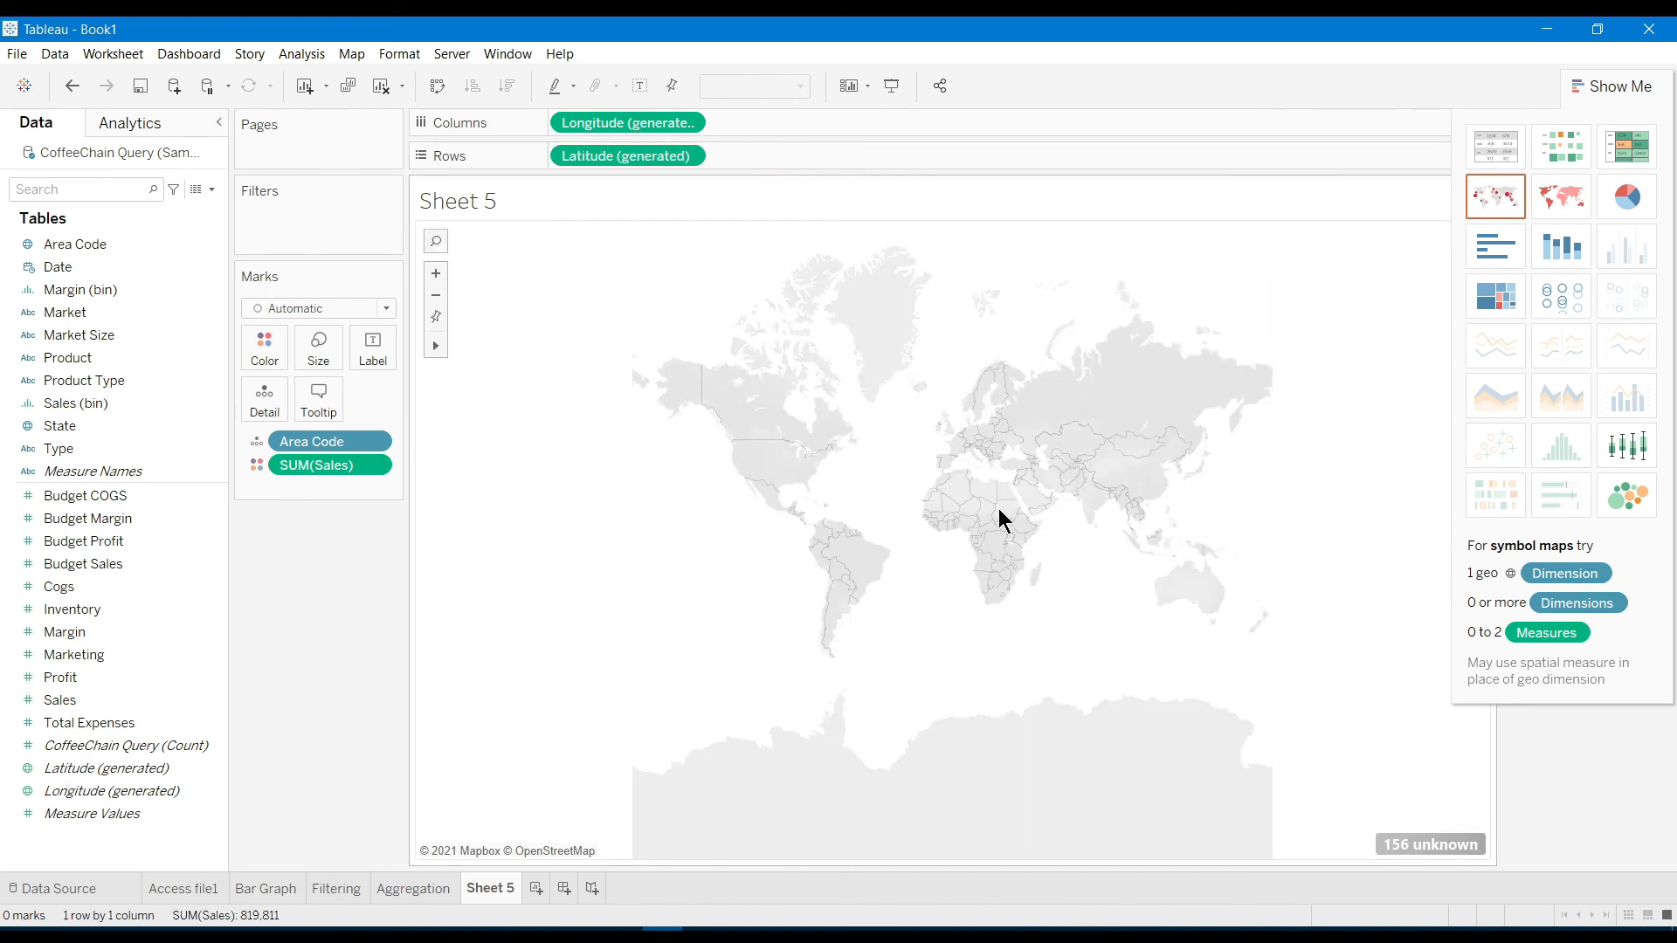
scroll(995, 515, "up", 2)
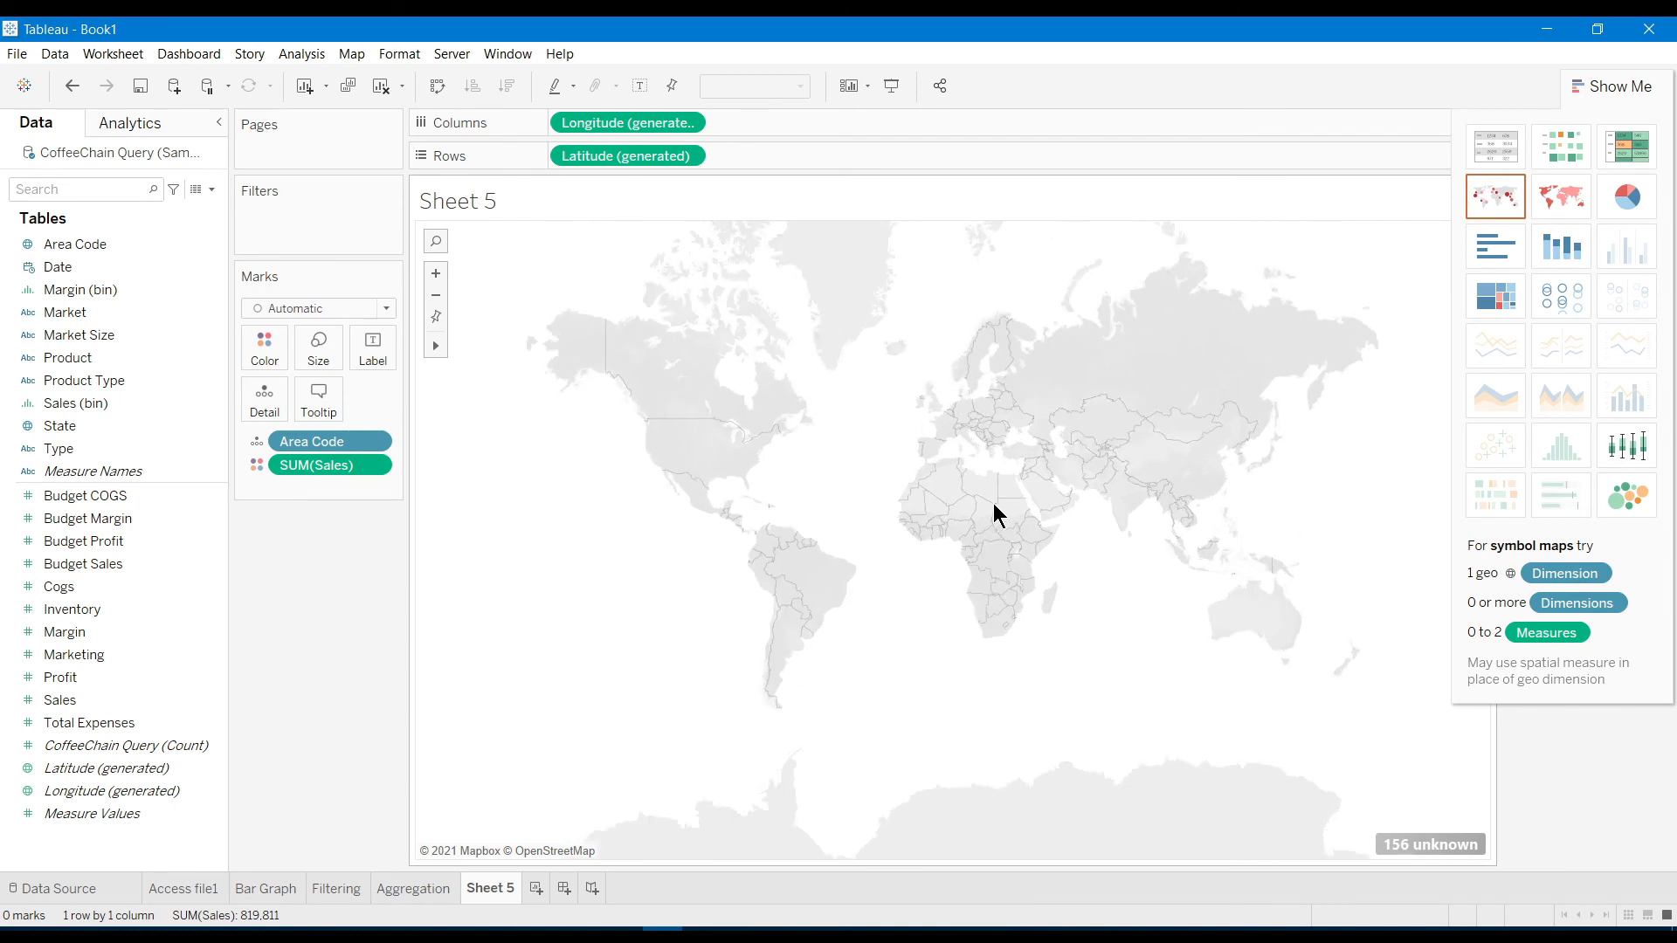
scroll(996, 515, "up", 1)
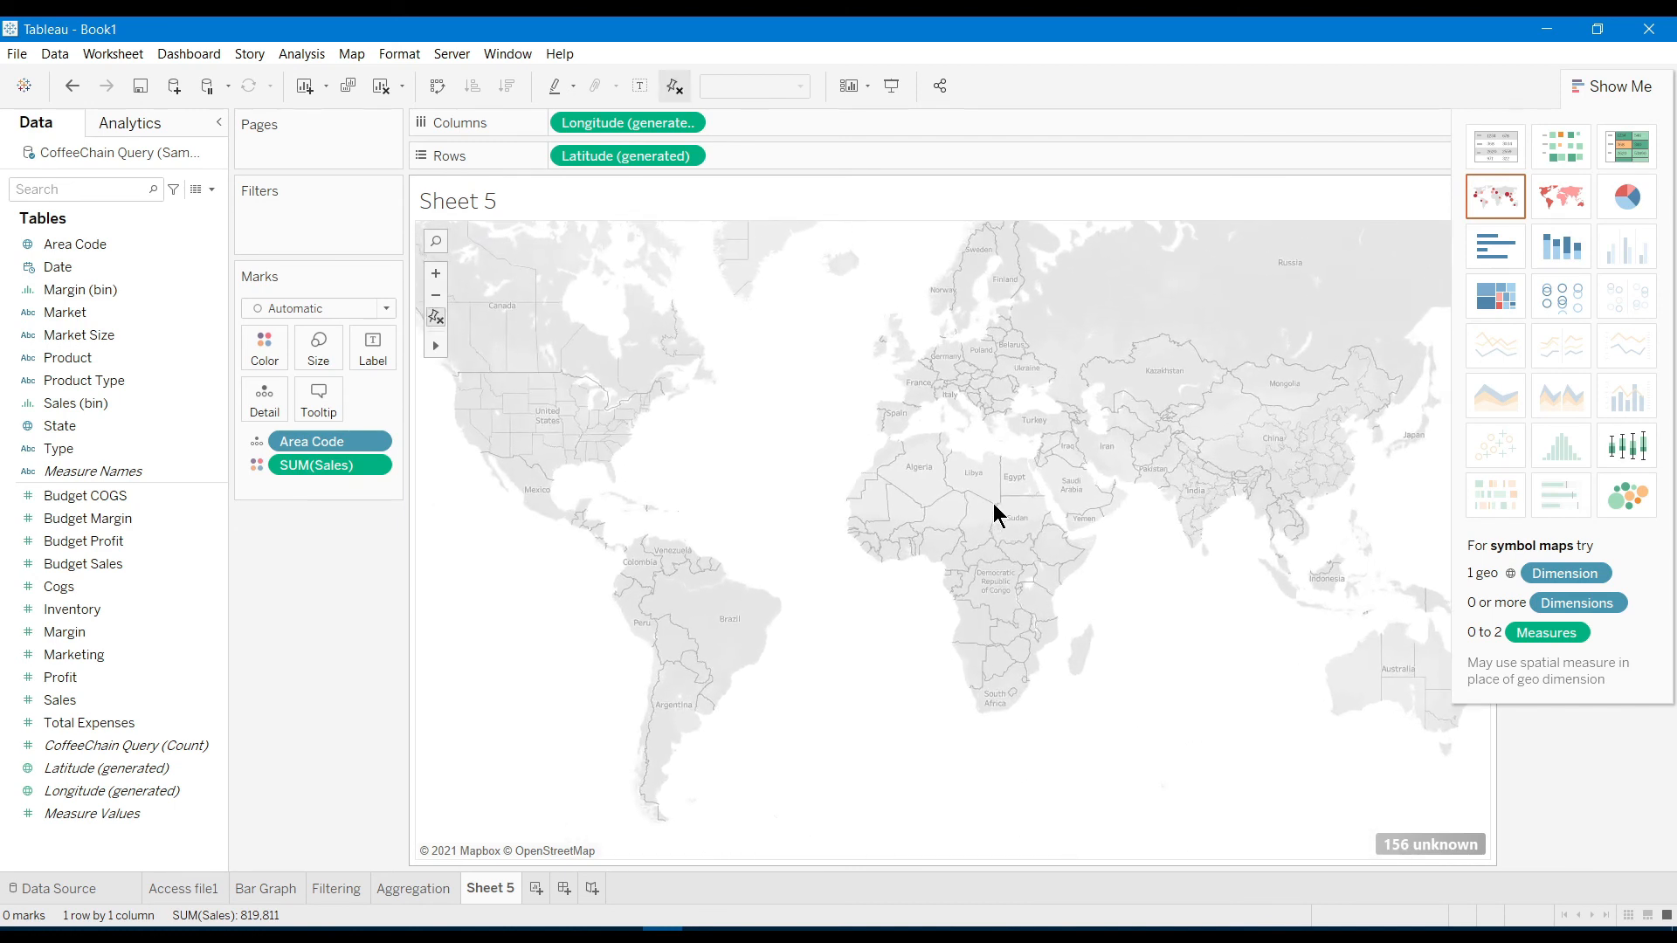
scroll(995, 516, "down", 1)
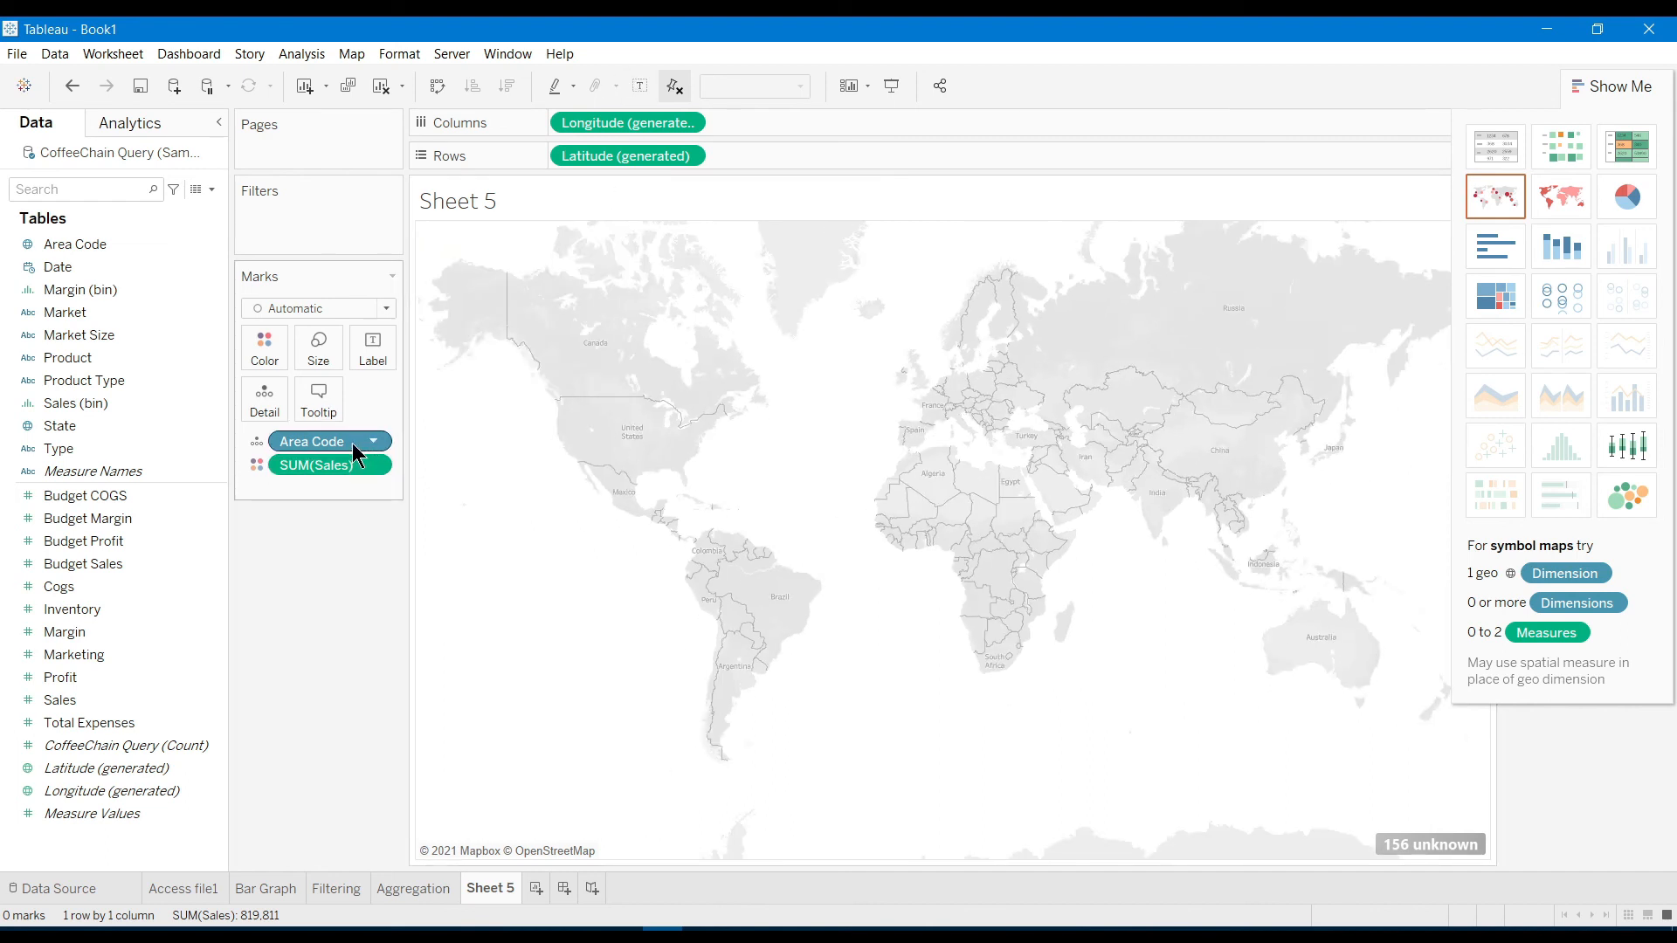
Add then remove State on Rows, and colour the map marks by Area Code
left_click_drag(65, 427, 777, 156)
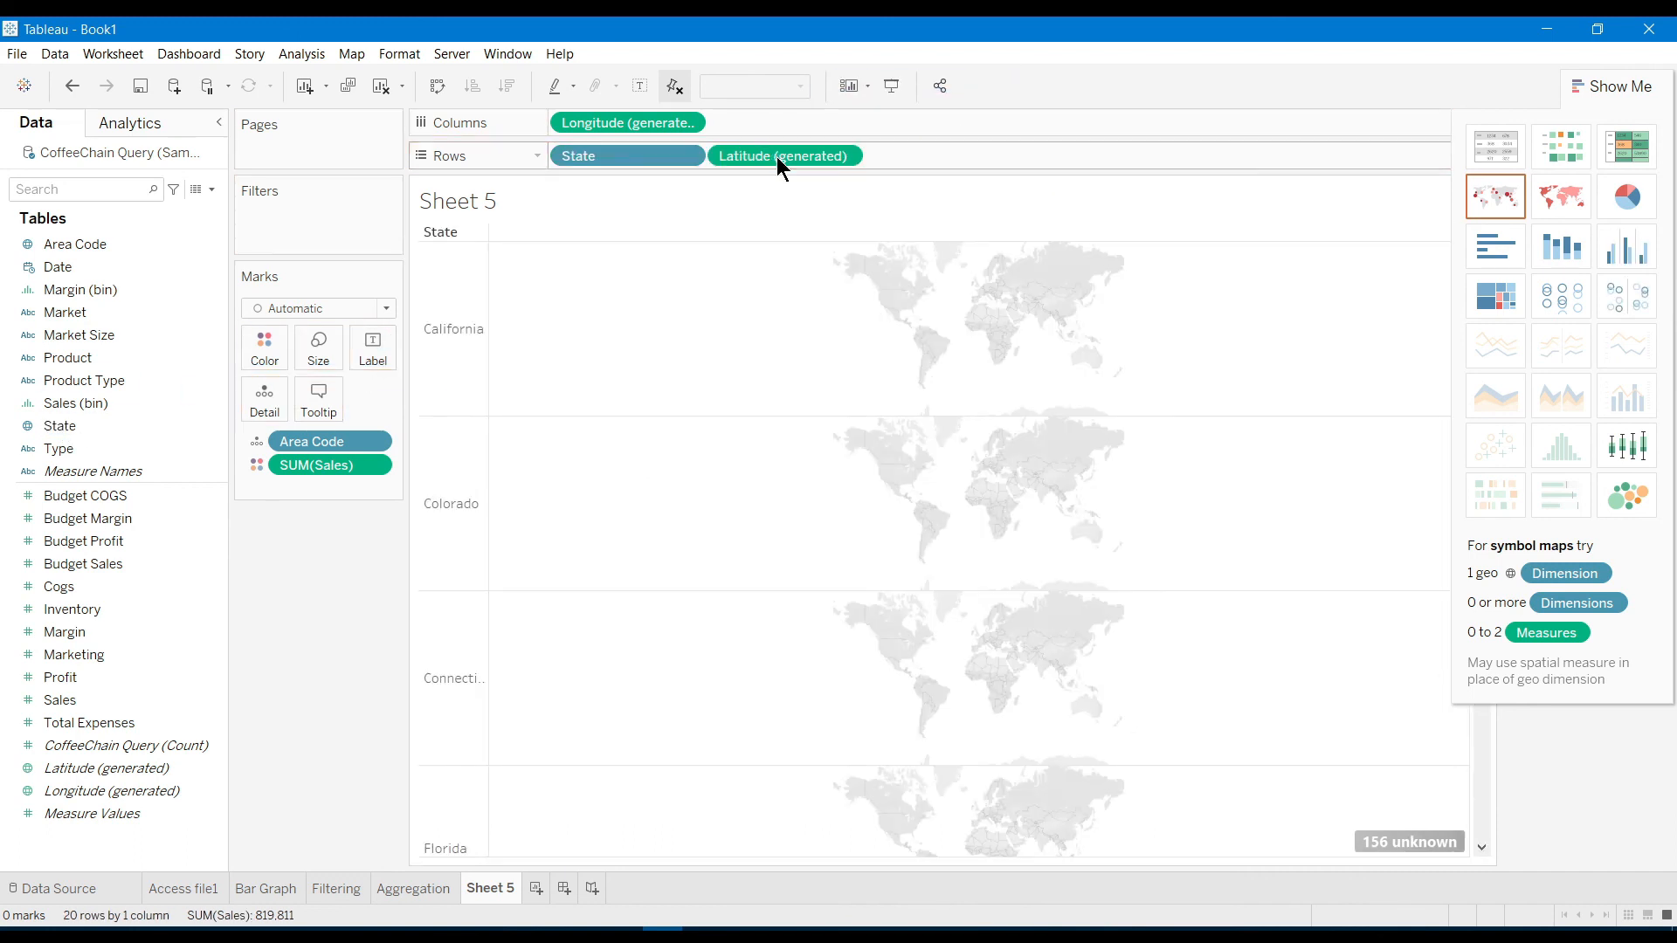
scroll(725, 679, "down", 5)
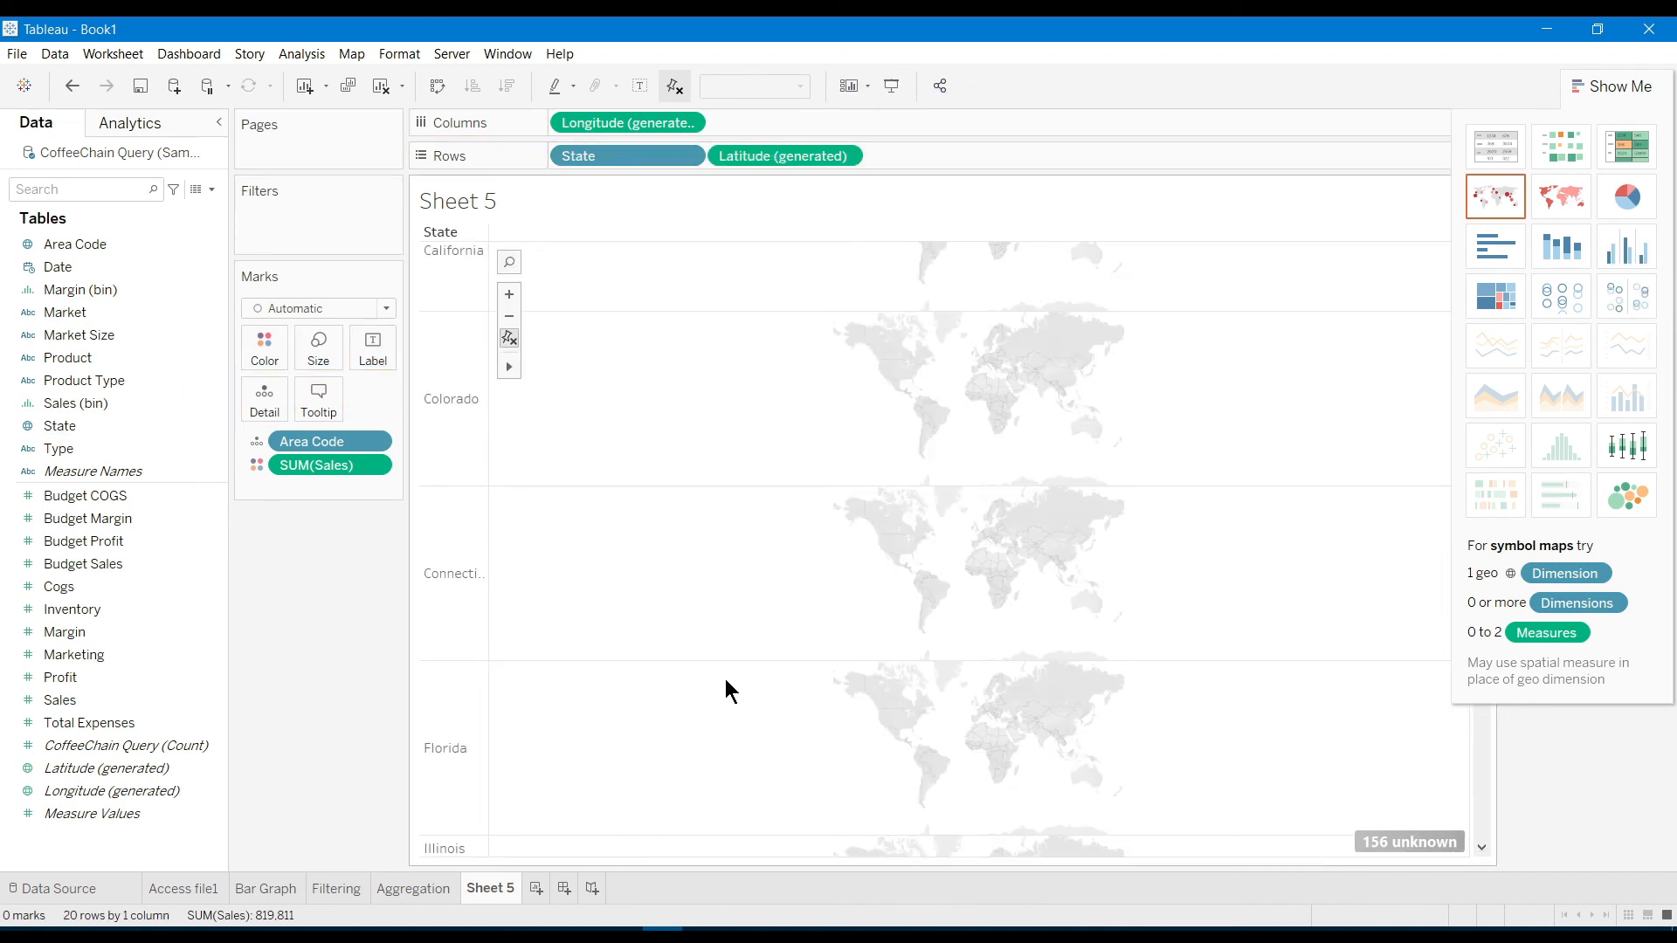
scroll(725, 678, "down", 10)
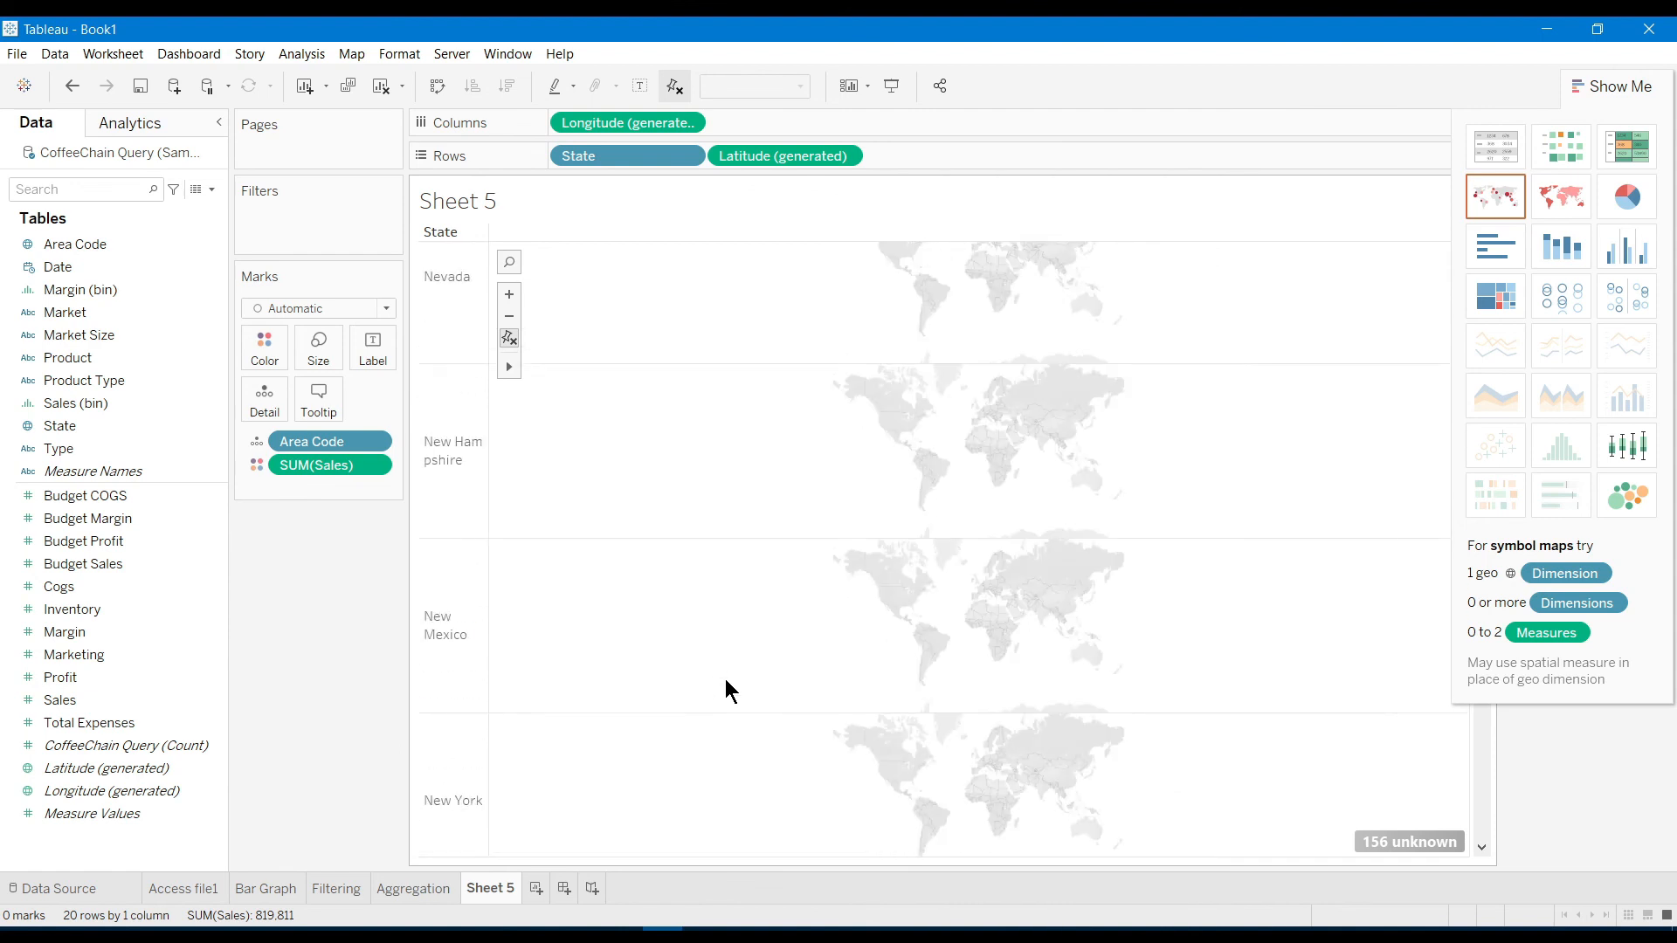
scroll(725, 678, "up", 5)
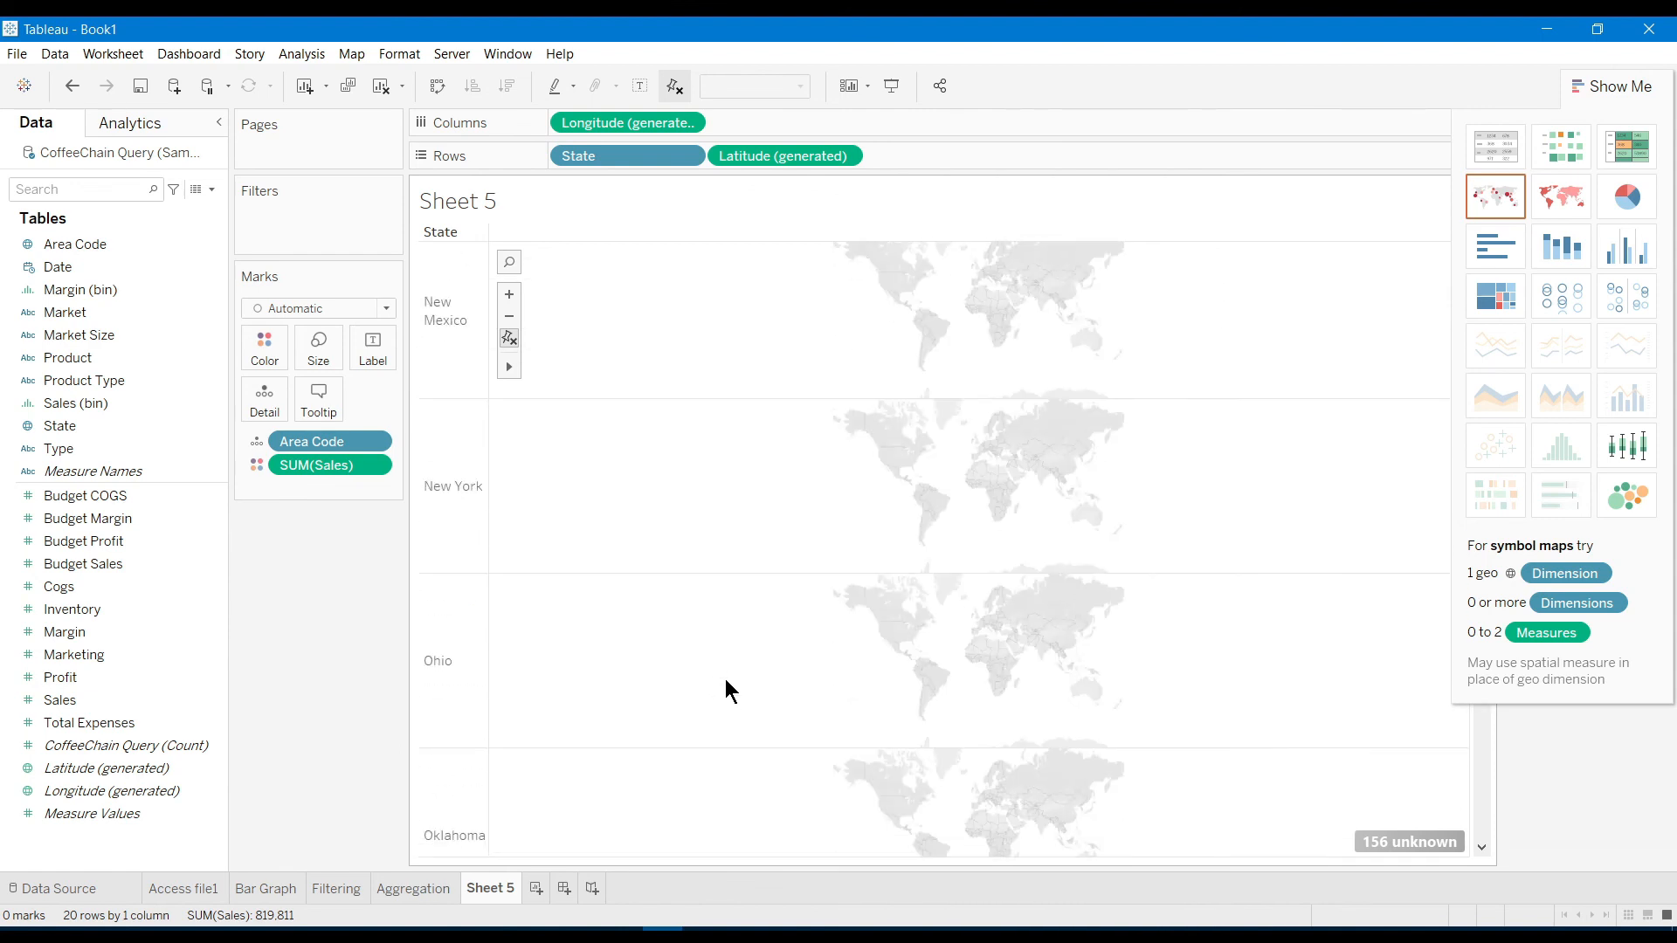
left_click(689, 157)
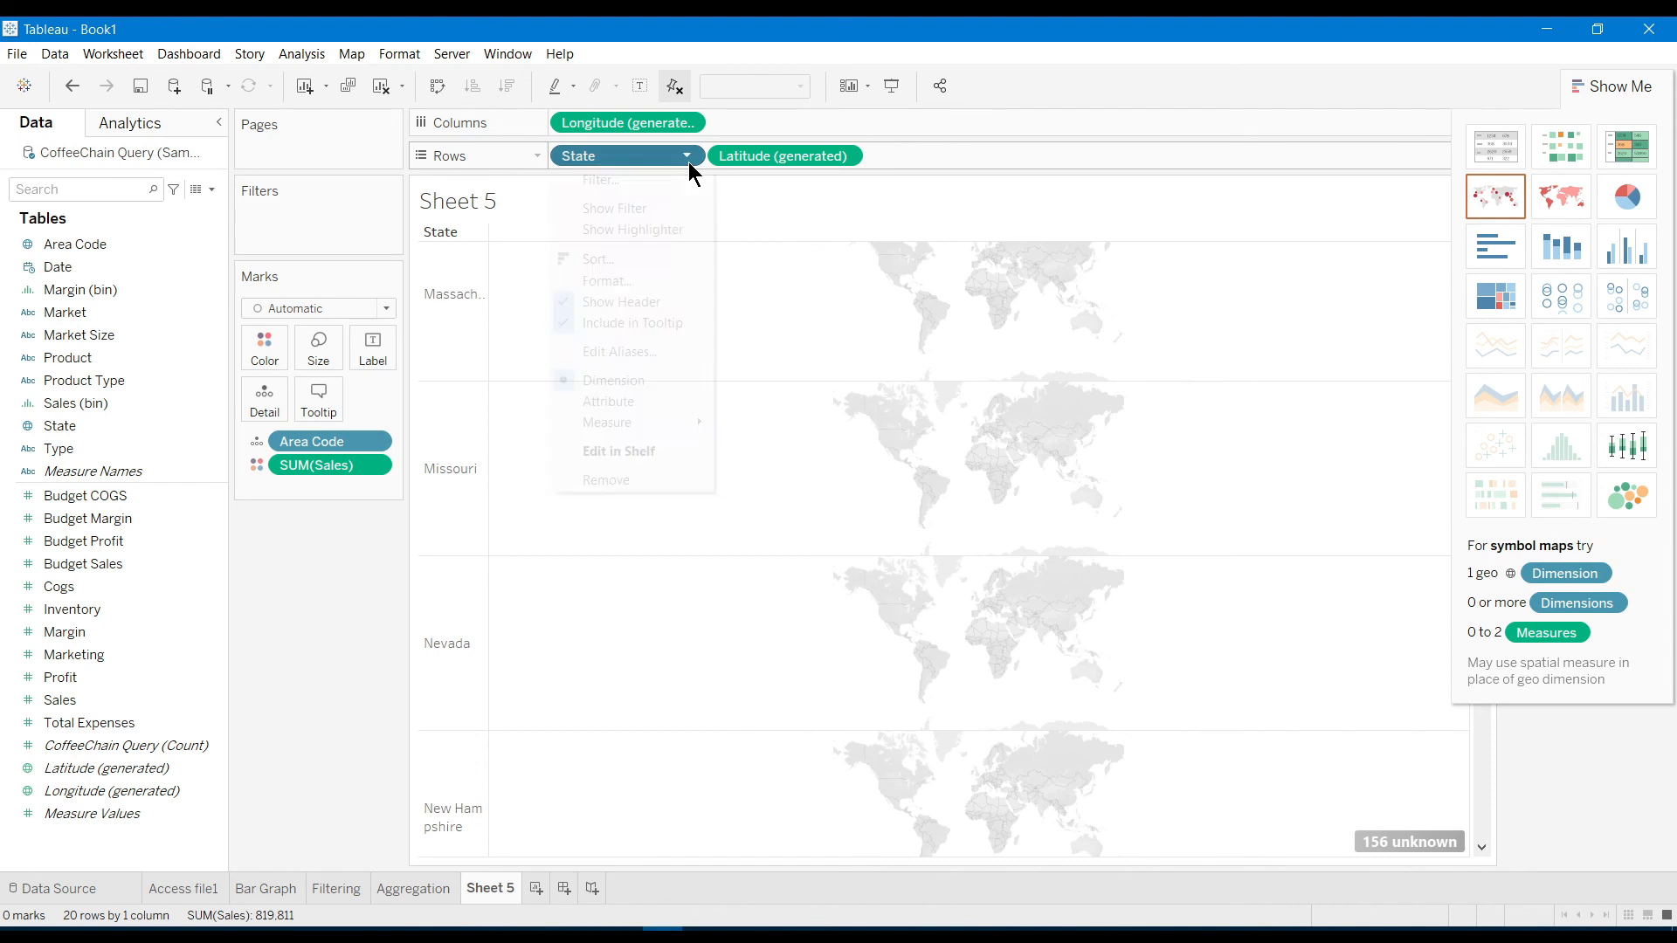
left_click(615, 486)
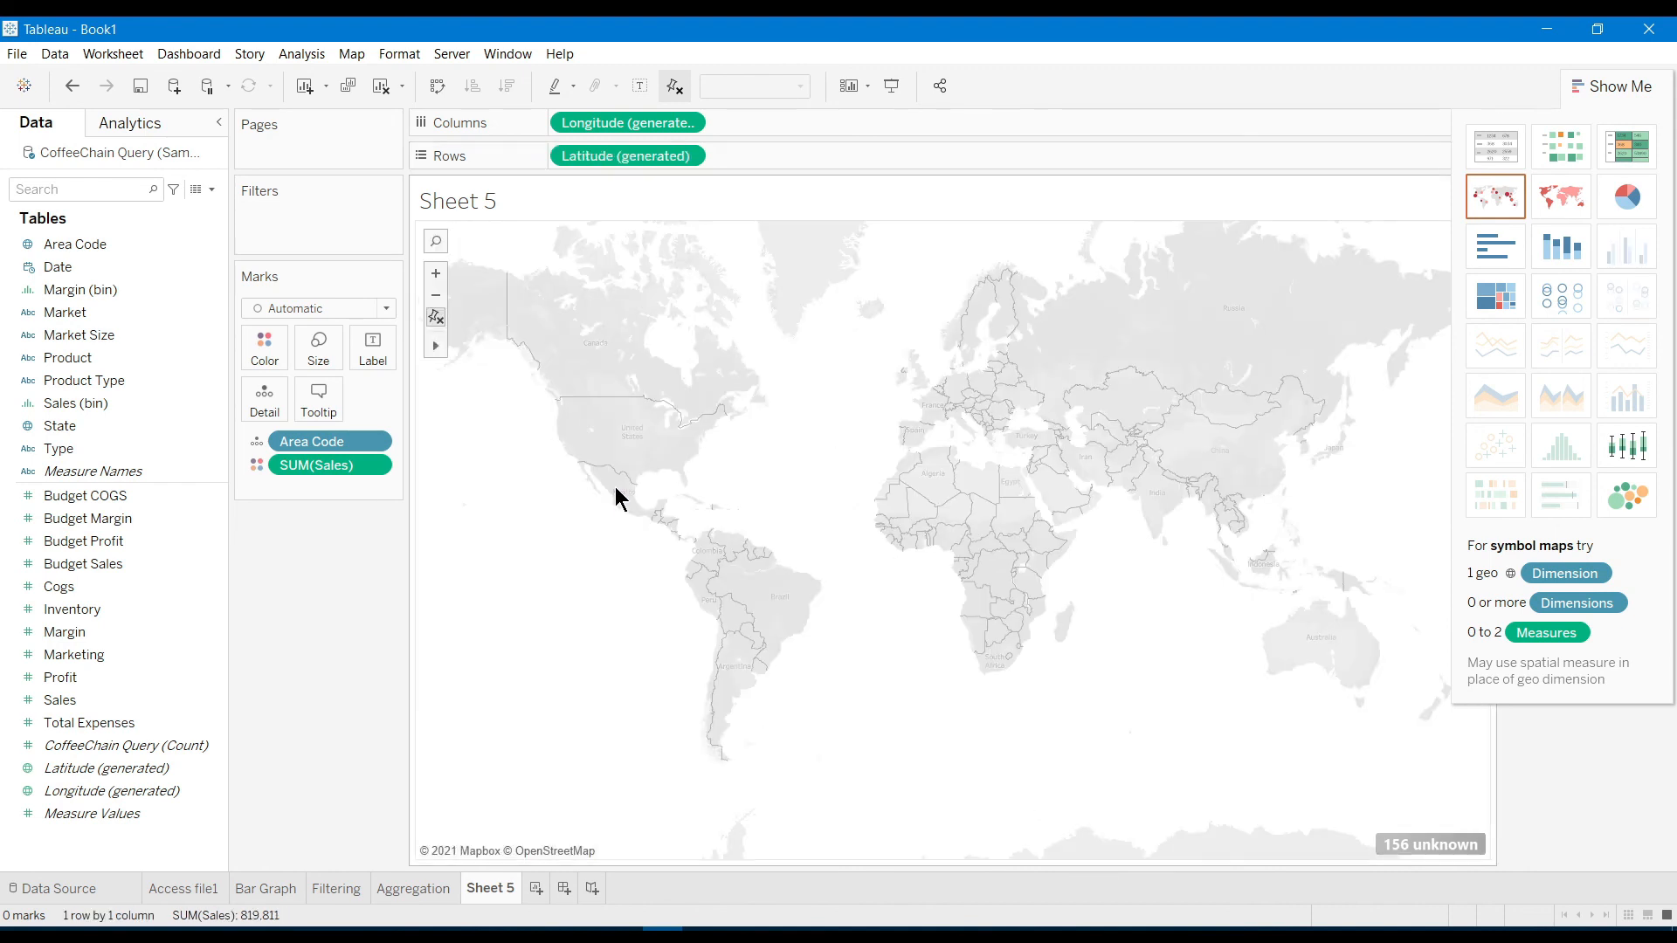
left_click_drag(316, 442, 268, 360)
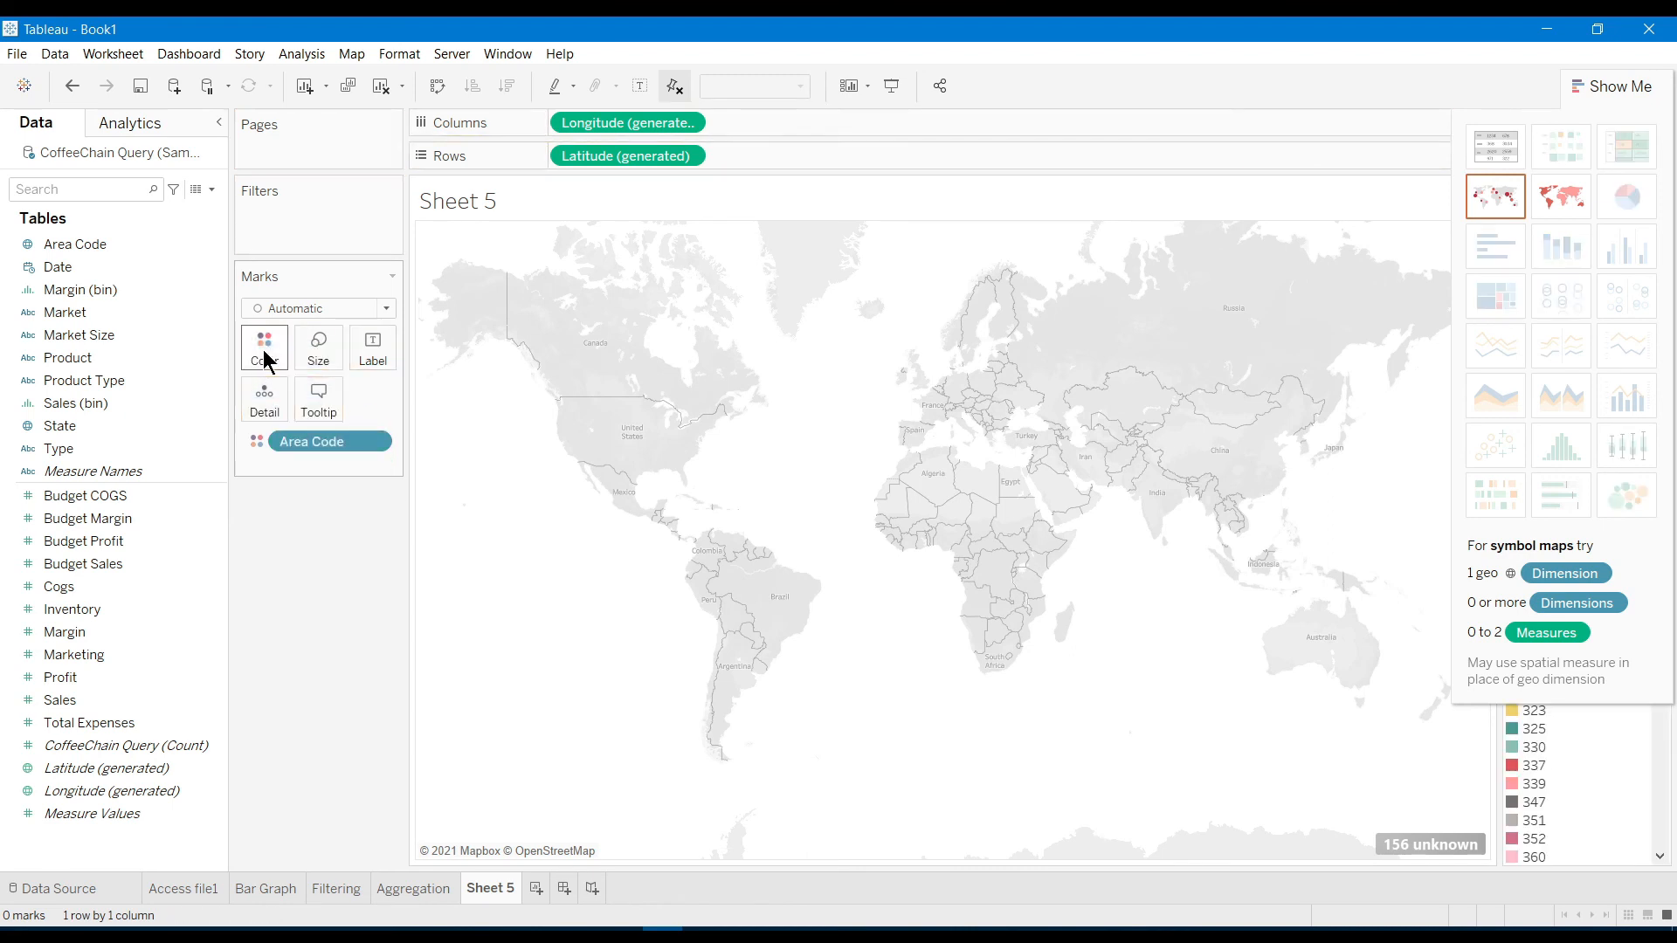
Hide Show Me to reveal the full Area Code legend, then open the 156 unknown locations options
left_click(1614, 83)
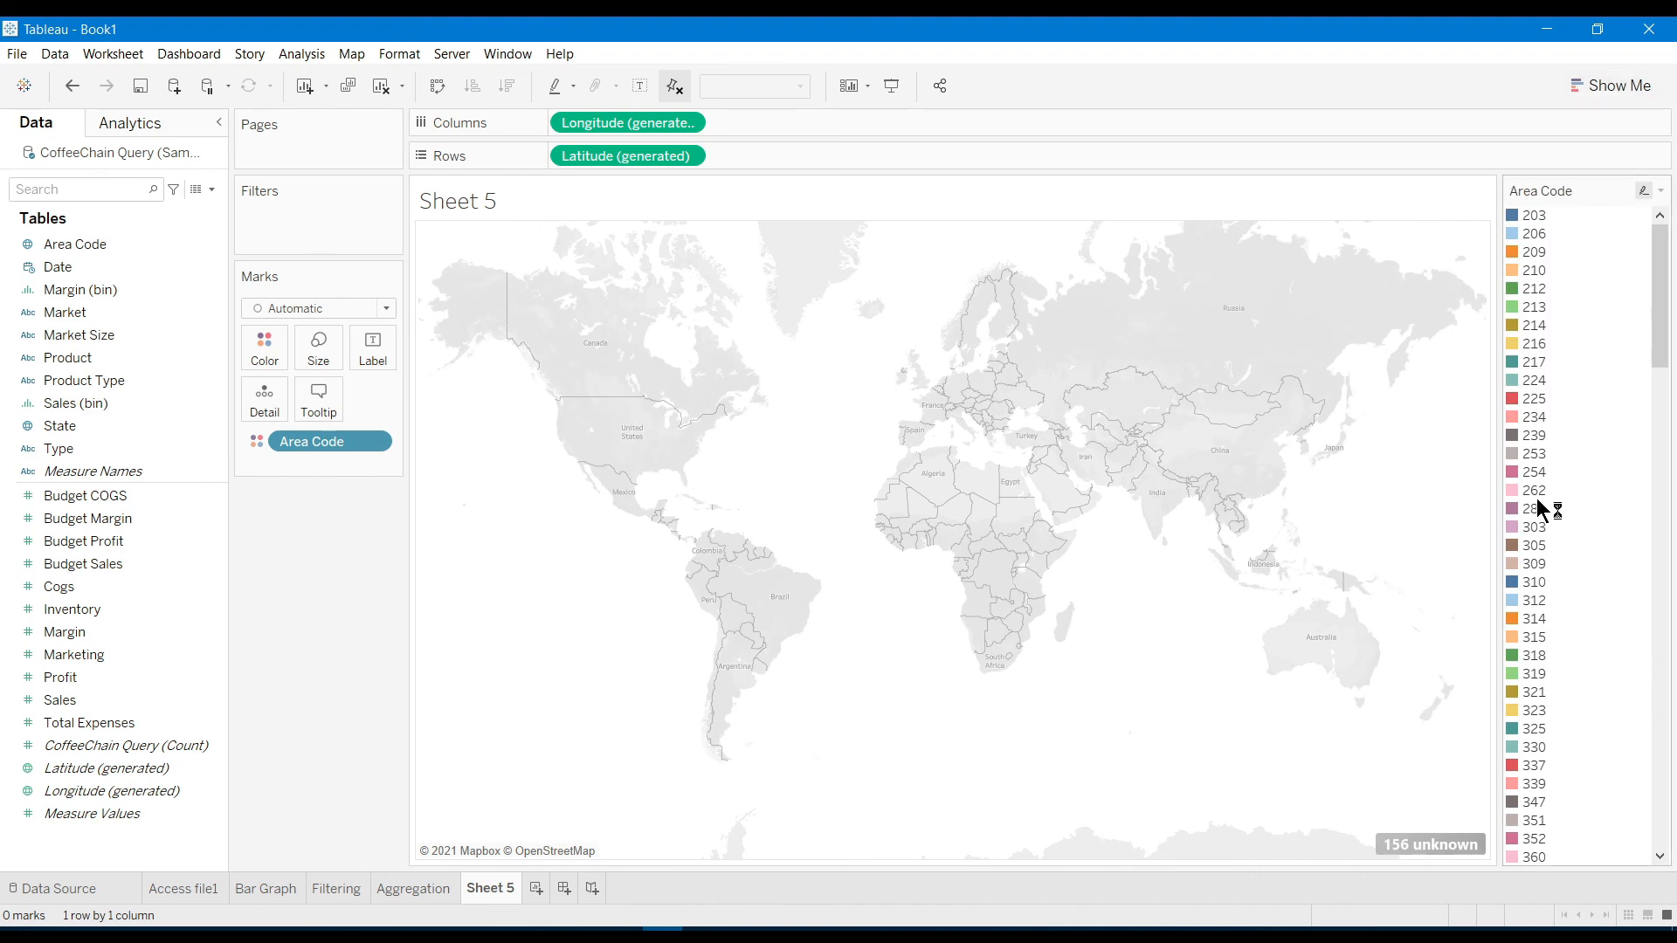
scroll(1537, 500, "down", 20)
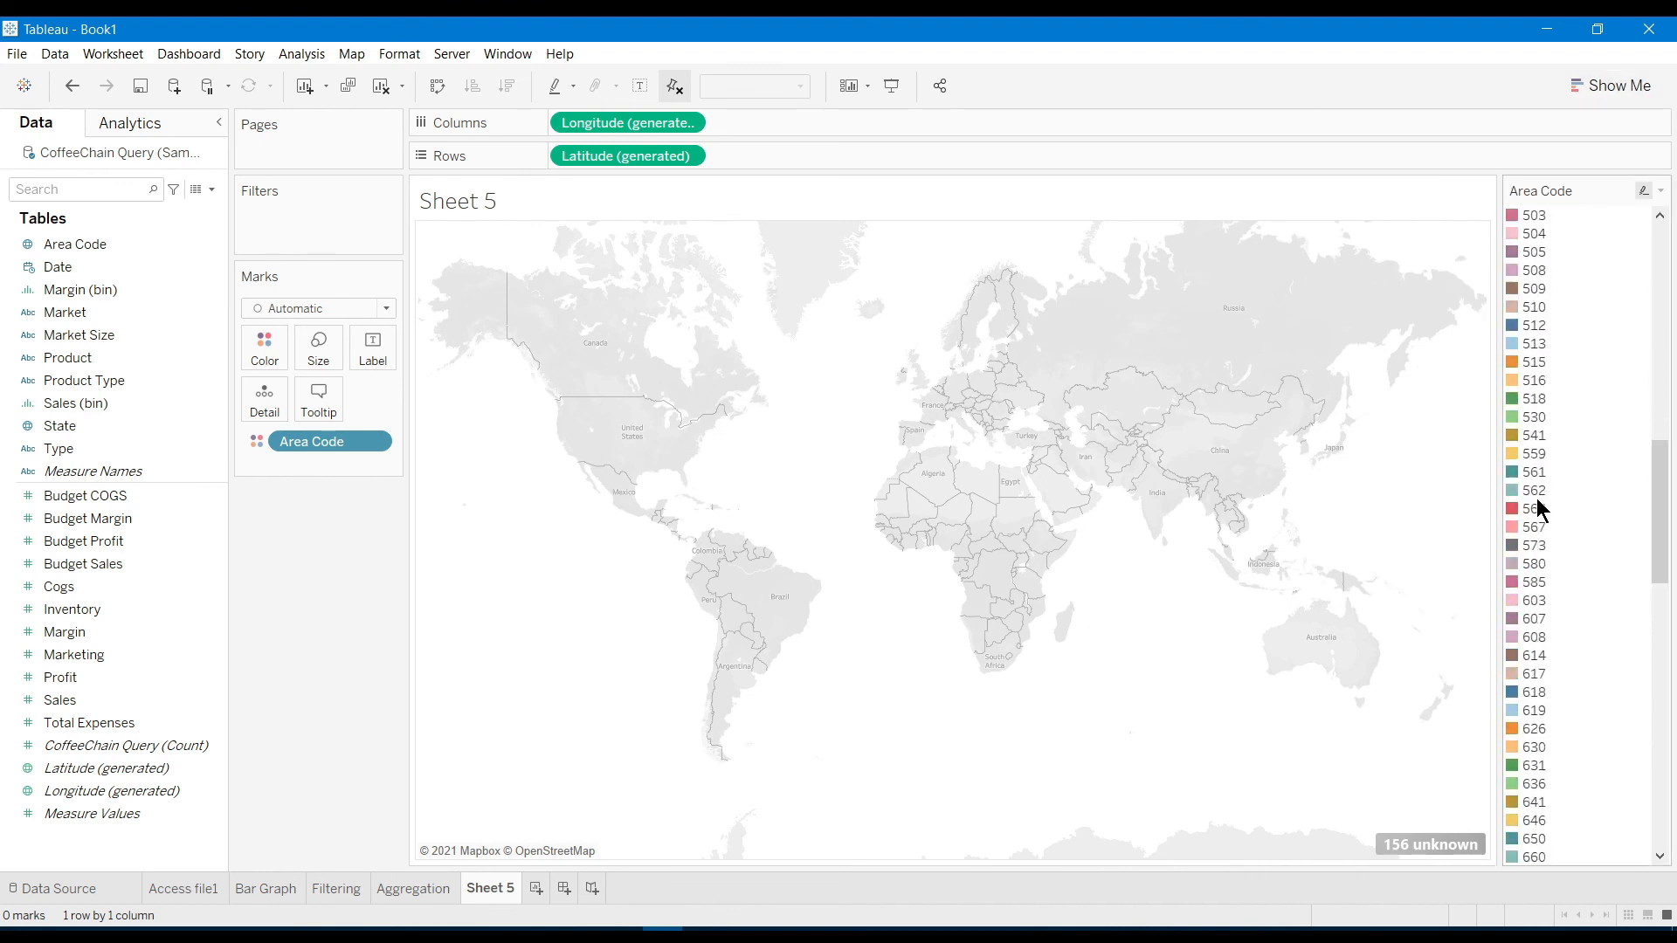
scroll(1537, 508, "up", 10)
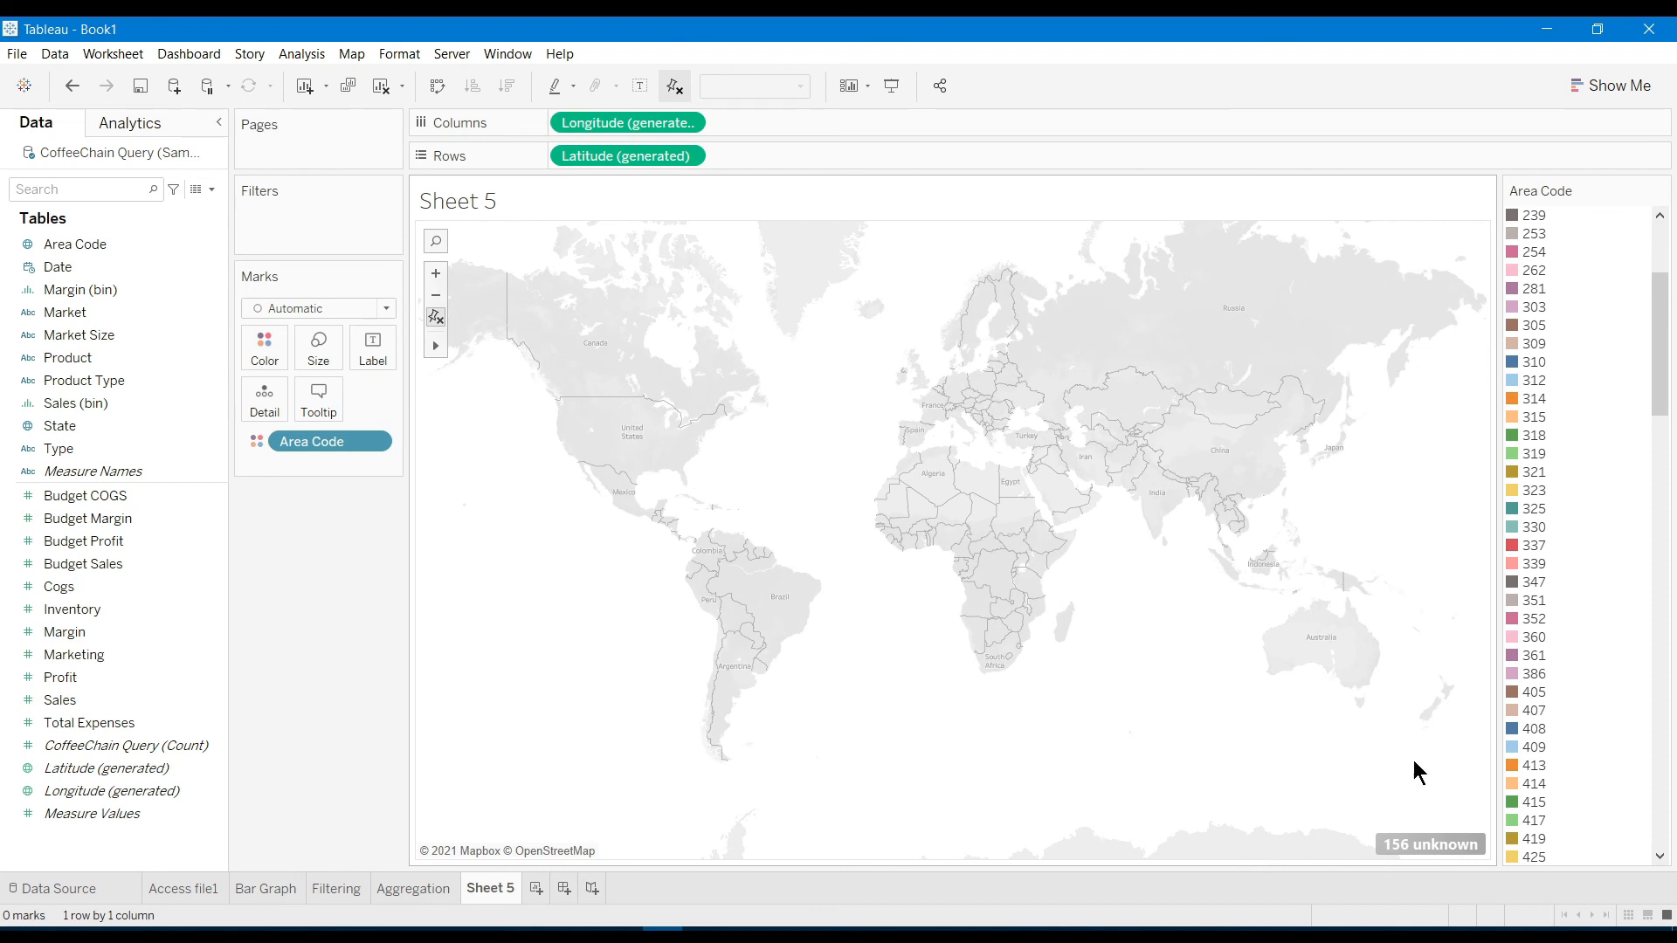
left_click(1415, 854)
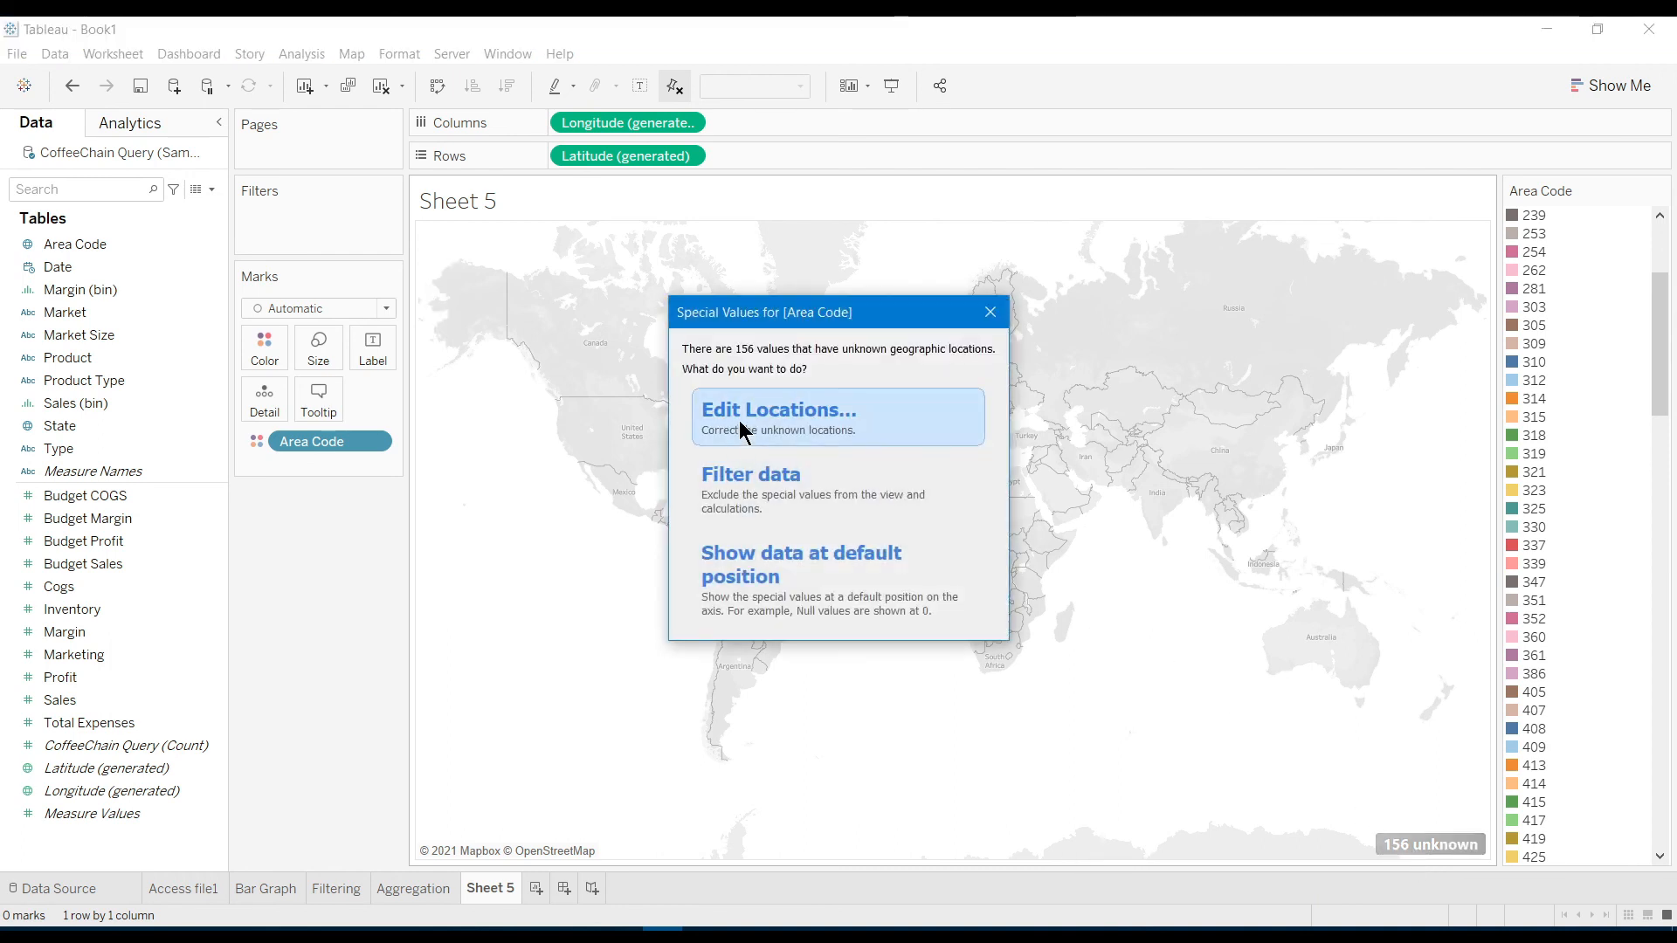
Open Edit Locations, inspect area code 203's location choices, and show only unmatched values
left_click(741, 428)
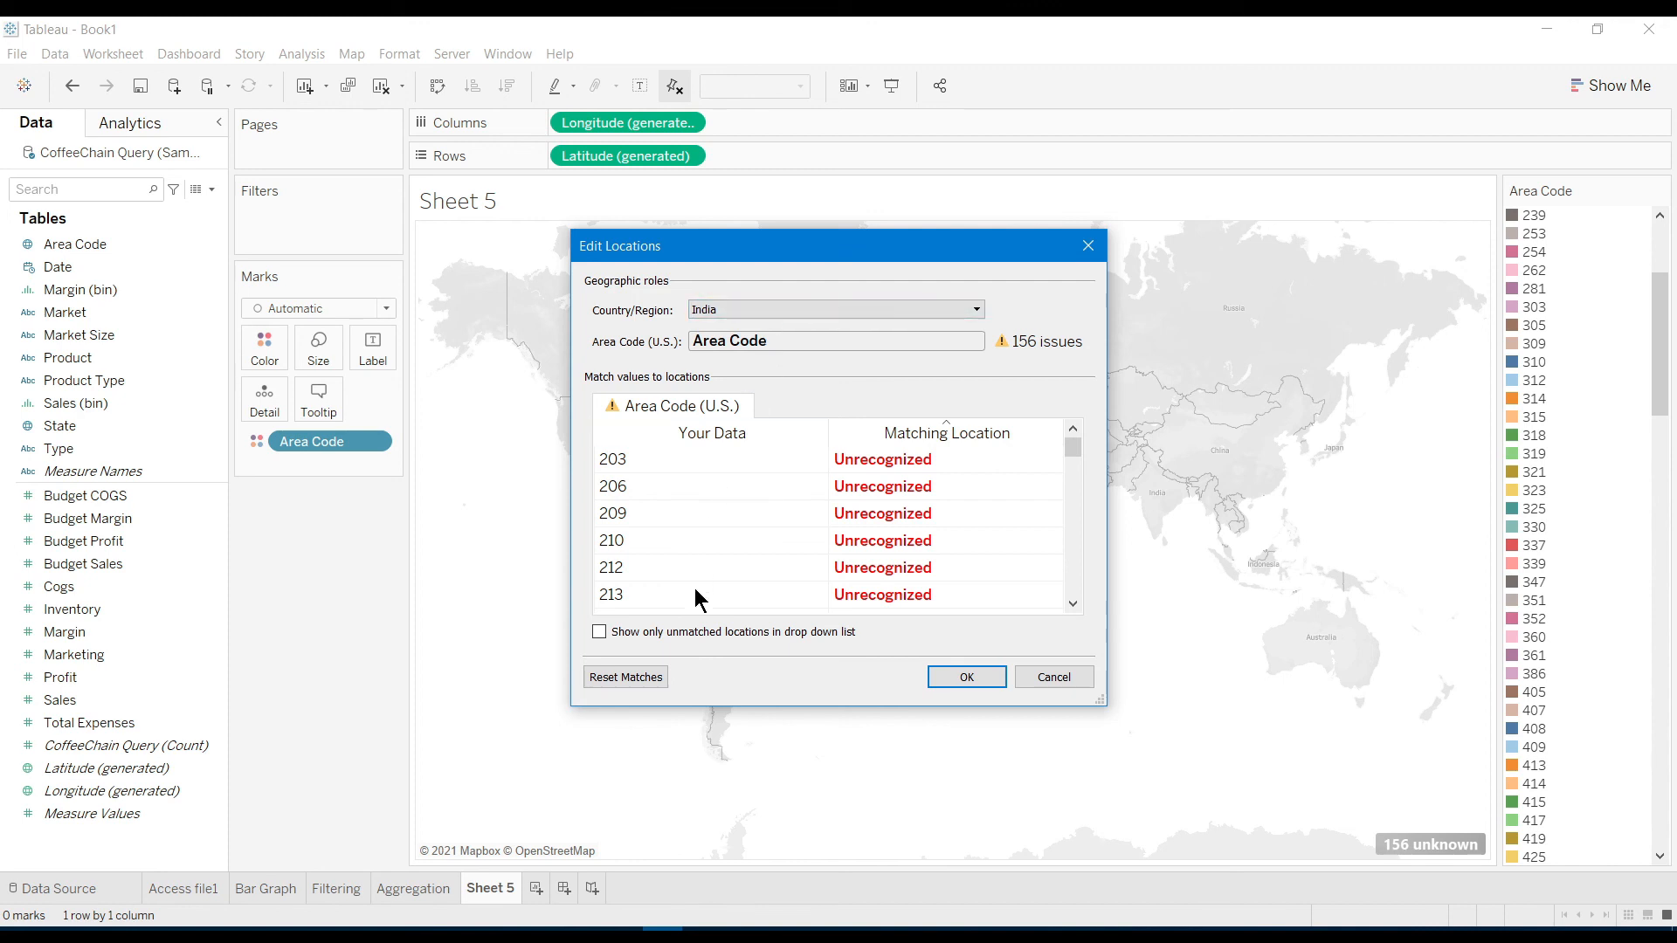
scroll(694, 588, "down", 15)
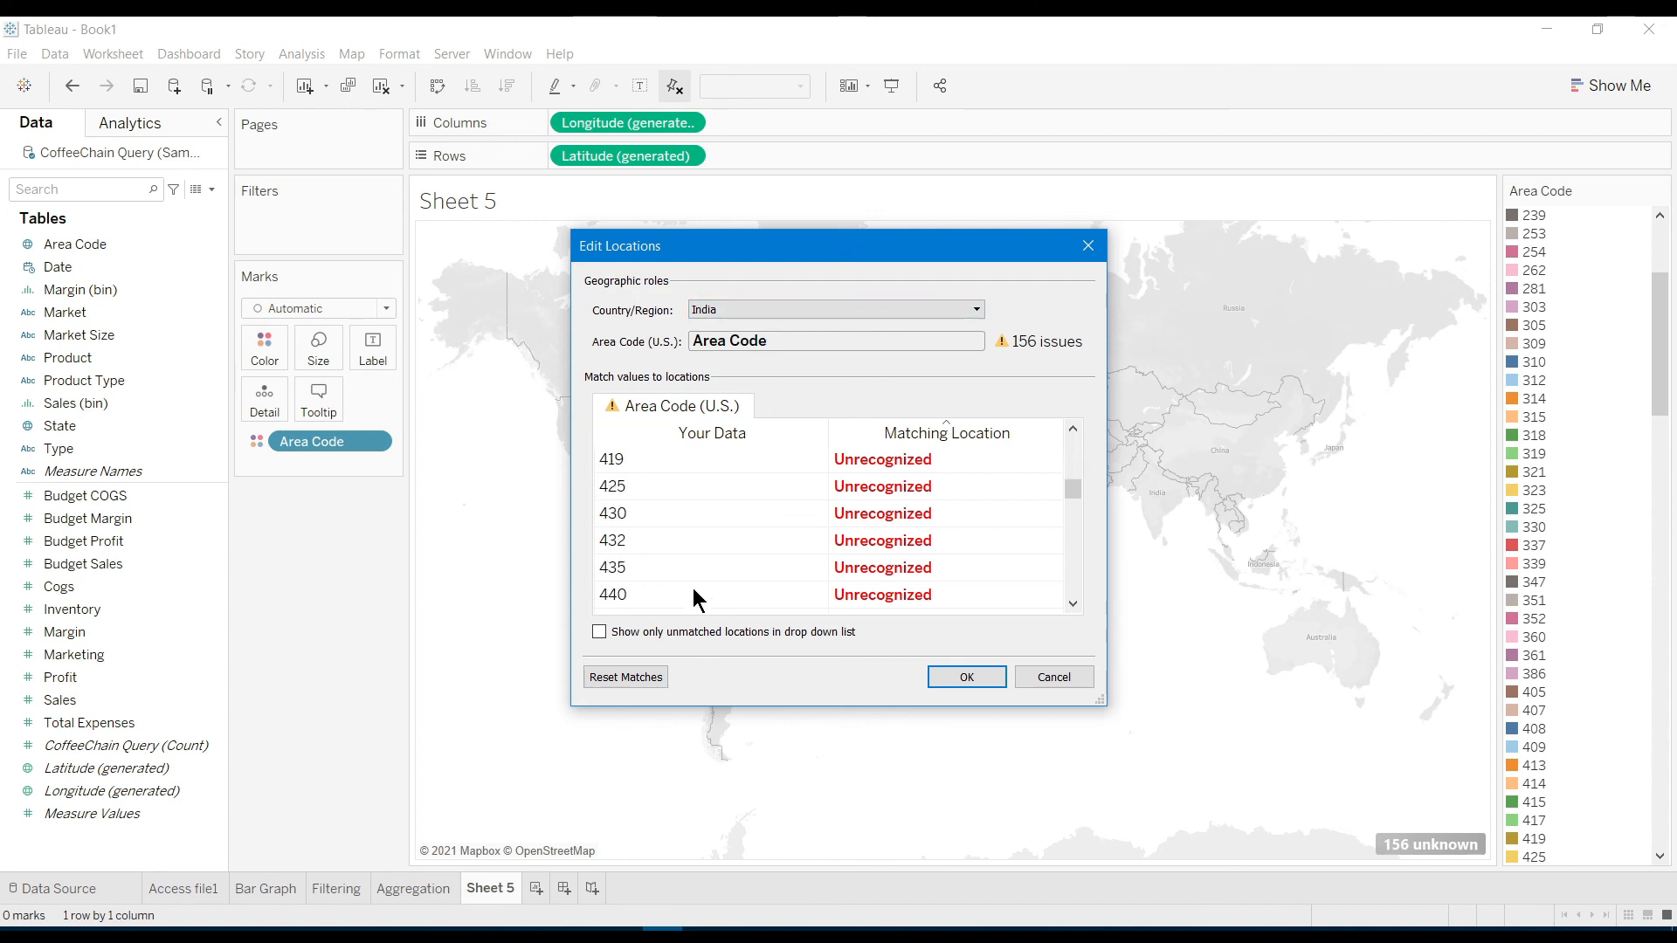
scroll(935, 474, "up", 15)
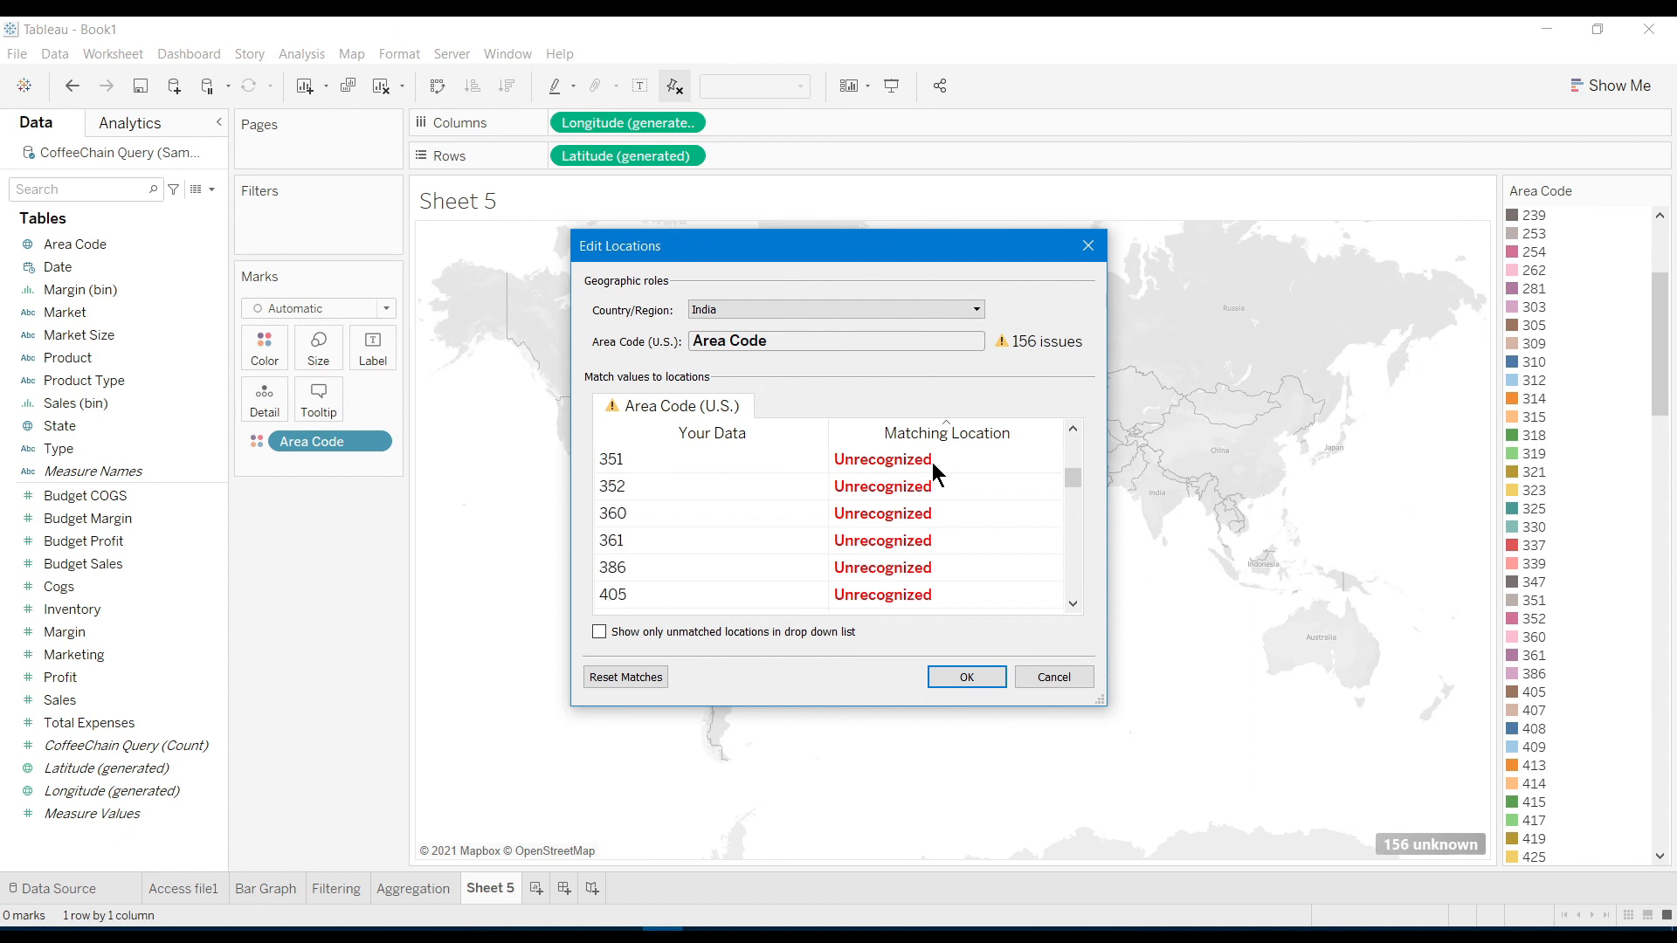
left_click(909, 465)
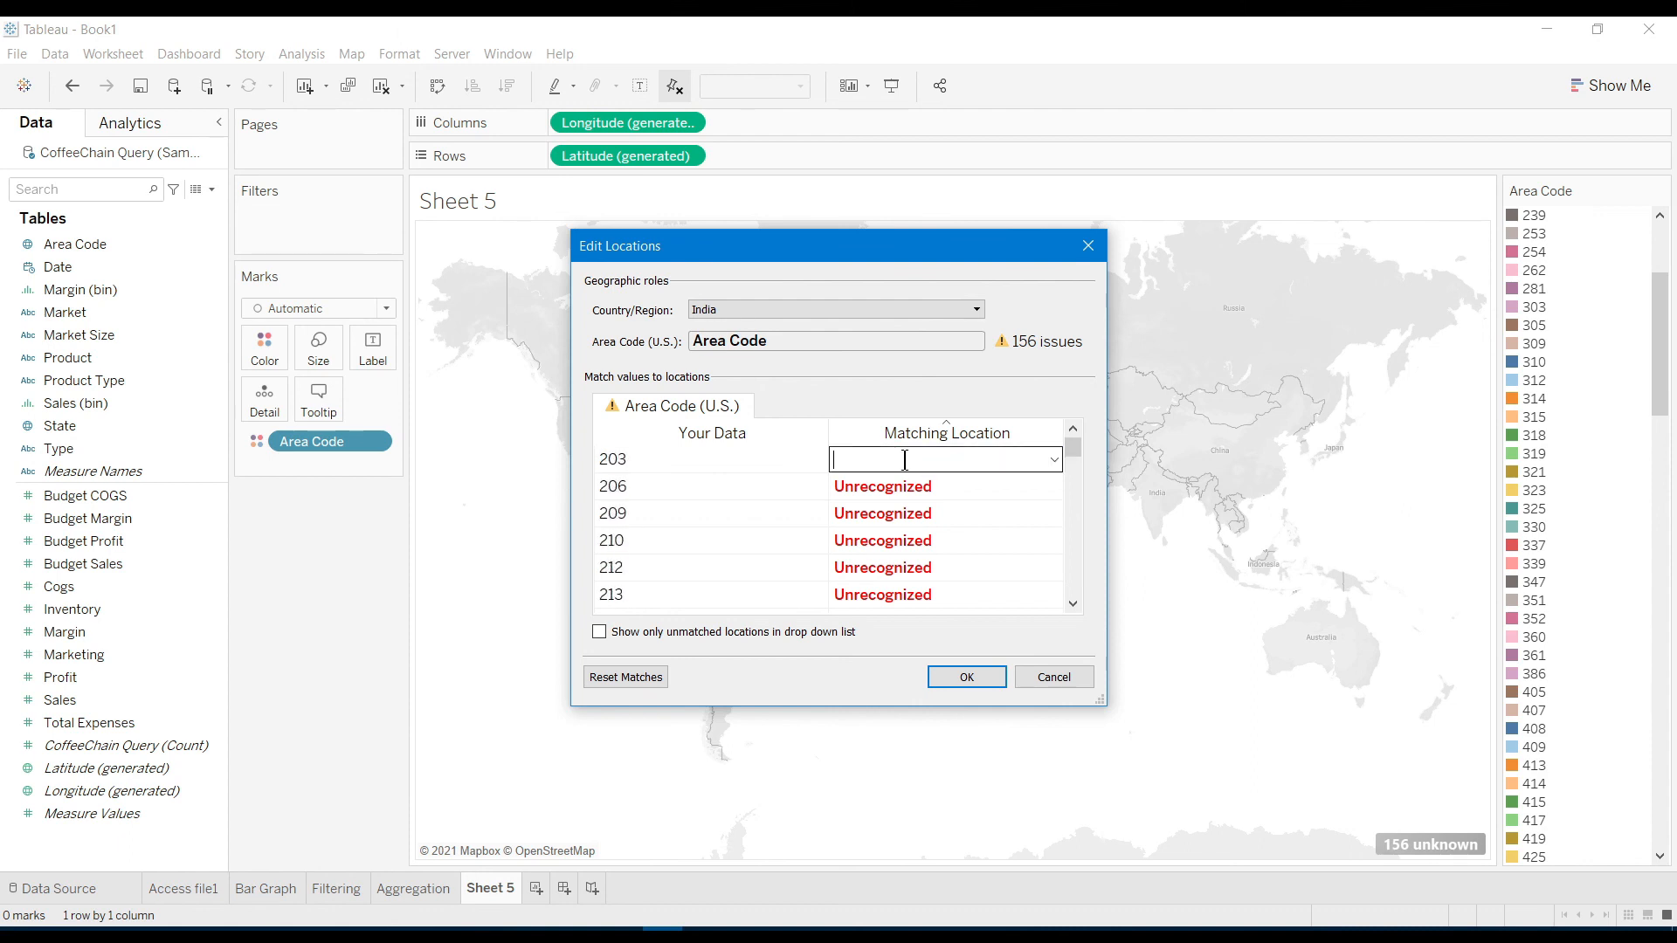
left_click(1056, 460)
left_click(1057, 460)
left_click(598, 633)
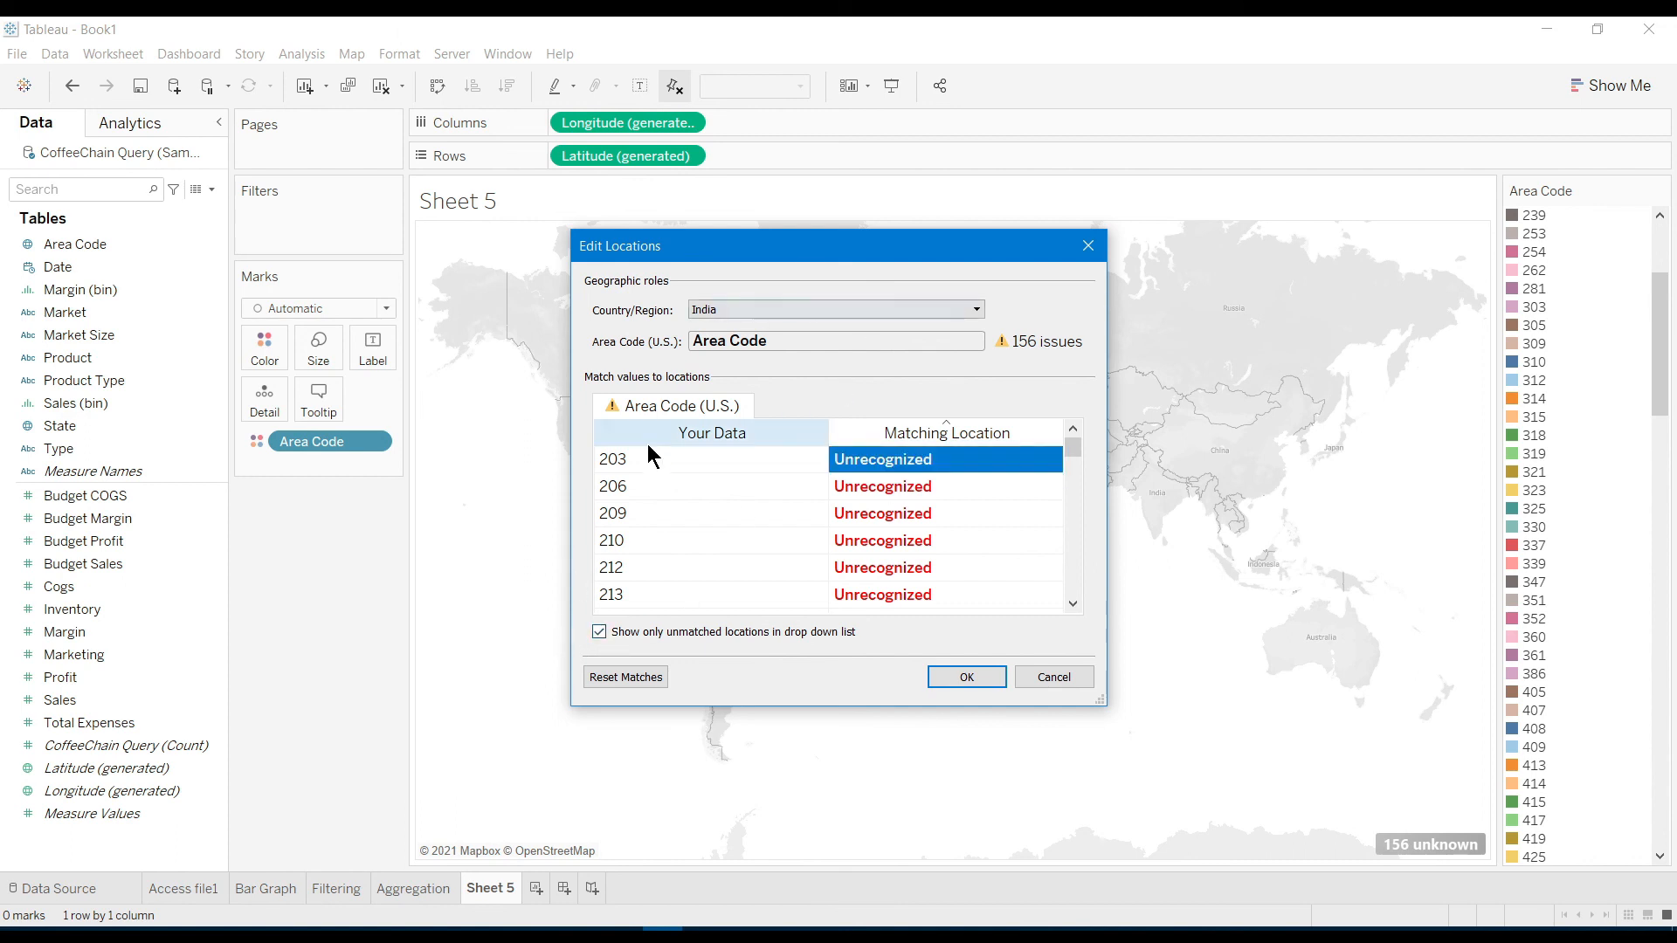
scroll(690, 561, "down", 5)
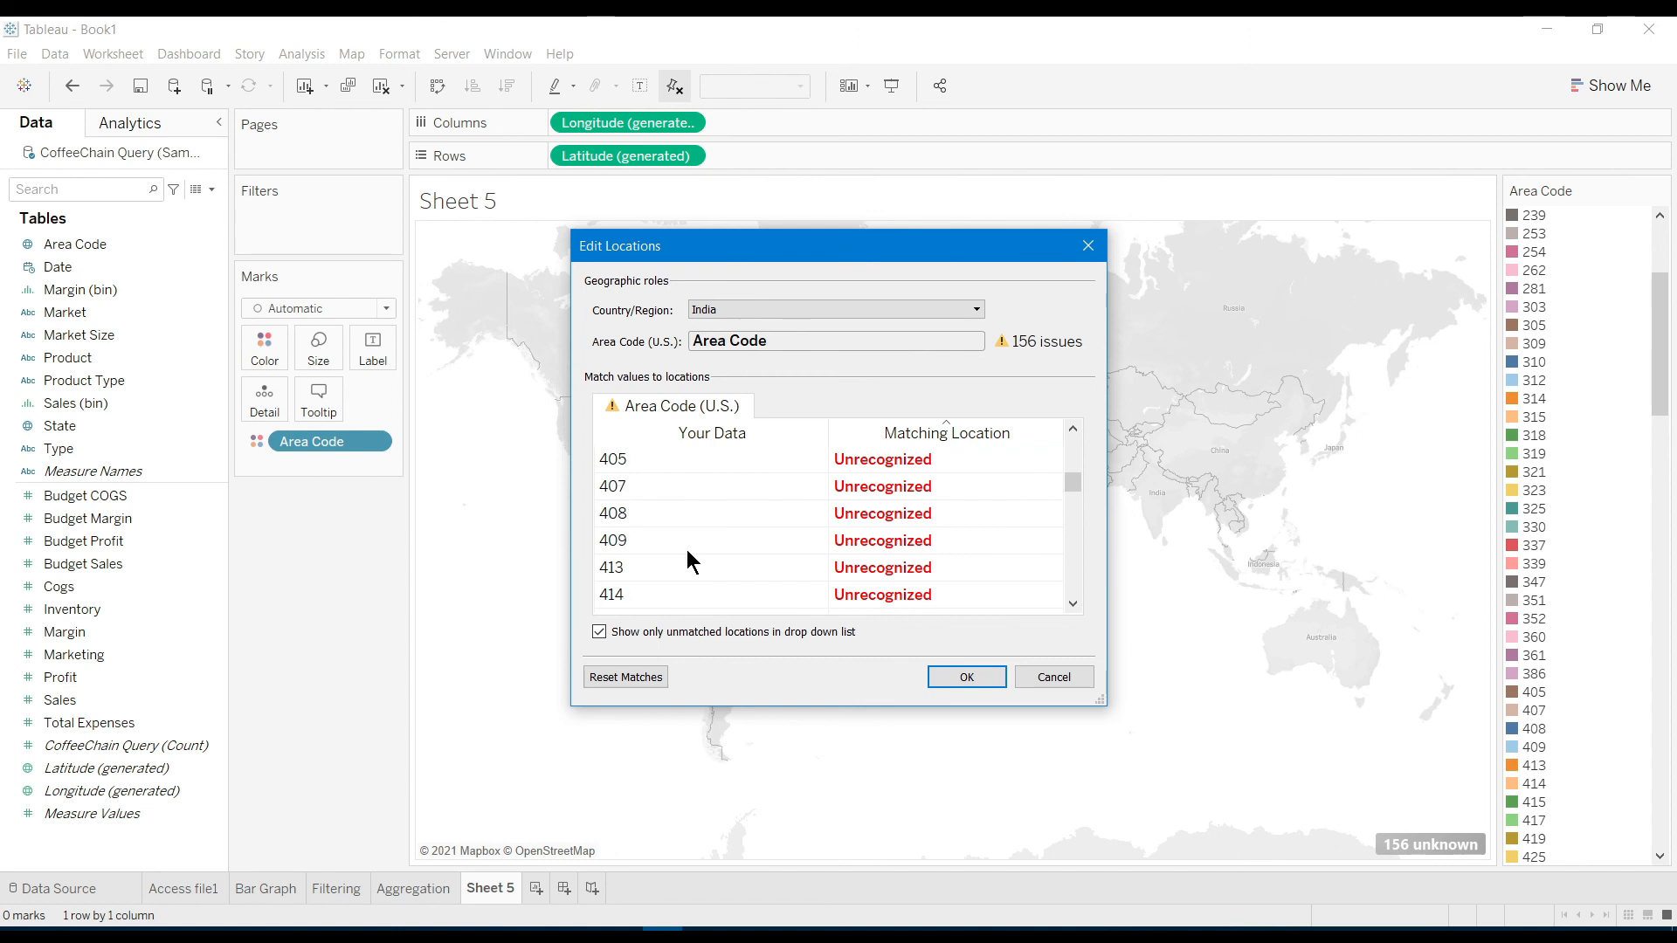
scroll(690, 561, "up", 5)
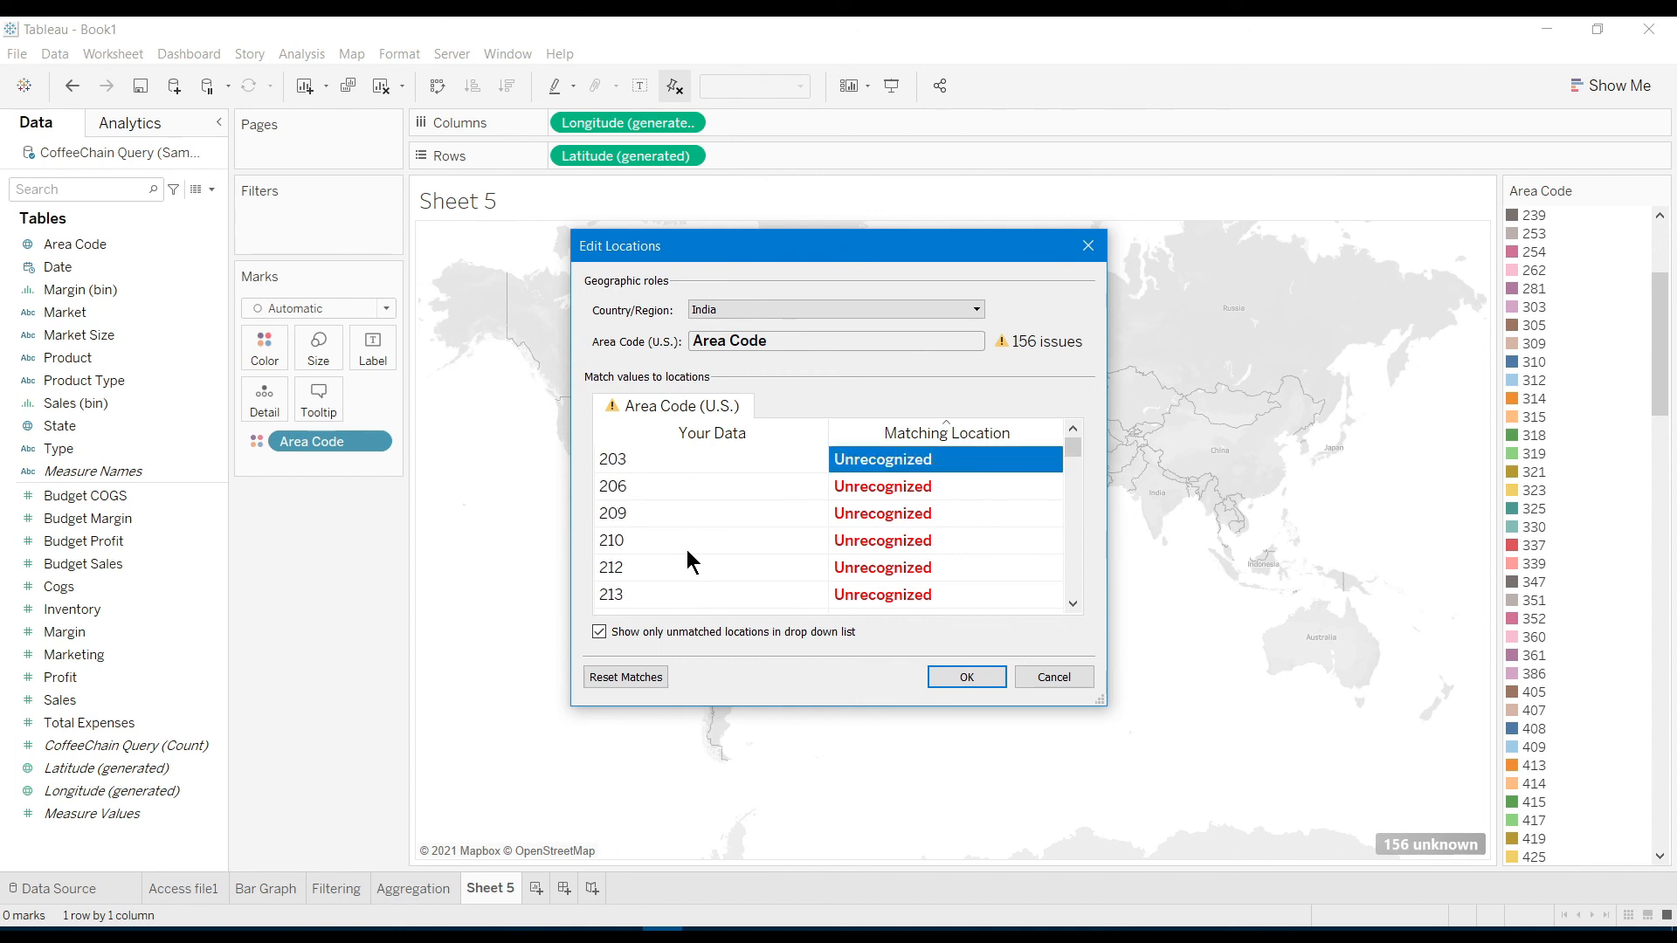
Try typing 'India' and 'Hyde' as area code 203's matching location, then clear them
left_click(939, 463)
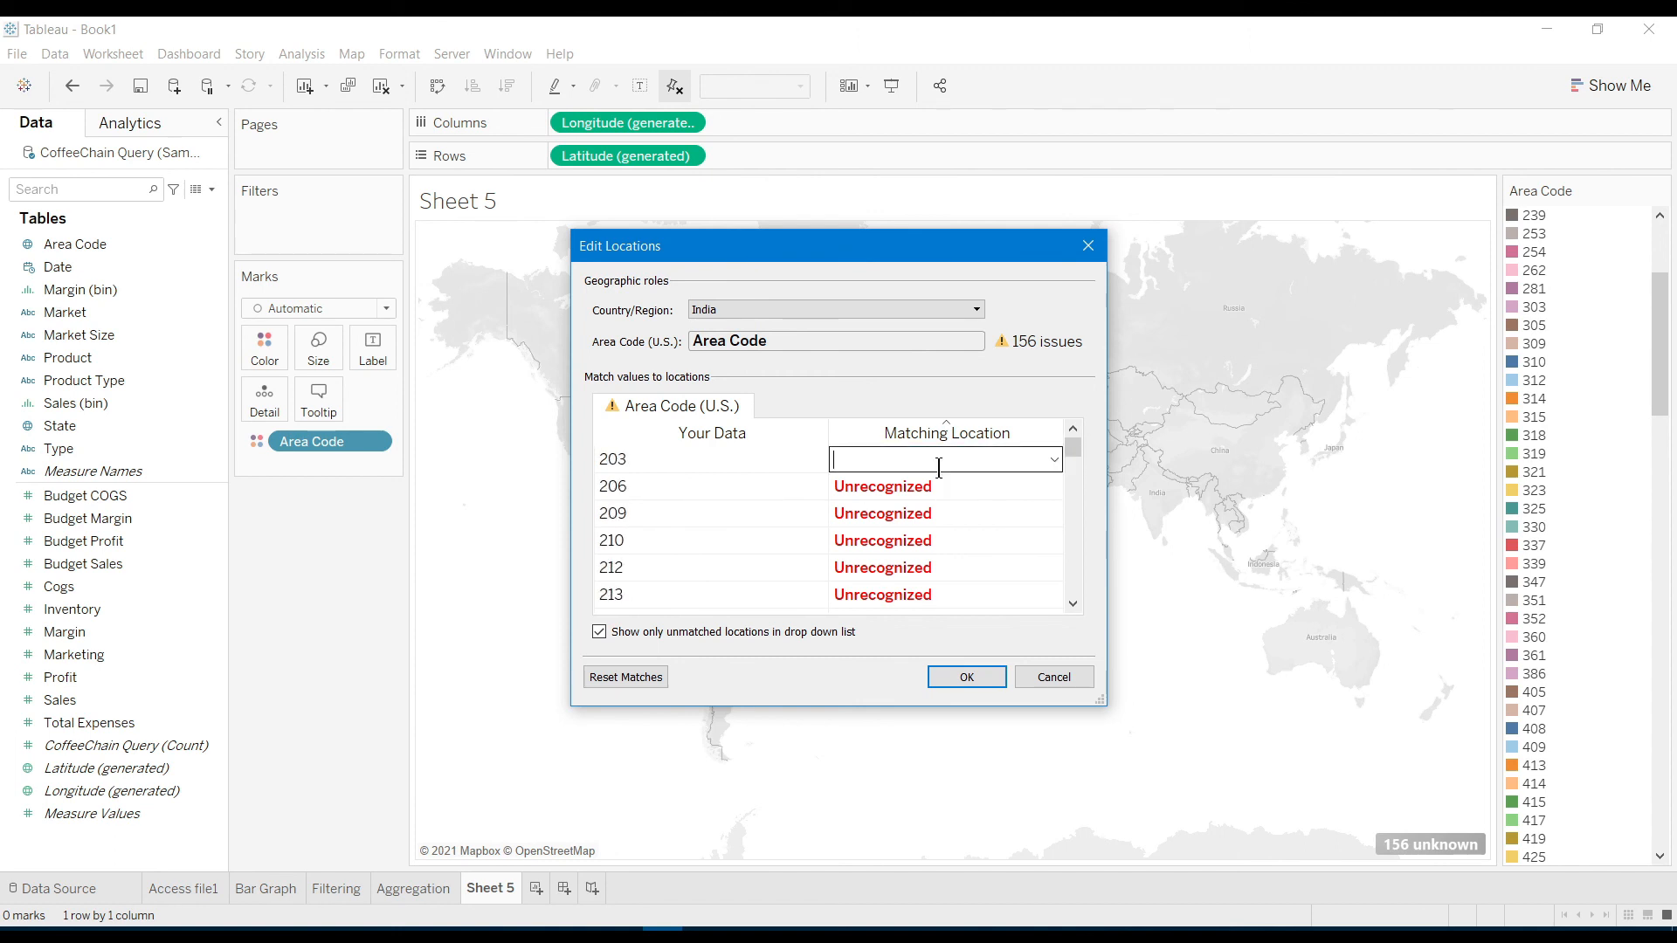
type("India")
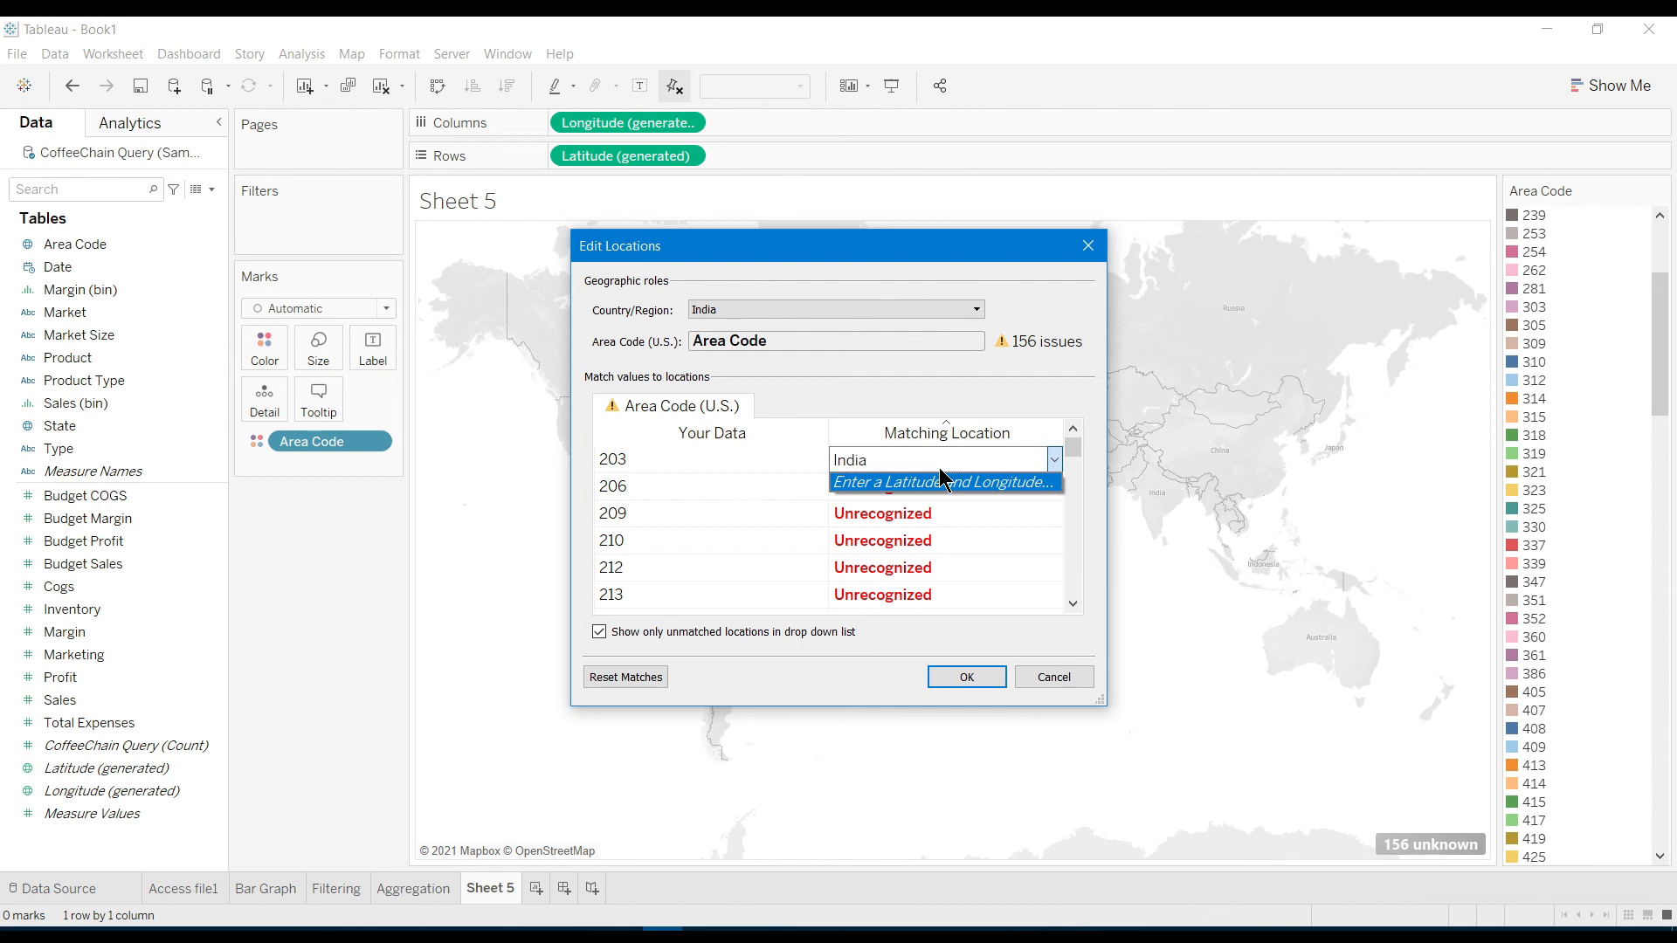
key("BackSpace")
key("BackSpace")
key("BackSpace")
key("BackSpace")
key("BackSpace")
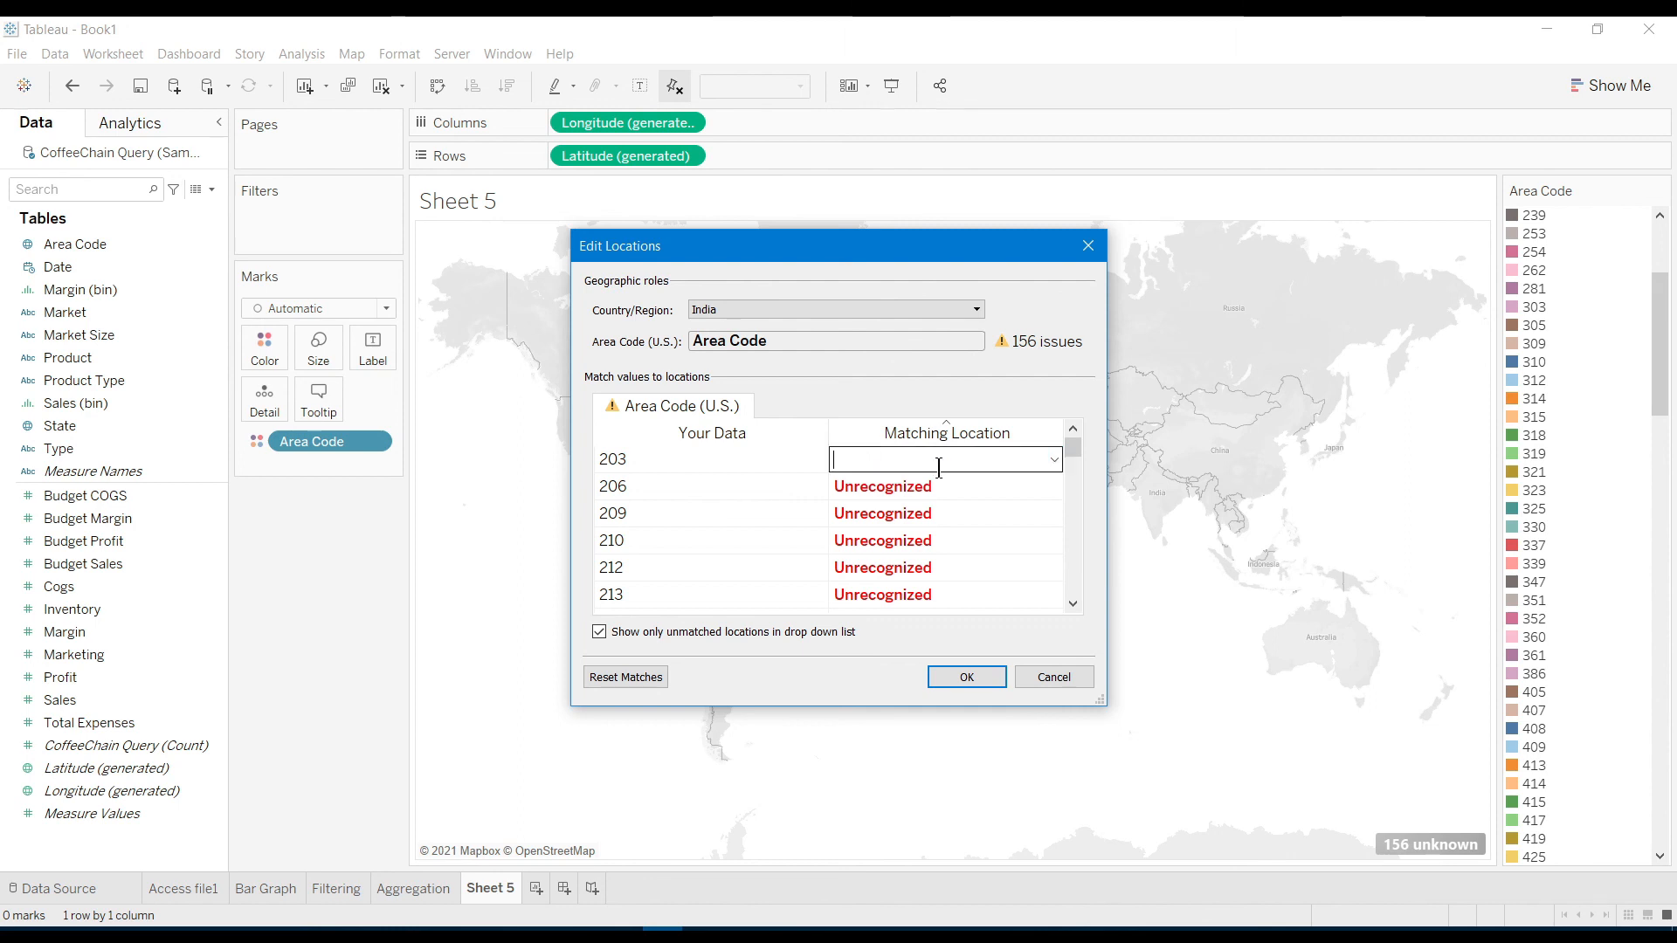
type("Hyde")
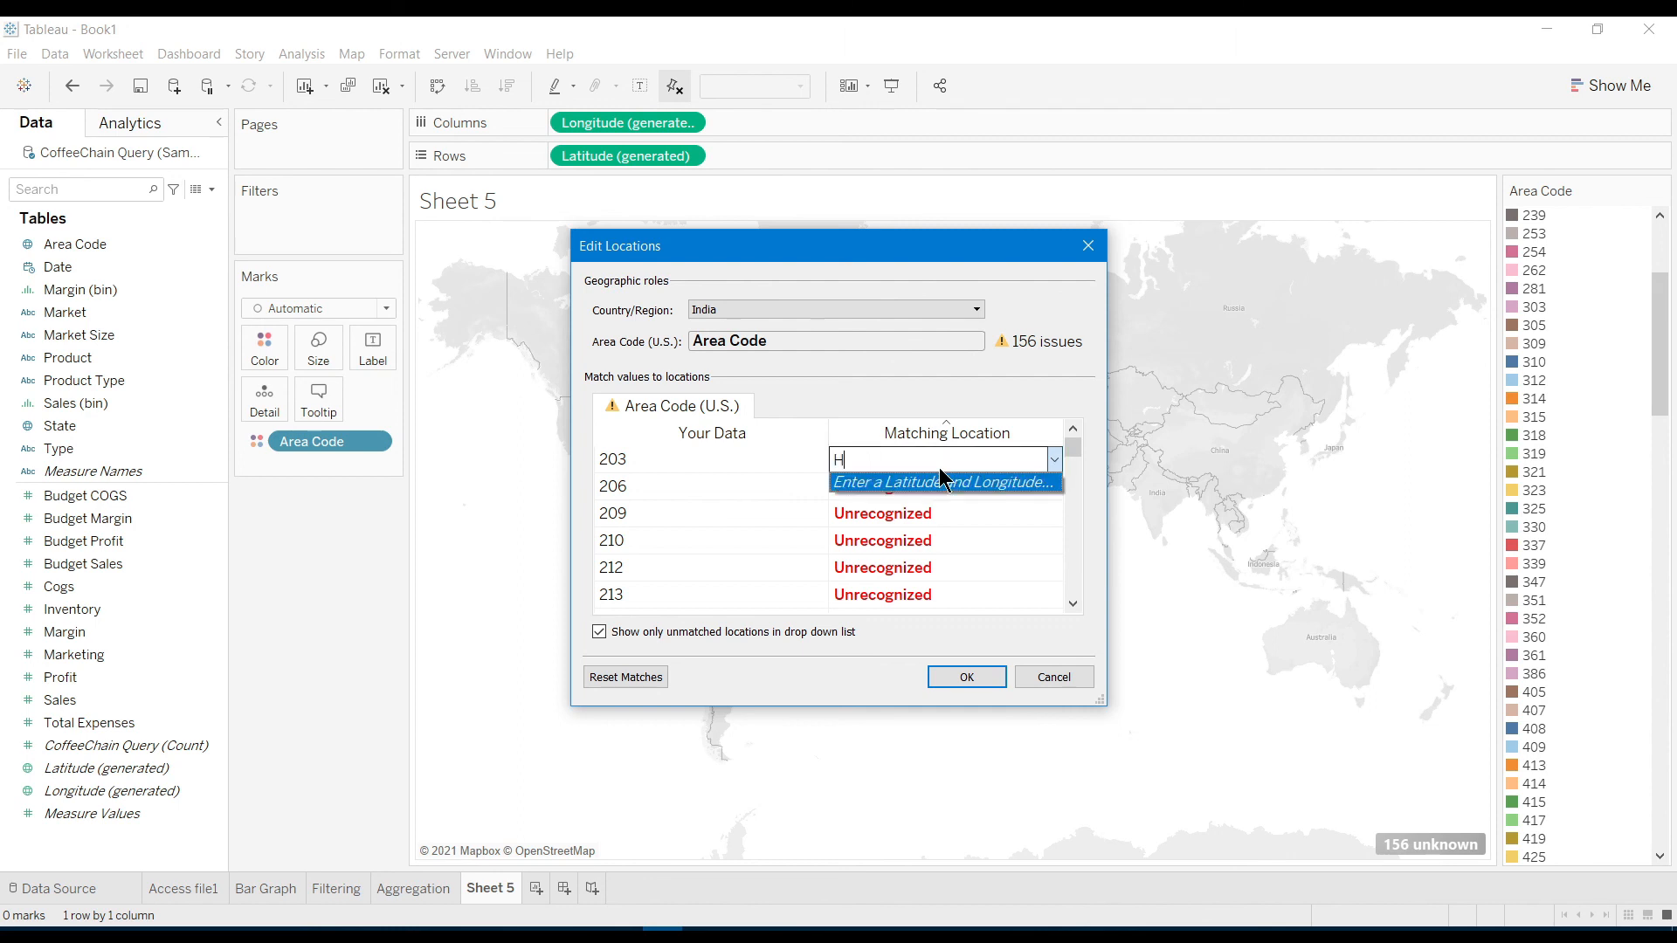
key("BackSpace")
key("BackSpace")
key("BackSpace")
key("BackSpace")
Switch Country/Region to None, then back to Fixed with Argentina selected
left_click(867, 311)
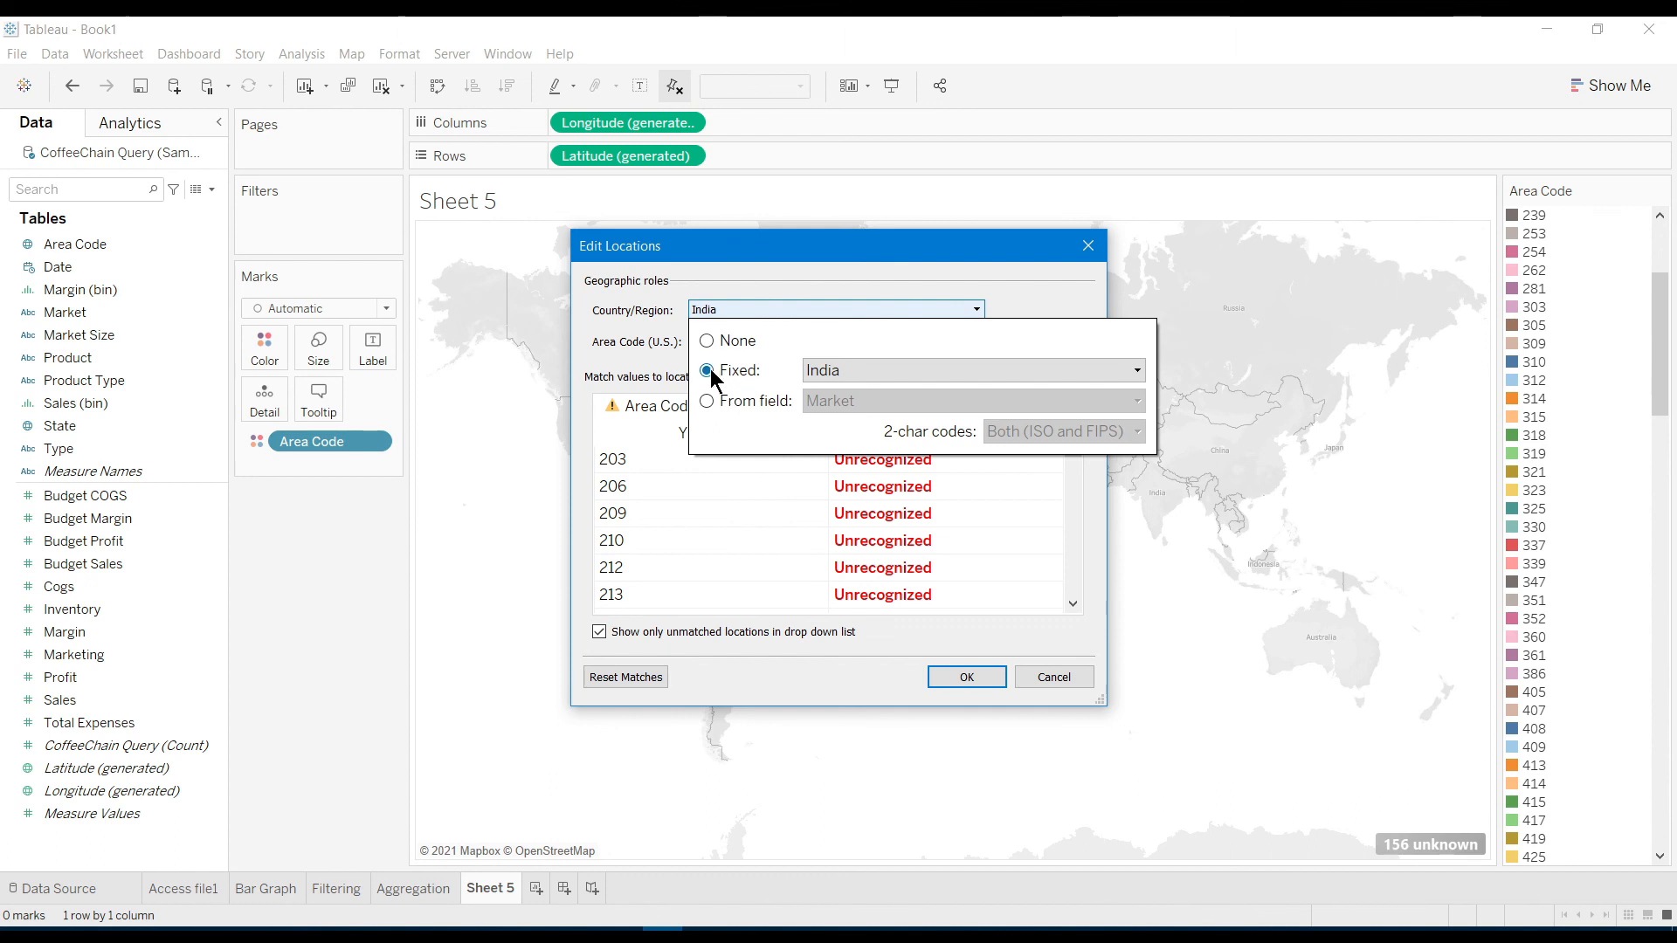
left_click(708, 342)
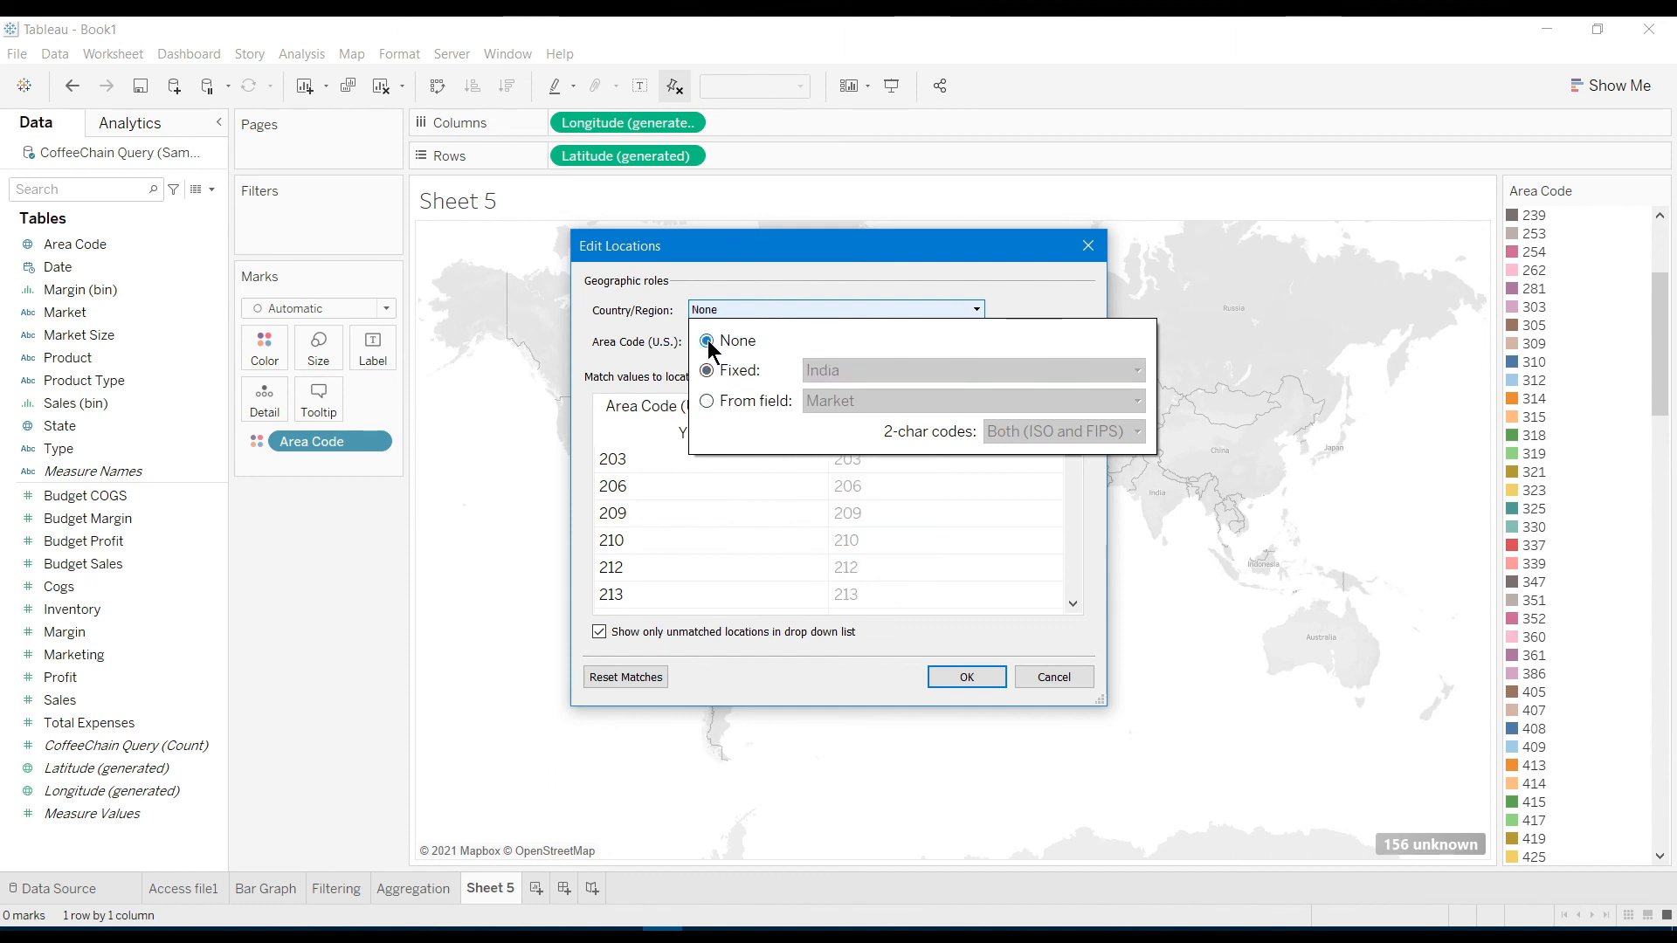
left_click(967, 596)
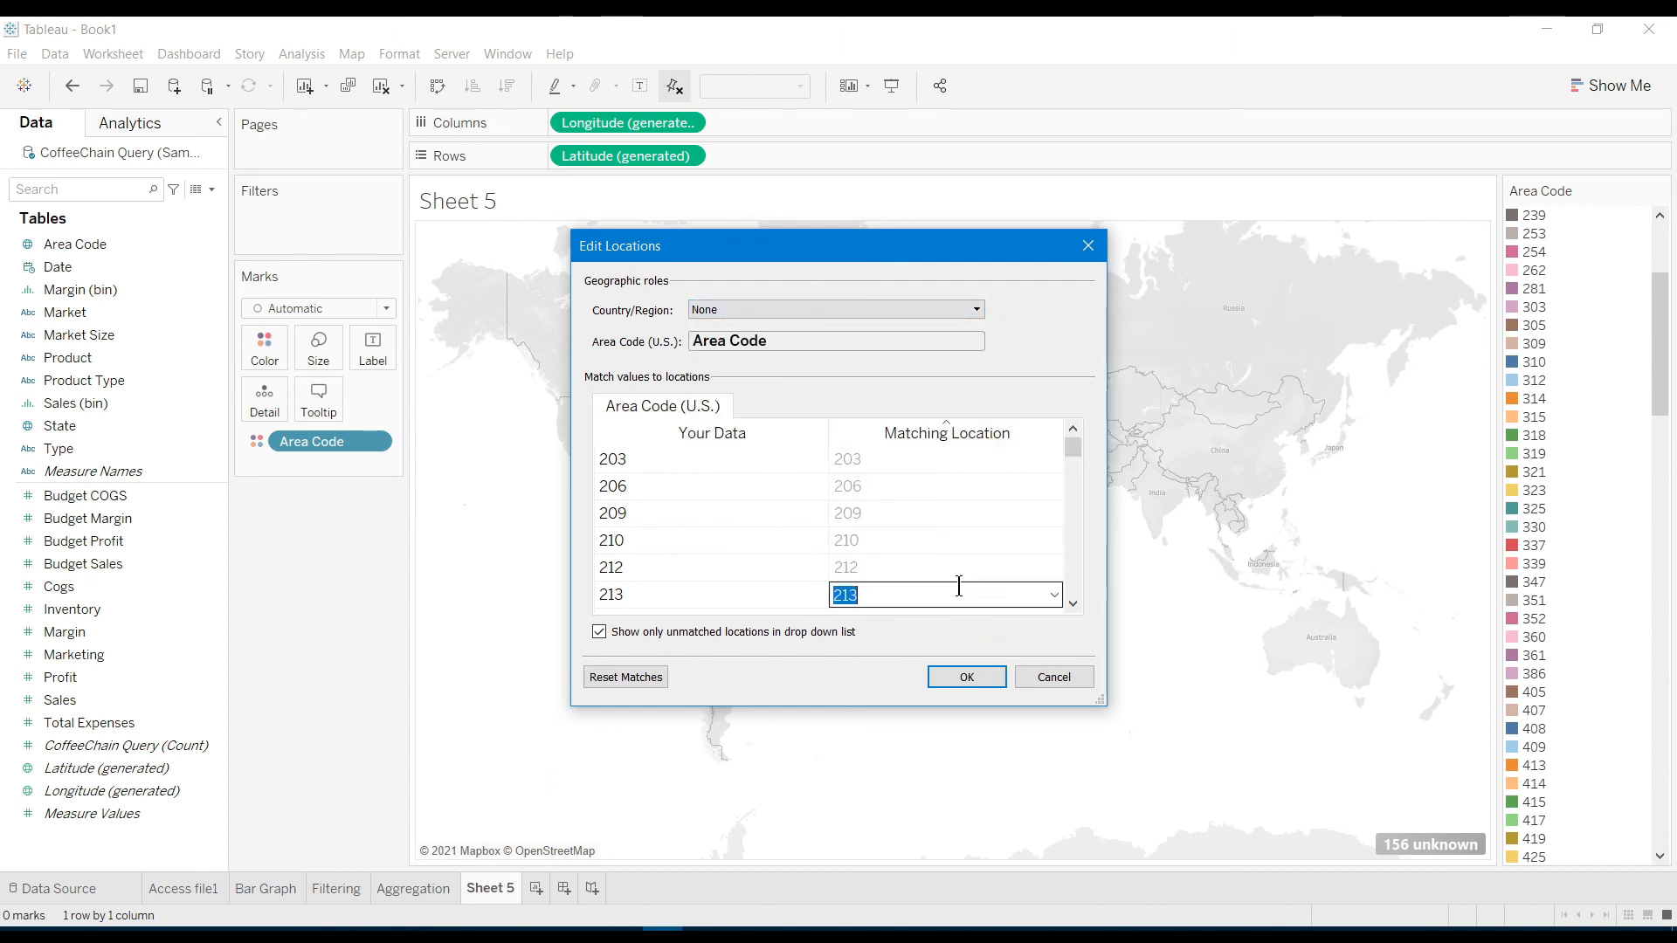
left_click(860, 462)
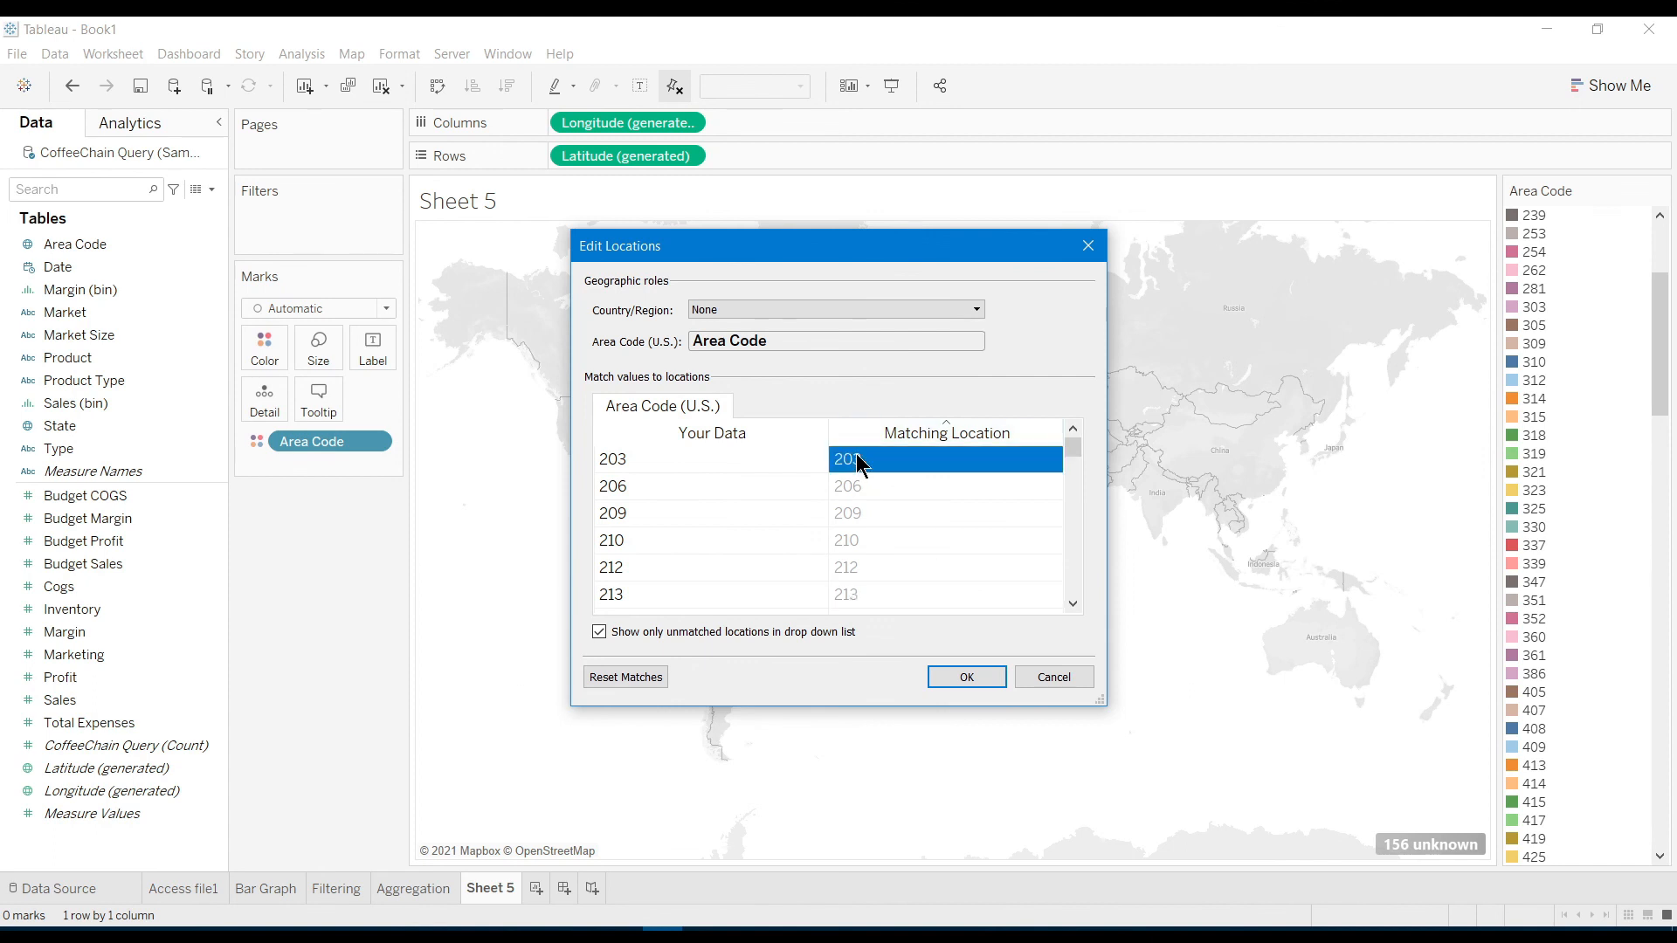
left_click(778, 307)
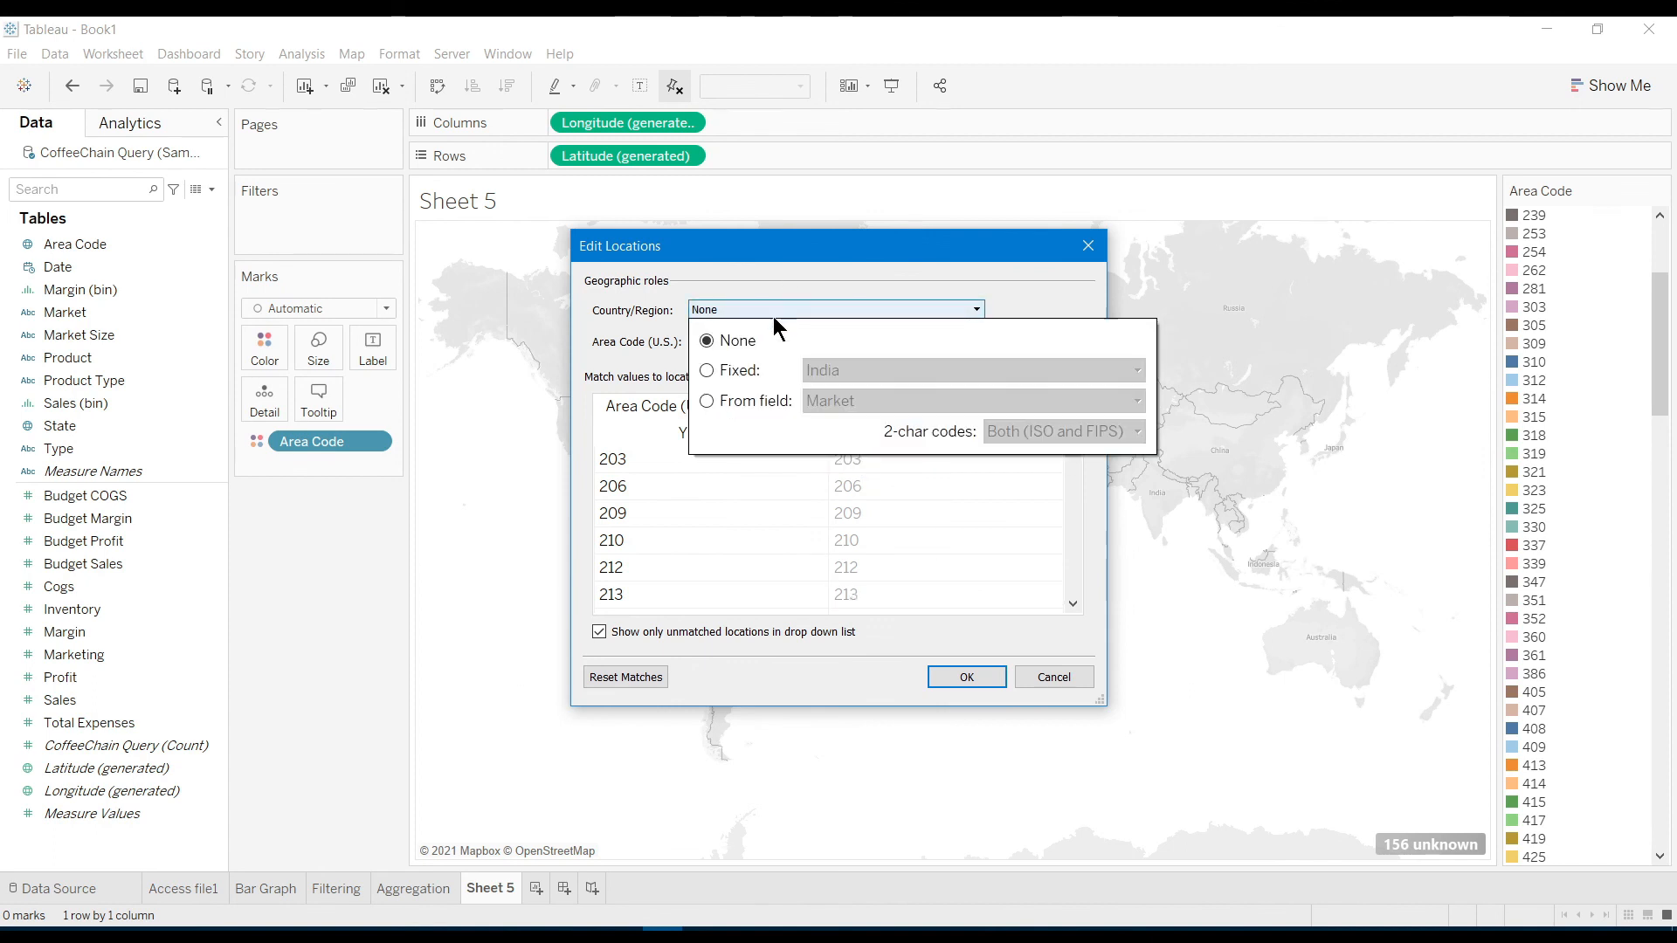
left_click(737, 374)
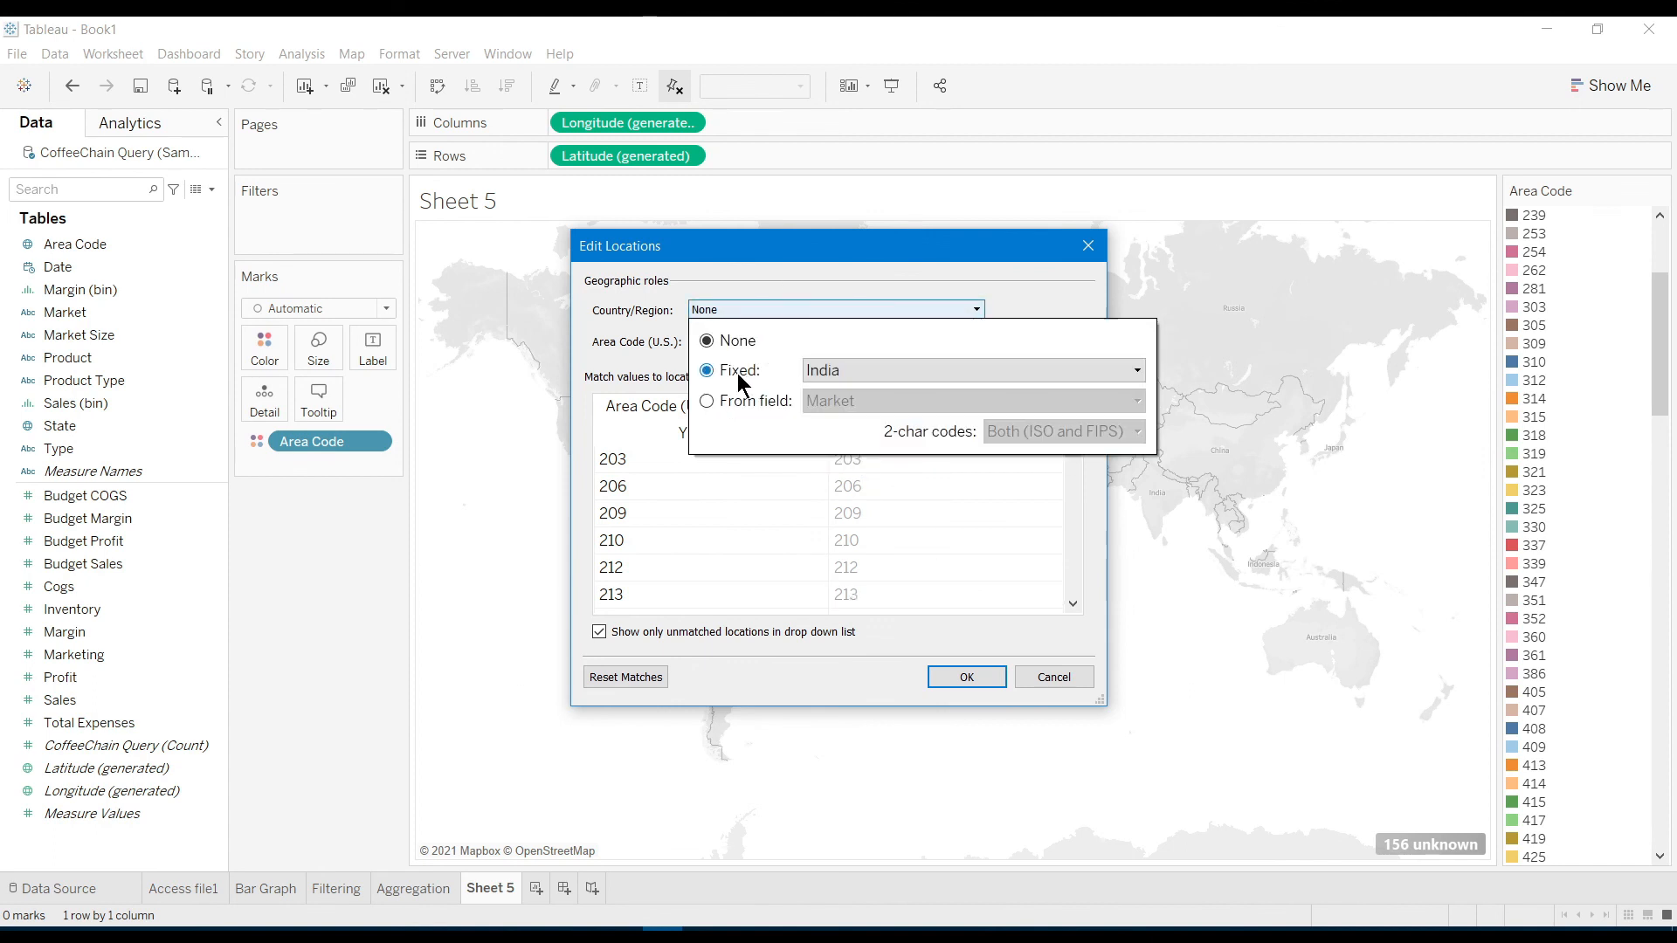
left_click(857, 371)
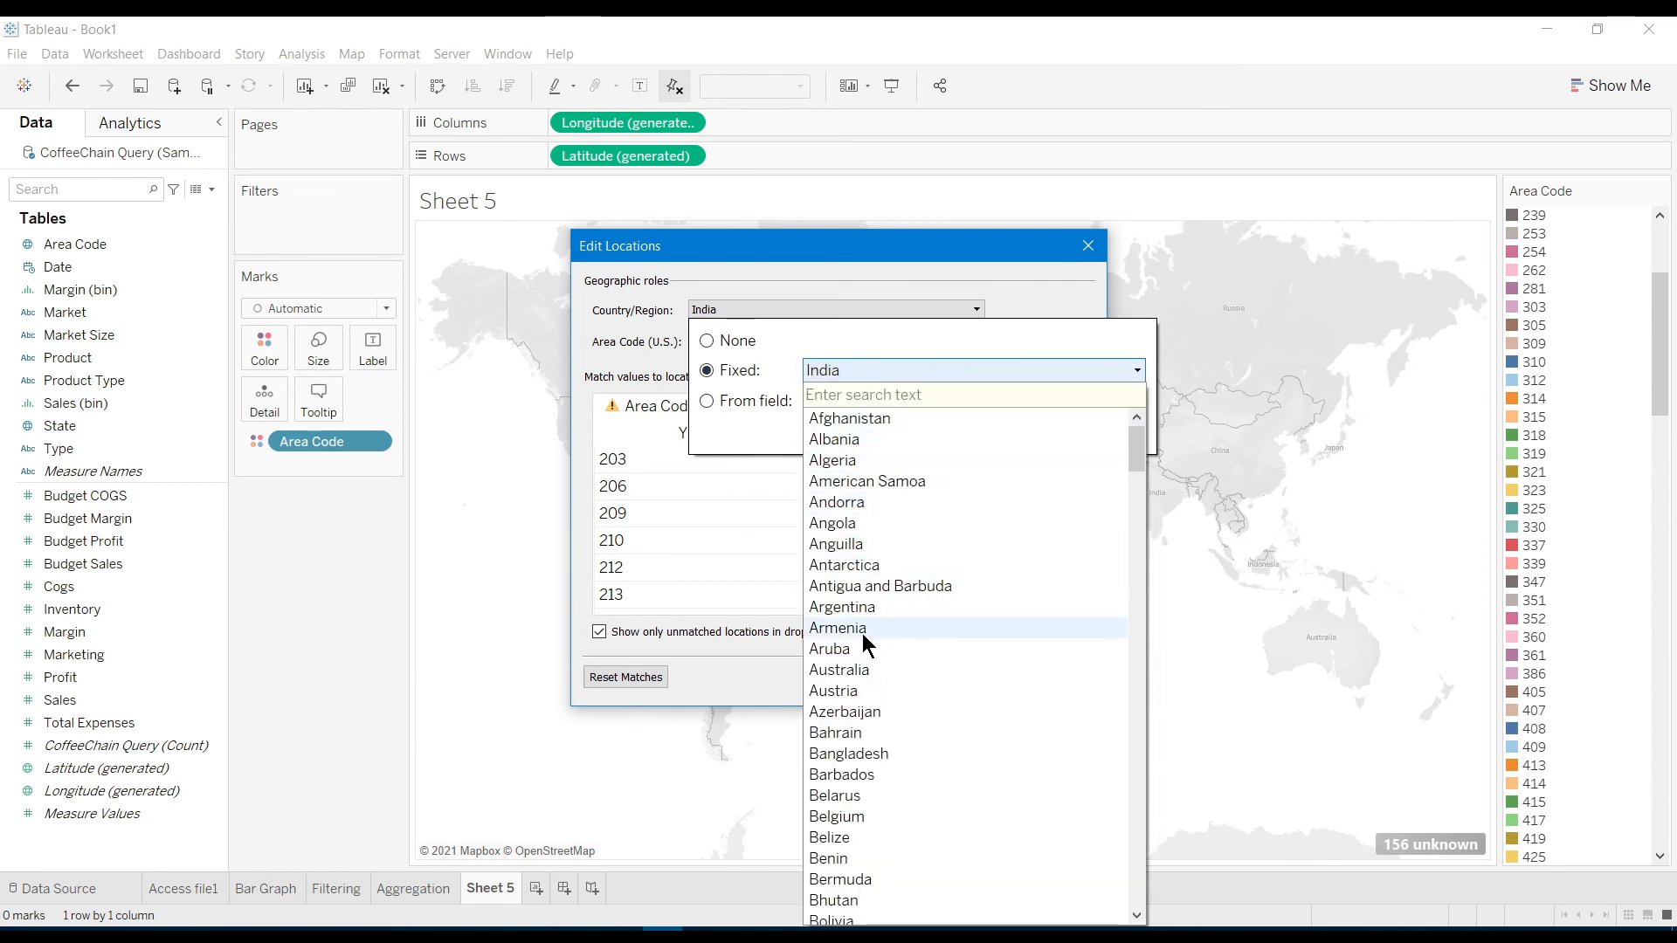
left_click(859, 605)
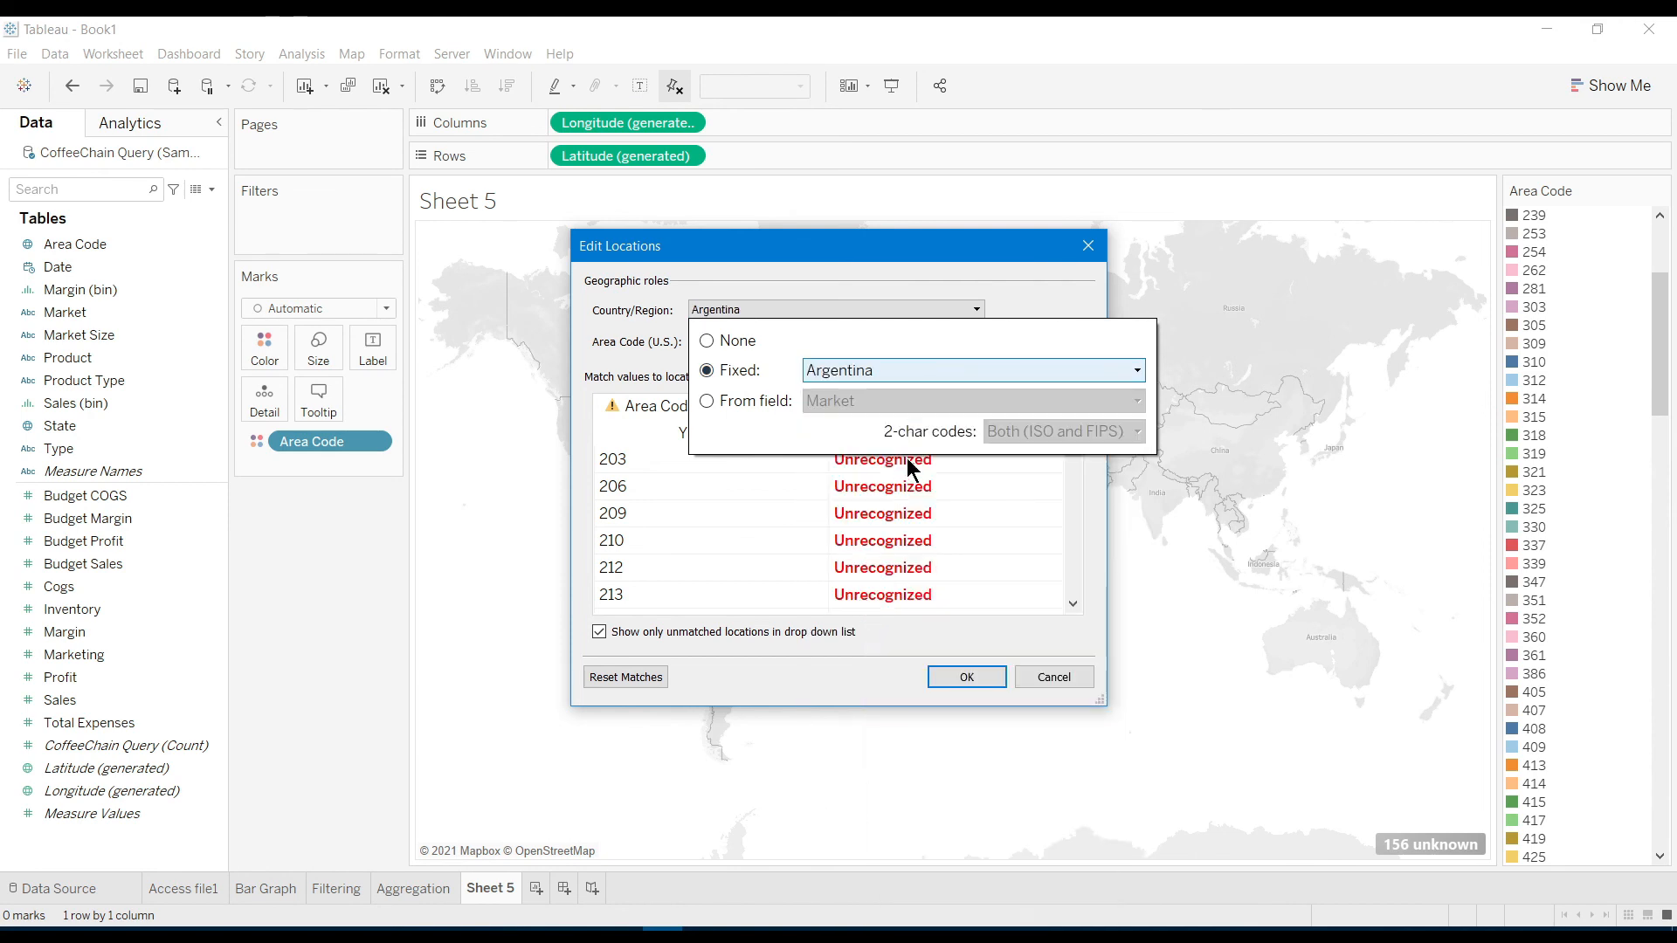
left_click(978, 683)
Apply the location edits and filter out the unknown area code locations
left_click(969, 678)
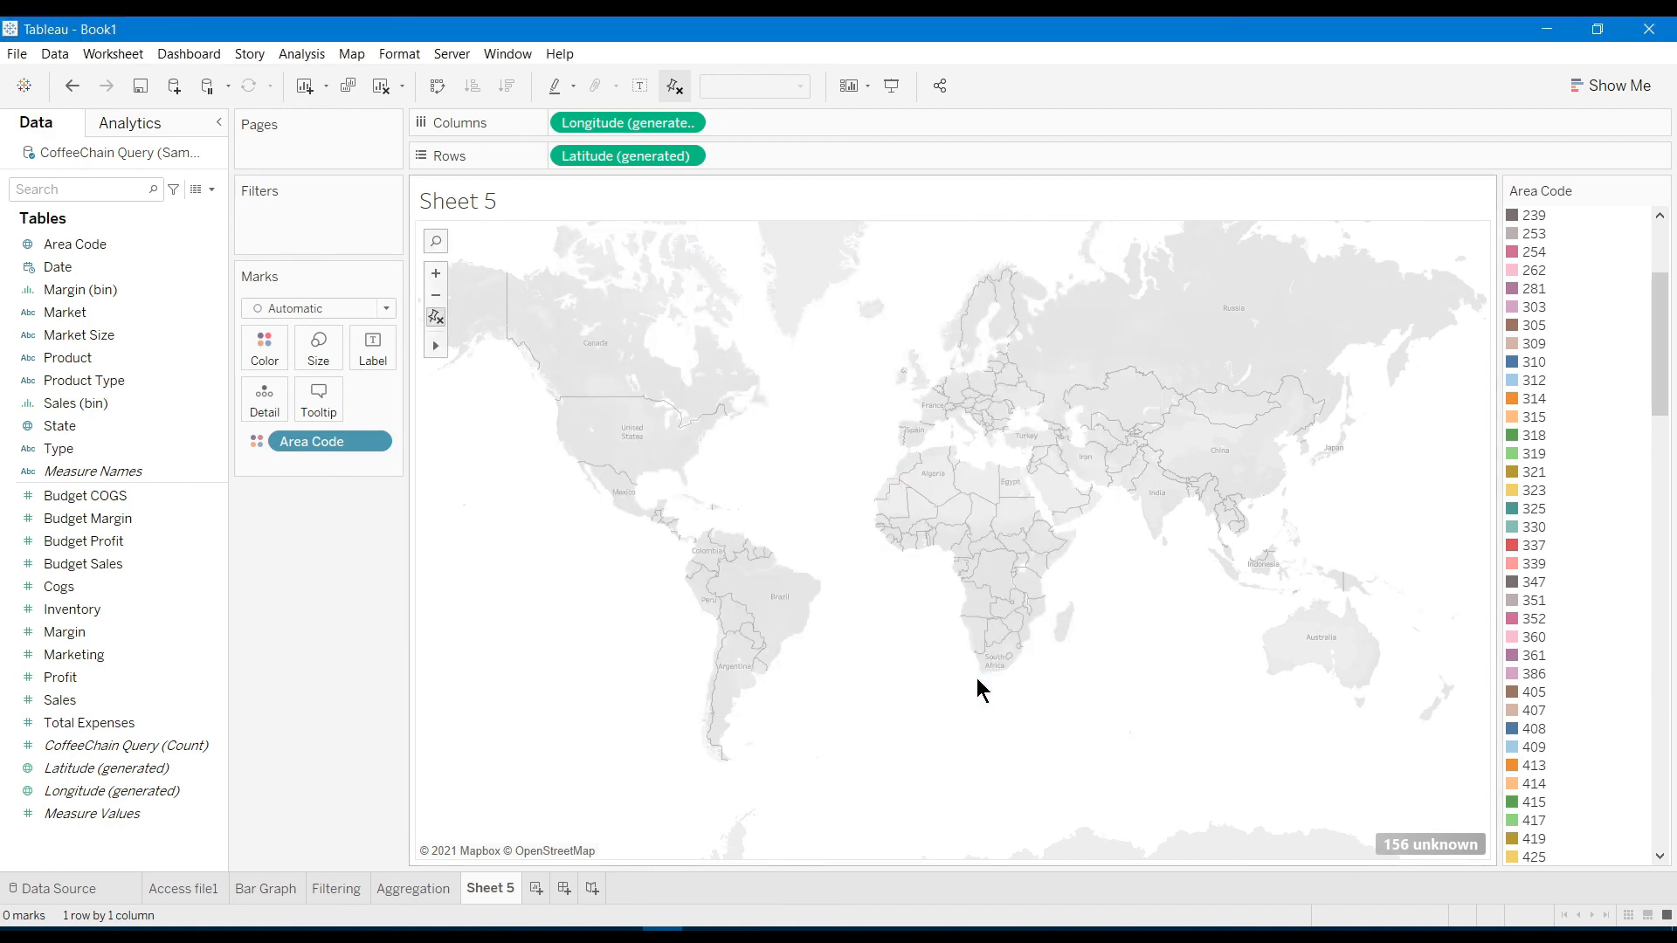
left_click(1412, 845)
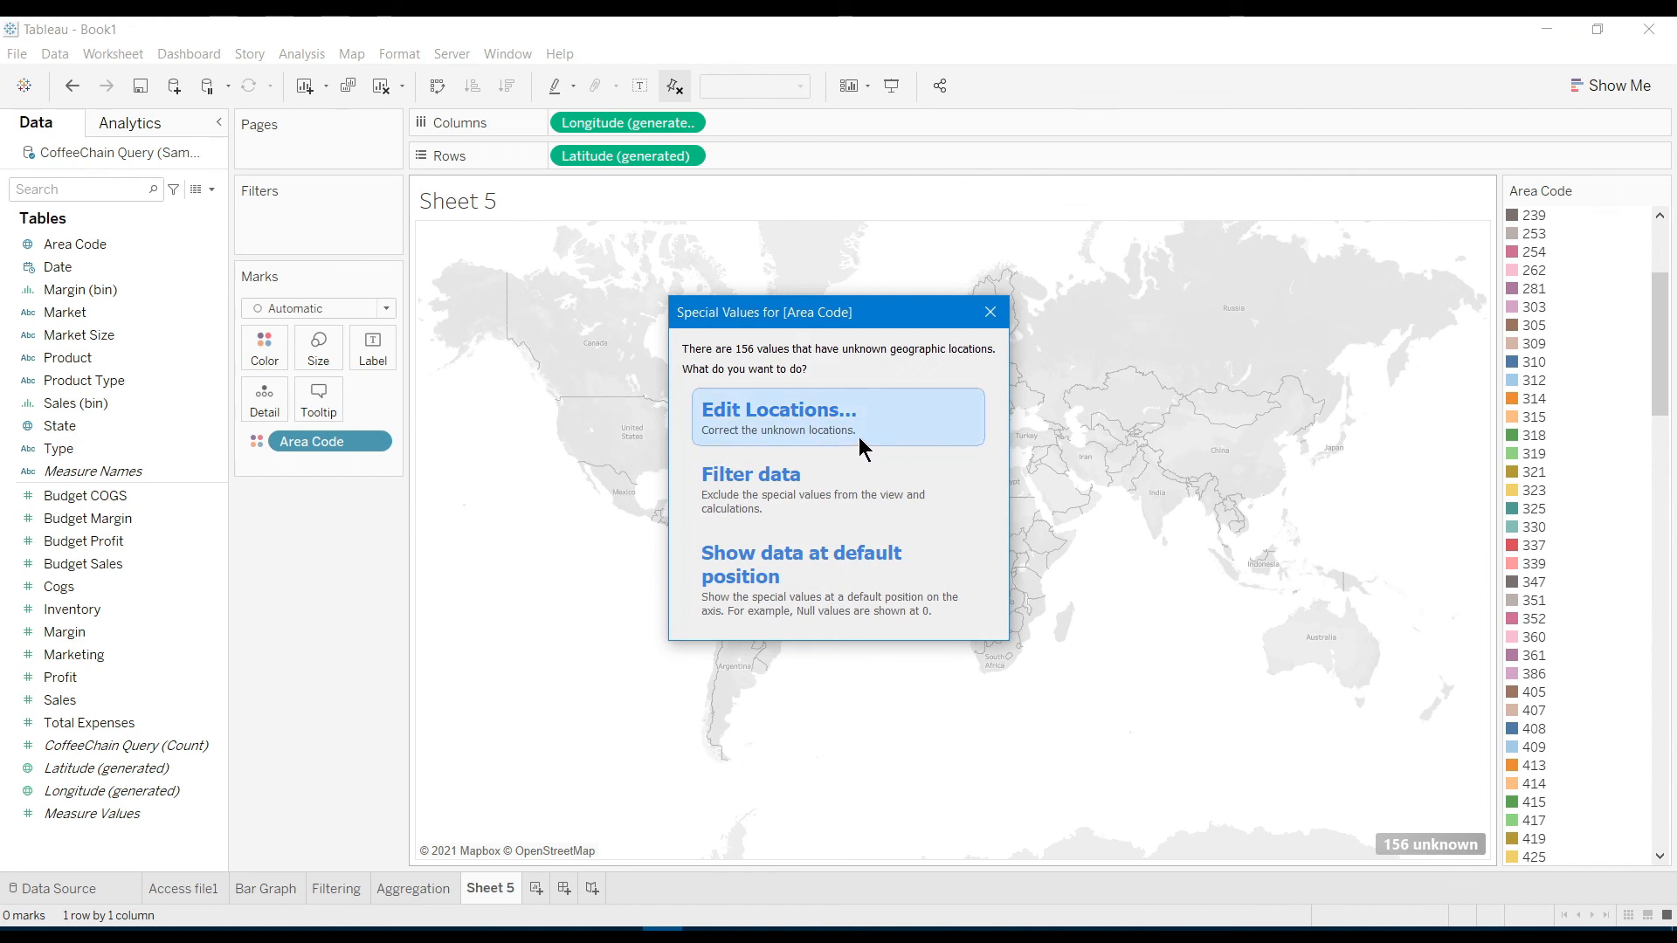
left_click(805, 480)
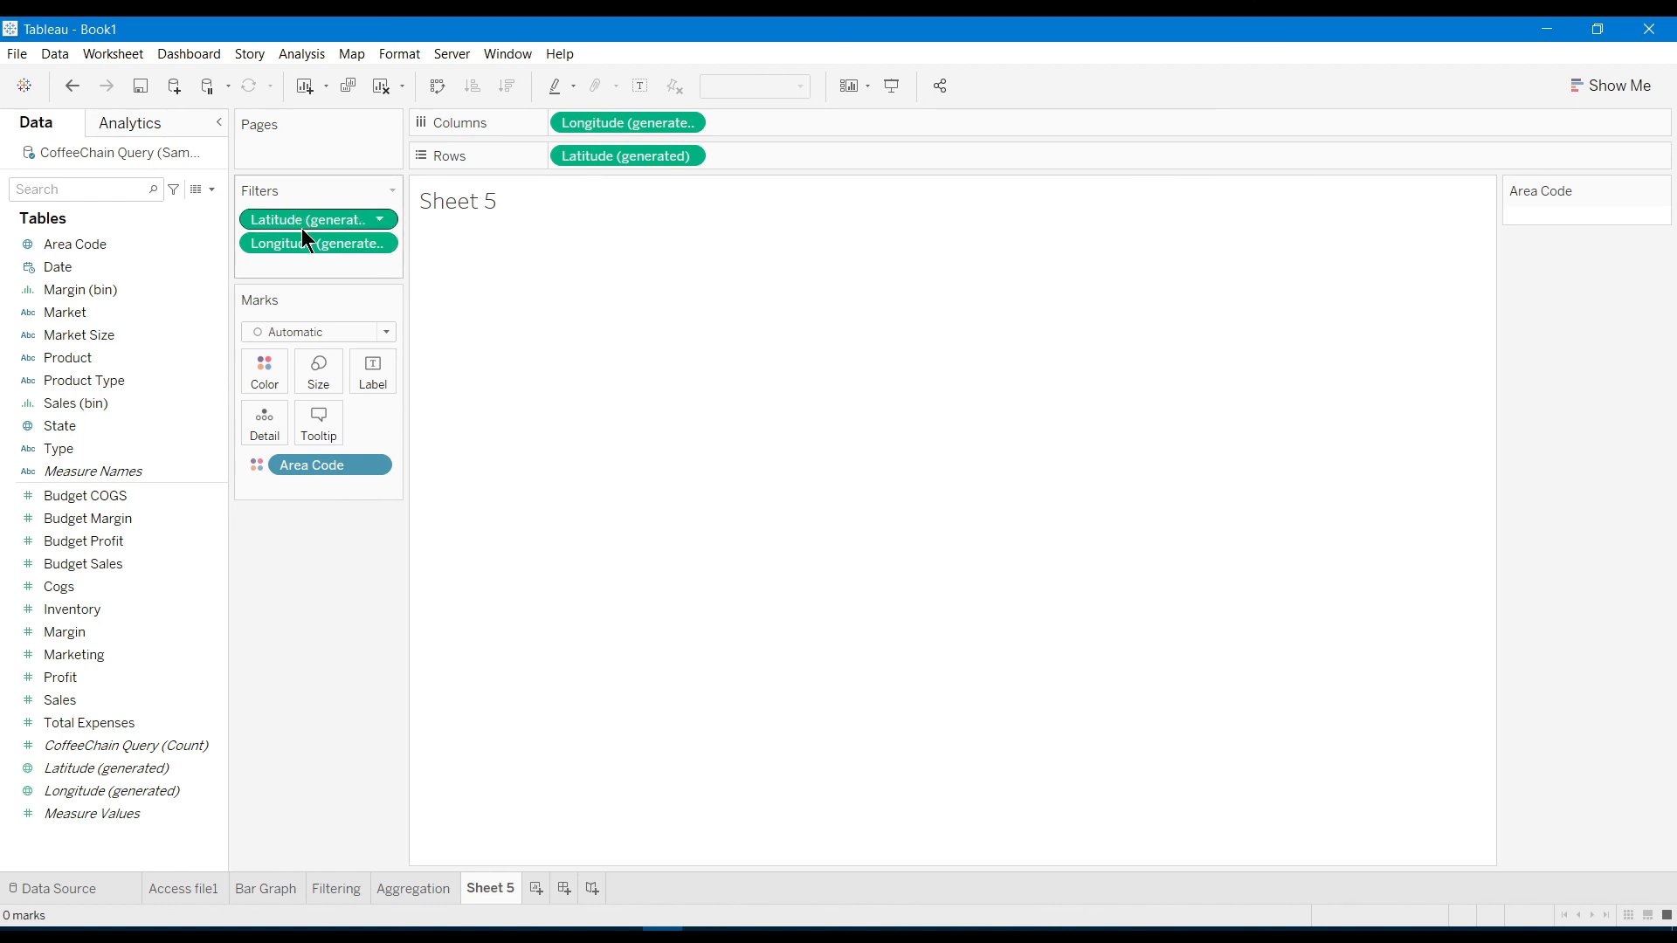
Move the Latitude and Longitude filters to Columns and Rows, then remove the duplicate pills
left_click_drag(306, 229, 788, 124)
left_click_drag(265, 219, 753, 153)
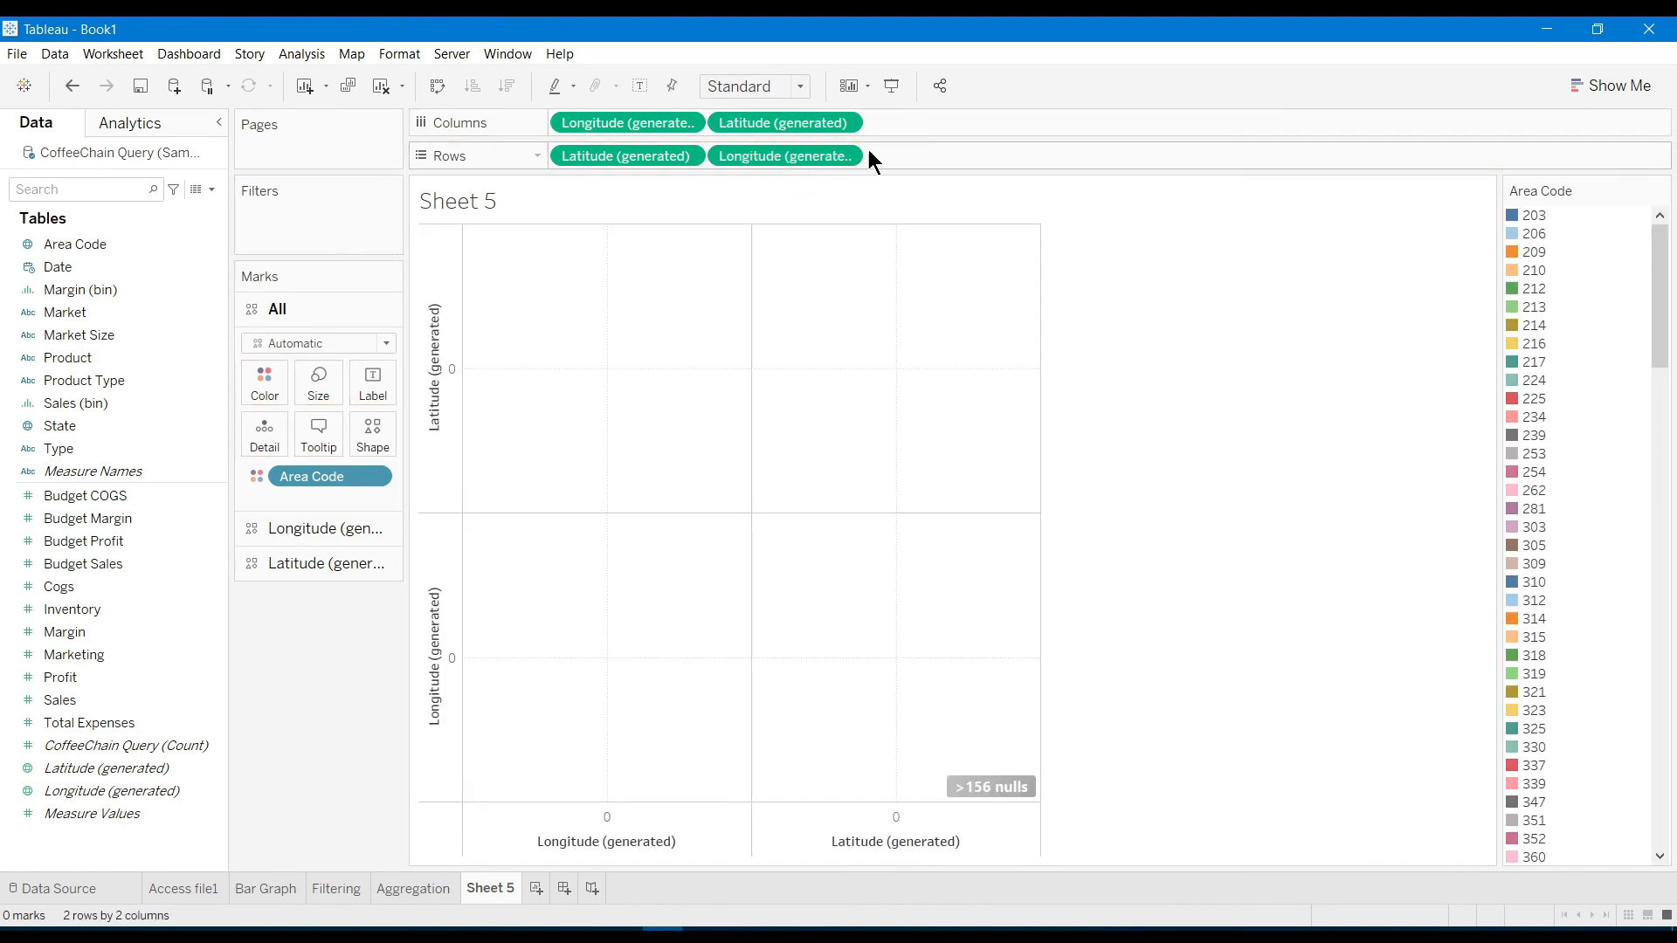
left_click(844, 122)
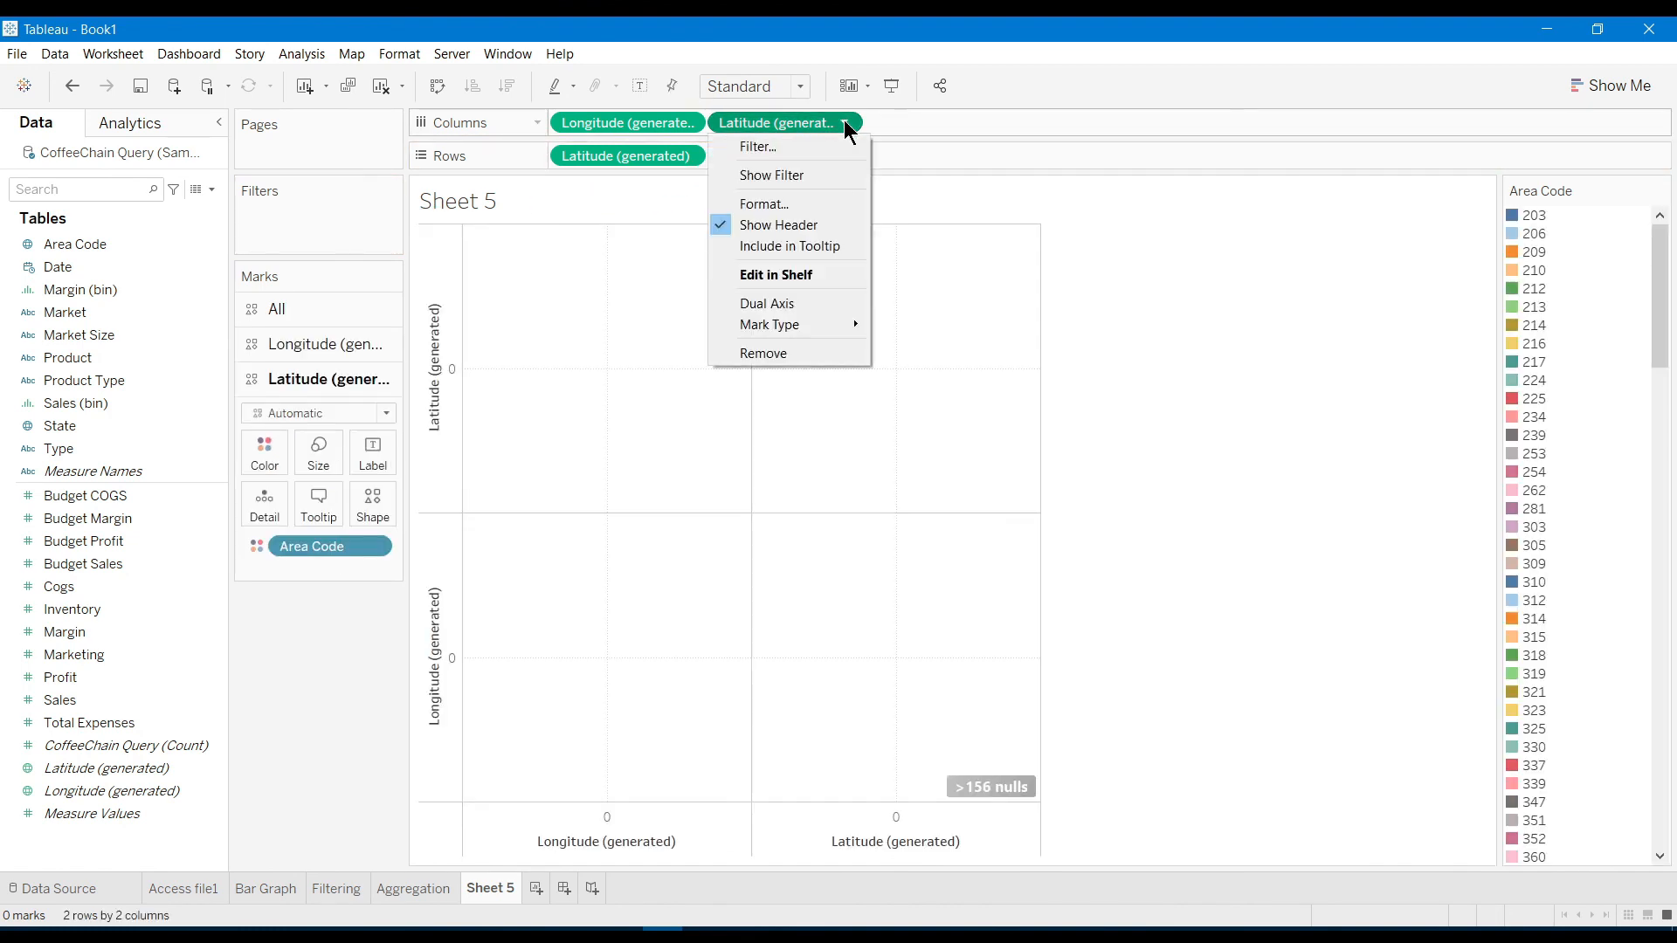
left_click(757, 355)
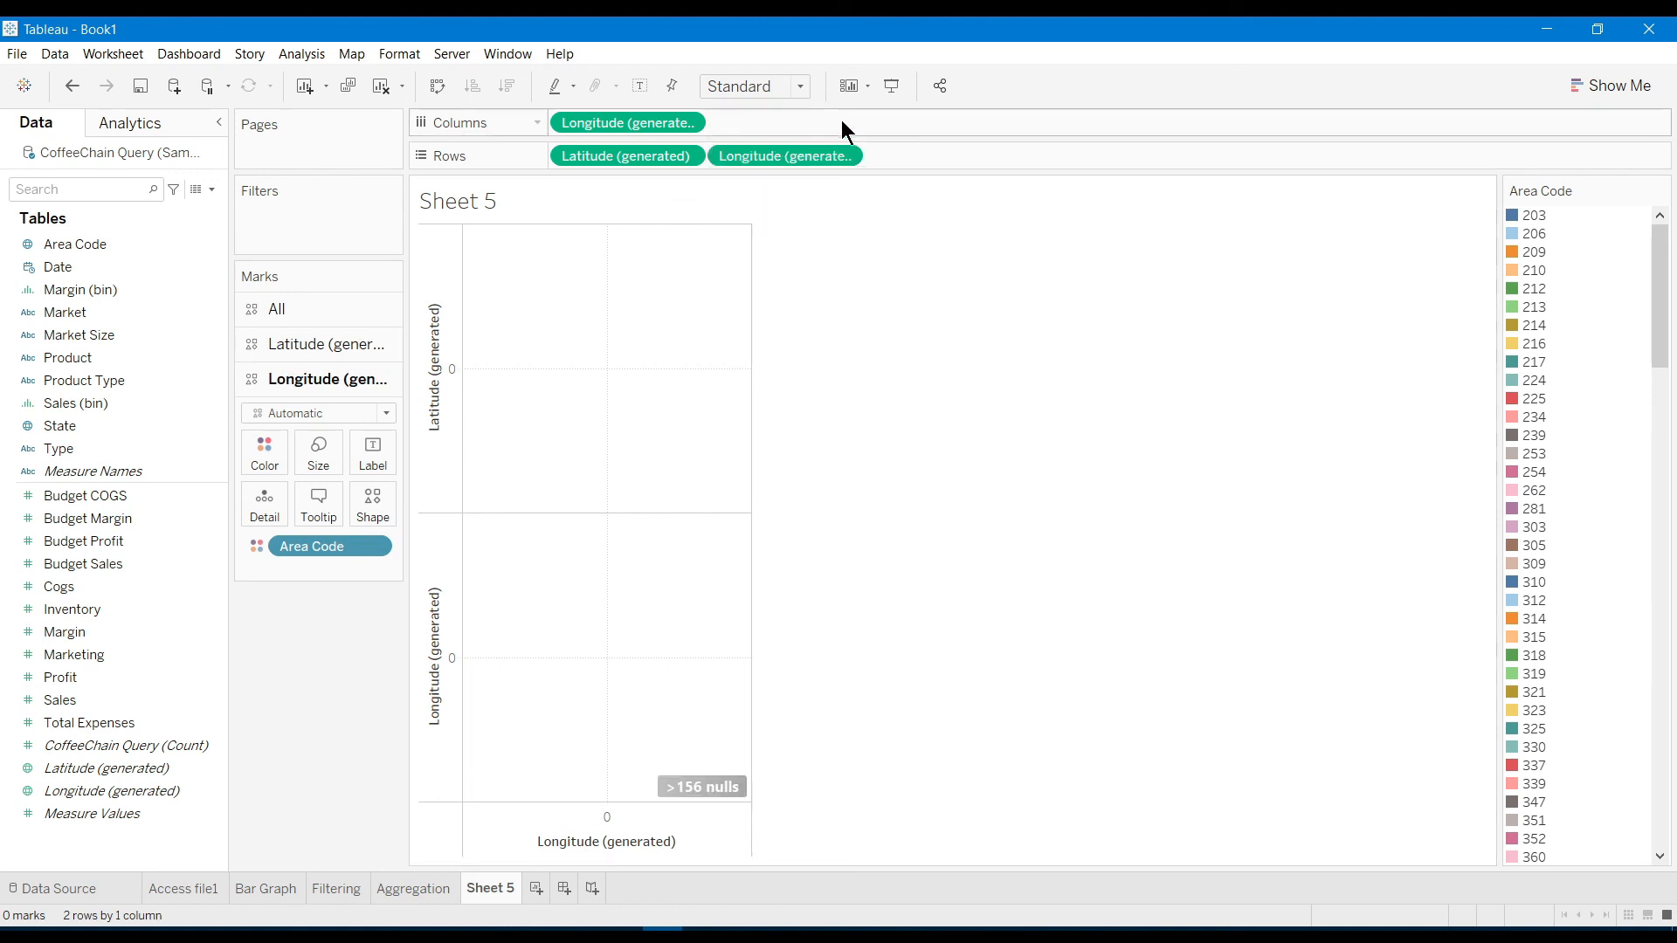
left_click(844, 156)
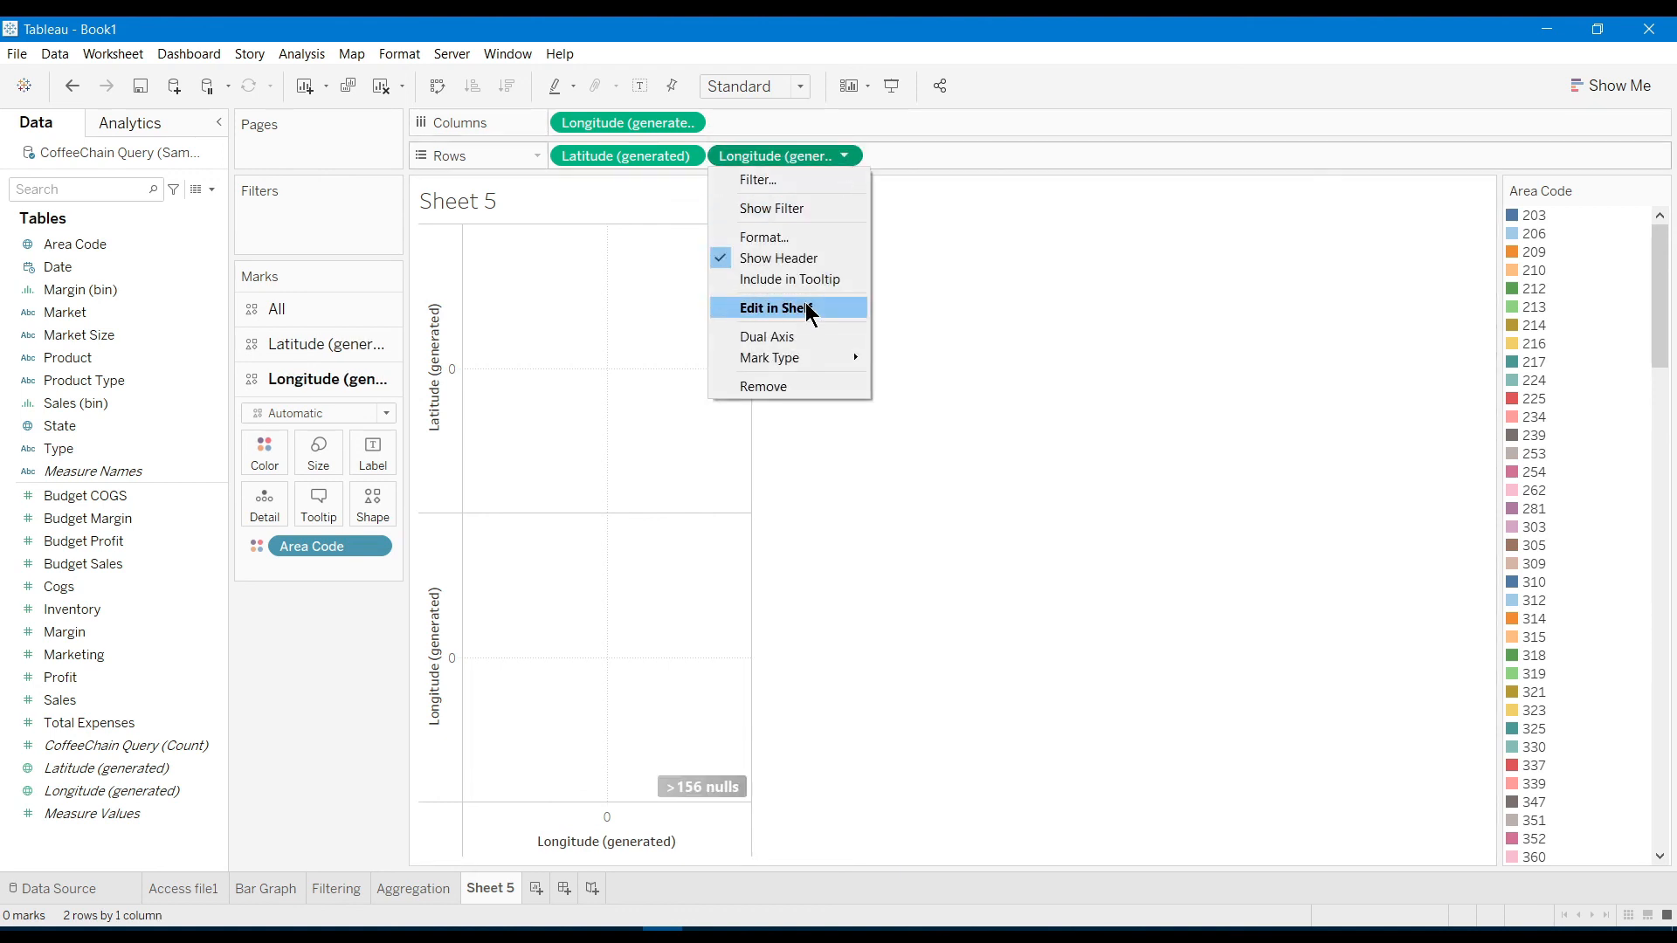
left_click(782, 393)
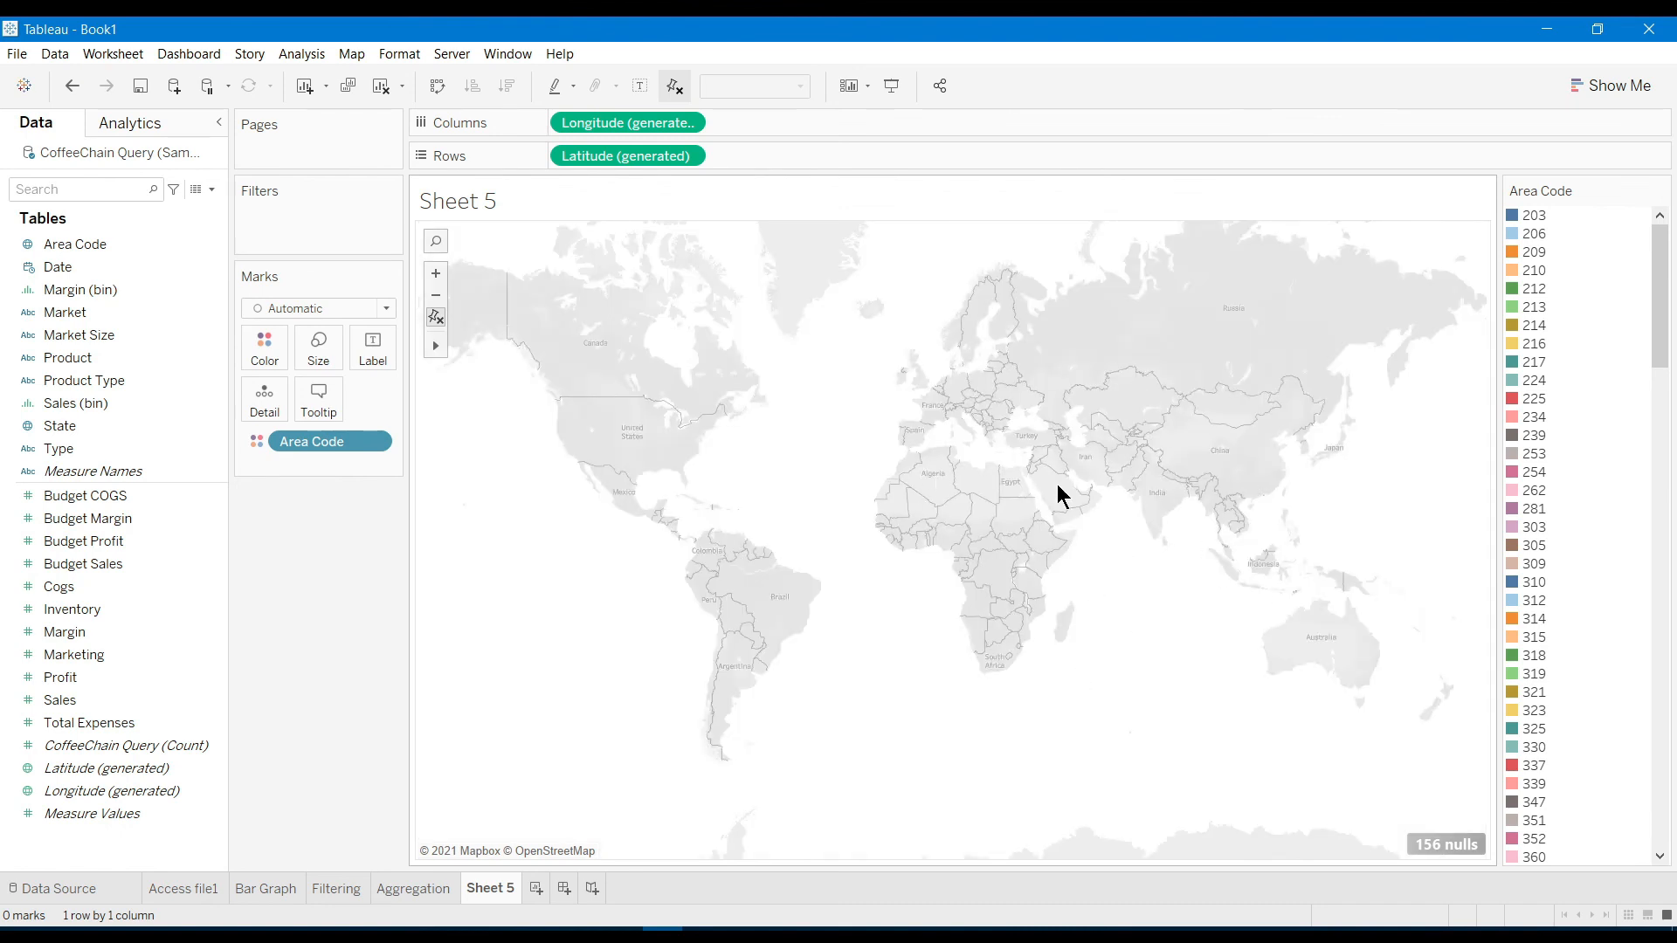
Switch Sheet 5 to a filled map of Area Code and zoom the map in and out
left_click(1616, 85)
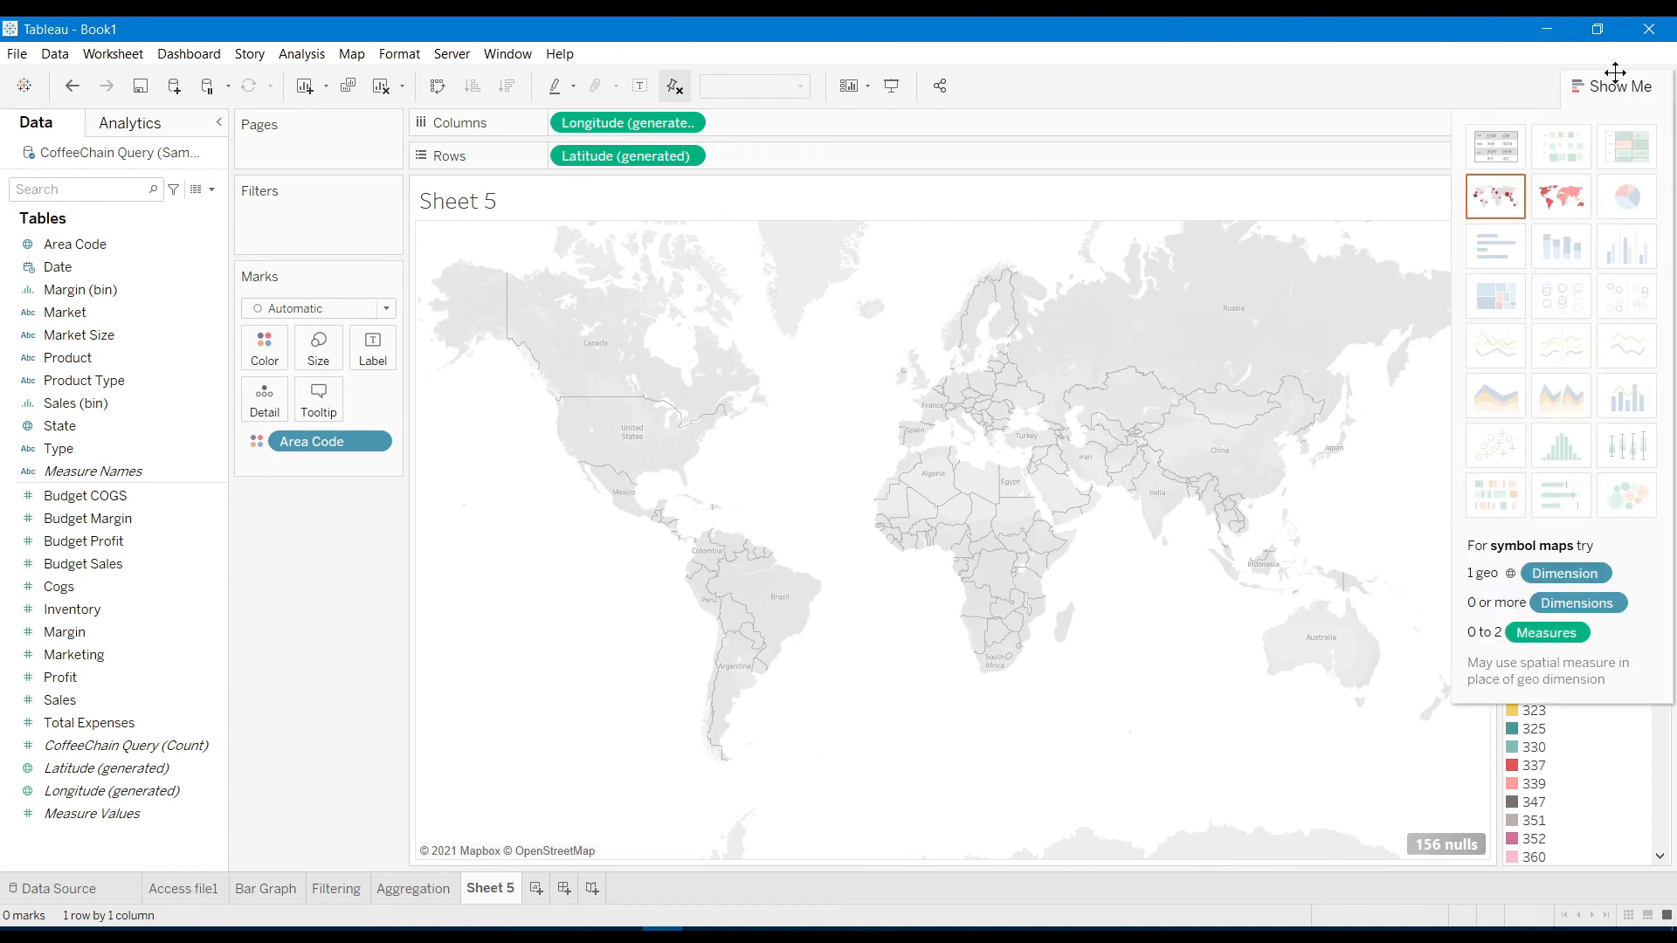
left_click(1549, 202)
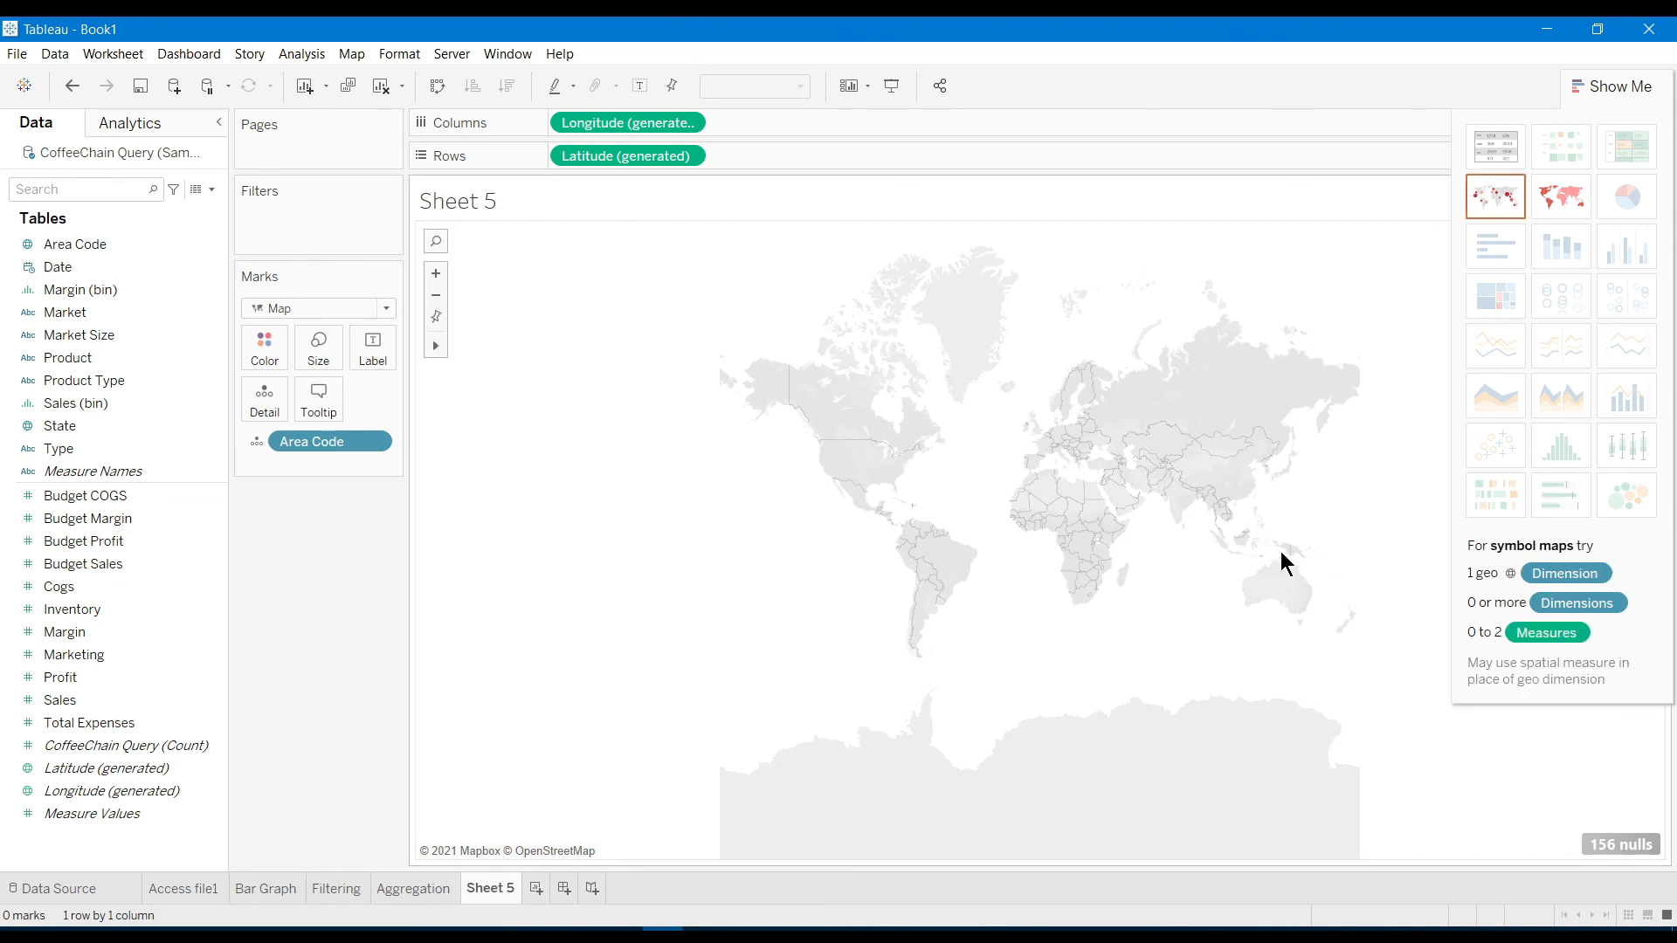
scroll(1240, 564, "up", 3)
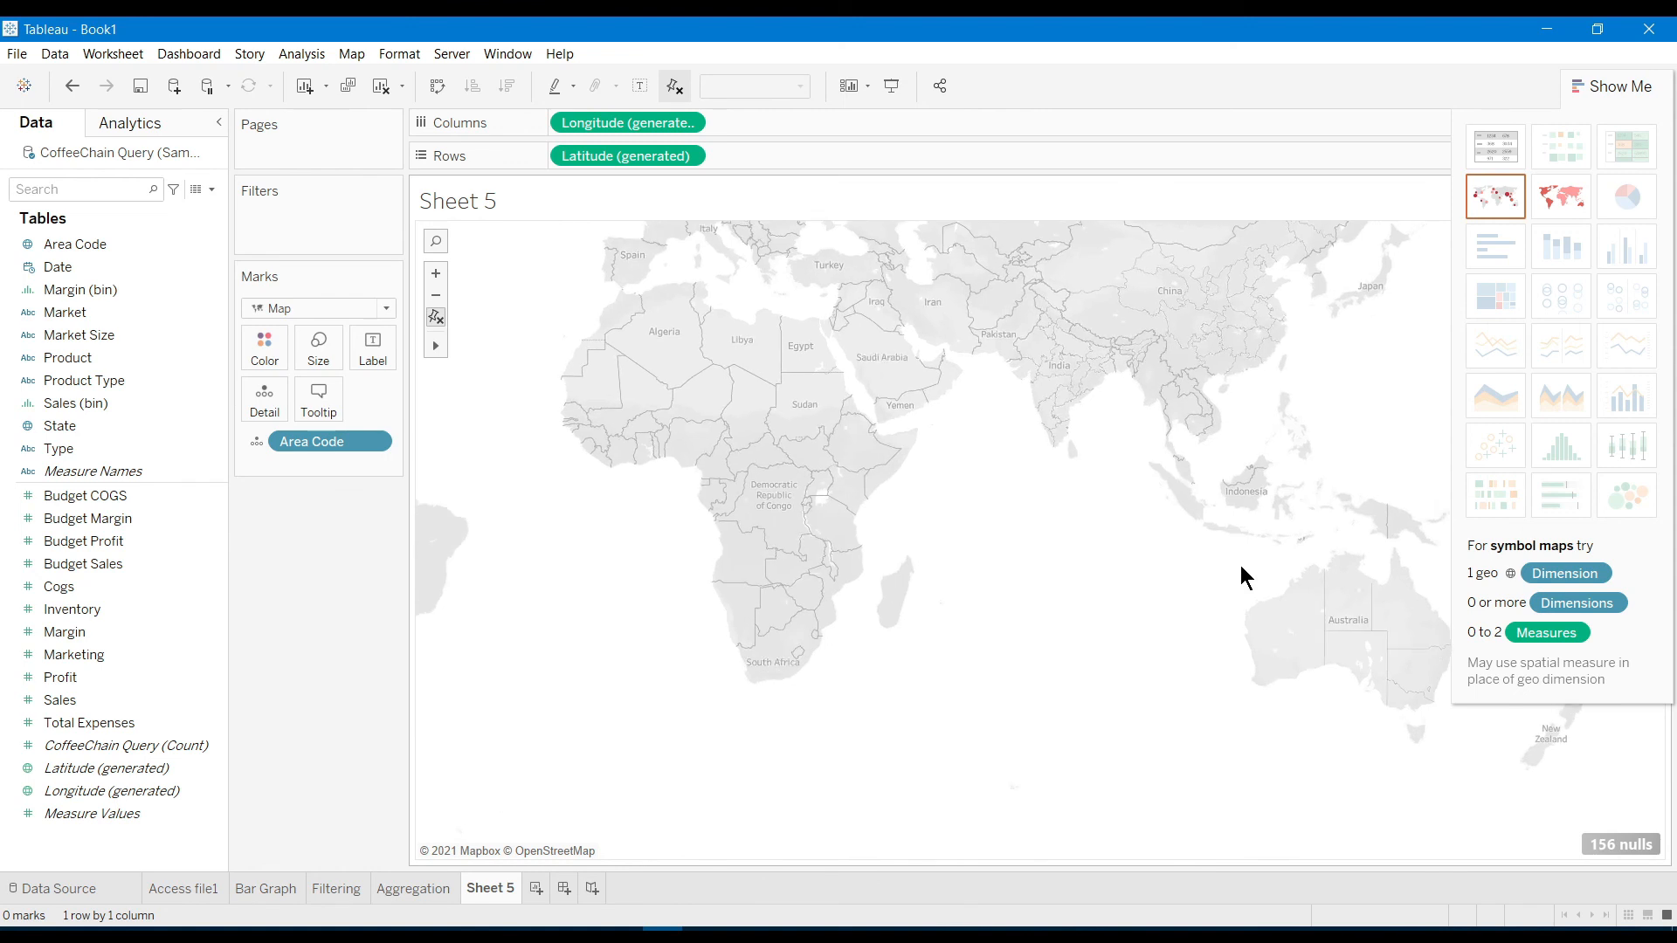
scroll(1241, 568, "down", 1)
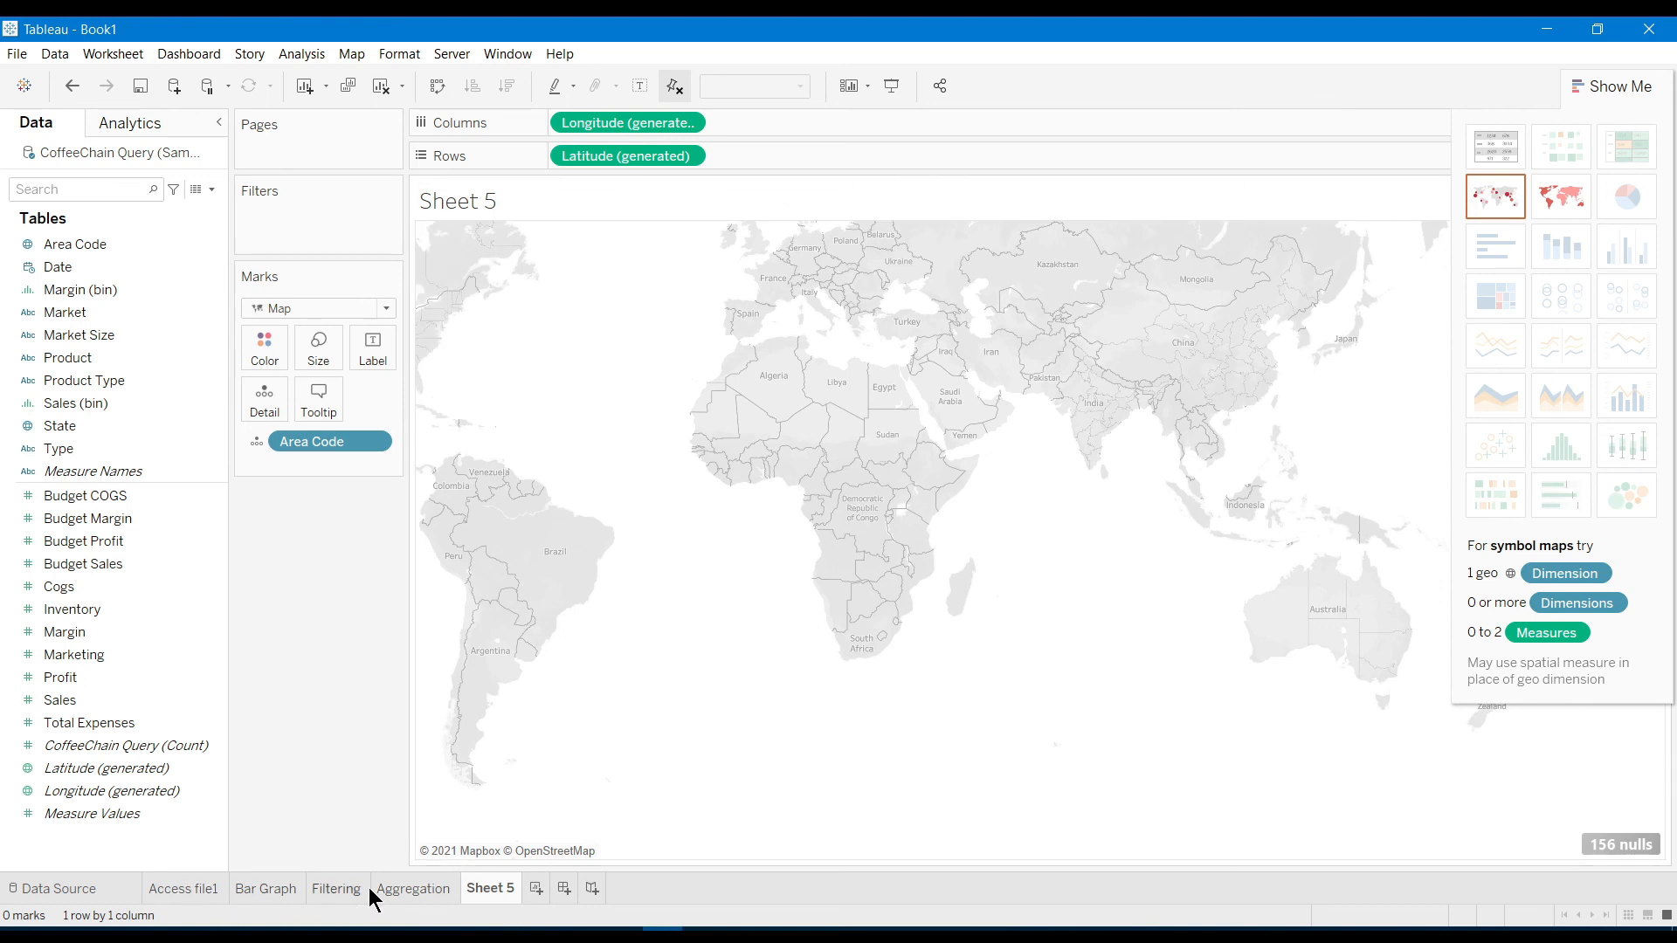
Create Dashboard 1 with Access file1 stacked above Bar Graph
left_click(564, 890)
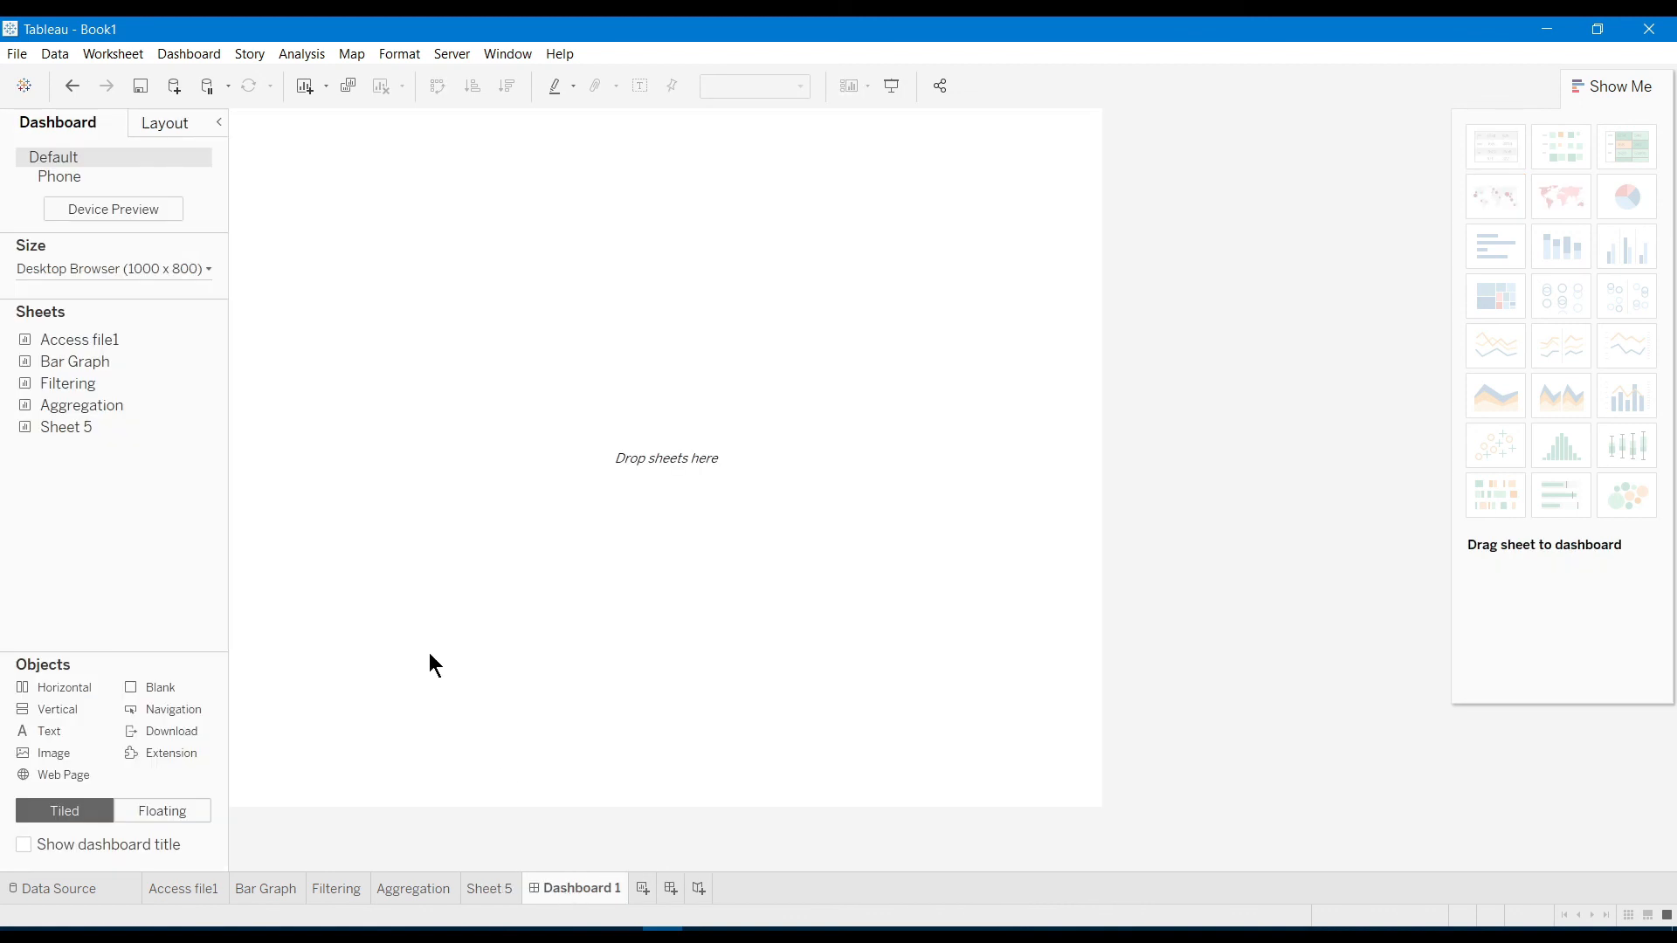
left_click_drag(106, 344, 233, 304)
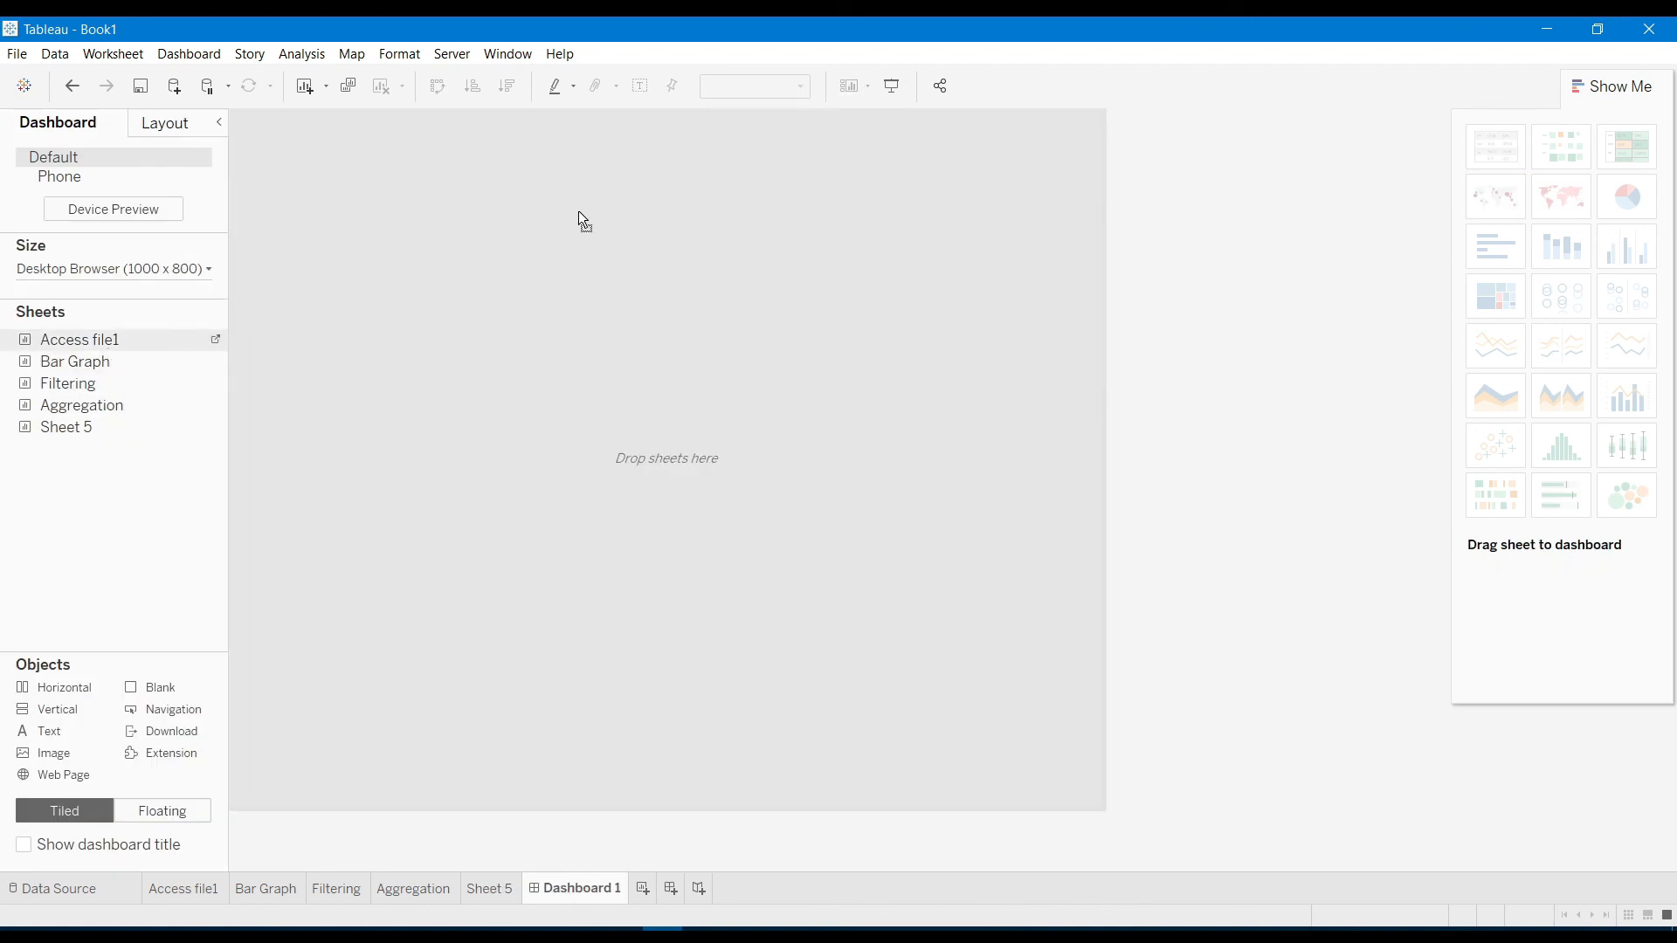
left_click_drag(579, 213, 580, 224)
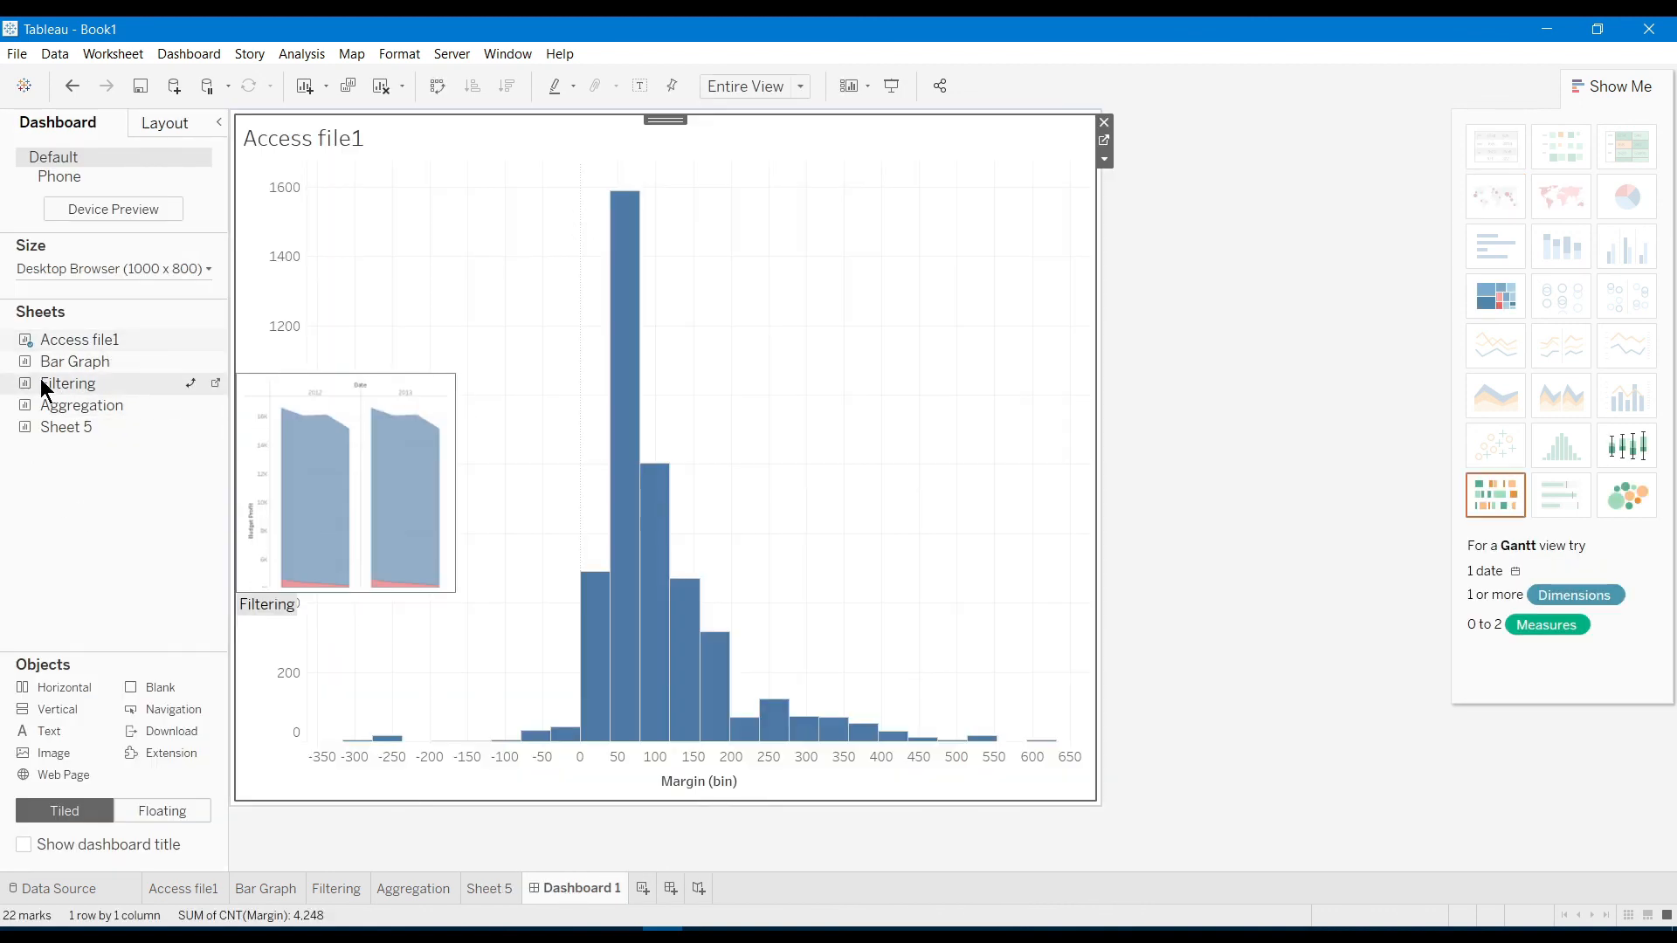
left_click_drag(60, 371, 535, 669)
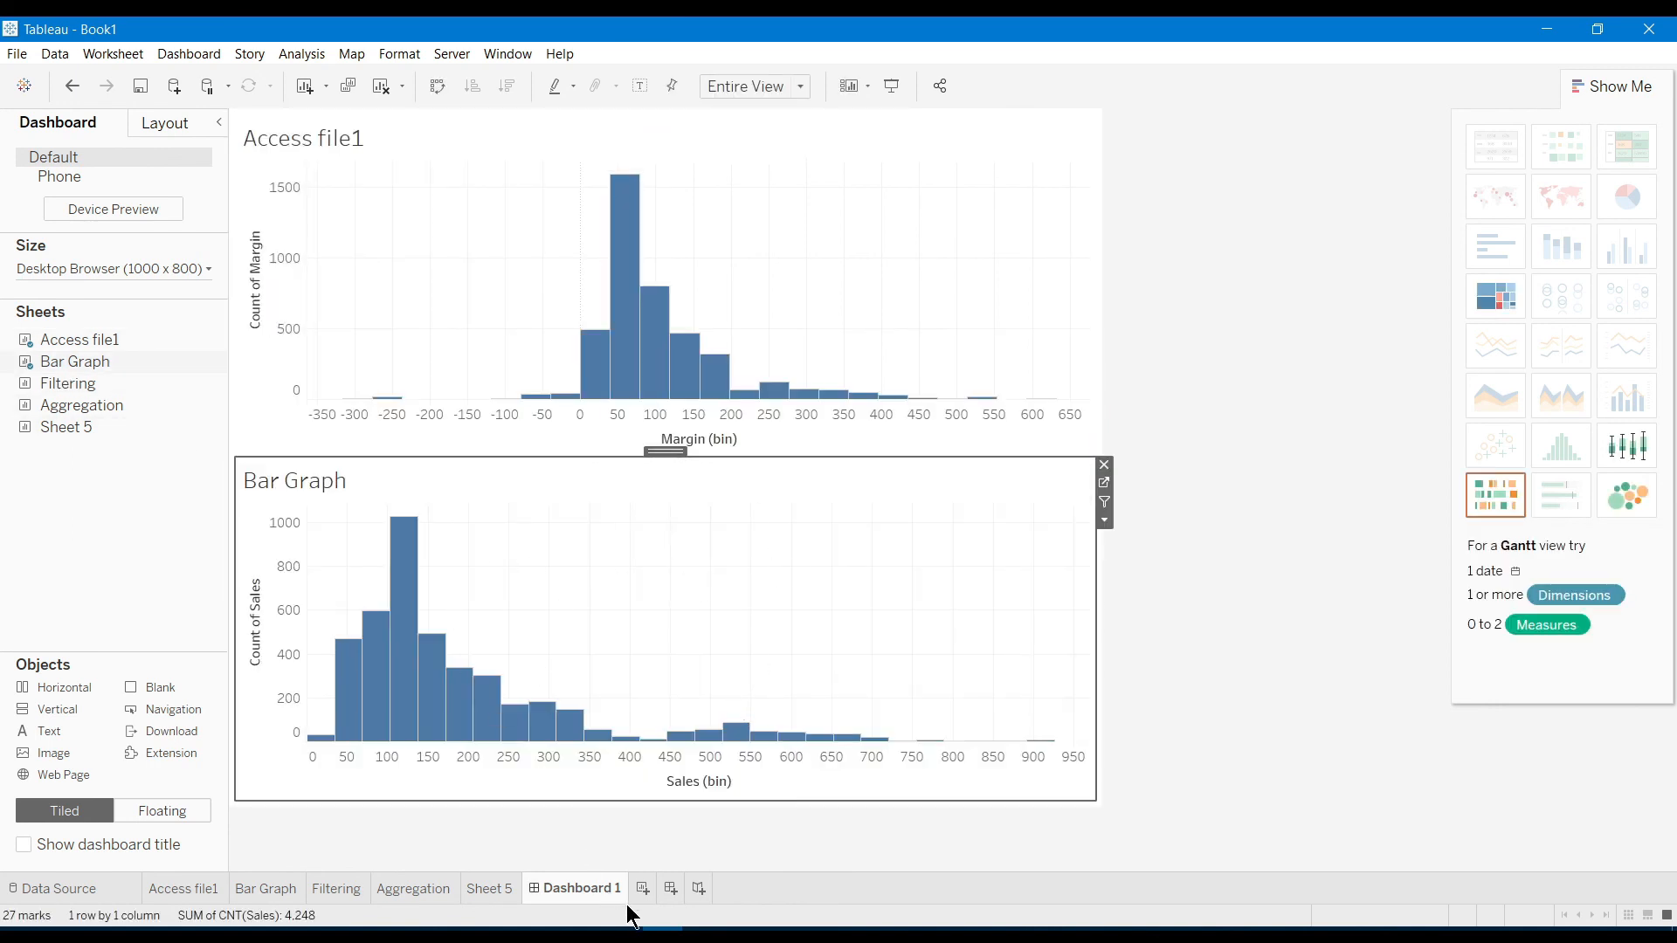
Create Dashboard 2 with Filtering above Aggregation, test highlighting, and start a new story
left_click(666, 891)
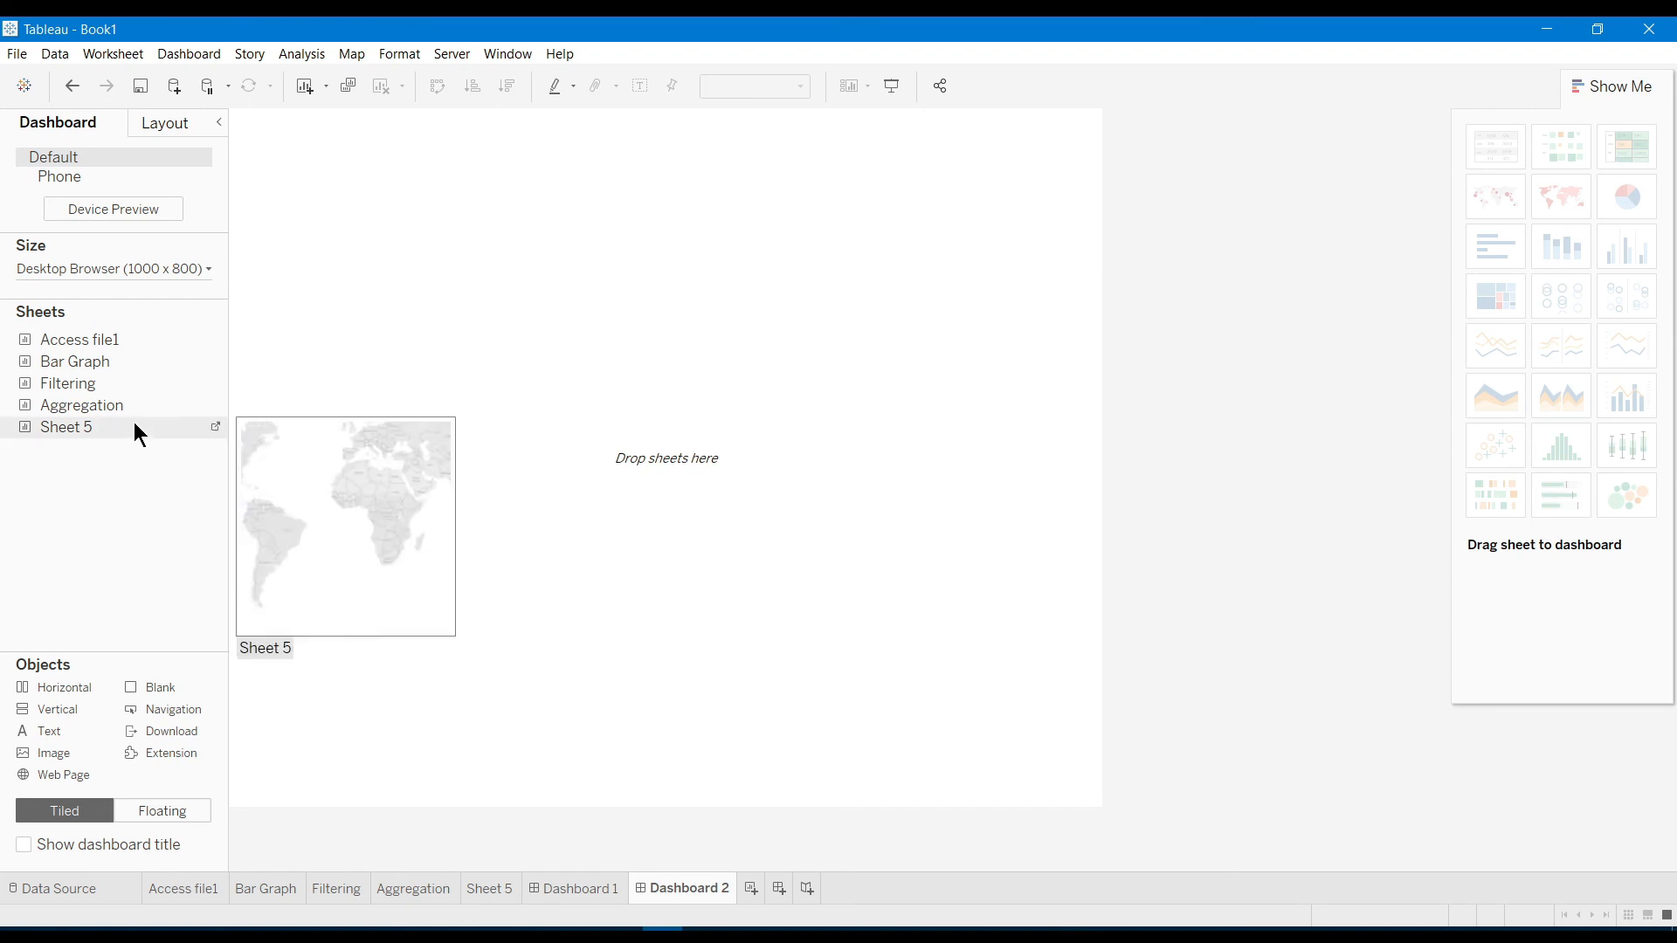
left_click_drag(91, 393, 561, 337)
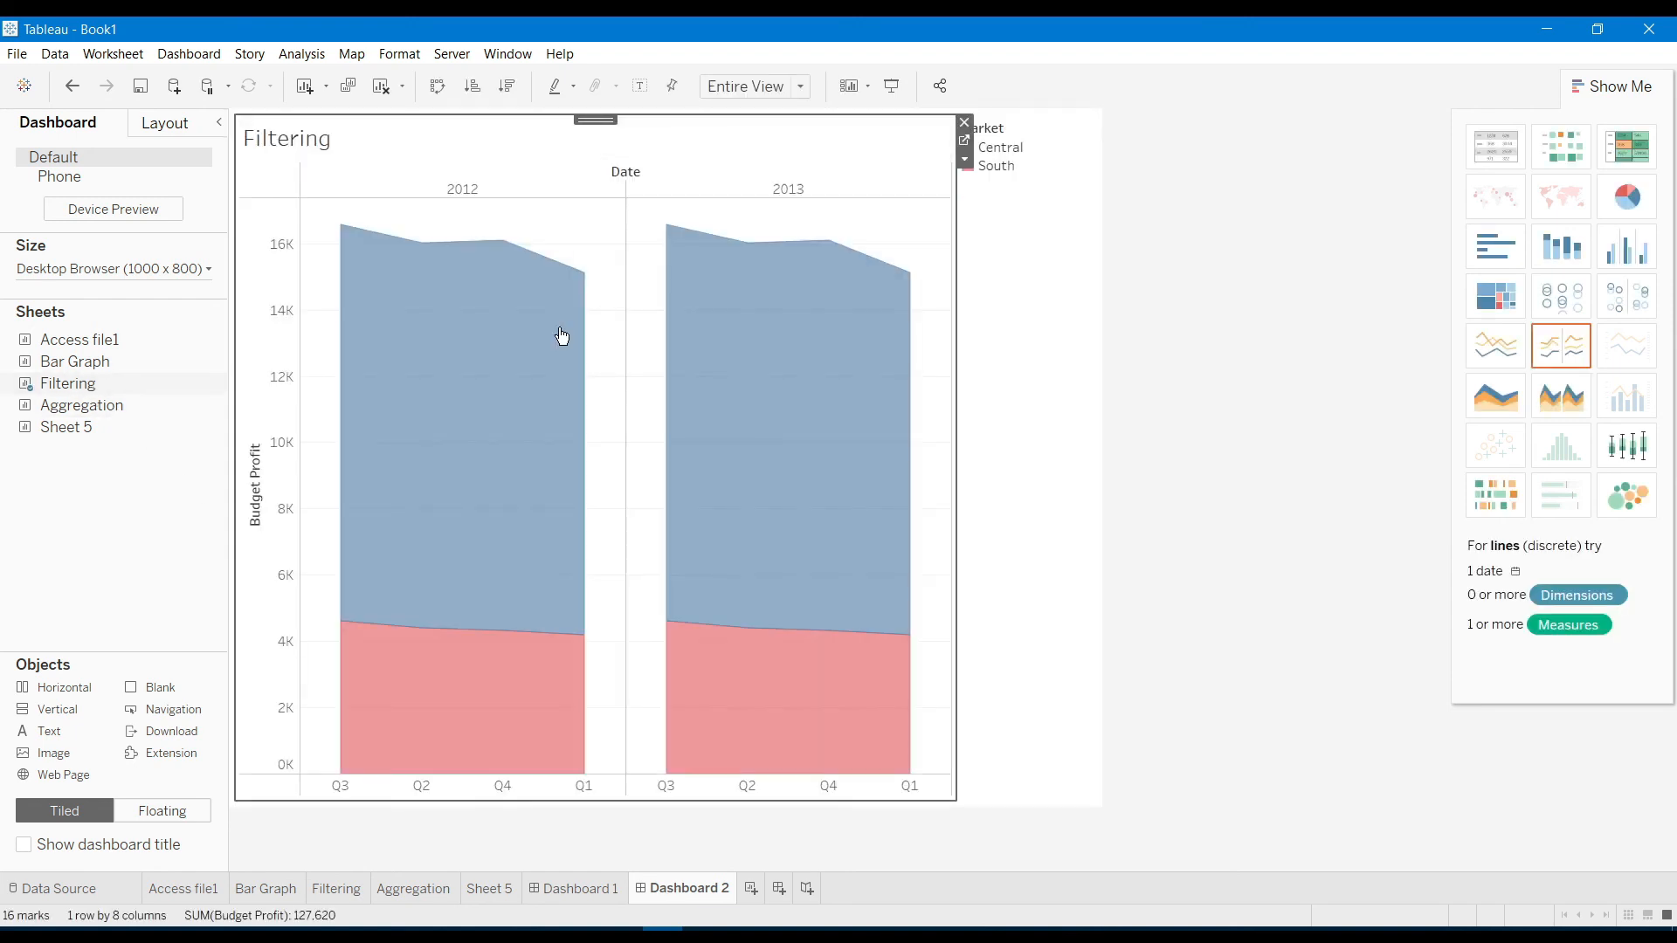
left_click_drag(98, 402, 626, 626)
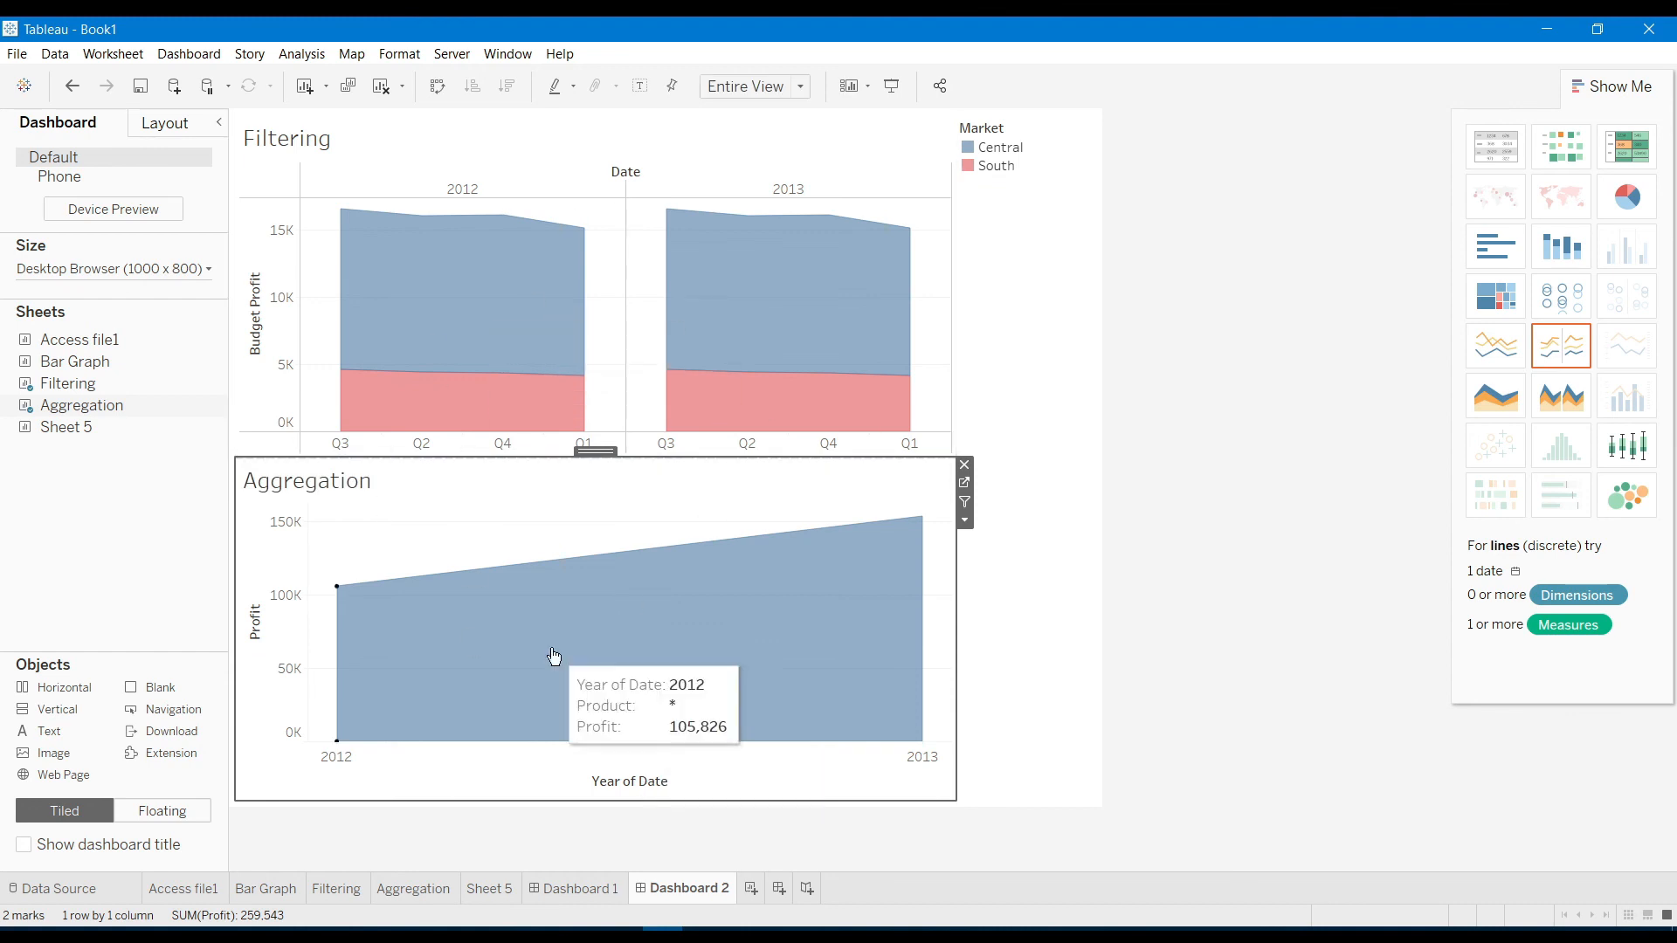
left_click(635, 298)
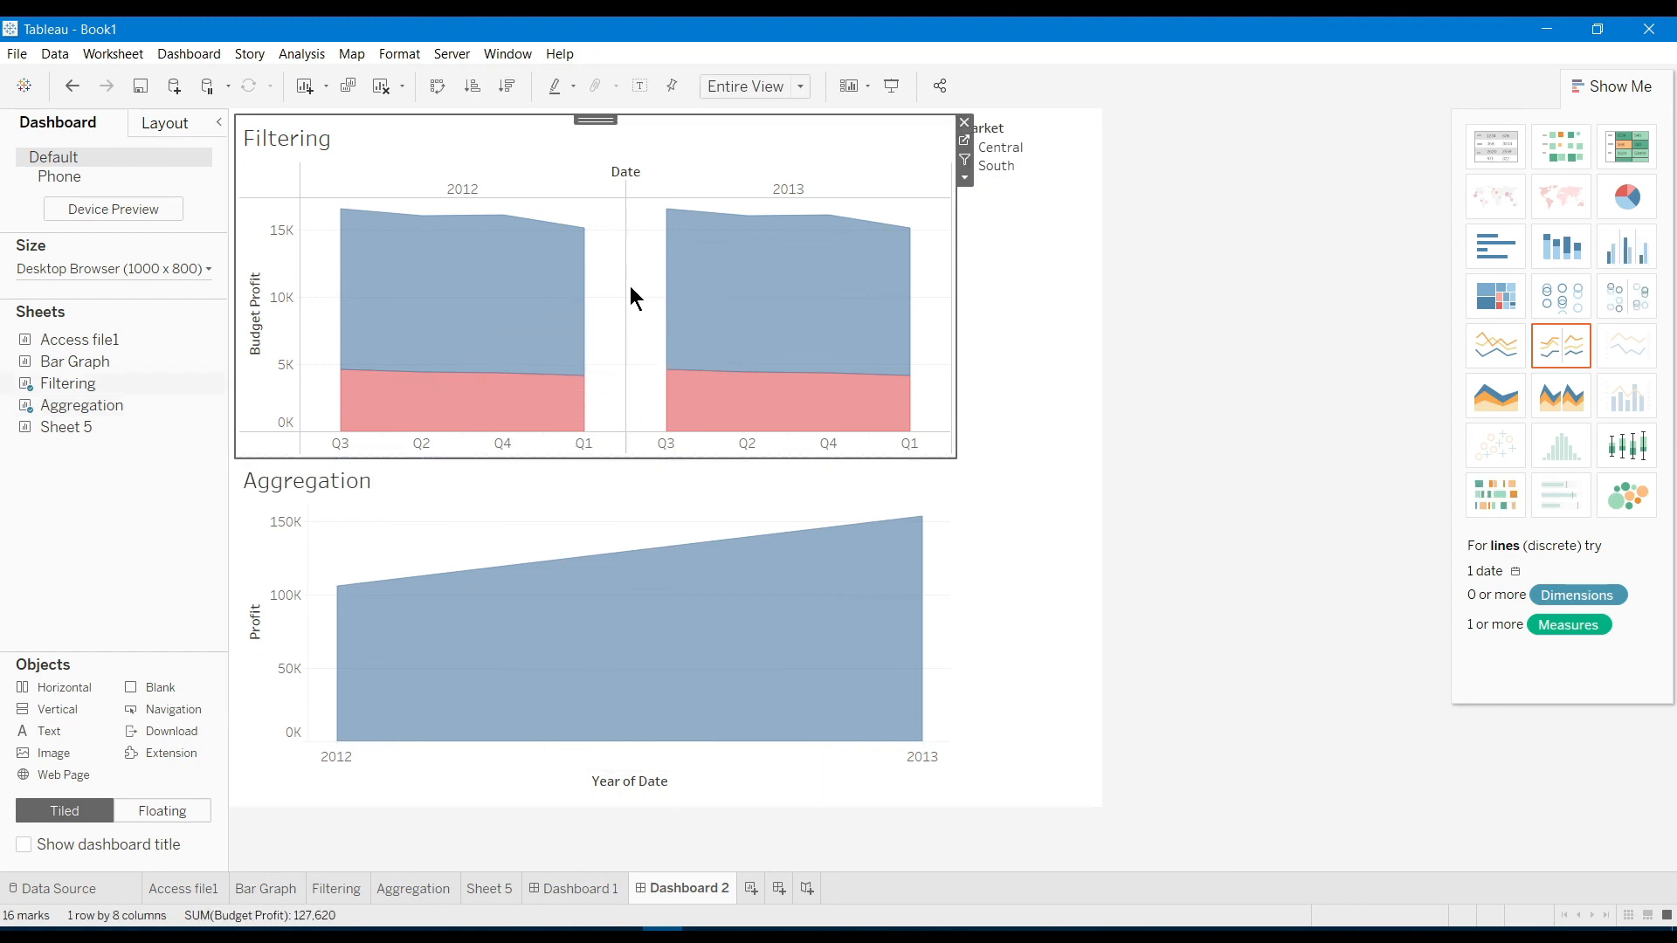
left_click(489, 327)
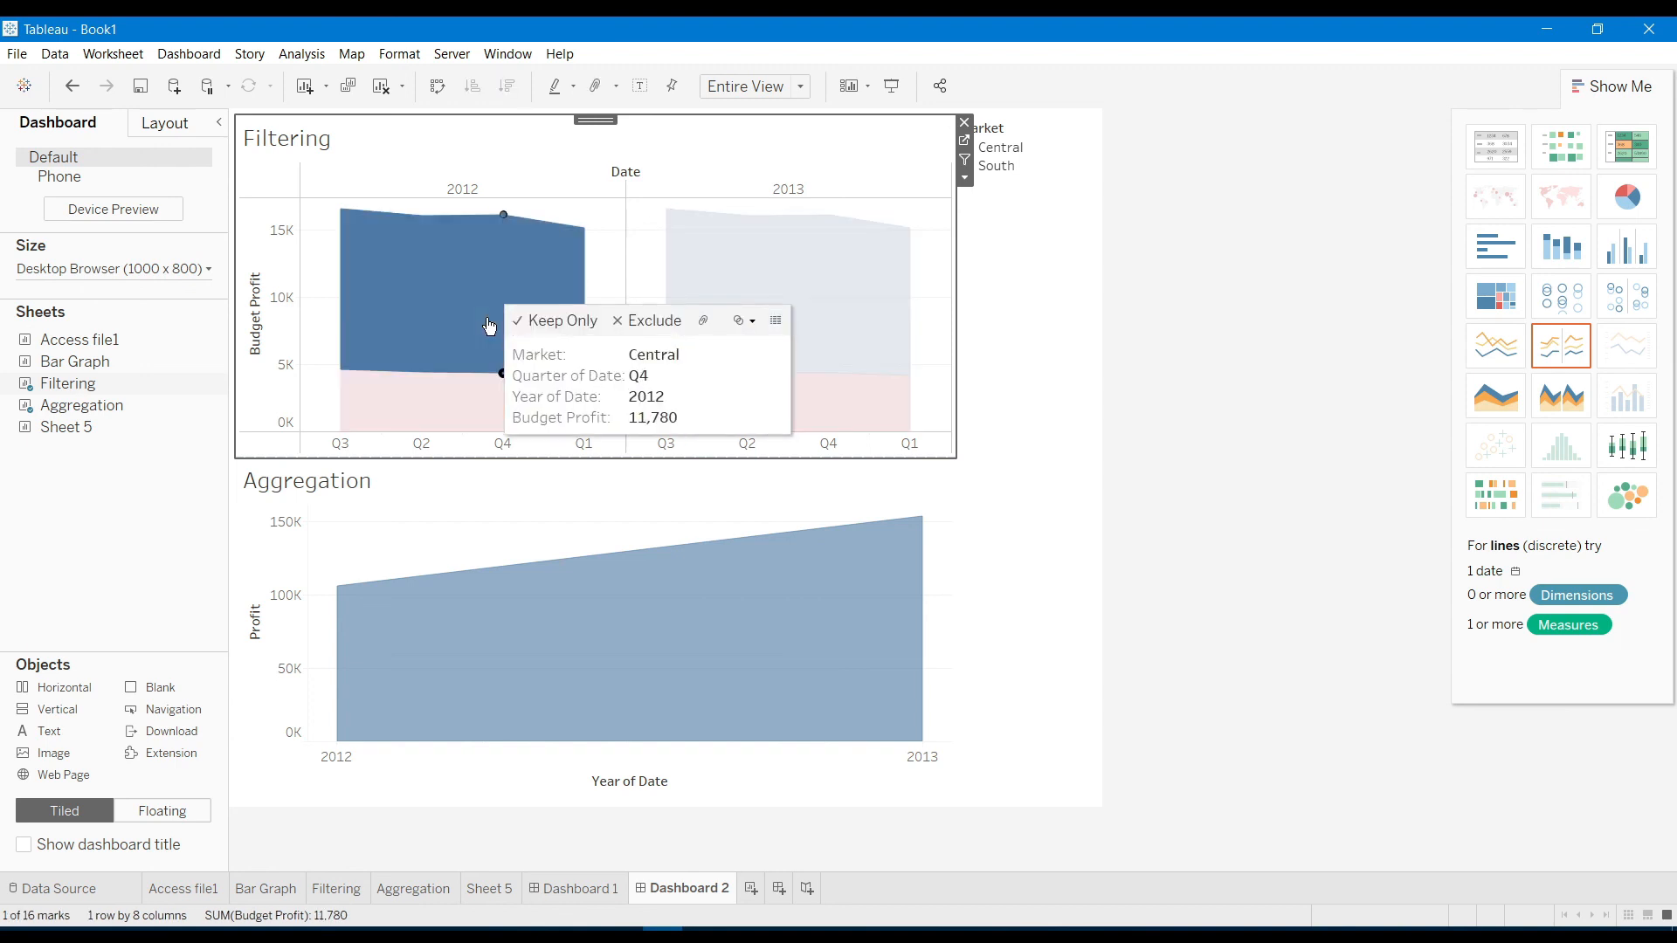
left_click(654, 234)
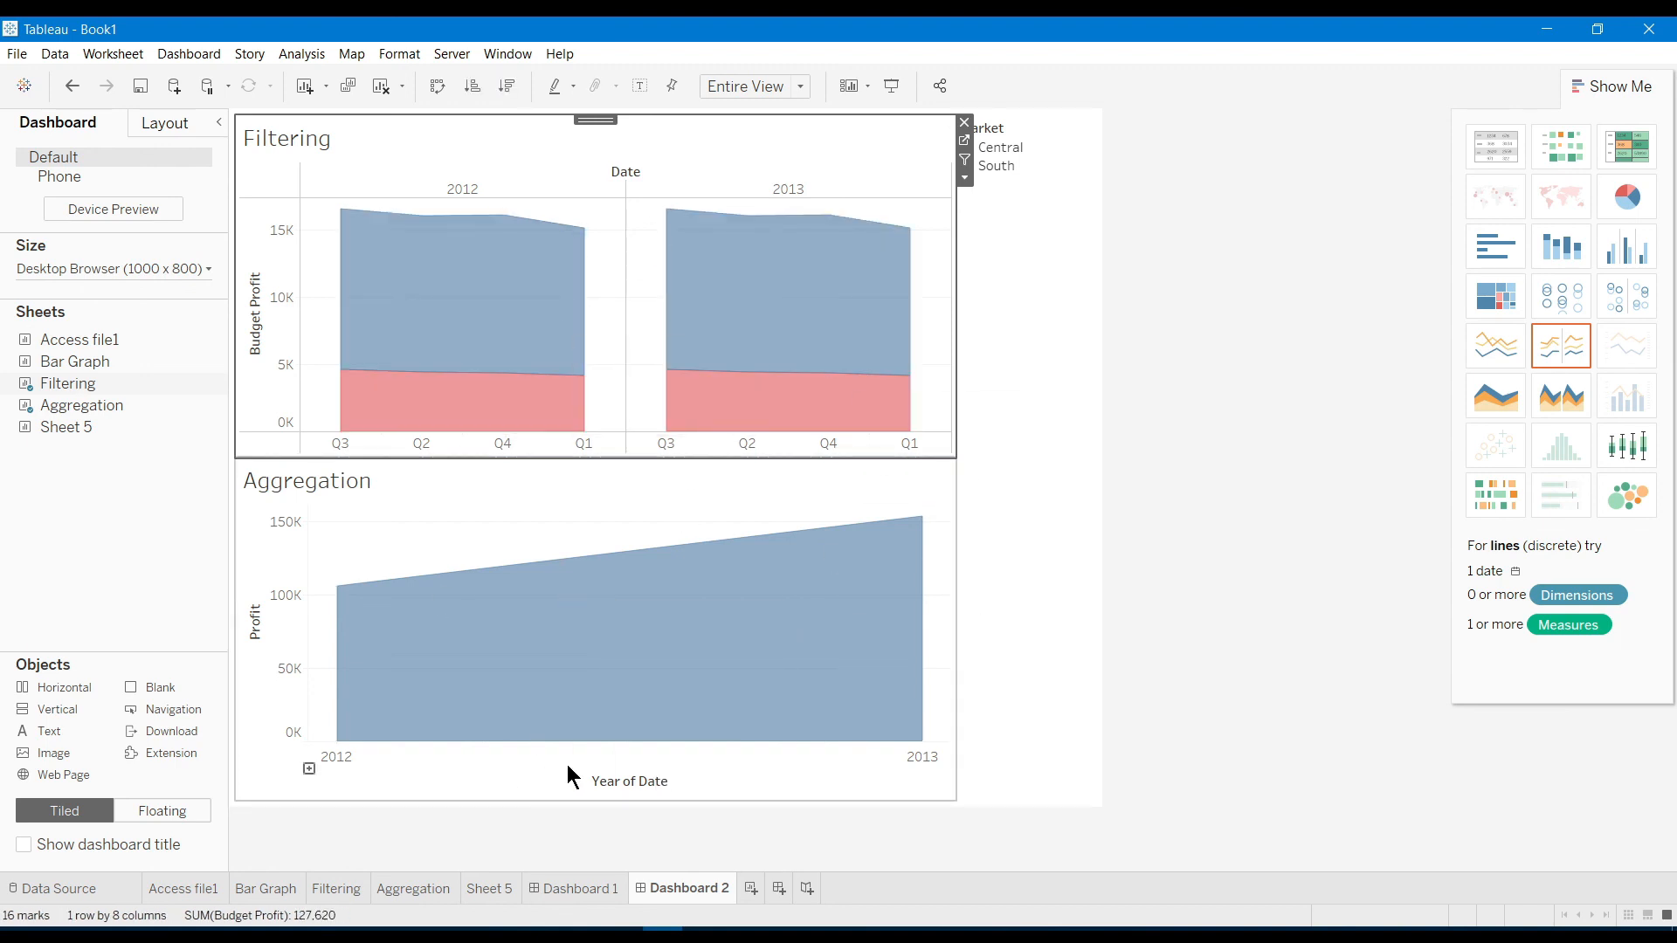
left_click(805, 890)
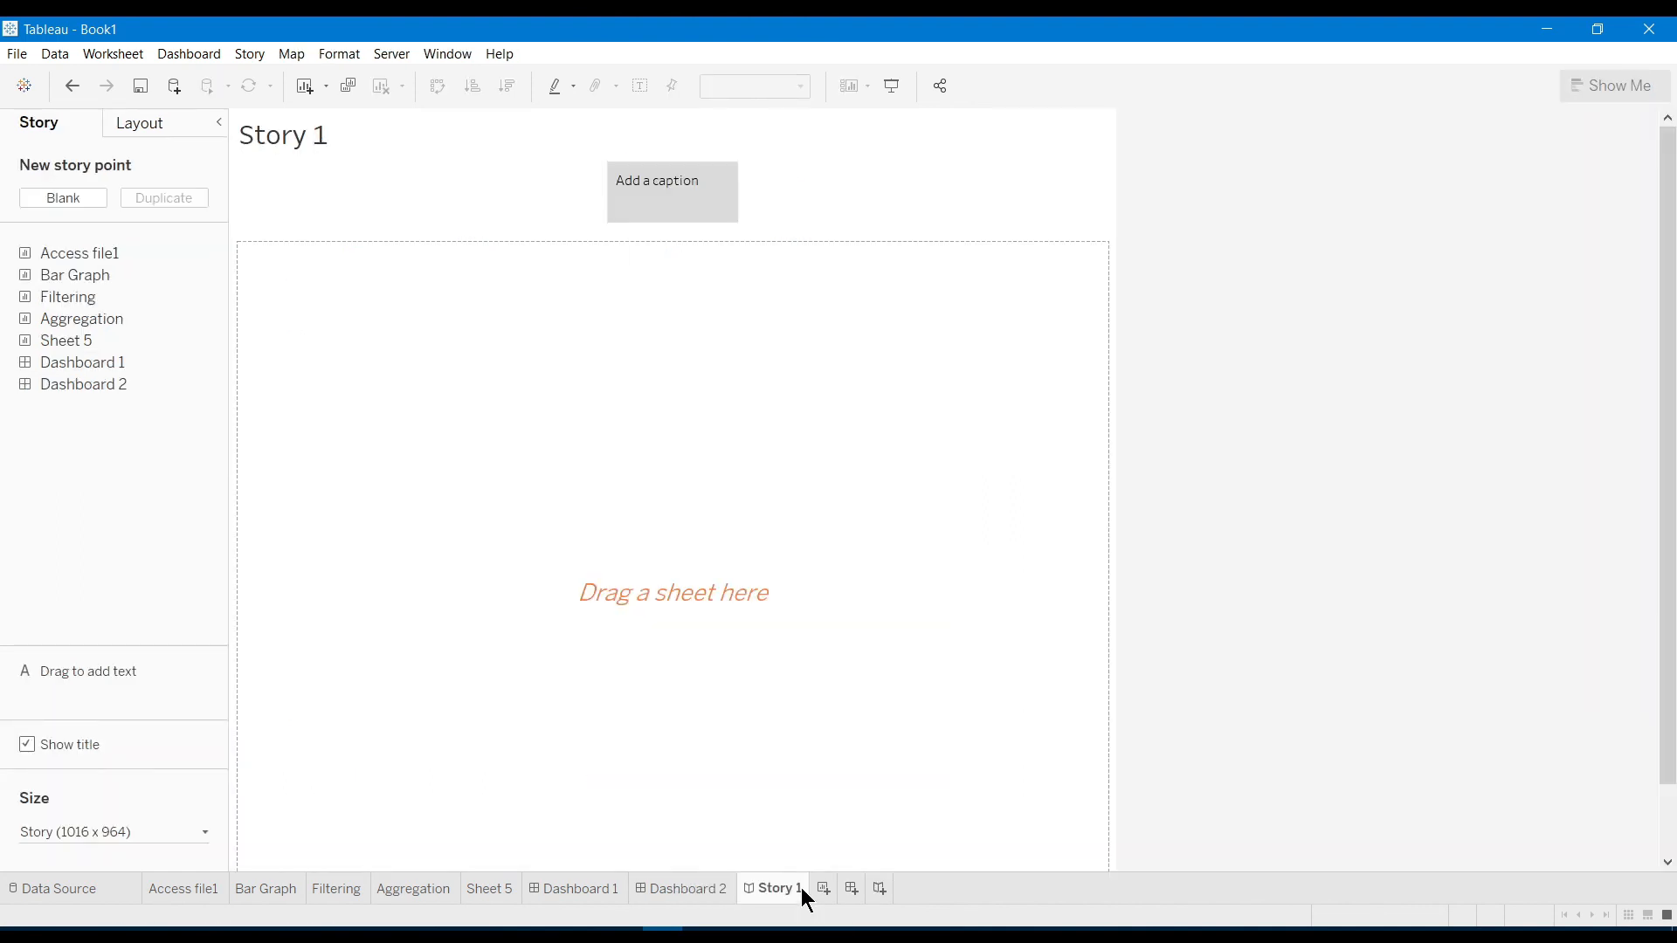
Fill Story 1's point with Access file1, swap in Bar Graph, then replace it with Dashboard 1
left_click(74, 360)
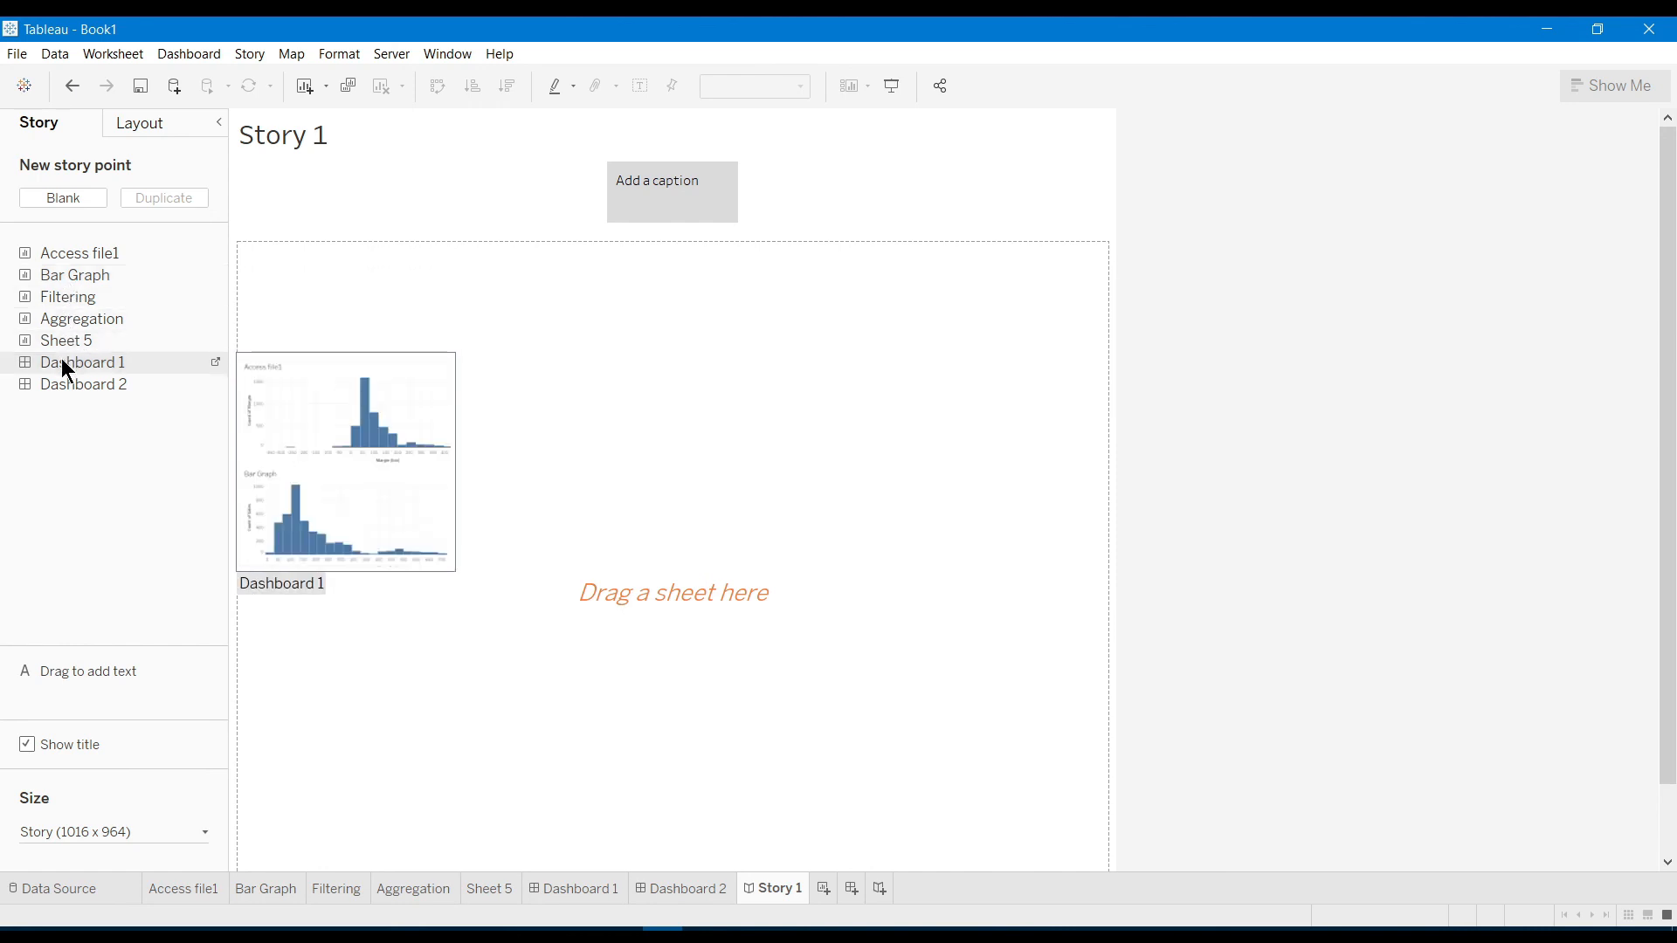
left_click_drag(73, 250, 609, 416)
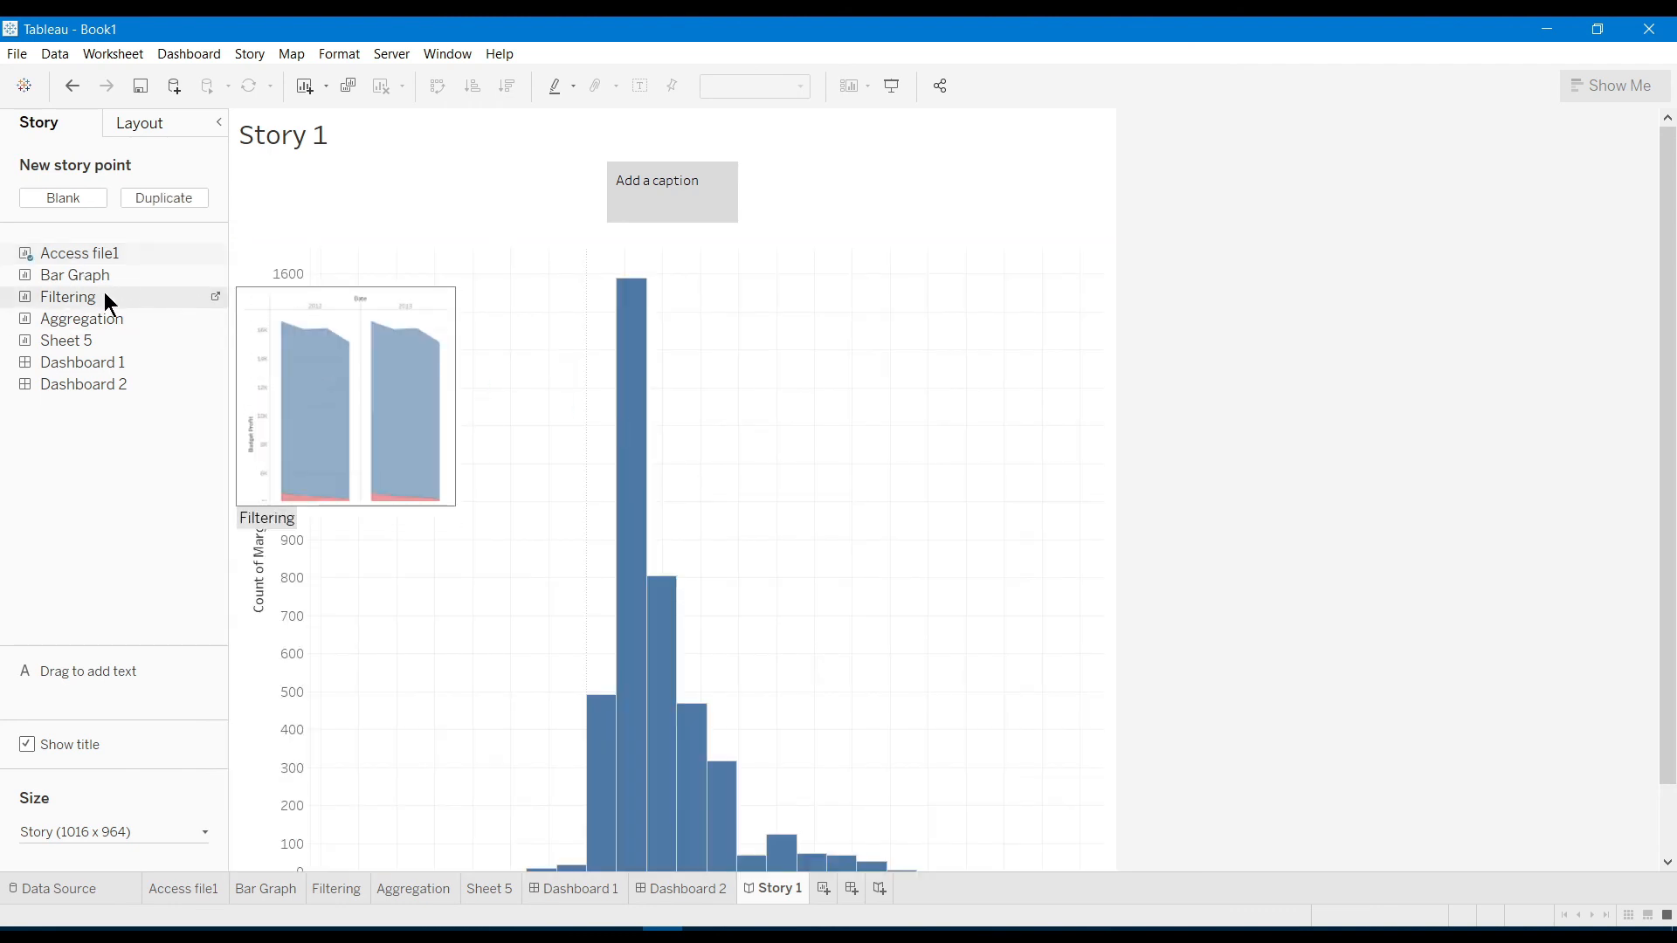
left_click_drag(101, 281, 598, 412)
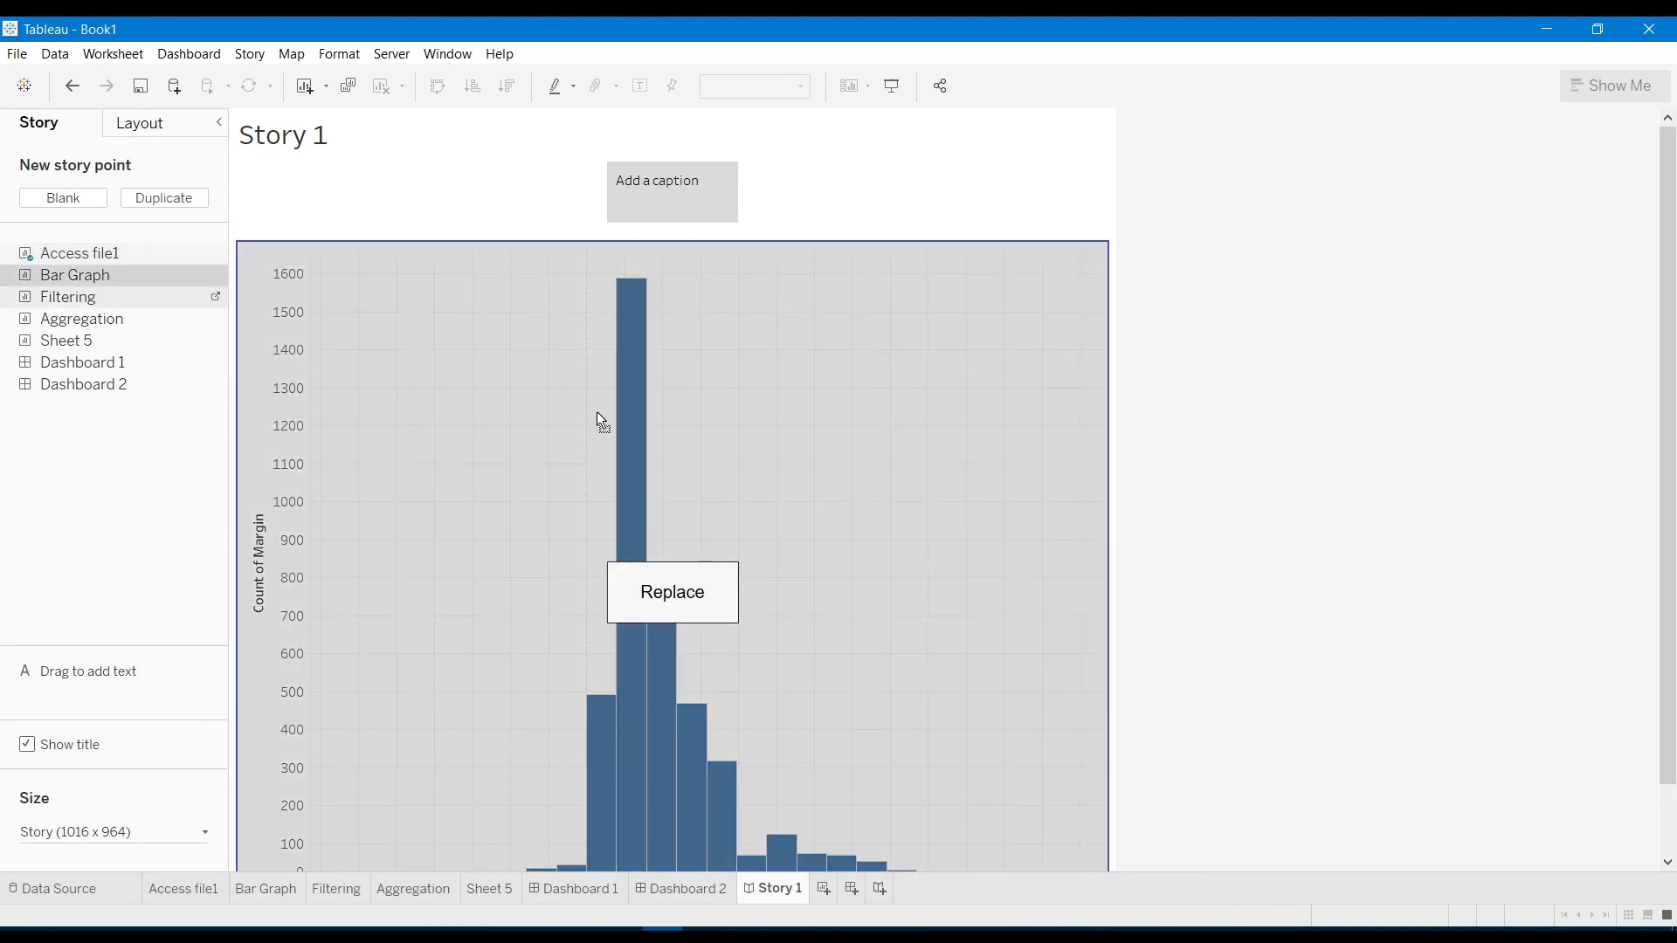
left_click_drag(600, 420, 596, 412)
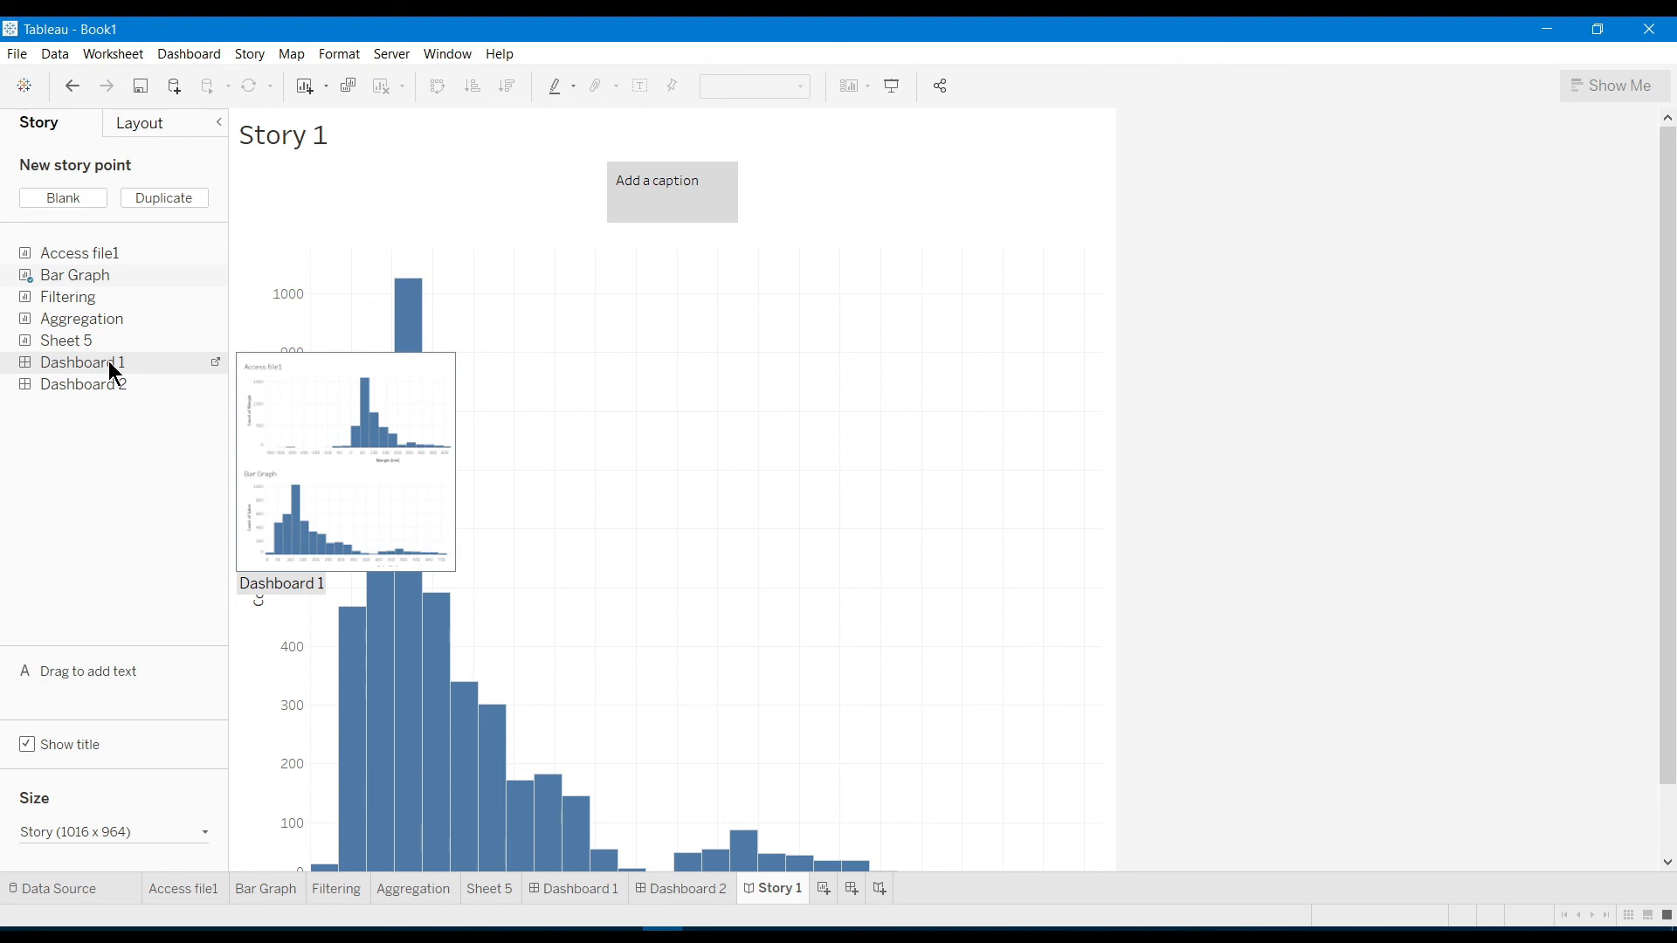
left_click_drag(115, 373, 433, 410)
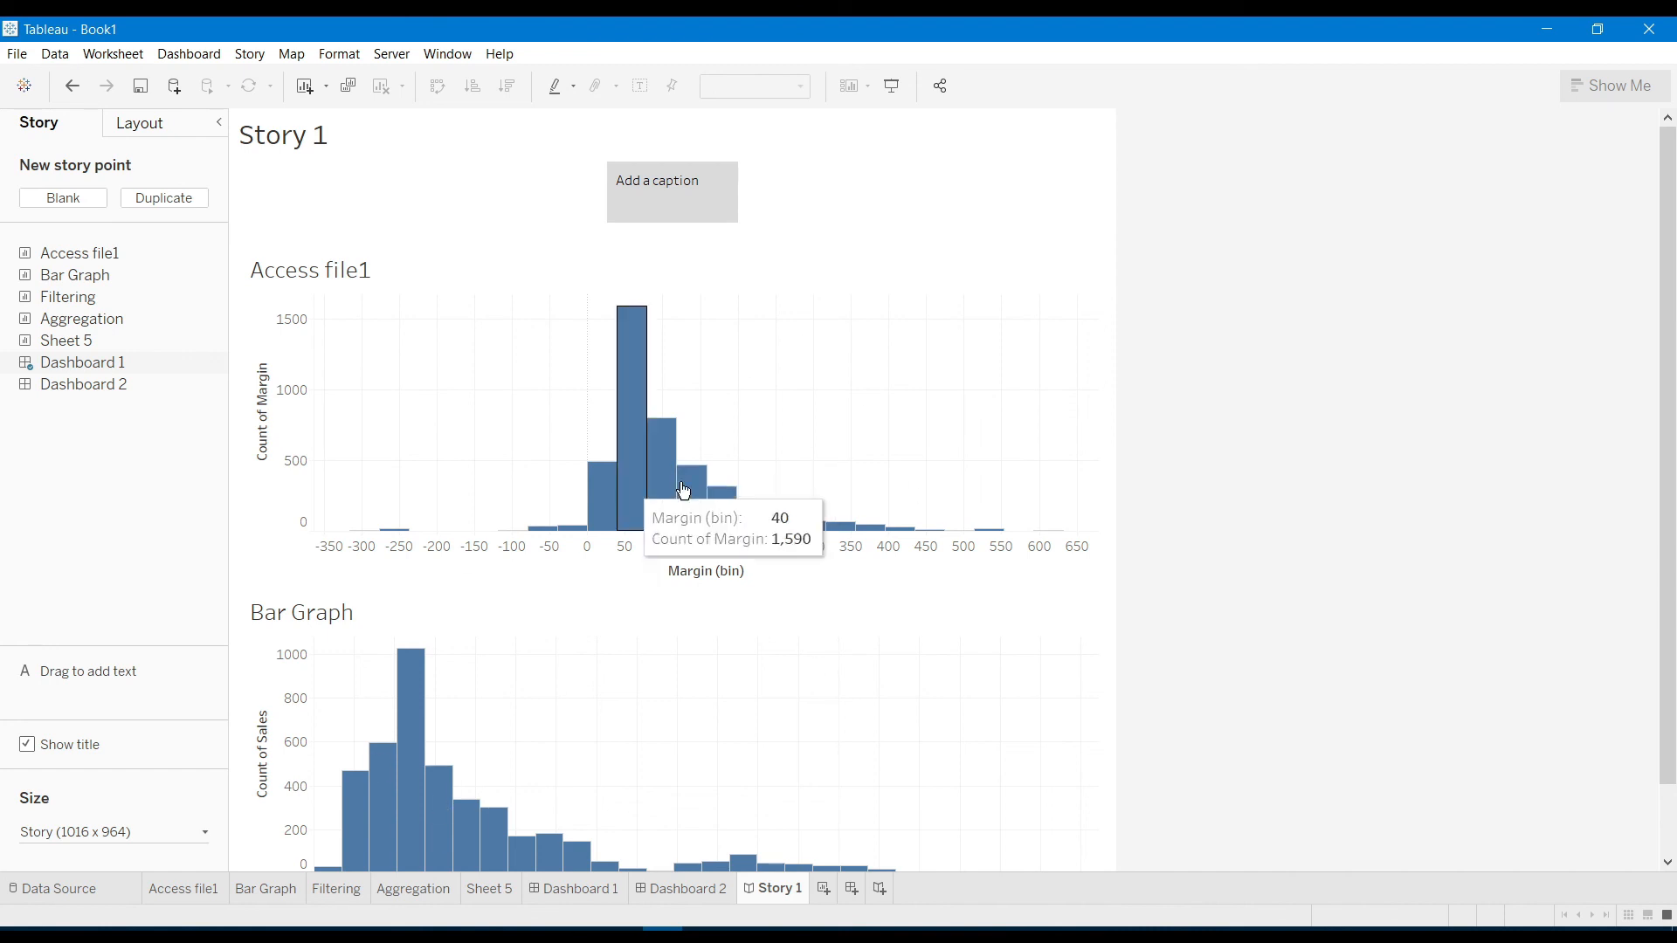
mouse_move(79, 384)
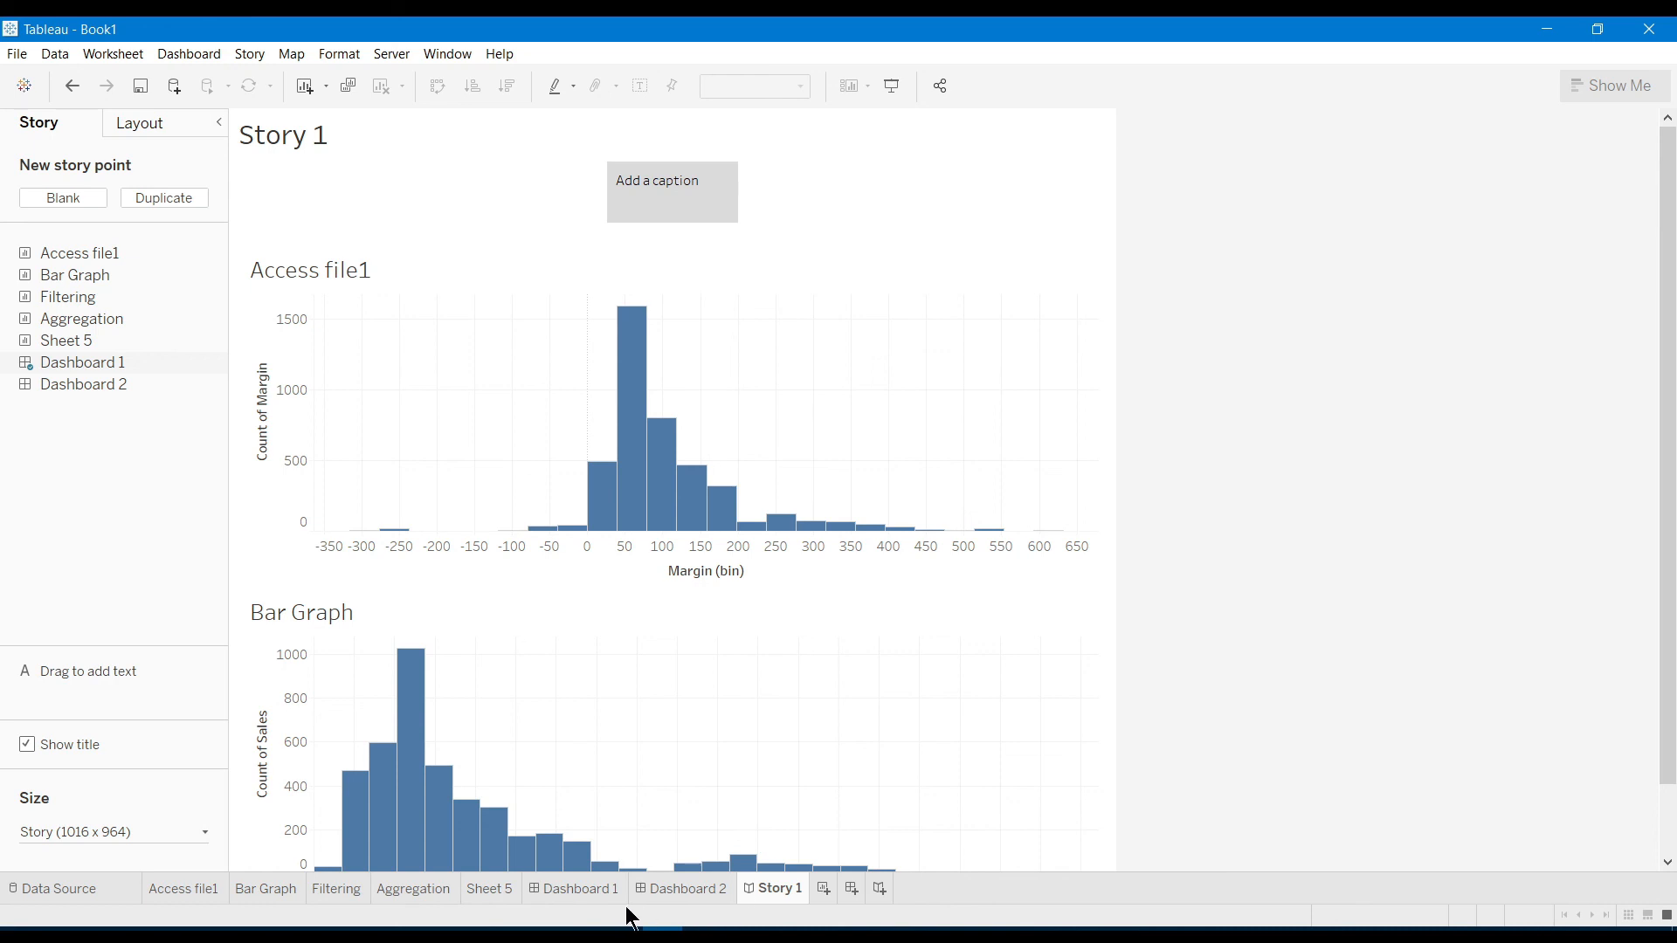
Add the Filtering chart to Dashboard 1, left of Access file1, then view Story 1
left_click(572, 889)
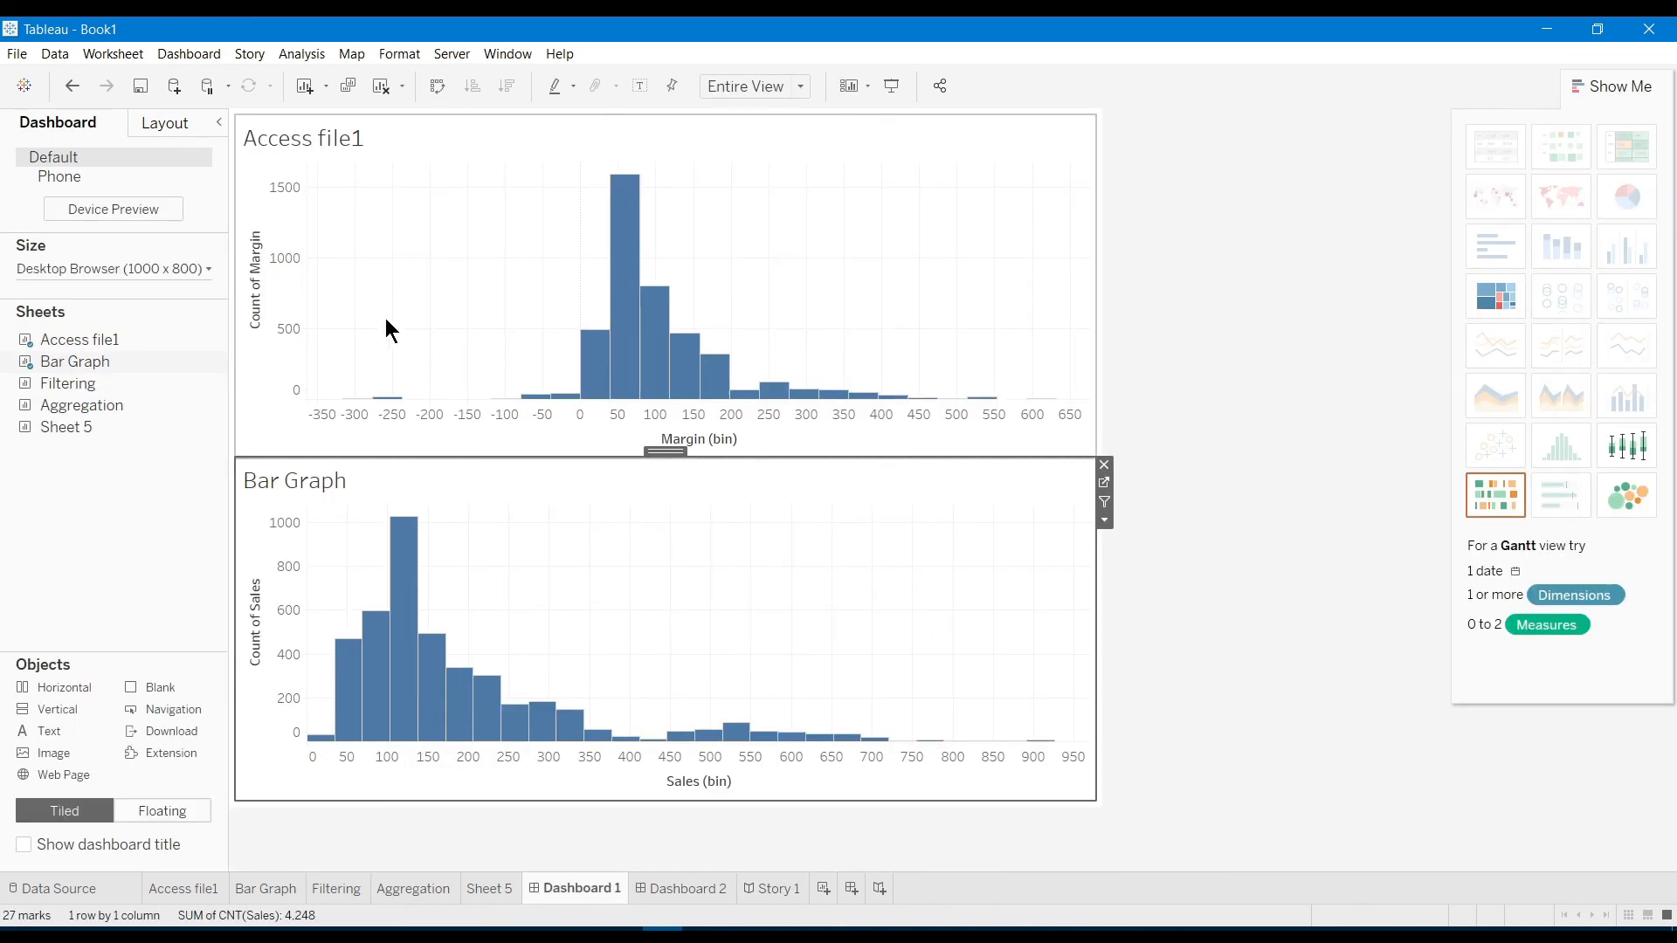
left_click(81, 344)
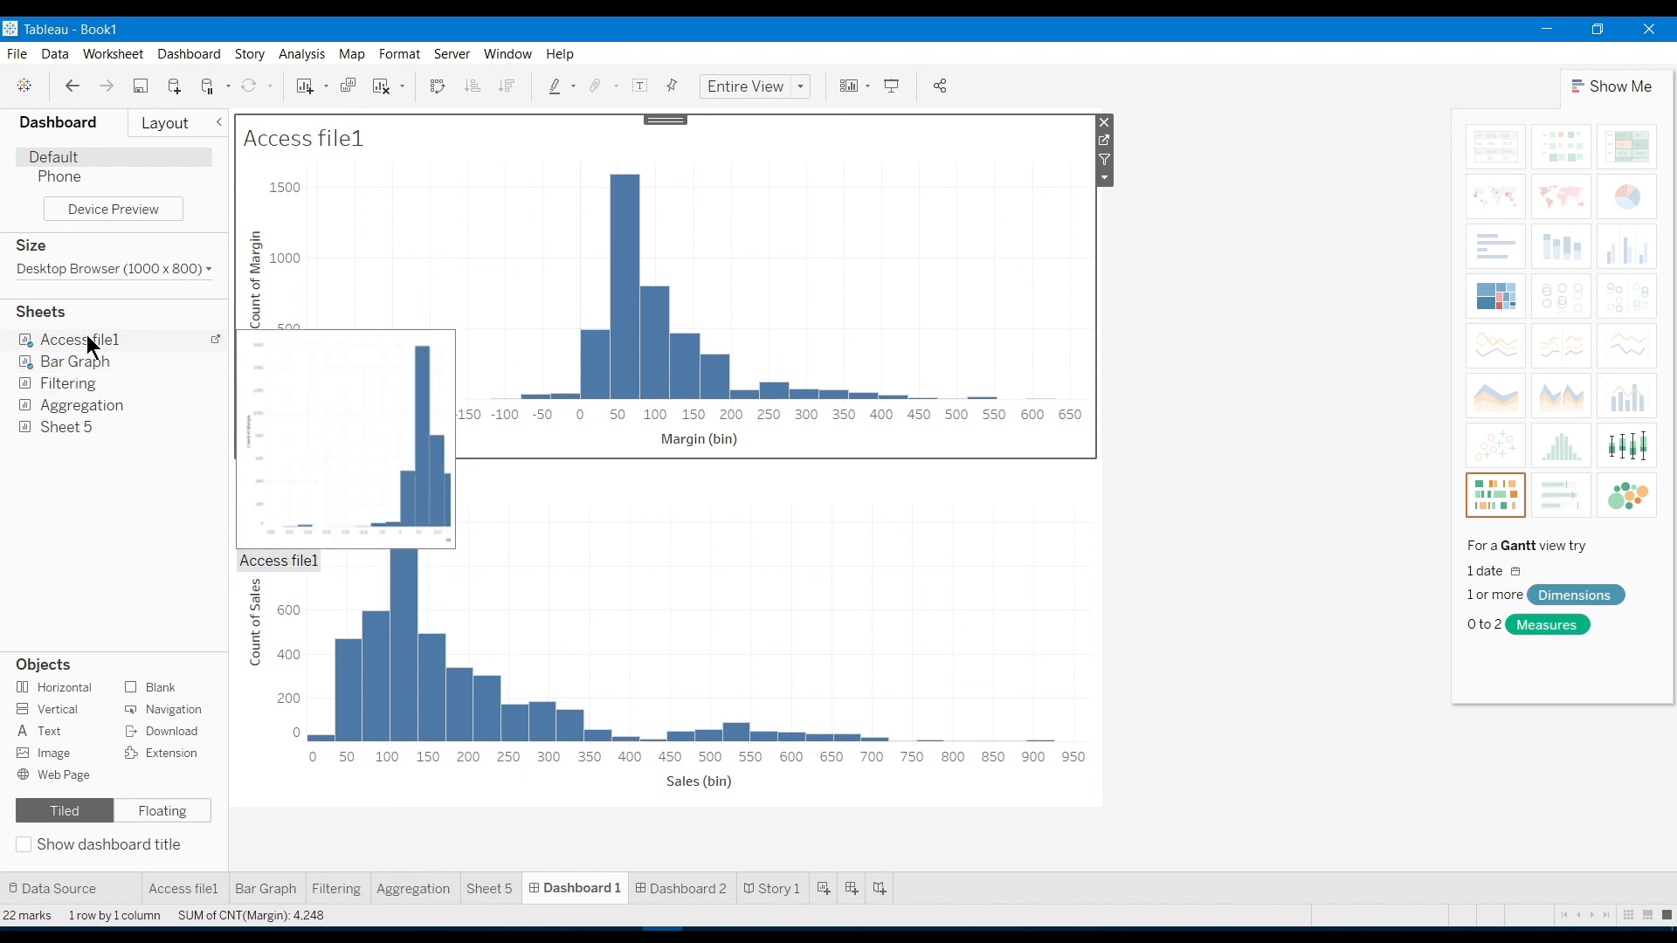
mouse_move(77, 393)
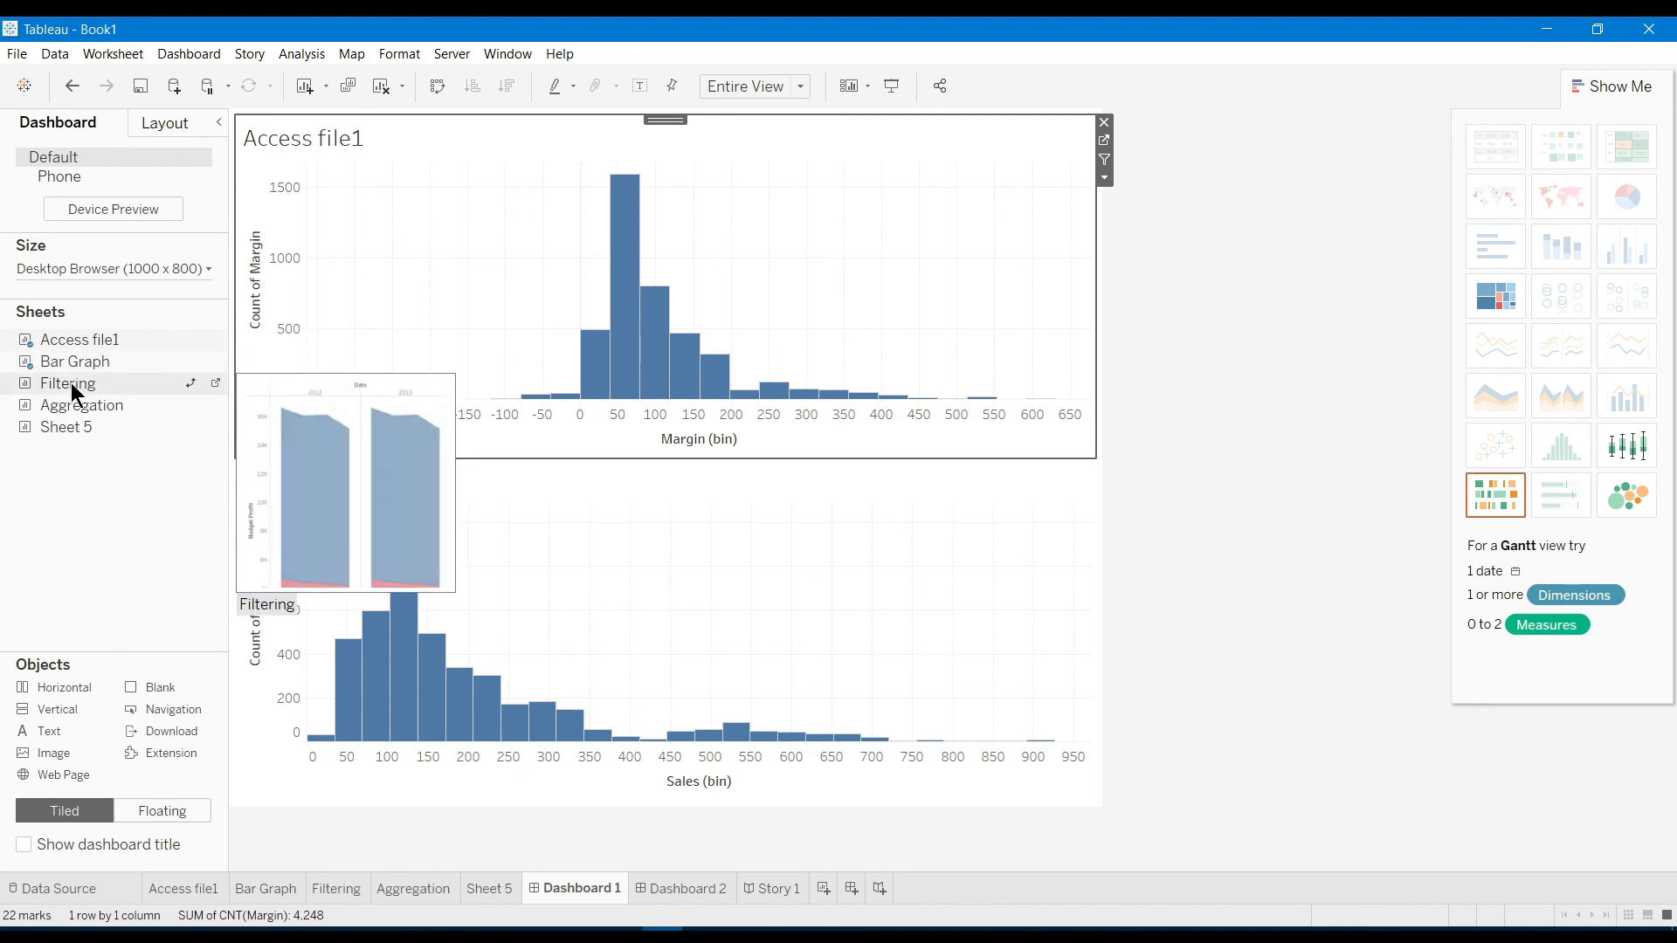
left_click_drag(75, 386, 347, 355)
left_click_drag(492, 331, 491, 339)
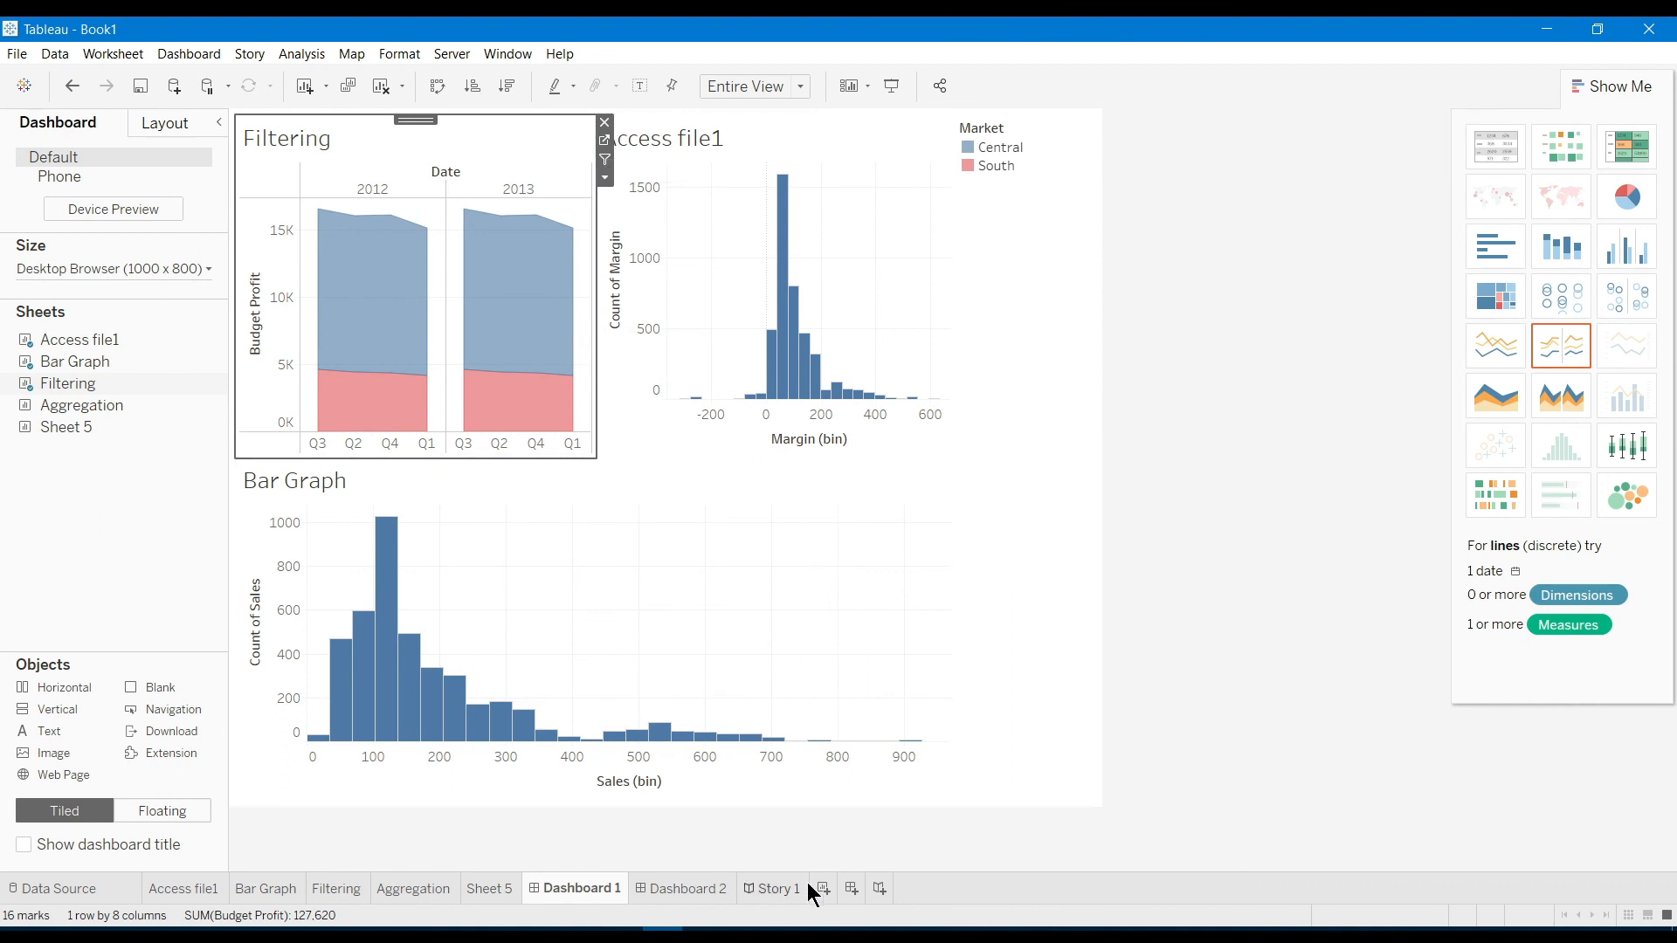
left_click(786, 905)
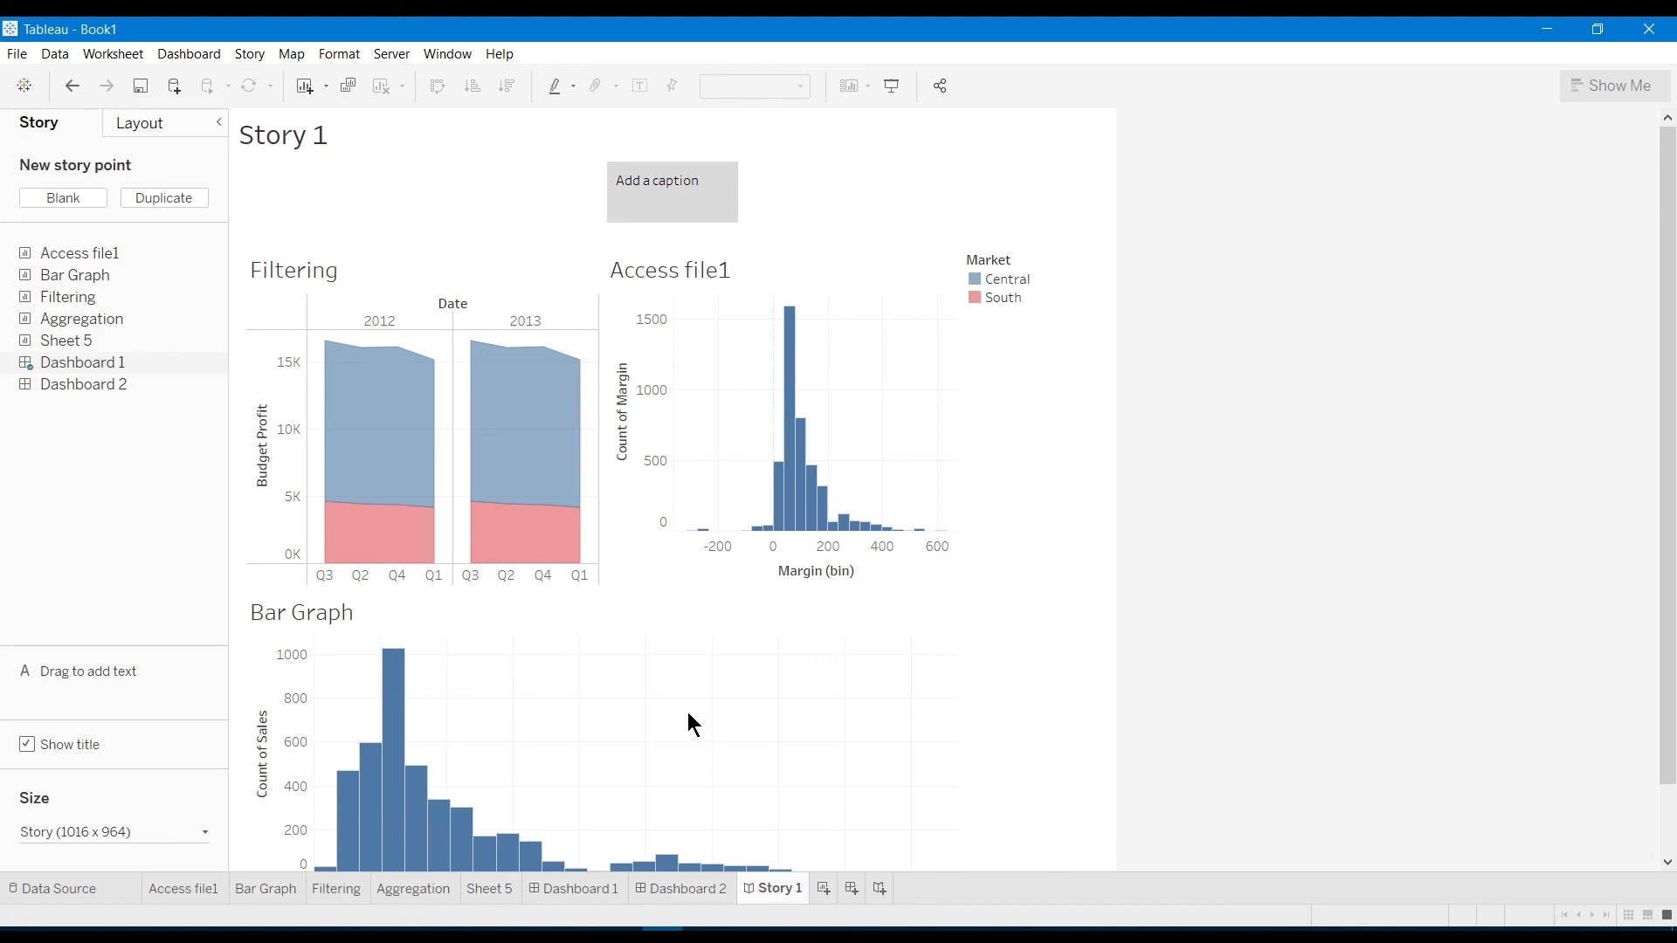
left_click(531, 450)
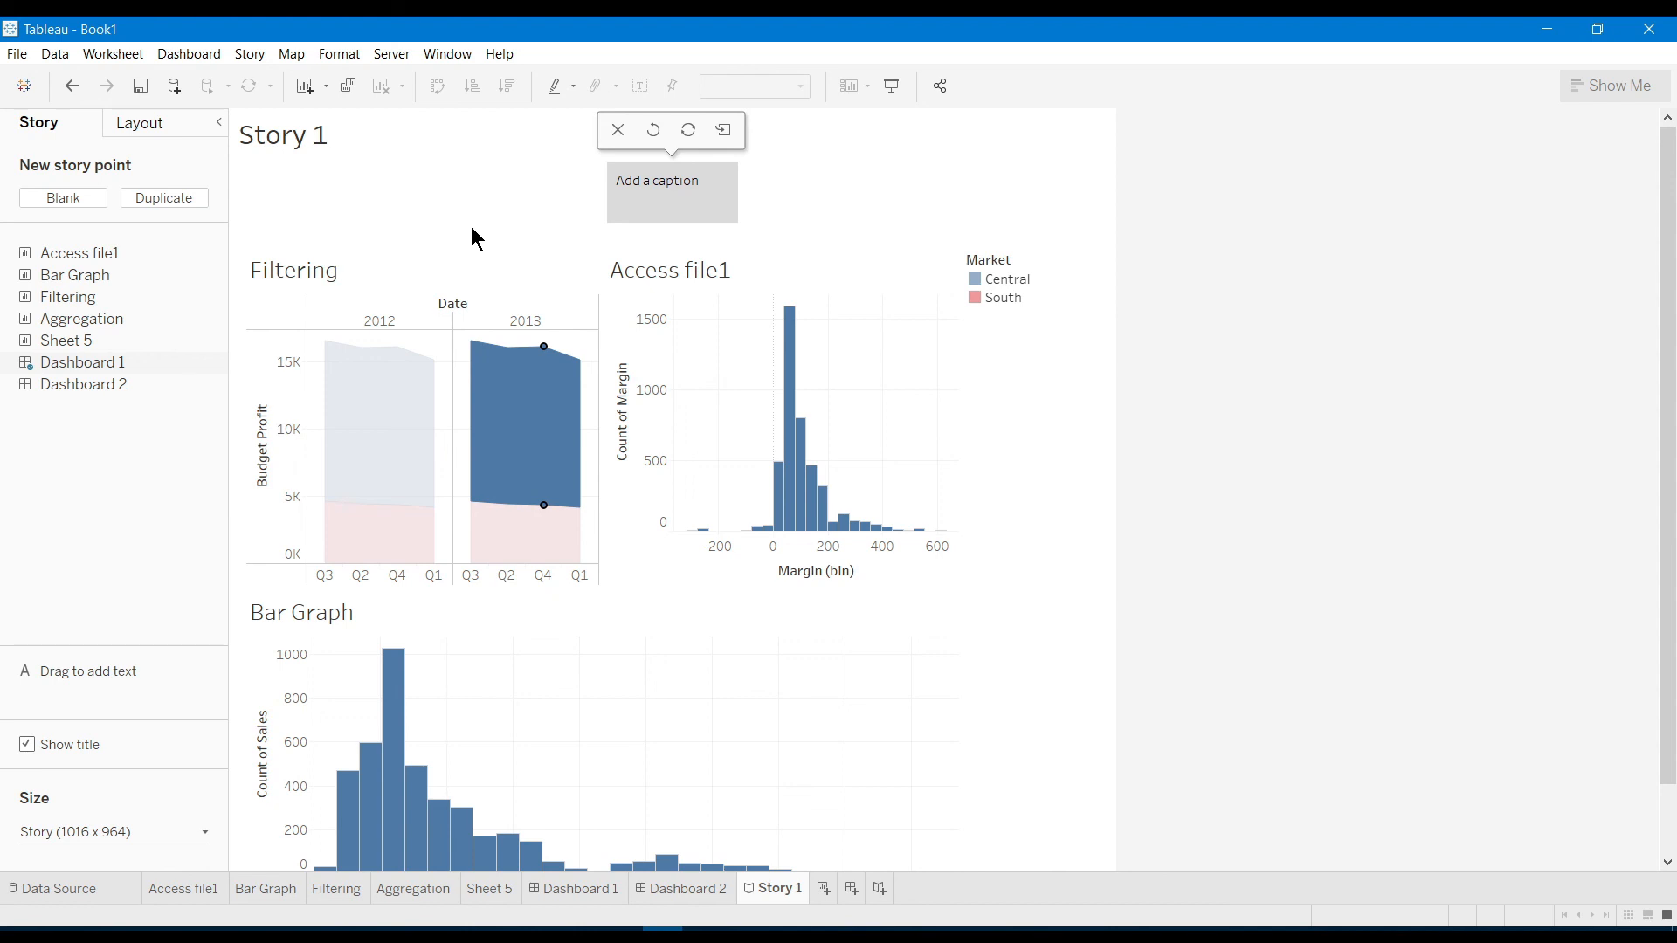
left_click(626, 134)
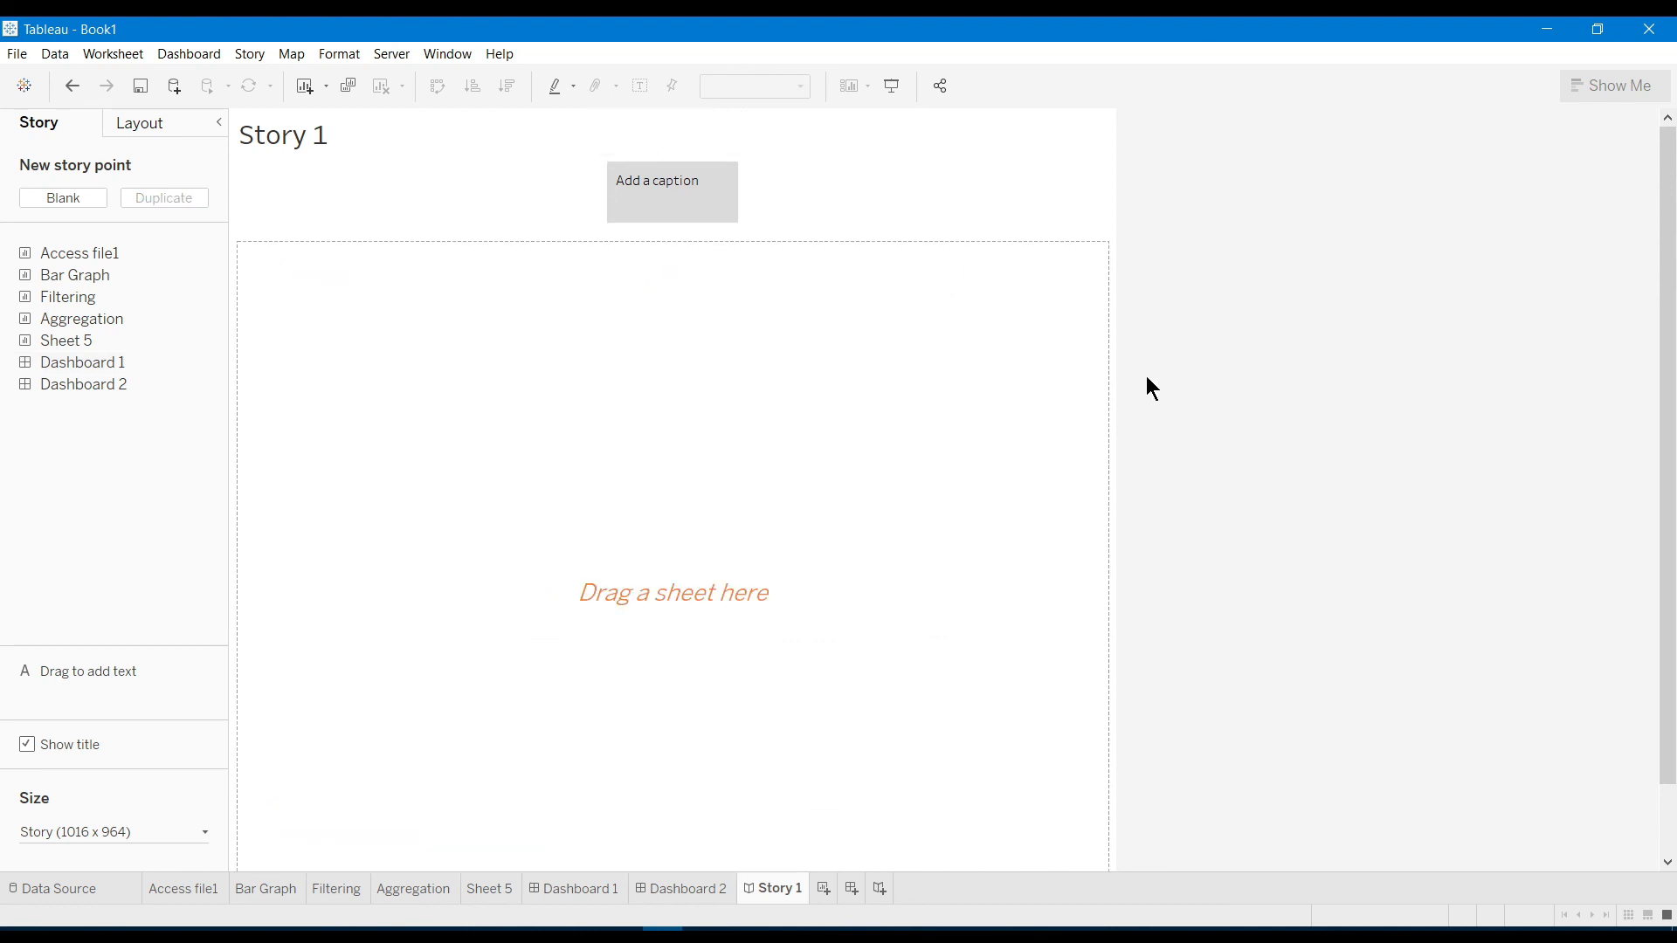
left_click_drag(79, 384, 339, 434)
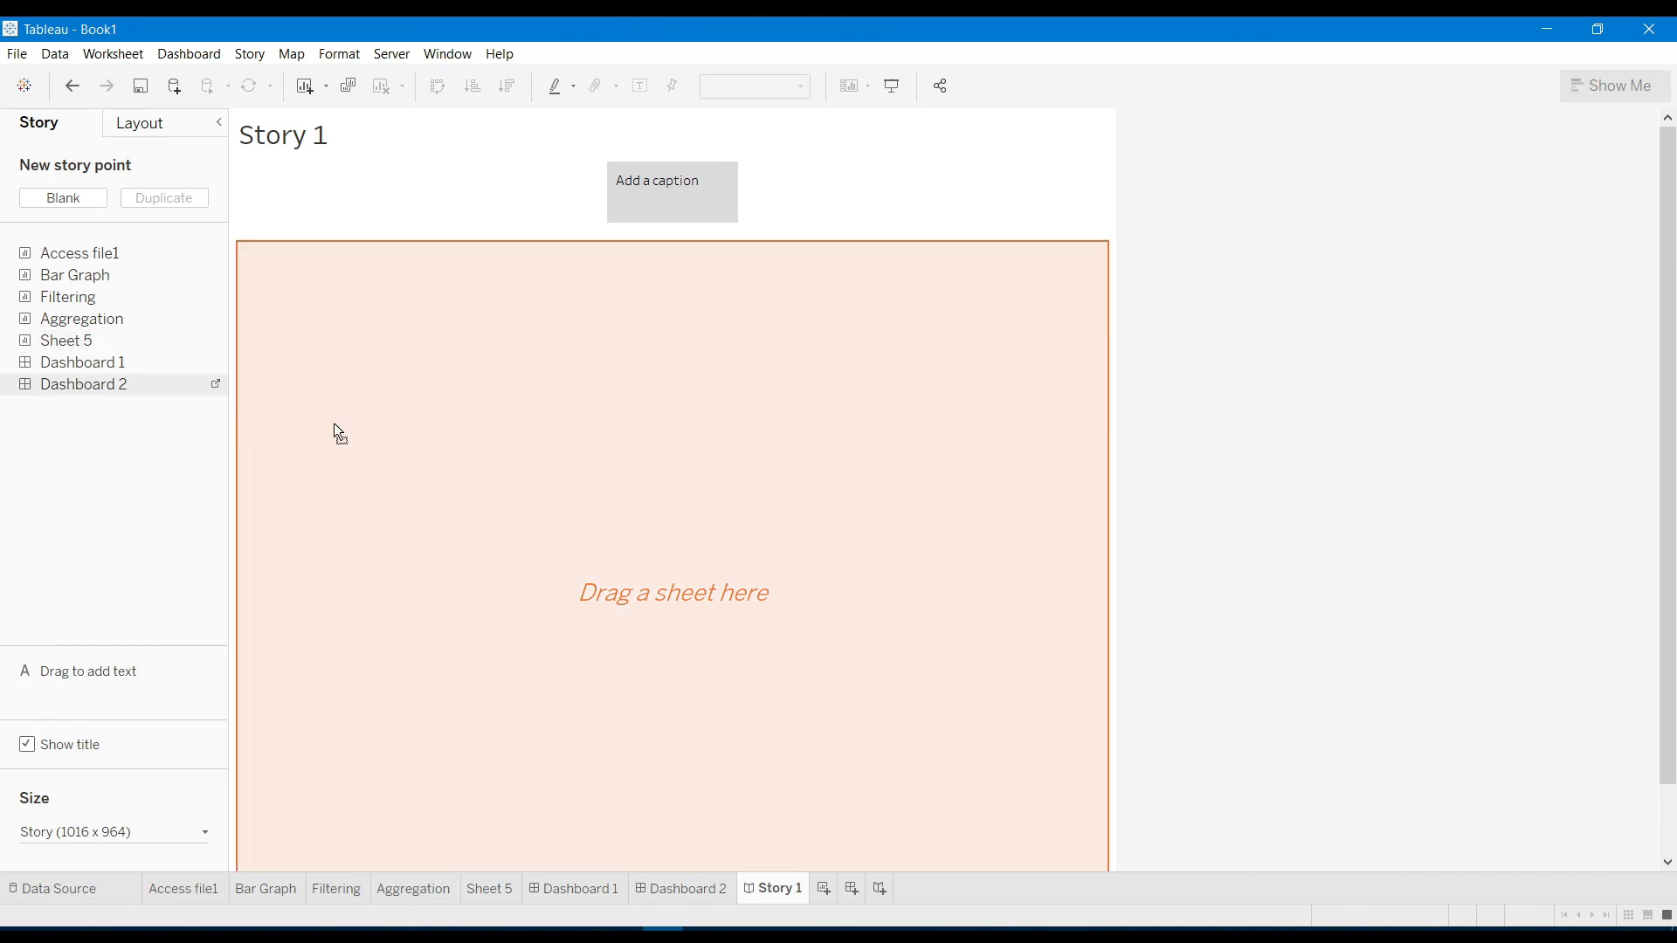
left_click_drag(665, 517, 664, 516)
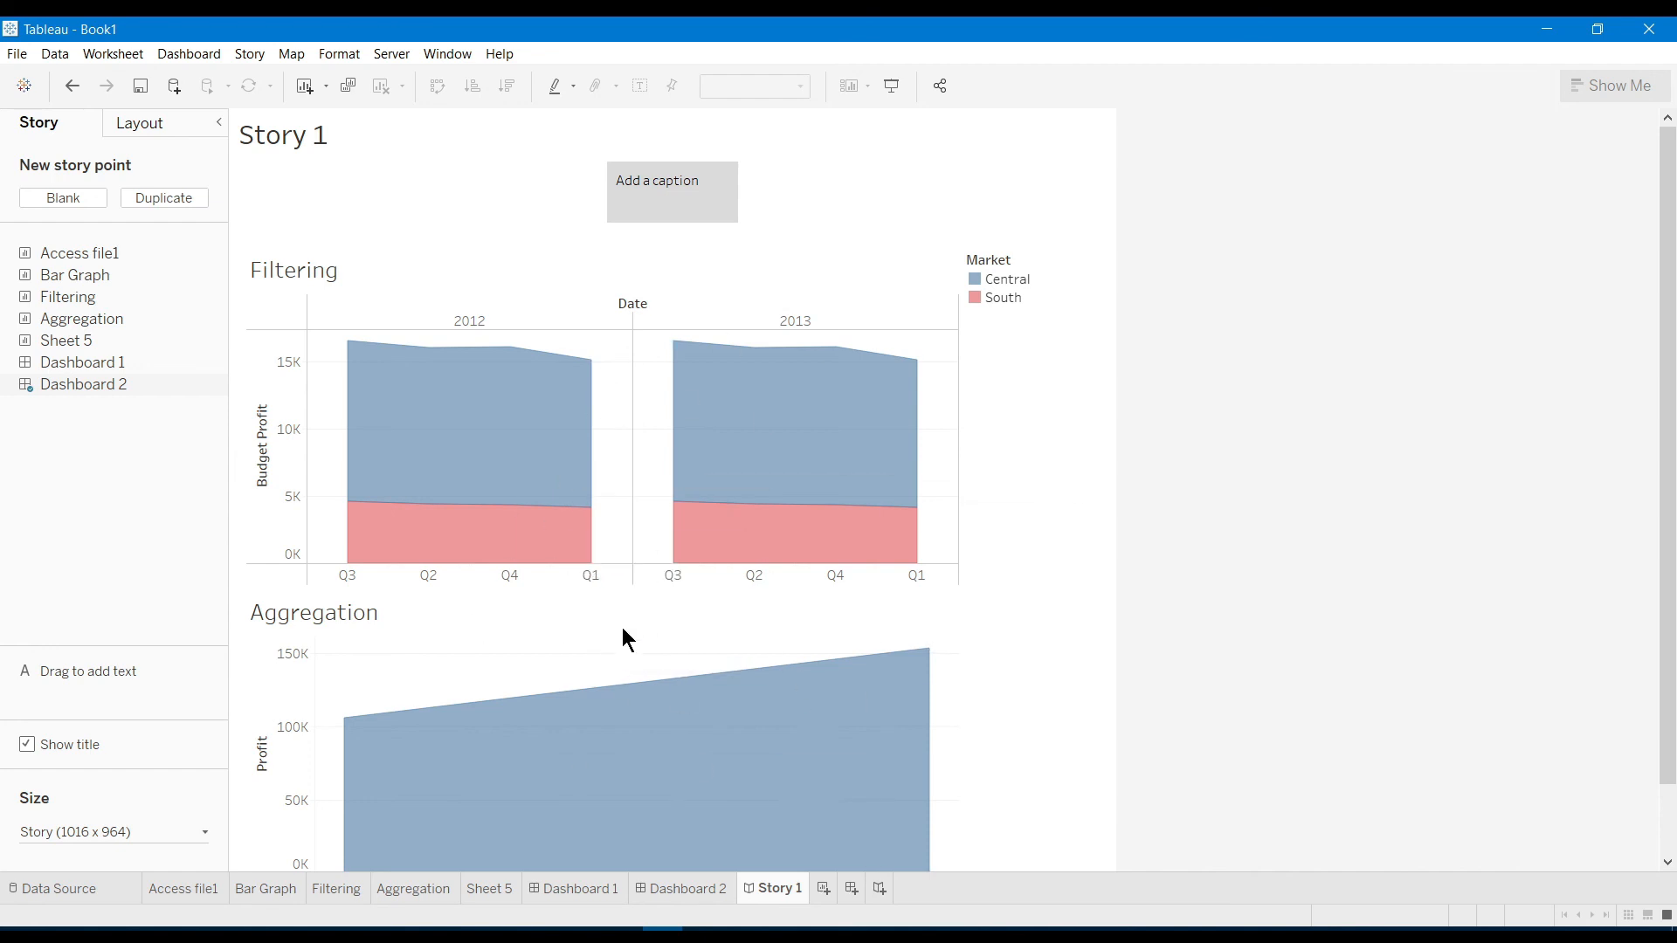
mouse_move(108, 376)
left_click_drag(107, 365, 631, 428)
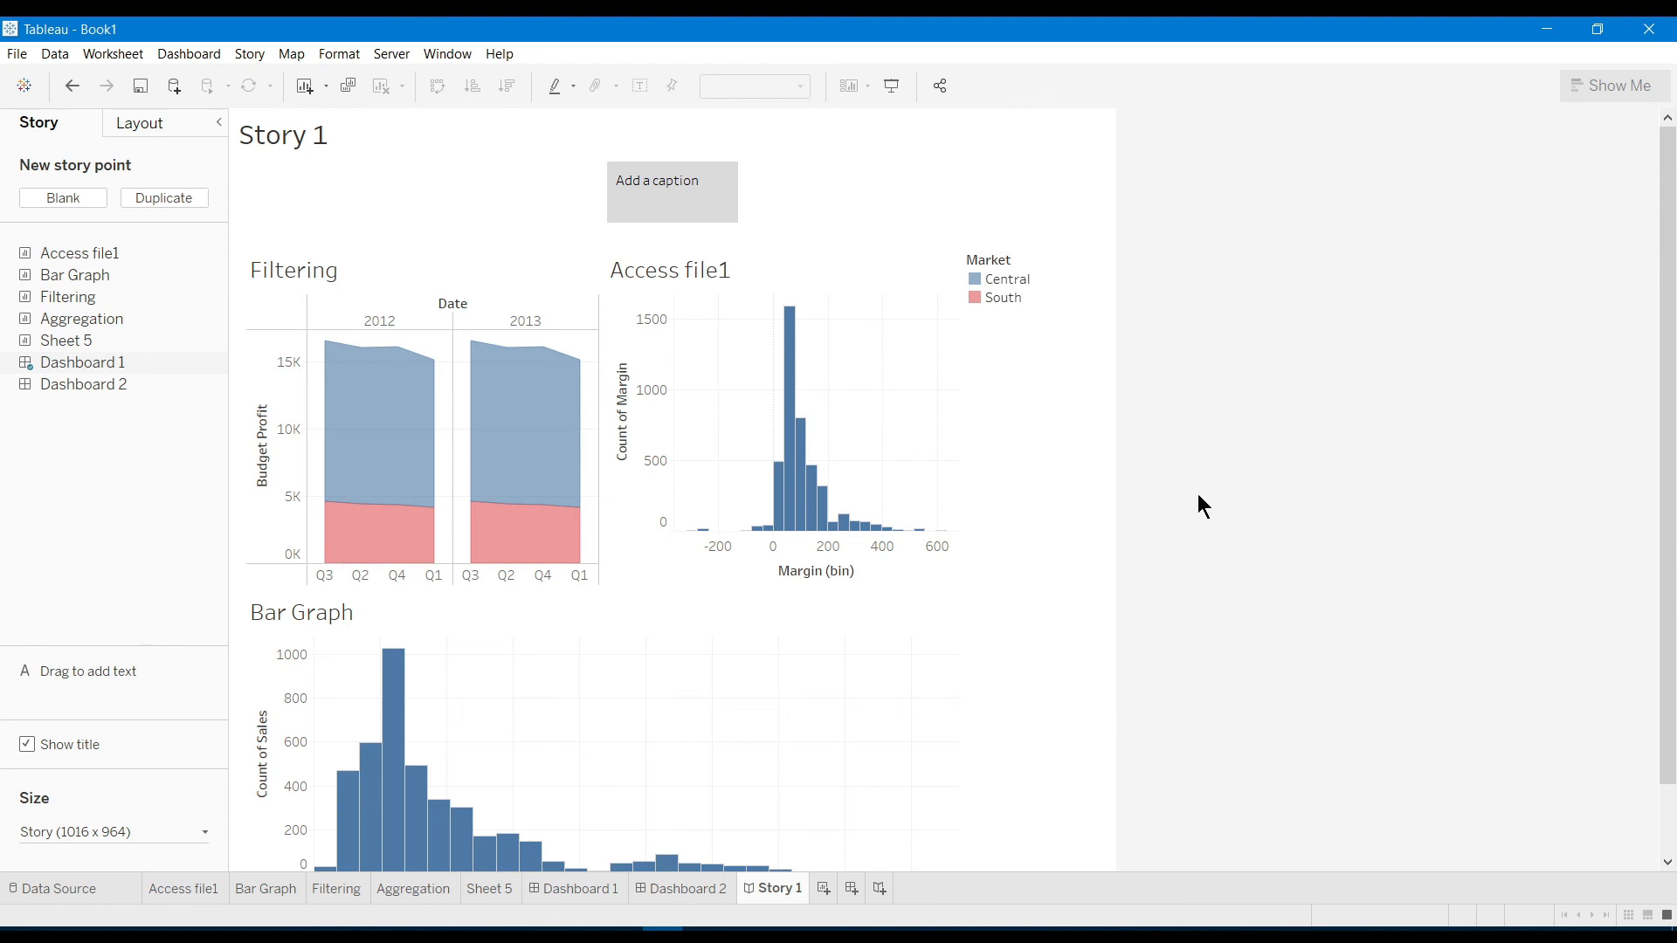